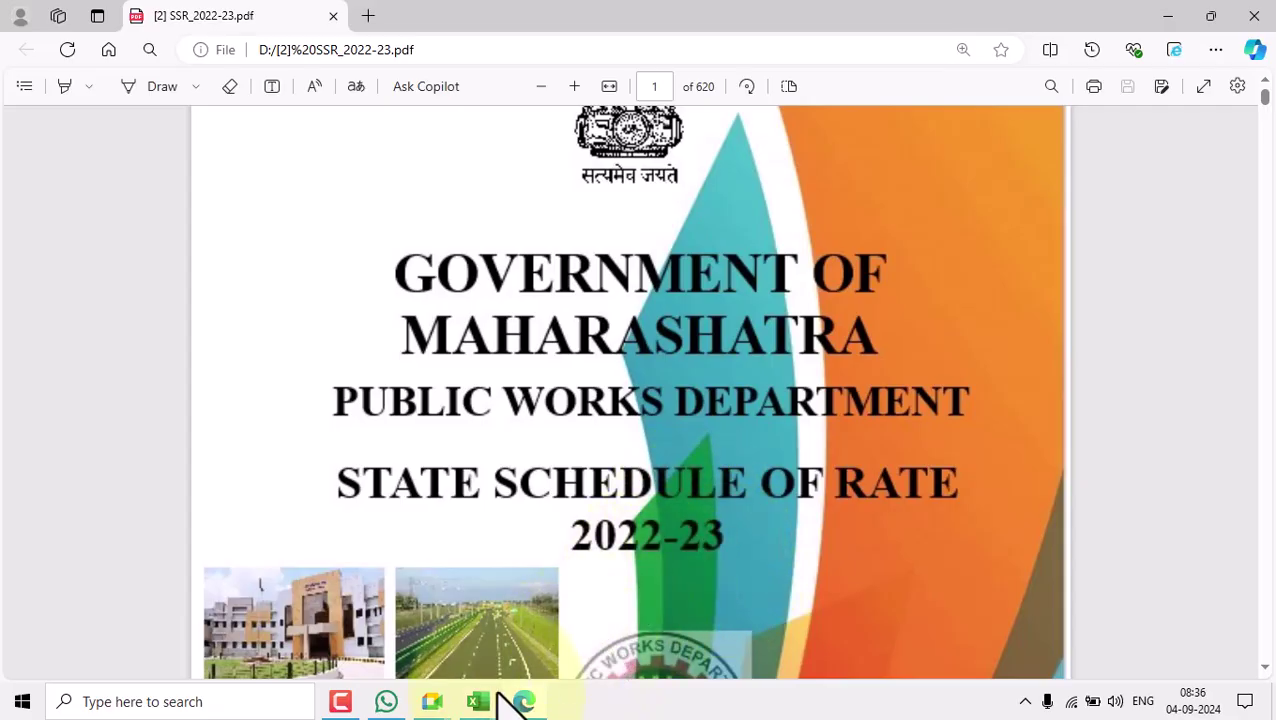
Switch to the 01 C C Road Pusad 2022-2023 workbook in Excel and look through all its sheets from Cover to Quarry.
mouse_move(485, 700)
click(416, 632)
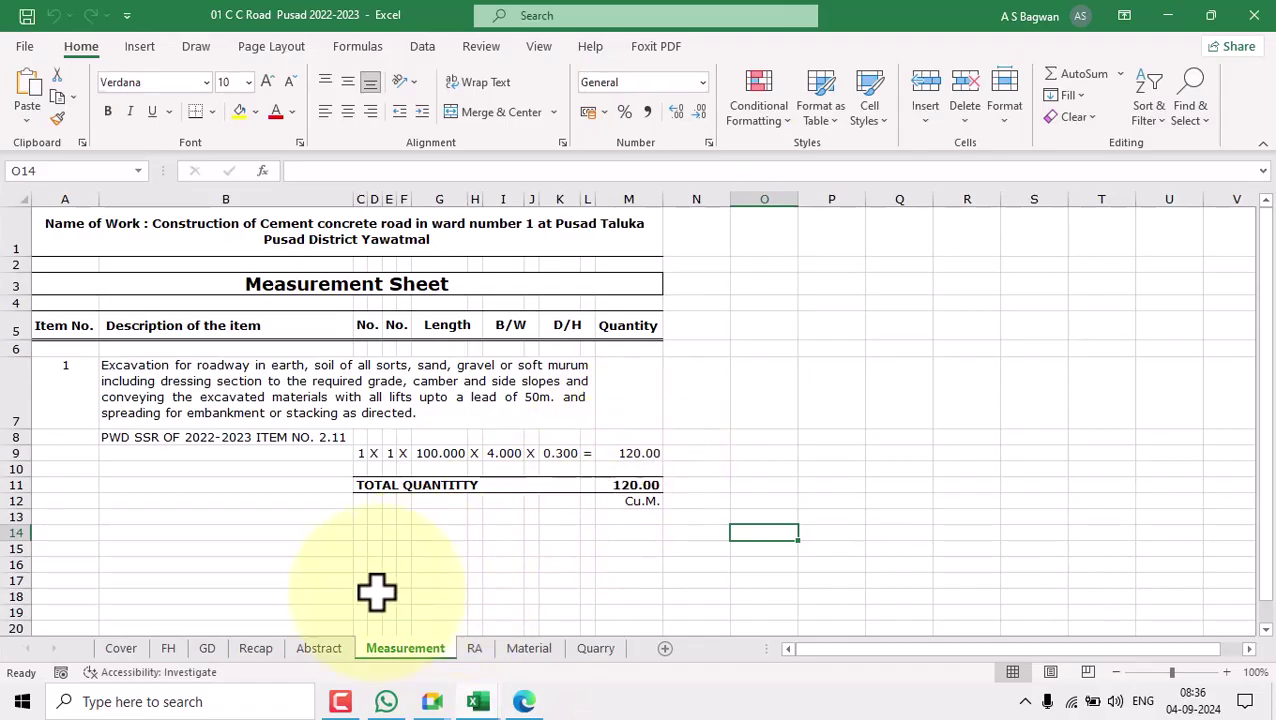
click(120, 648)
click(168, 648)
click(207, 648)
click(256, 648)
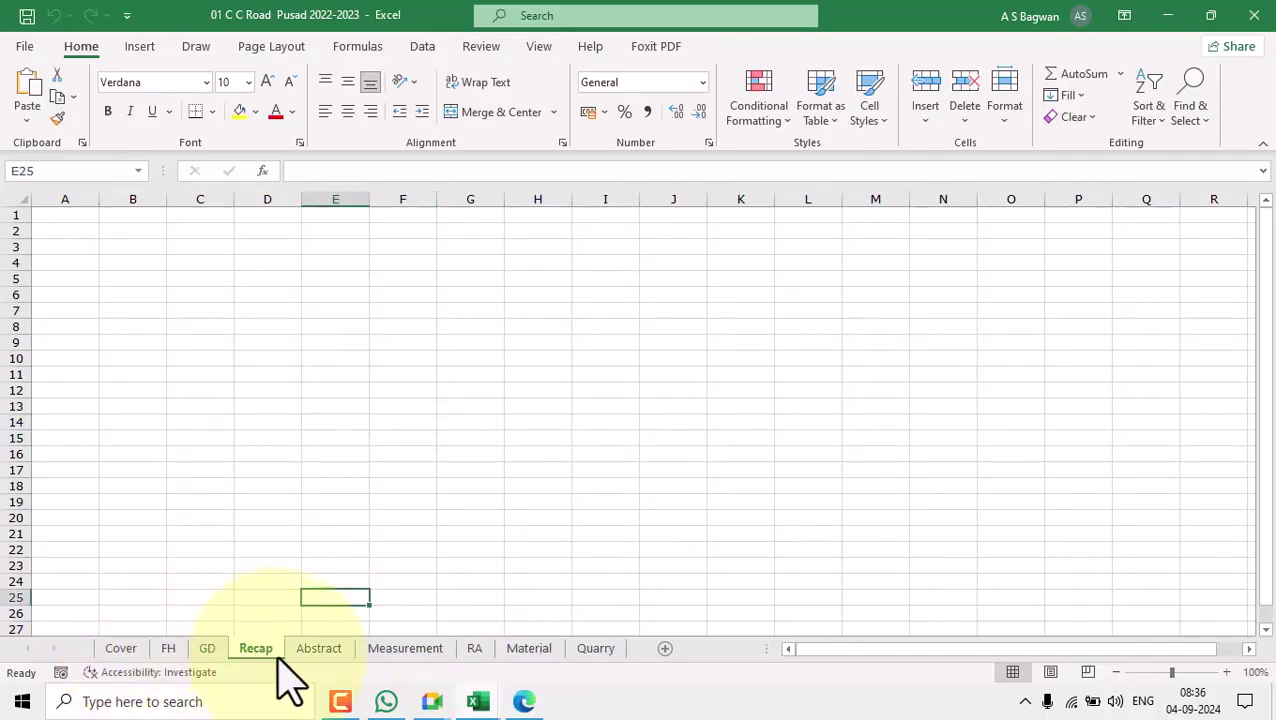
click(318, 648)
click(405, 648)
click(475, 648)
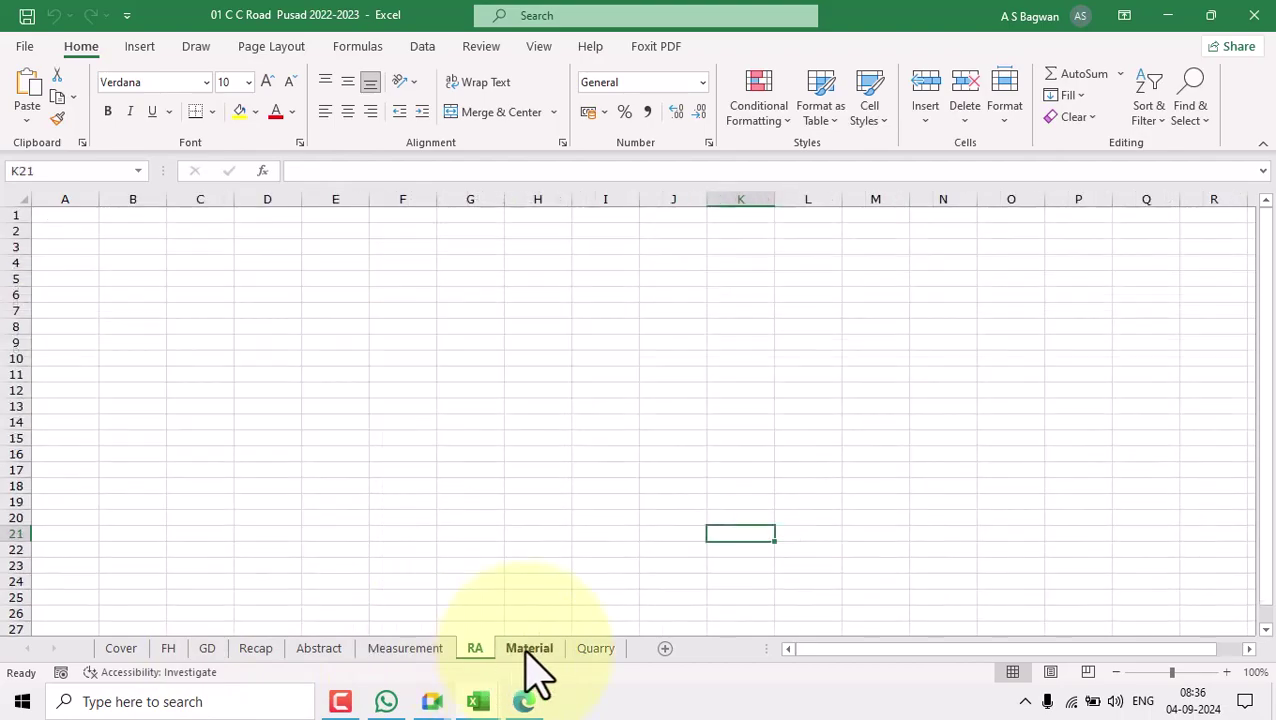
click(529, 648)
click(595, 648)
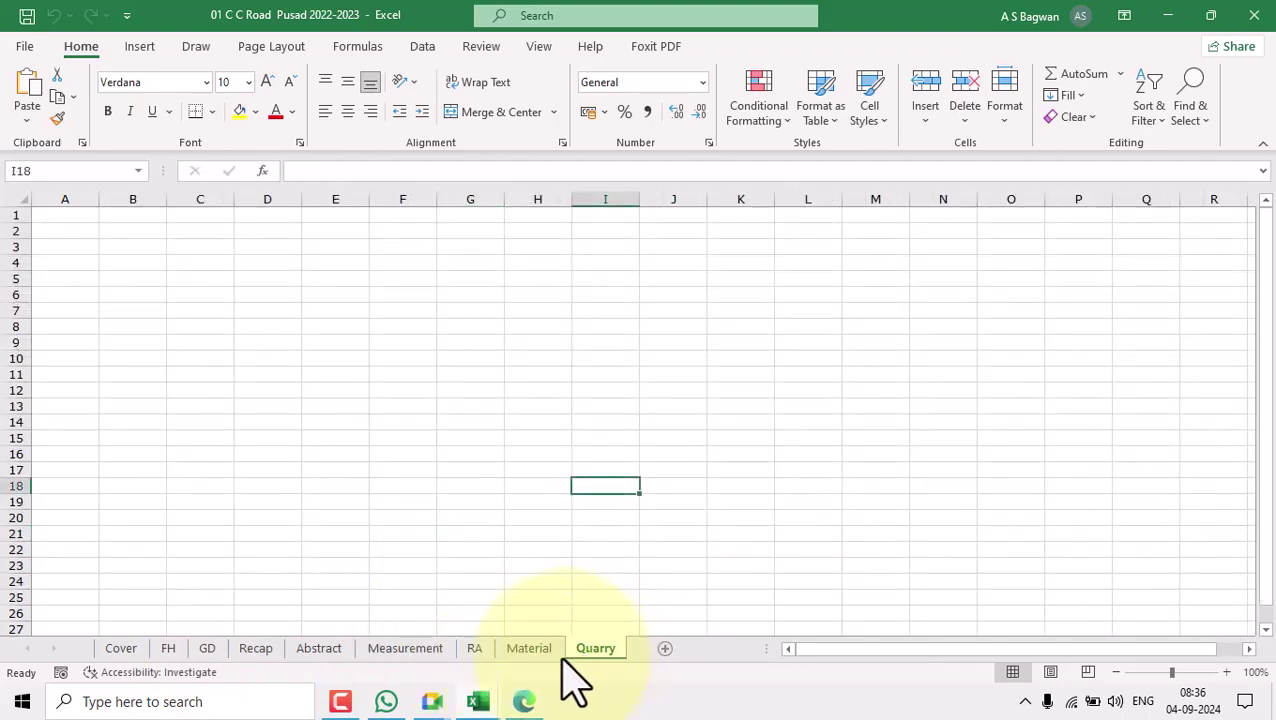
View the road estimate workbook, the SSR_2022-23 workbook in Excel and the SSR_2022-23 PDF in Edge in turn.
mouse_move(481, 703)
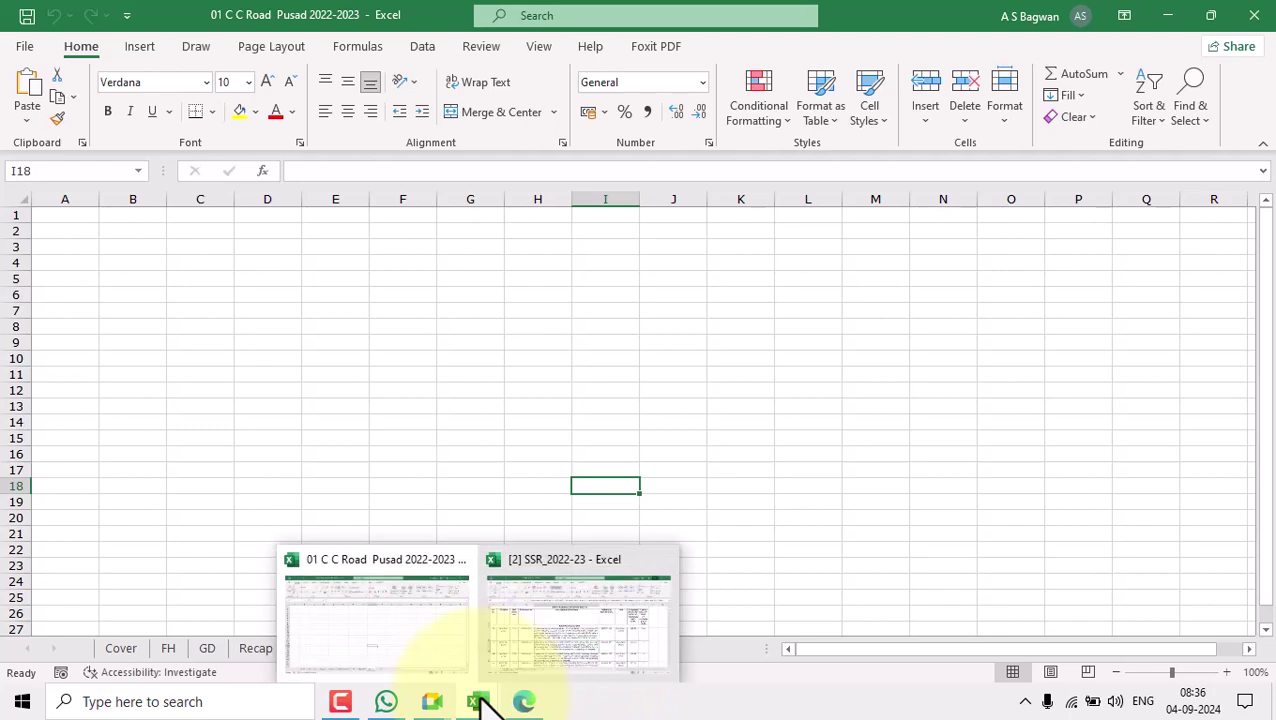
click(393, 650)
mouse_move(478, 703)
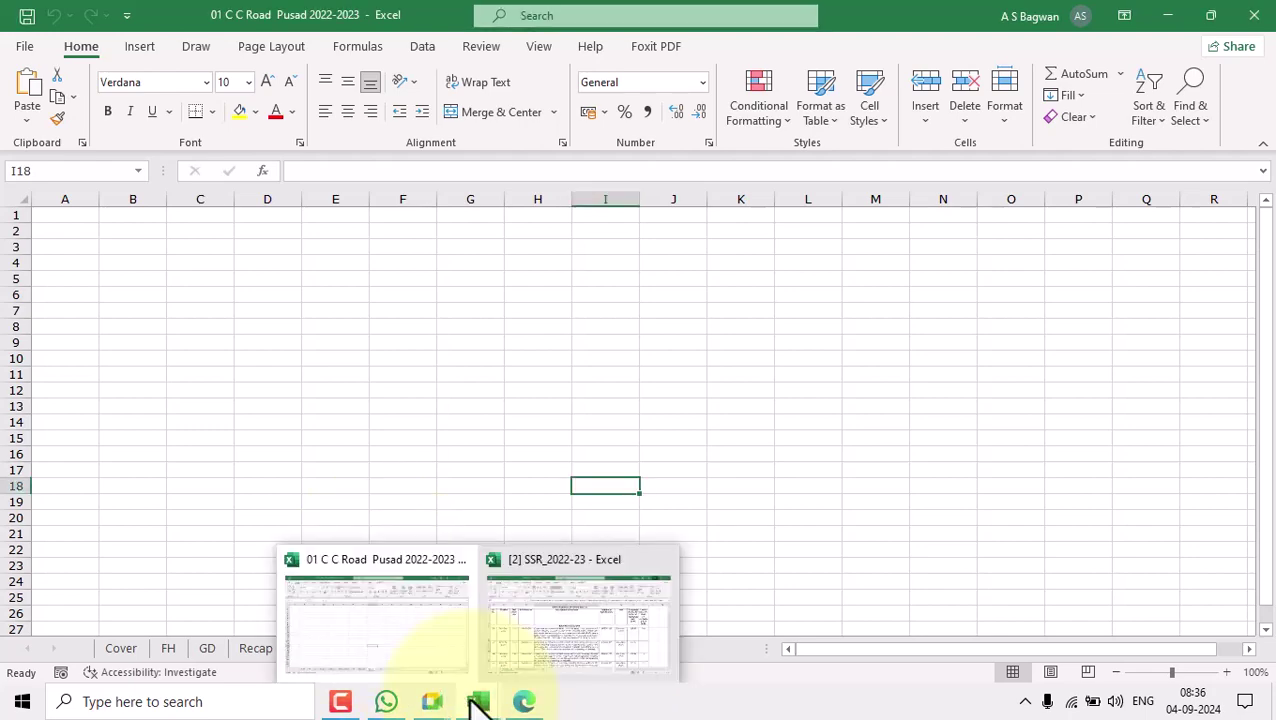
click(550, 645)
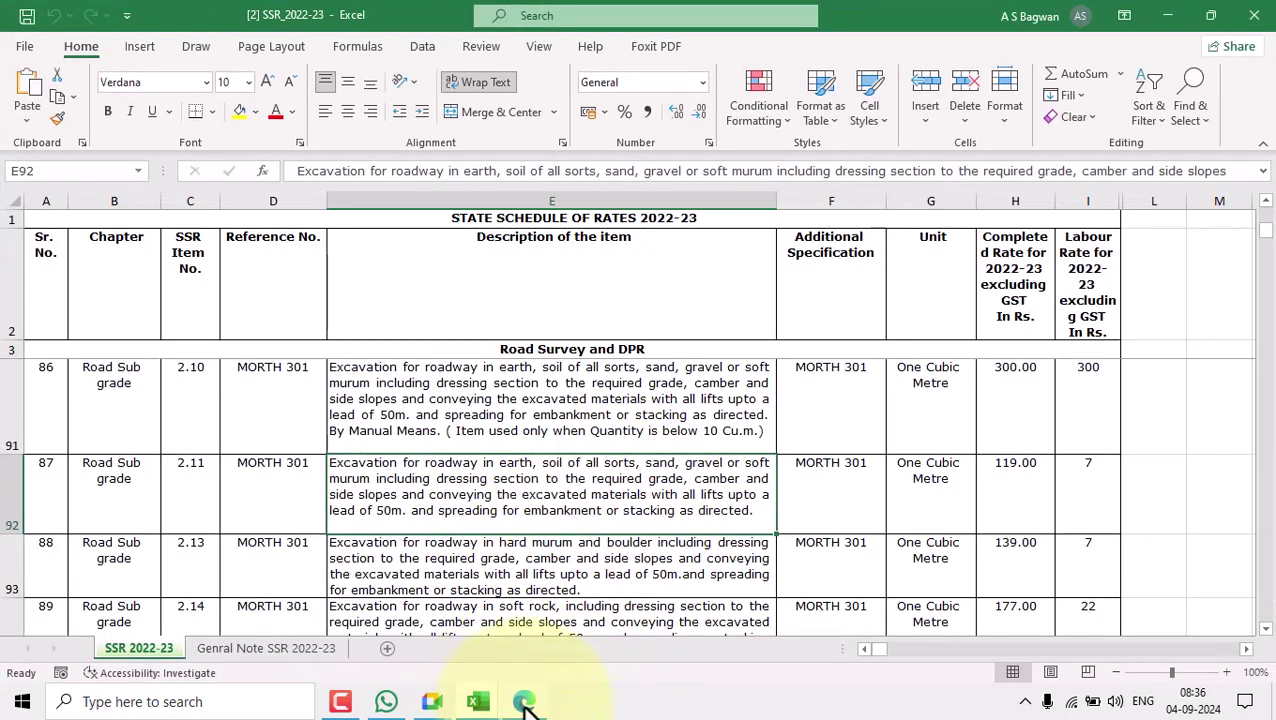
click(524, 703)
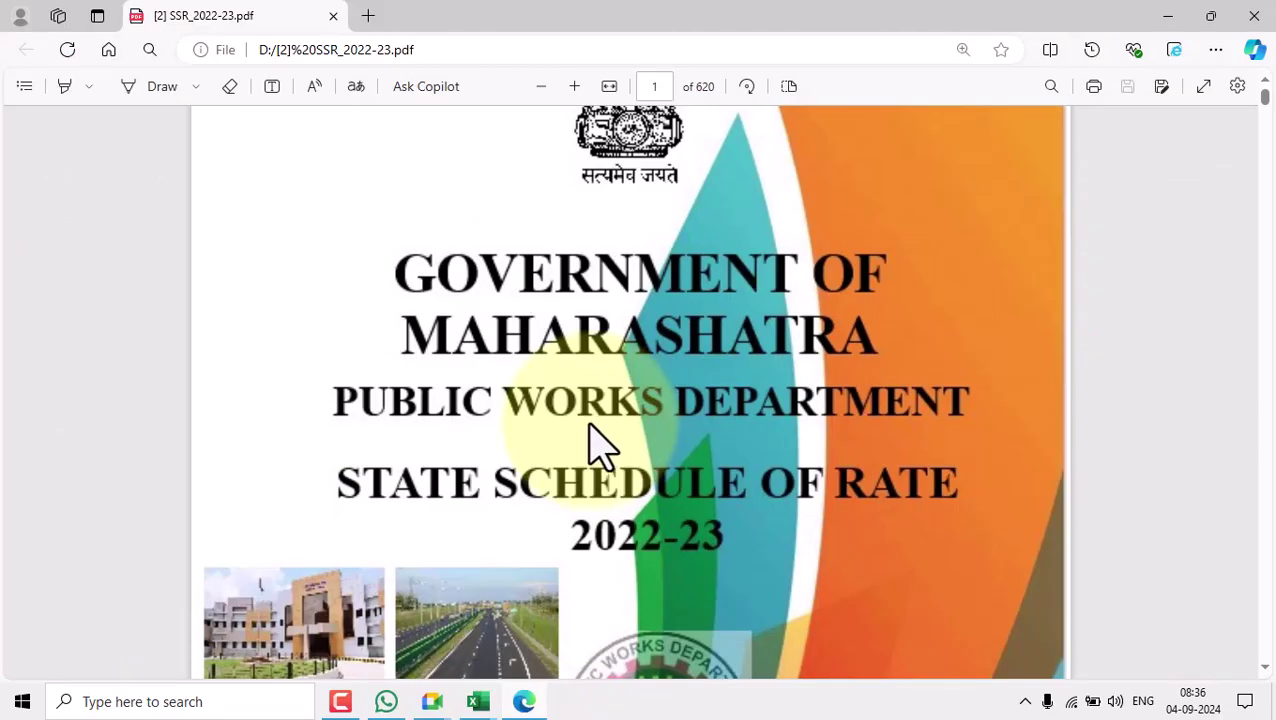
mouse_move(474, 702)
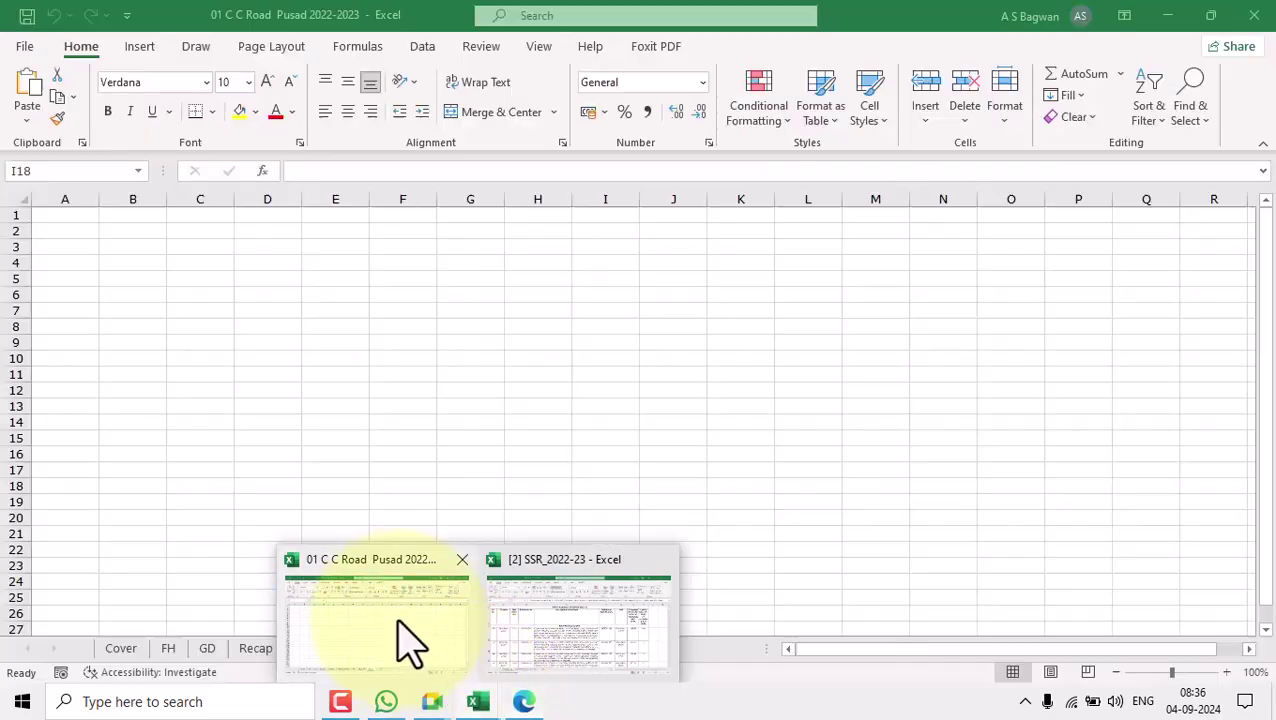
click(399, 636)
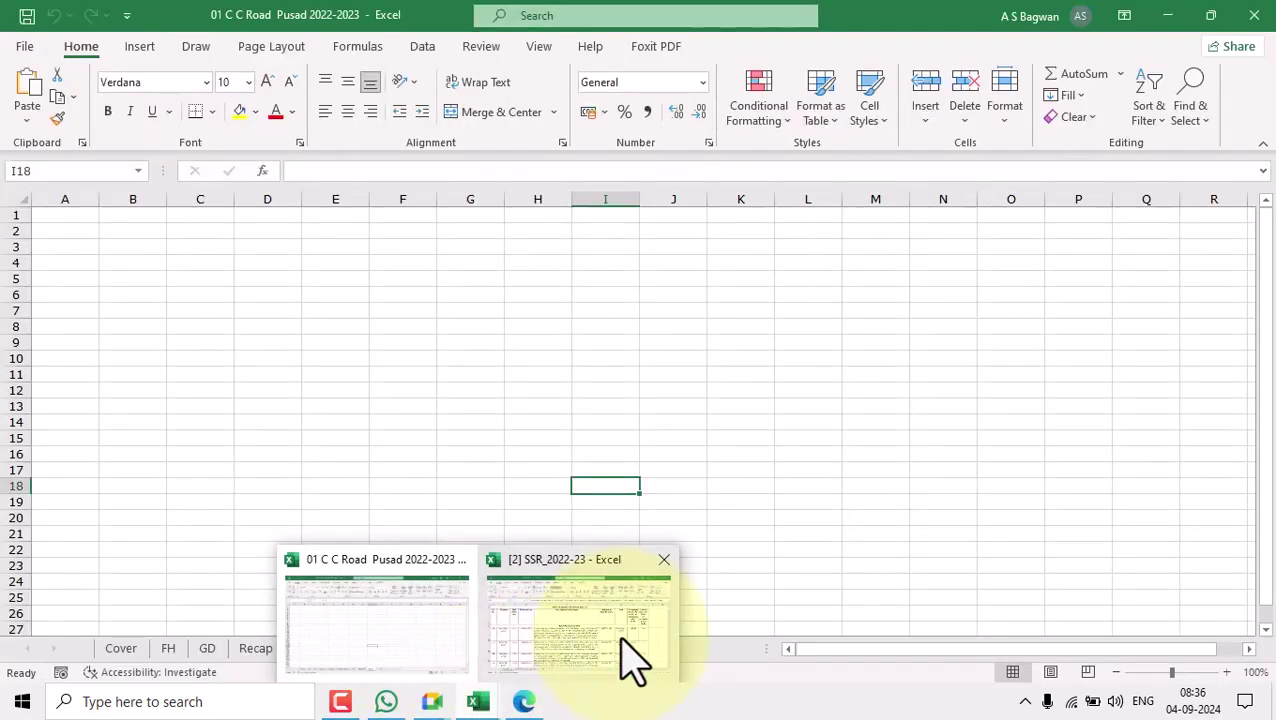
click(607, 640)
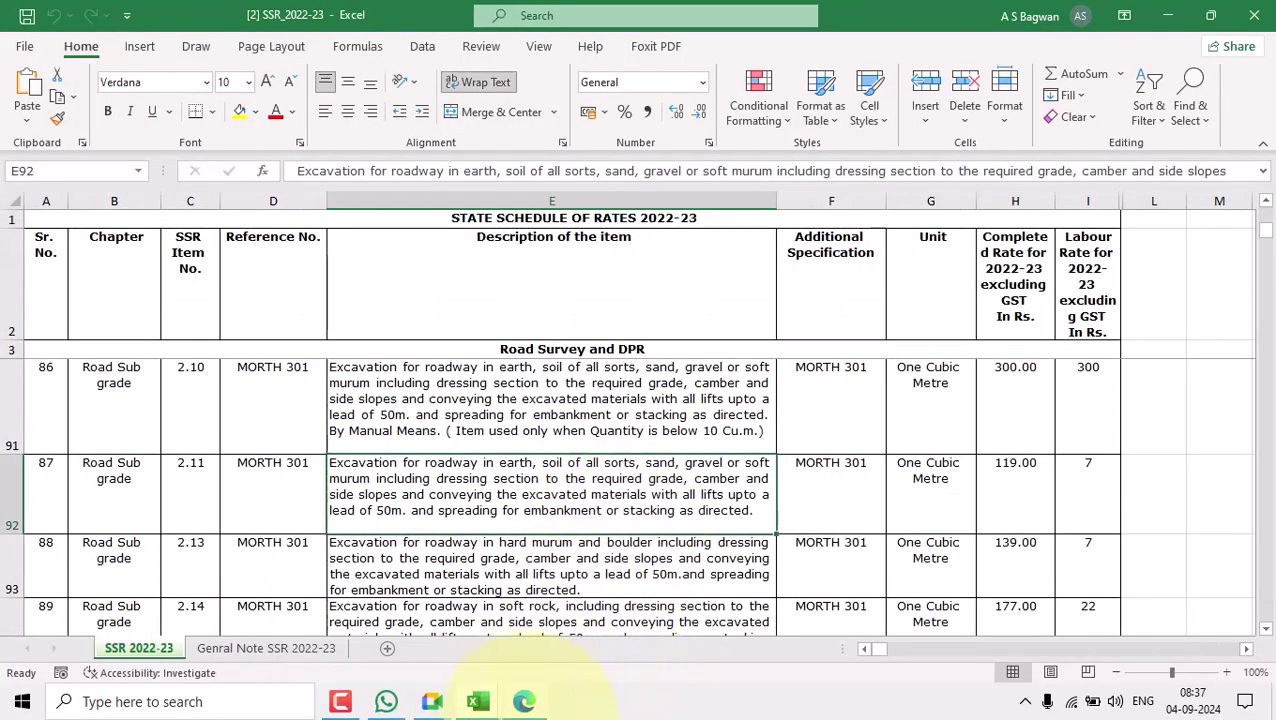
click(527, 702)
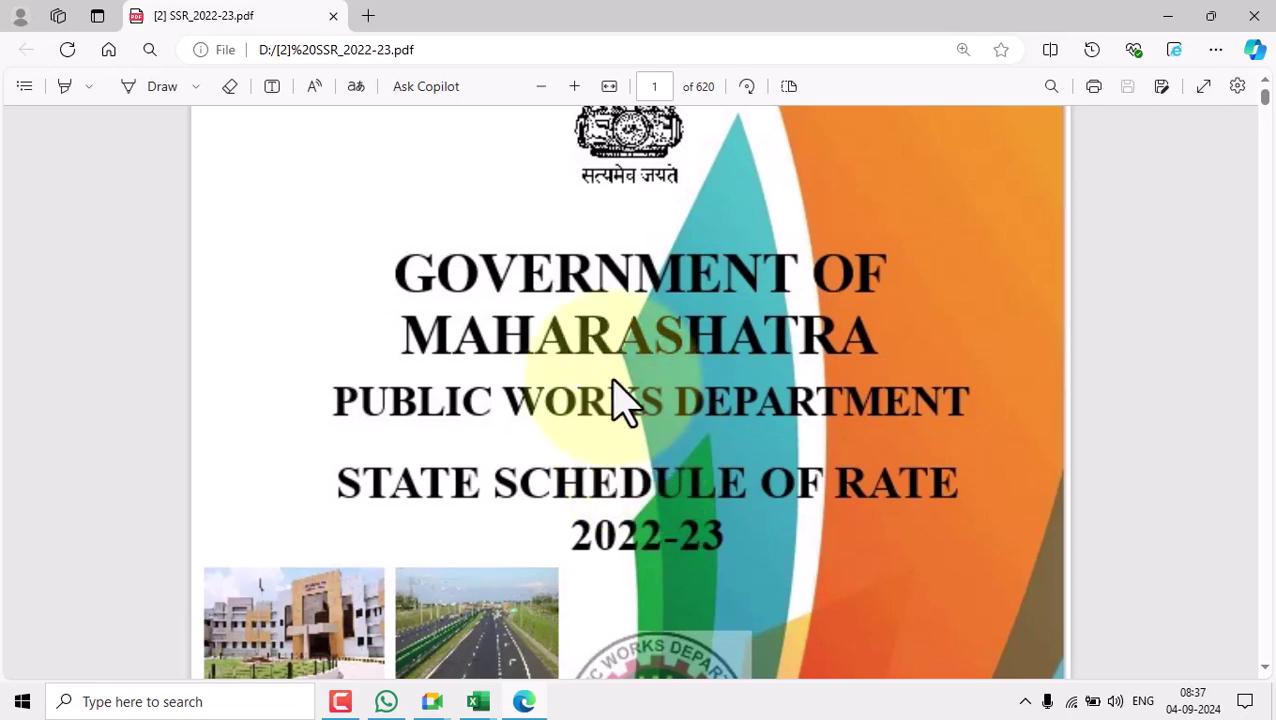
mouse_move(472, 704)
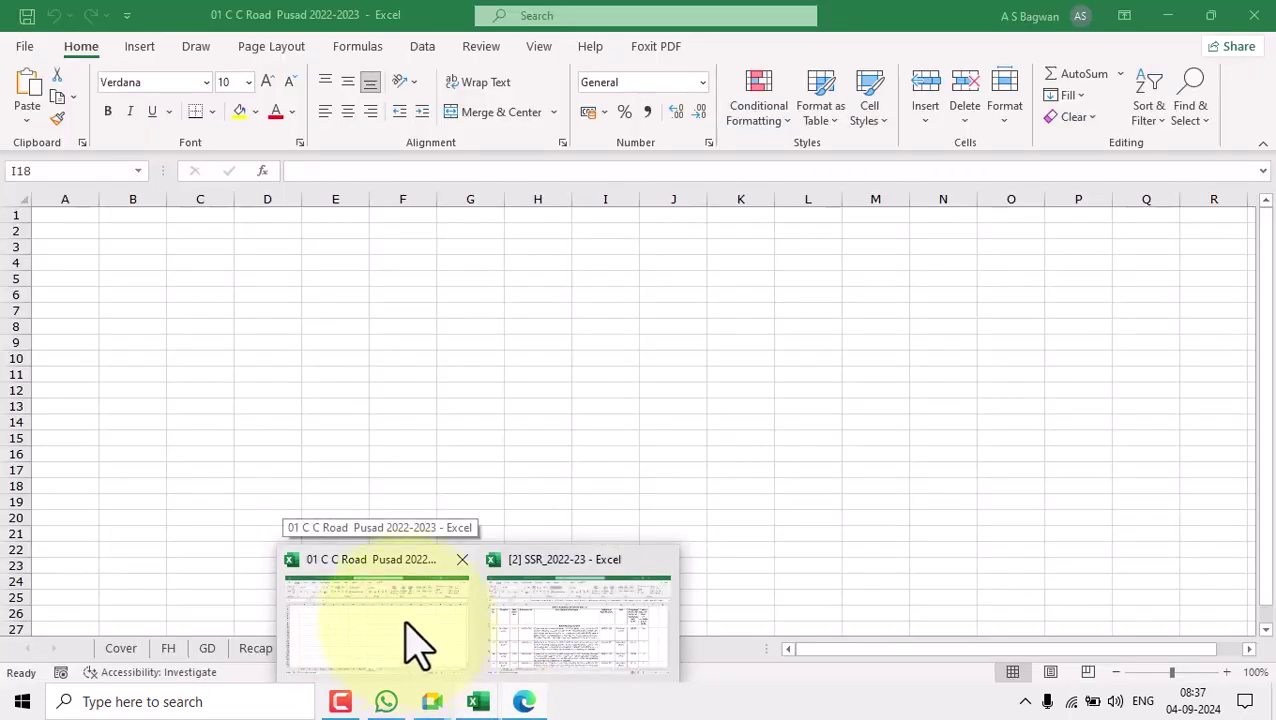
click(415, 640)
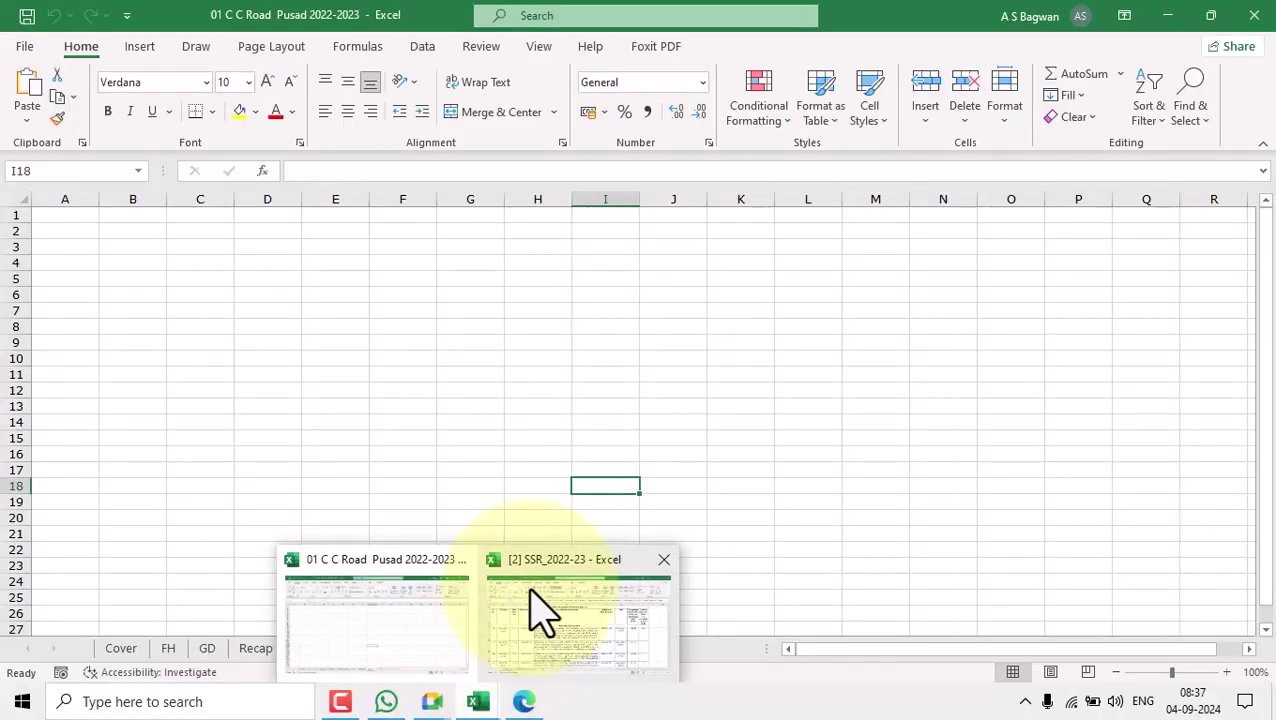
click(537, 606)
click(522, 700)
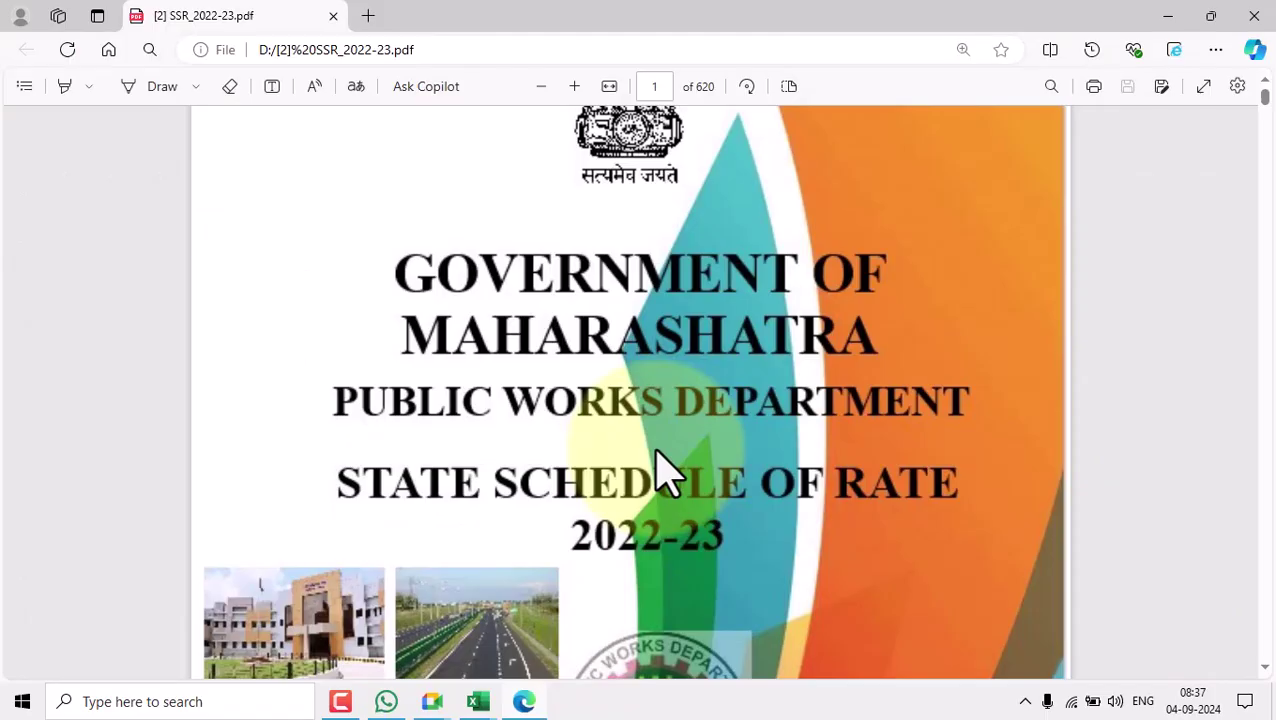
Return to the 01 C C Road Pusad 2022-2023 workbook in Excel and view its sheets in order from Cover through RA.
mouse_move(477, 698)
click(330, 650)
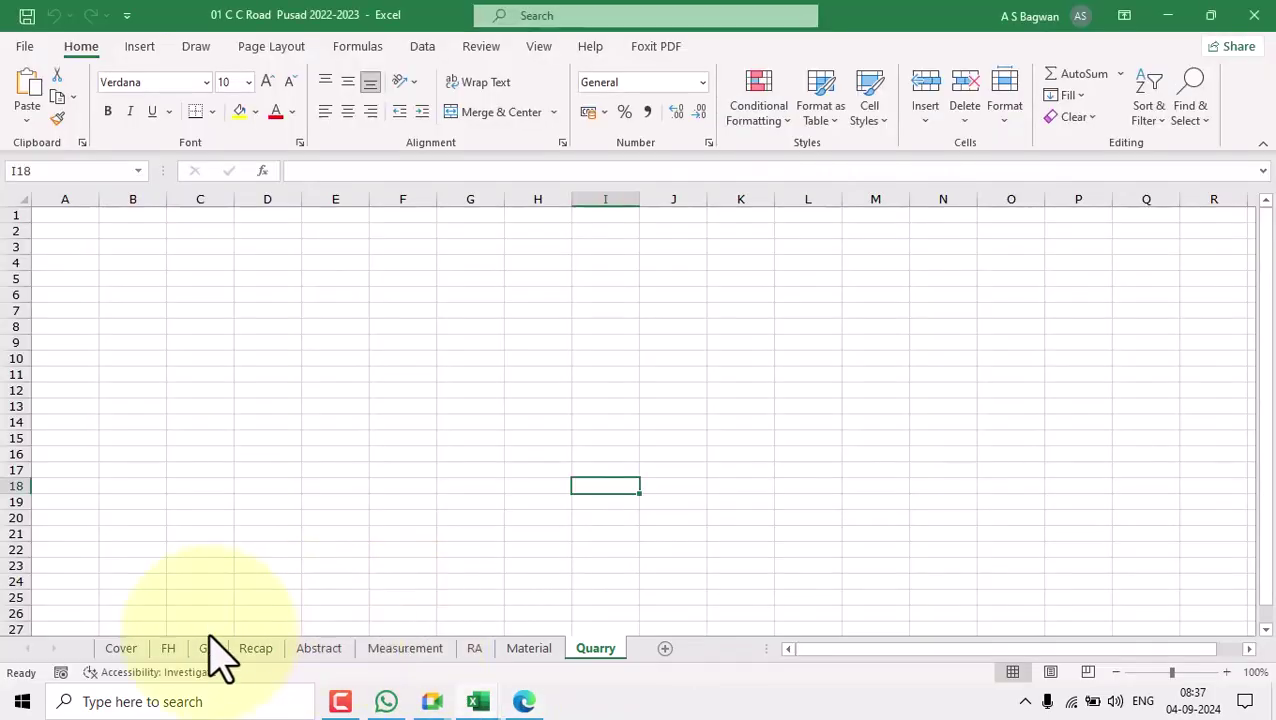
click(121, 650)
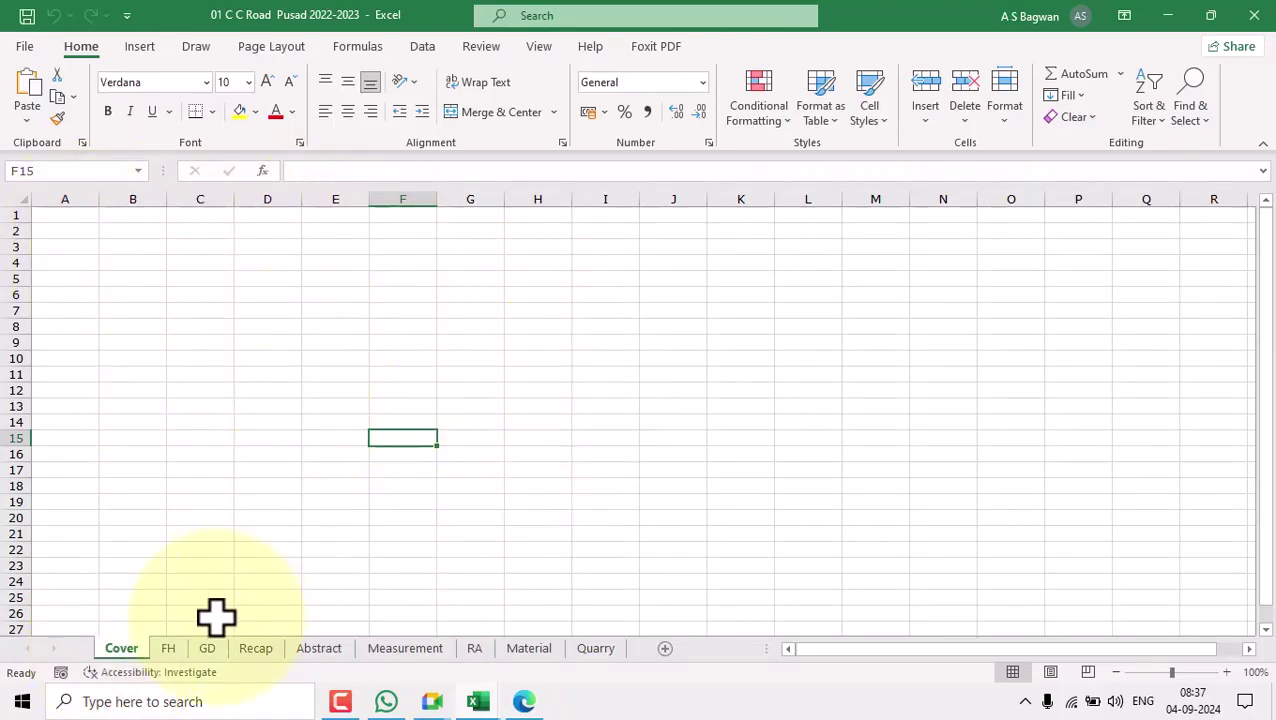
click(168, 650)
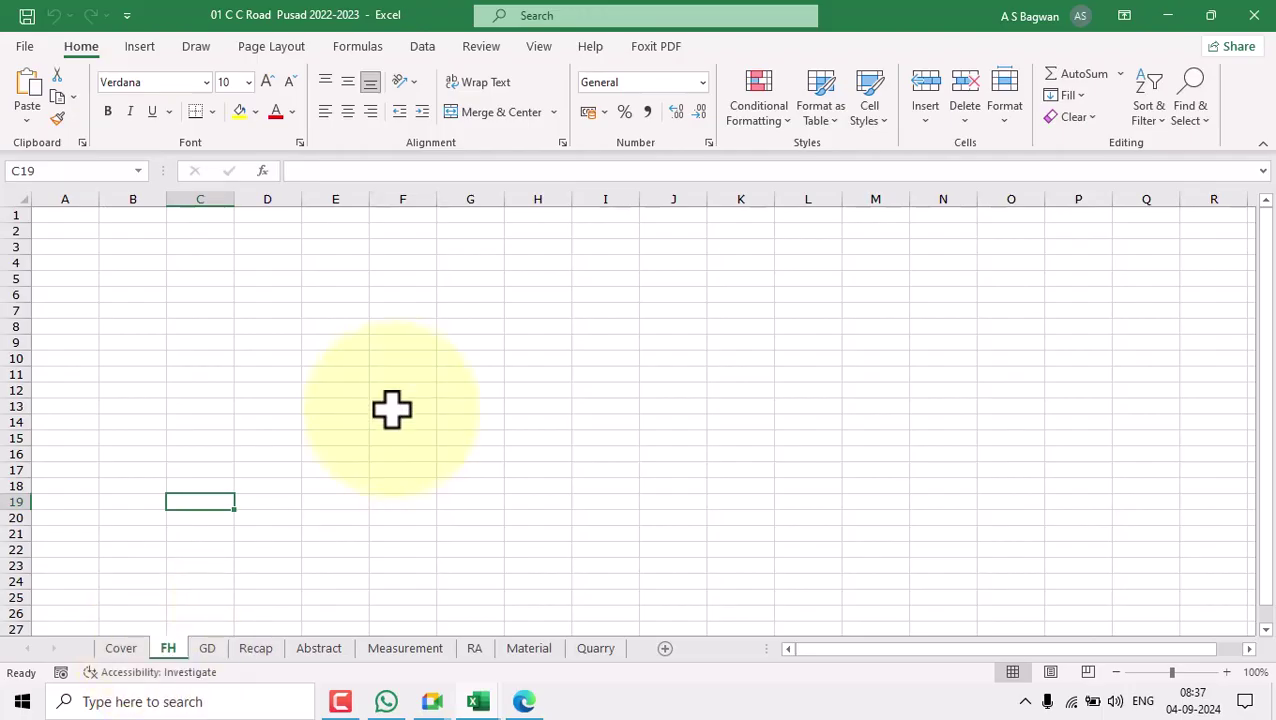
click(208, 650)
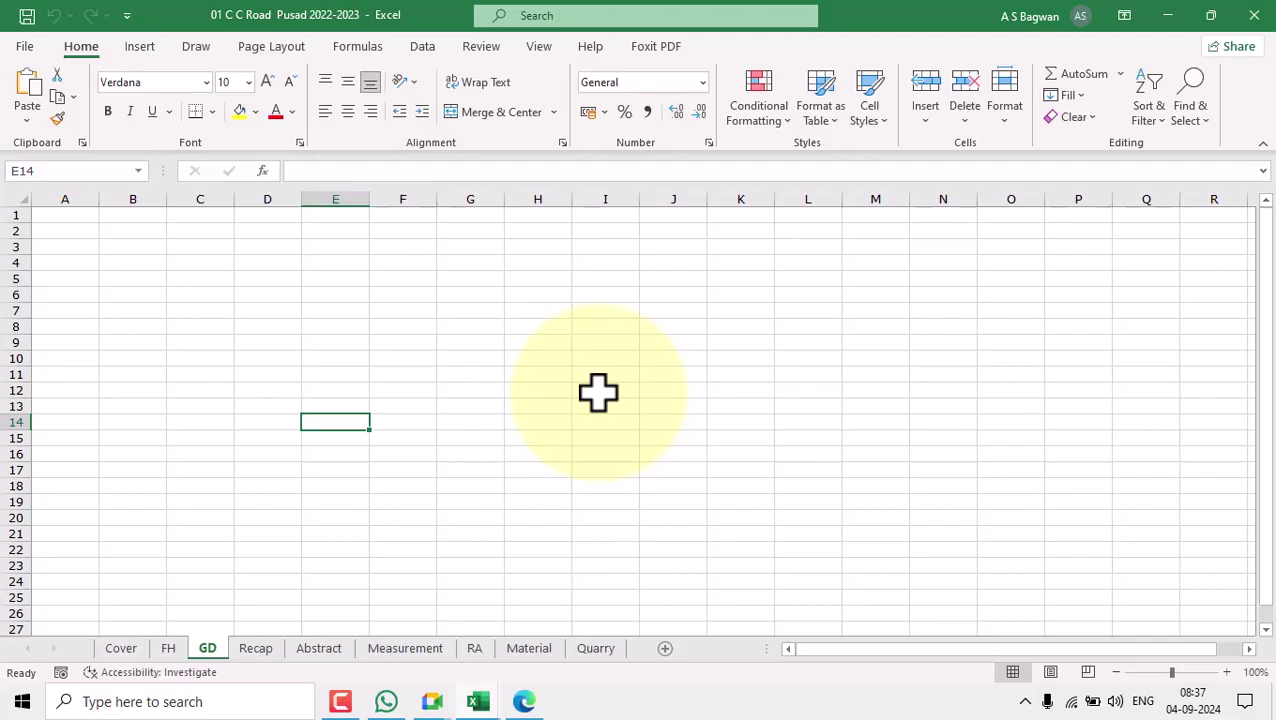
click(265, 648)
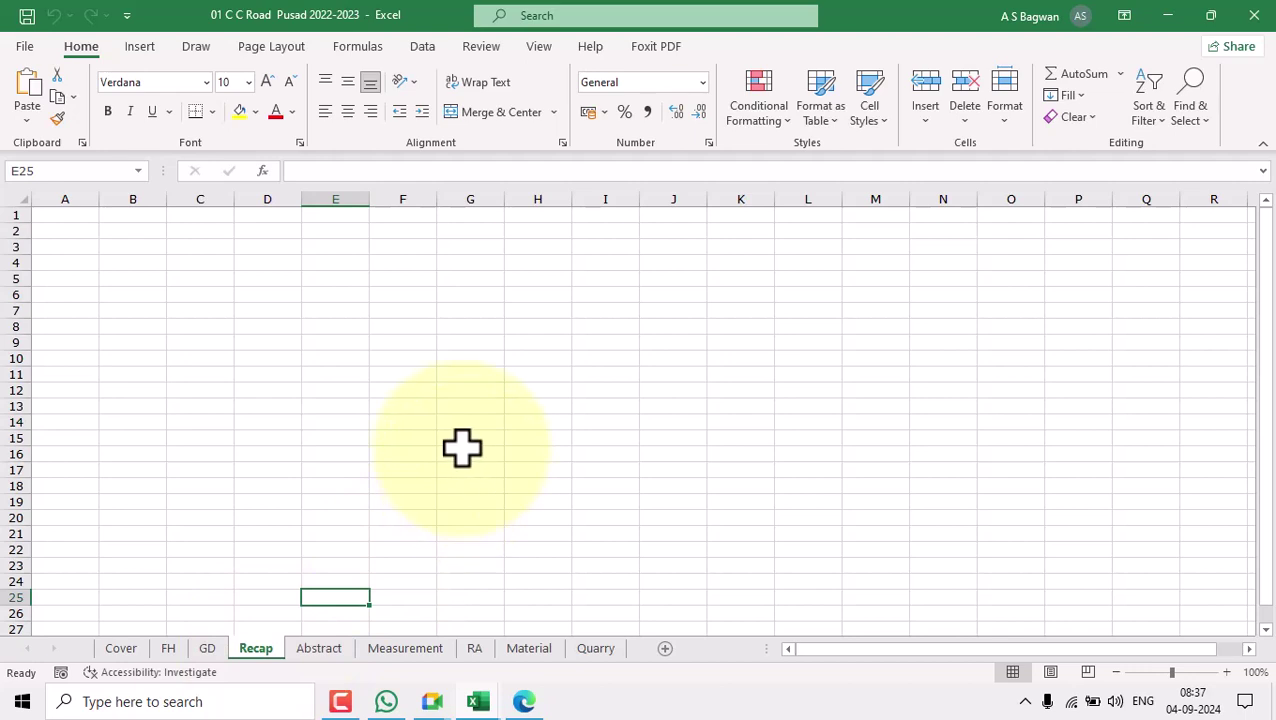
click(320, 649)
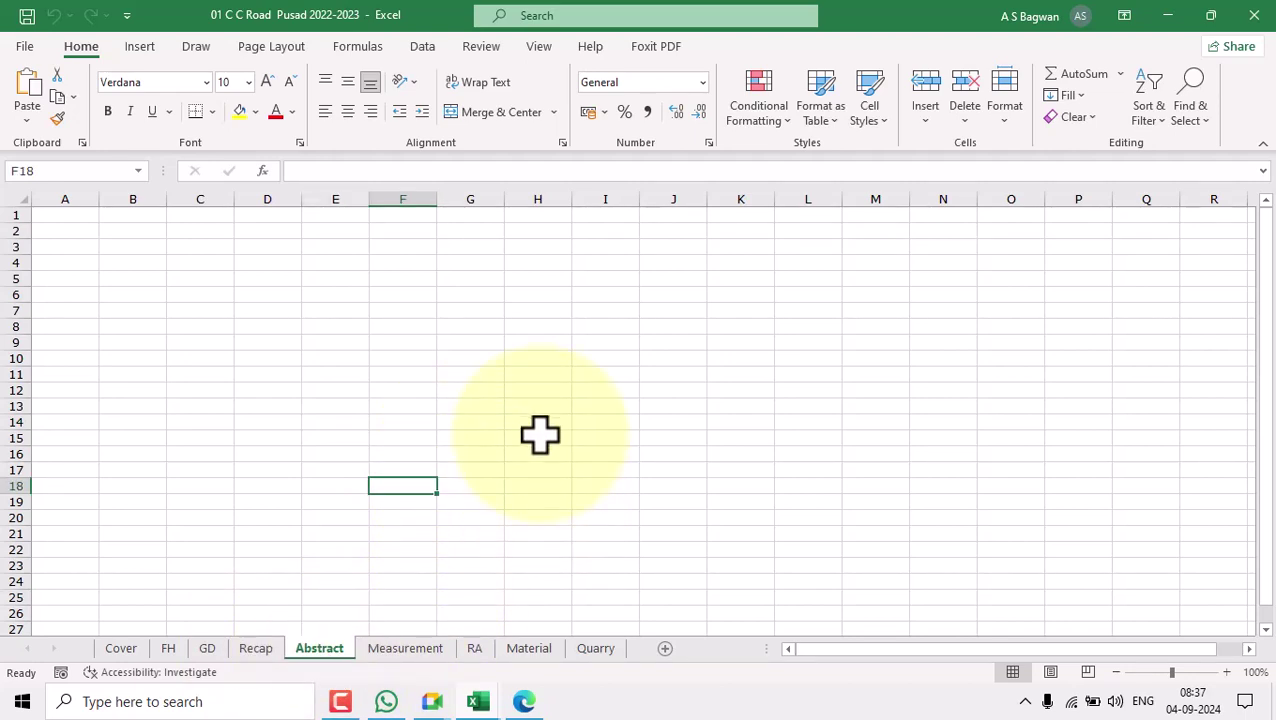
click(406, 649)
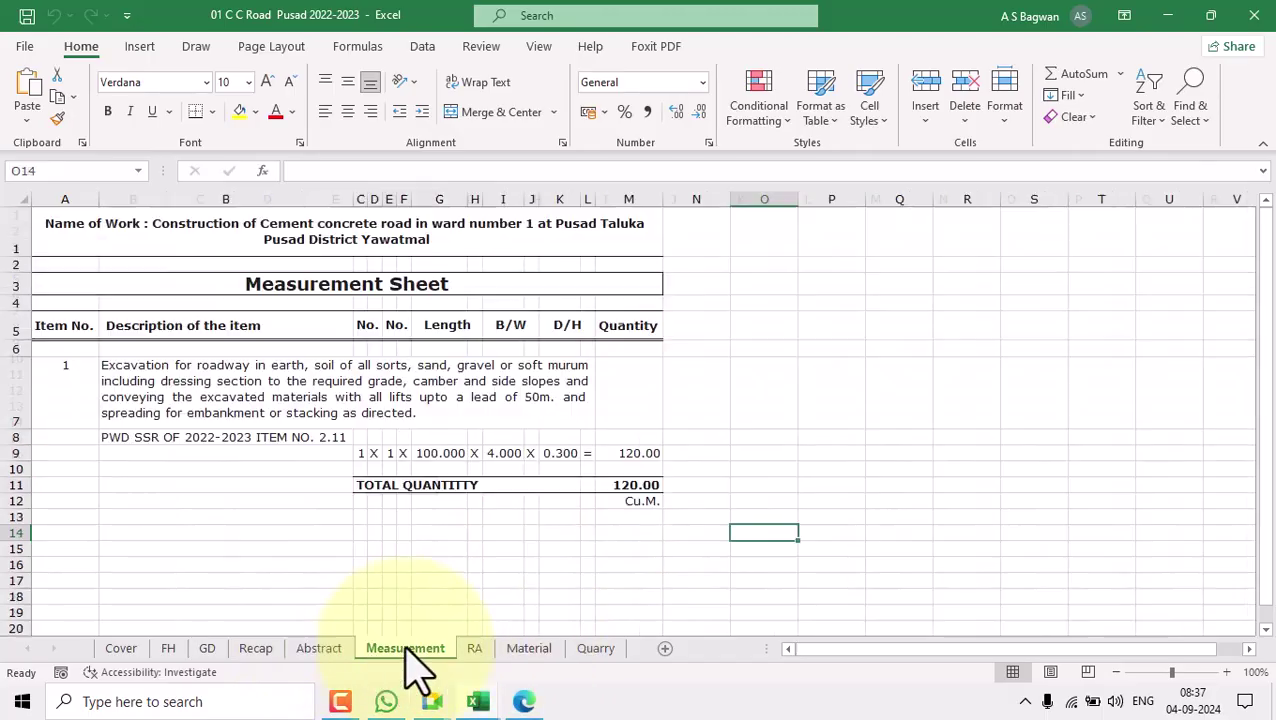
click(476, 650)
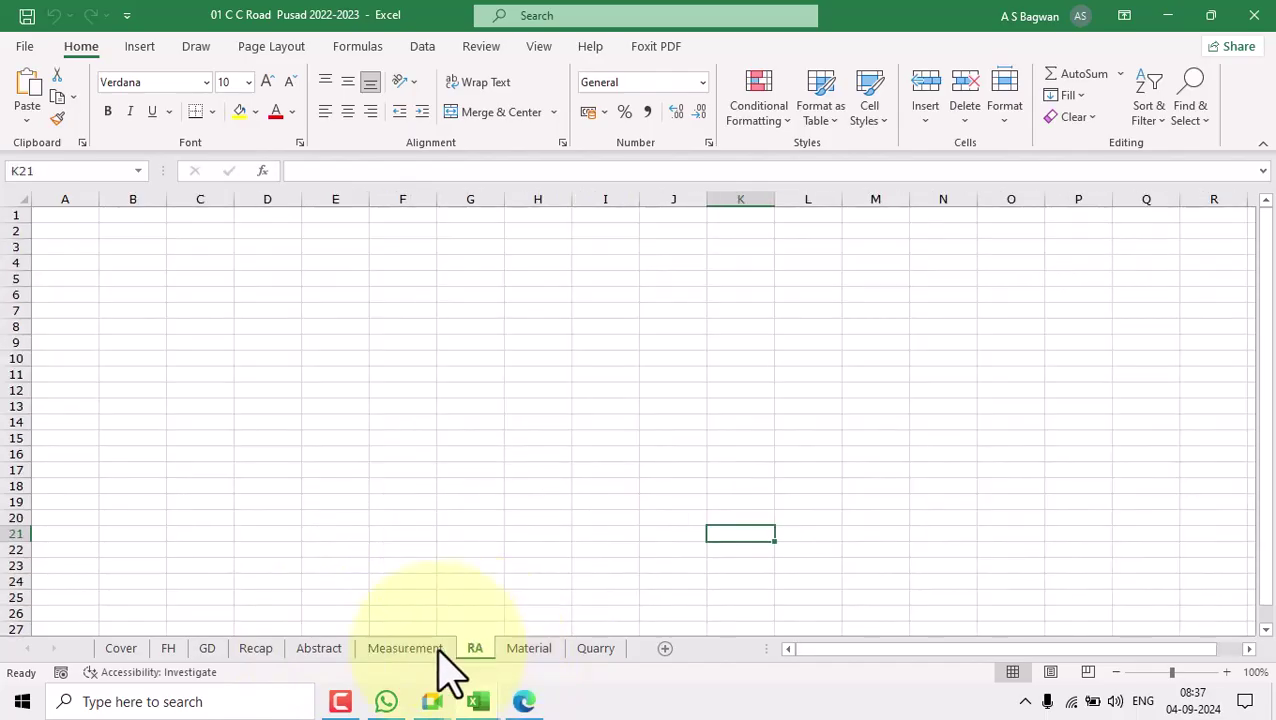
Review how the Recap, Abstract, Measurement, RA, Material and Quarry sheets relate by viewing them back and forth.
click(320, 649)
click(525, 649)
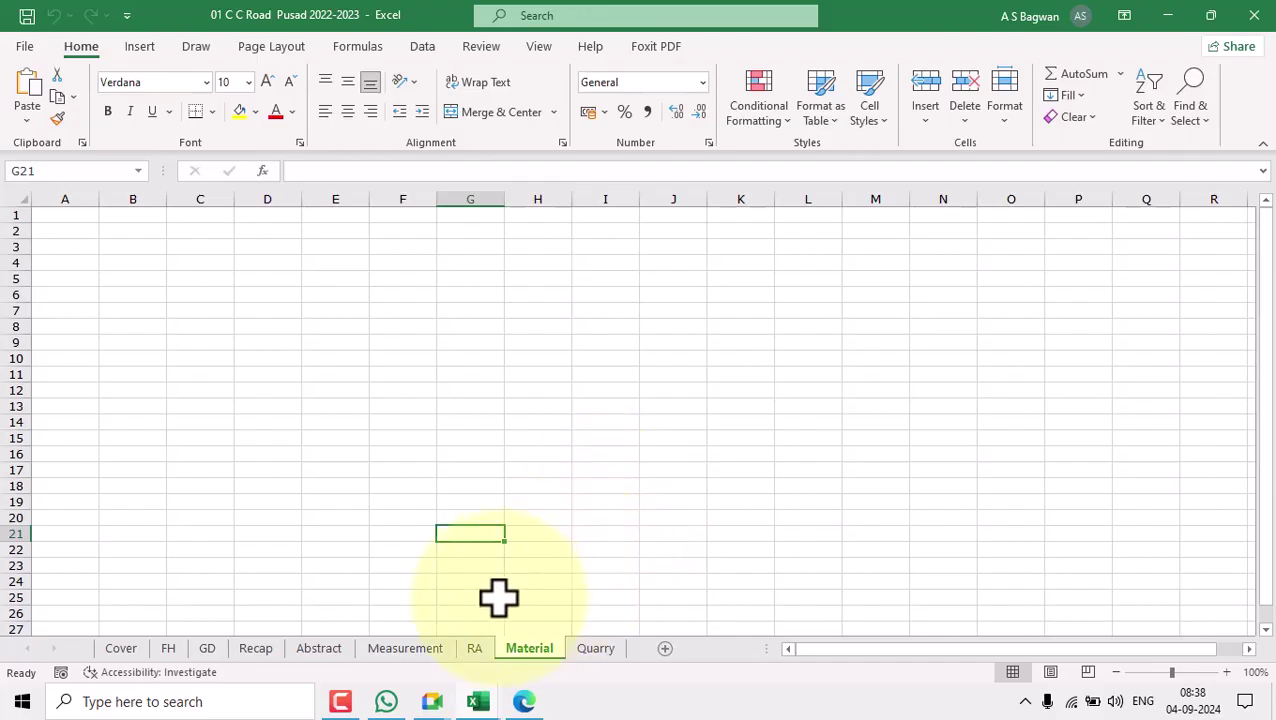
click(408, 649)
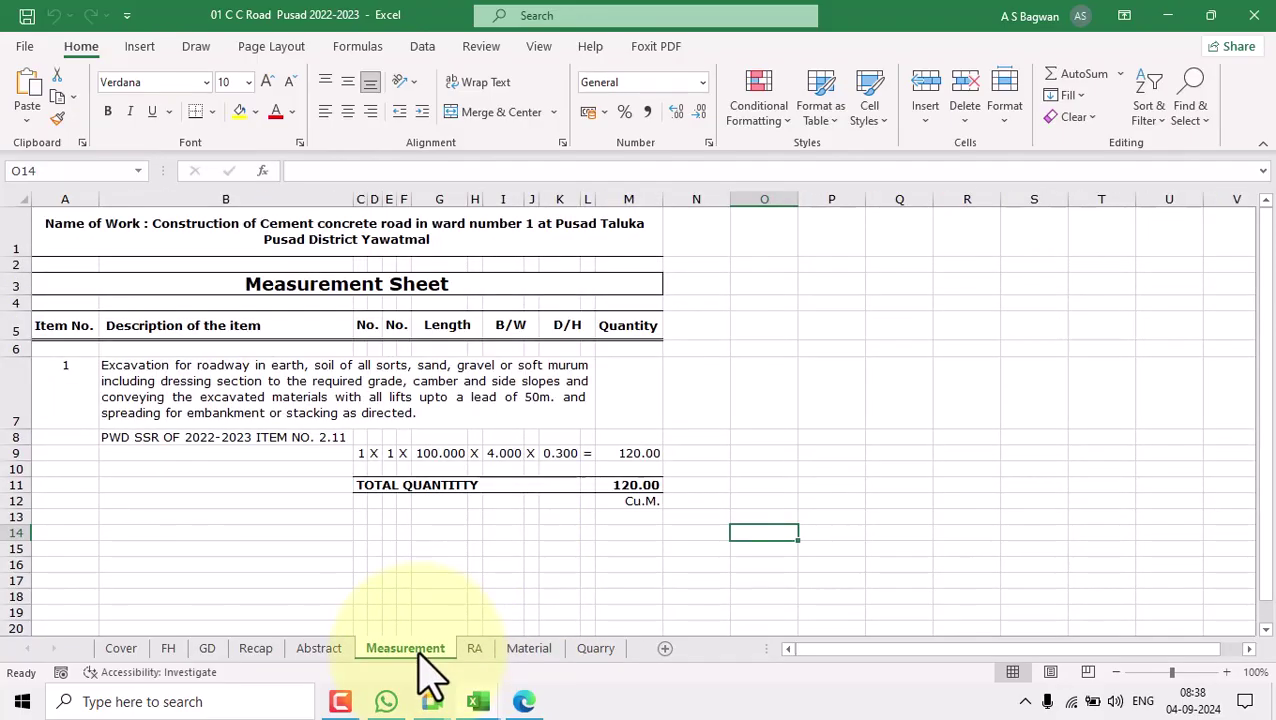
click(474, 650)
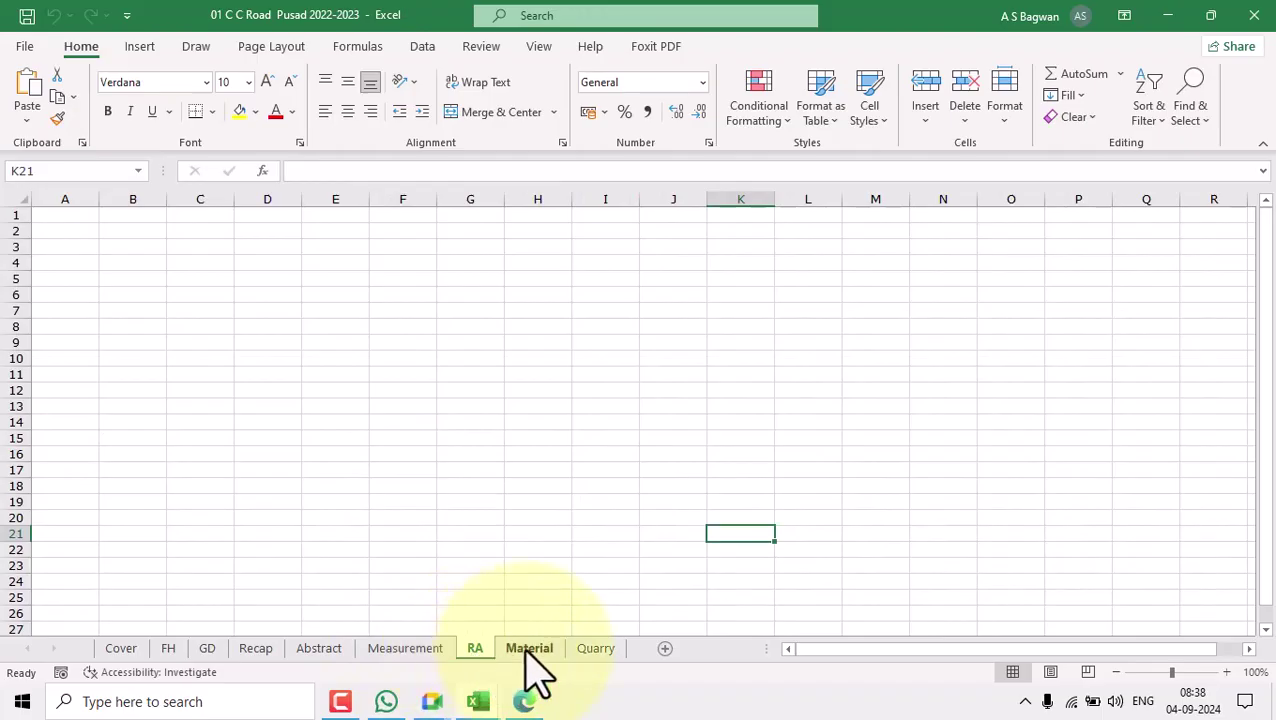
click(530, 650)
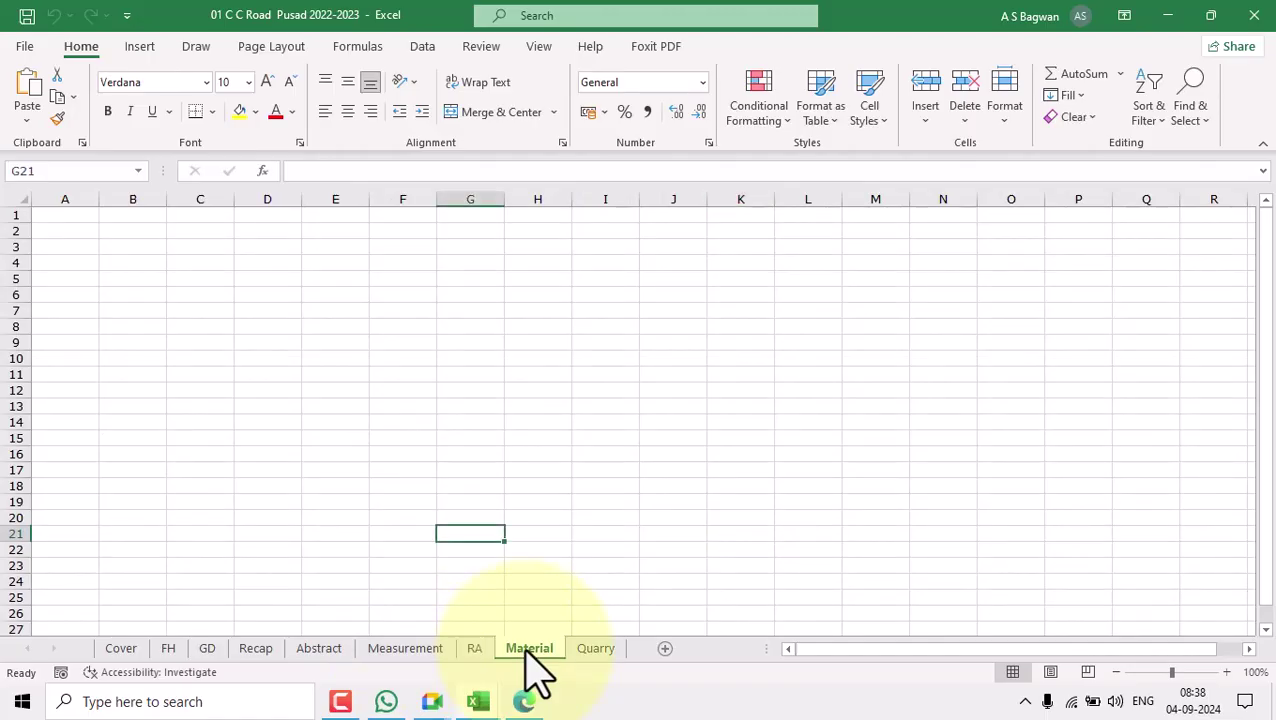
click(314, 650)
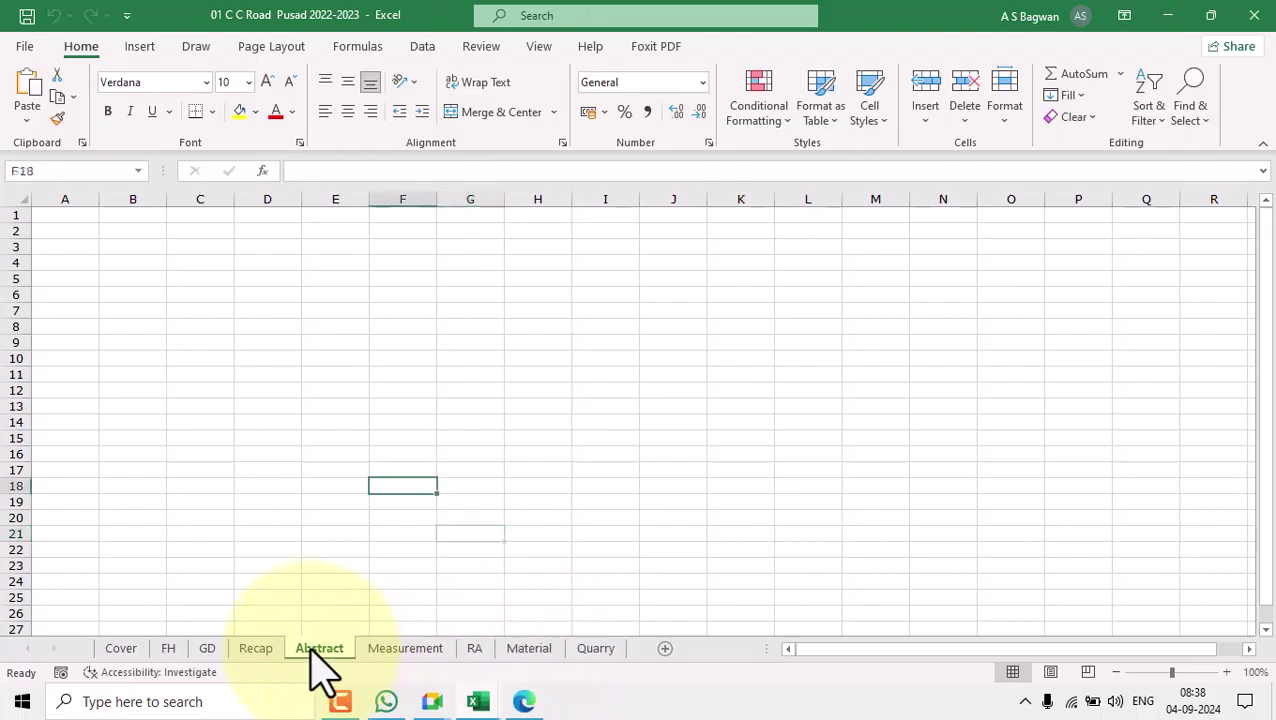
click(256, 652)
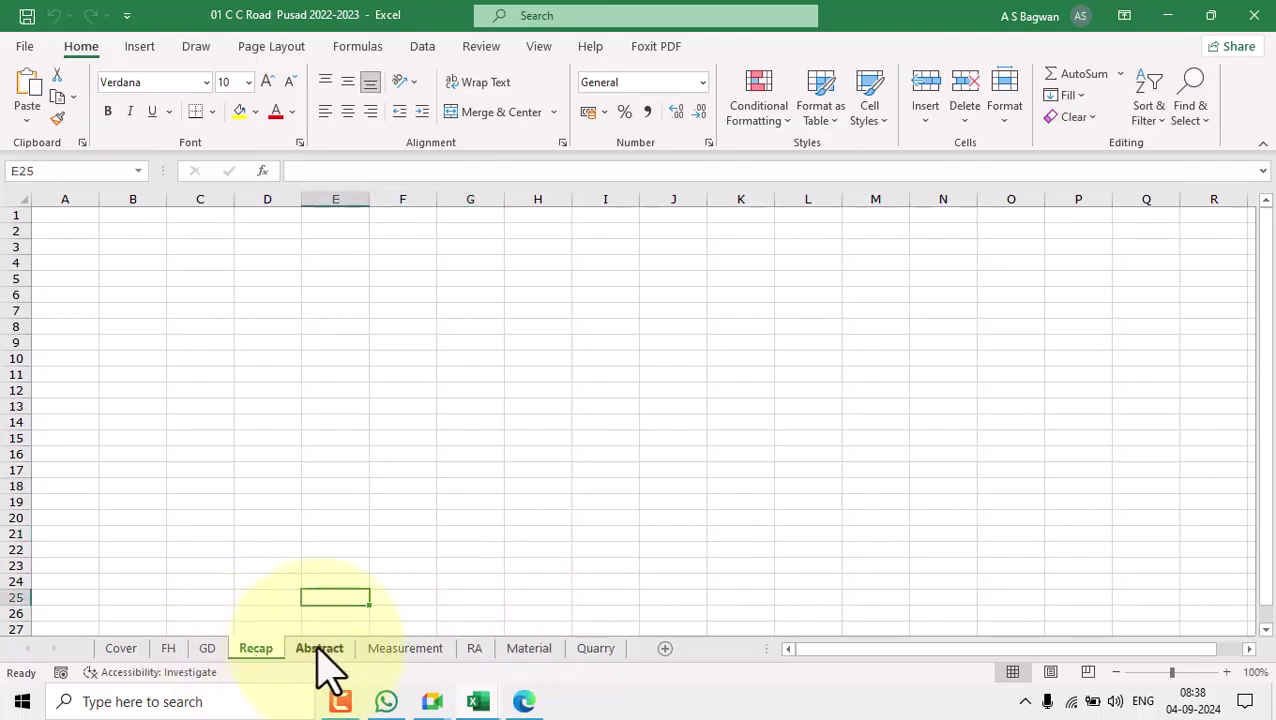
click(416, 650)
click(474, 650)
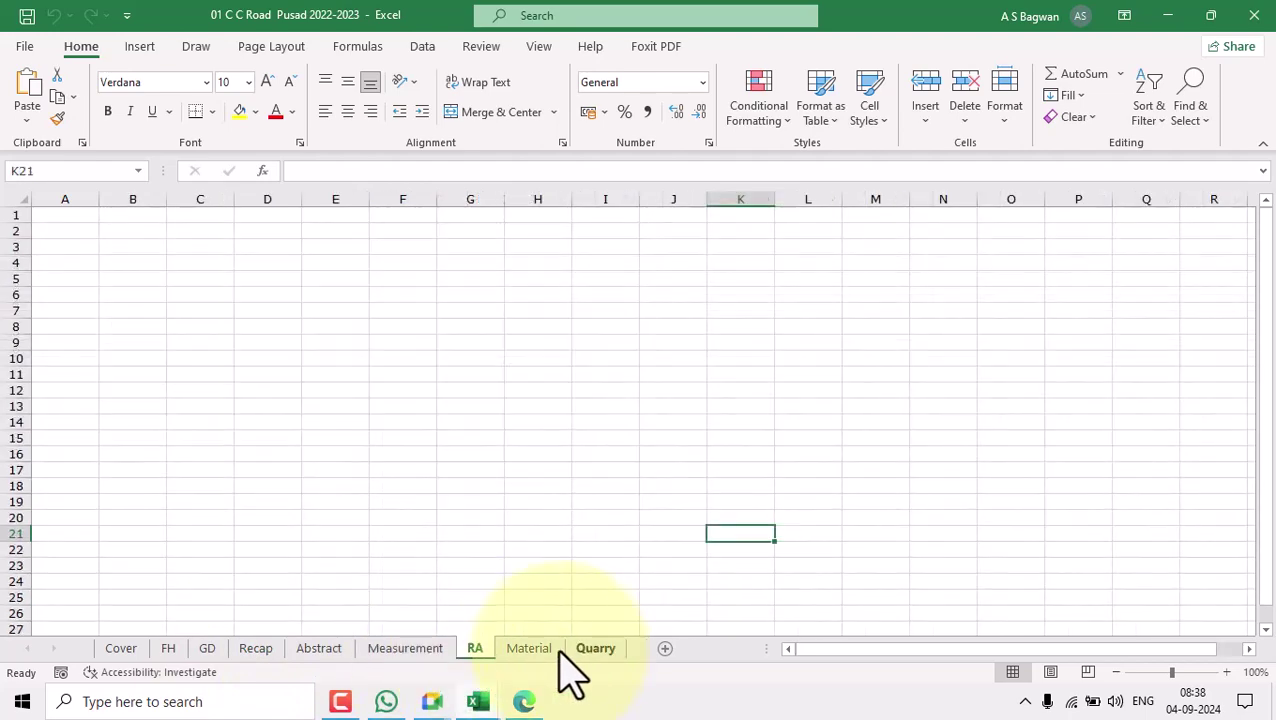
click(535, 650)
click(324, 650)
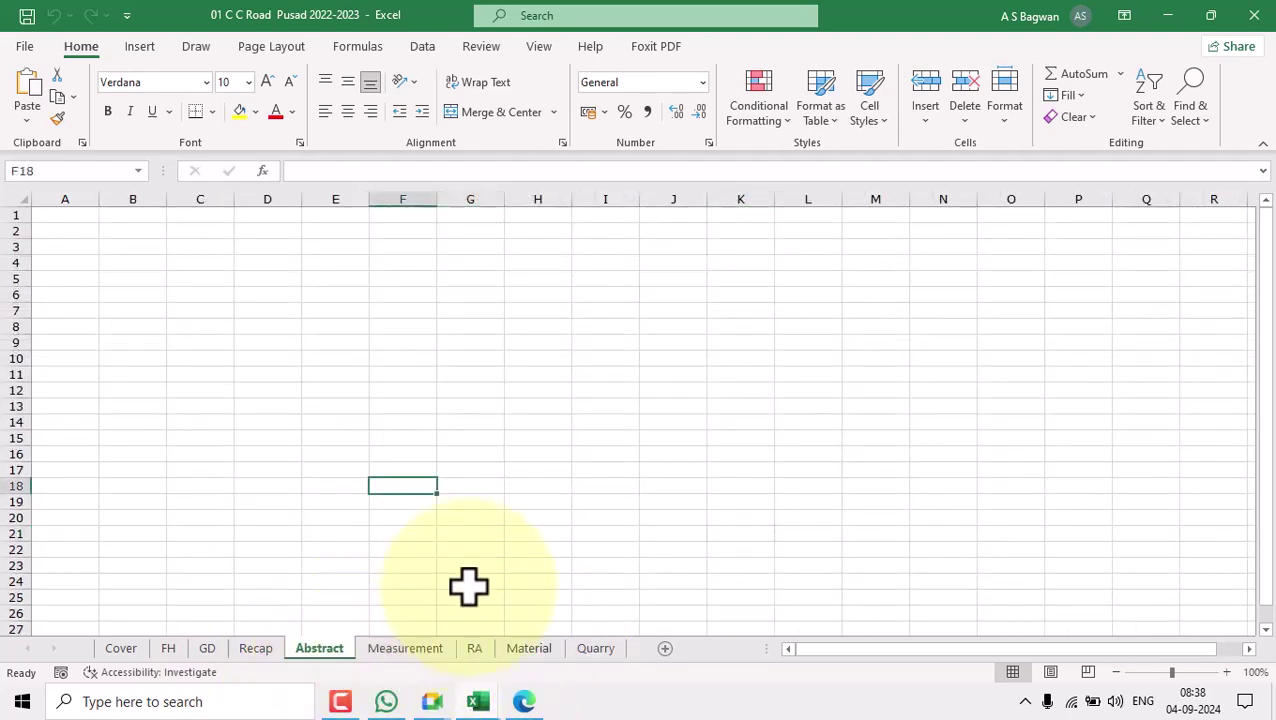
click(594, 650)
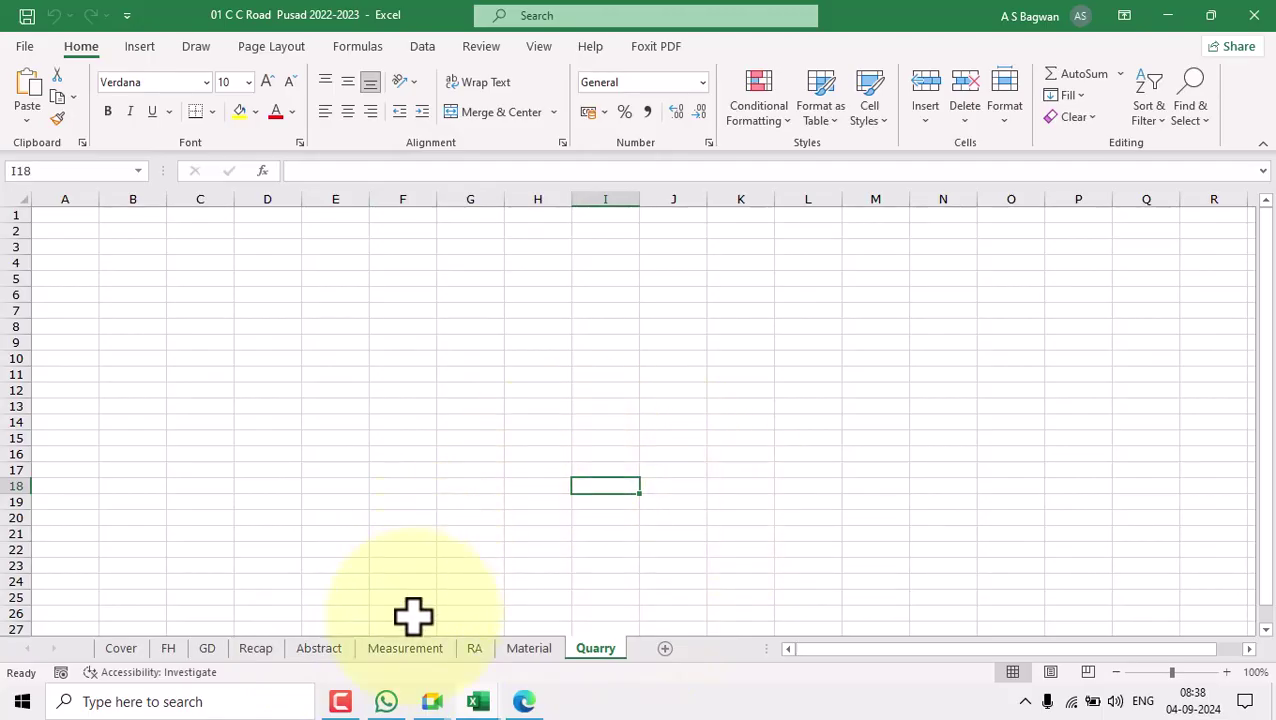
Examine the name-of-work heading in A1 and the title in A3 of the Measurement sheet.
click(407, 650)
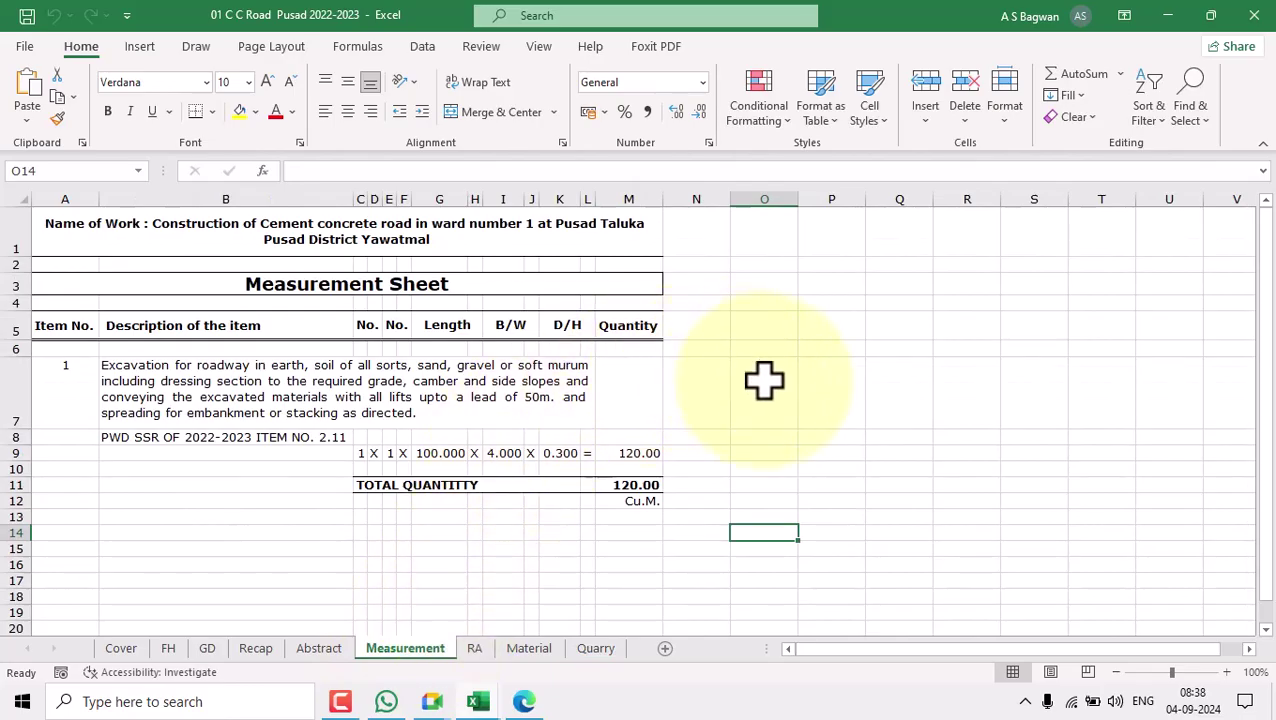
click(235, 237)
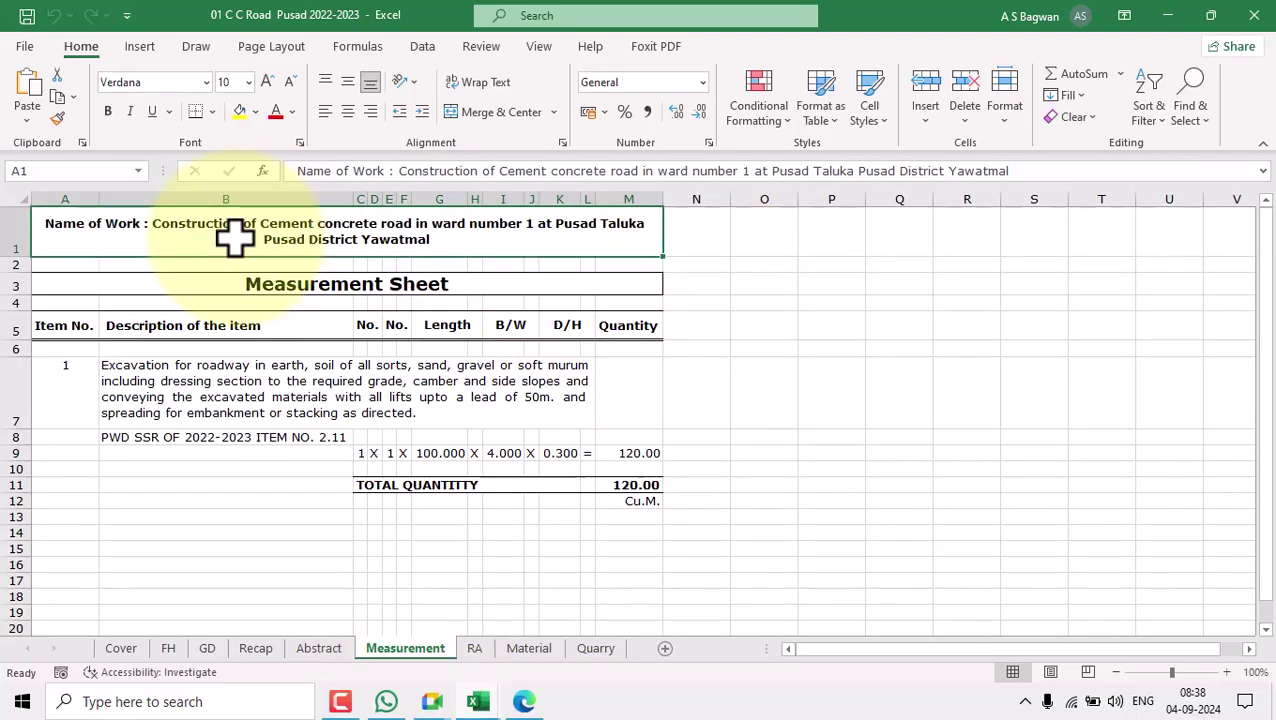
click(415, 280)
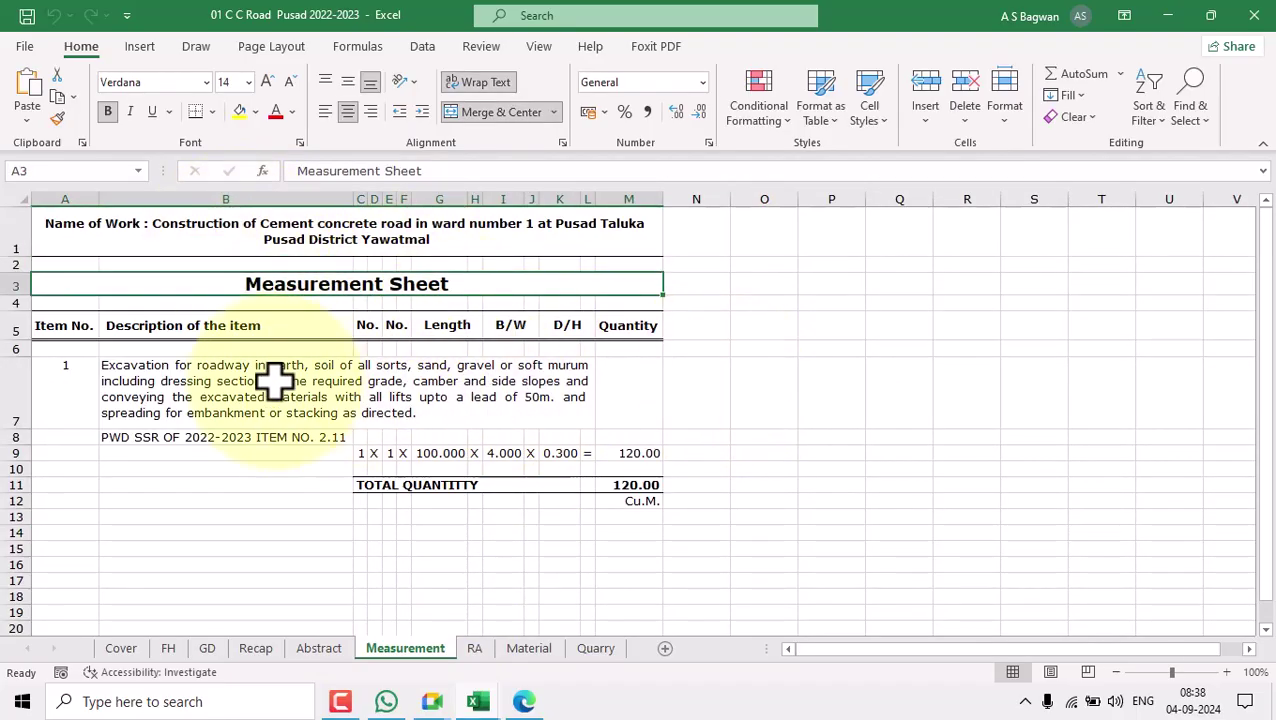
Examine the item number in A7, the excavation description in B7 and the SSR reference in B8 of the Measurement sheet.
click(72, 333)
click(77, 401)
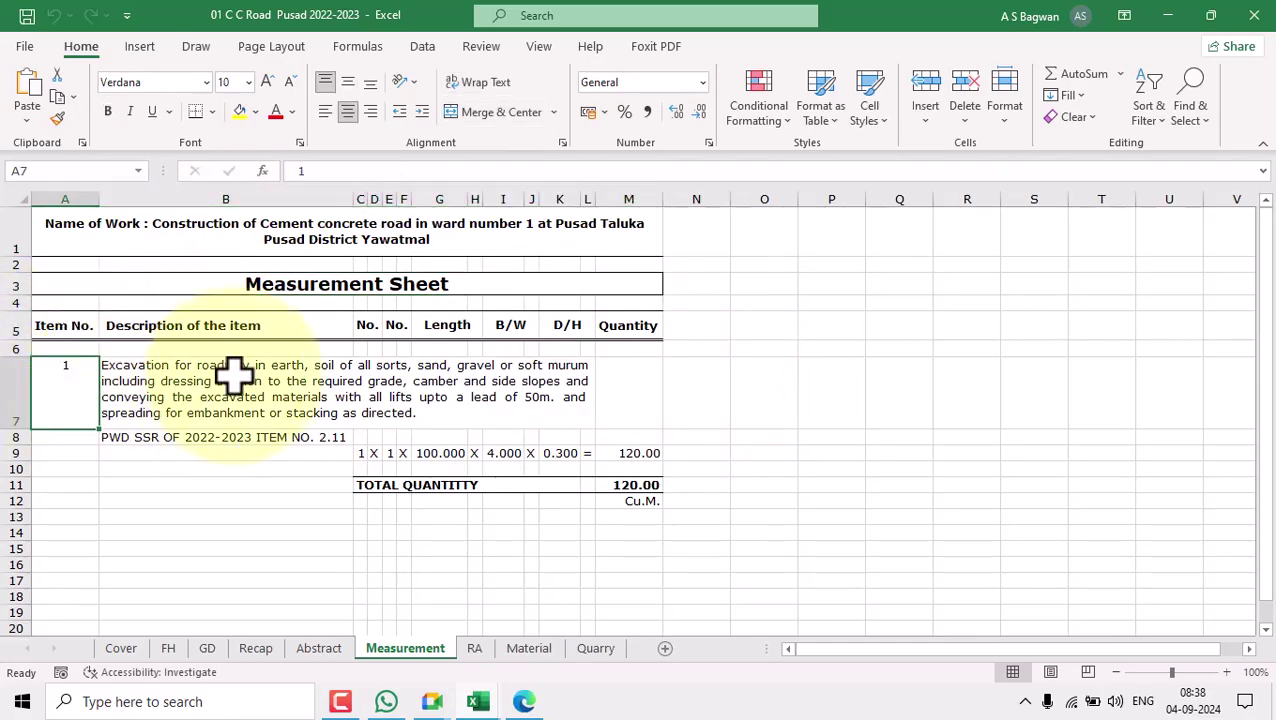
click(436, 401)
click(219, 478)
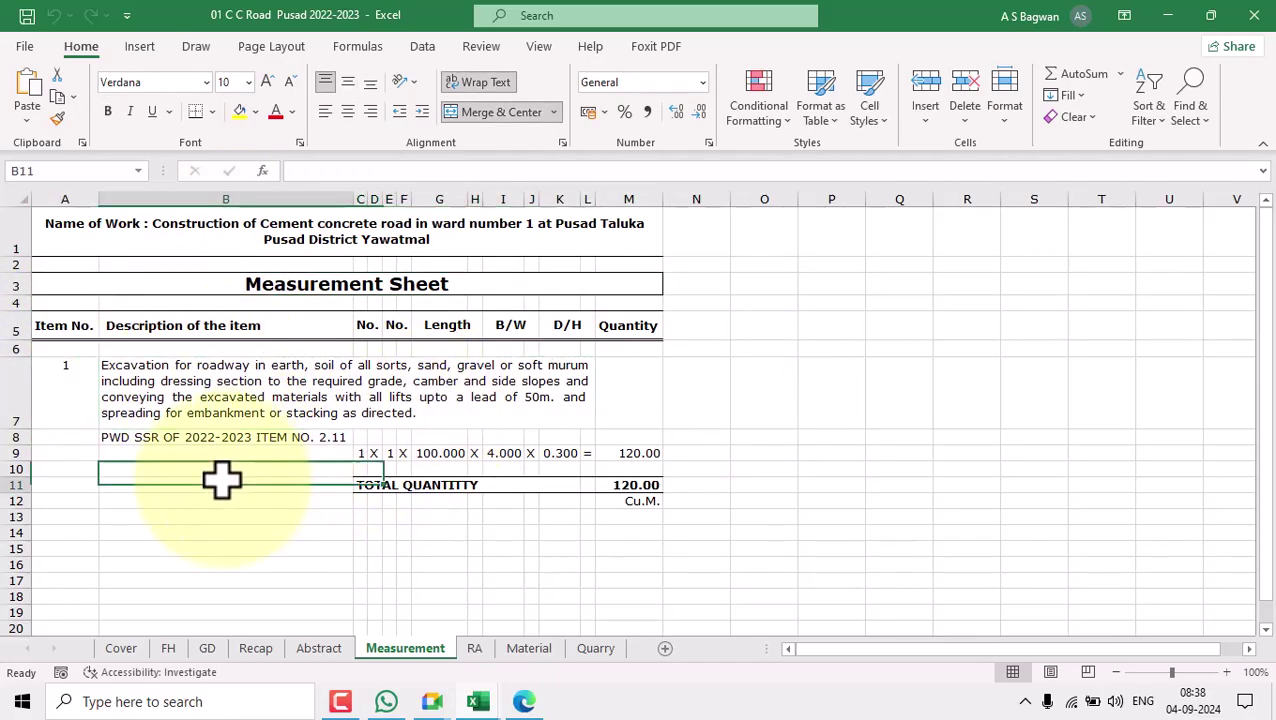
click(163, 400)
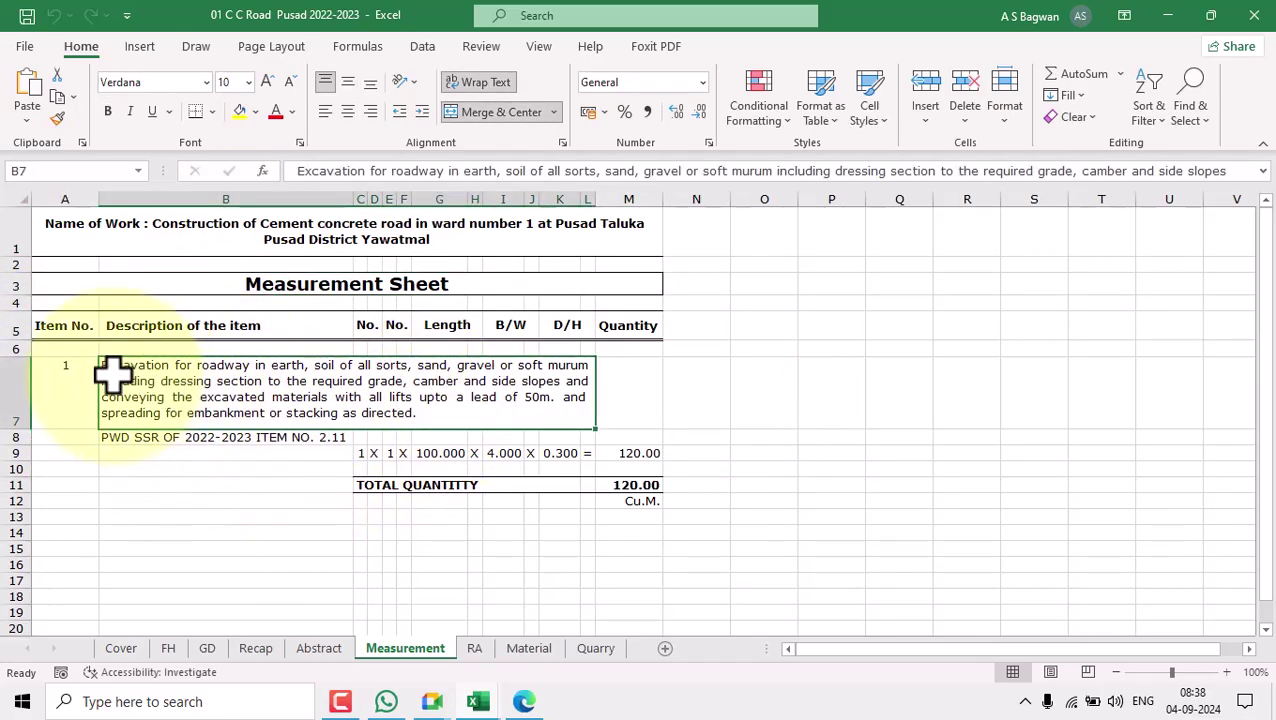
click(292, 437)
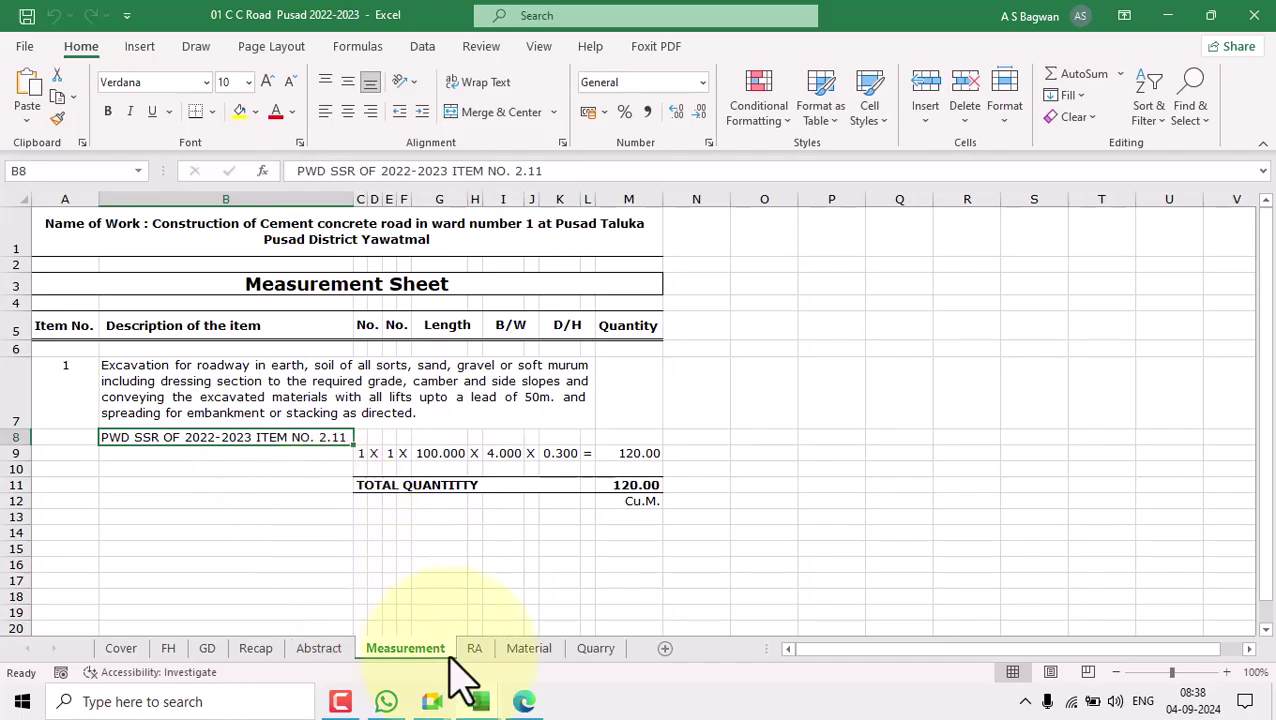
Switch to the SSR_2022-23 workbook and examine the item number, description, unit, complete rate and labour rate of SSR item 2.10.
mouse_move(472, 699)
click(597, 655)
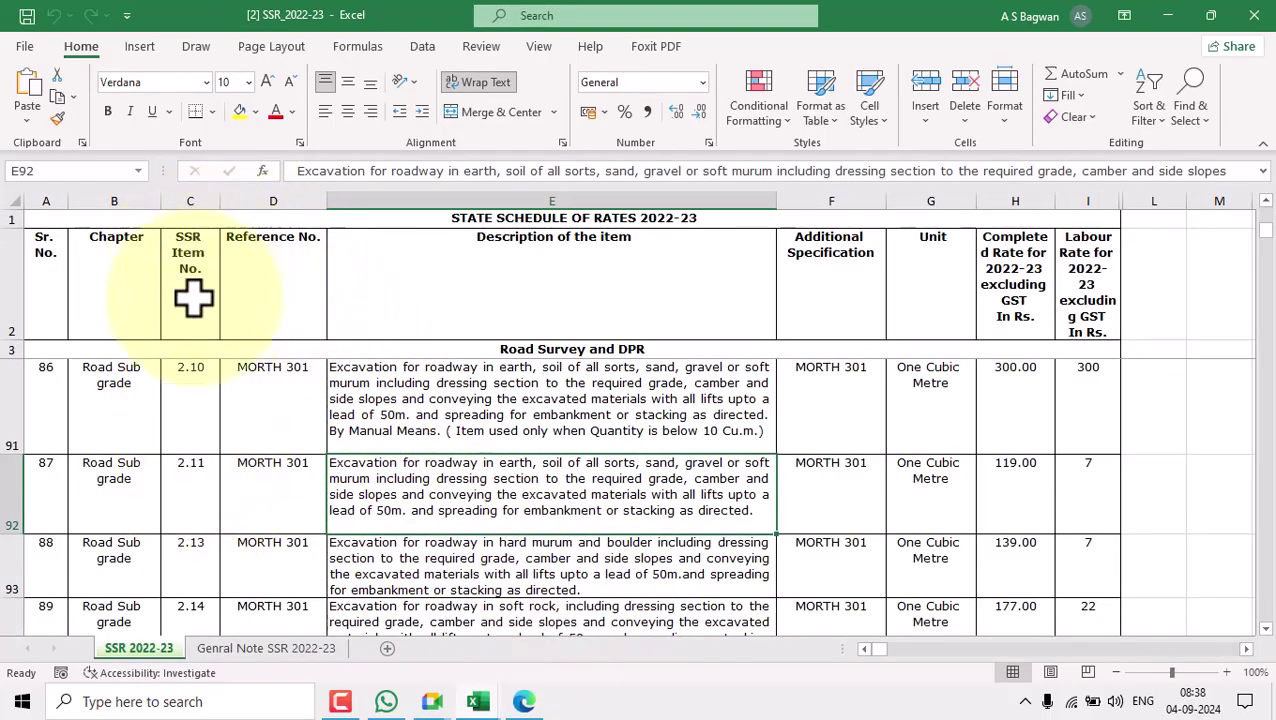
click(178, 372)
click(480, 398)
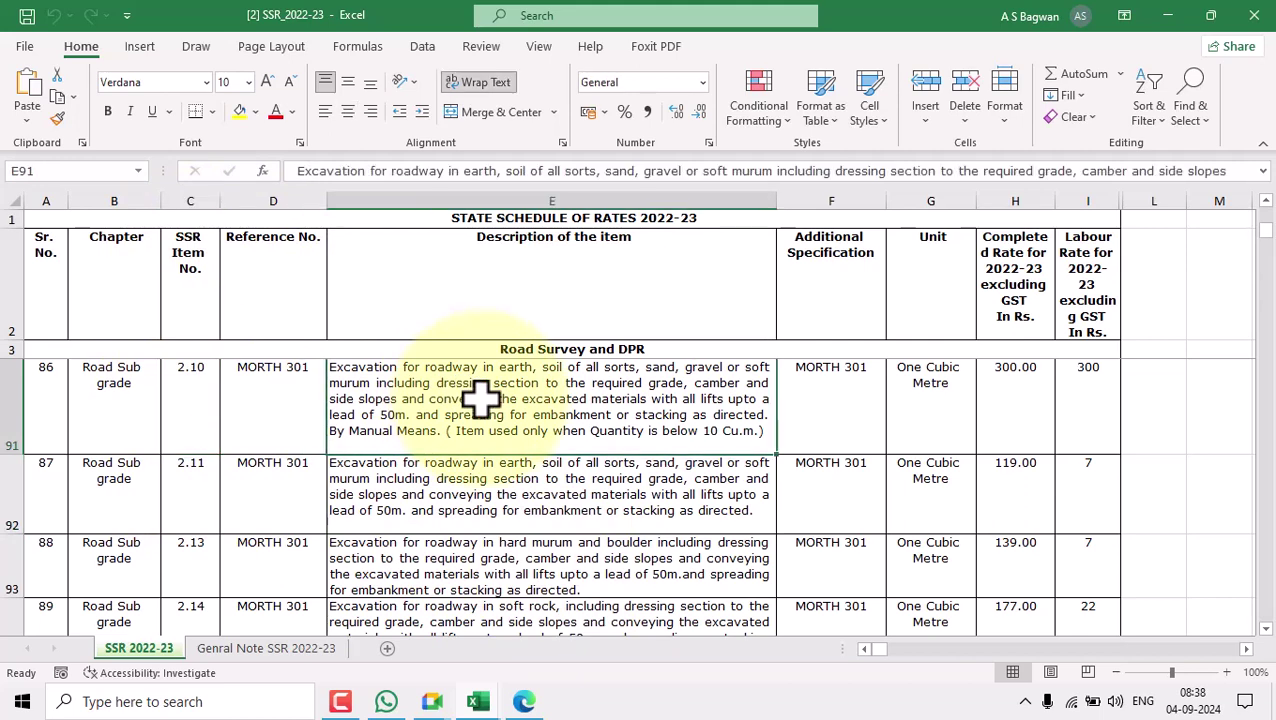
click(928, 255)
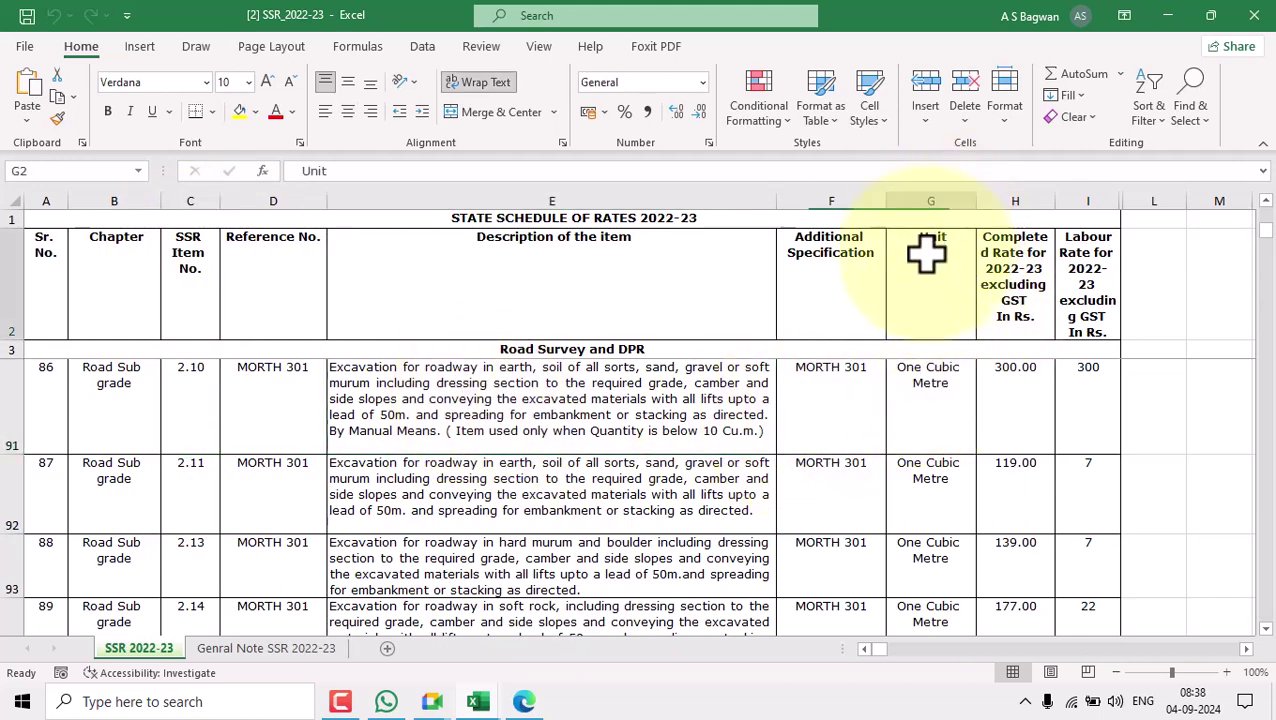
click(916, 403)
click(1006, 272)
click(1022, 412)
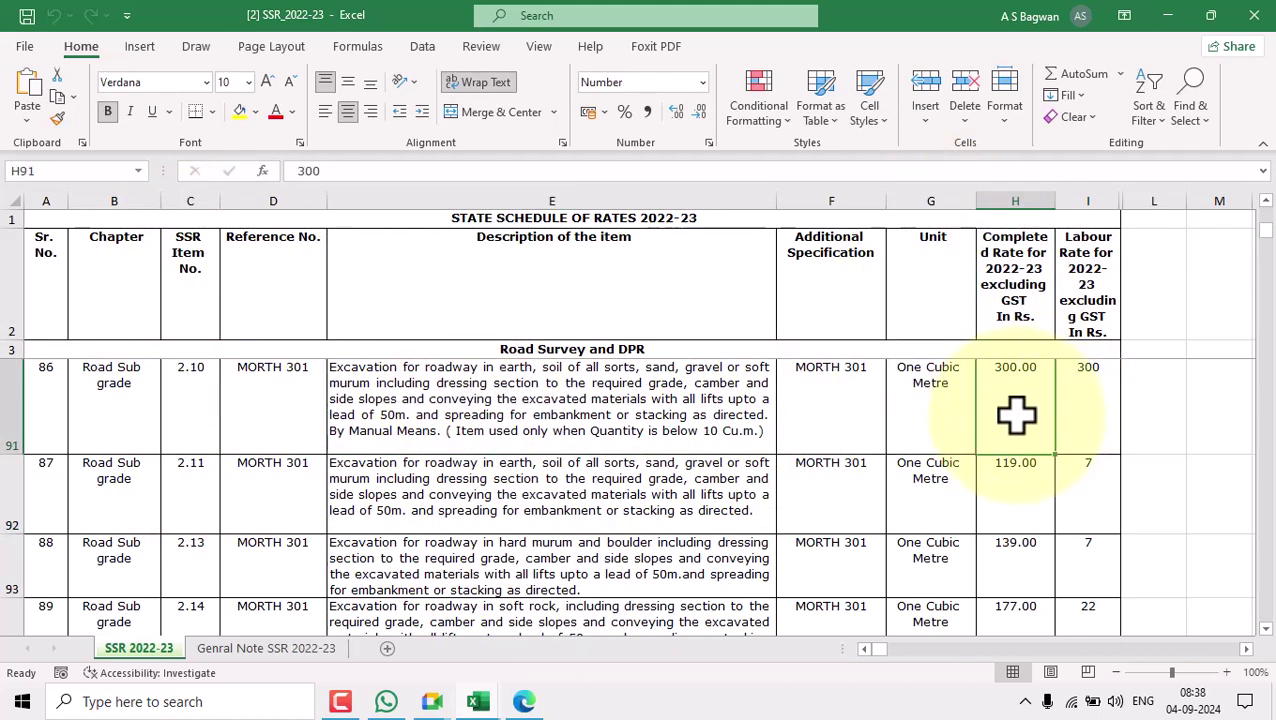
click(1087, 408)
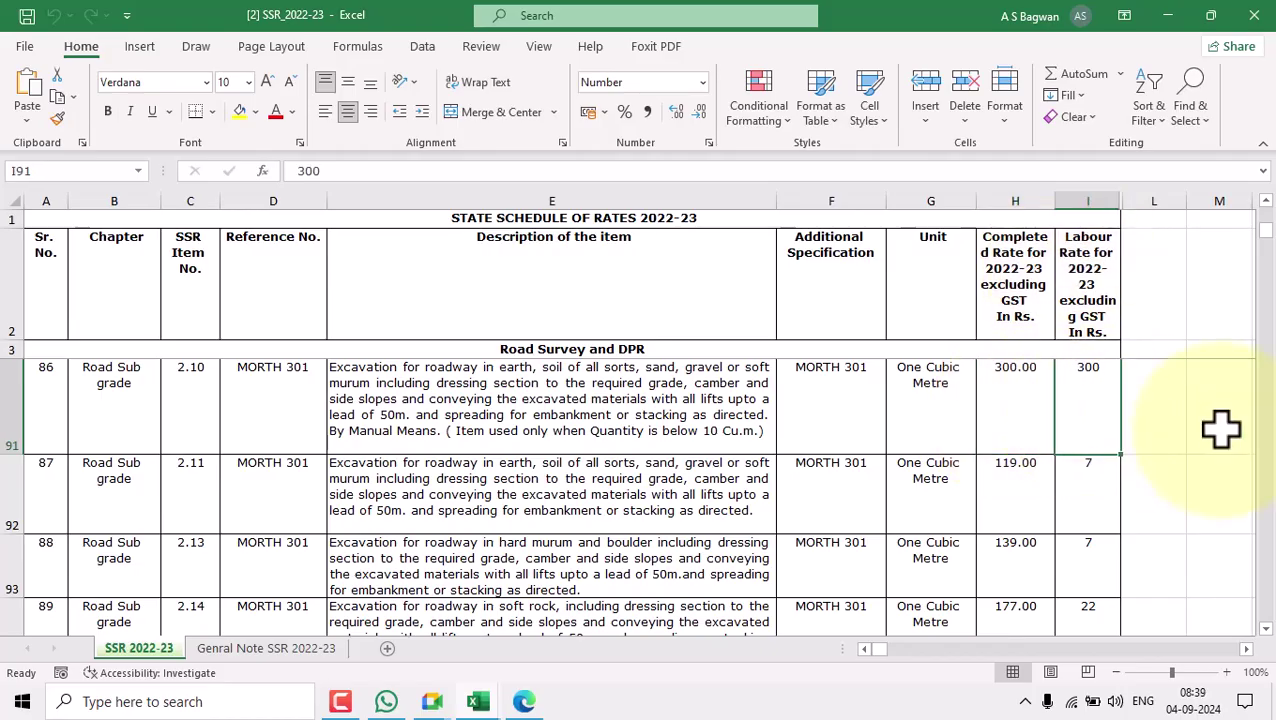
Go through row 91 of the rate schedule again, covering its additional specification, unit and complete rate excluding GST.
click(190, 392)
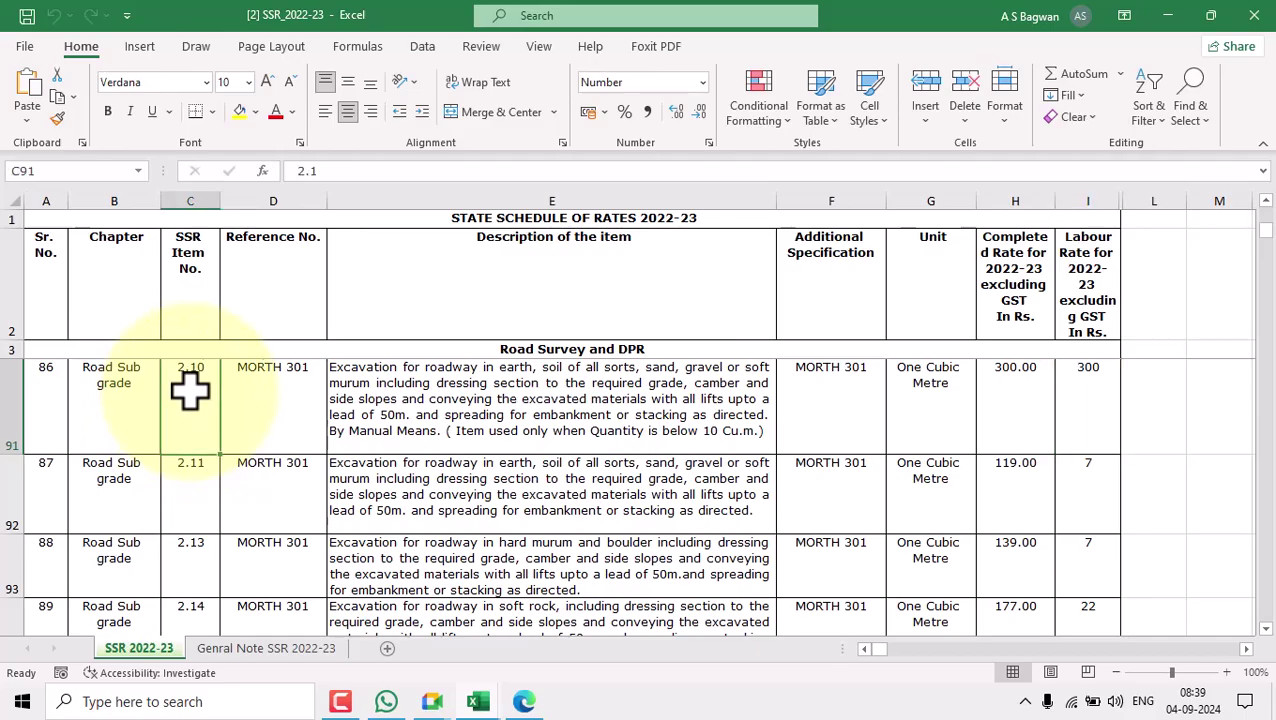
click(437, 403)
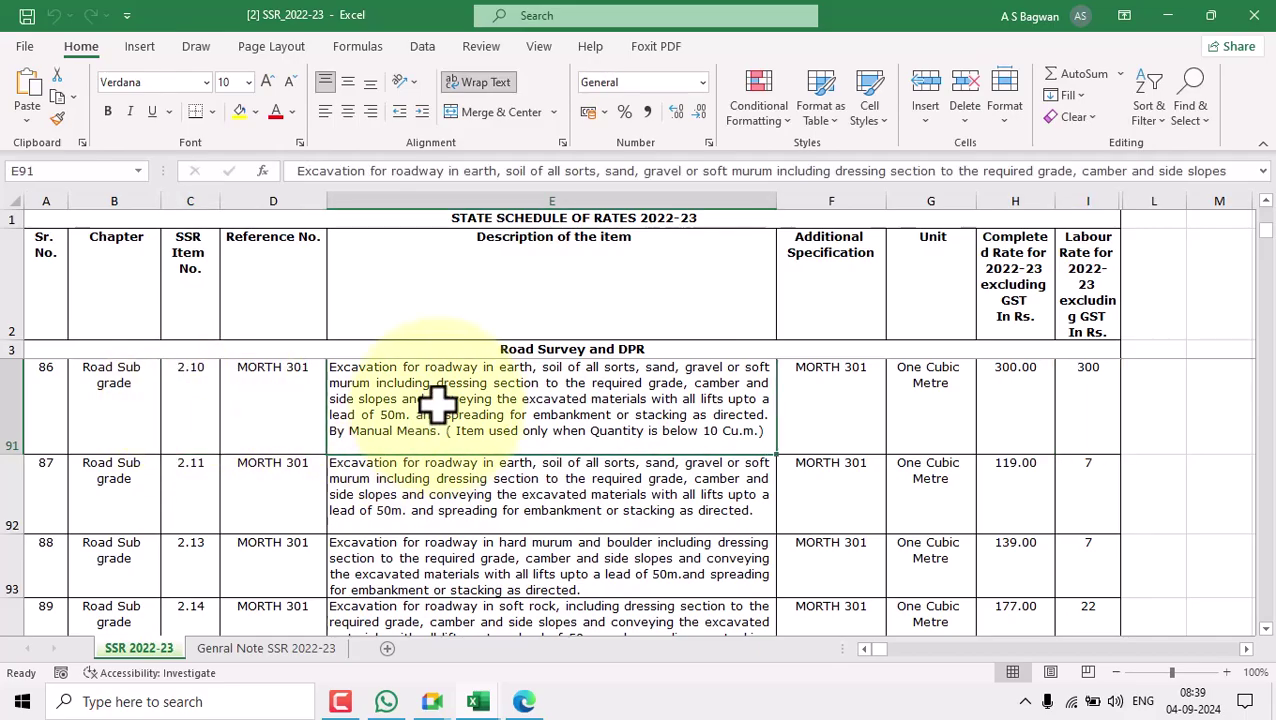
click(841, 328)
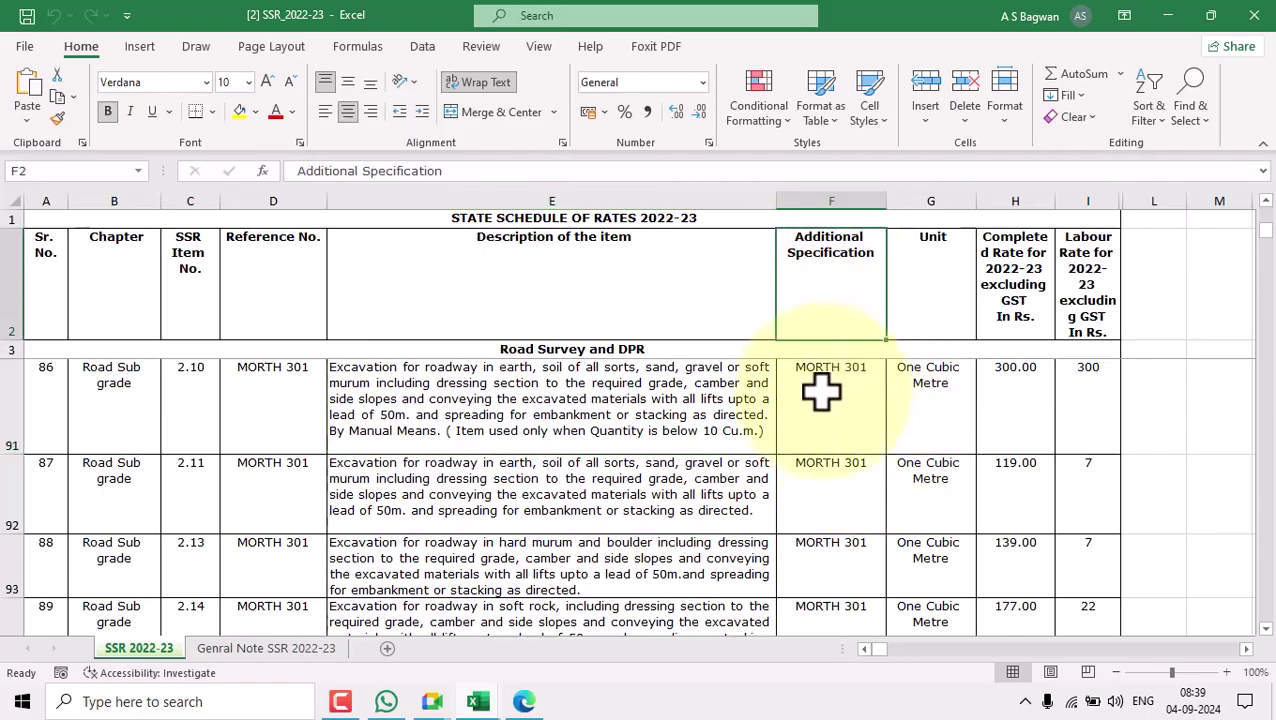
click(821, 393)
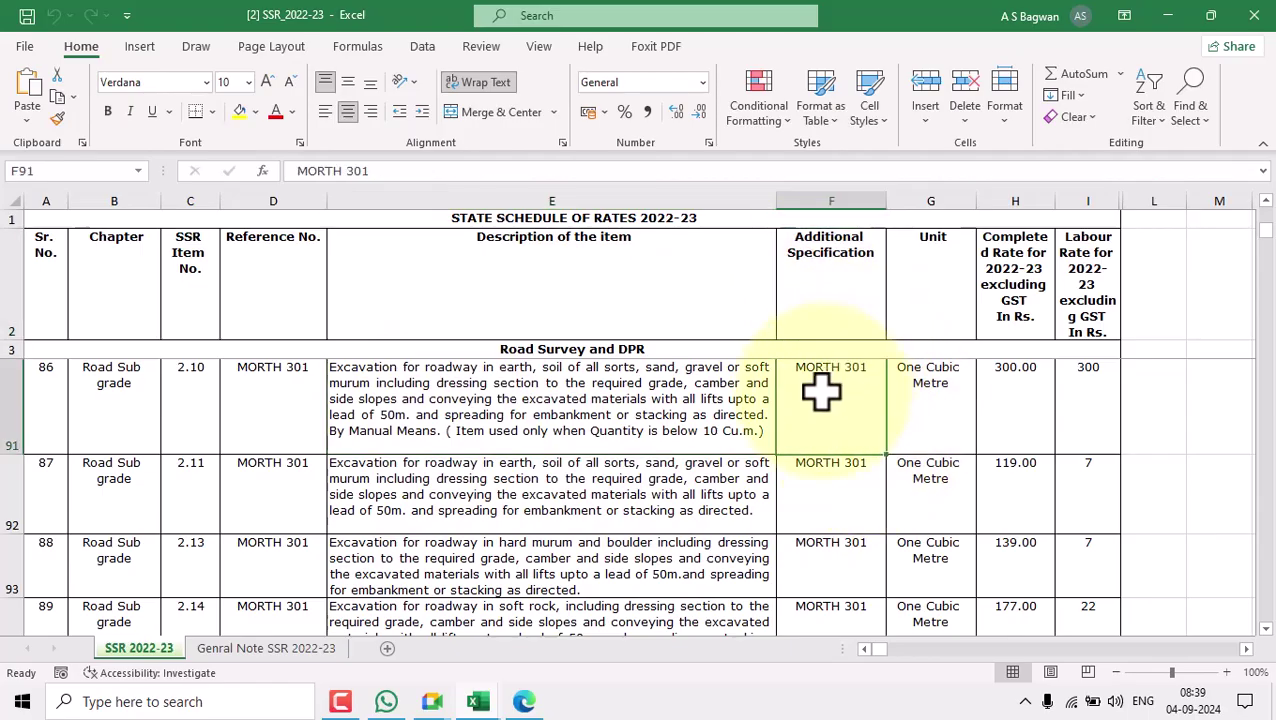
click(933, 391)
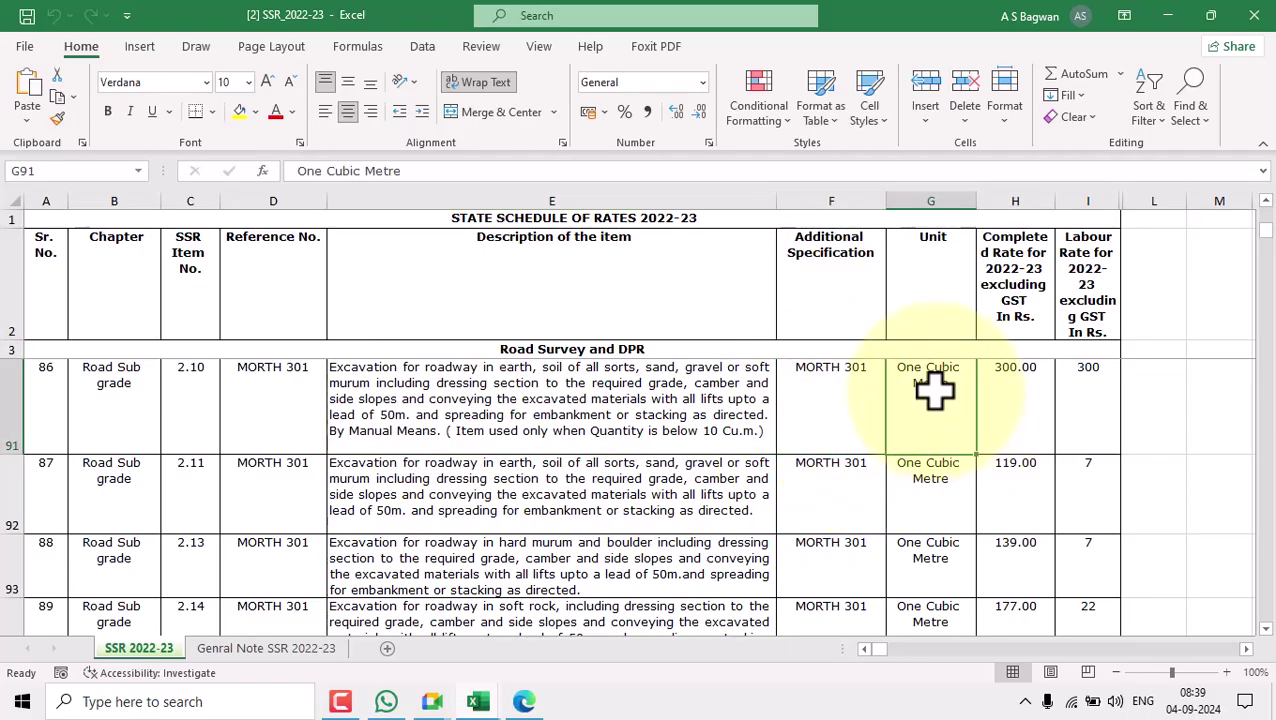
click(1019, 385)
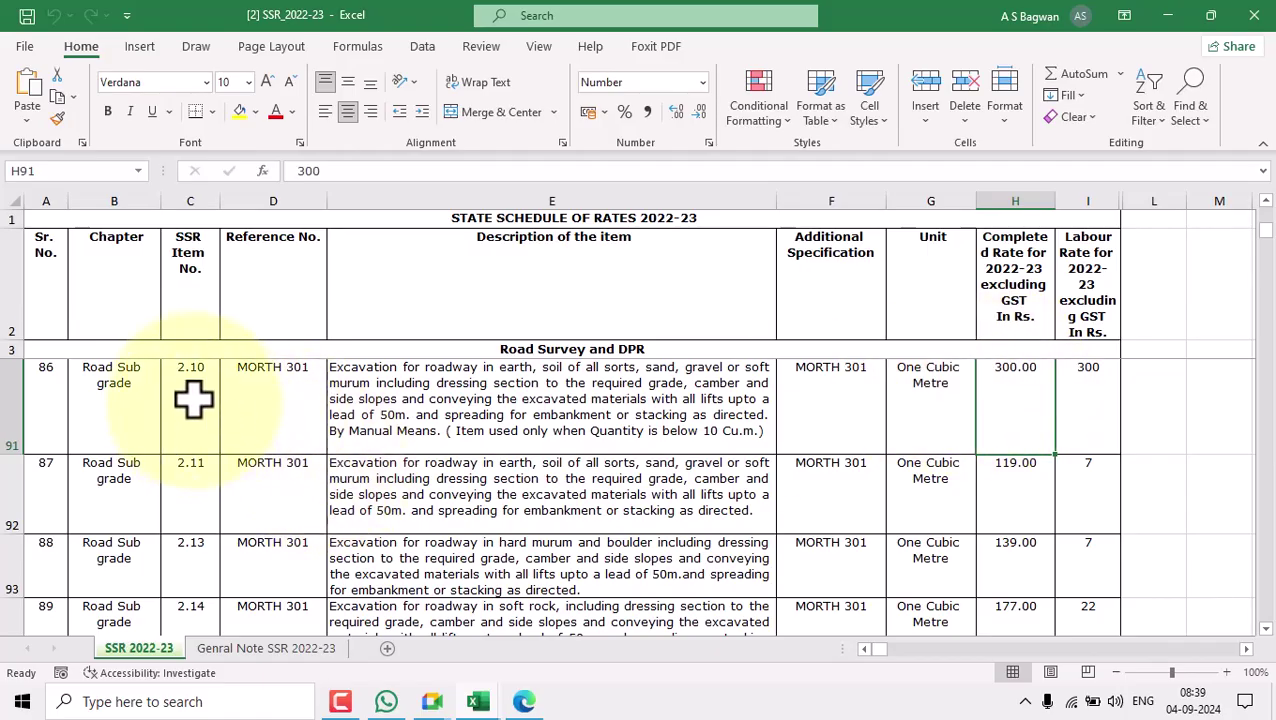
click(446, 410)
click(828, 395)
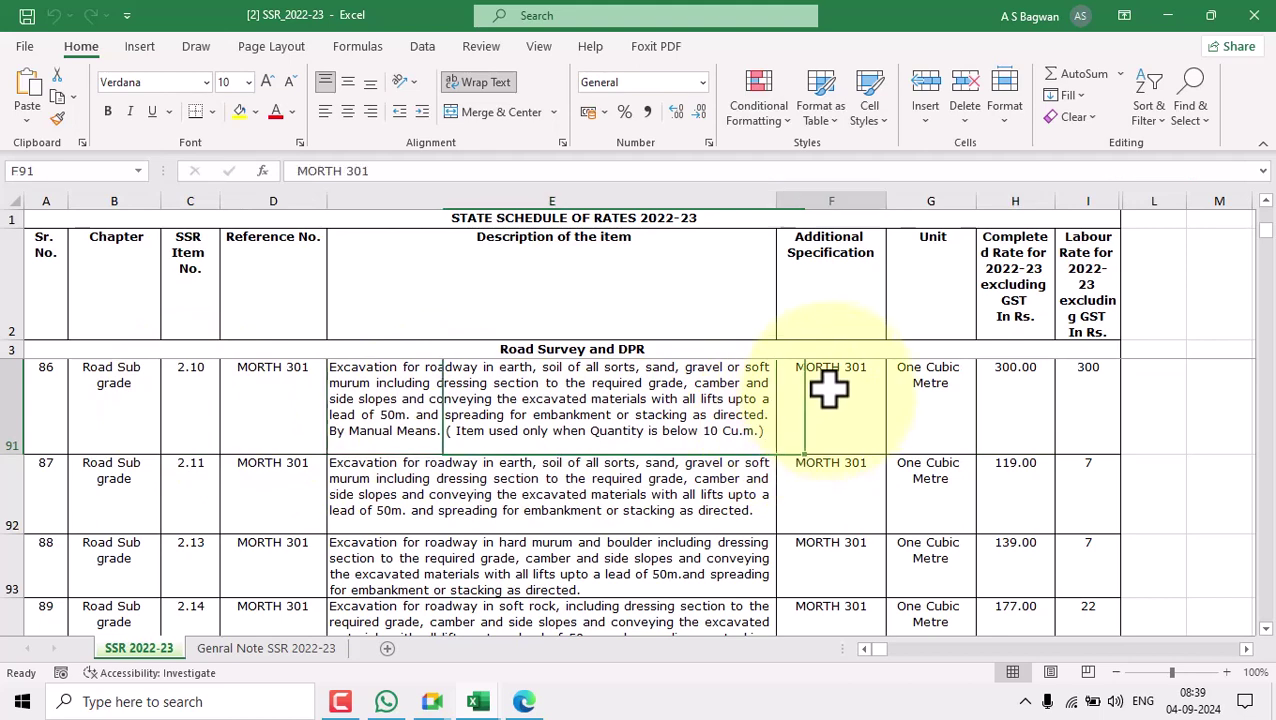
click(926, 401)
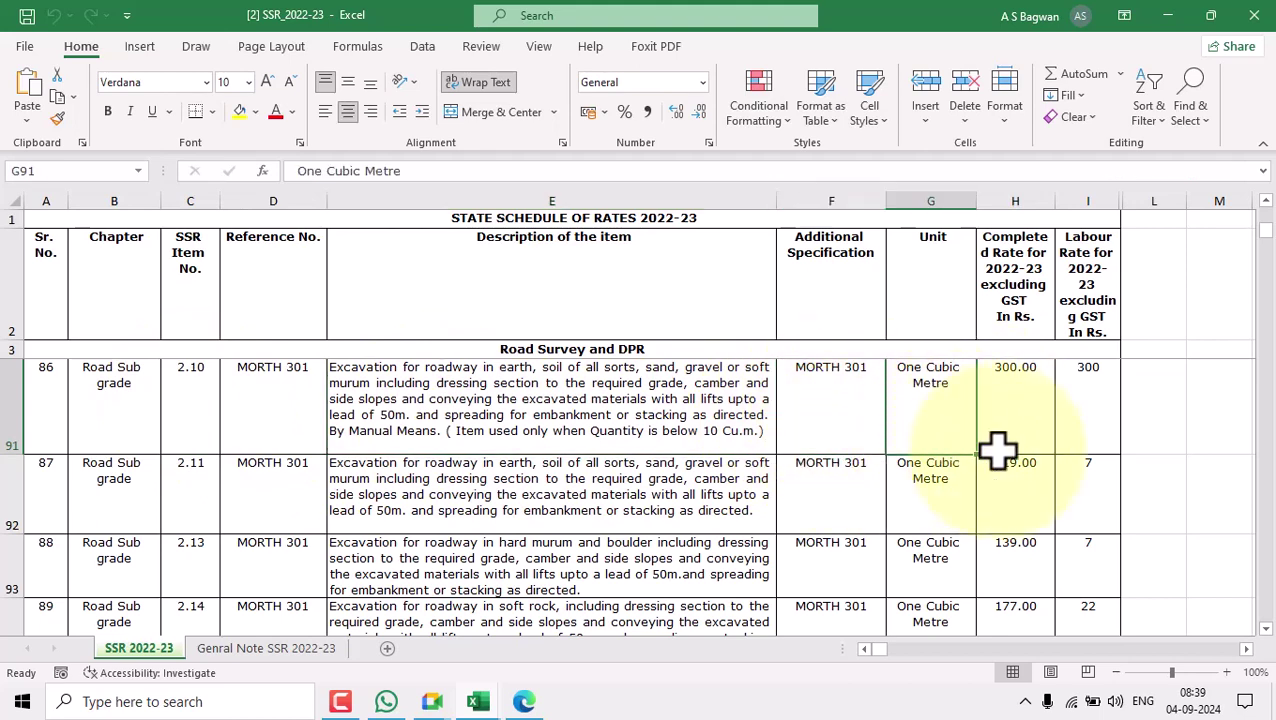
click(1020, 399)
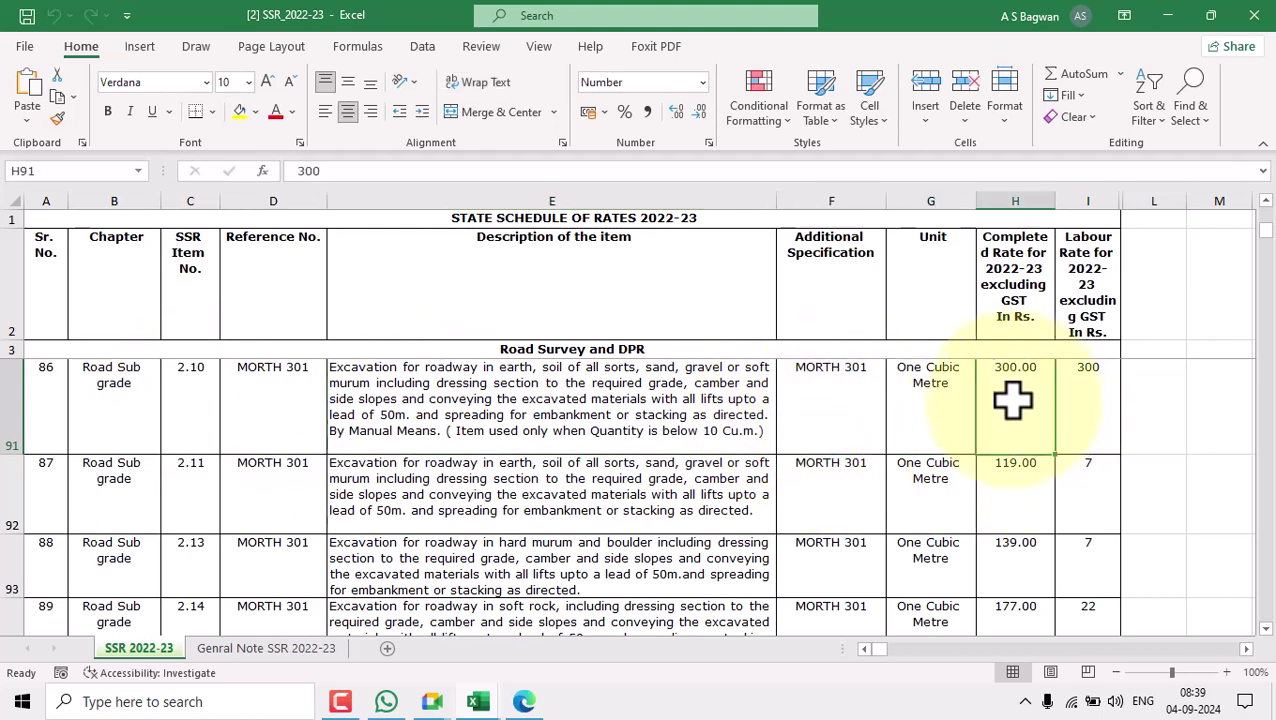
click(993, 262)
click(1012, 403)
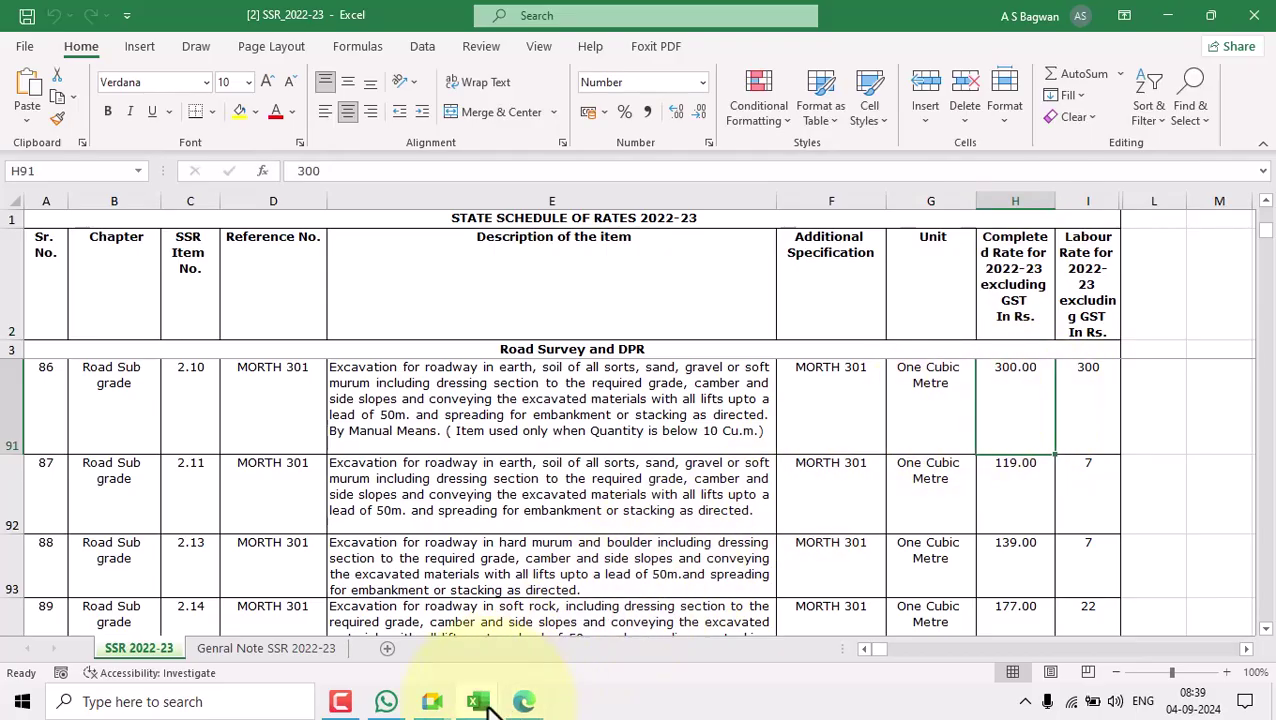
Return to the 01 C C Road Pusad 2022-2023 workbook and delete sheet rows 7 to 12 holding item 1 on the Measurement sheet.
mouse_move(484, 705)
click(350, 630)
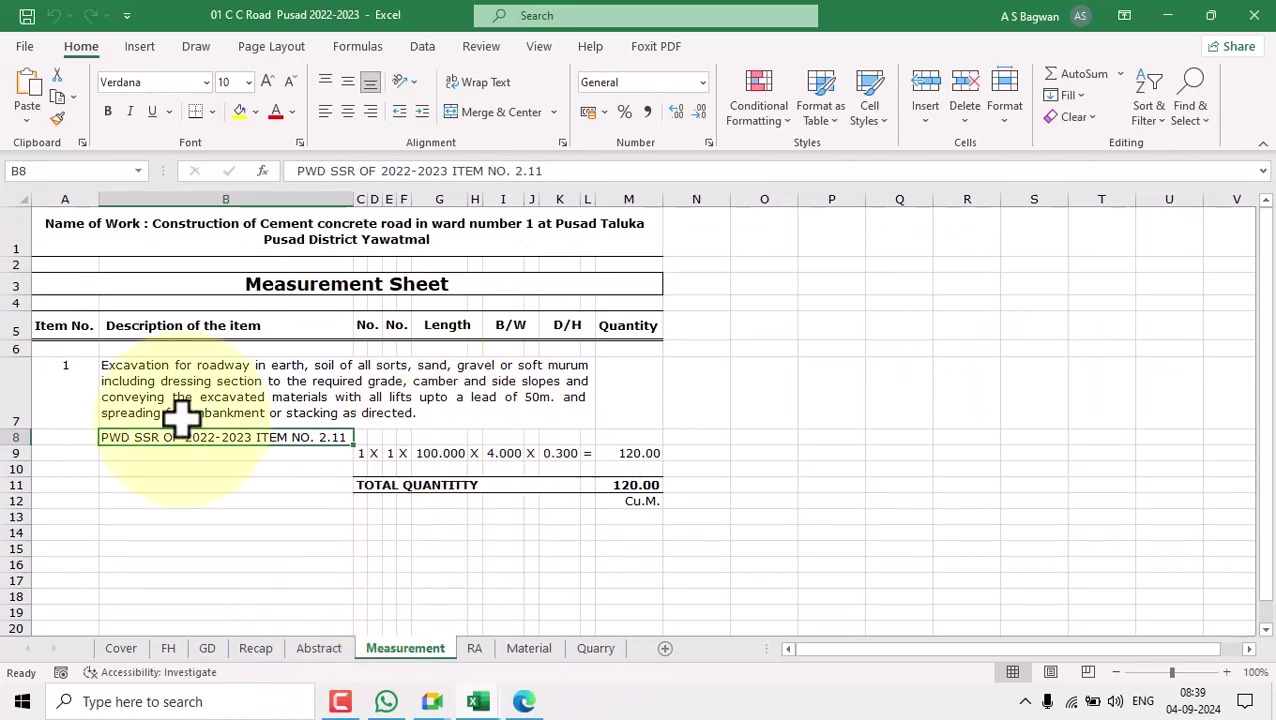
click(313, 404)
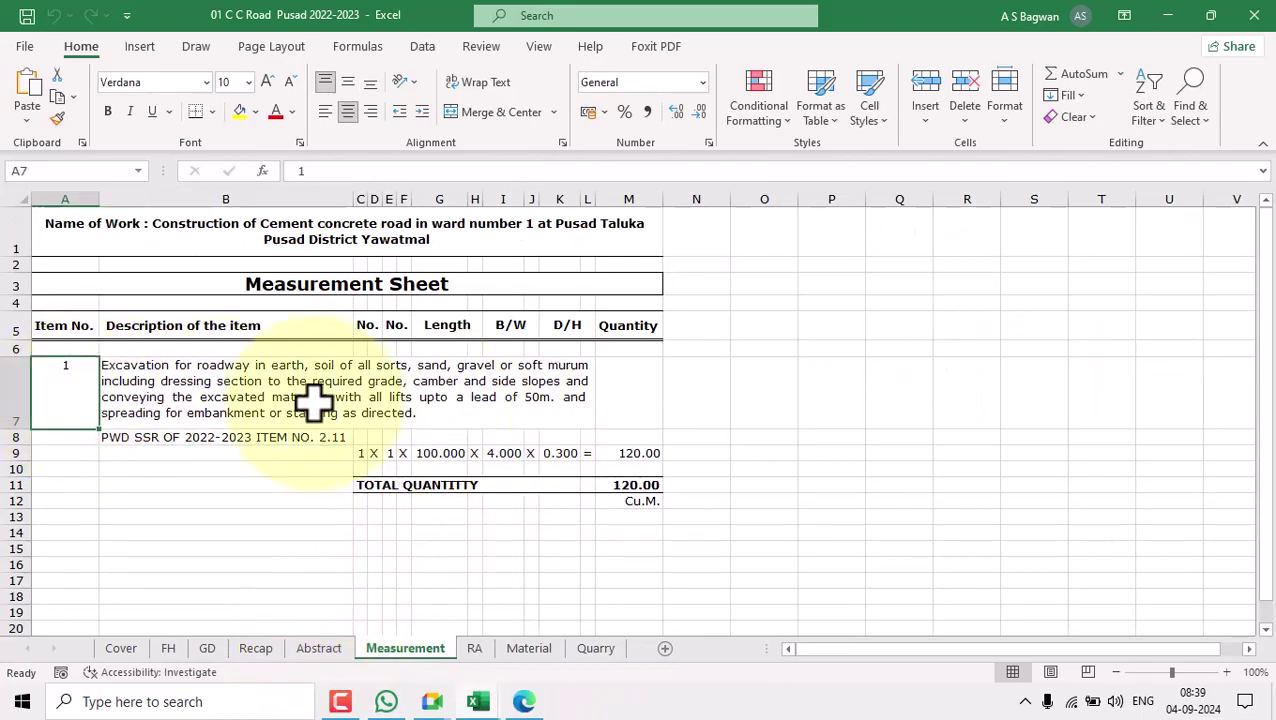
click(618, 468)
drag(58, 398, 652, 497)
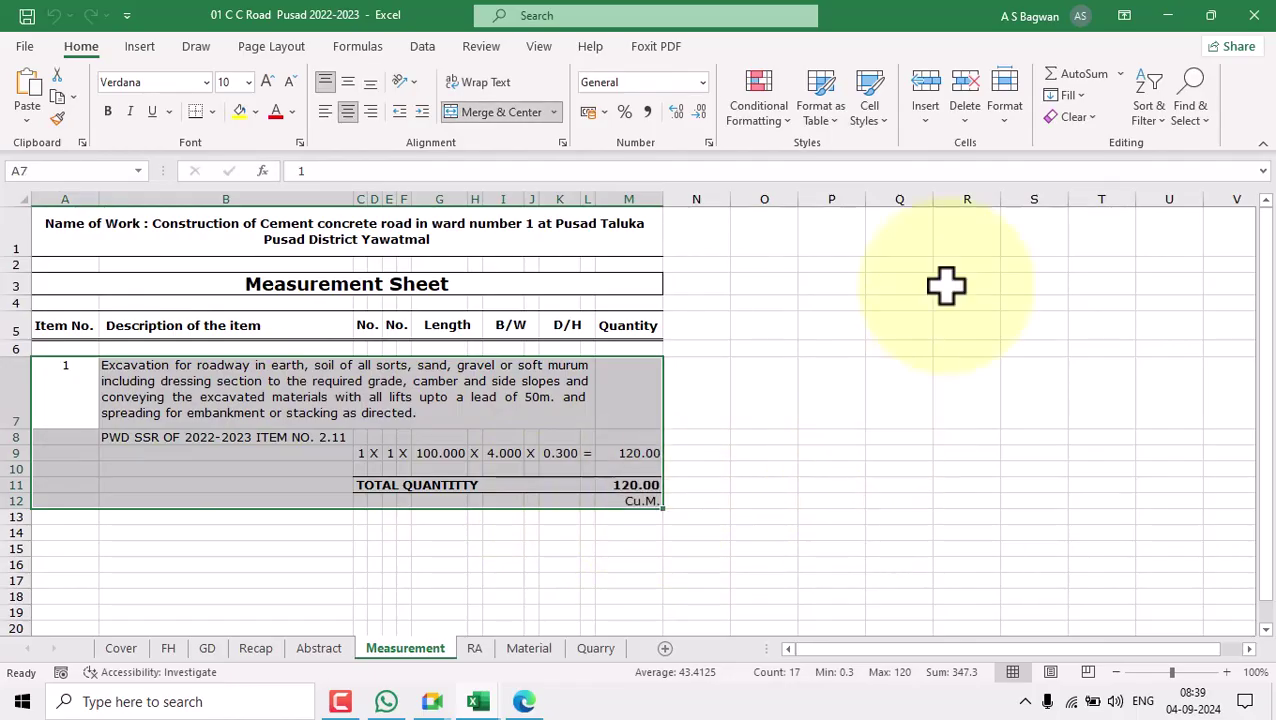
click(67, 390)
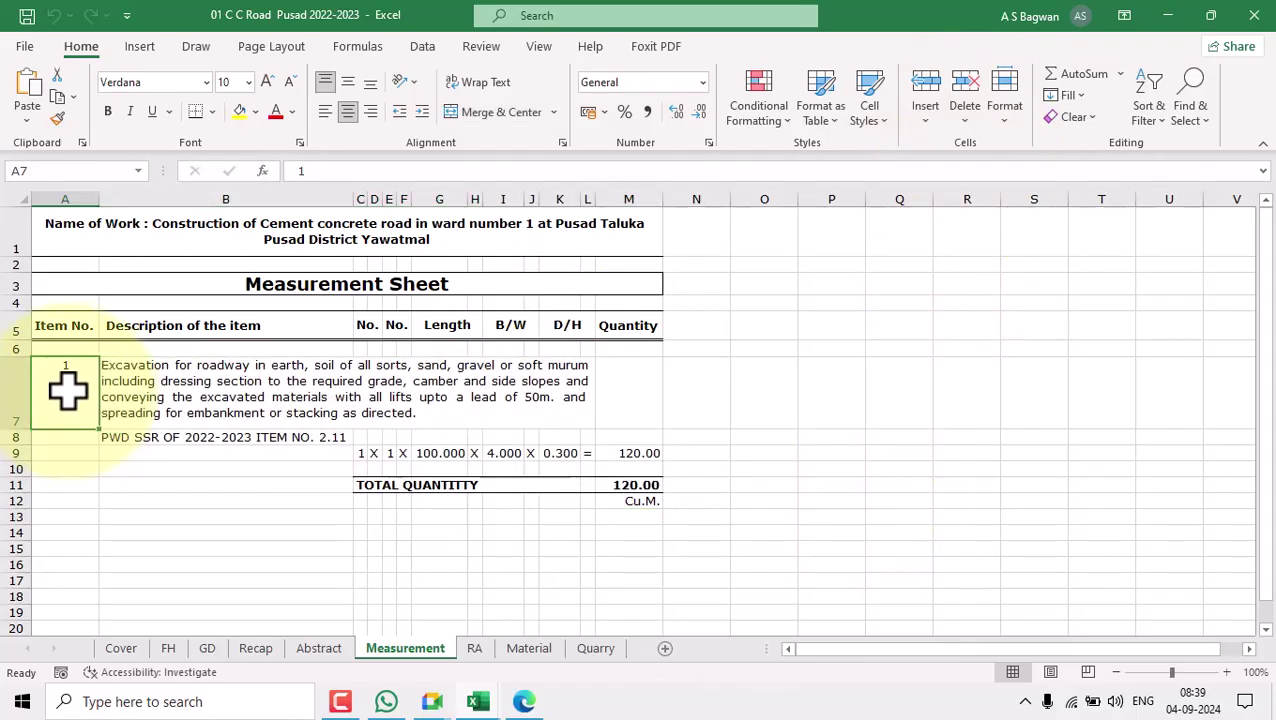
shift+click(632, 507)
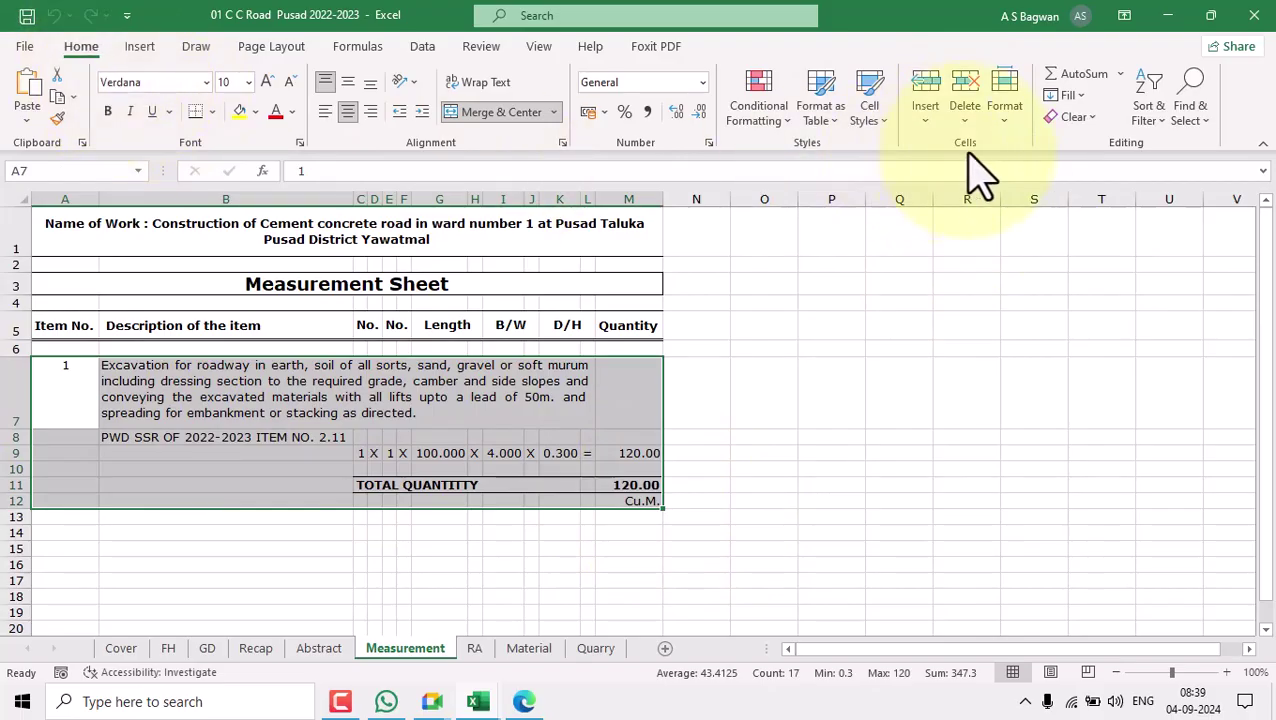
click(964, 124)
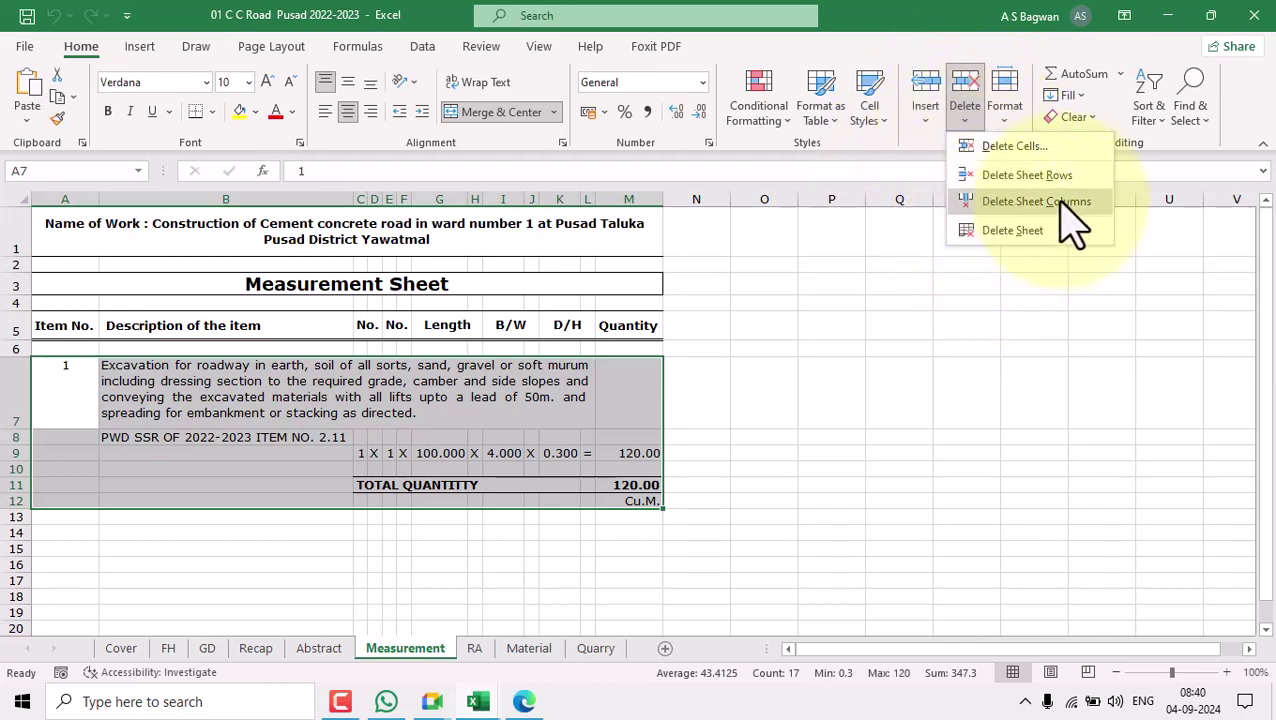
click(1027, 176)
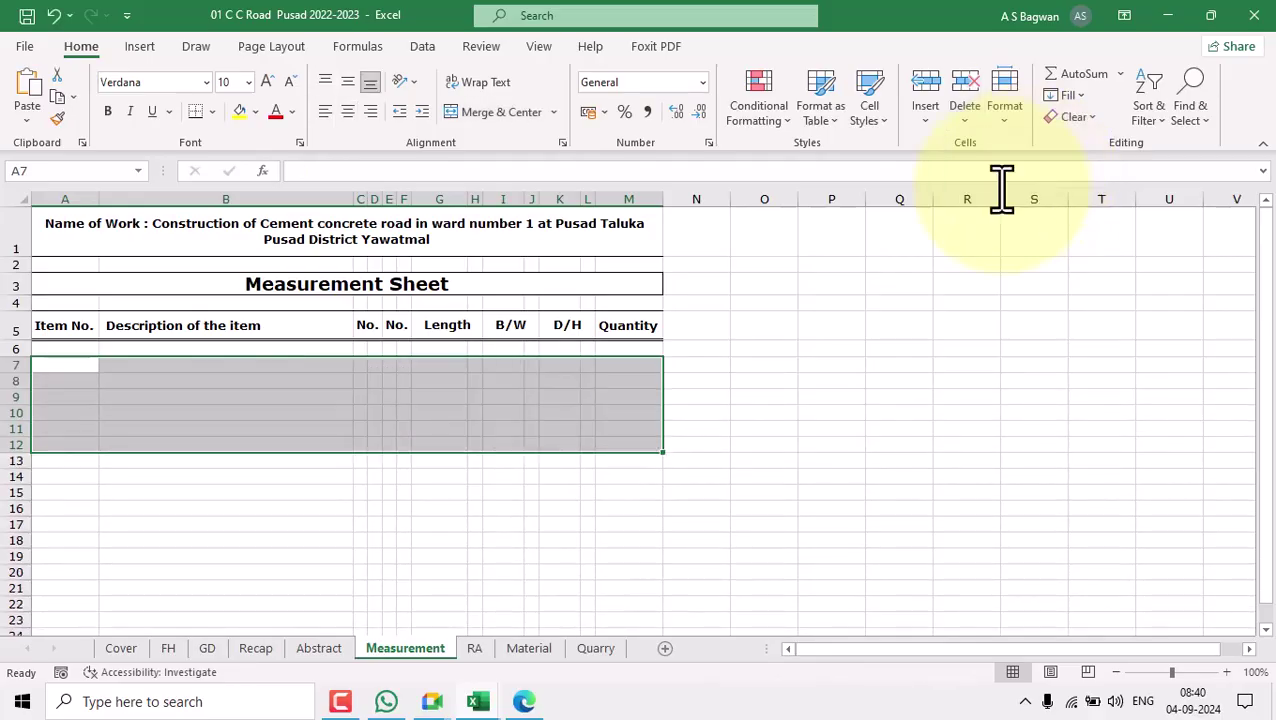
click(785, 429)
Enter item number 1 in cell A7 under the Item No. heading of the Measurement sheet.
click(67, 327)
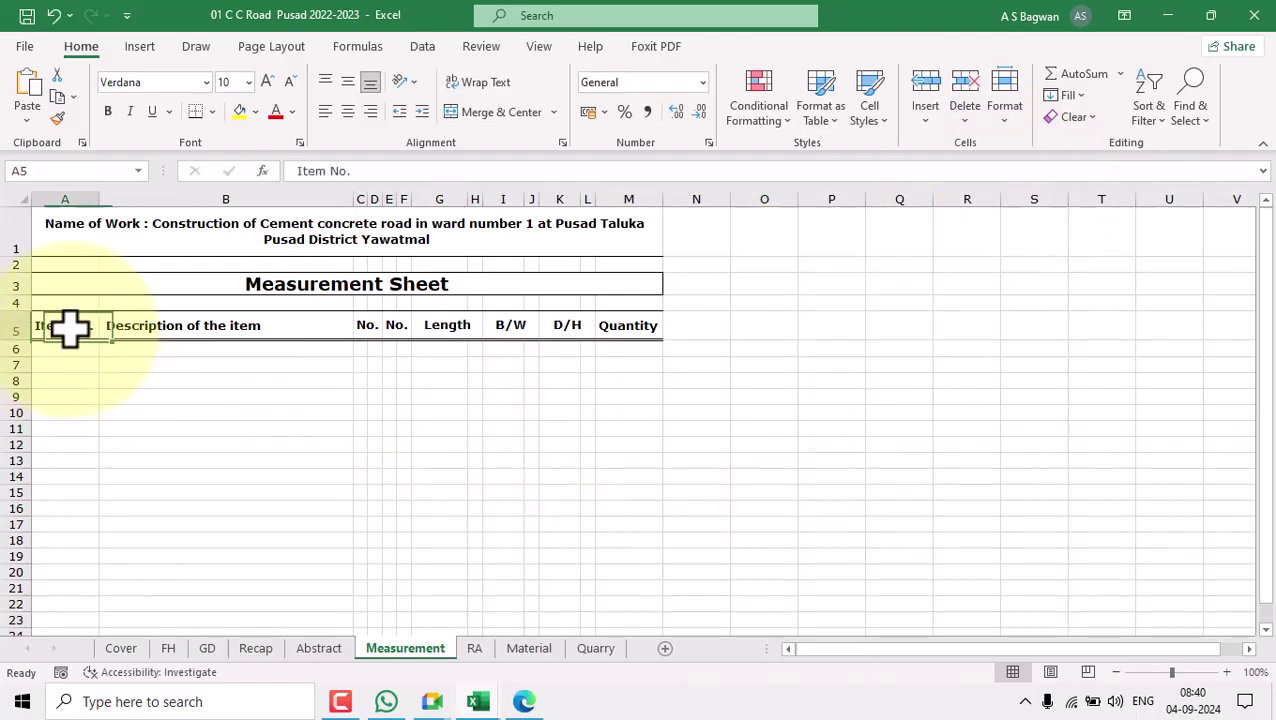
click(80, 347)
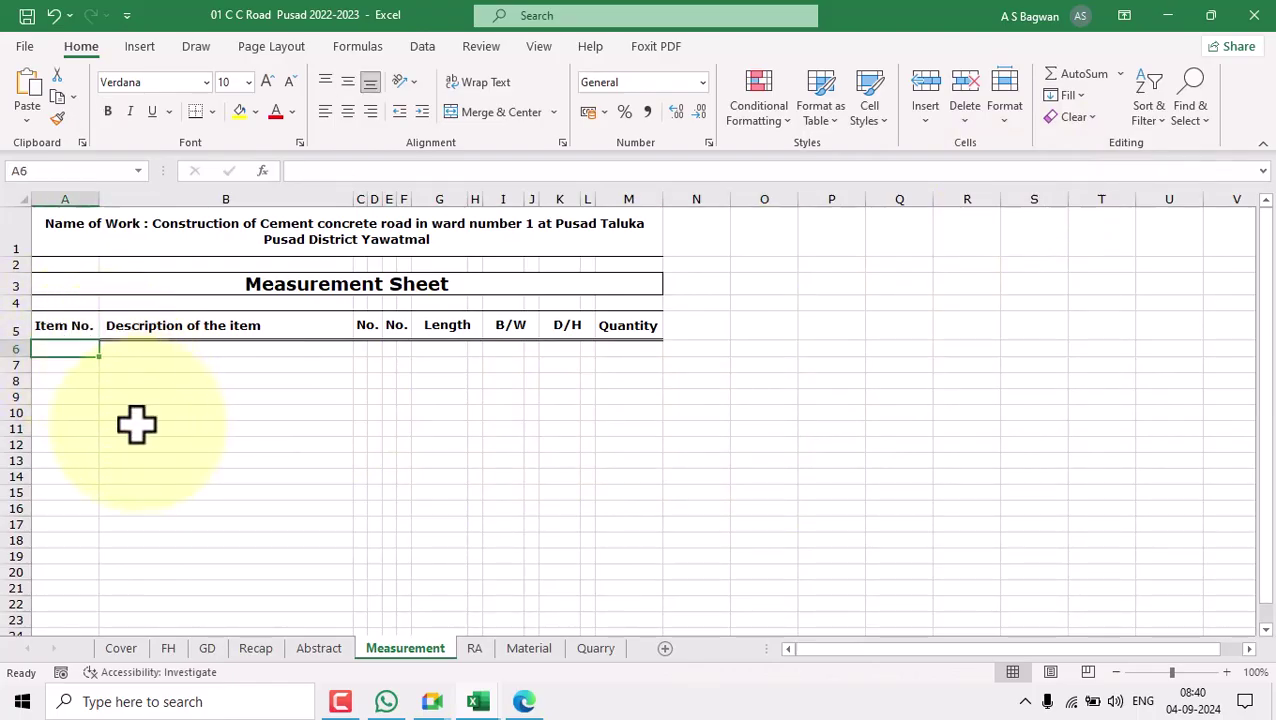
click(67, 366)
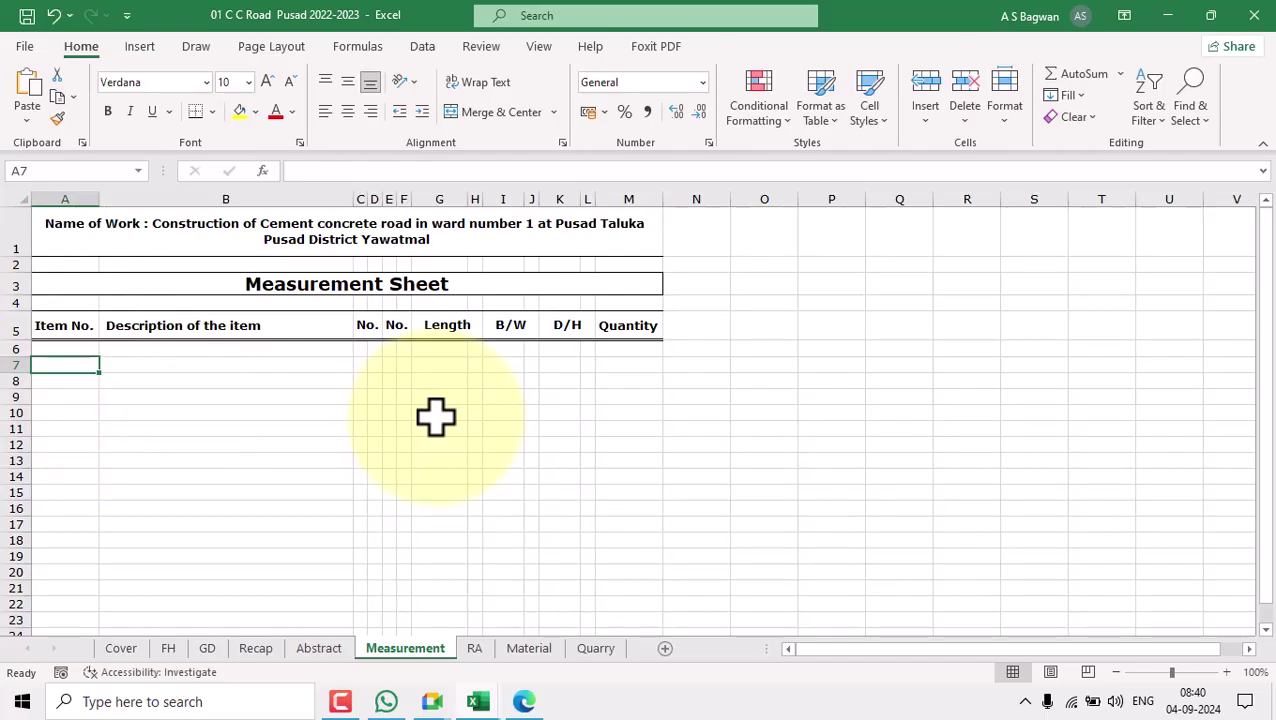
text(1)
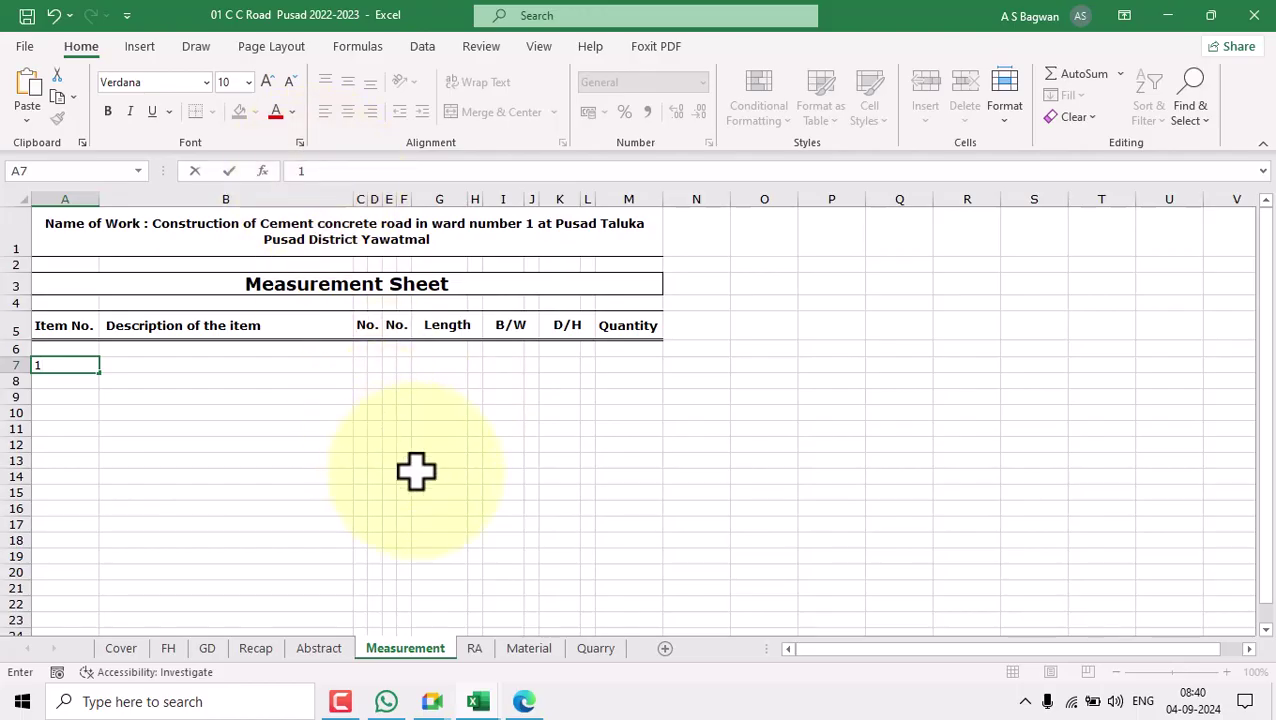
key(Tab)
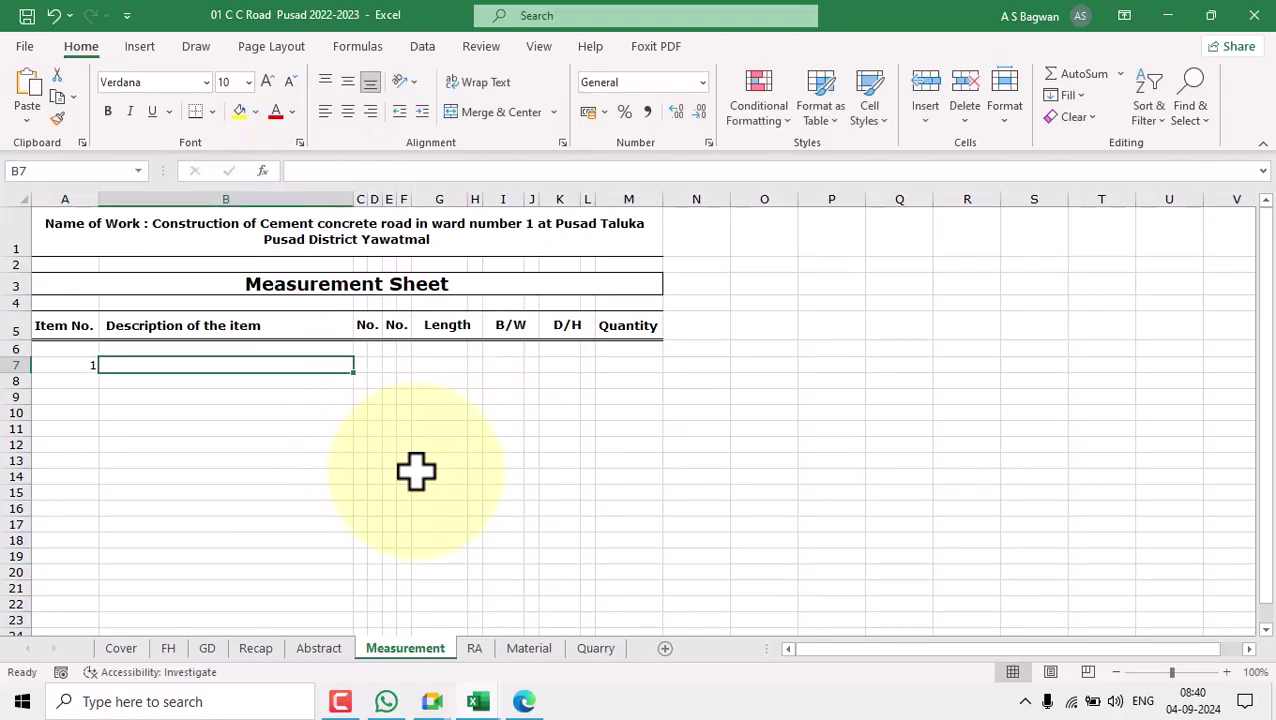
Switch to the SSR_2022-23 workbook and select SSR item number 2.11 in cell C92.
mouse_move(497, 705)
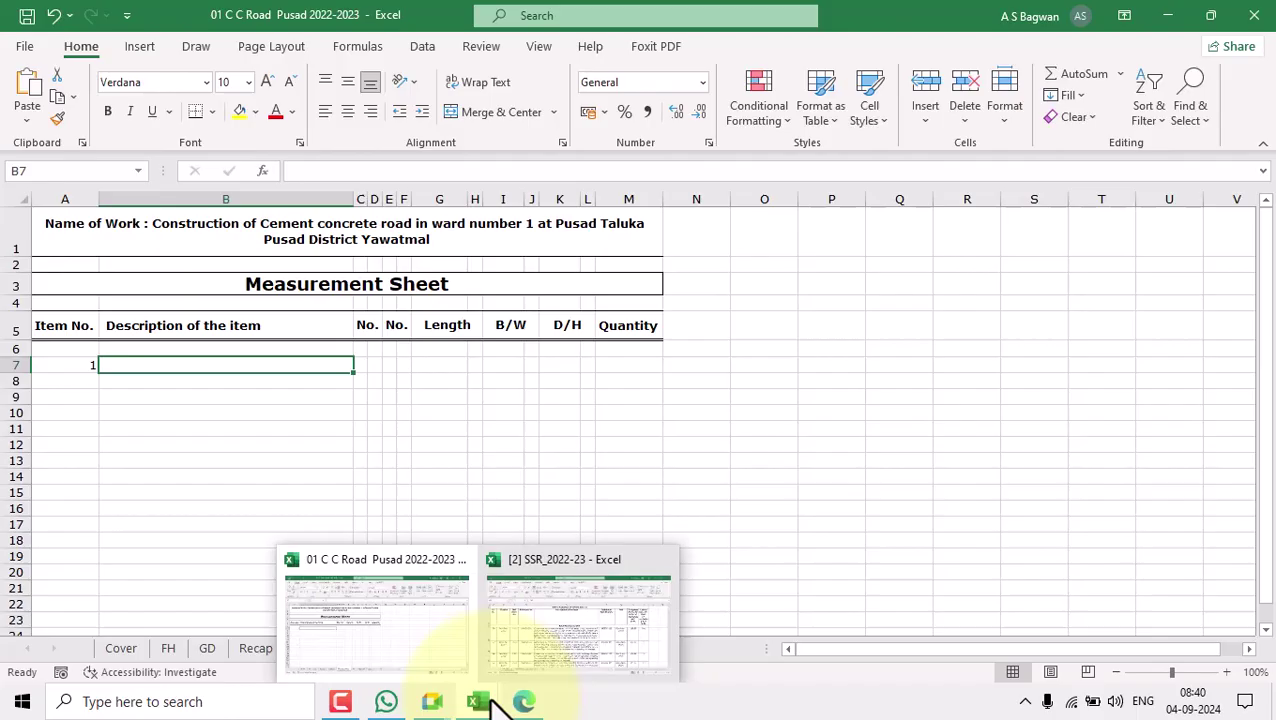
click(550, 662)
click(194, 488)
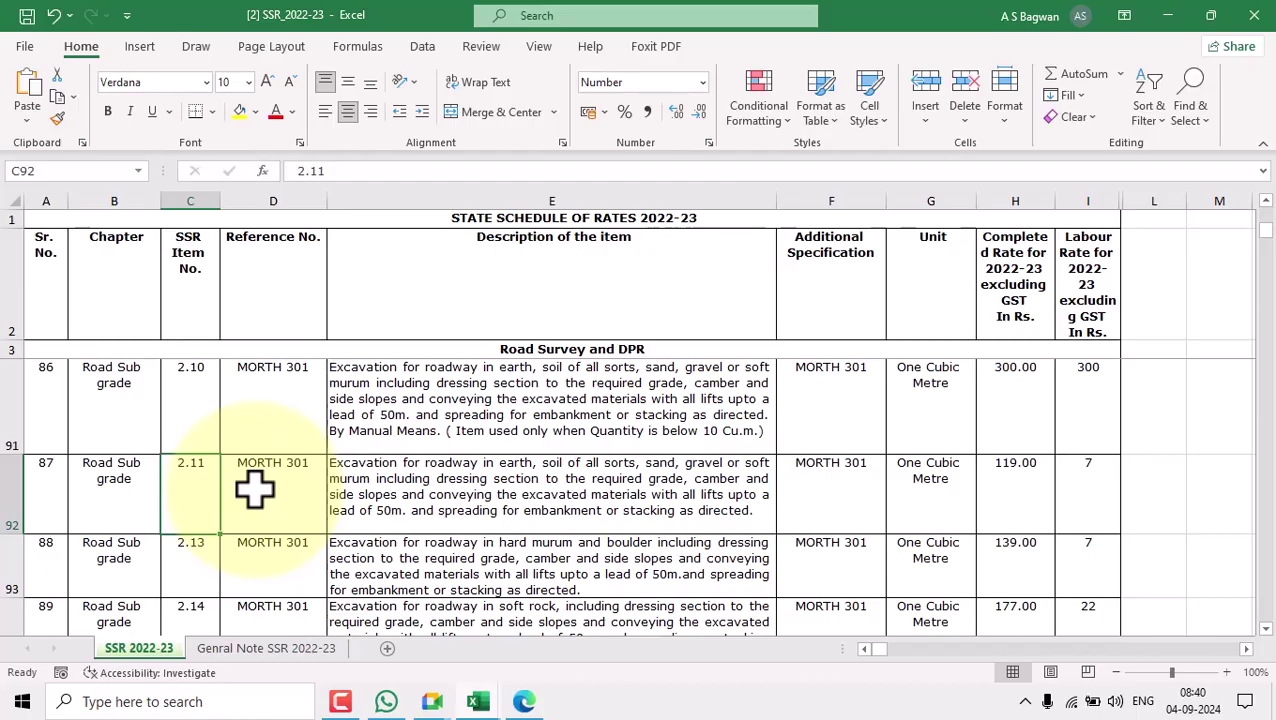
double_click(577, 497)
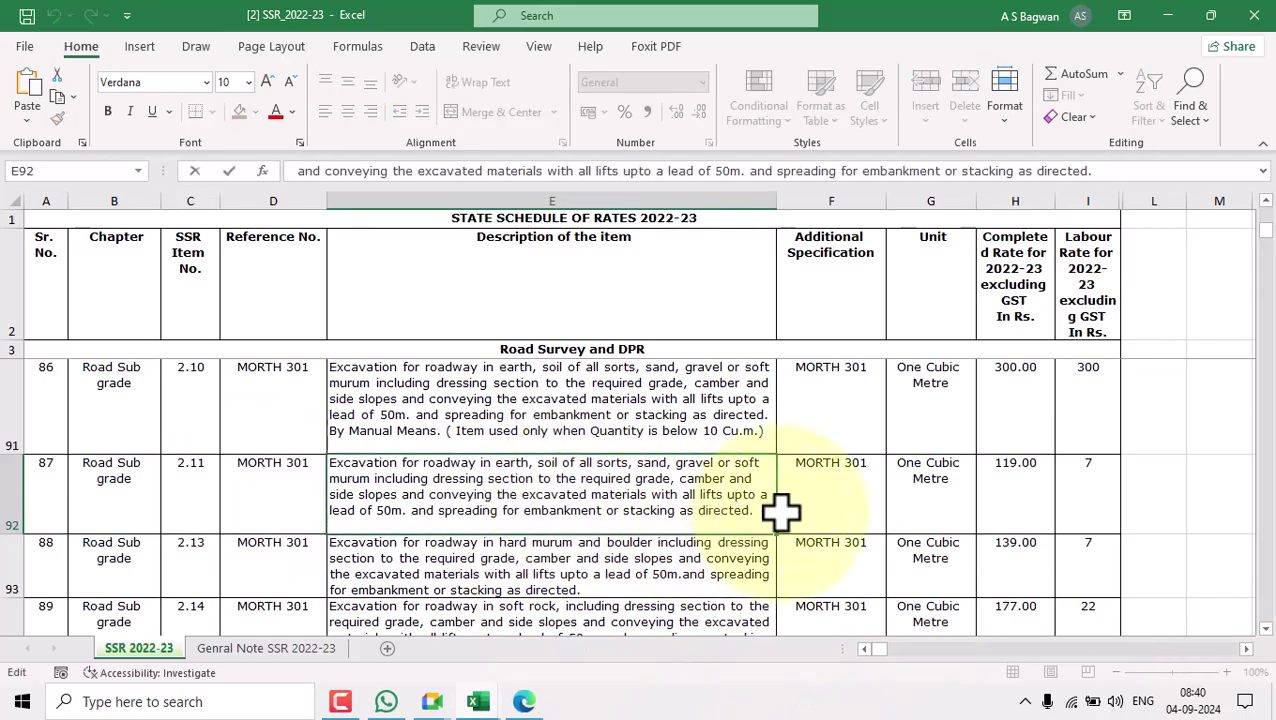
drag(767, 510, 330, 458)
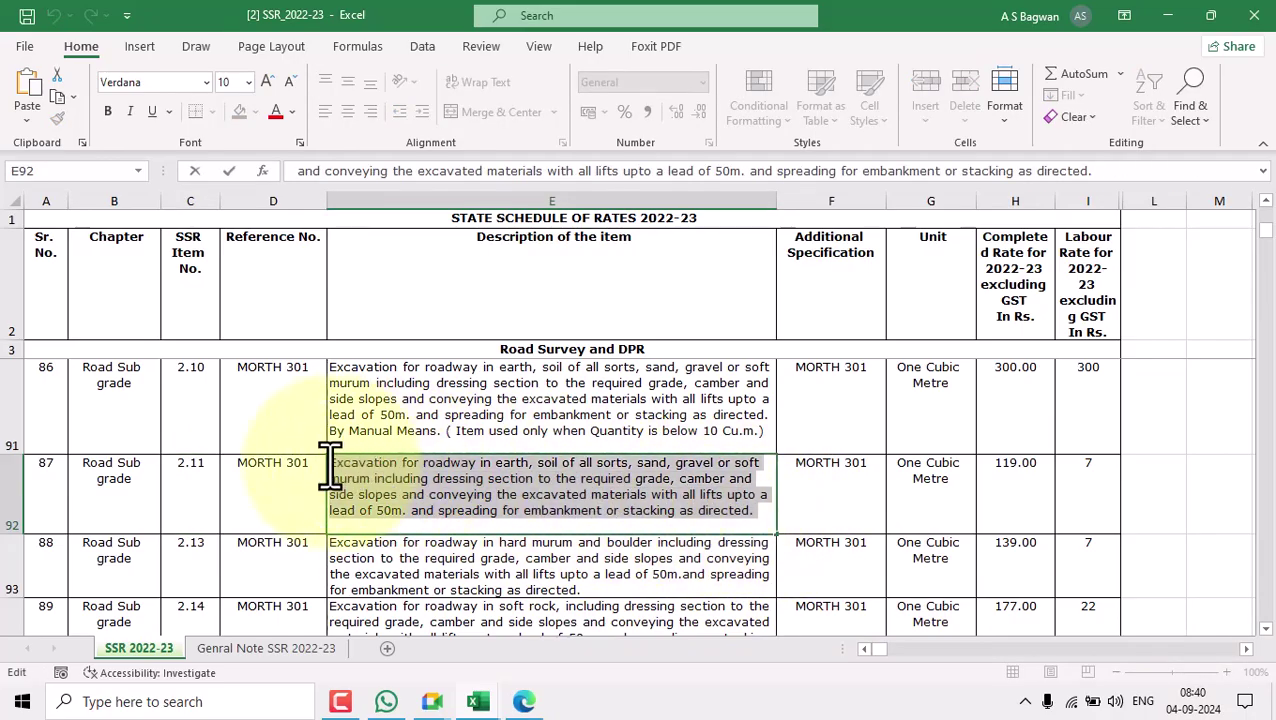
click(381, 572)
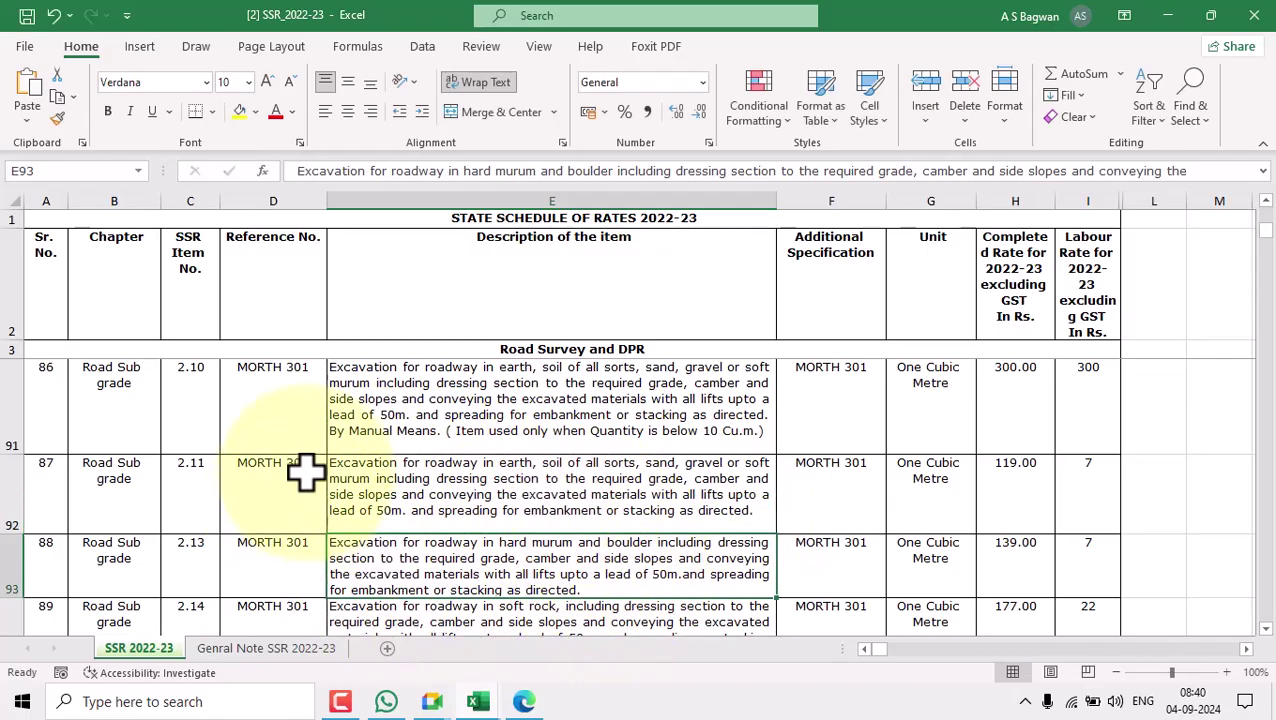
double_click(505, 502)
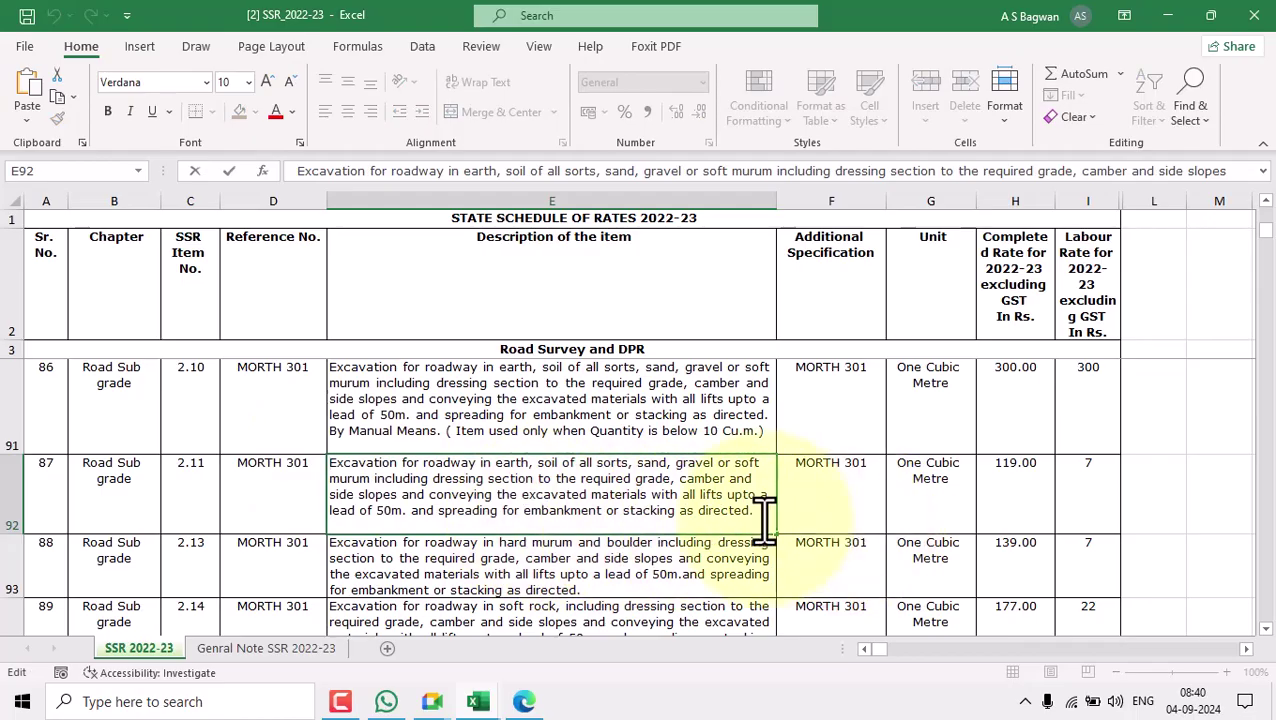
click(692, 604)
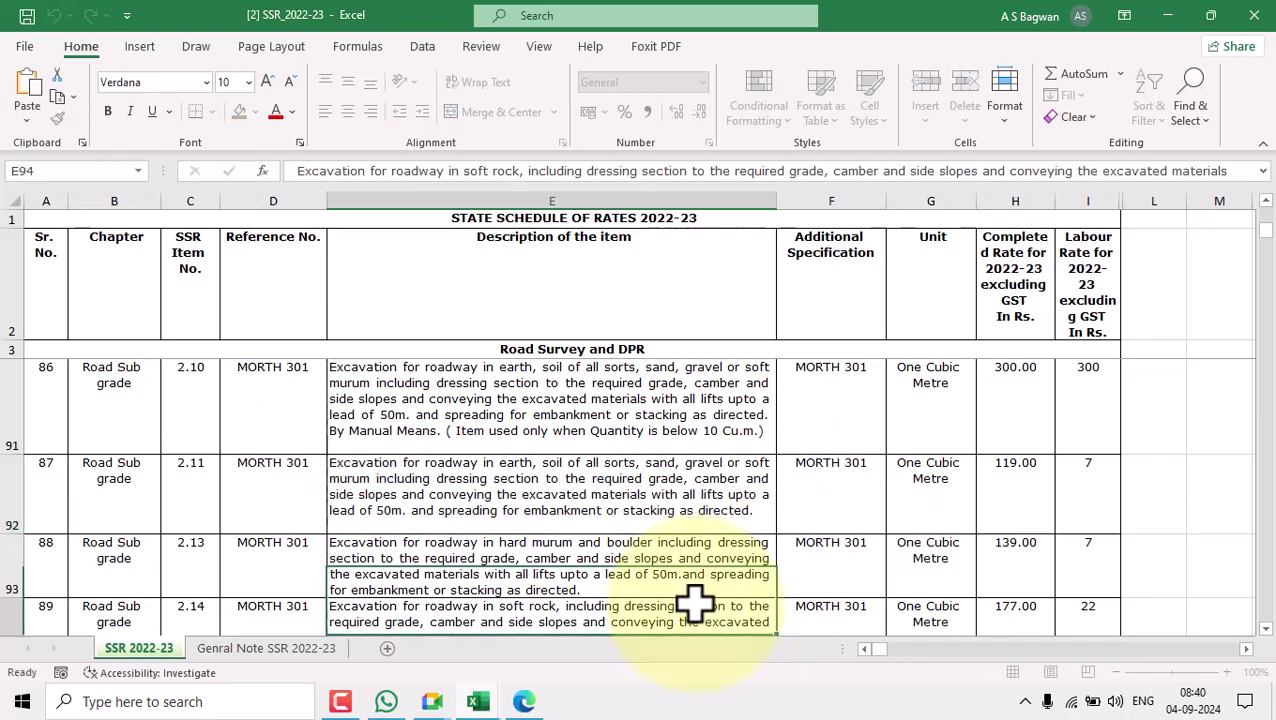
double_click(760, 510)
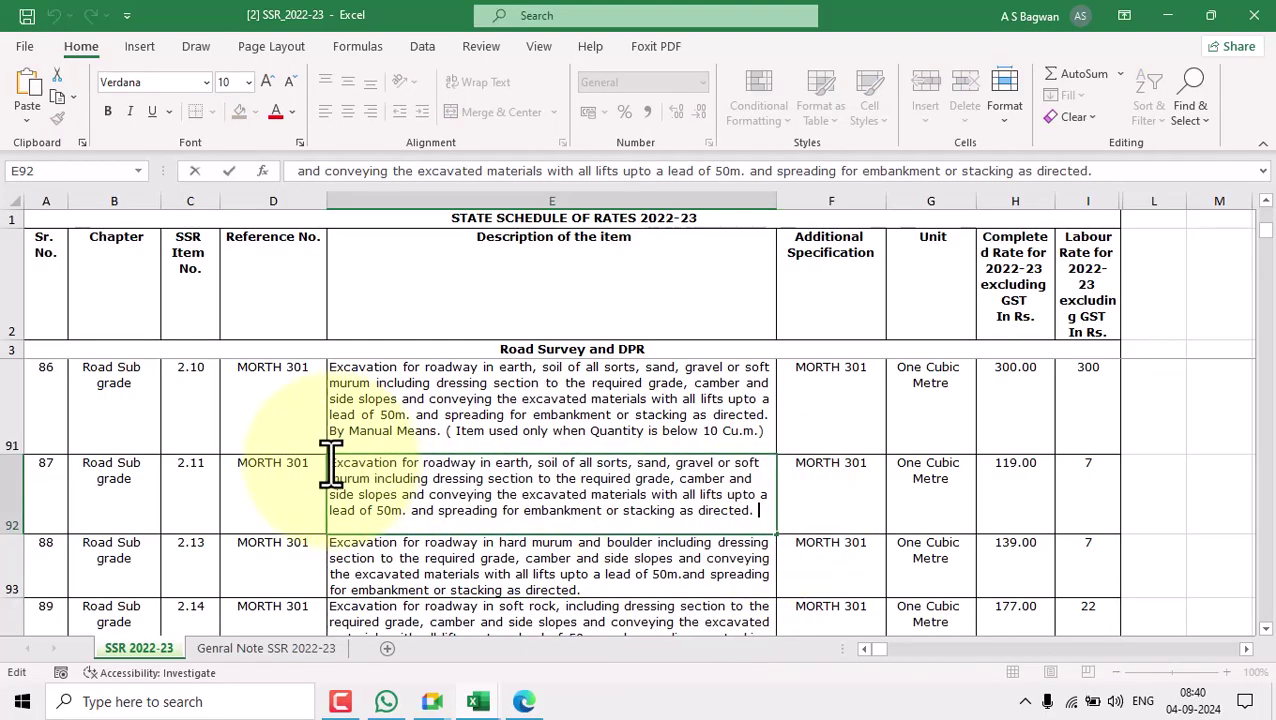
drag(330, 470, 612, 547)
click(641, 555)
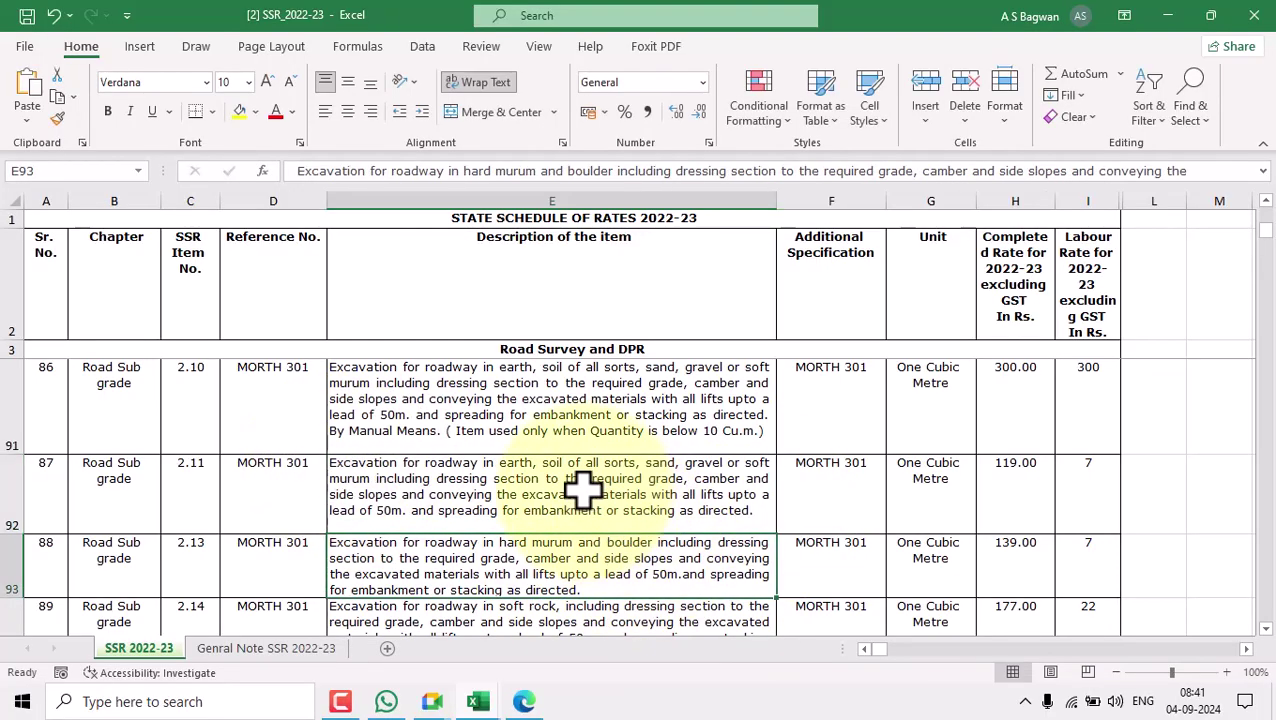
double_click(589, 494)
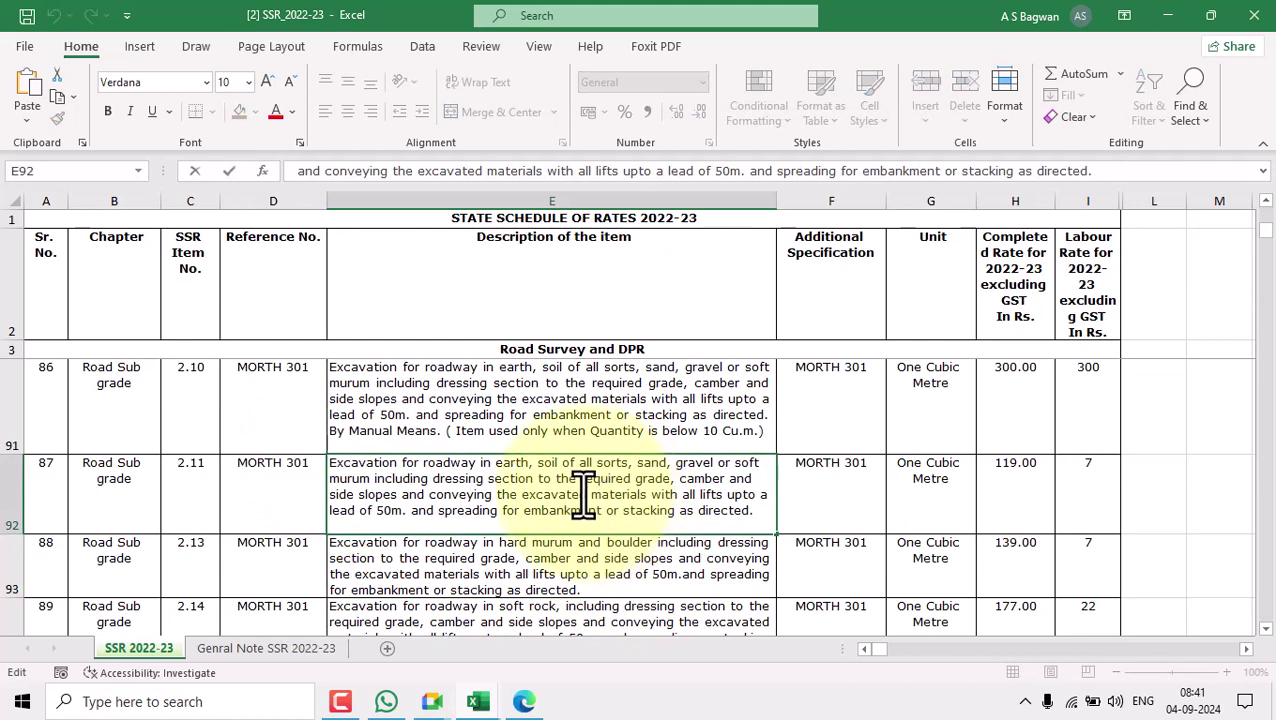
triple_click(583, 494)
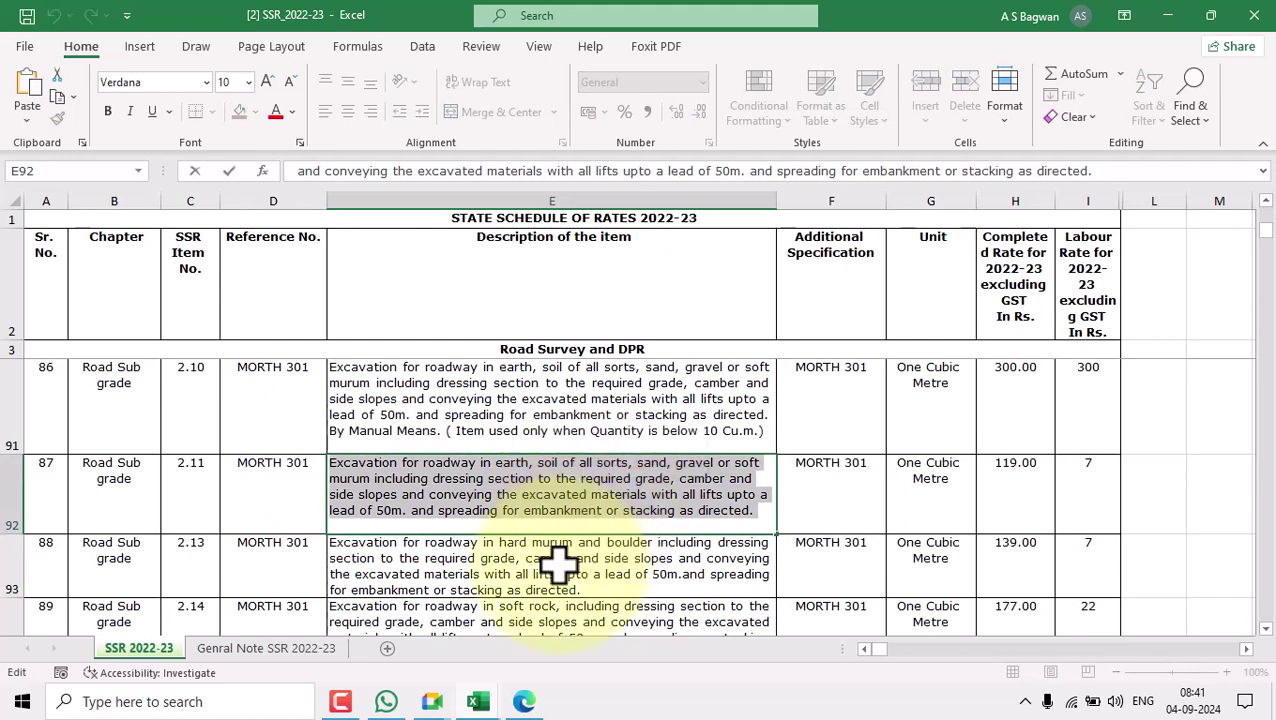
click(561, 567)
double_click(575, 505)
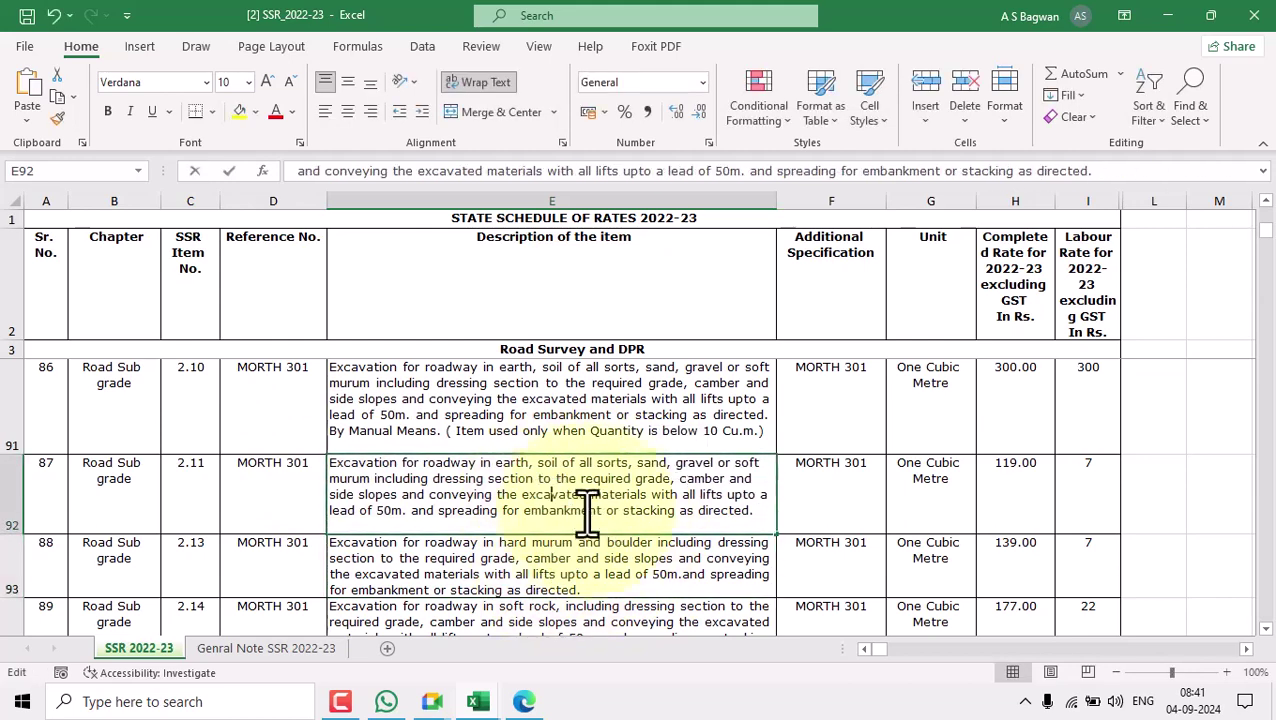
triple_click(605, 513)
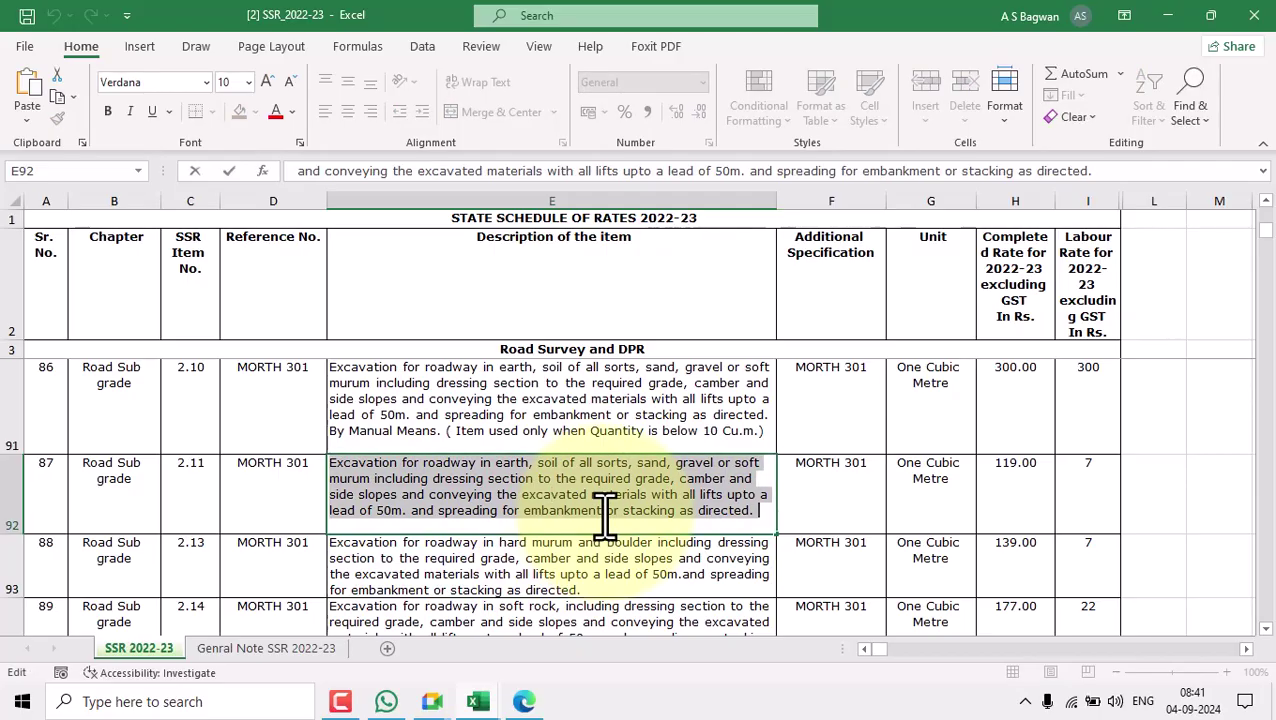
click(615, 545)
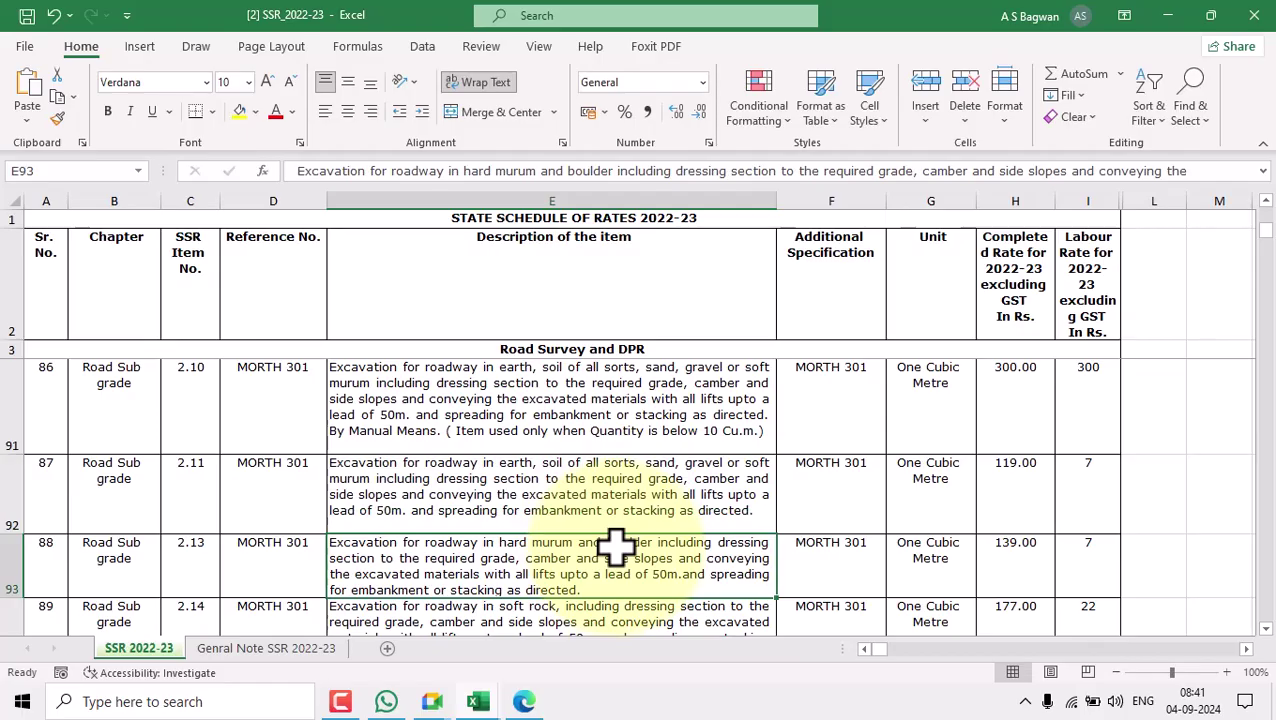
Copy the full description text of SSR item 2.11 from inside cell E92.
double_click(765, 510)
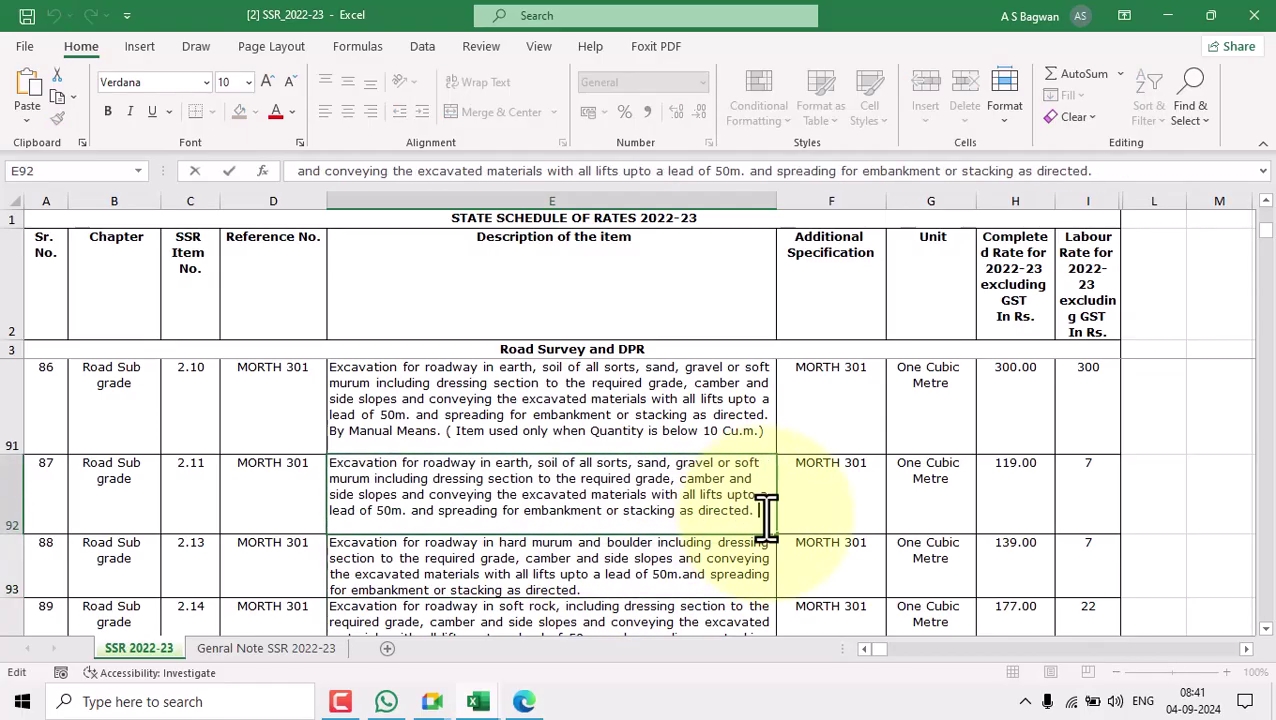
drag(765, 510, 326, 462)
key(ctrl+c)
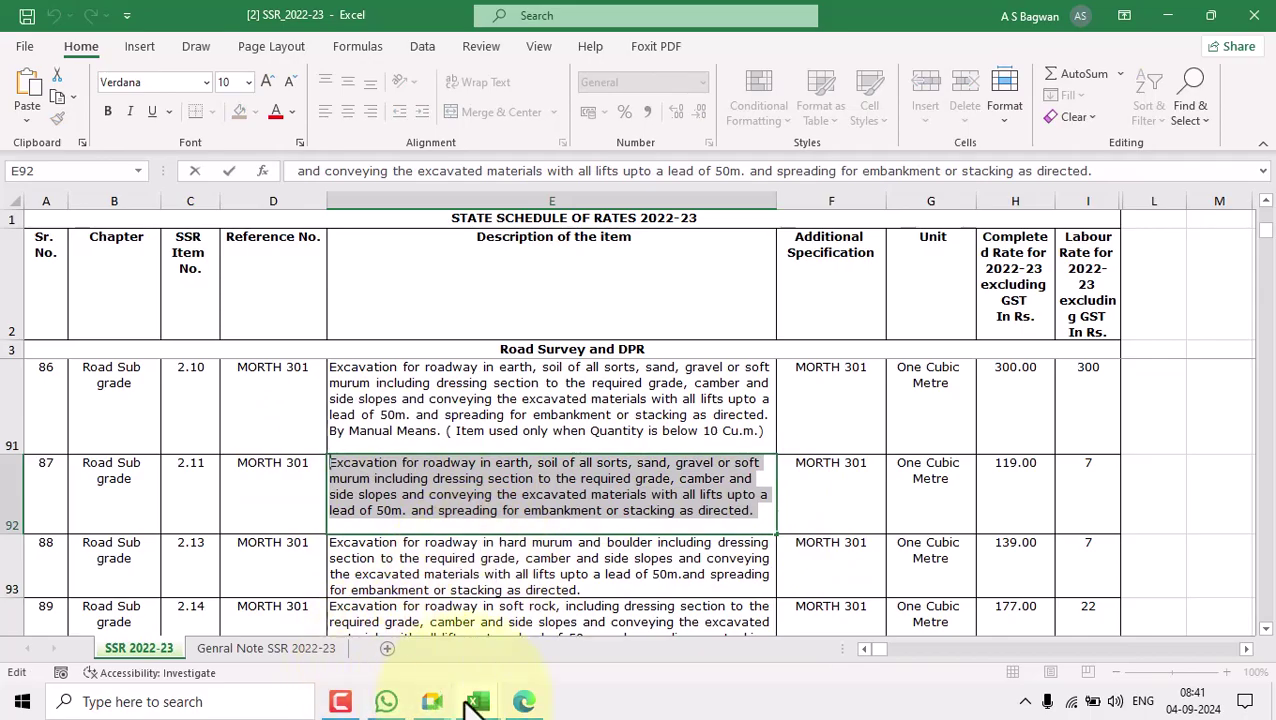
Return to the 01 C C Road Pusad 2022-2023 workbook and paste the copied excavation description into cell B7 of the Measurement sheet.
click(424, 660)
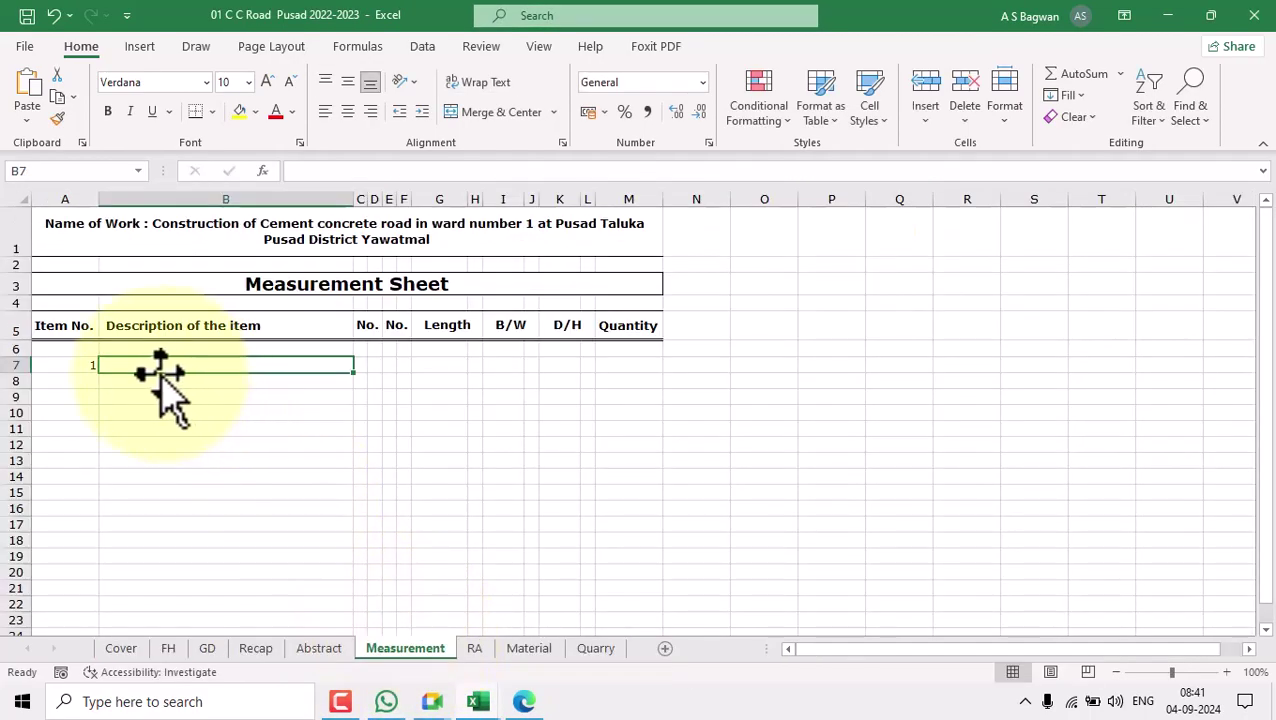
click(51, 364)
click(176, 366)
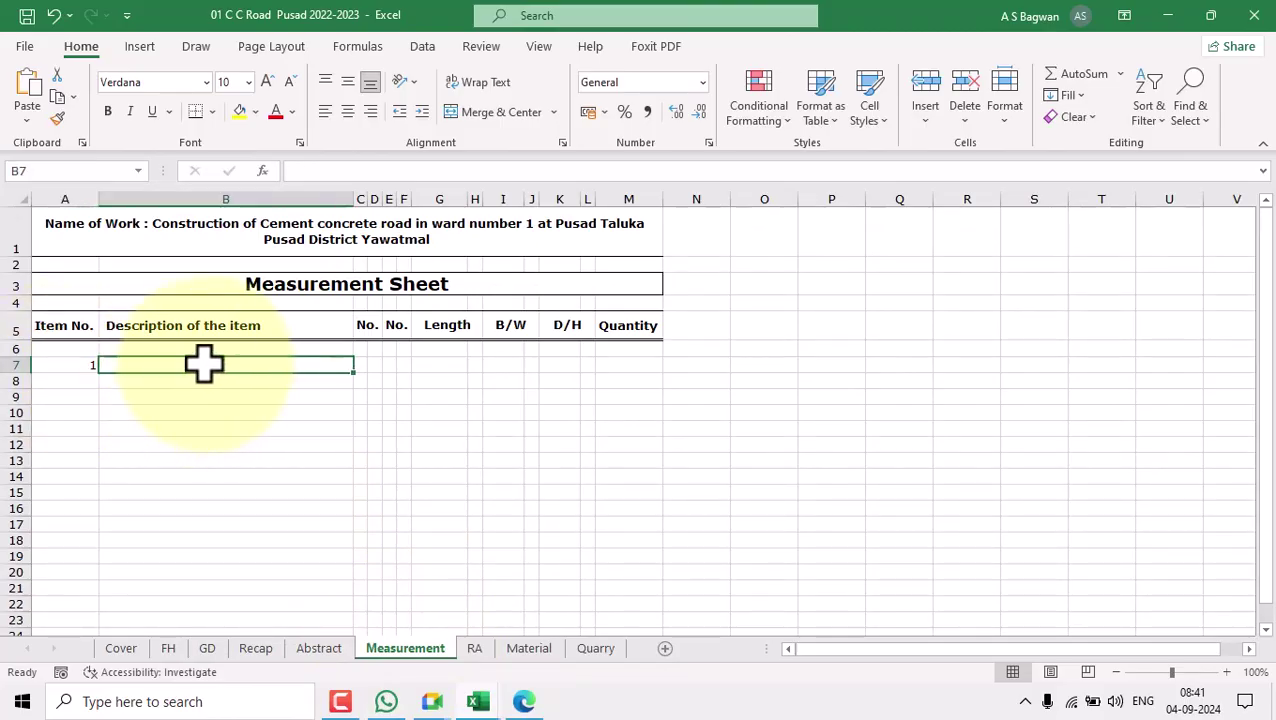
double_click(210, 368)
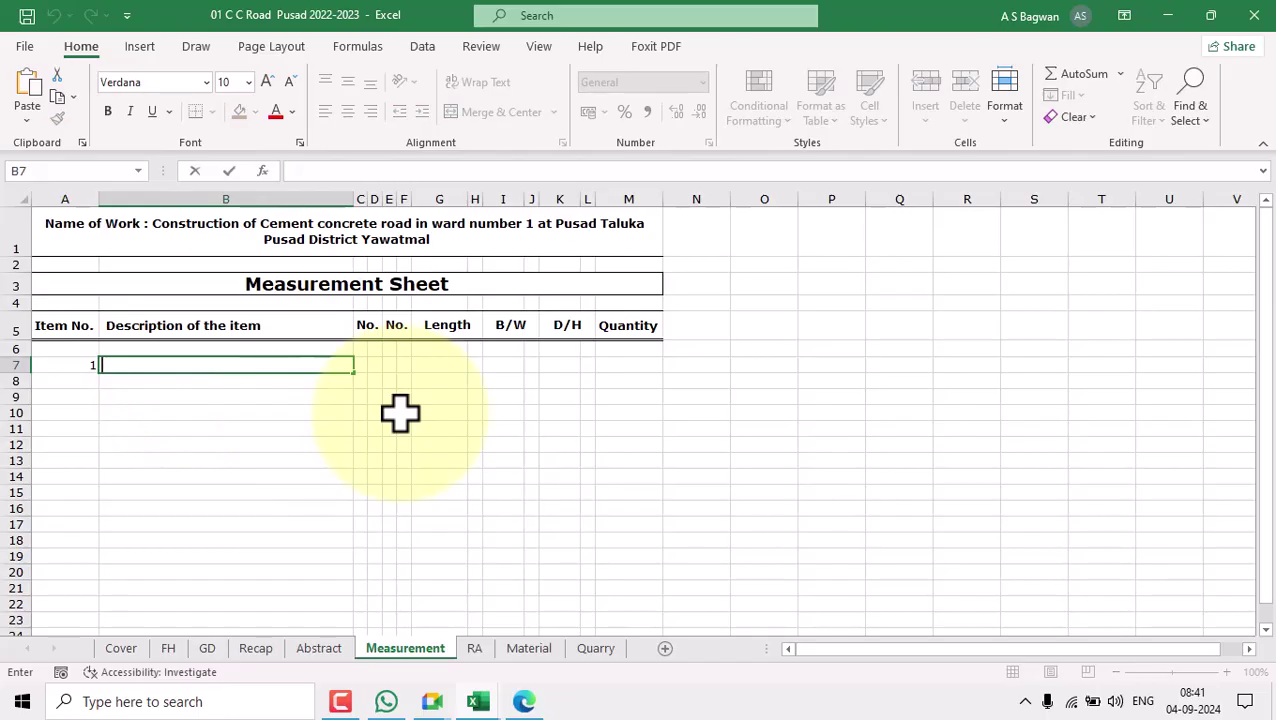
key(ctrl+v)
click(345, 494)
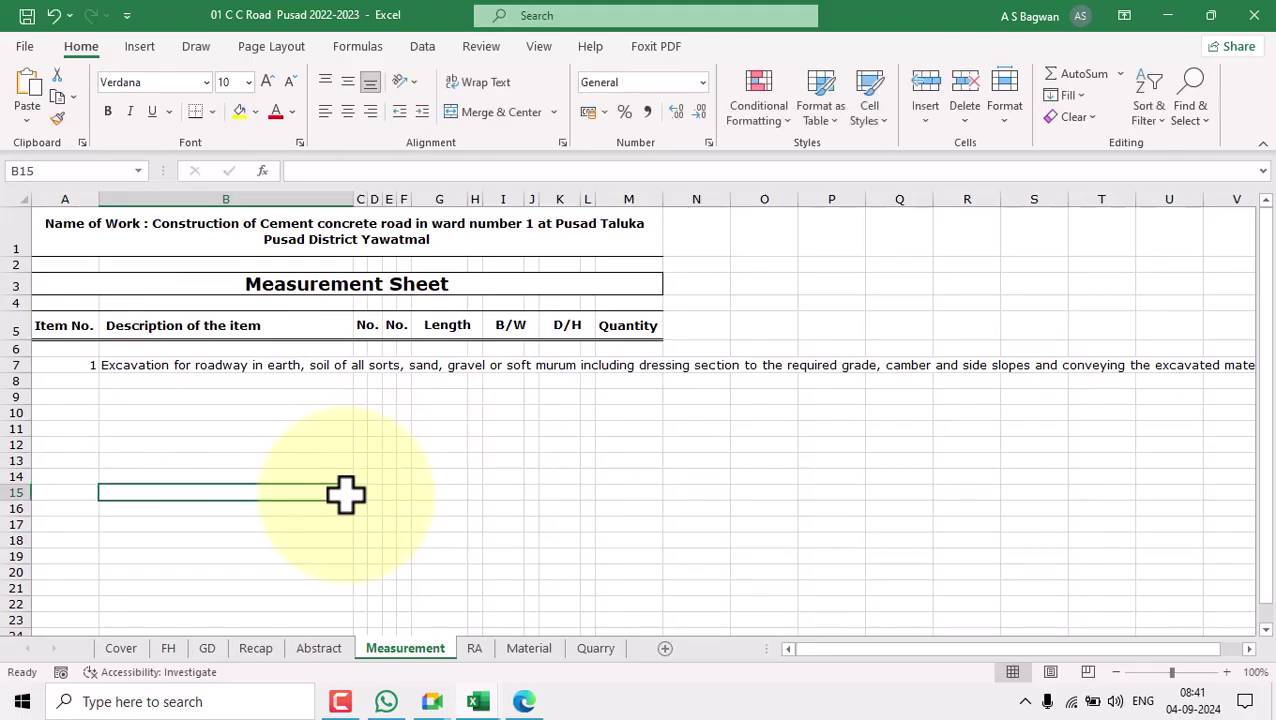
Merge cells B7 through L7 on the Measurement sheet and wrap the excavation description text in them.
click(212, 366)
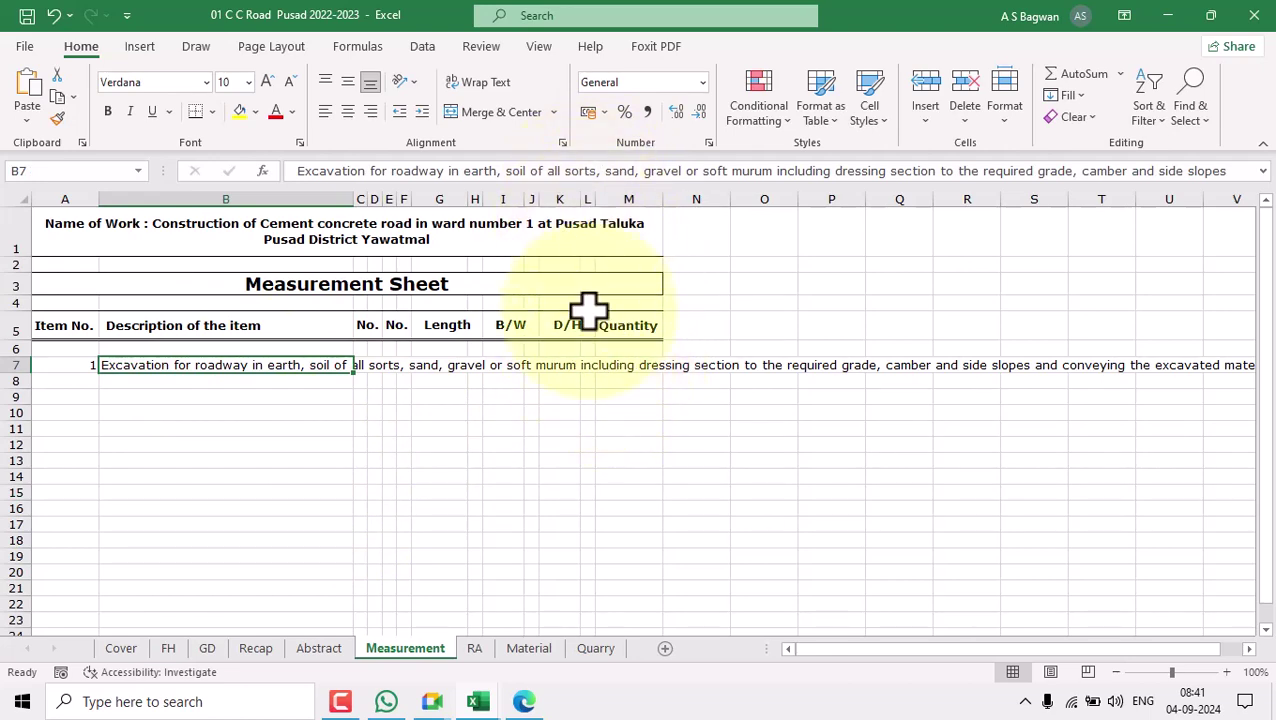
shift+click(590, 366)
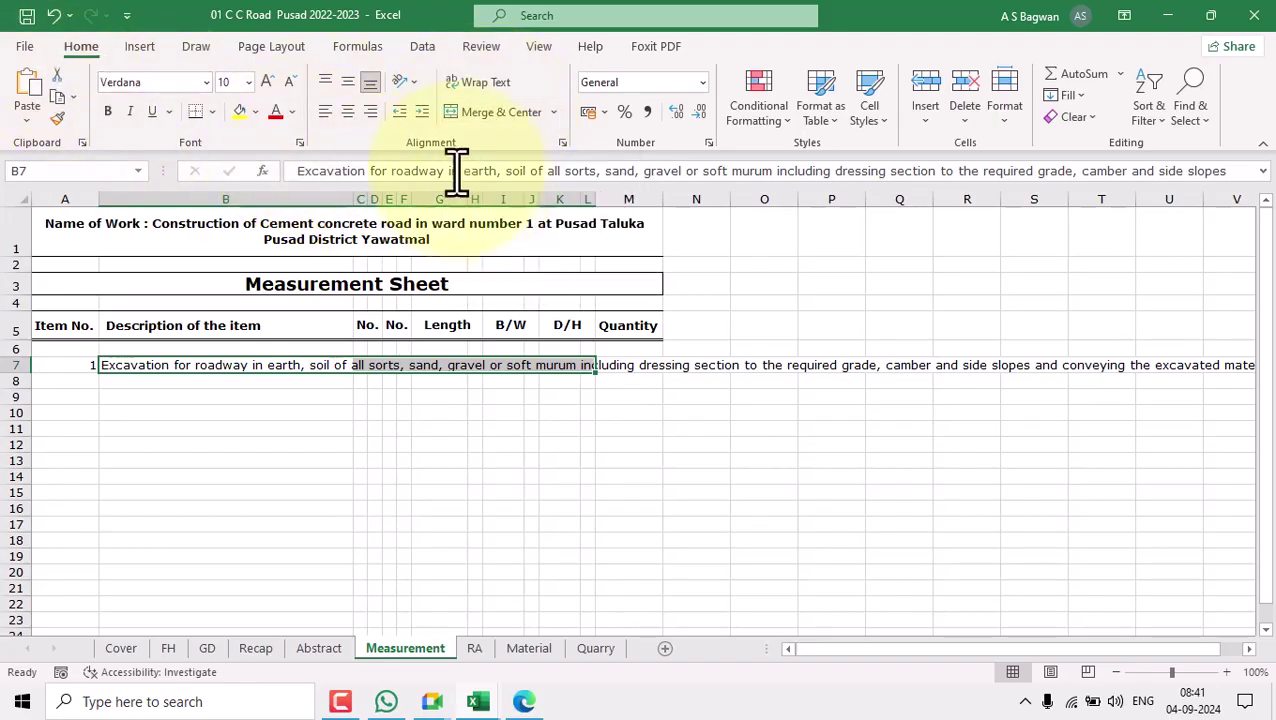
click(500, 113)
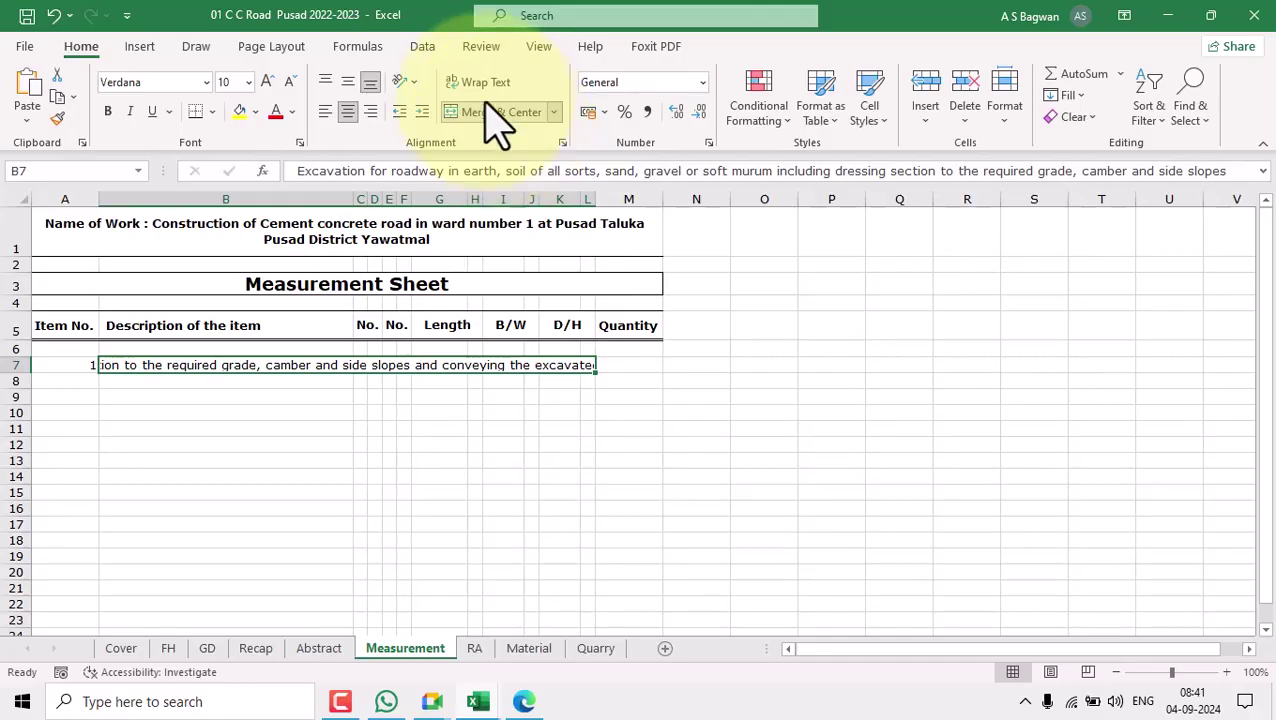
click(476, 82)
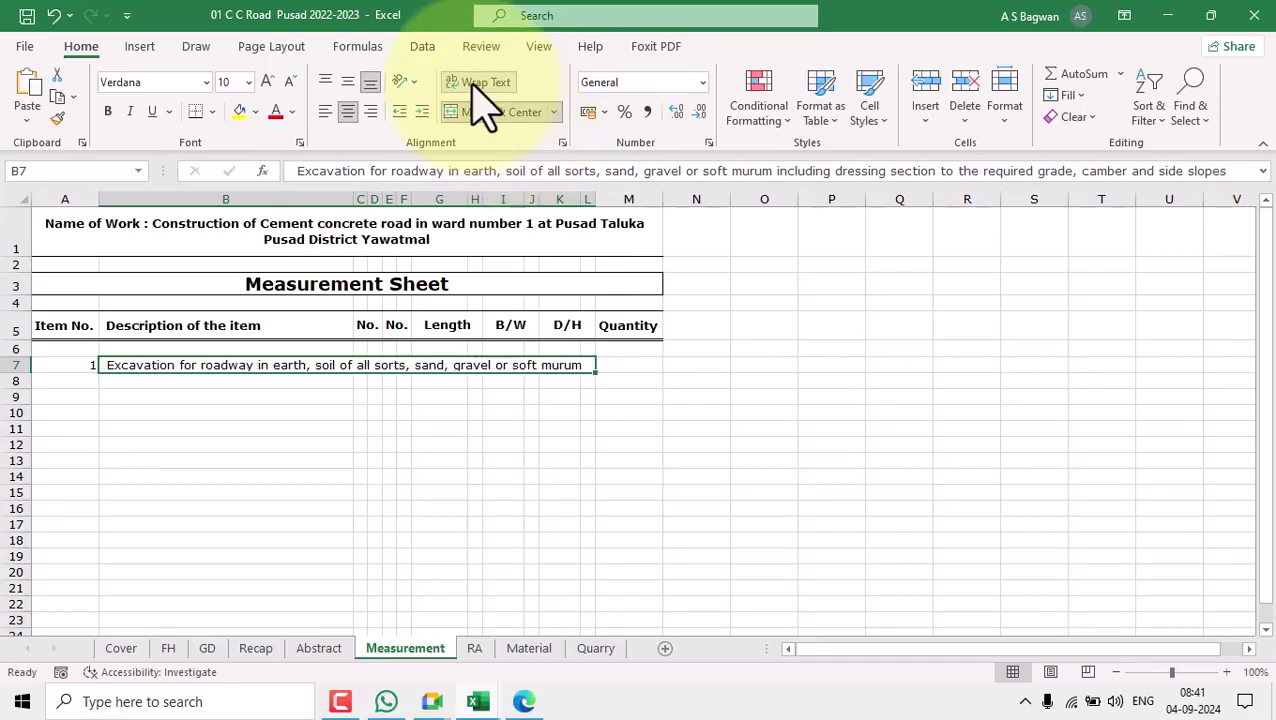
Set the merged description cell's horizontal alignment to Justify and its vertical alignment to Top.
click(562, 143)
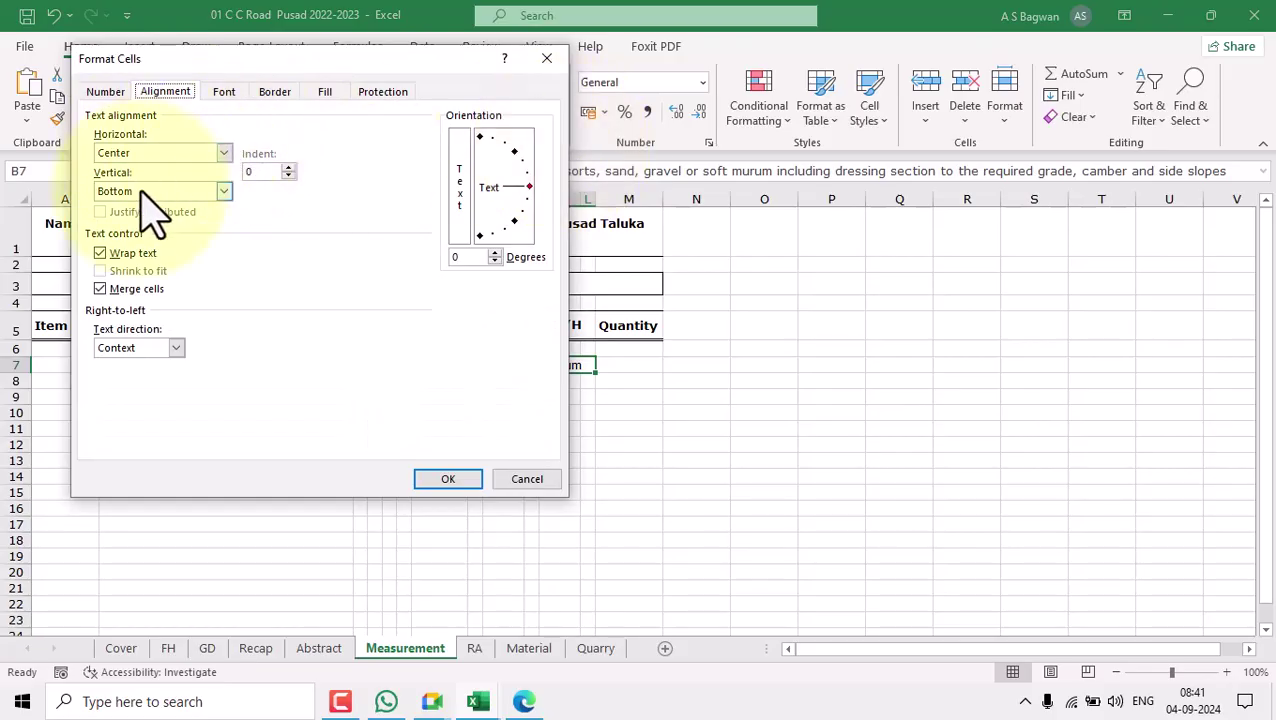
click(178, 153)
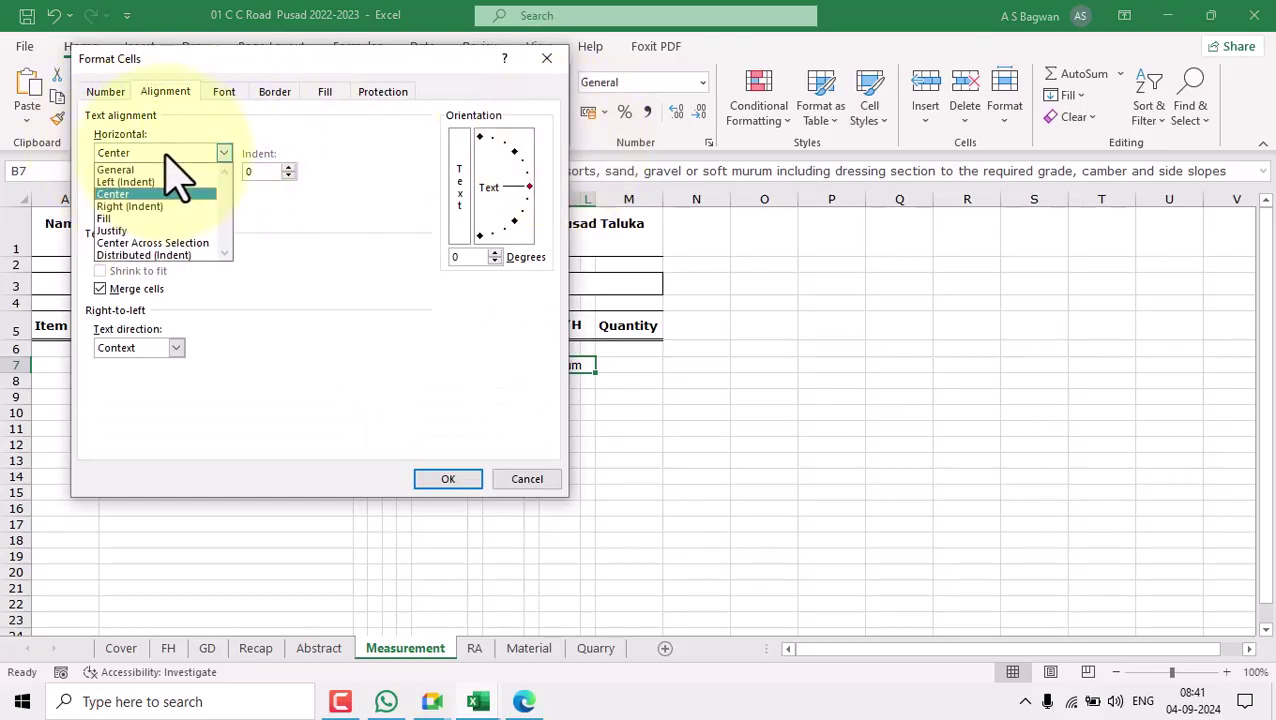
click(121, 233)
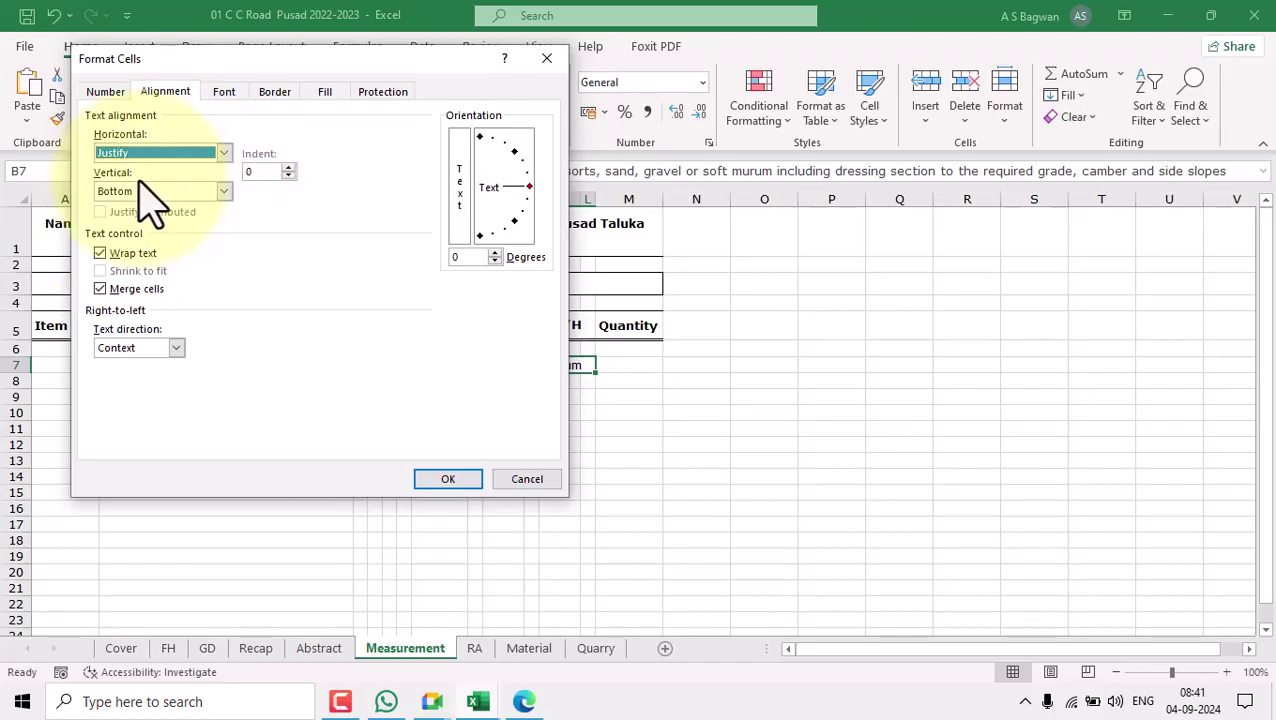
click(223, 192)
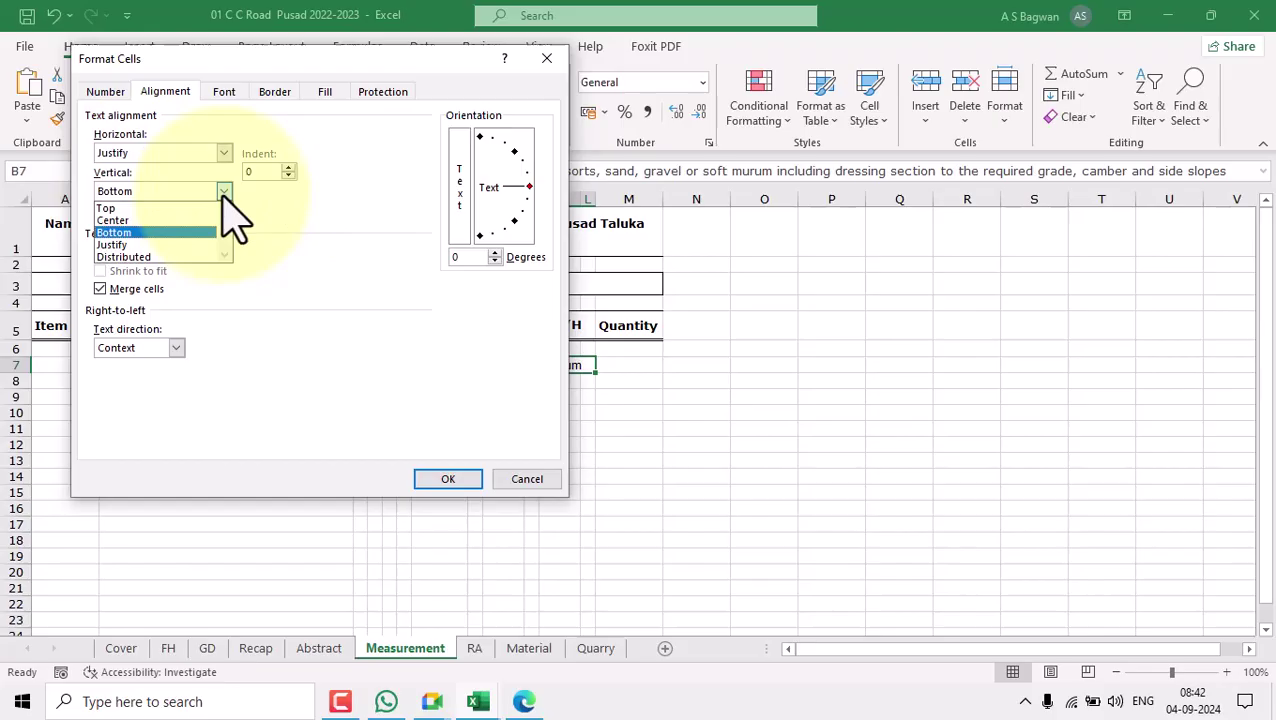
click(110, 209)
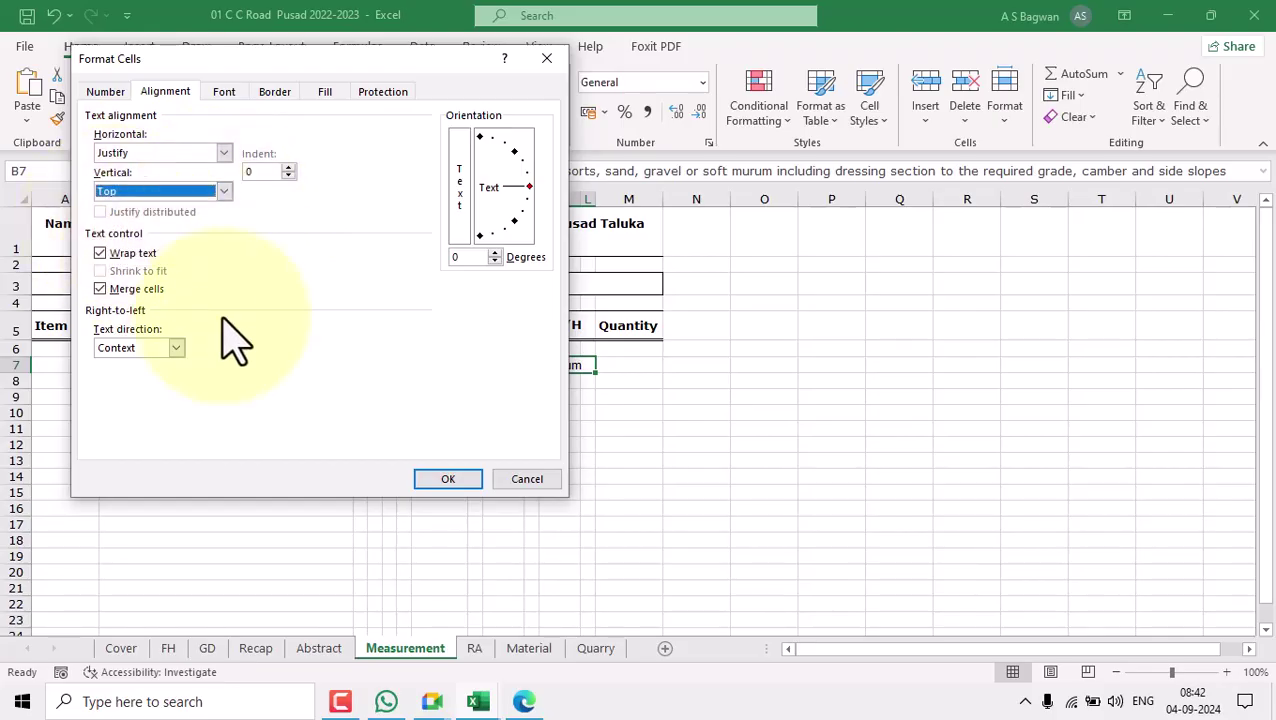
click(452, 482)
click(160, 412)
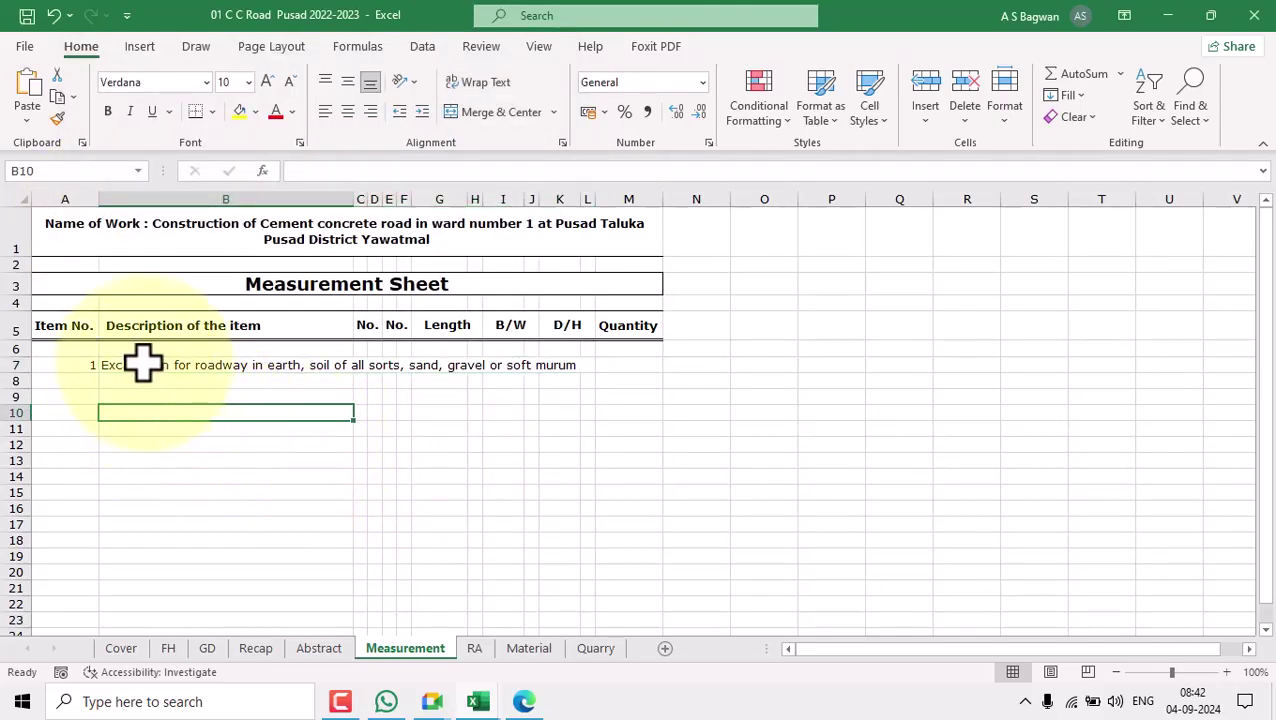
click(143, 364)
click(285, 492)
click(735, 492)
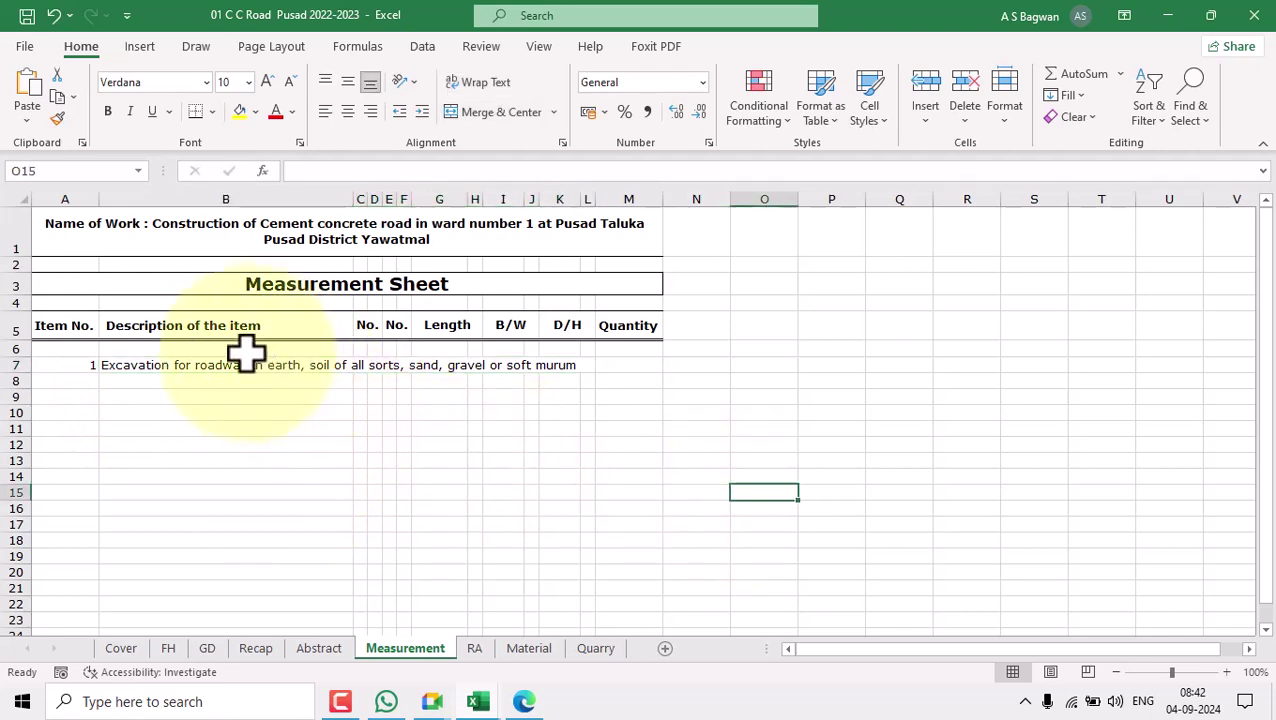
click(199, 364)
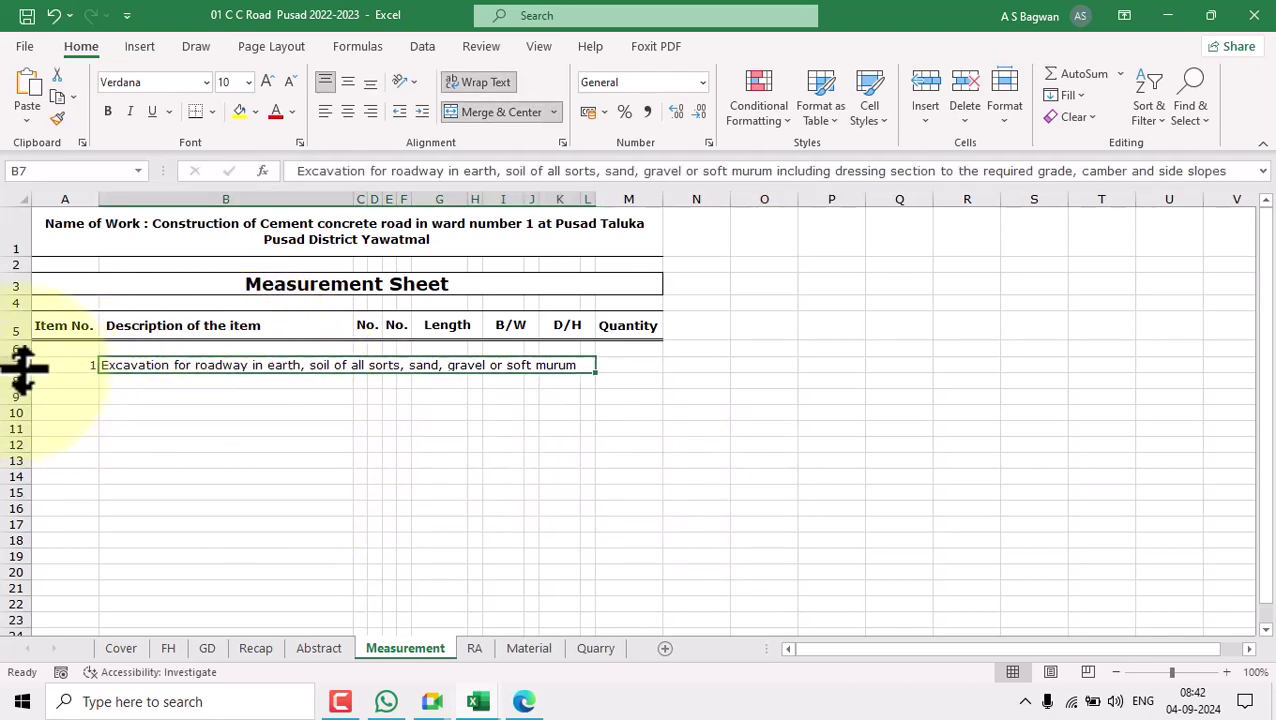
click(360, 444)
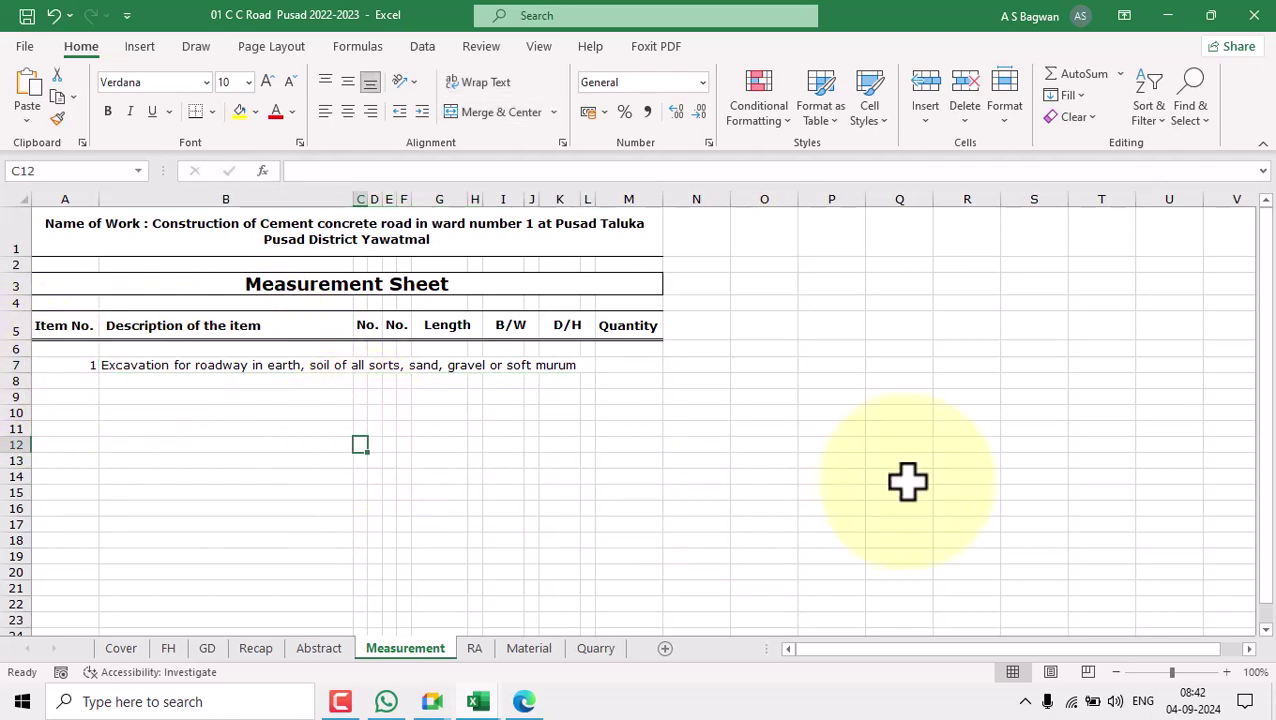
click(828, 430)
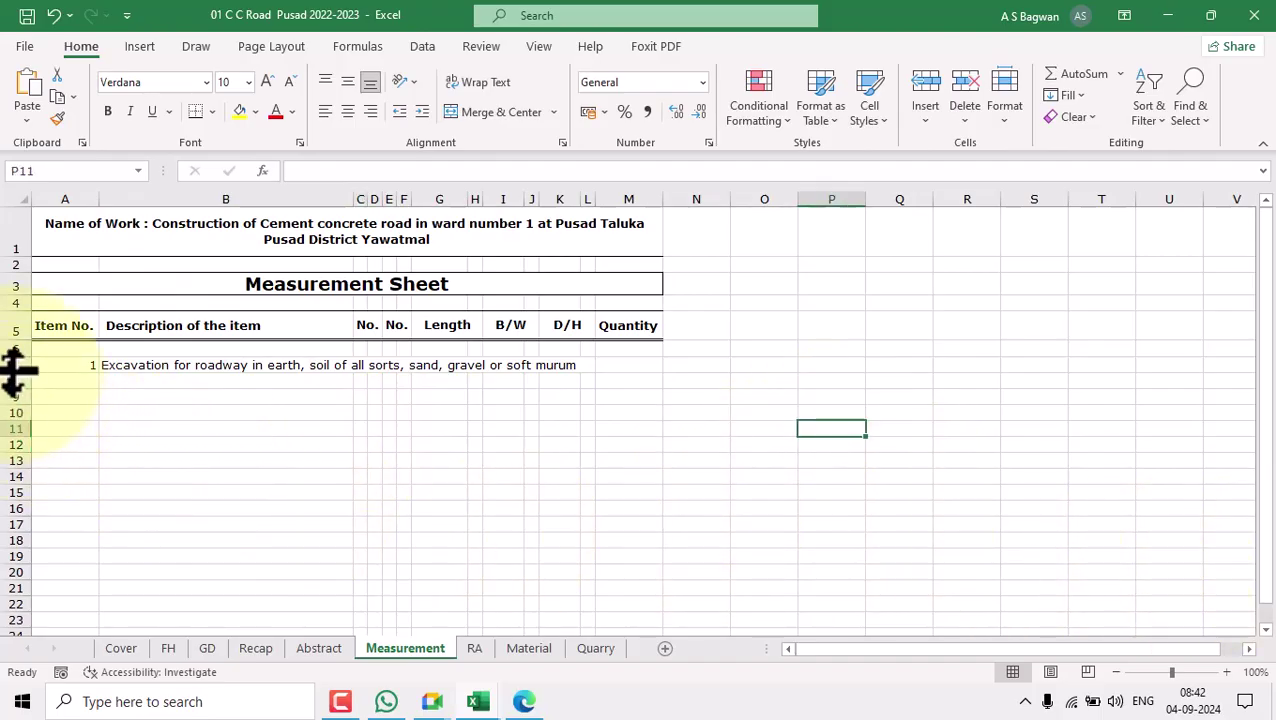
click(202, 459)
click(71, 368)
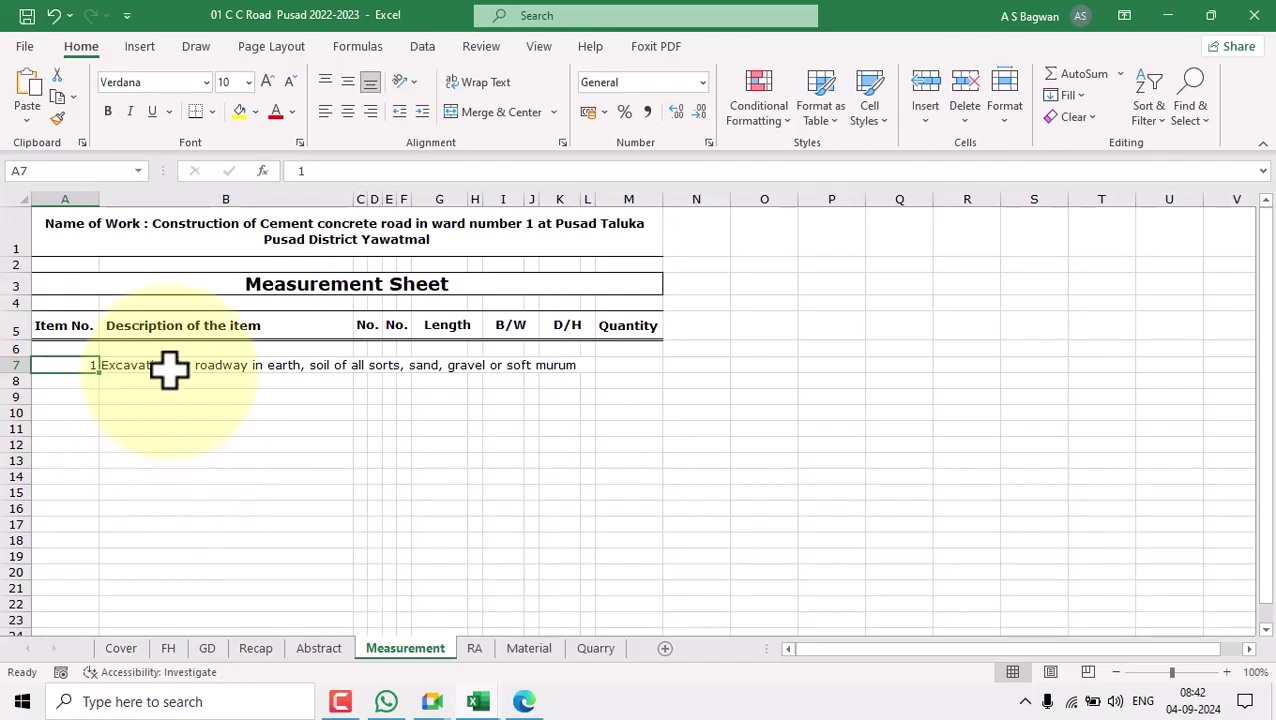
Increase row 7's height to fit the full excavation description, and align the item number in A7 to the top and centre.
click(168, 368)
click(629, 366)
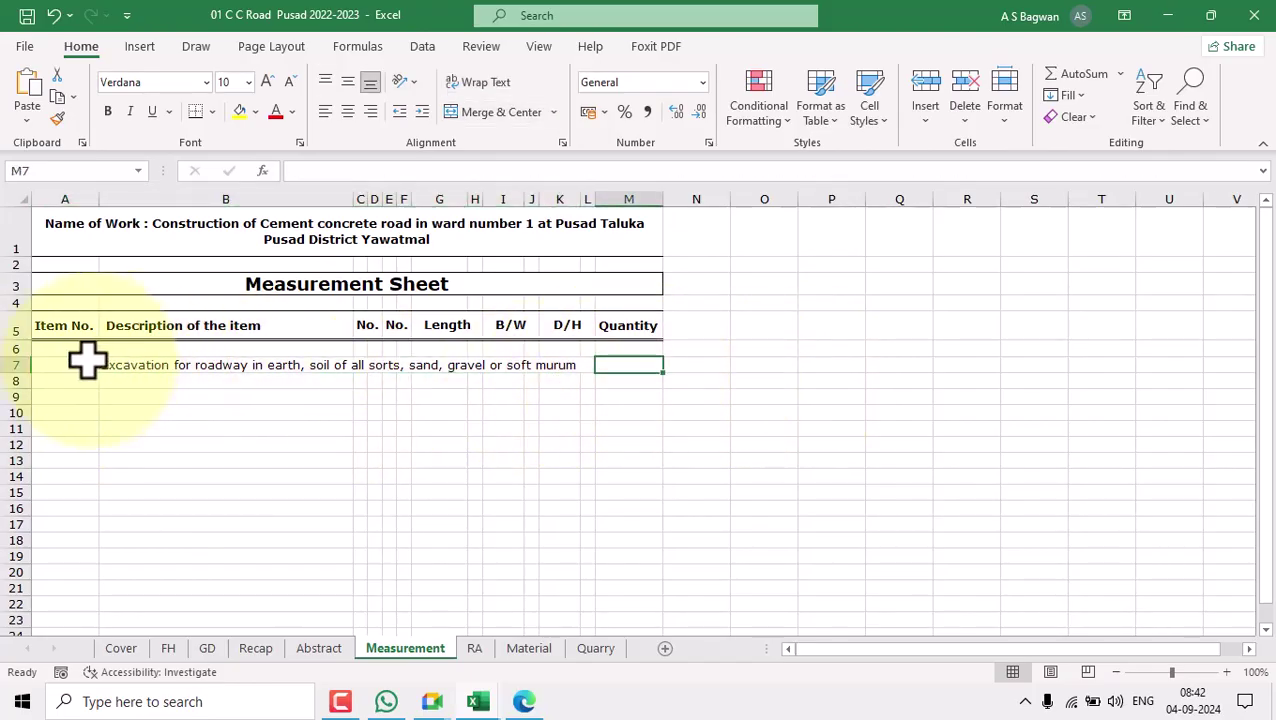
click(715, 364)
click(749, 364)
click(422, 366)
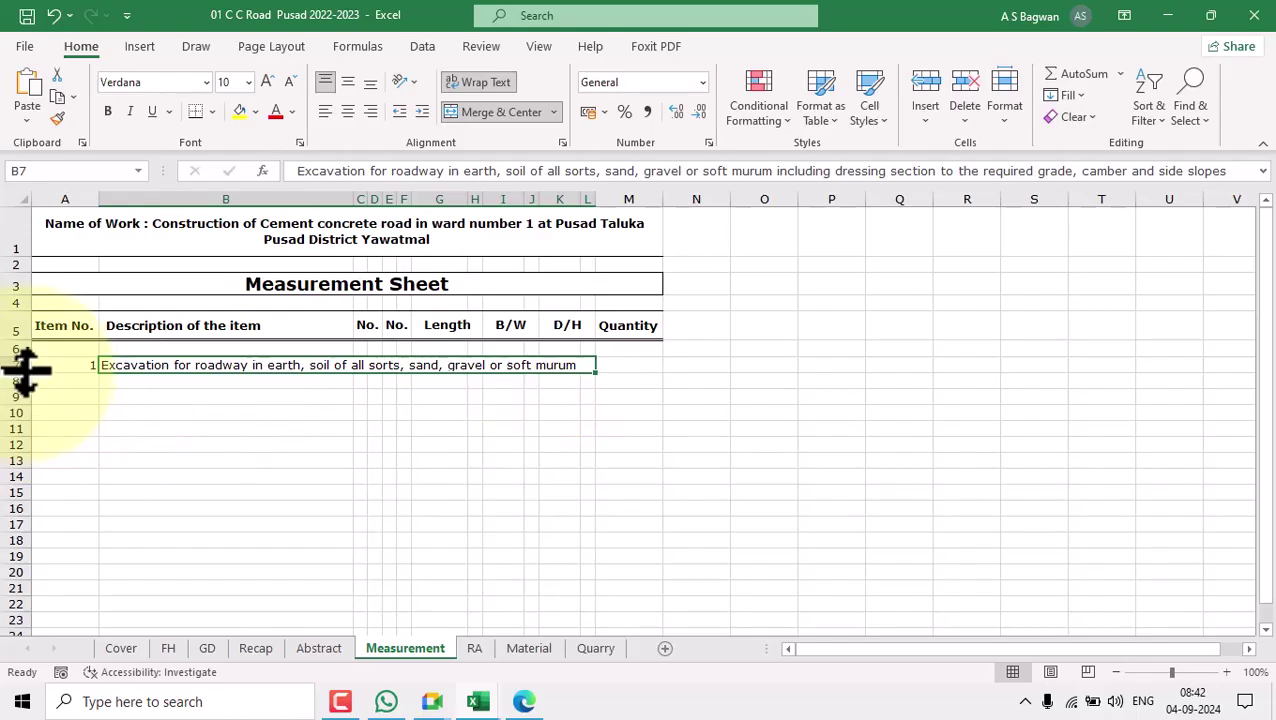
drag(25, 370, 40, 436)
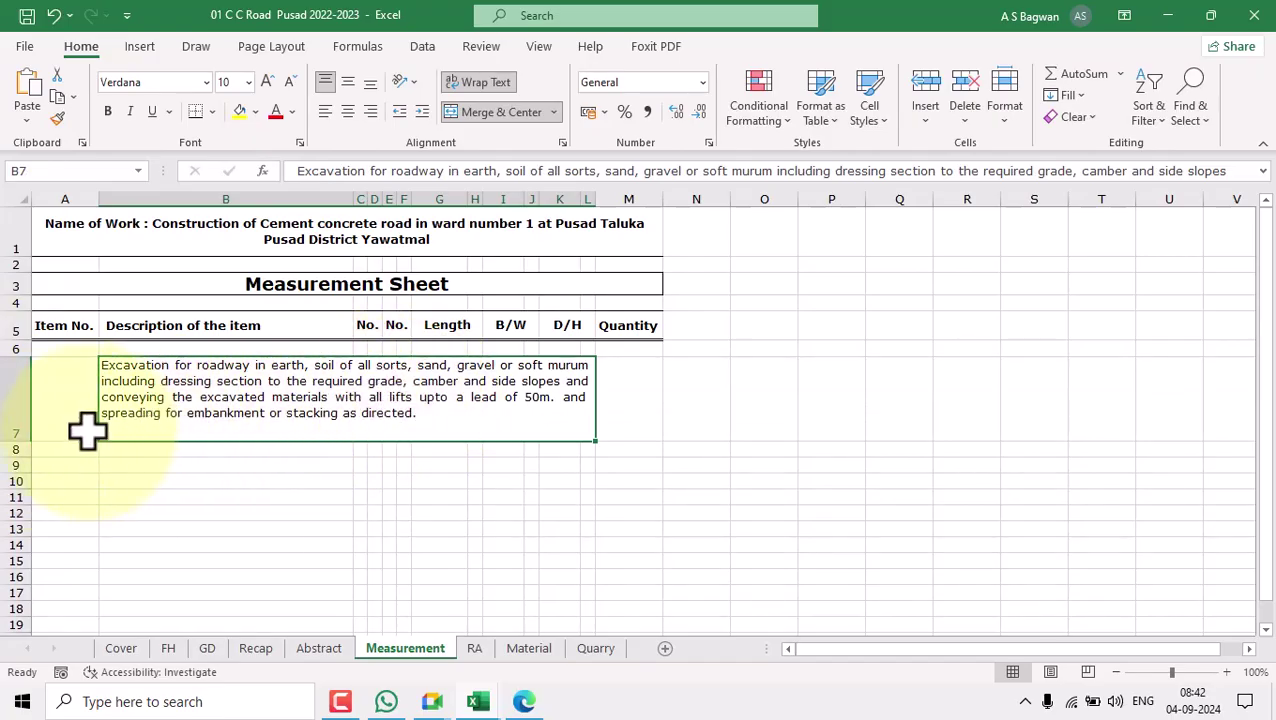
drag(22, 438, 24, 425)
click(273, 500)
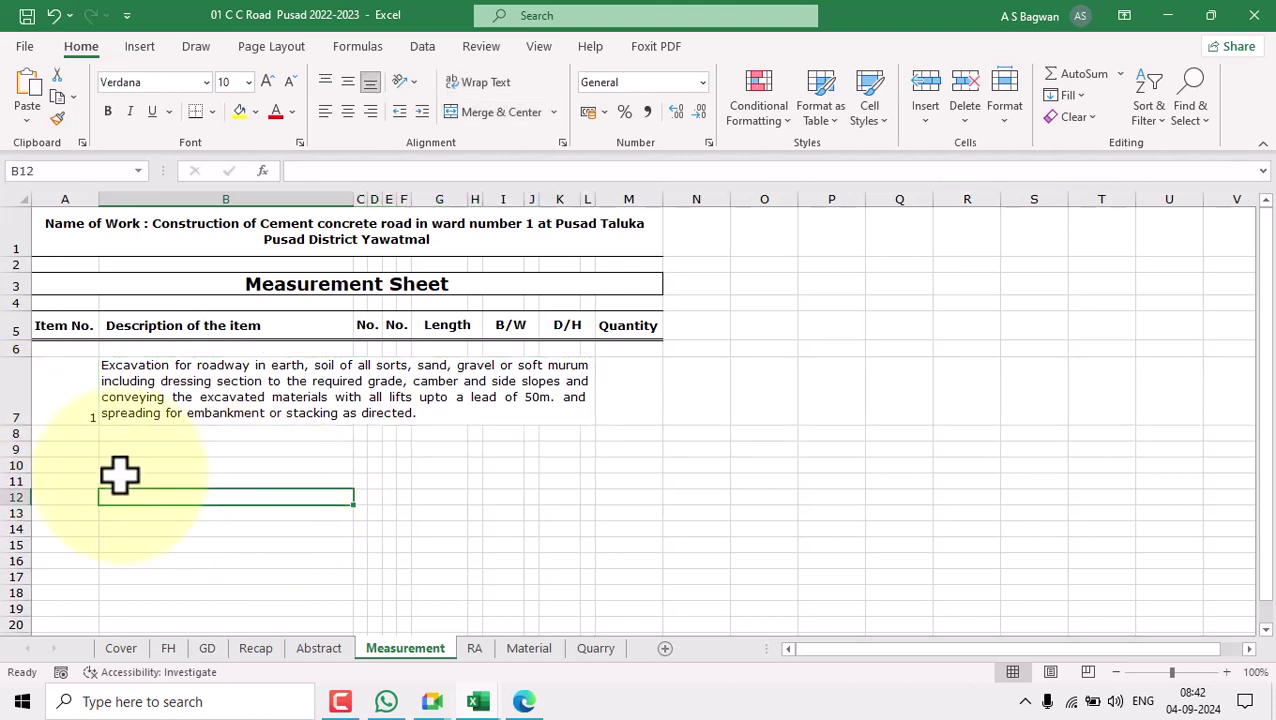
click(80, 398)
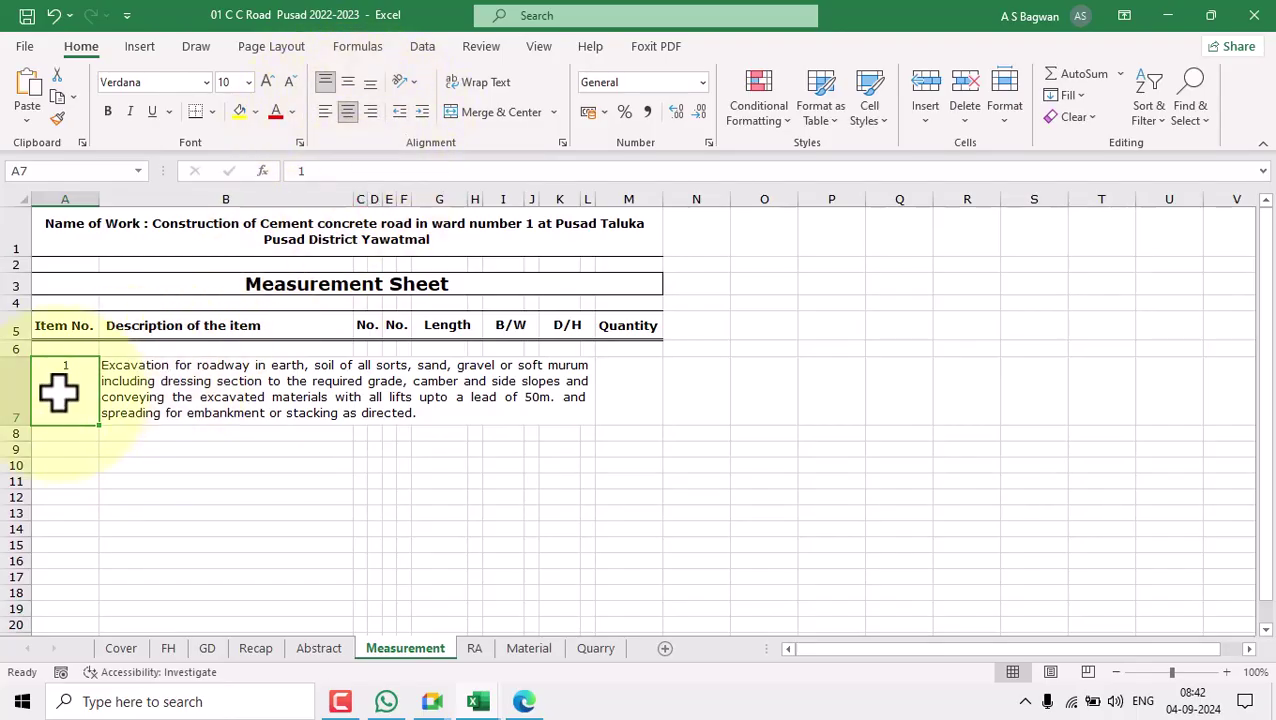
click(251, 402)
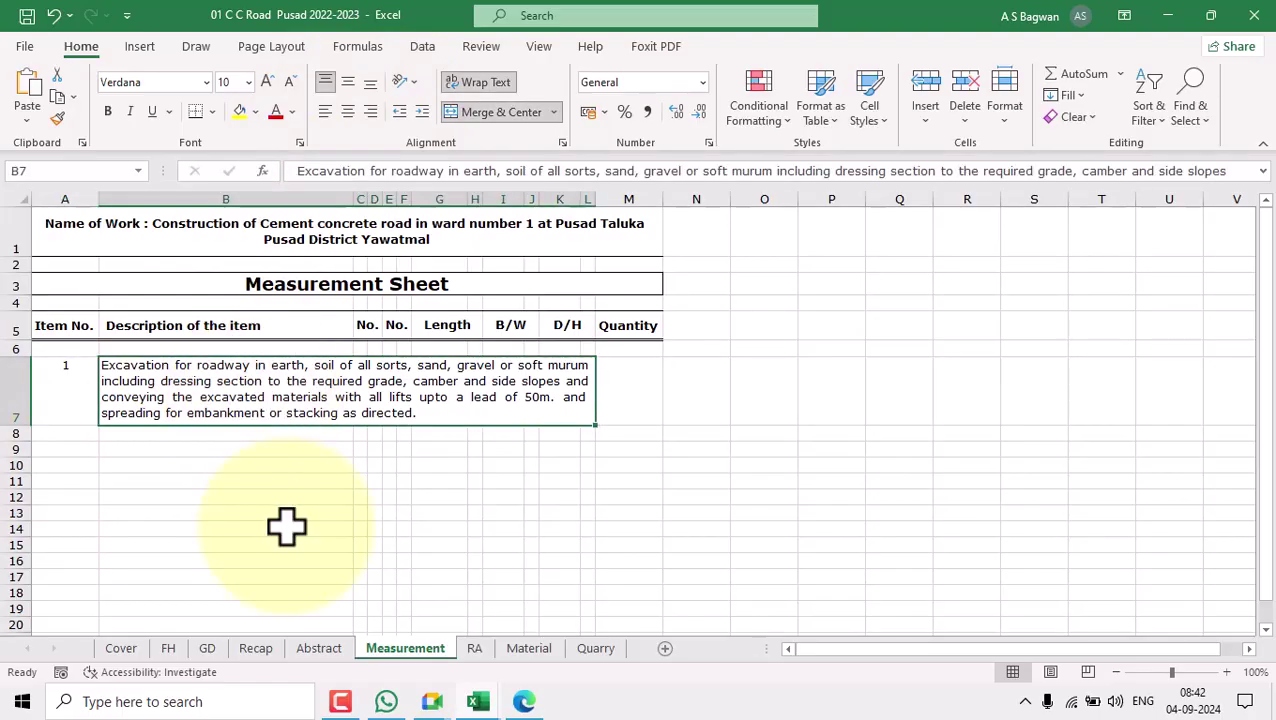
Enter the reference PWD SSR OF 2022-2023 ITEM NO. 2.11 in cell B8 below the excavation description.
click(199, 433)
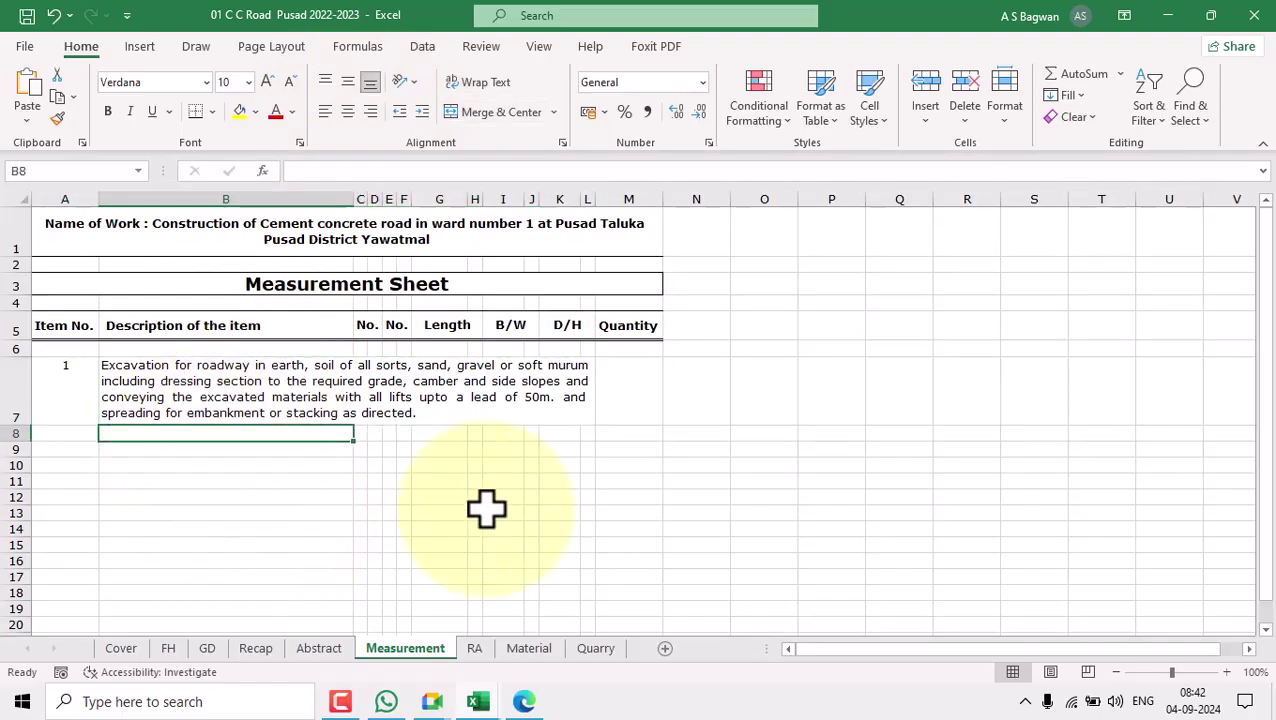
key(Caps_Lock)
text(PWD SSR OF 2022-2023)
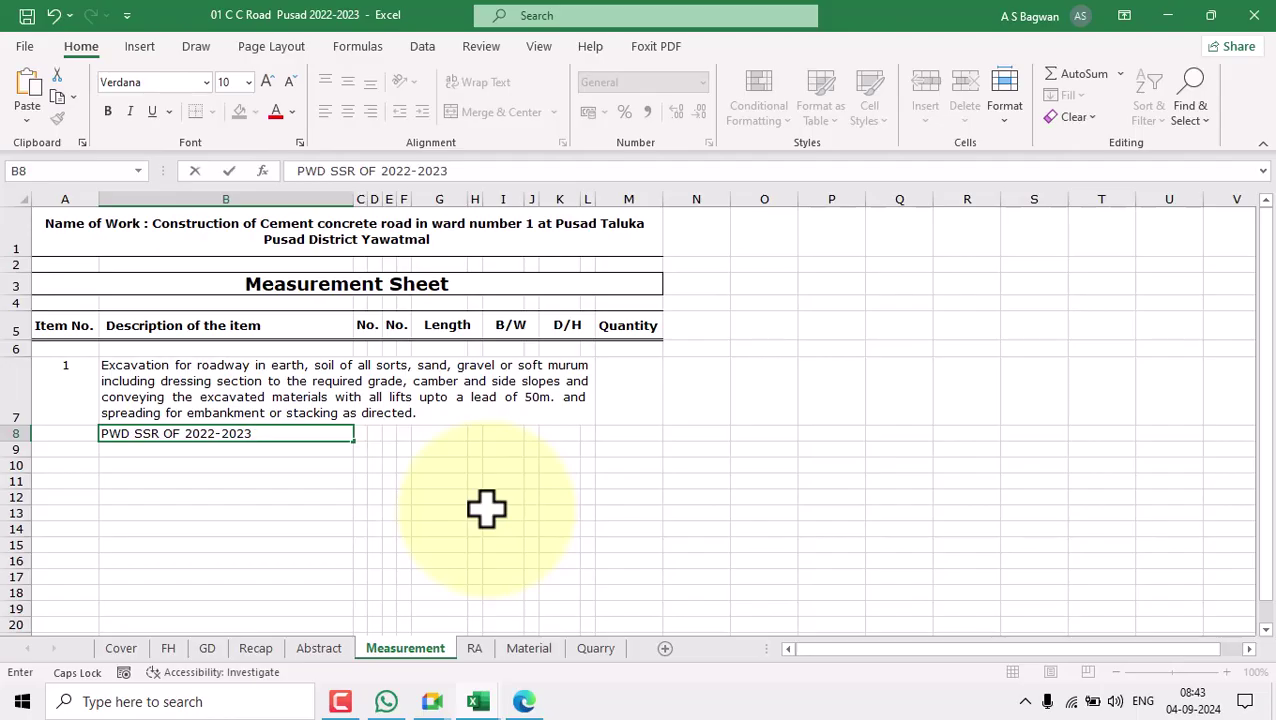
text(TEM NO)
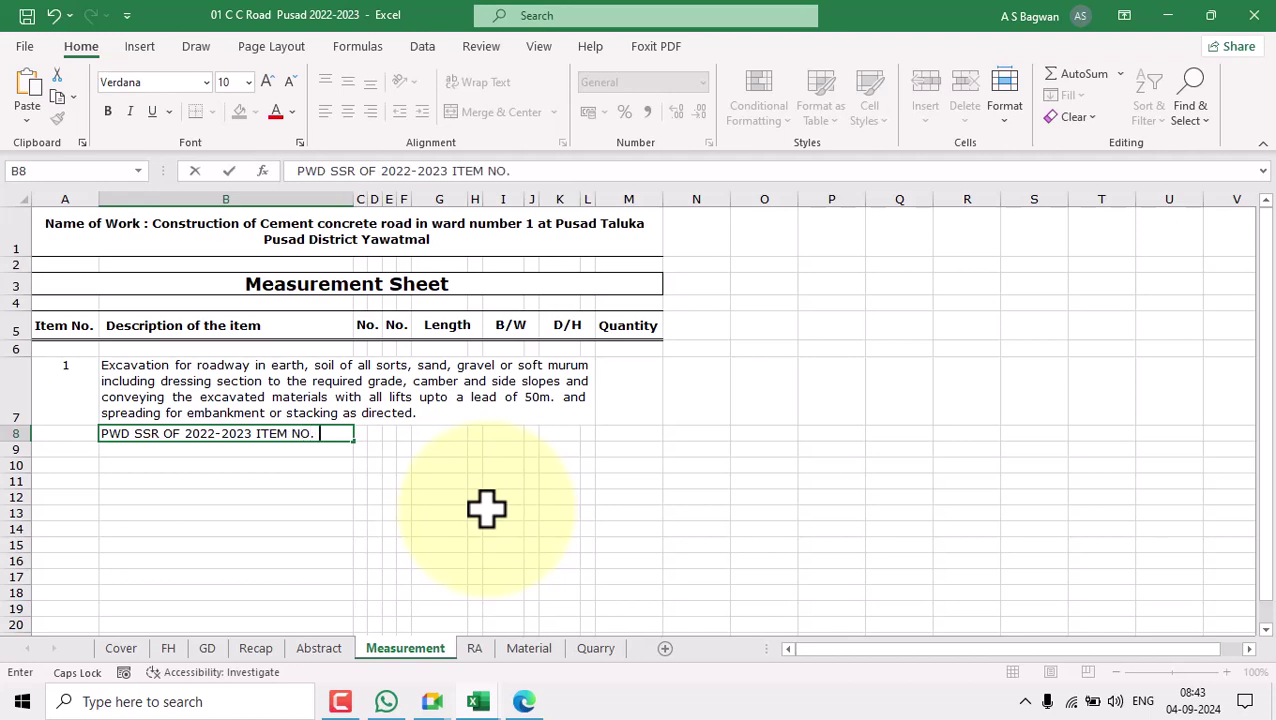
text(. 2.11)
click(587, 497)
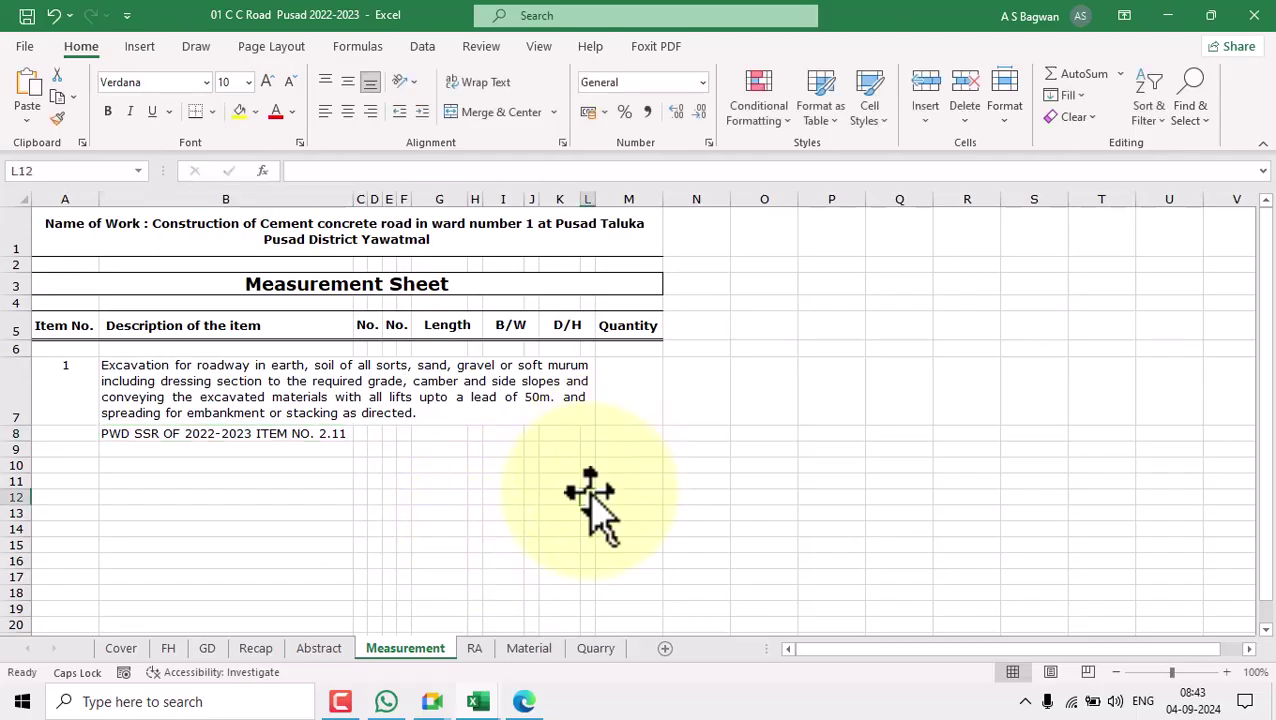
click(70, 388)
click(168, 414)
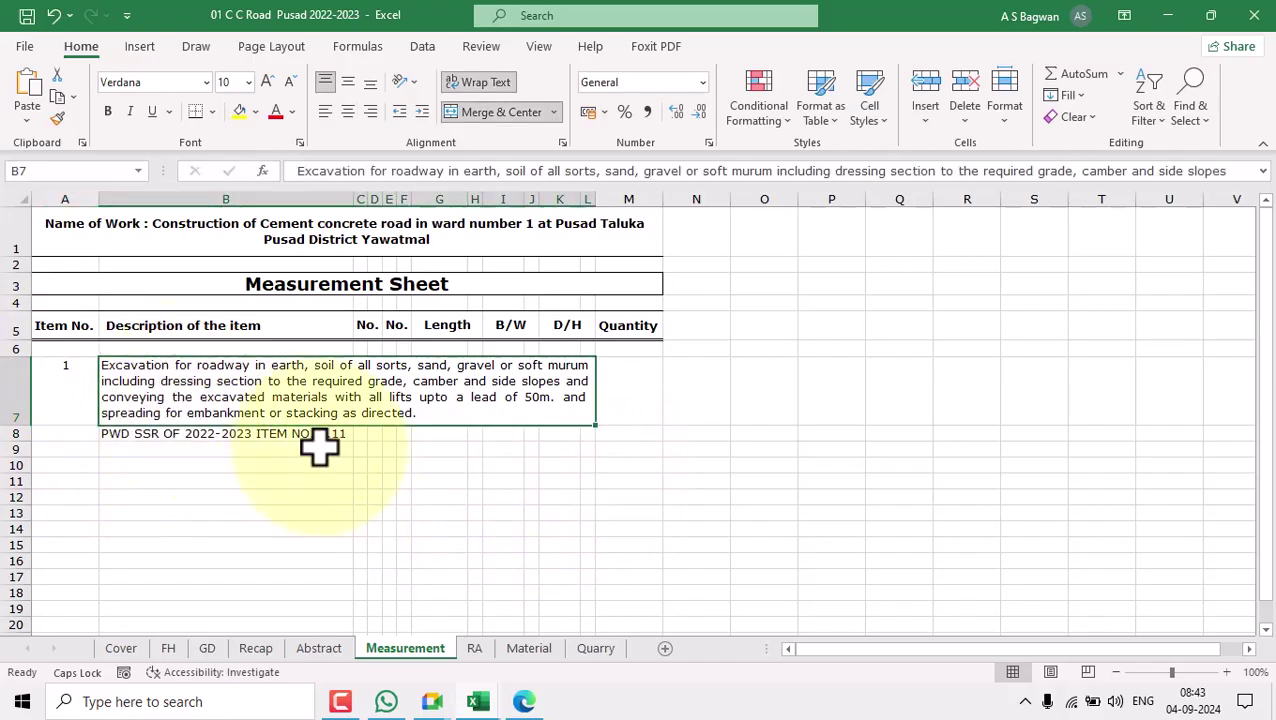
click(179, 435)
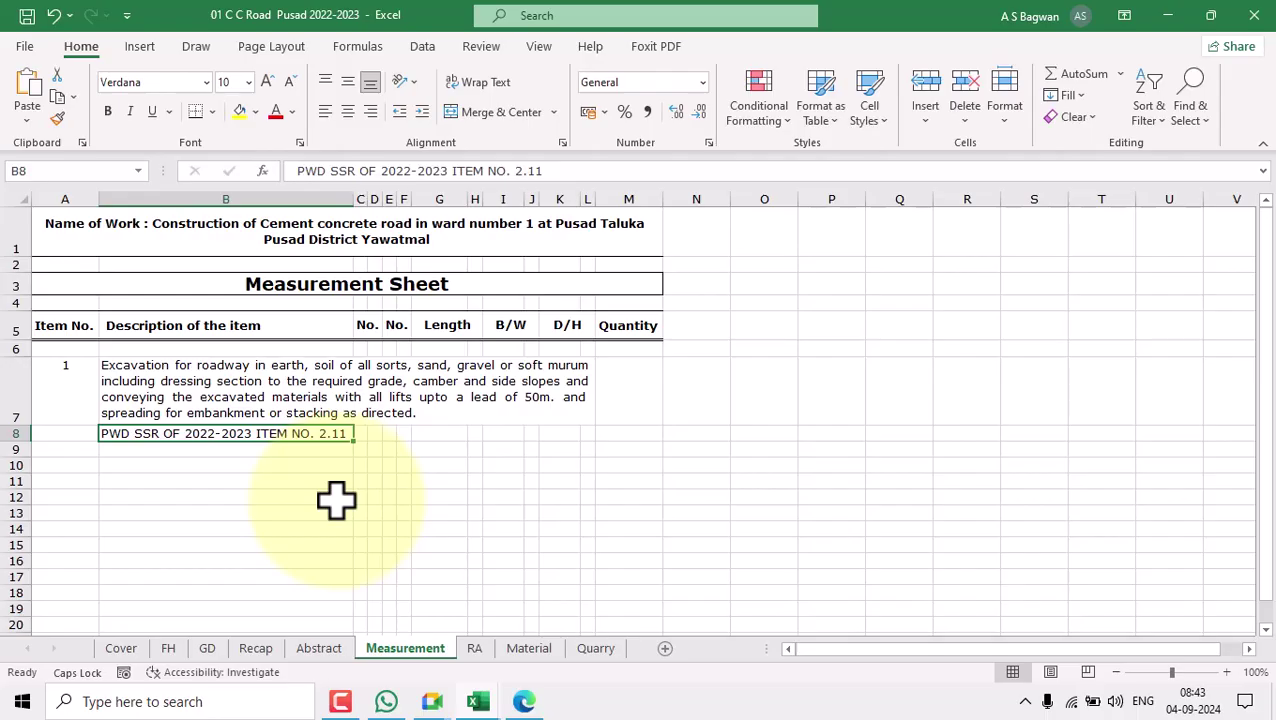
click(57, 396)
click(286, 415)
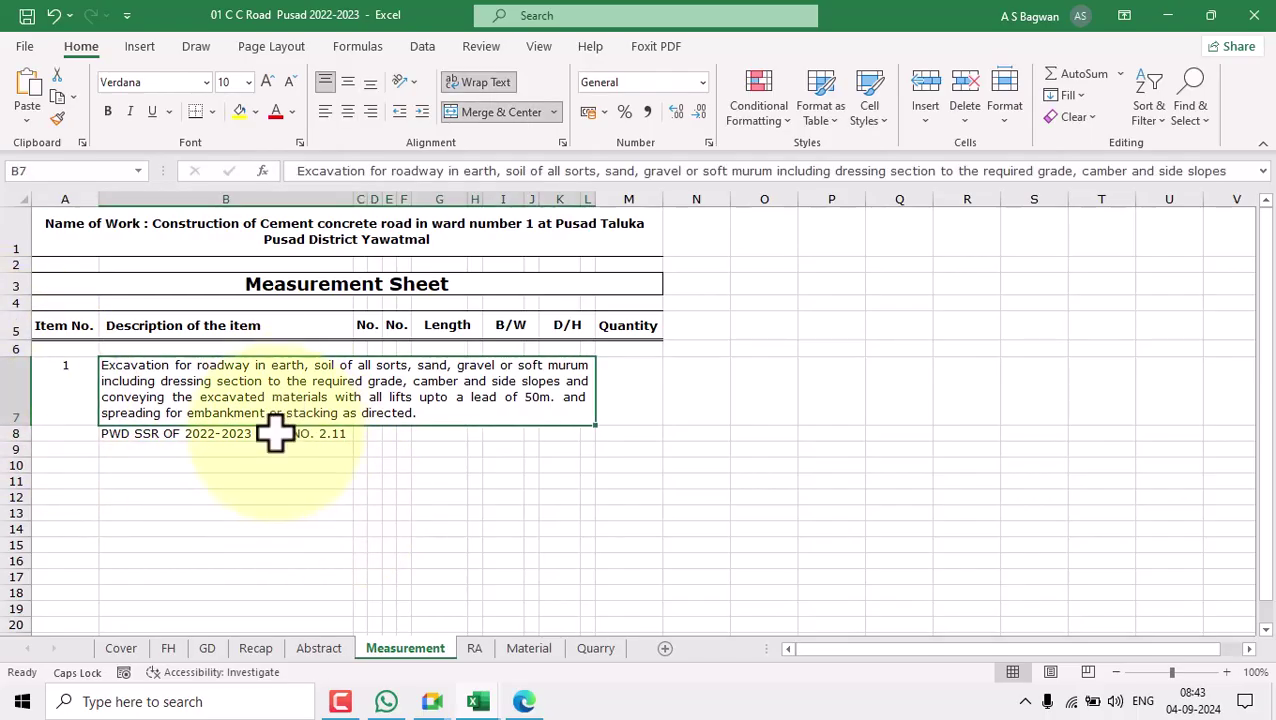
click(276, 432)
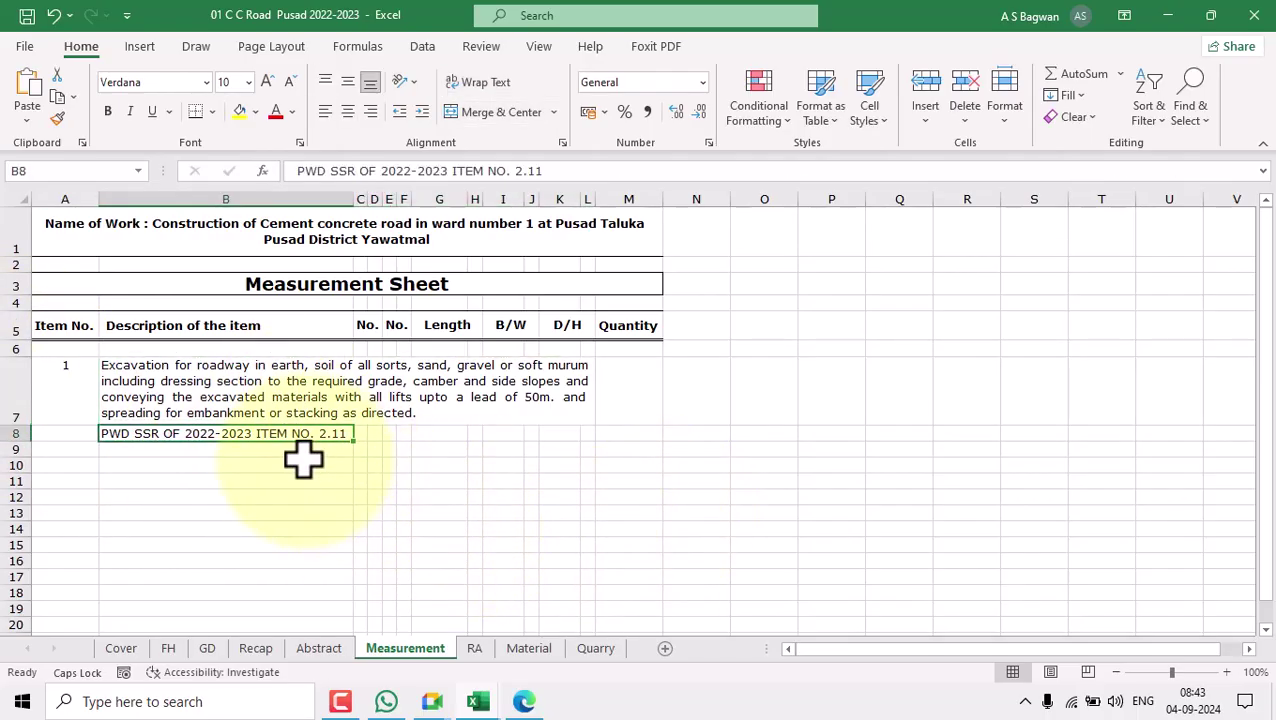
Enter the measurement line label "[1] C C Road" in cell B9.
click(194, 452)
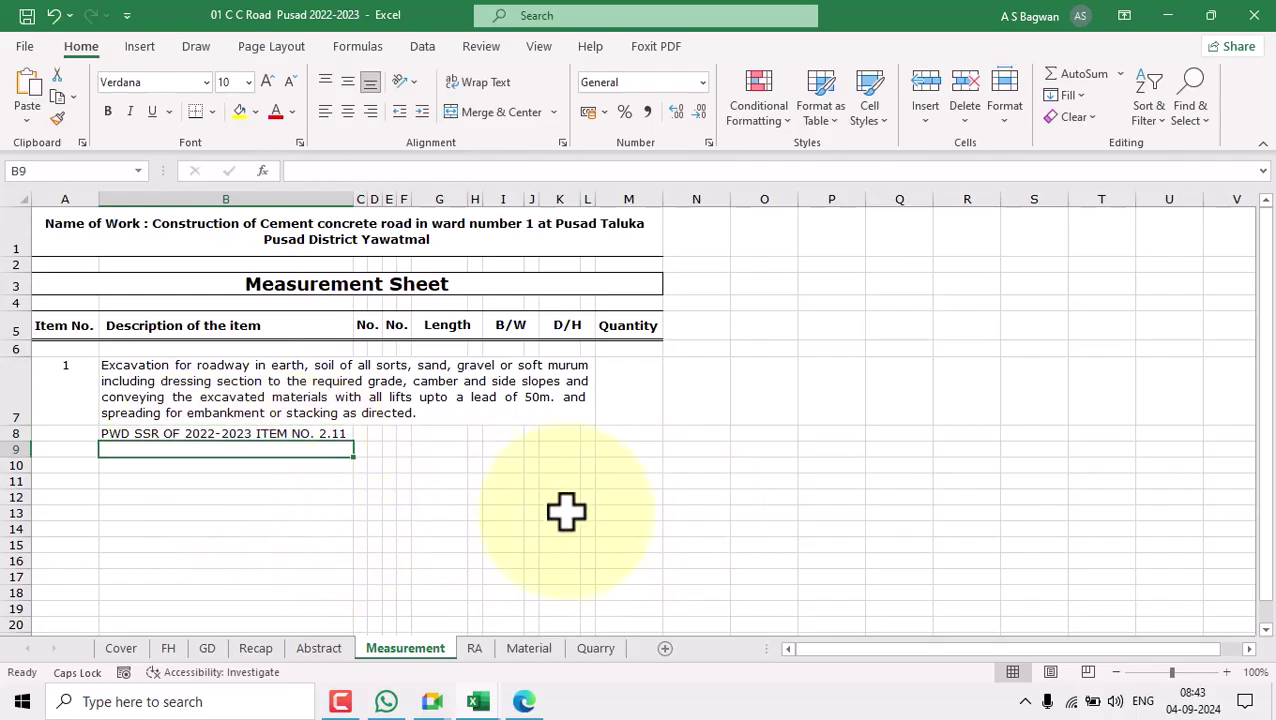
key(Caps_Lock)
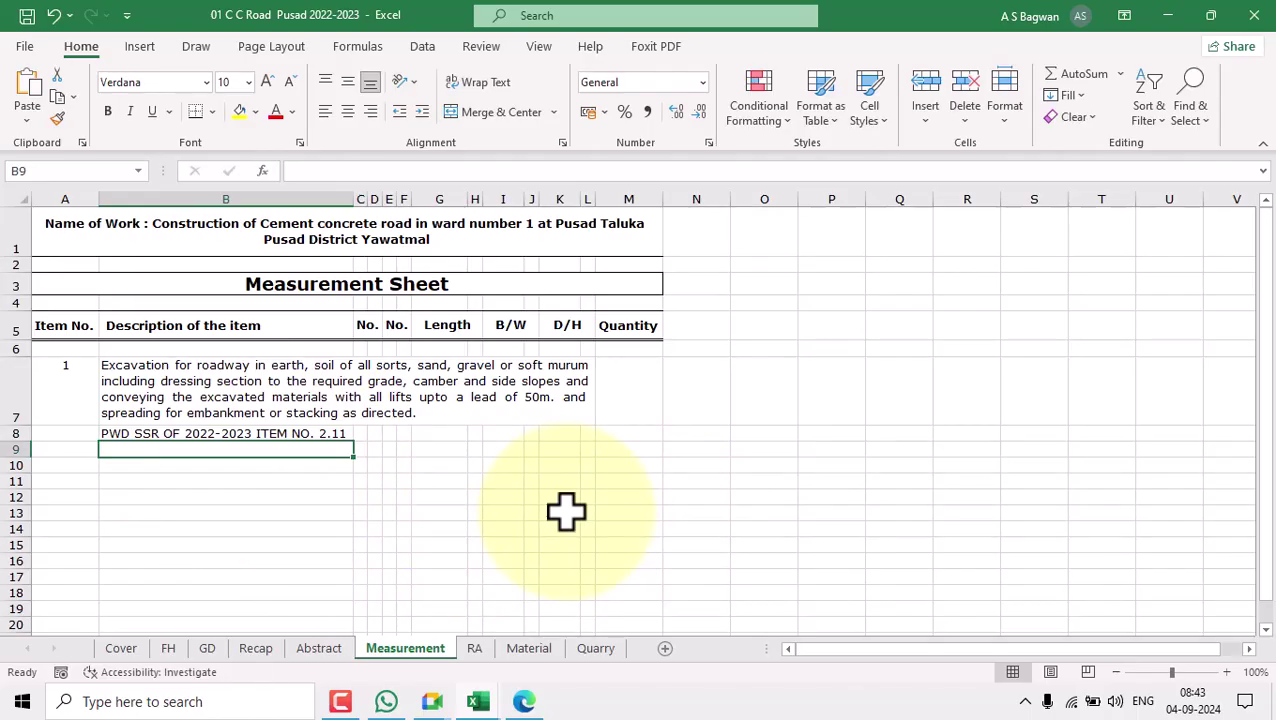
text([1] C C)
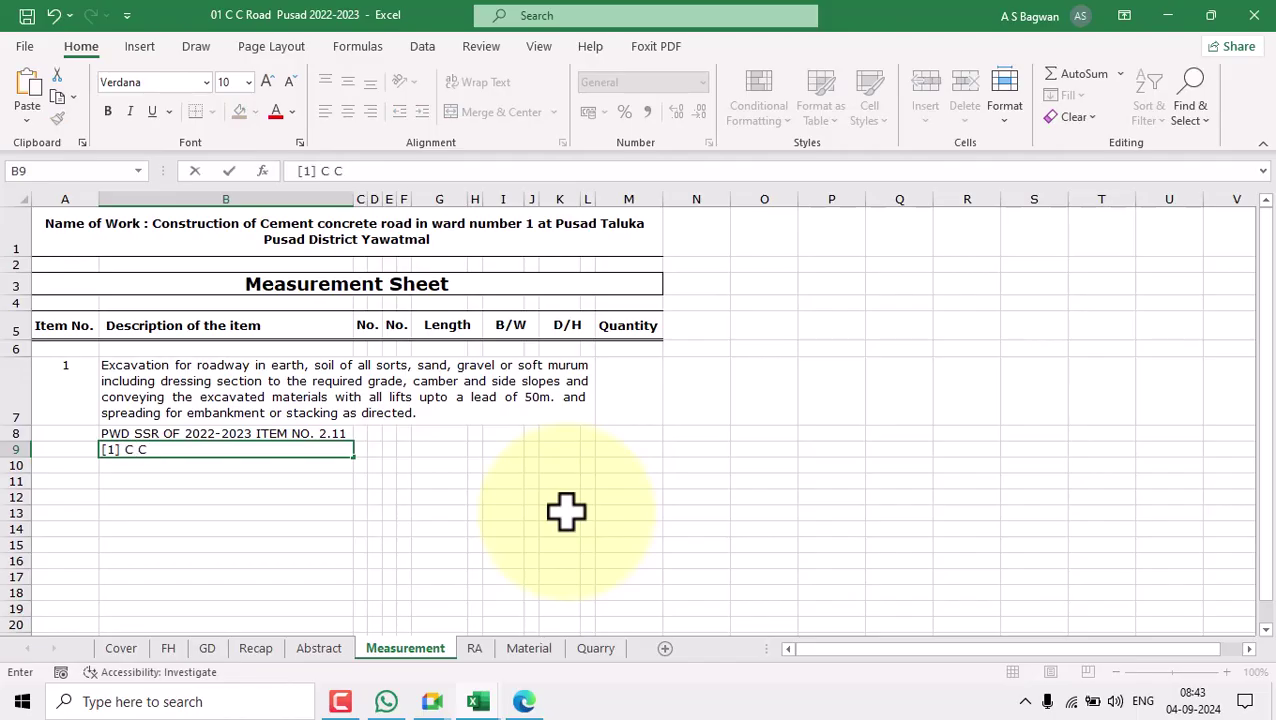
text( Road)
key(Tab)
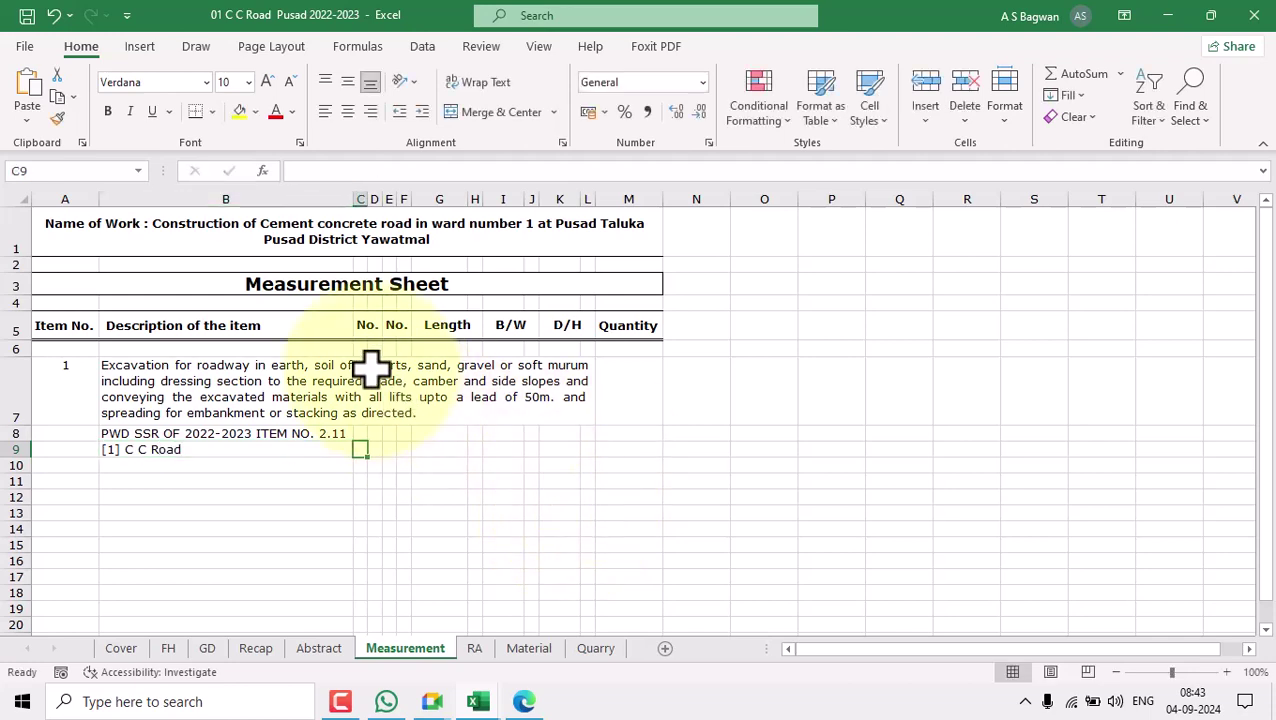
click(370, 368)
click(192, 451)
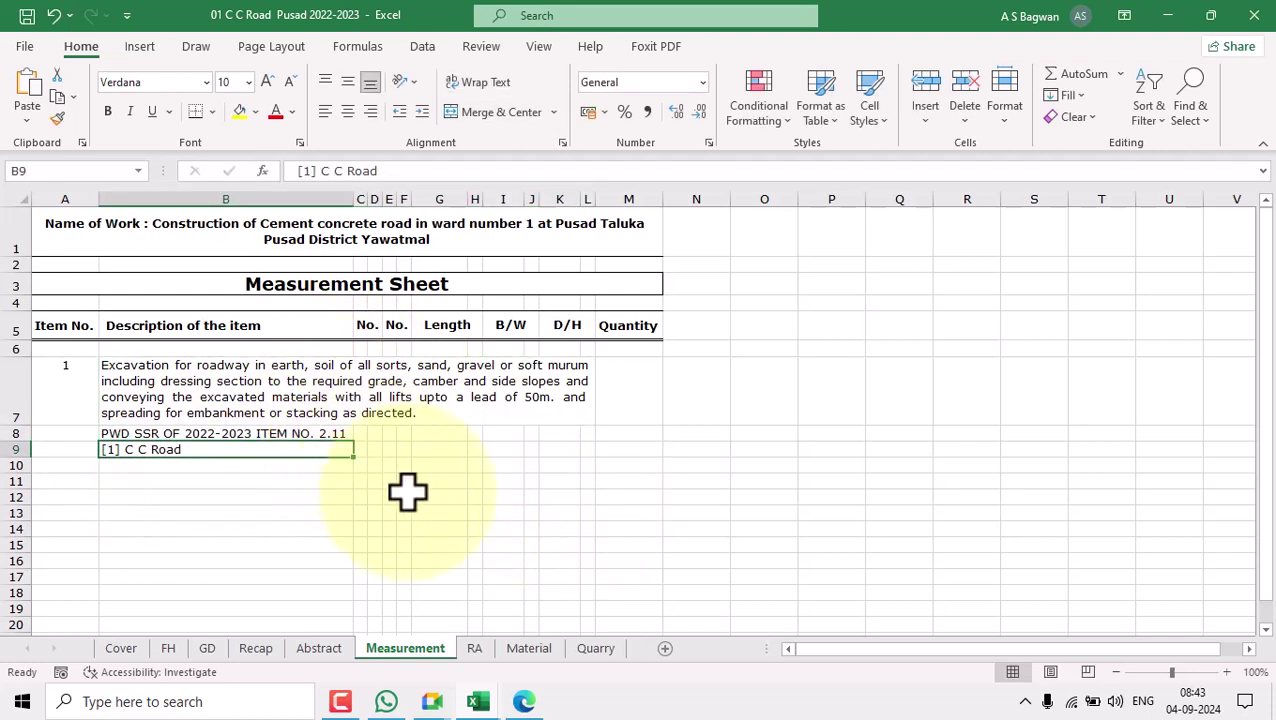
Enter 1 in cell C9 and the multiplication sign X in cell D9 of the C C Road line.
click(362, 449)
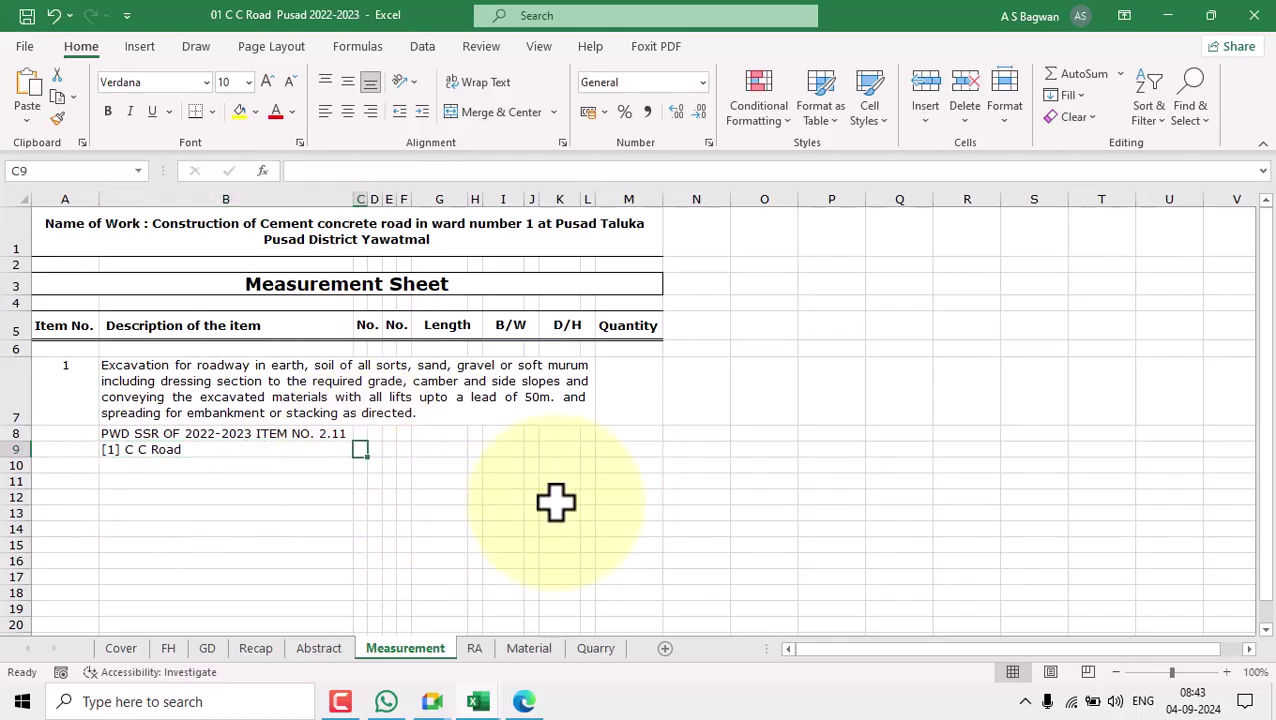
text(1)
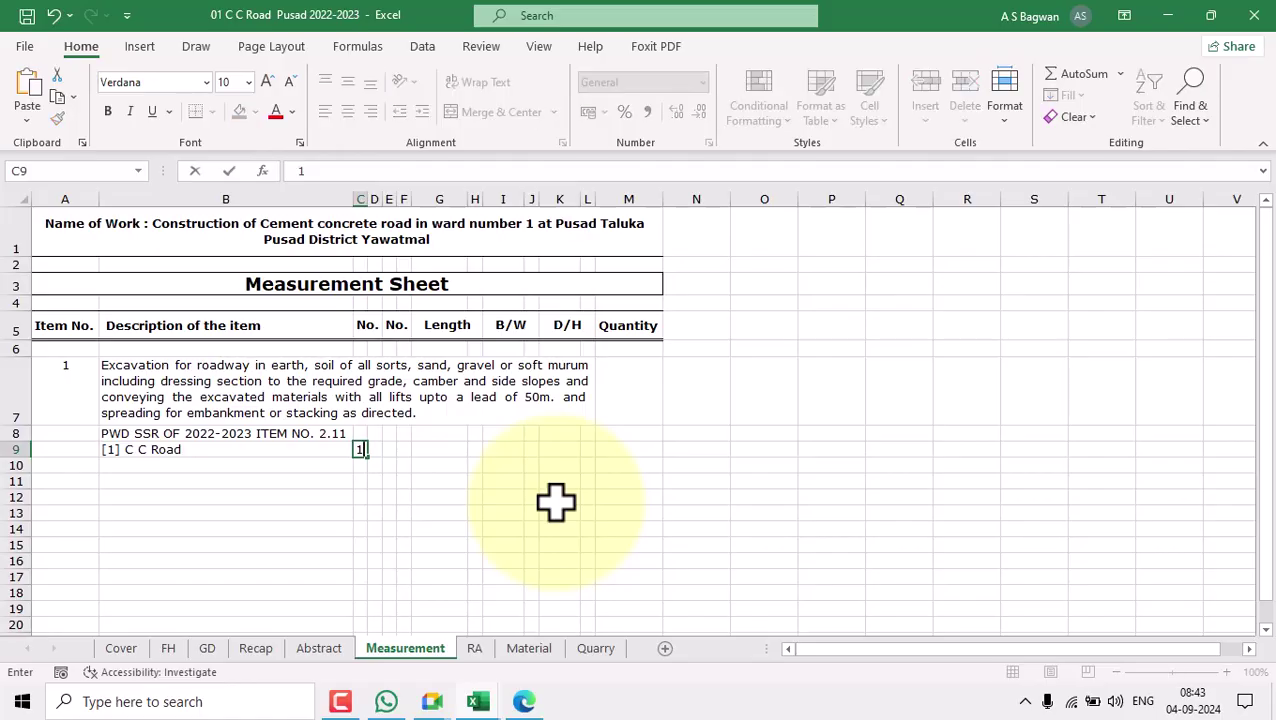
key(Tab)
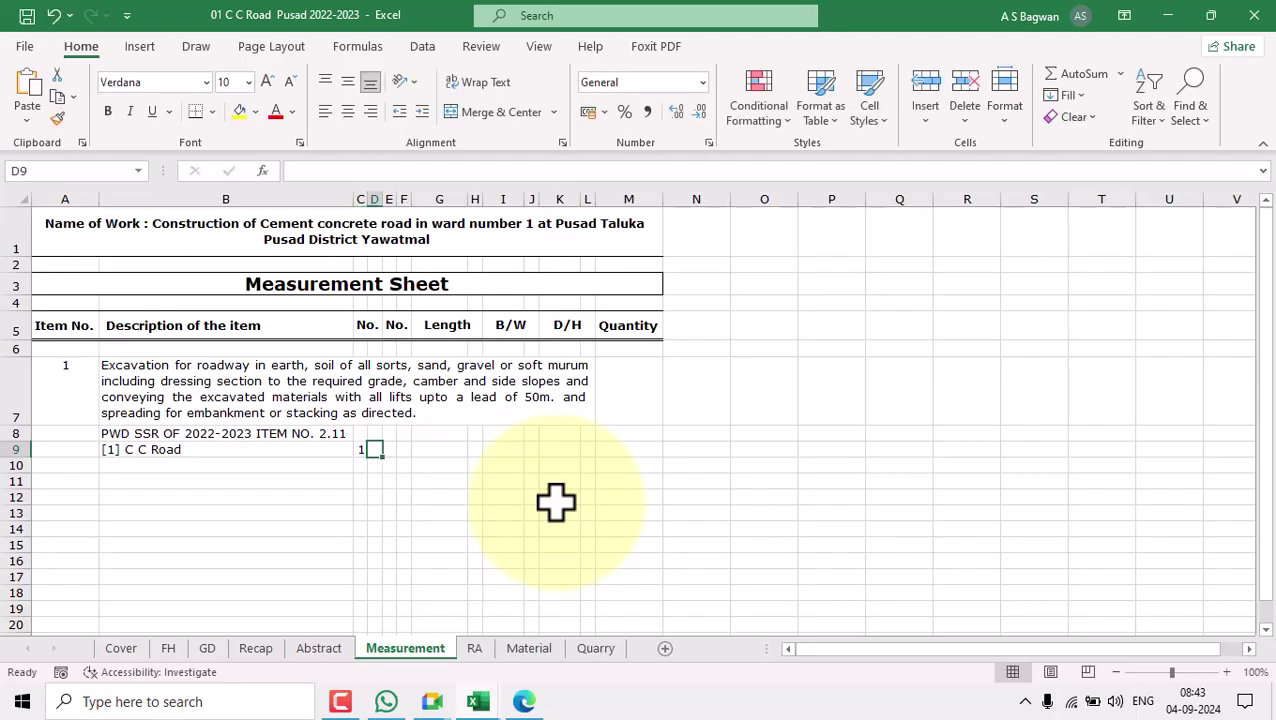
text(X)
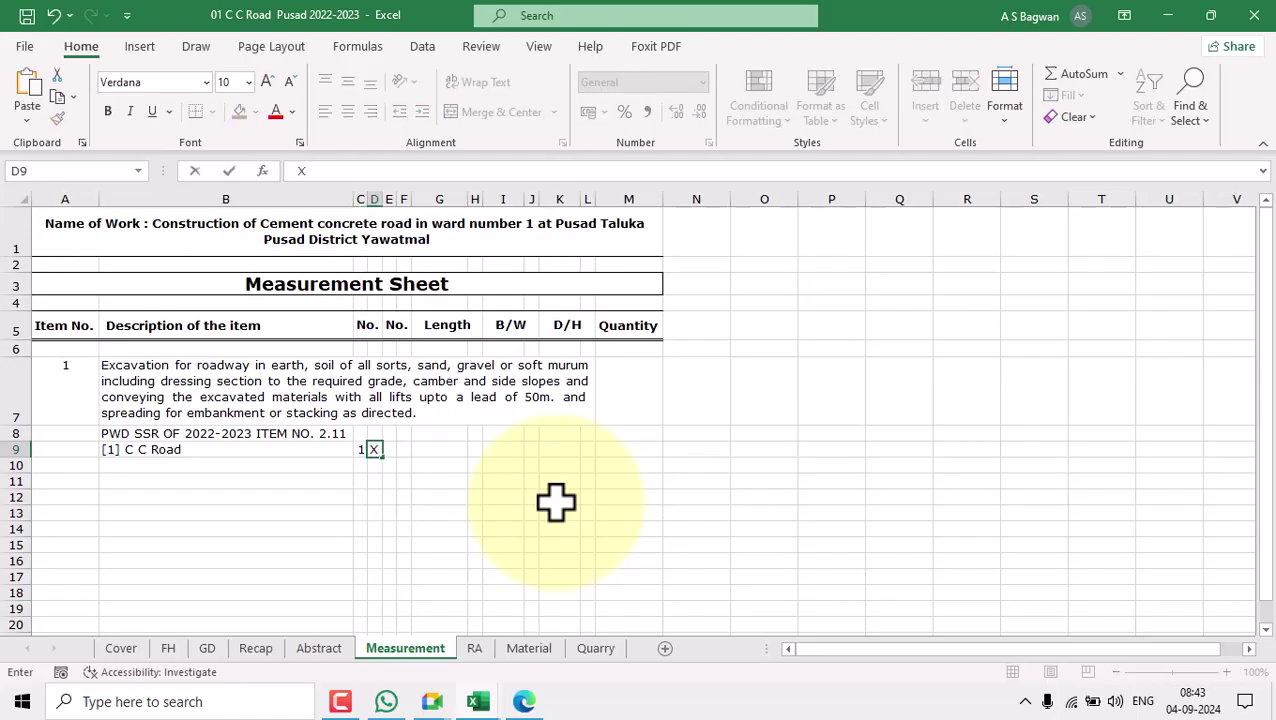
key(Tab)
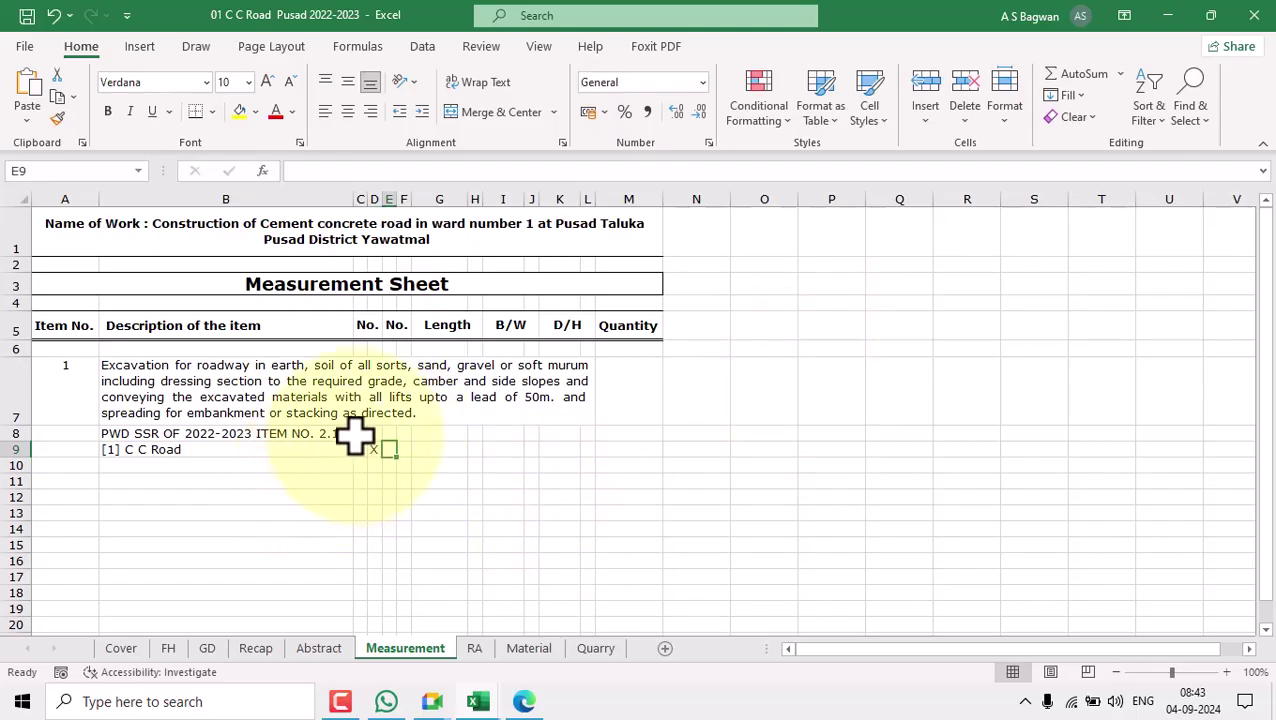
Copy the number and X from C9:D9 into E9:F9 and into the Length cells G9:H9.
drag(358, 449, 372, 449)
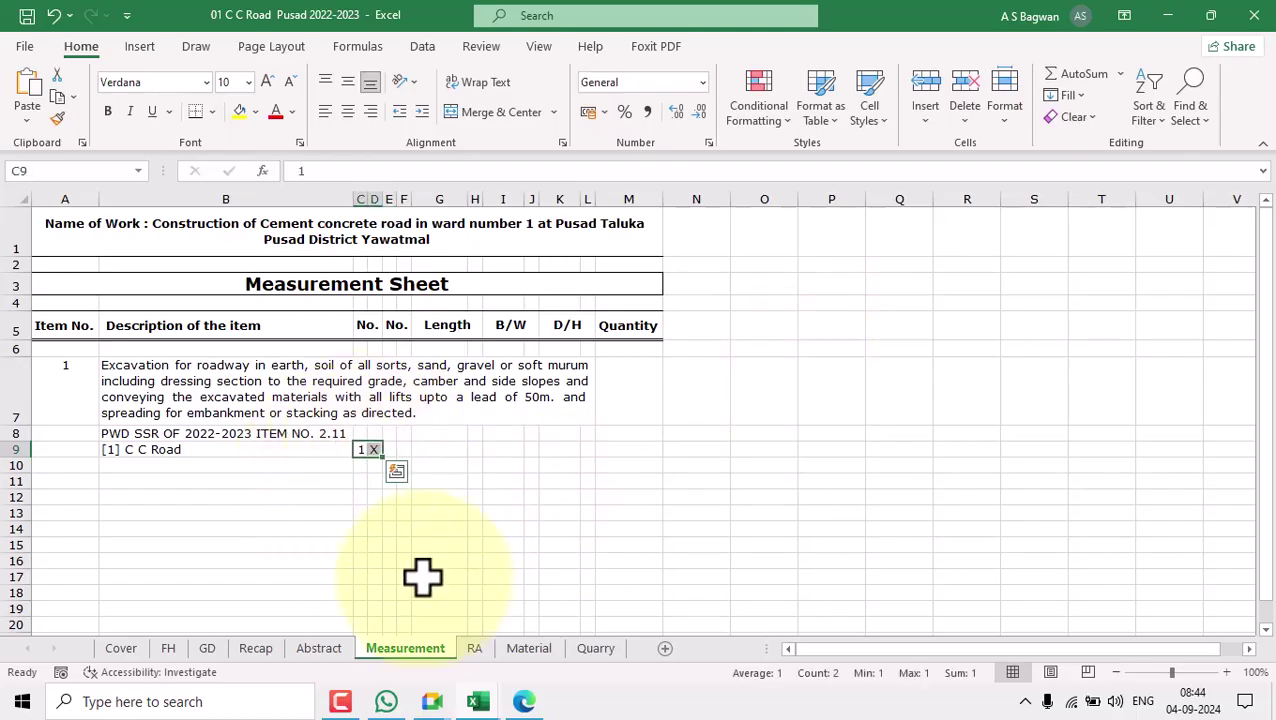
key(ctrl+c)
click(390, 452)
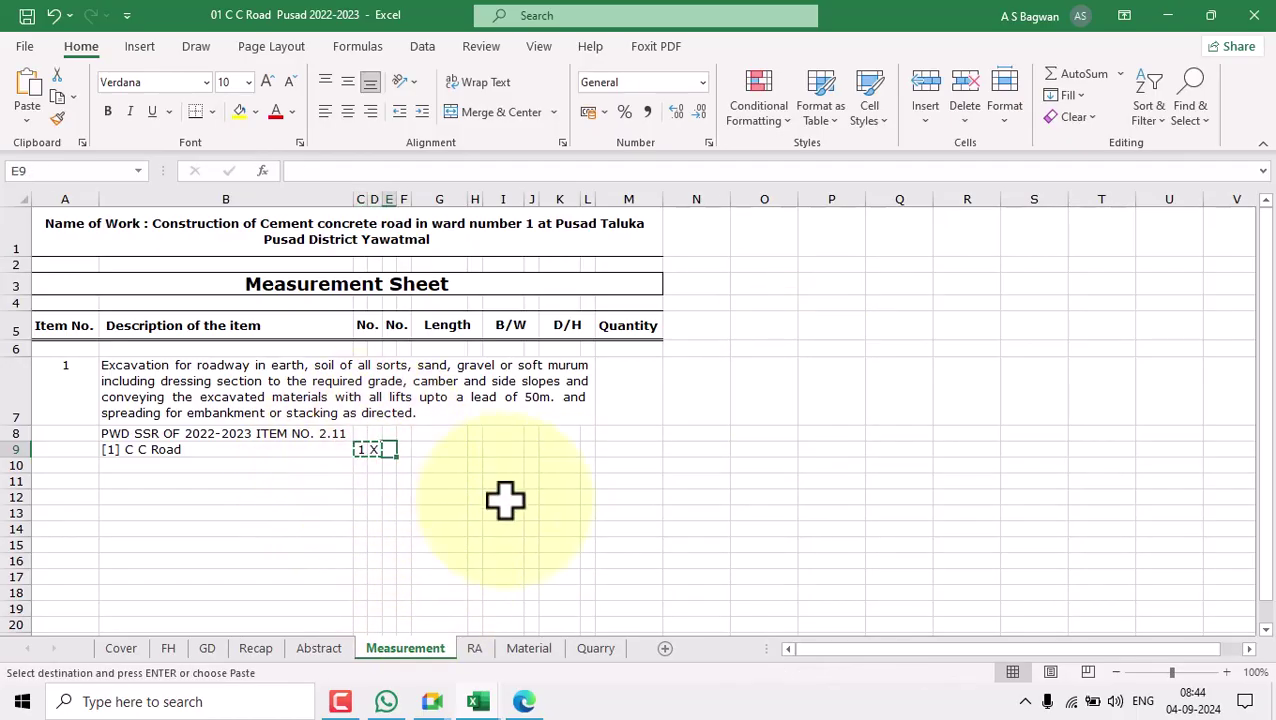
key(ctrl+v)
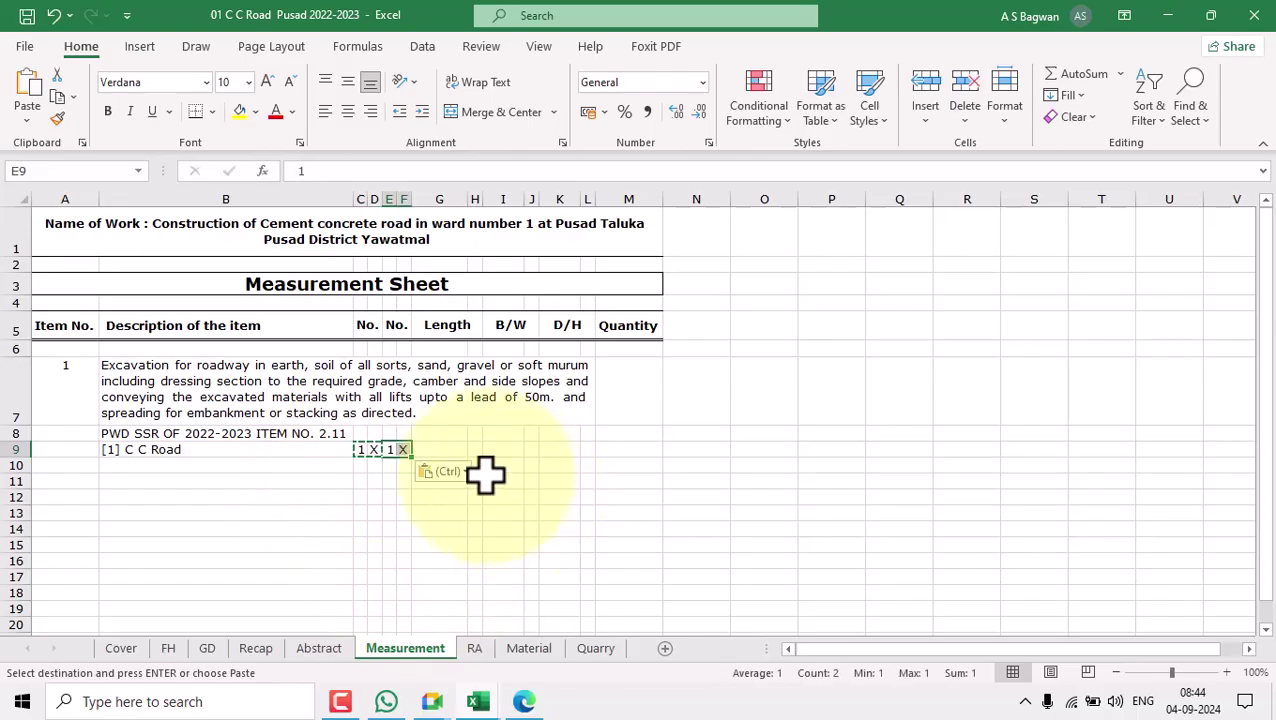
click(448, 447)
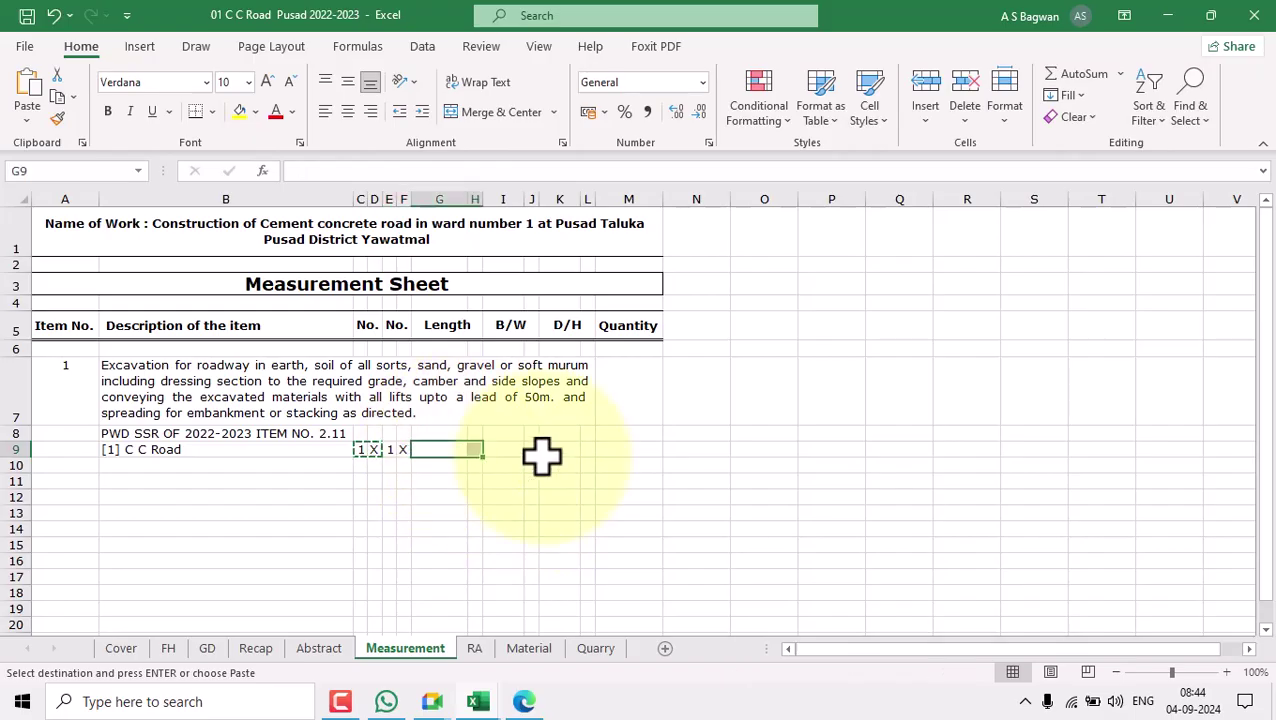
key(ctrl+v)
key(Escape)
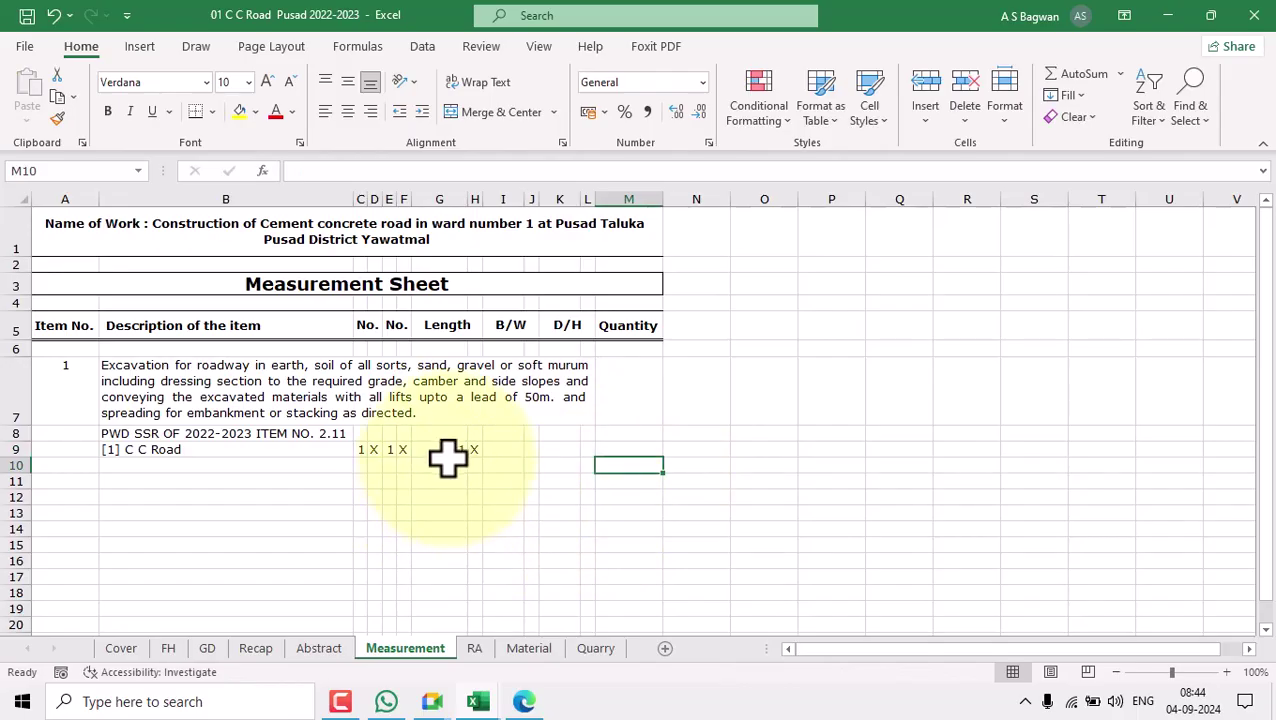
Format the Length value in cell G9 to show three decimal places.
click(447, 325)
click(455, 450)
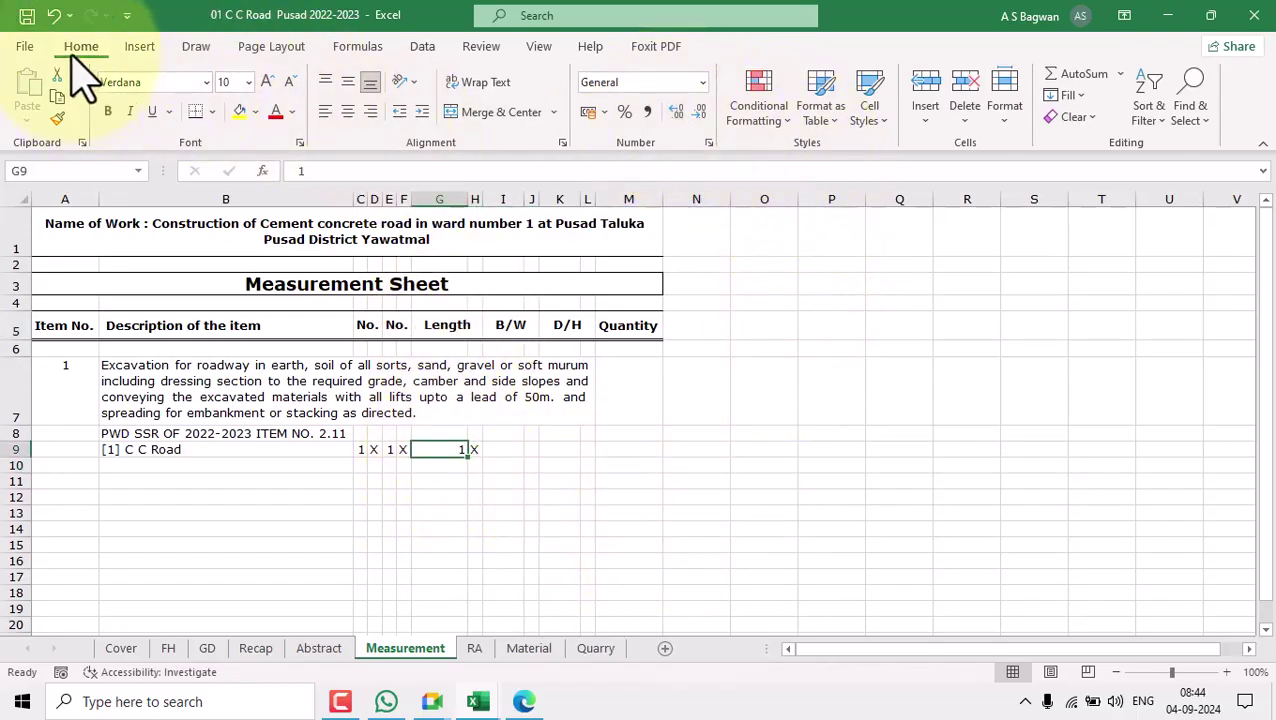
click(679, 114)
click(679, 114)
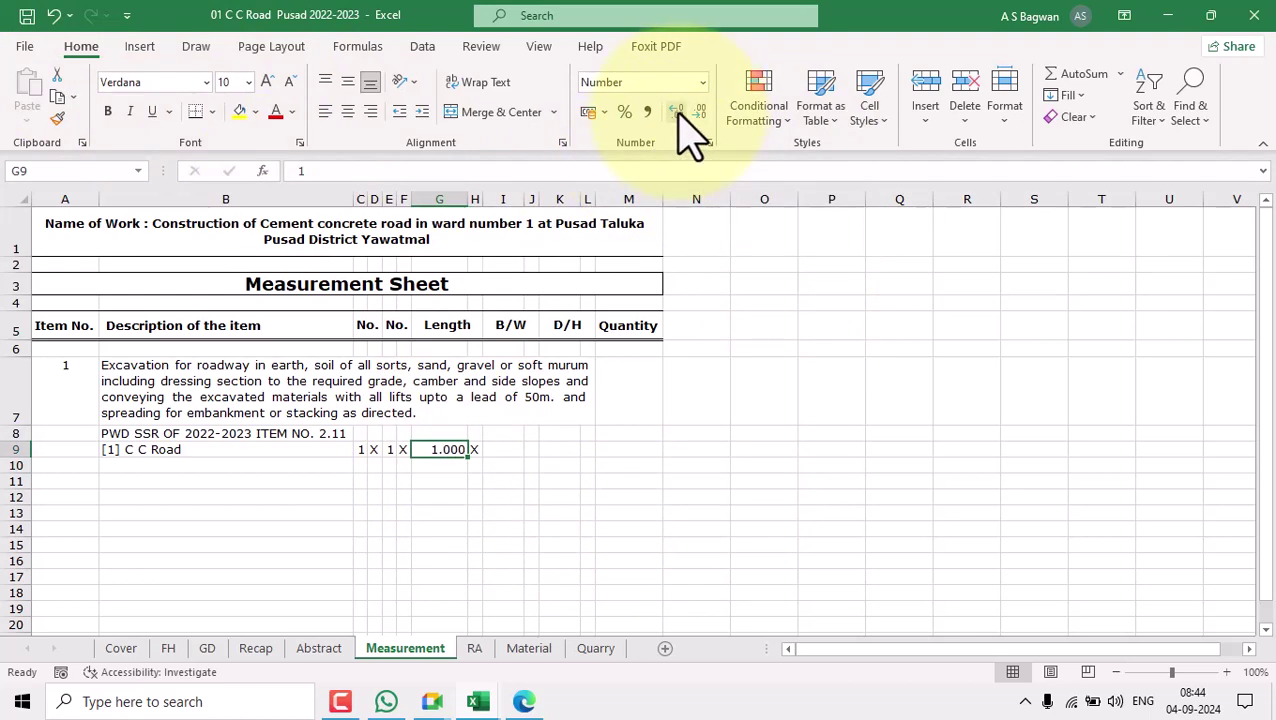
click(512, 528)
Copy the formatted length and X from G9:H9 into the B/W cells I9:J9 and the D/H cells K9:L9.
drag(456, 447, 474, 449)
key(ctrl+c)
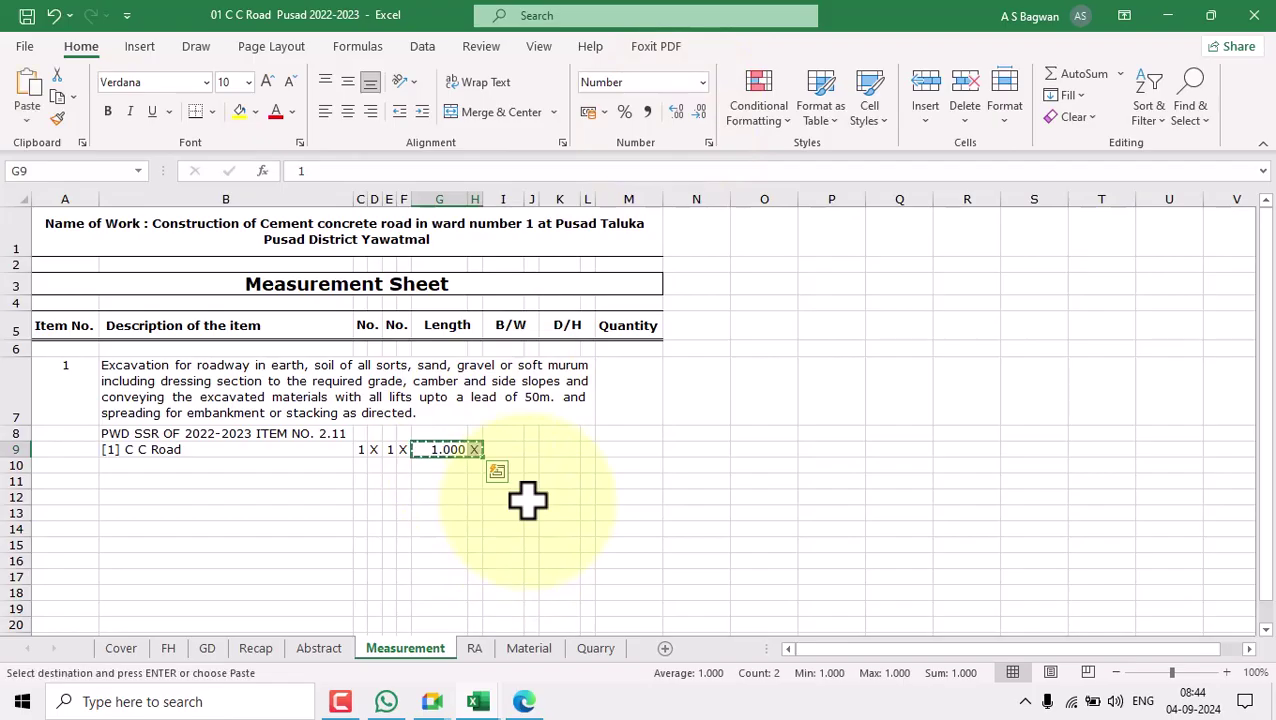
click(513, 452)
key(ctrl+v)
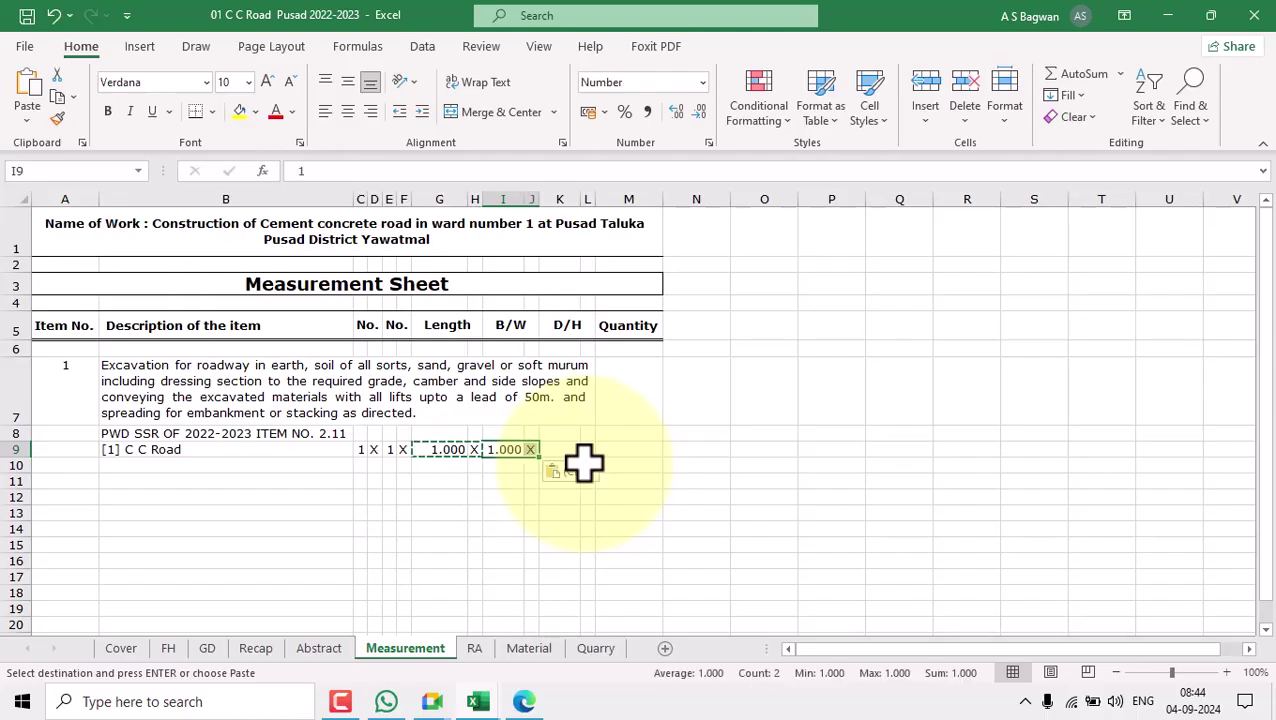
click(565, 450)
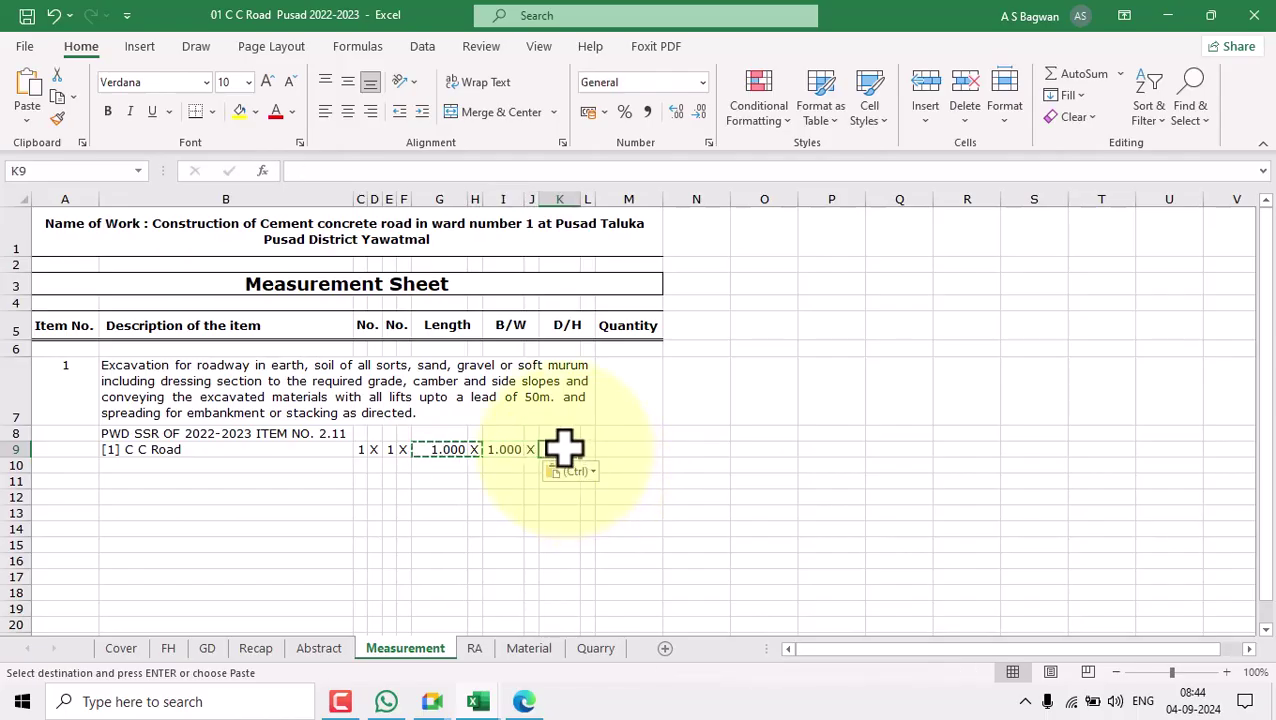
key(ctrl+v)
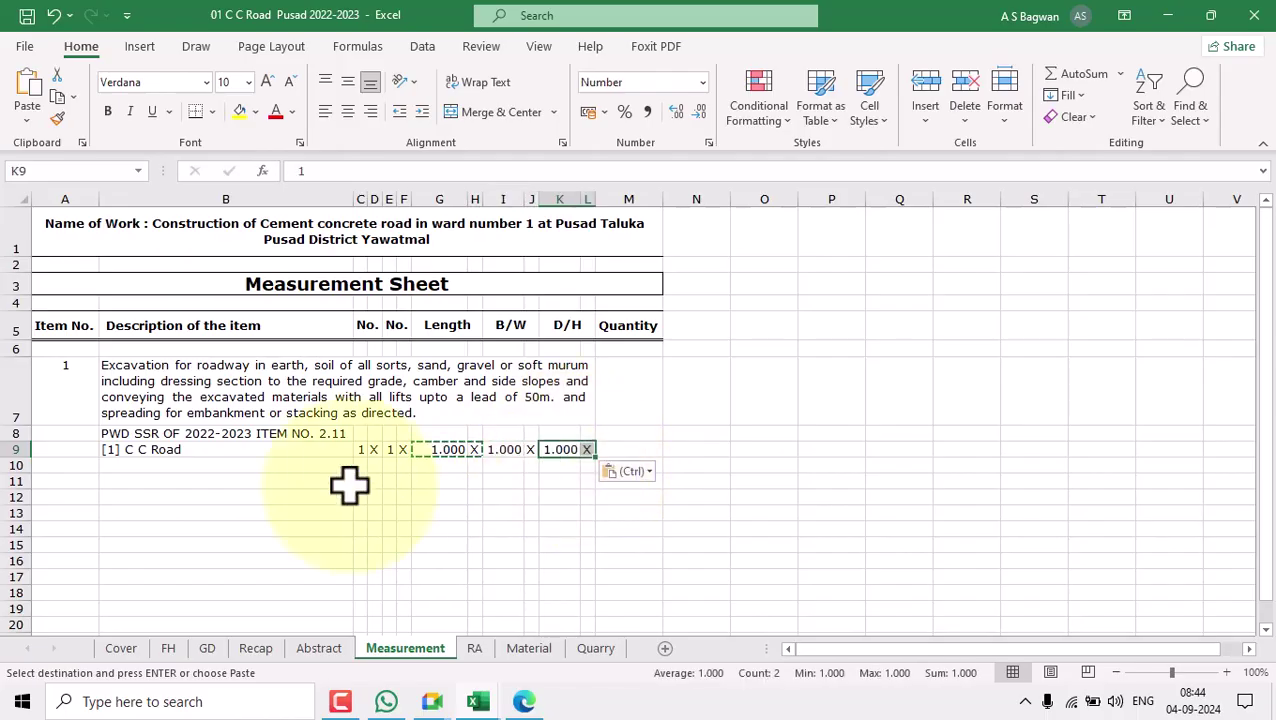
Enter a Length of 100 in cell G9 and a B/W of 4 in cell I9 of the C C Road line.
key(Escape)
click(470, 543)
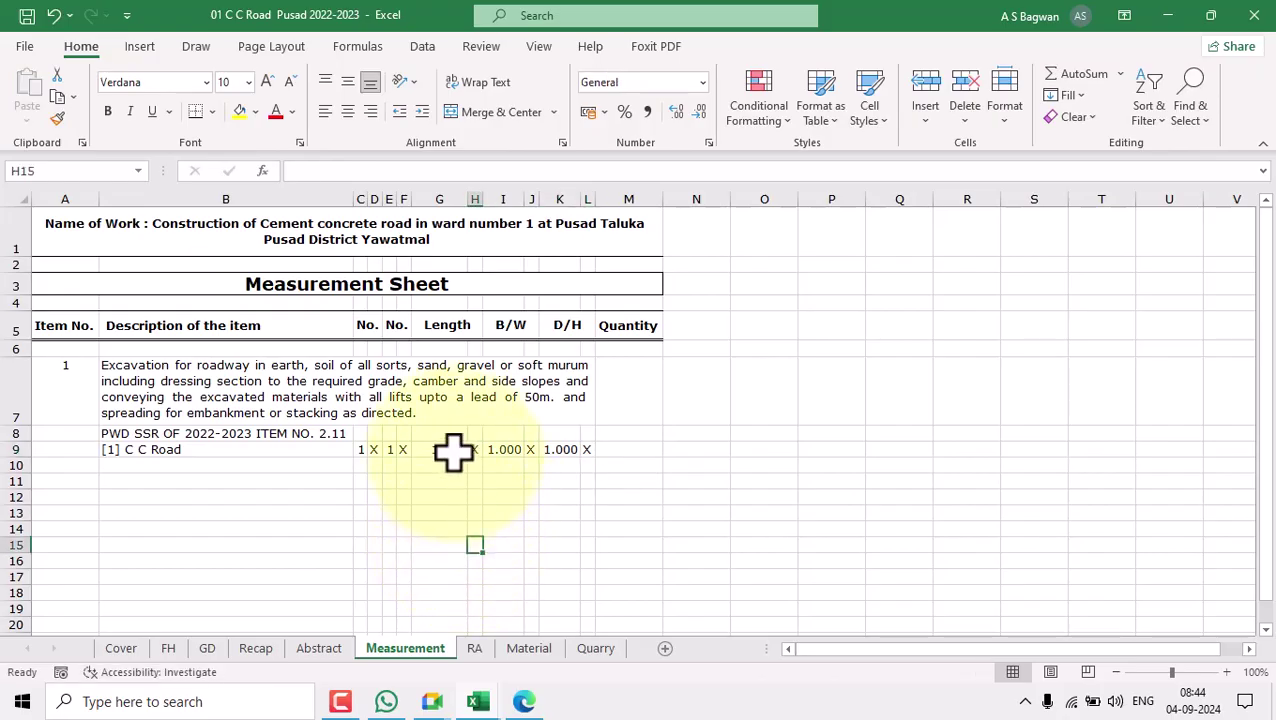
click(452, 451)
text(100)
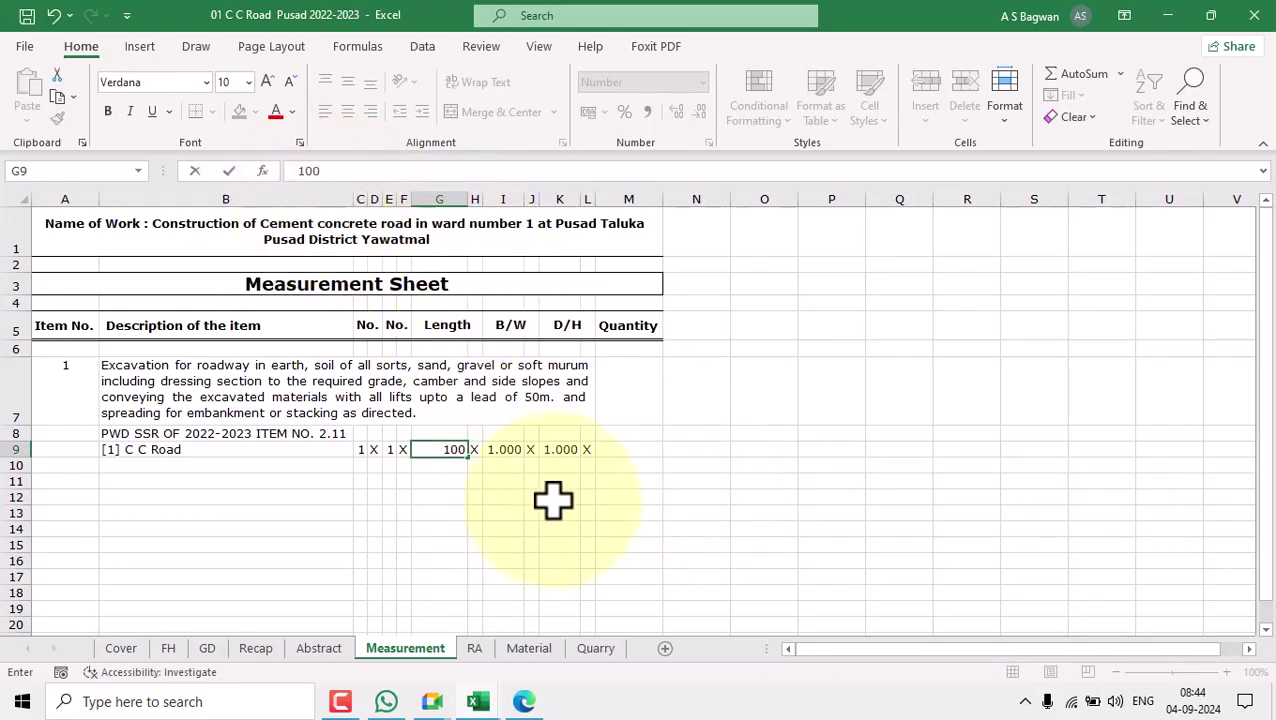
key(Tab)
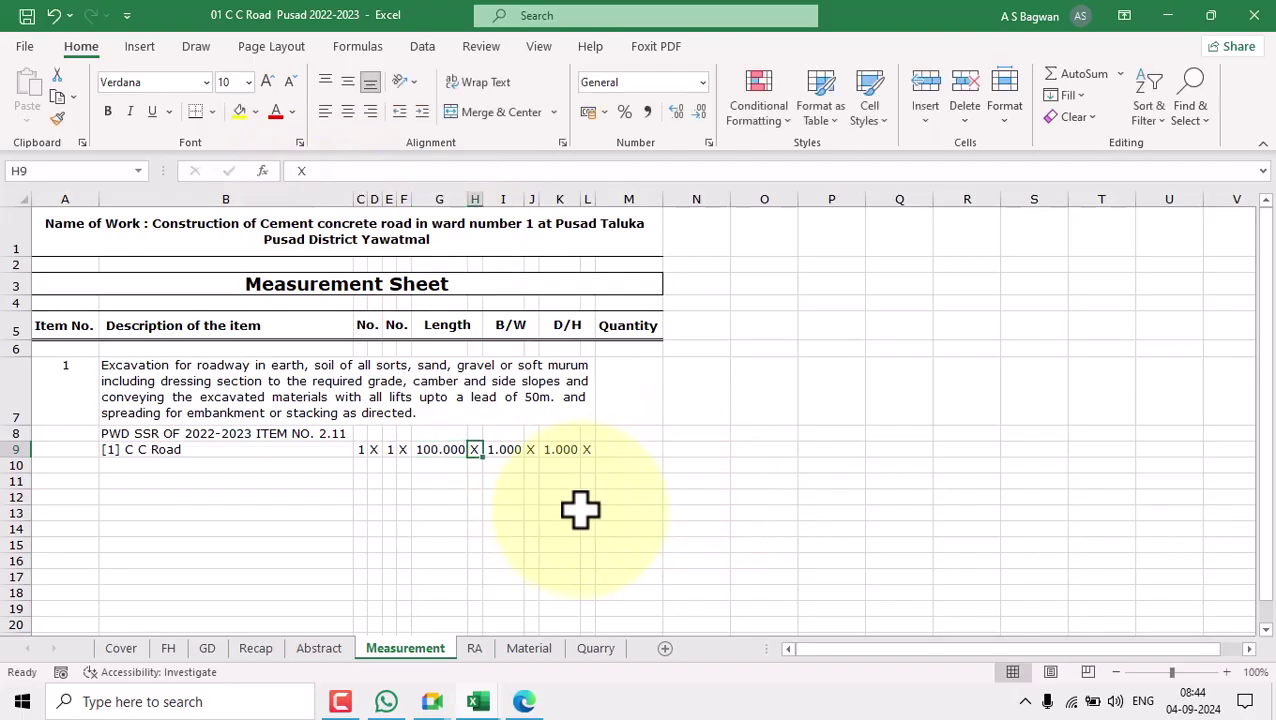
key(Tab)
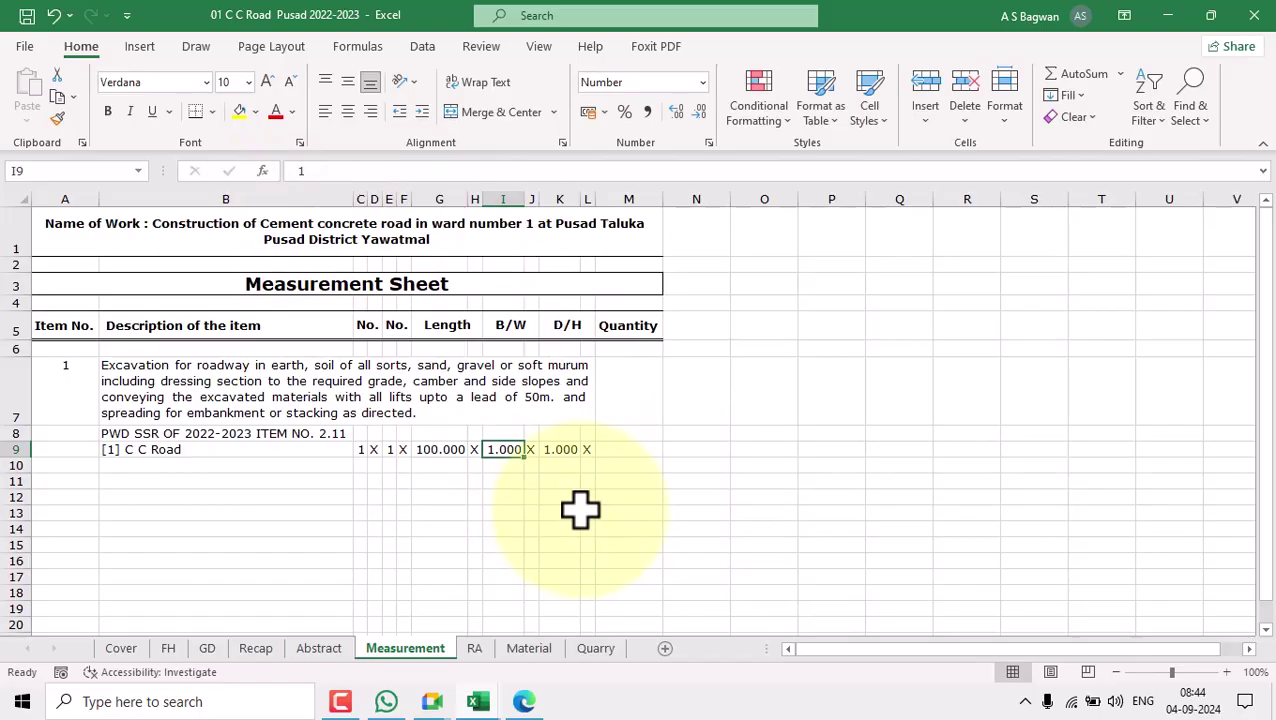
text(4)
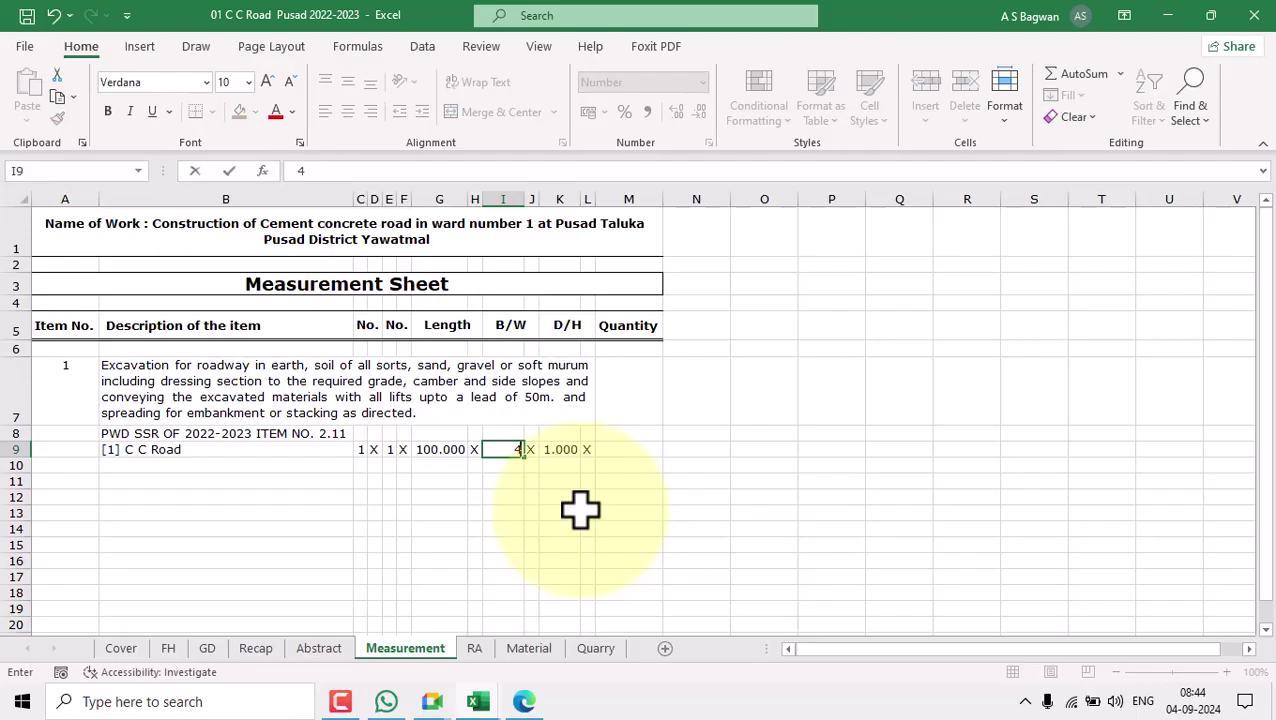
key(Tab)
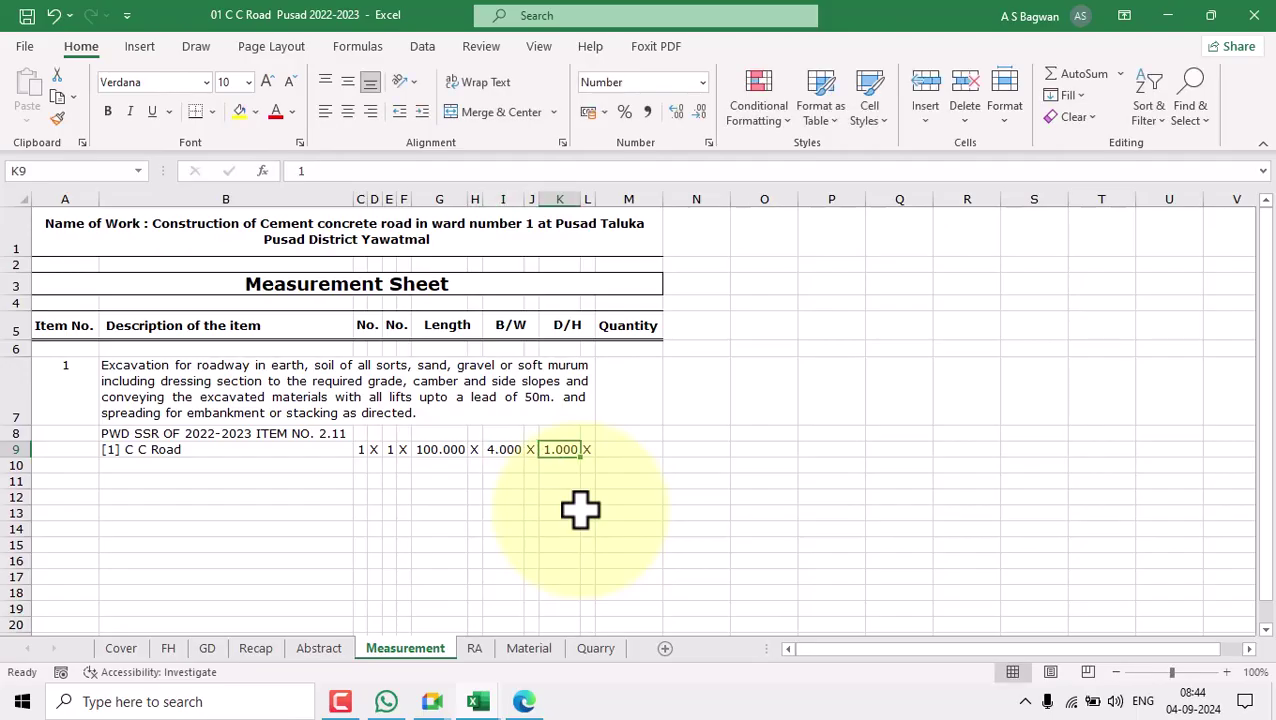
Enter a D/H of 0.3 in cell K9 and replace the X in cell L9 with an equals sign.
text(0.3)
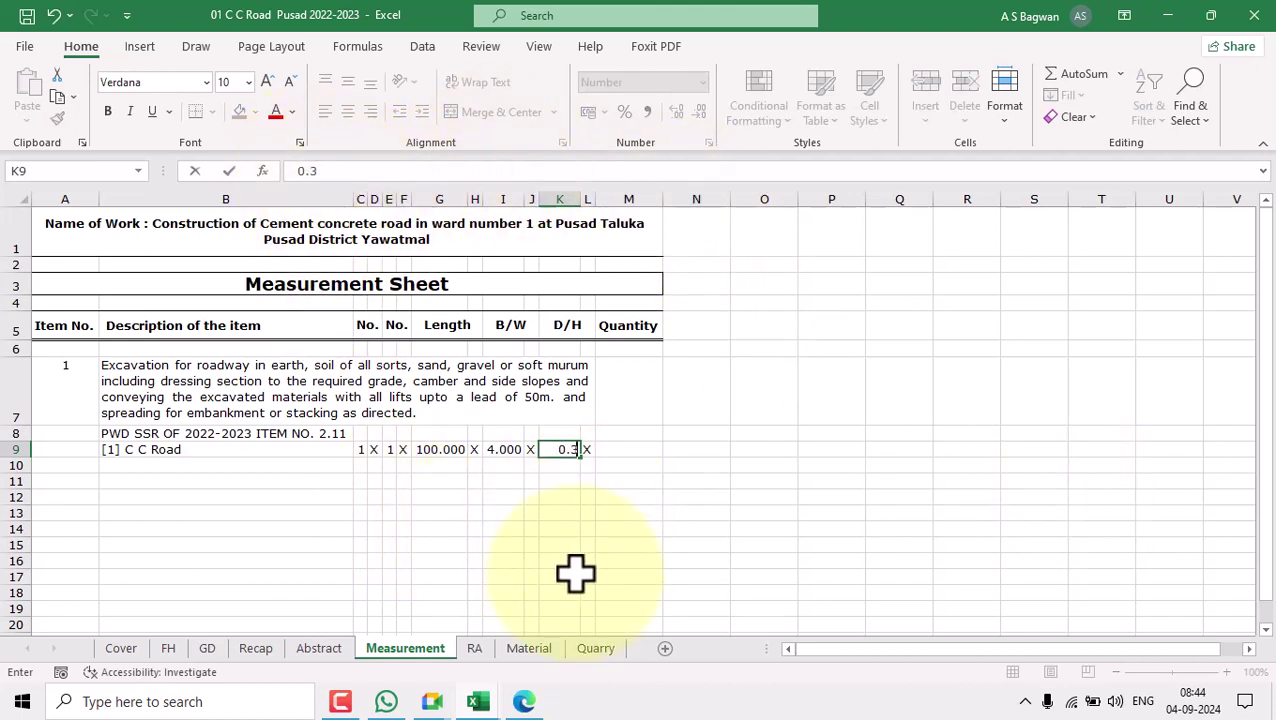
key(Tab)
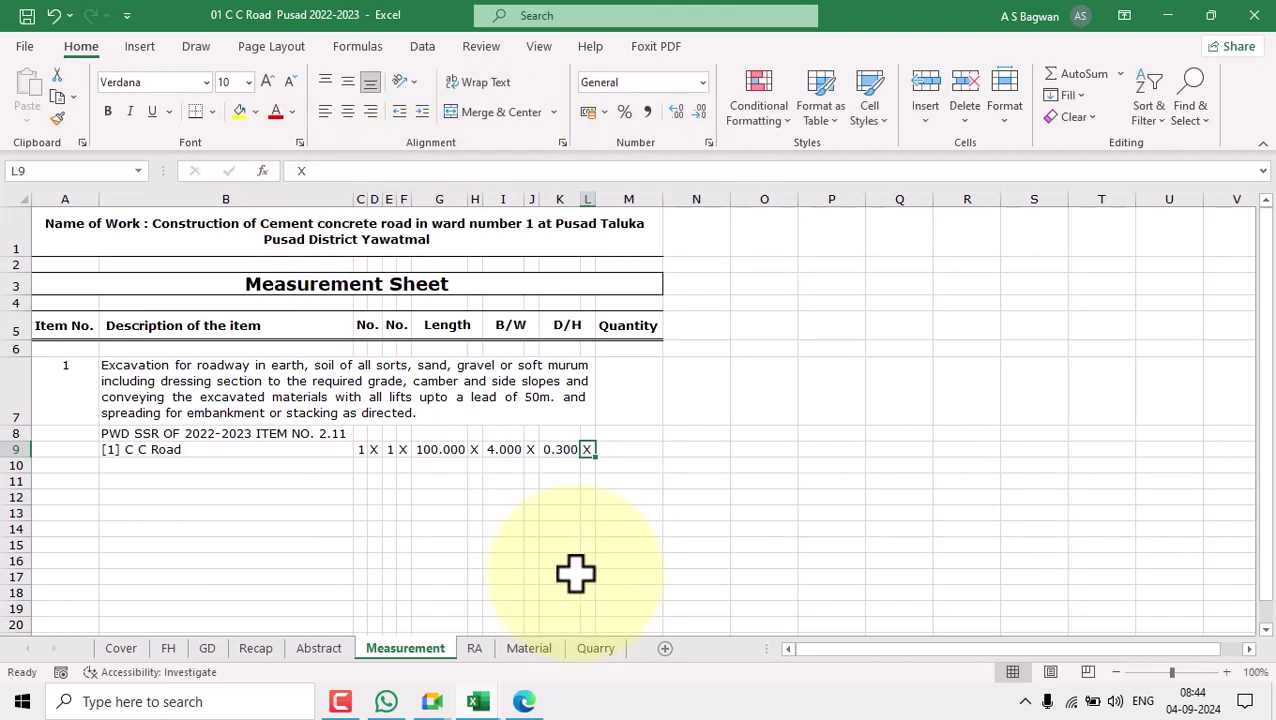
text(=)
key(Tab)
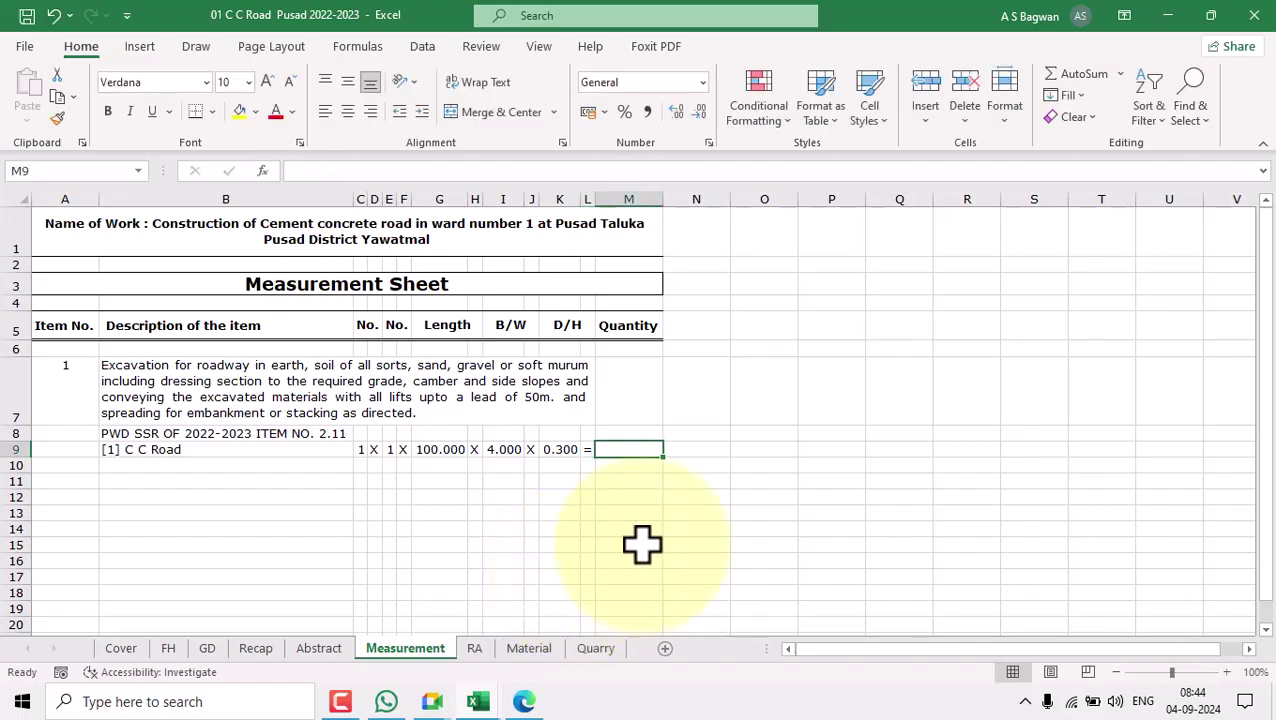
click(452, 450)
click(512, 449)
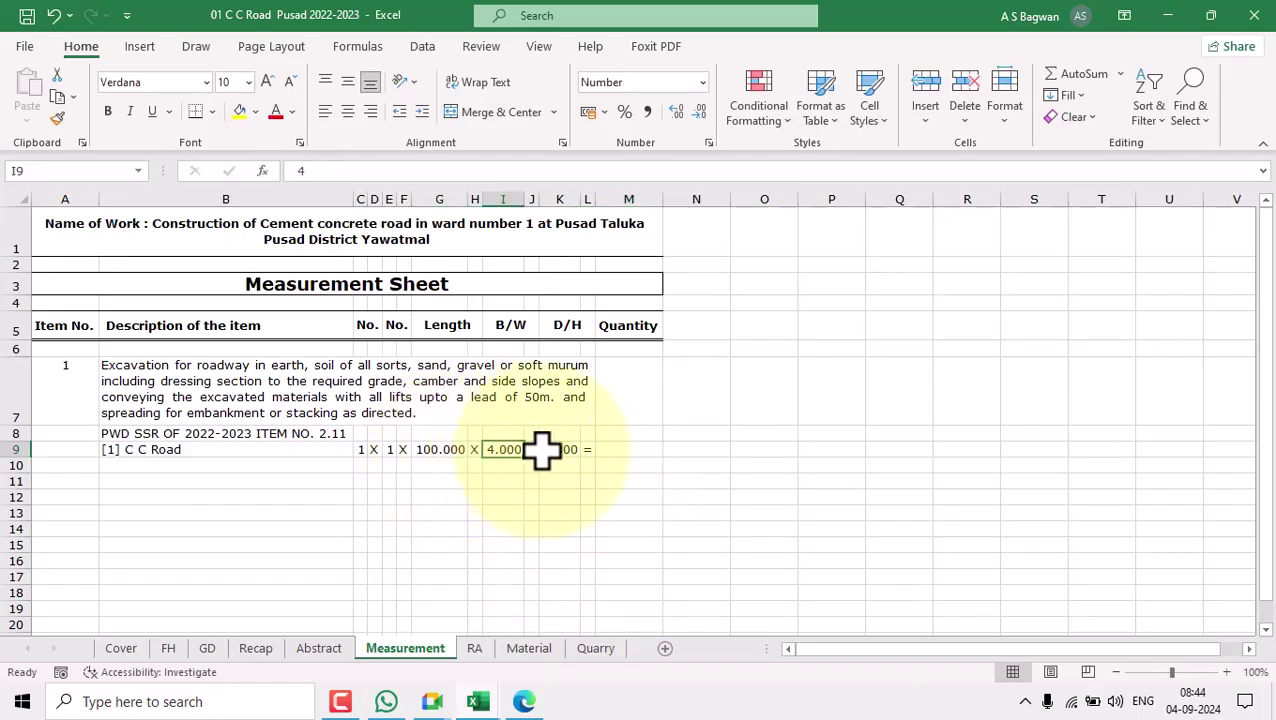
click(560, 449)
click(627, 450)
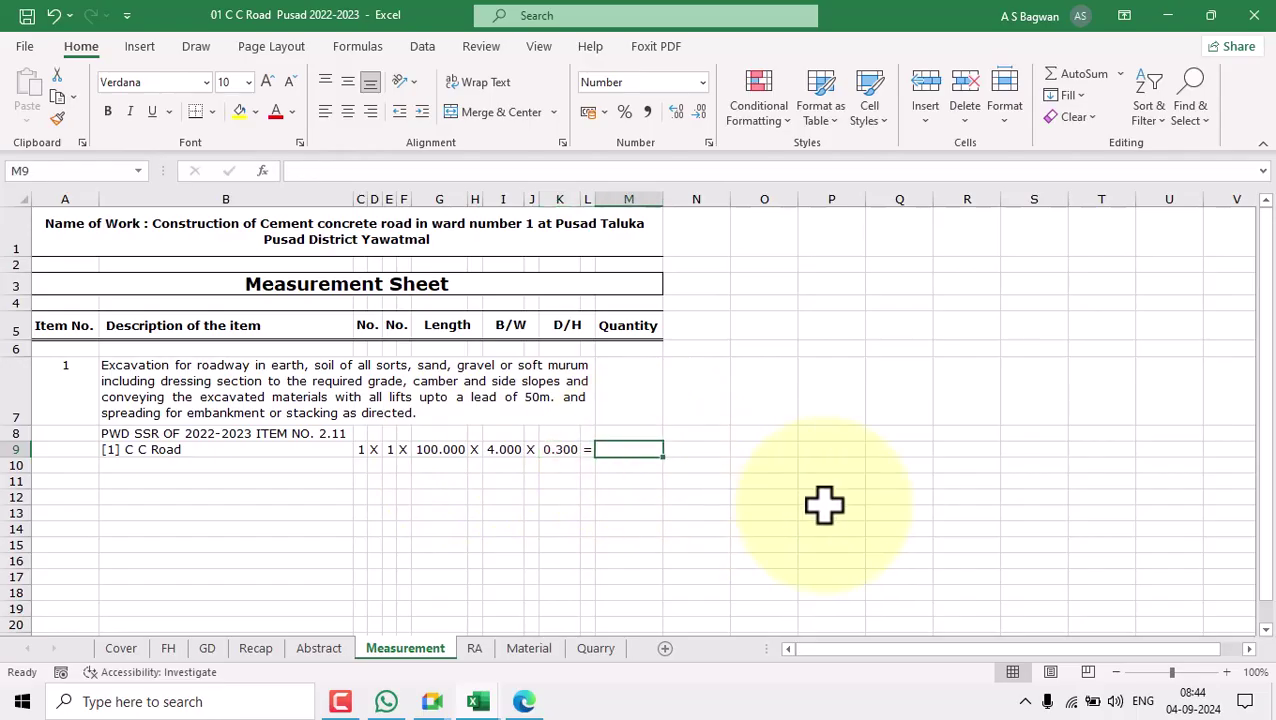
text(=)
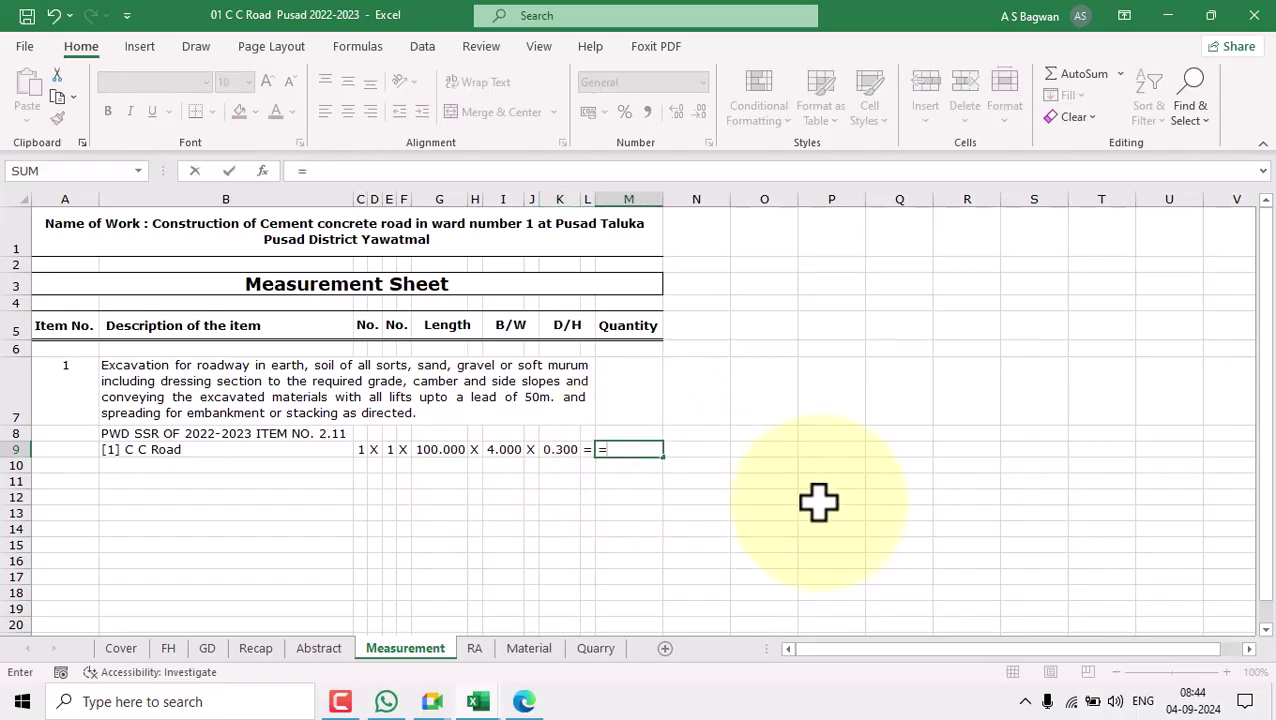
text(pr)
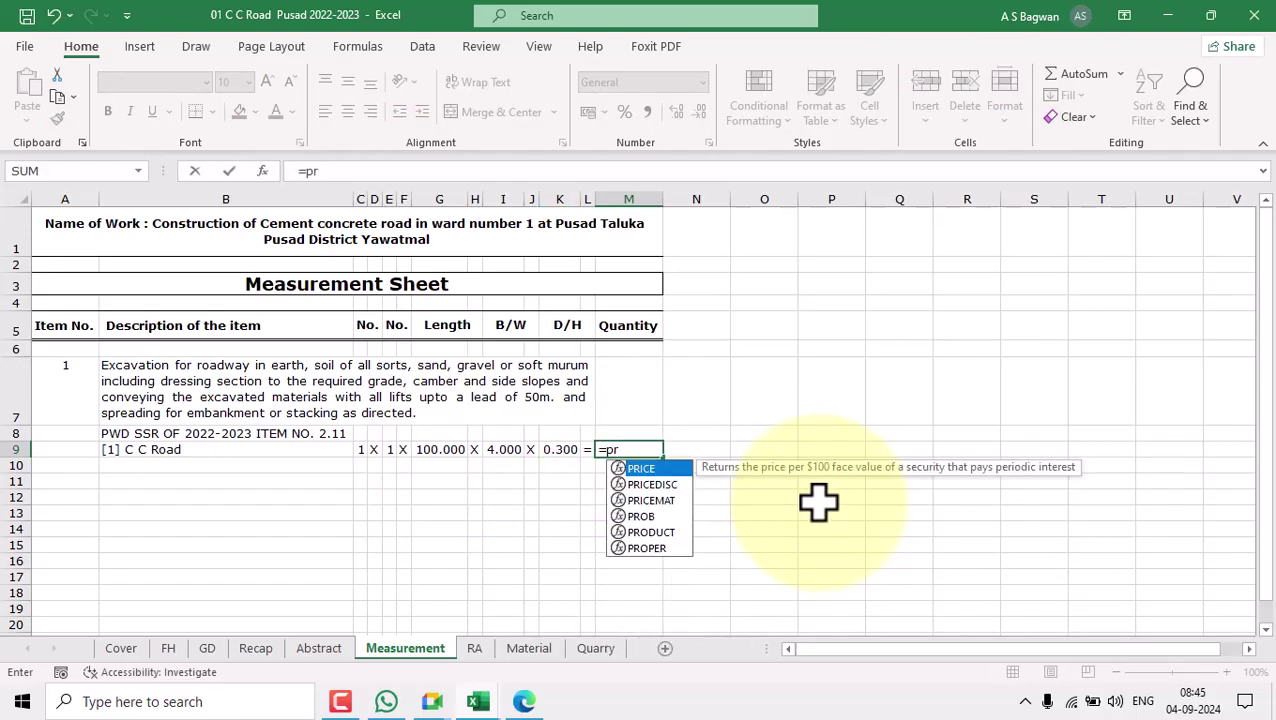
double_click(652, 532)
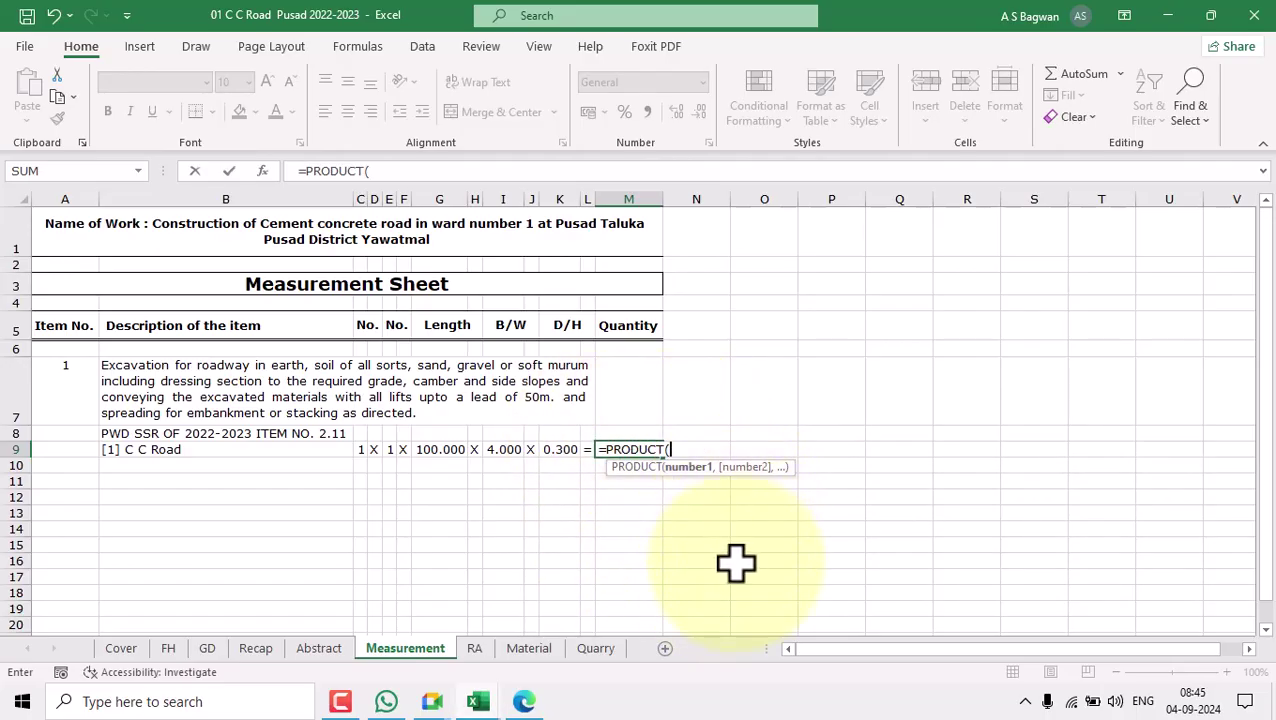
key(Escape)
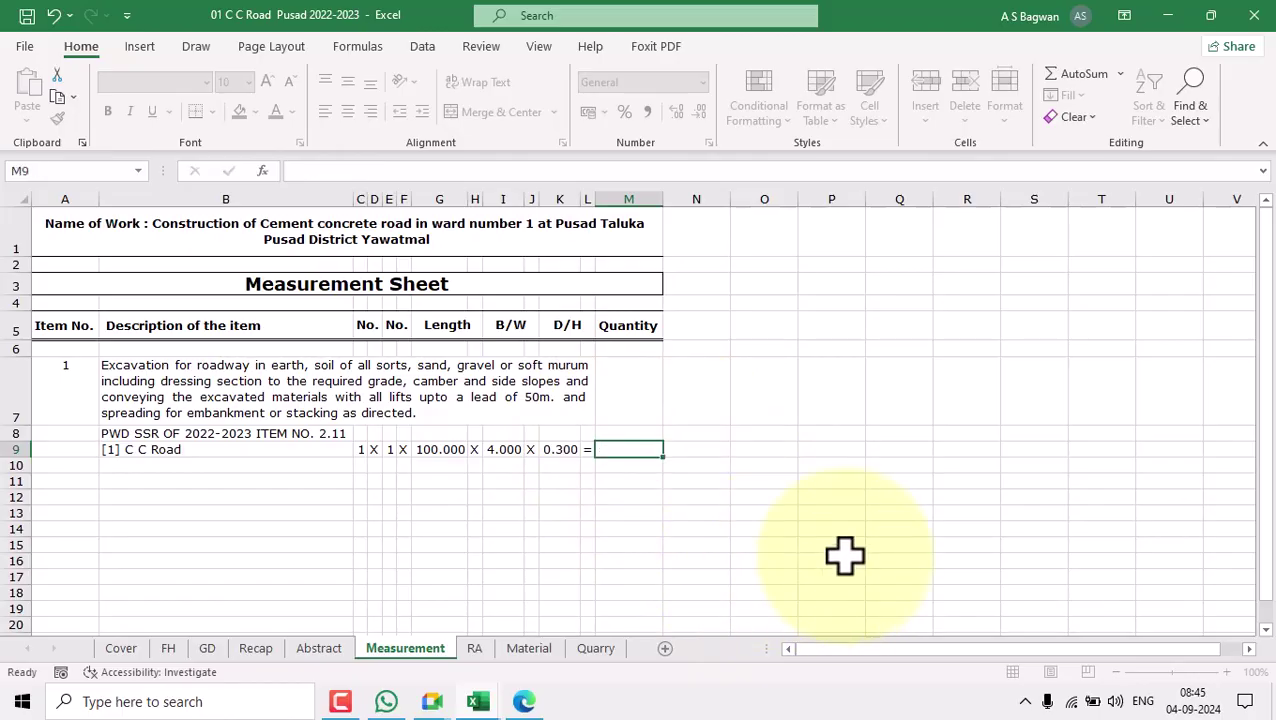
click(640, 513)
click(626, 450)
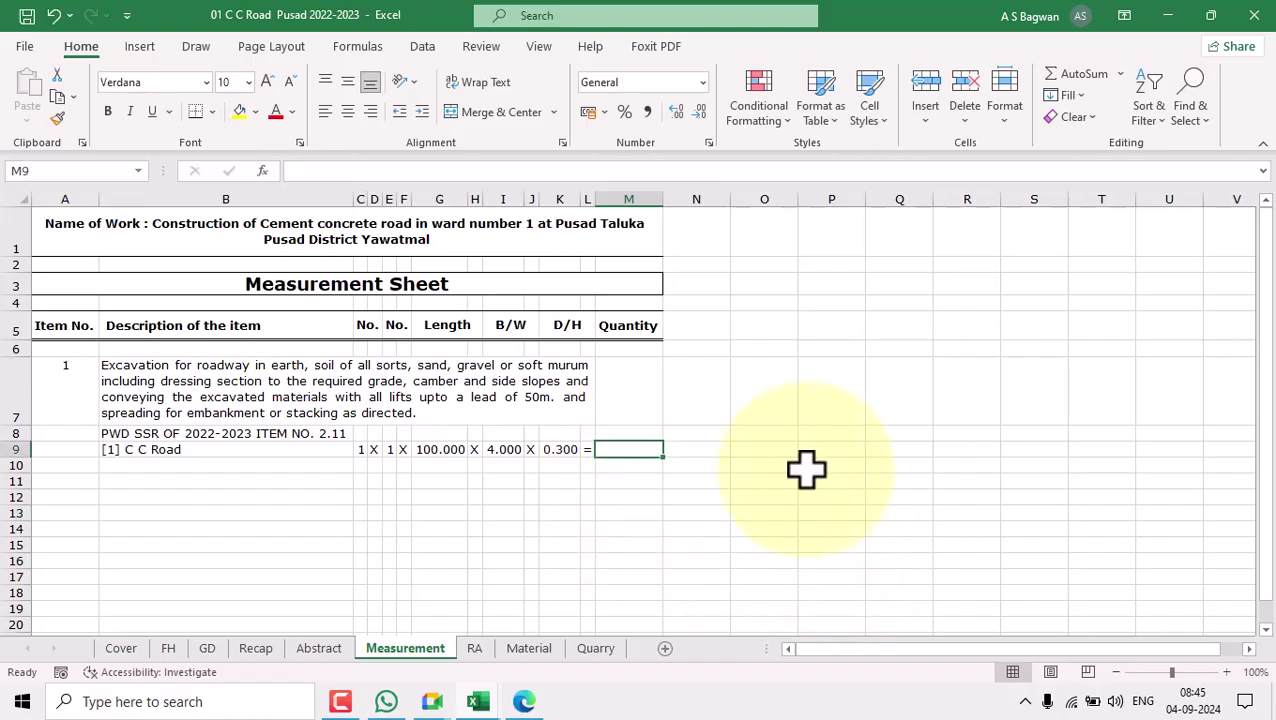
text(=)
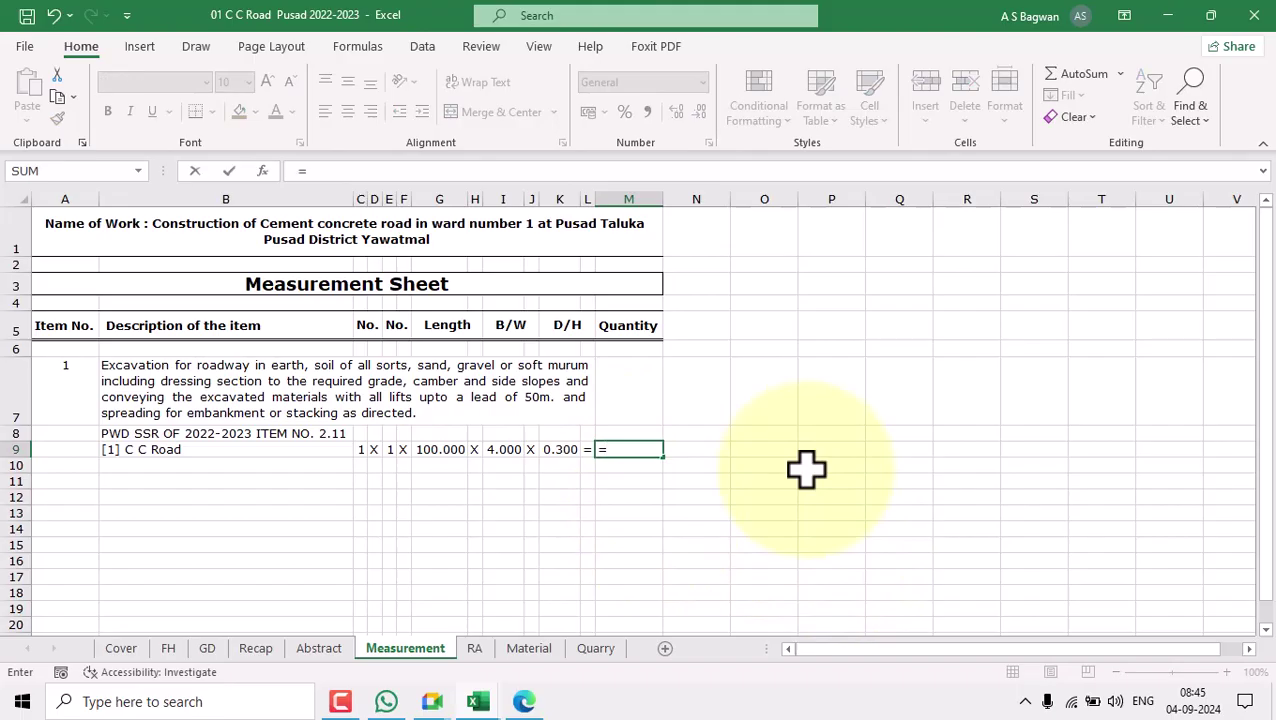
text(pr)
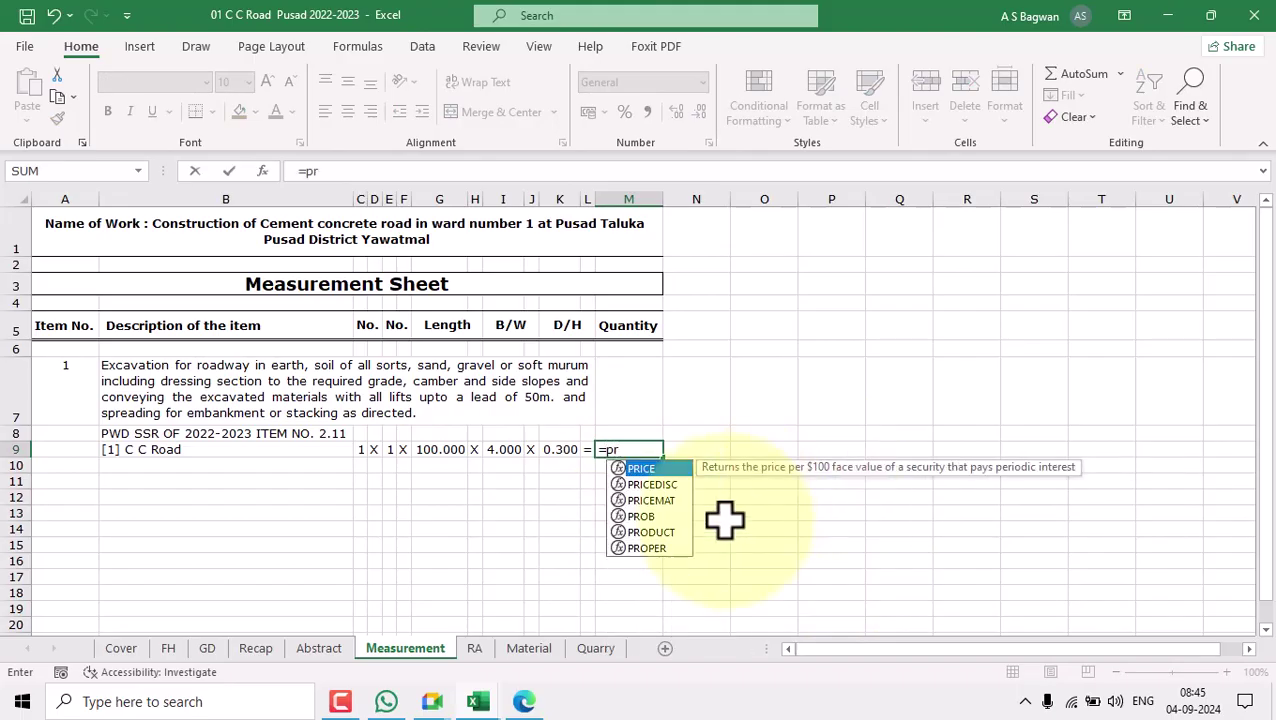
click(650, 532)
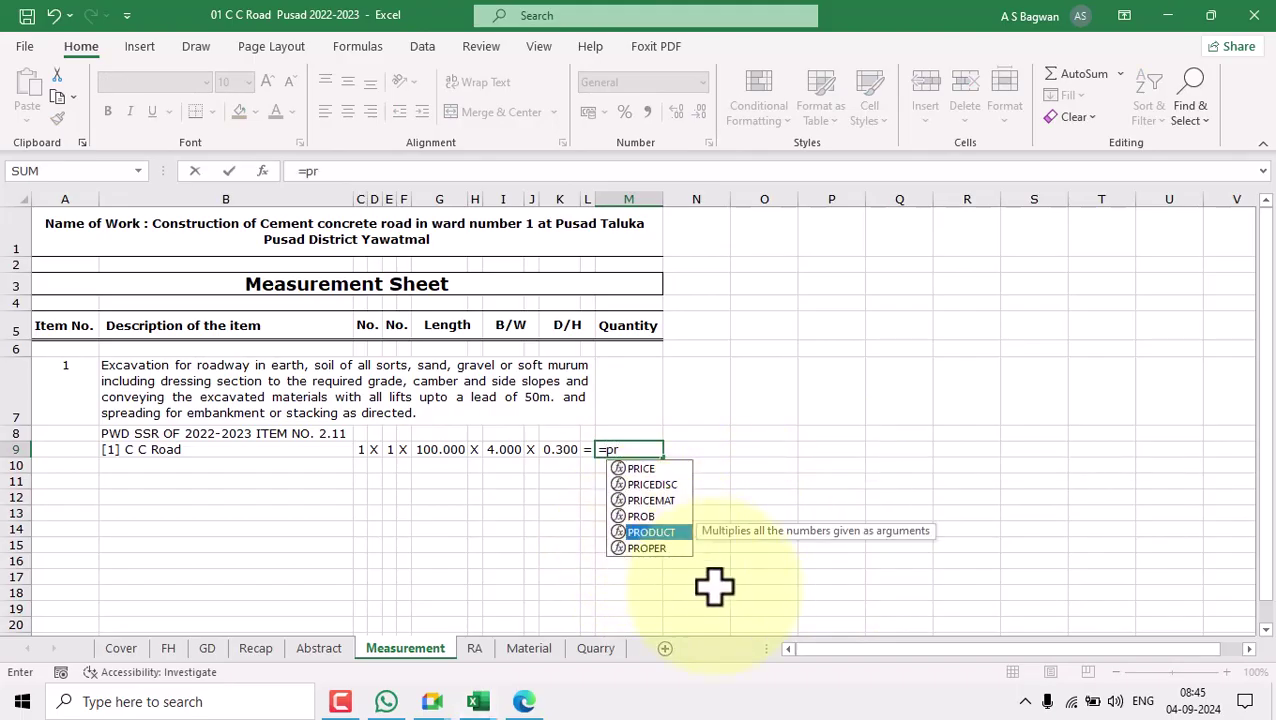
key(Tab)
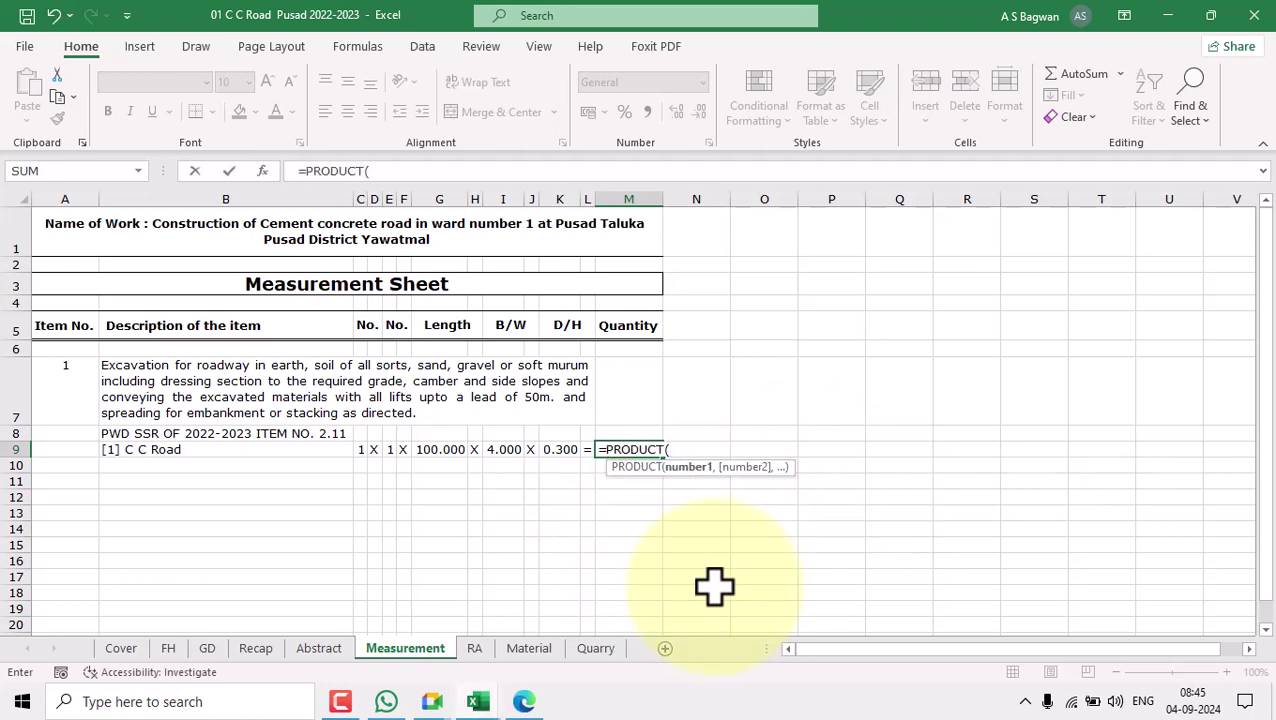
key(Escape)
click(692, 529)
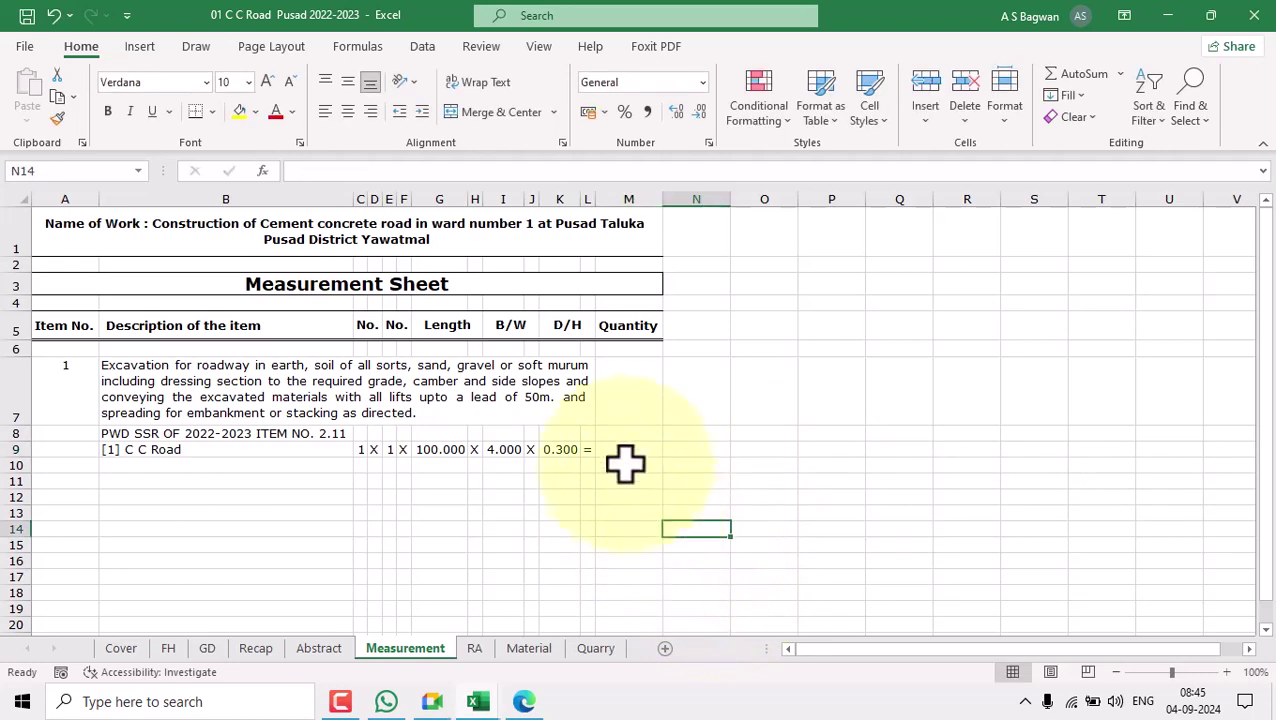
Calculate the C C Road quantity in cell M9 with the formula =PRODUCT(C9:K9).
click(614, 449)
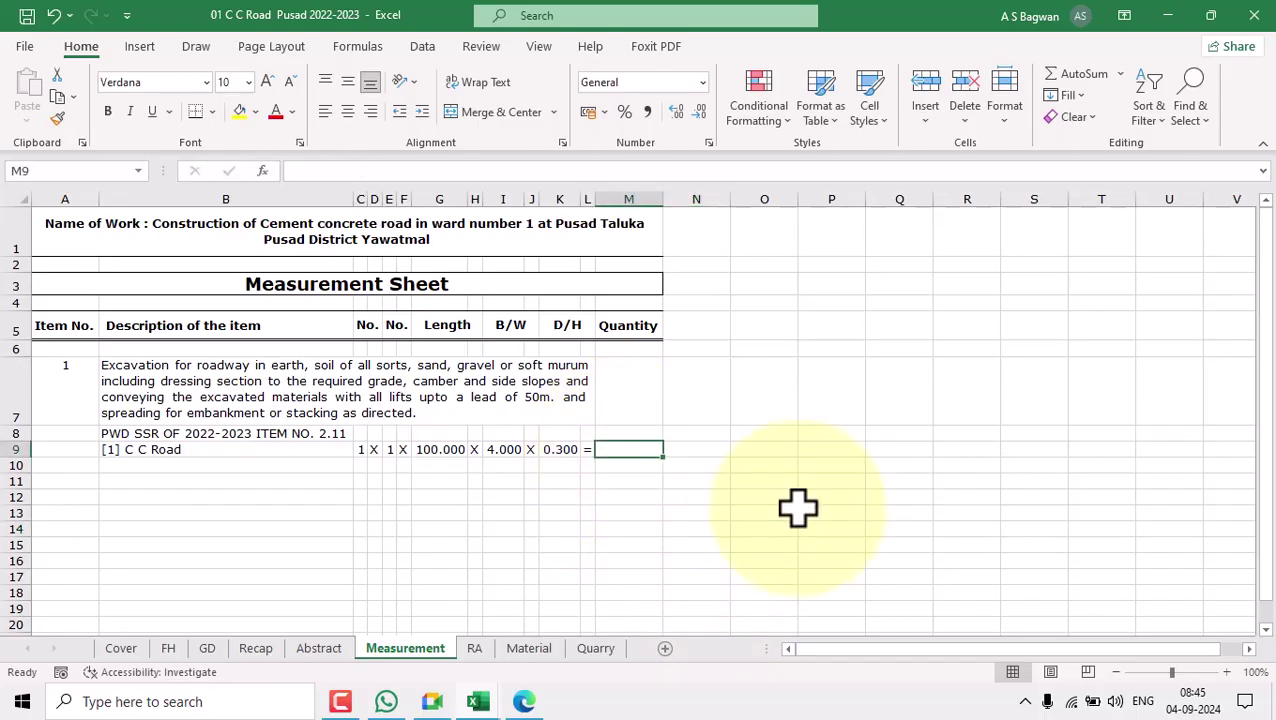
text(=pro)
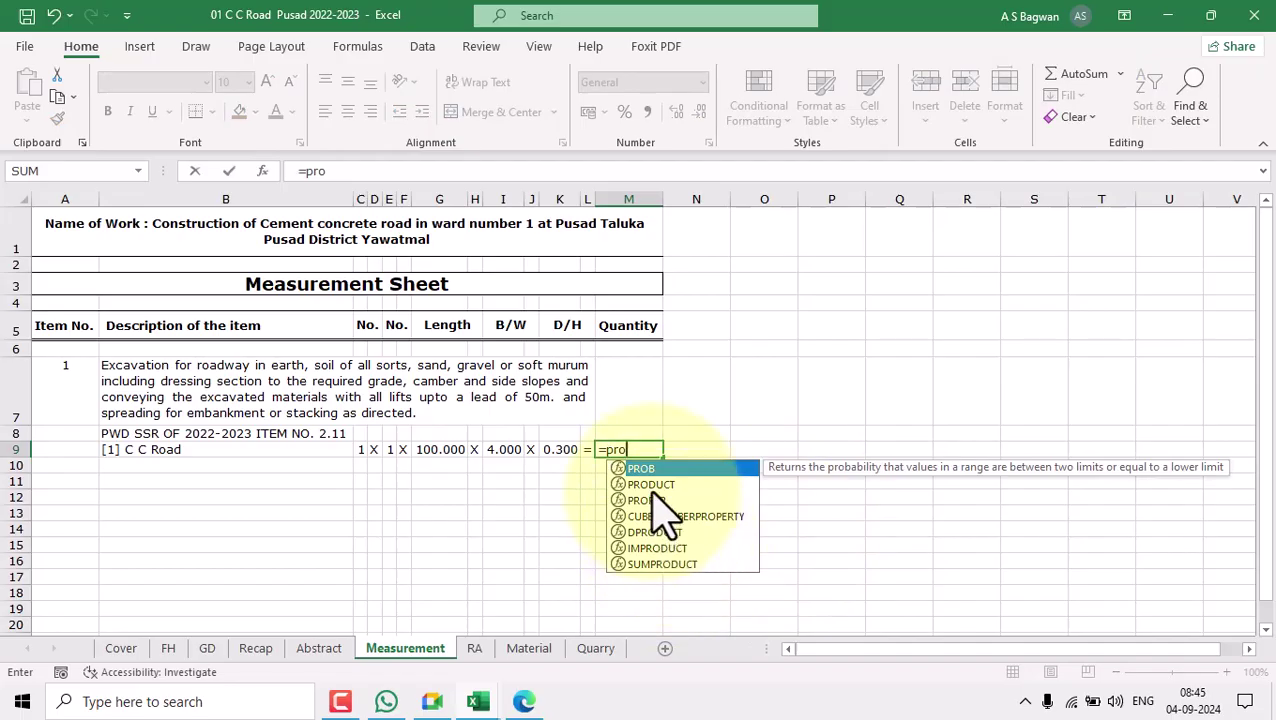
key(Down)
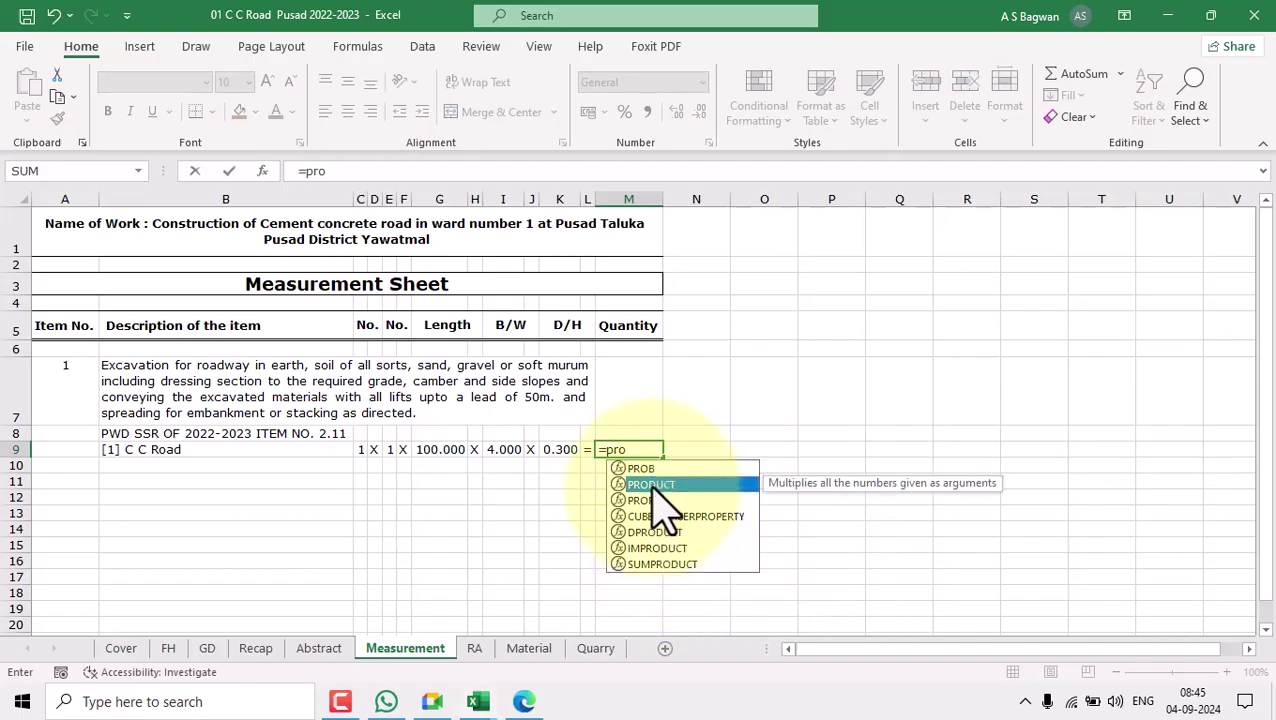
key(Tab)
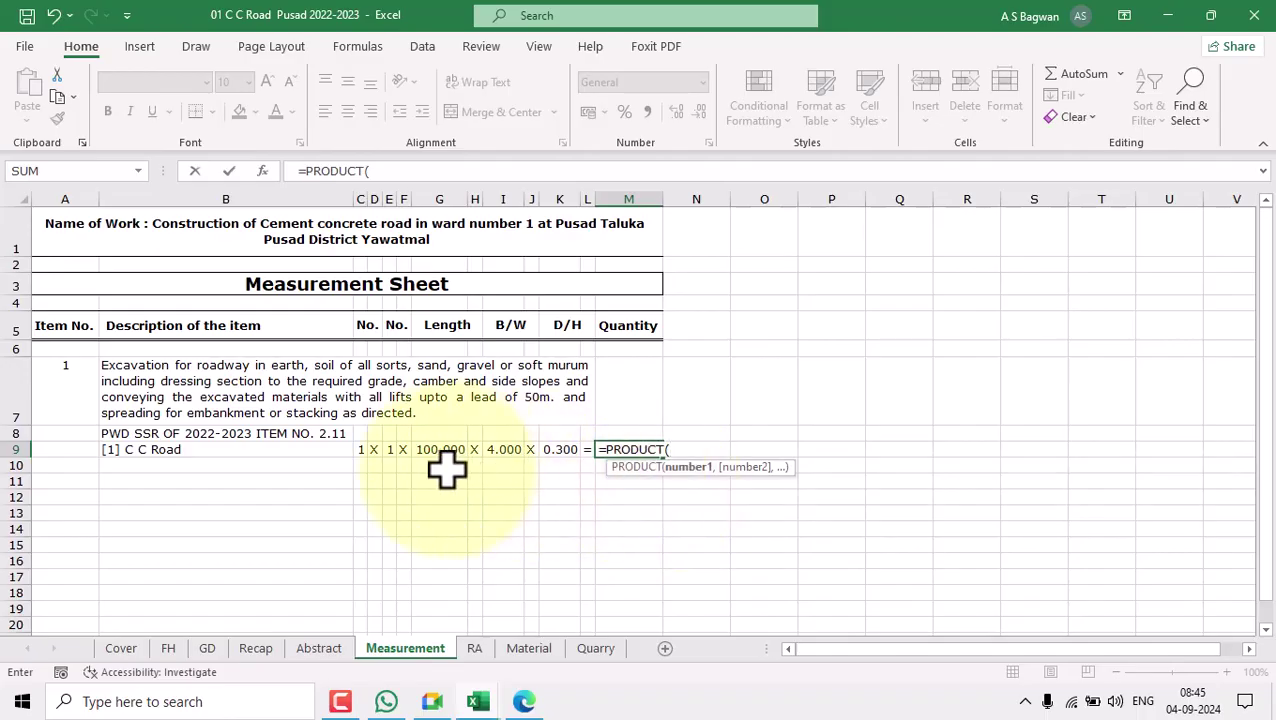
click(360, 450)
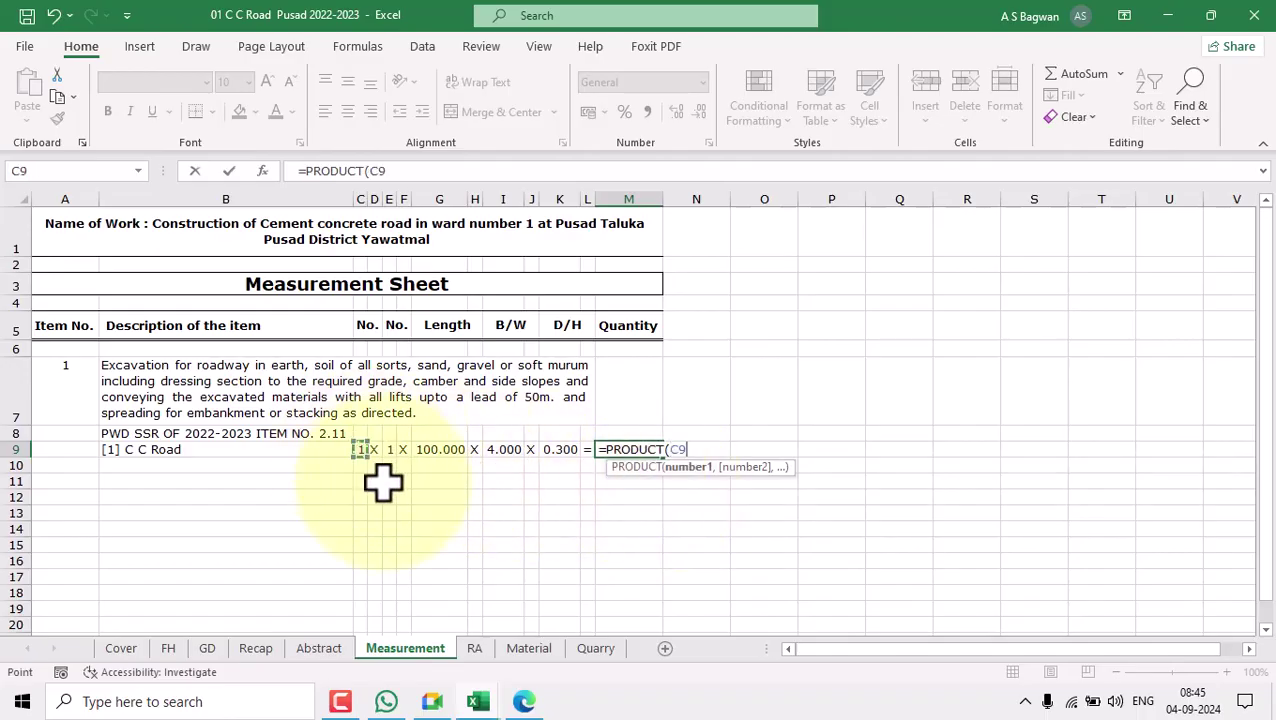
shift+click(555, 450)
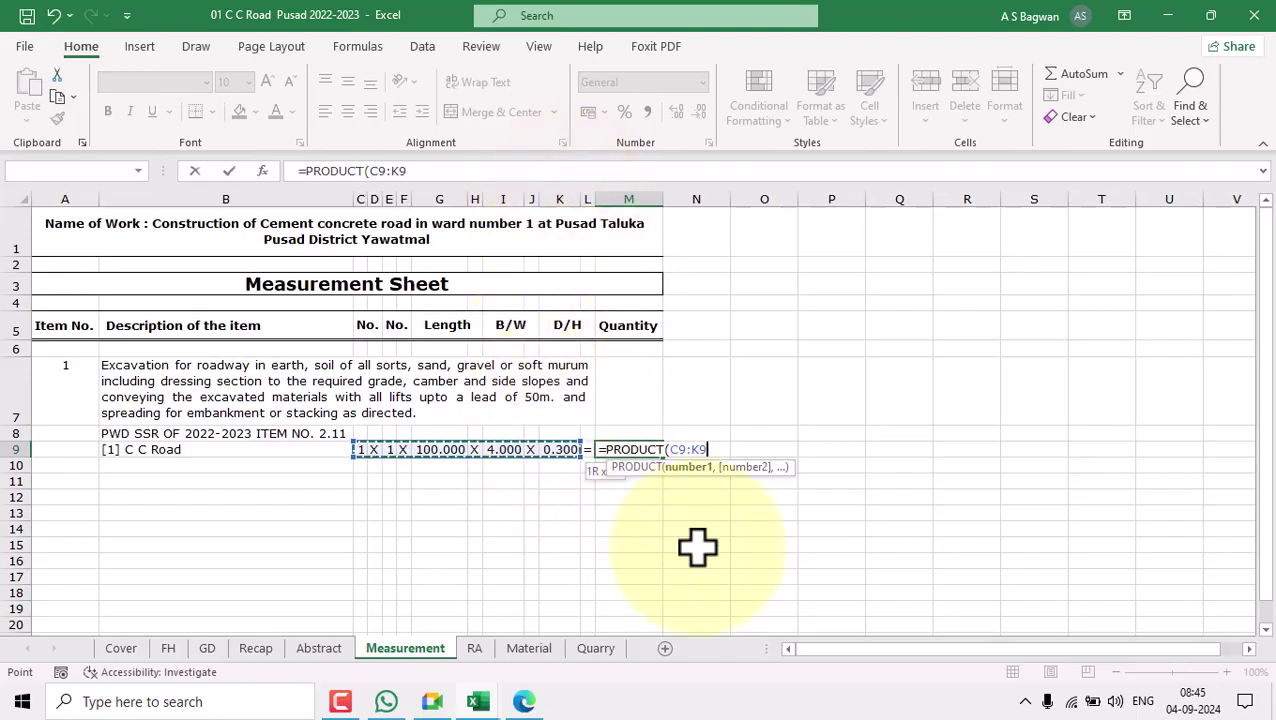
key(Return)
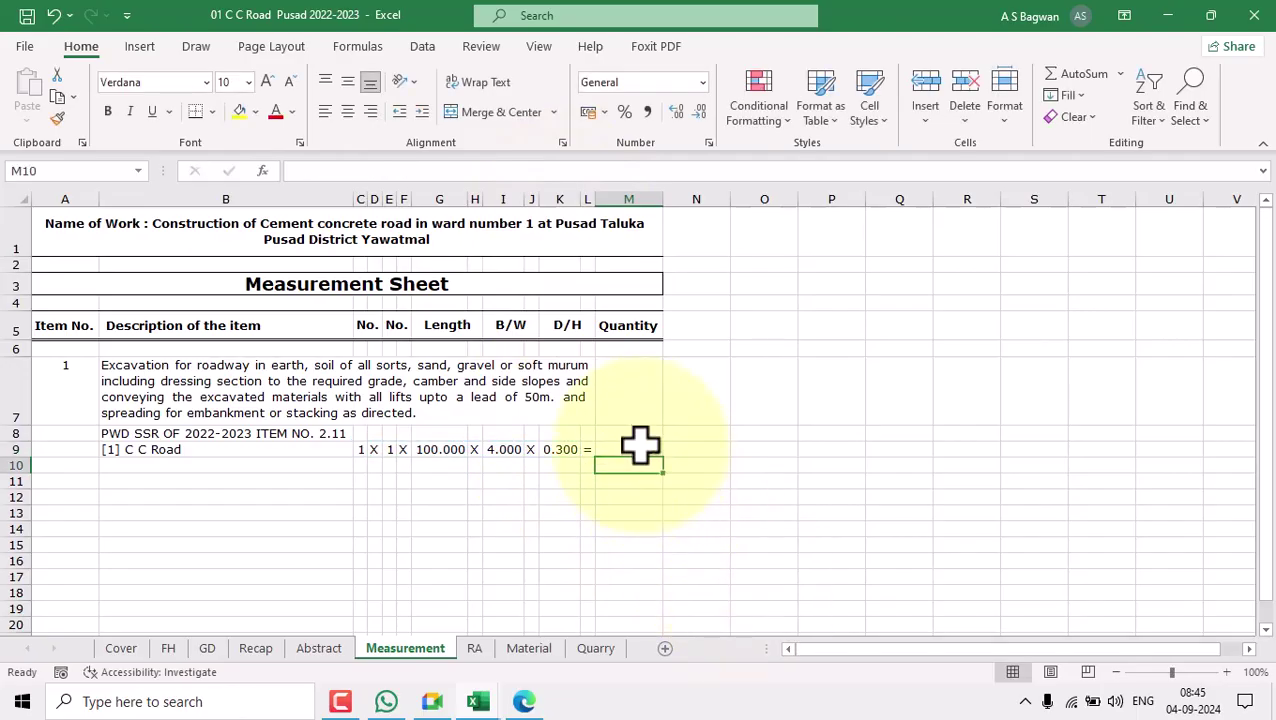
Format the quantity in cell M9 to show two decimal places.
click(630, 449)
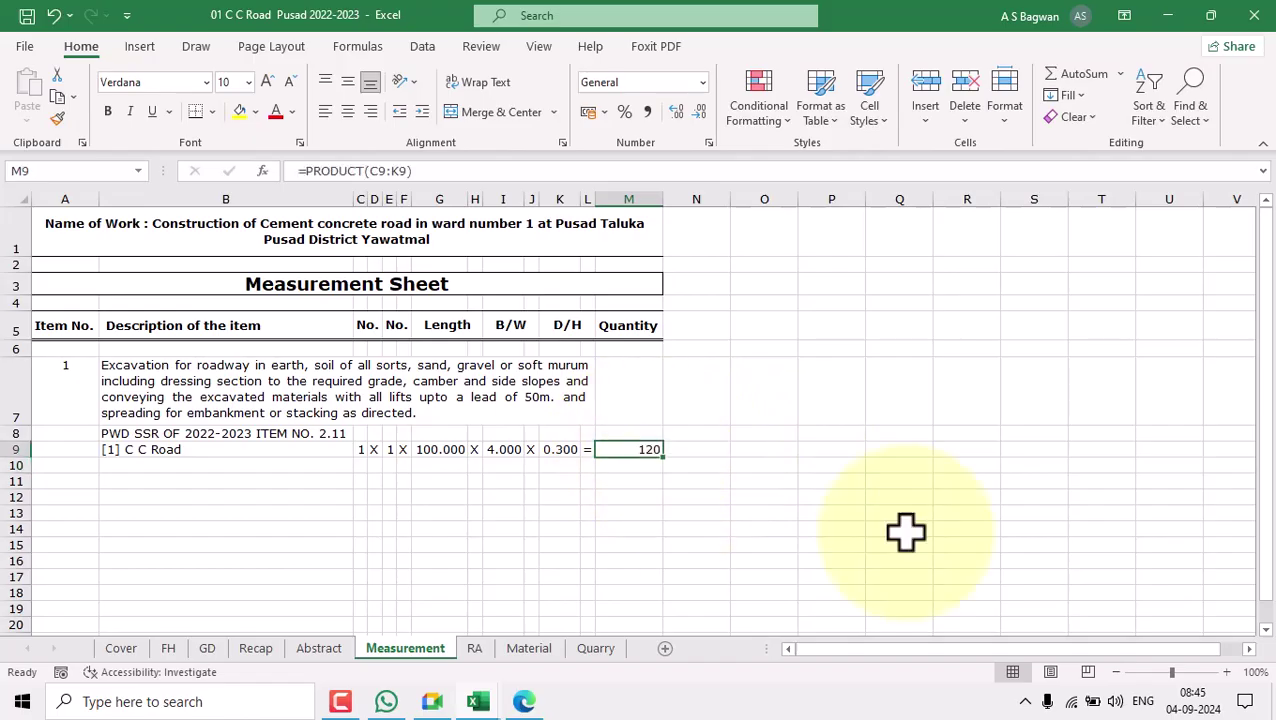
double_click(677, 113)
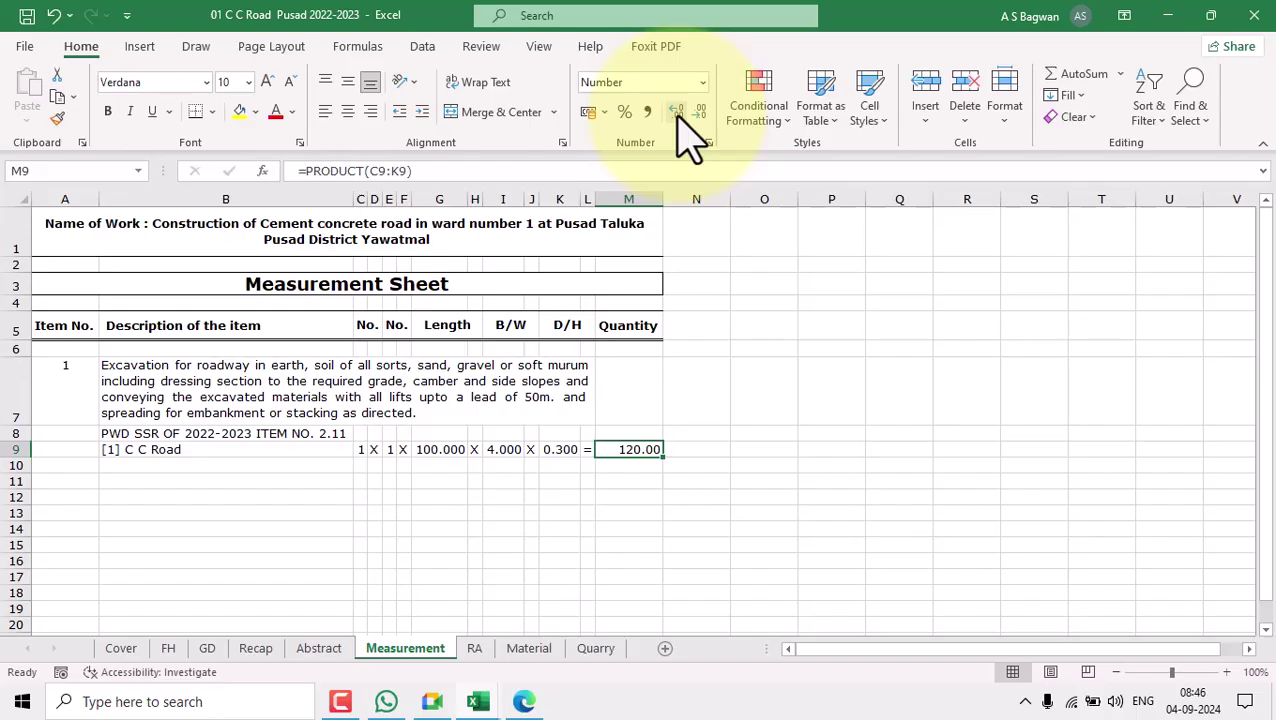
click(677, 112)
click(700, 112)
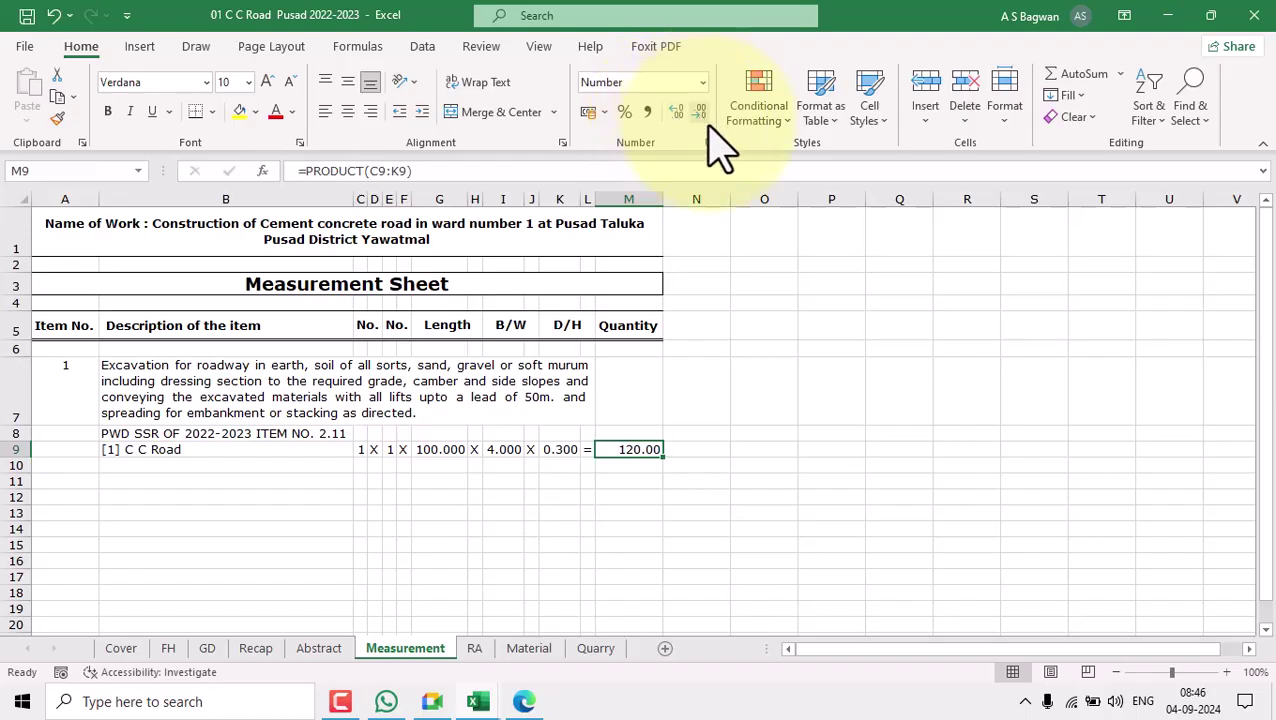
Examine the PRODUCT formula in quantity cell M9 and the range of cells it multiplies.
click(675, 475)
click(618, 447)
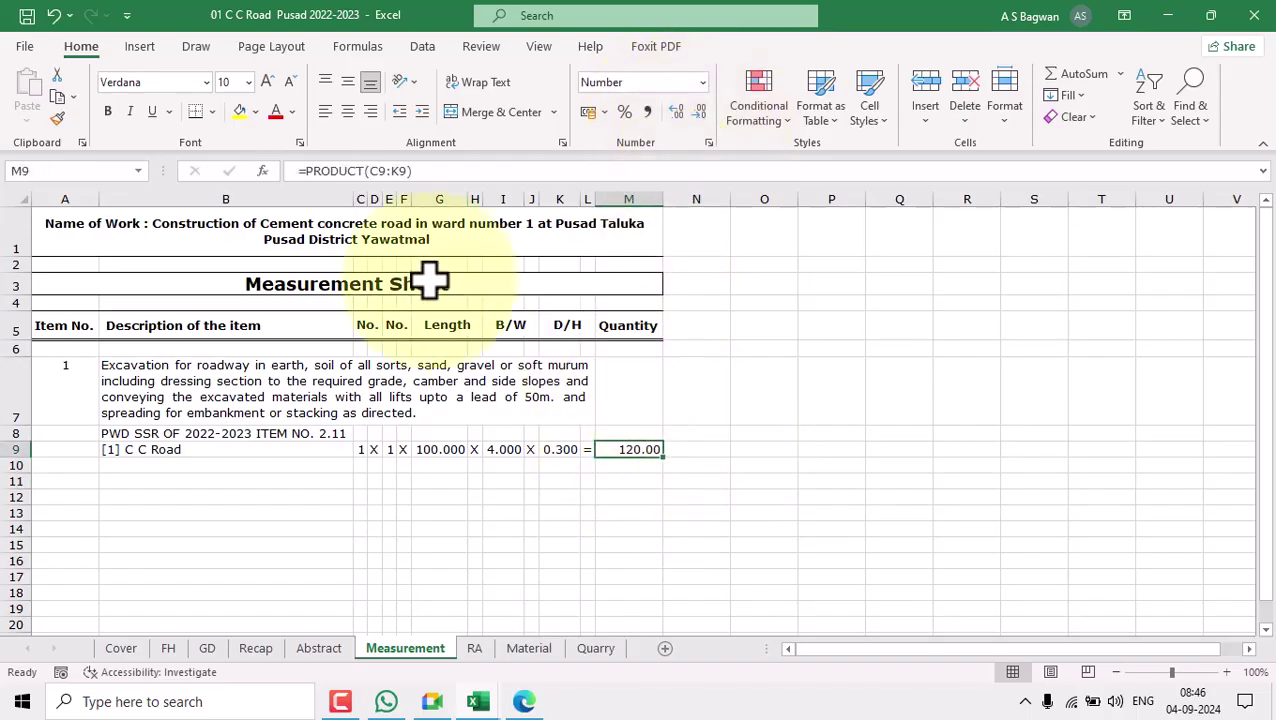
click(757, 433)
double_click(643, 449)
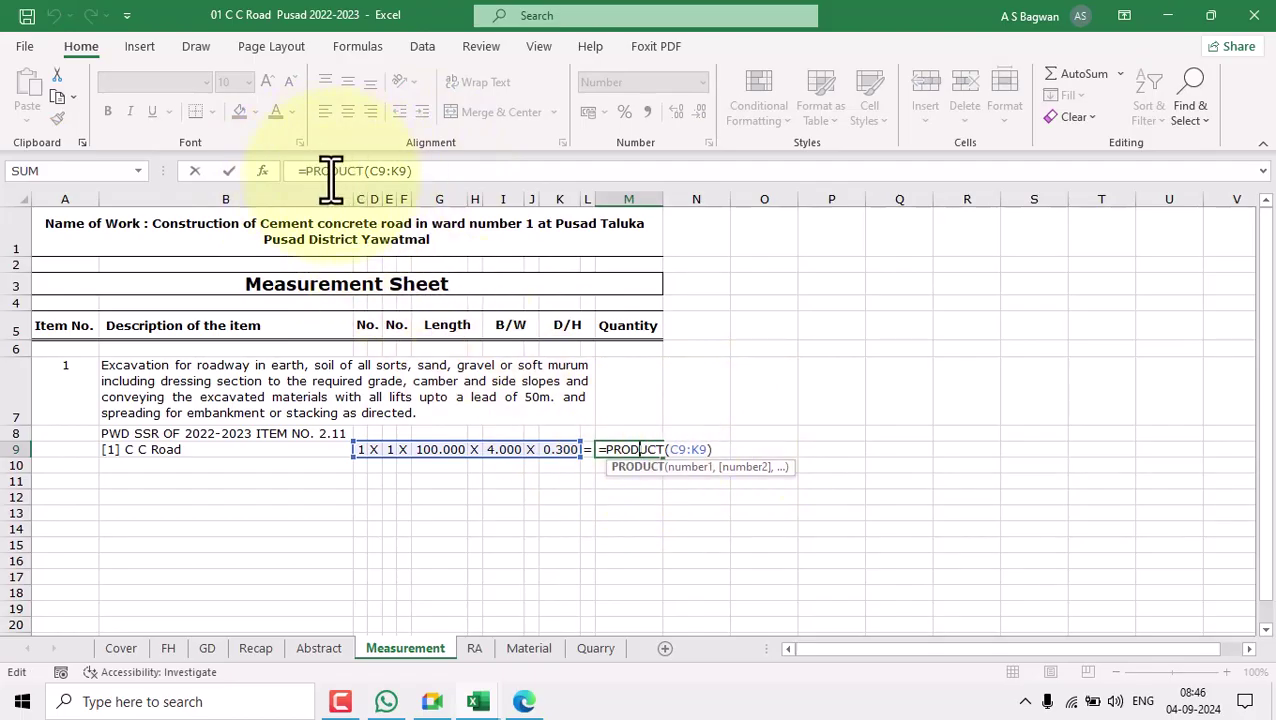
key(Escape)
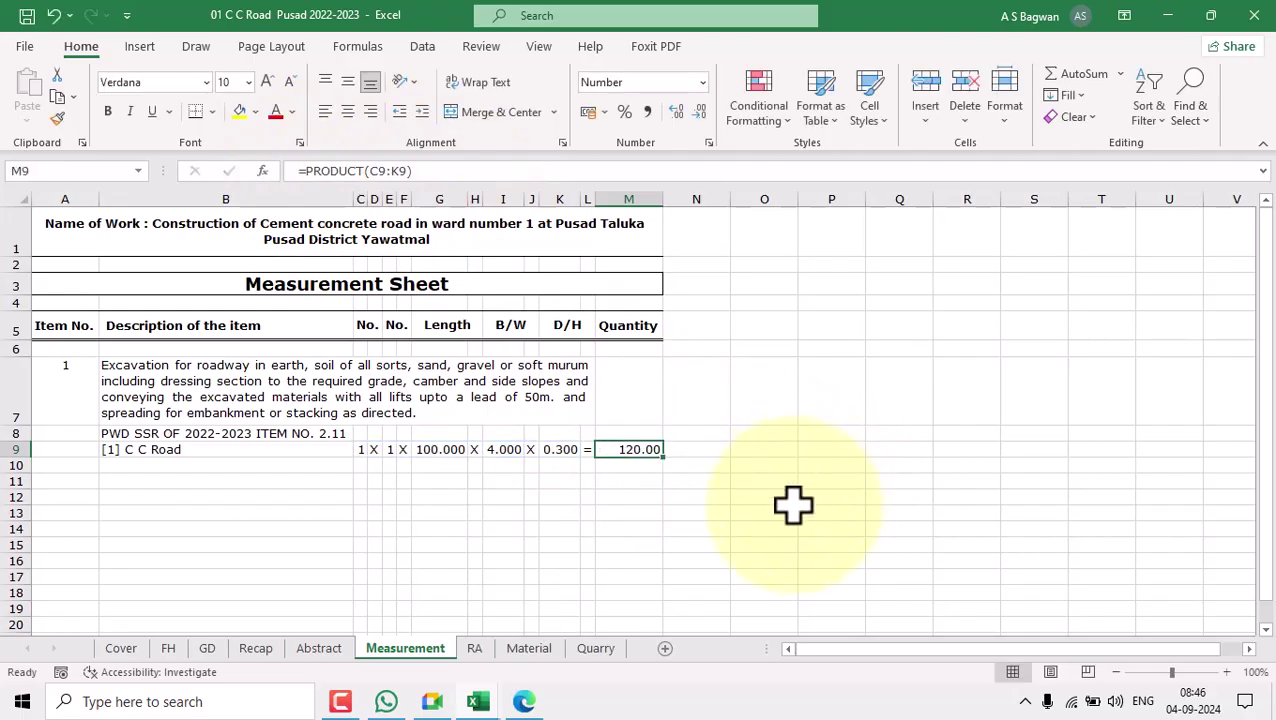
click(623, 487)
click(635, 450)
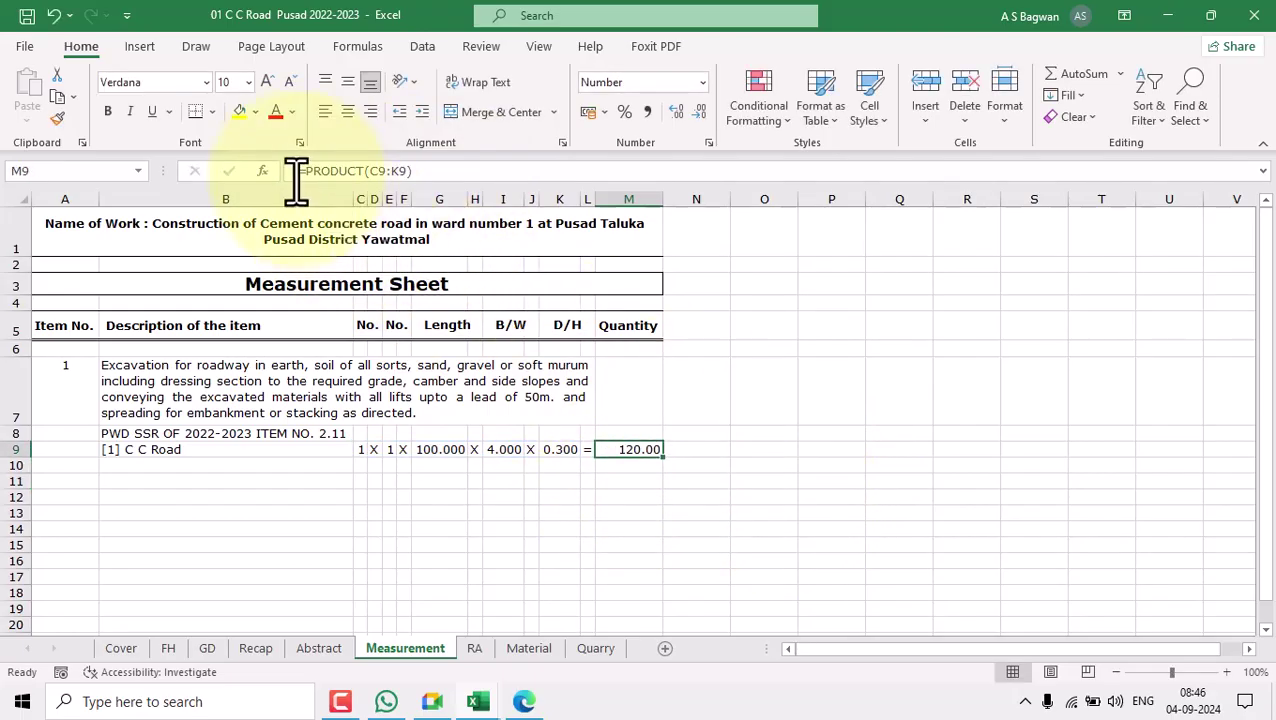
Round the C C Road quantity in cell M9 to two decimals with the formula =ROUND(PRODUCT(C9:K9),2).
click(668, 510)
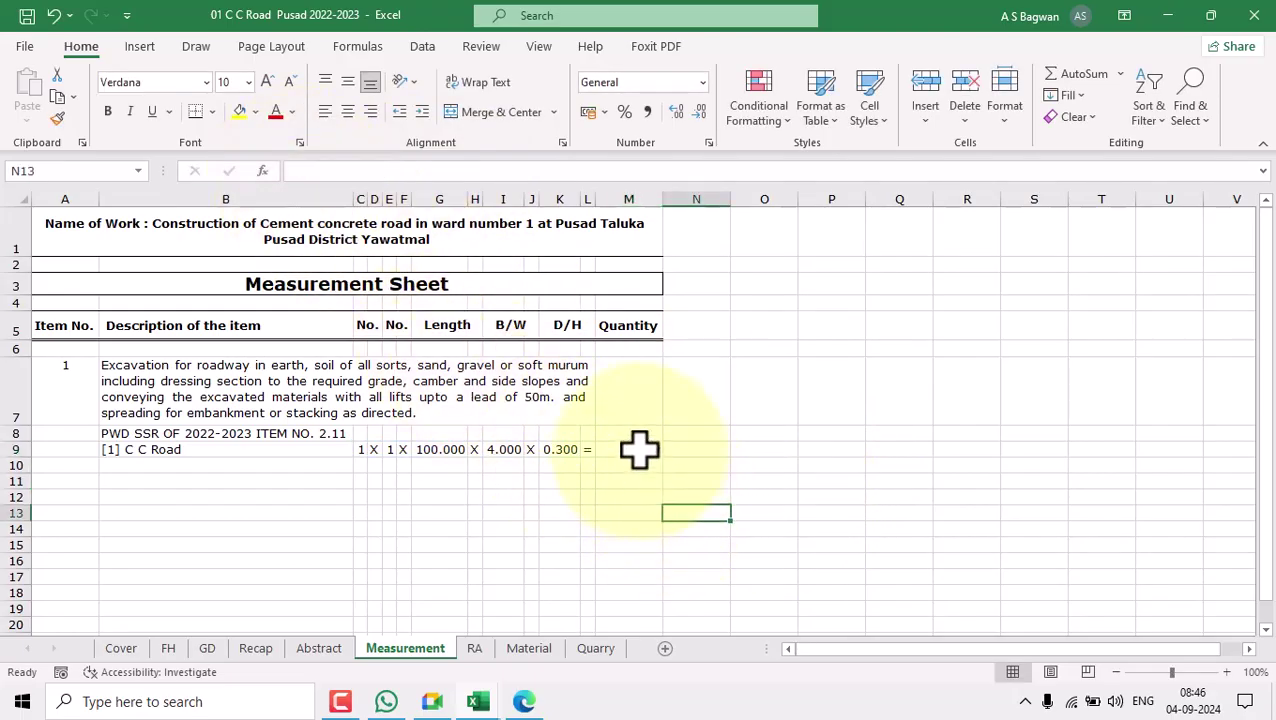
double_click(640, 450)
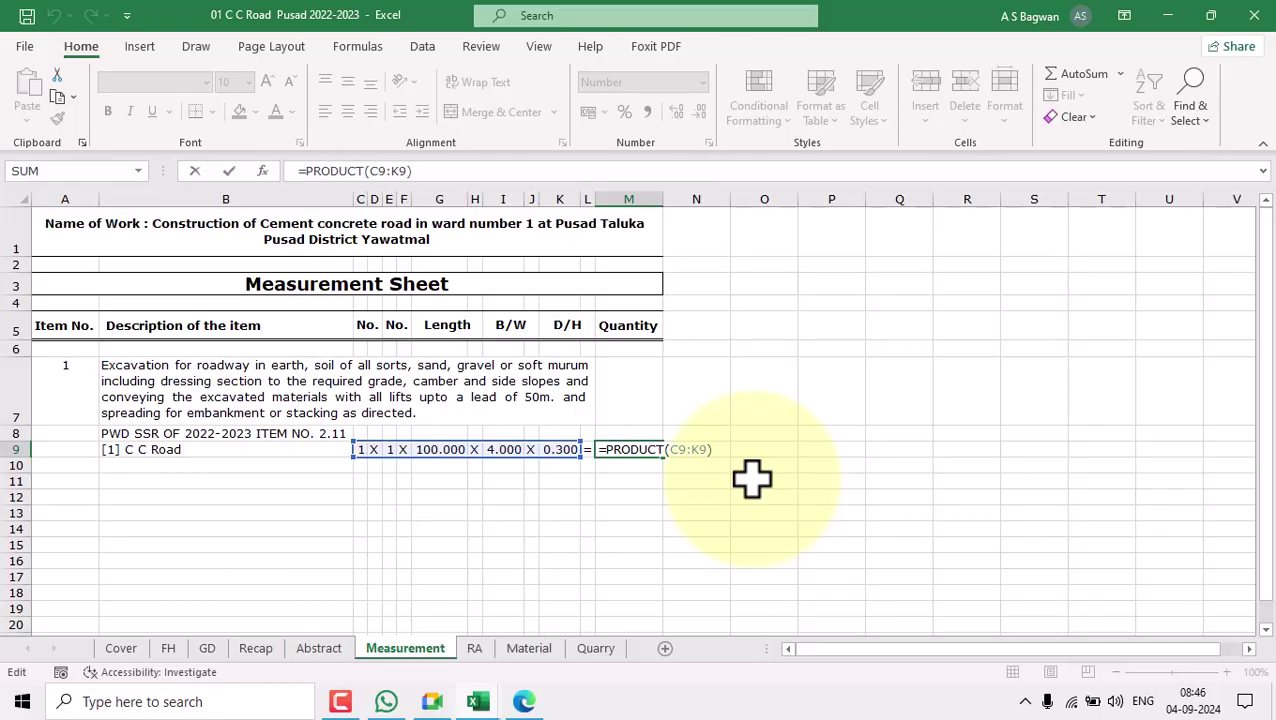
text(rou)
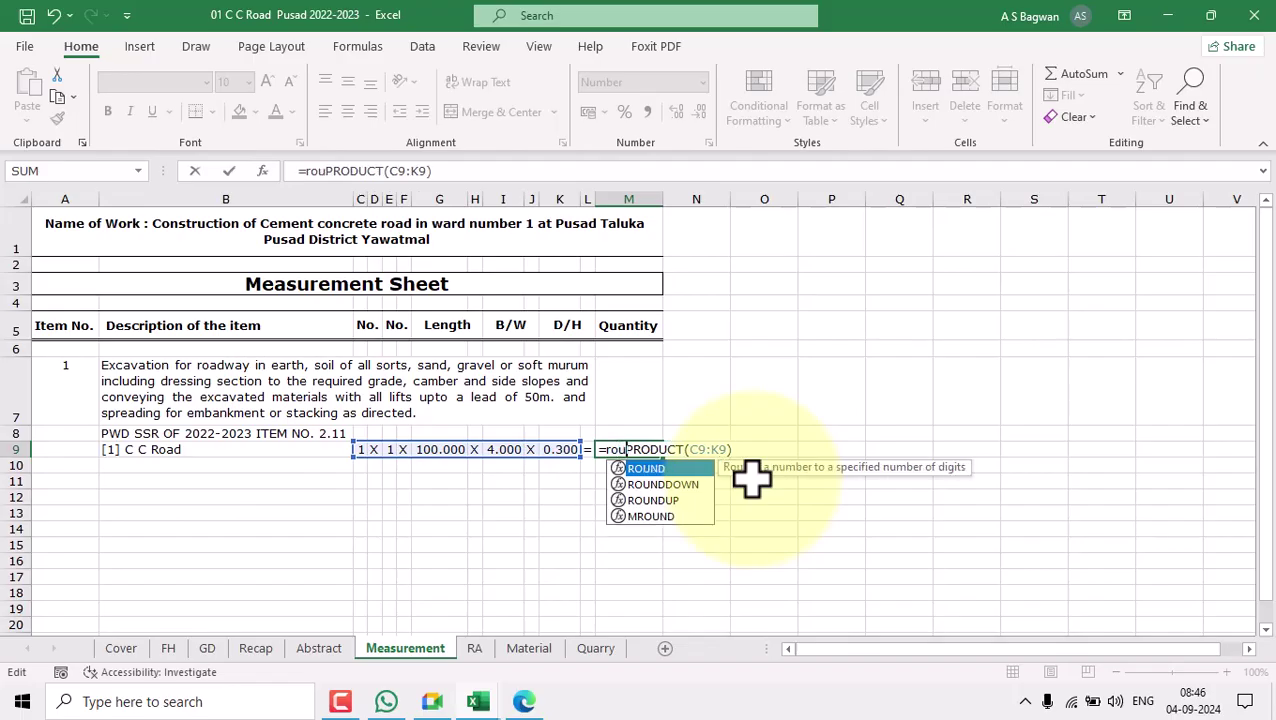
double_click(649, 470)
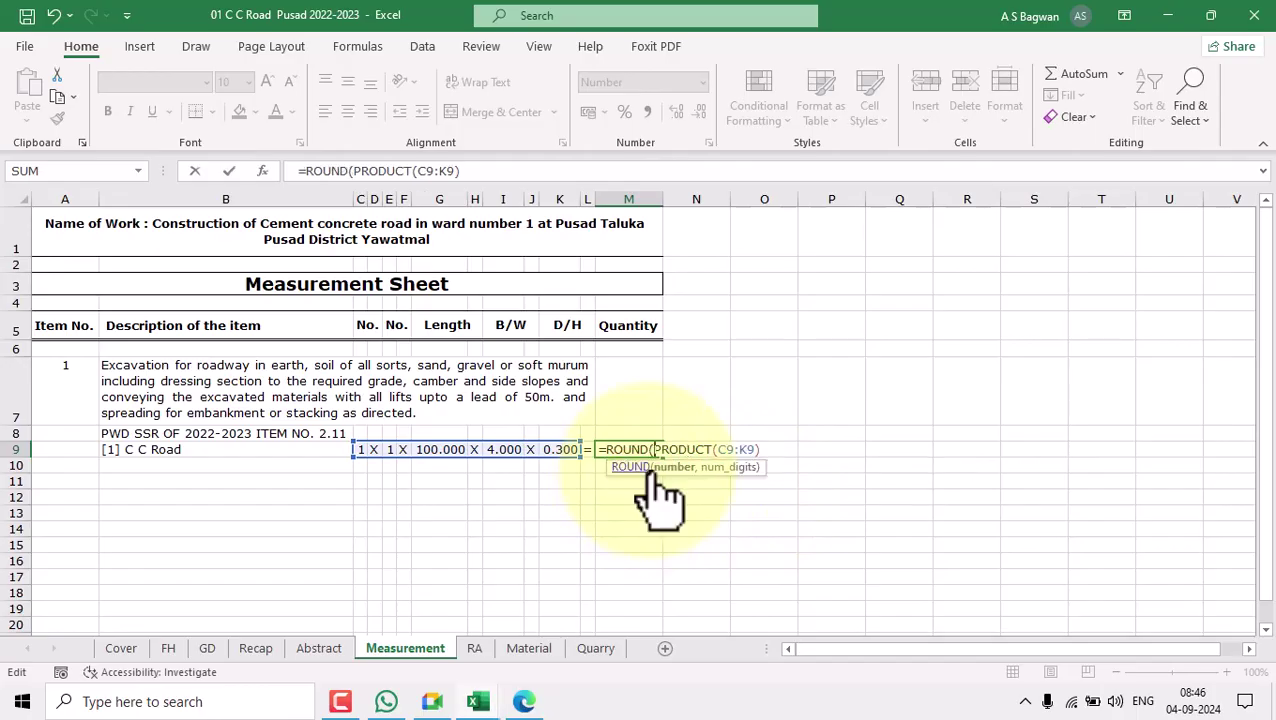
click(764, 450)
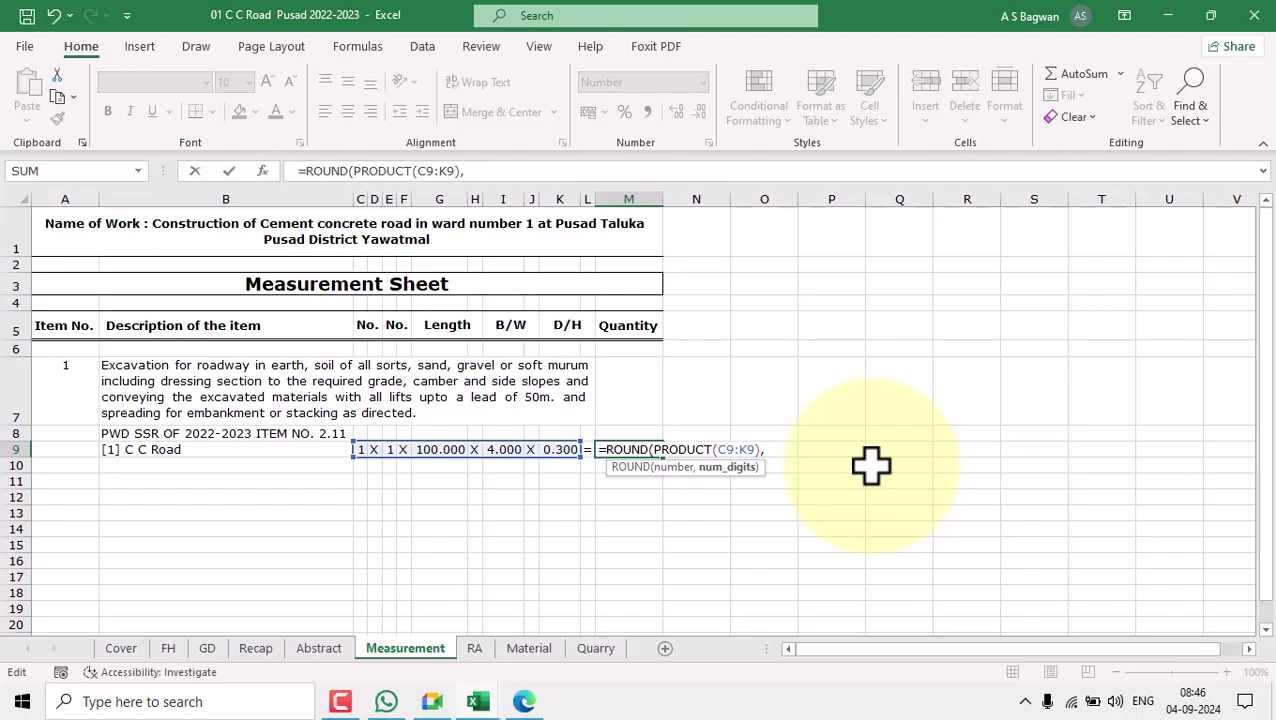
key(Return)
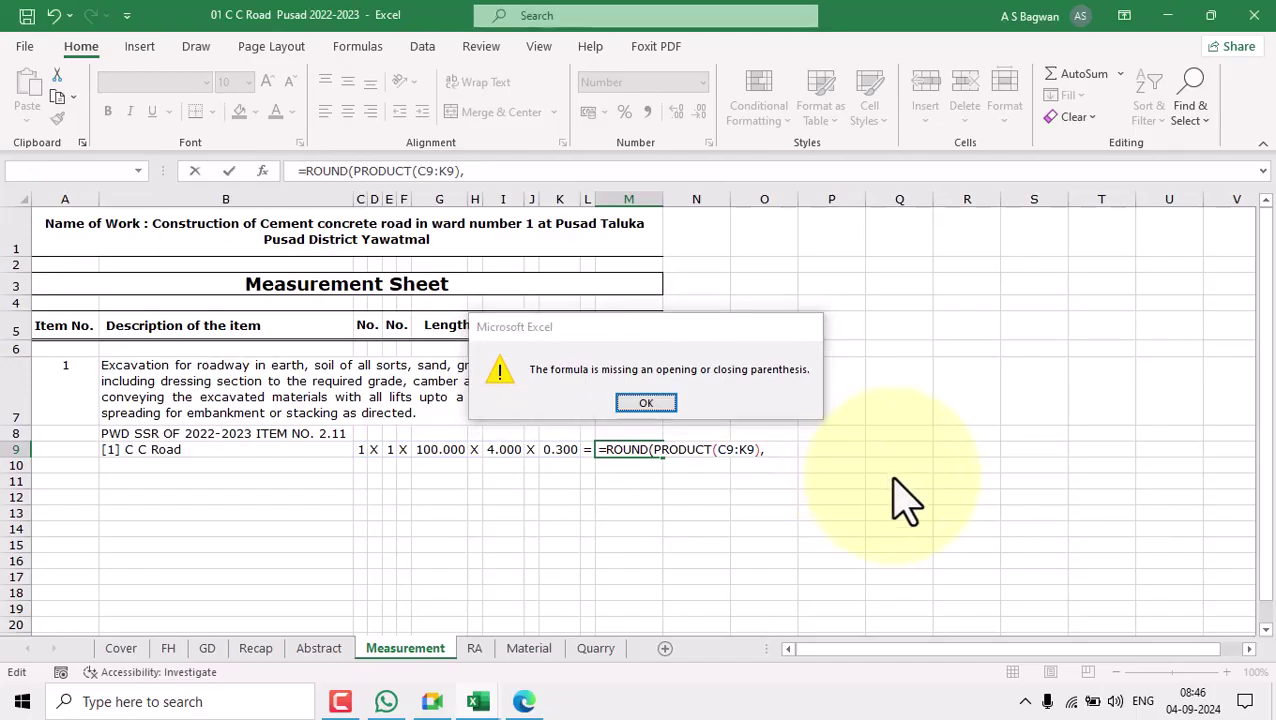
key(Return)
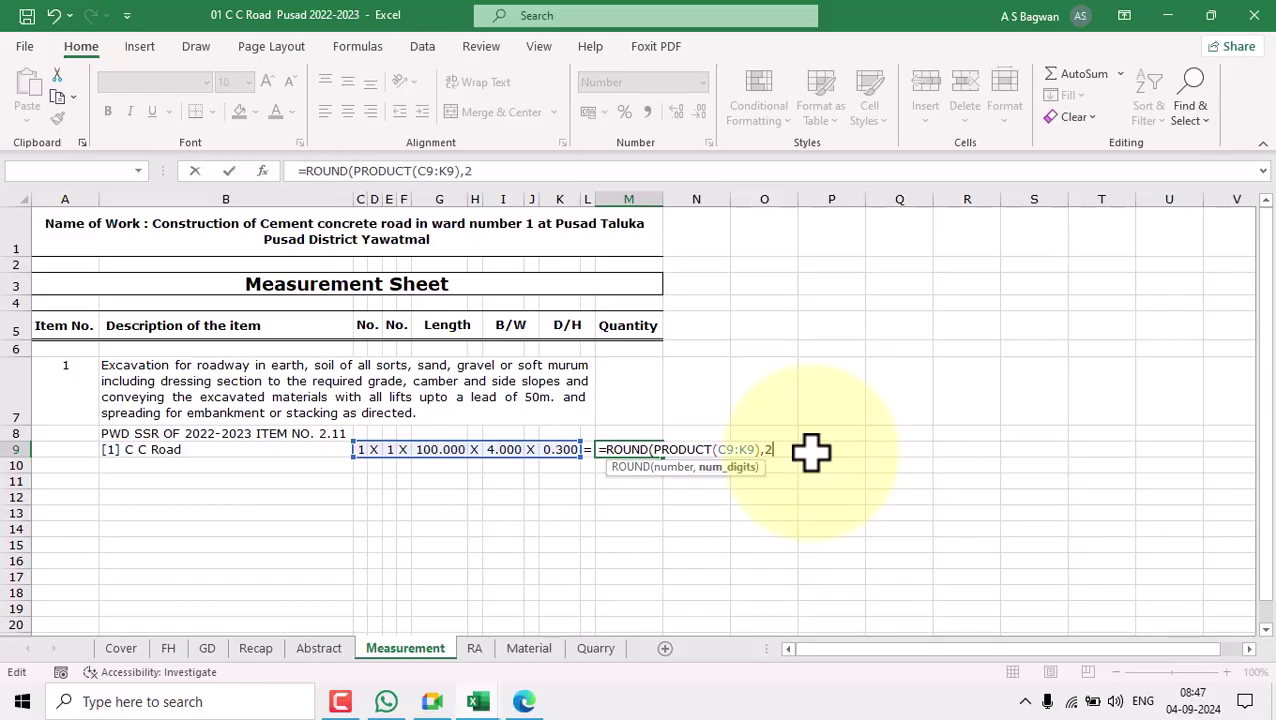
text(2)
key(Return)
key(Return)
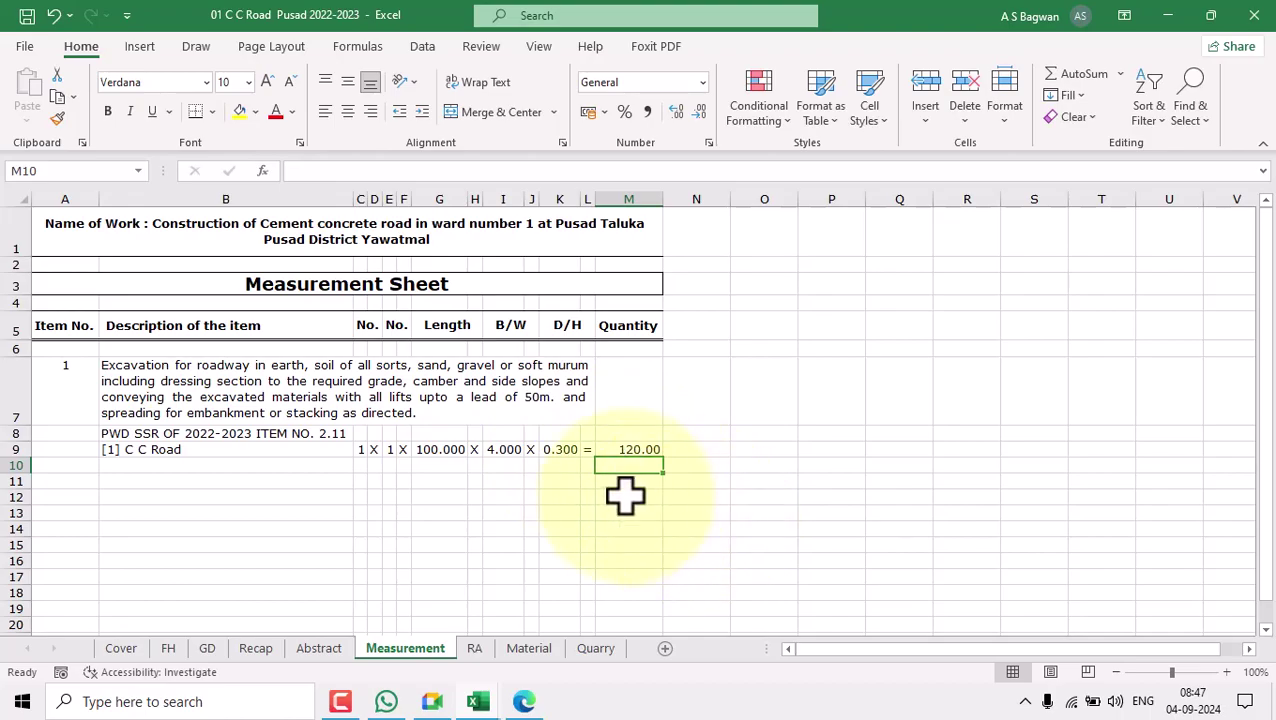
click(621, 450)
click(622, 465)
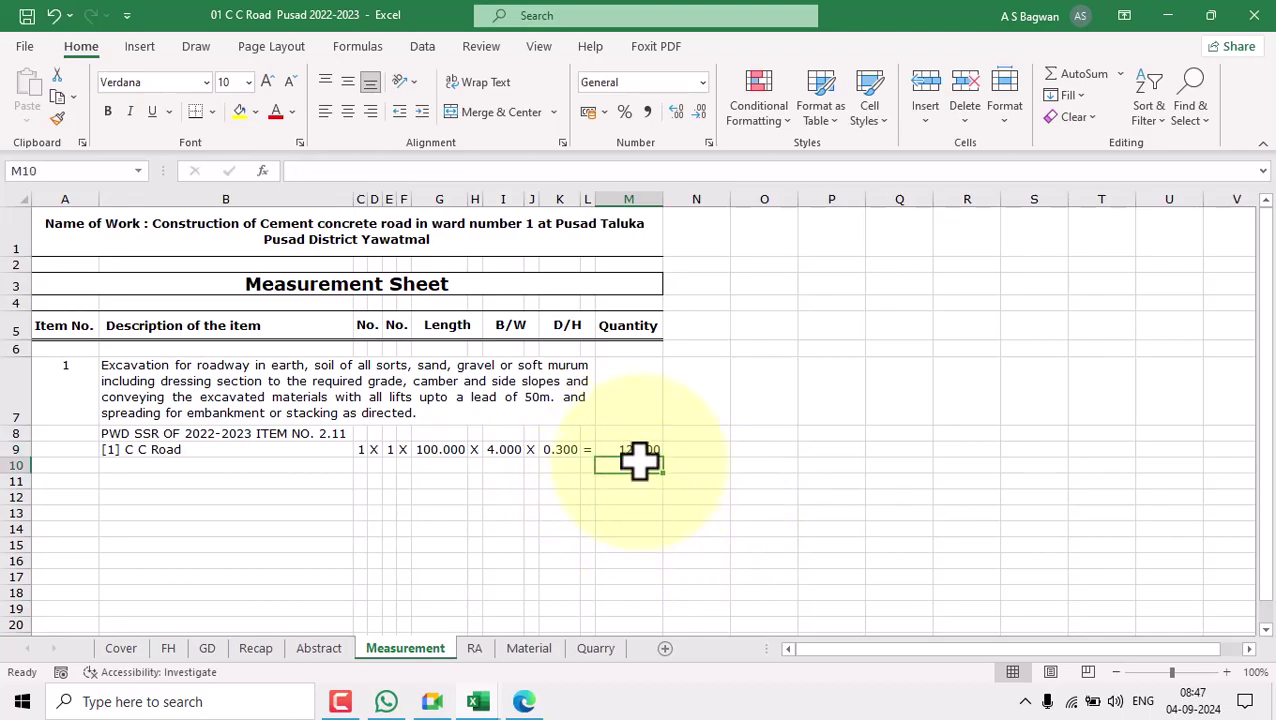
Total the excavation quantities in cell M11 with the formula =SUM(M9:M10) and make the total bold.
click(633, 482)
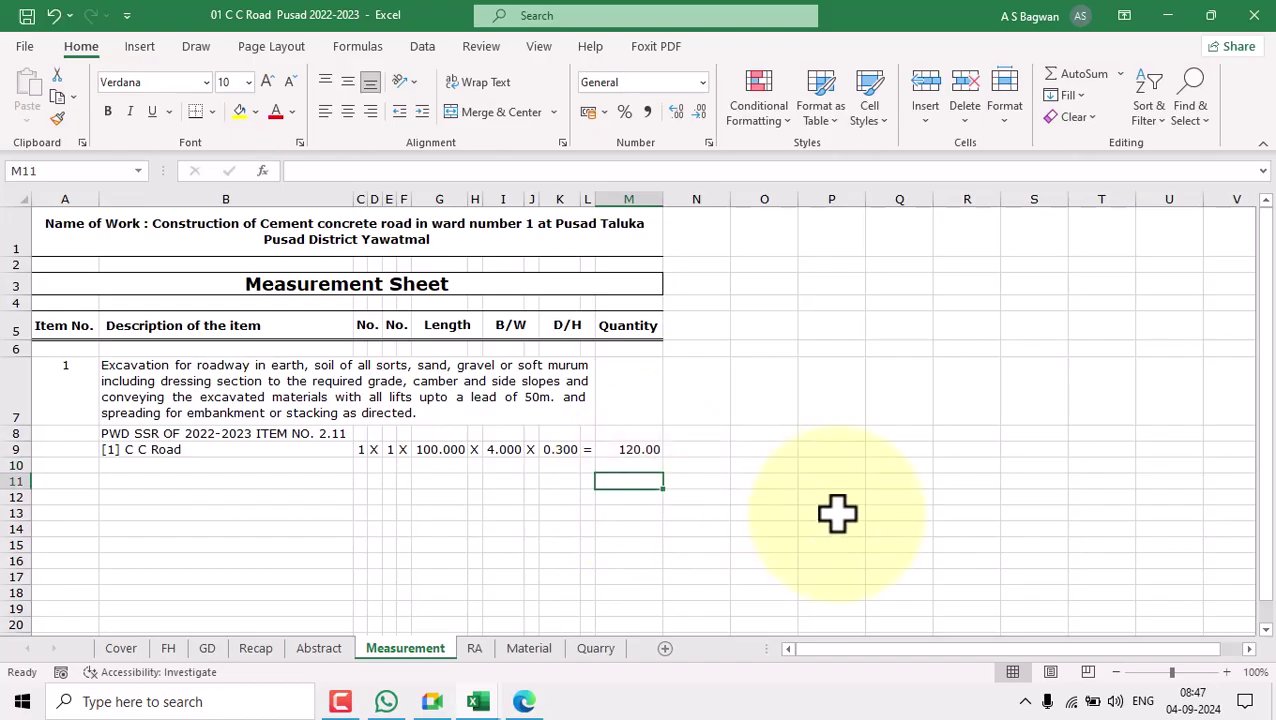
click(1080, 75)
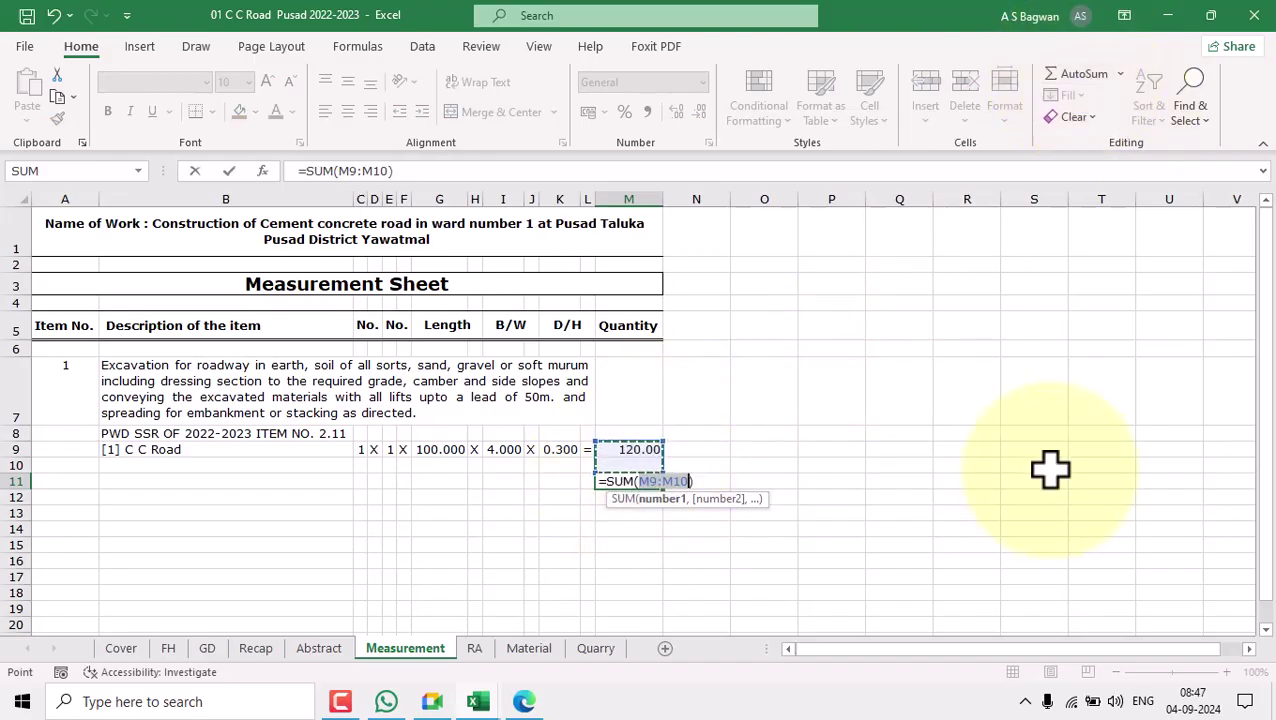
key(Return)
click(634, 484)
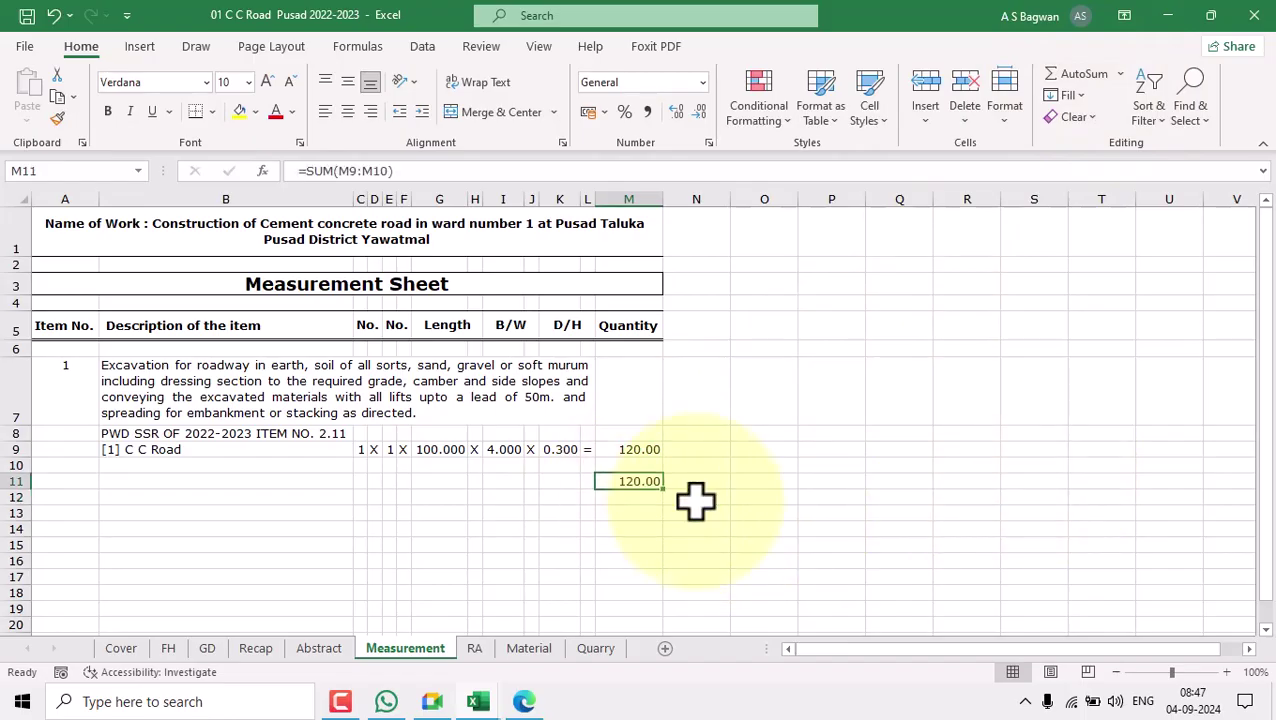
click(107, 111)
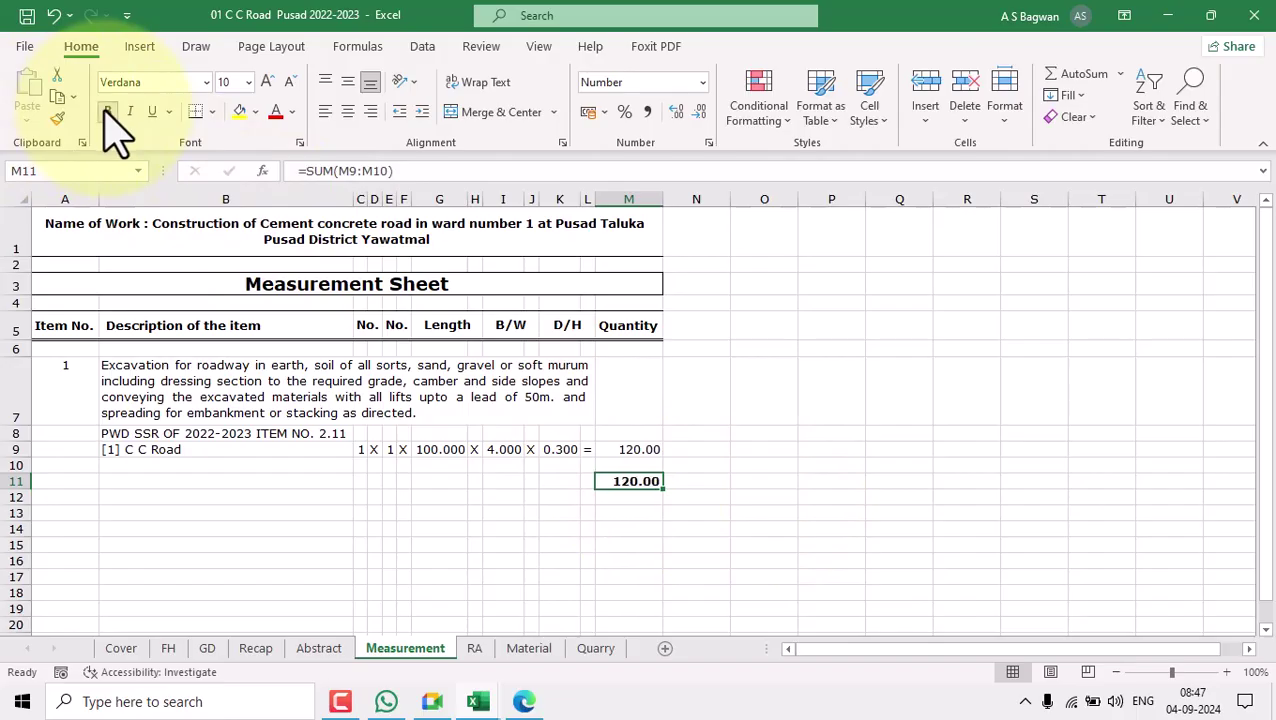
click(740, 545)
Examine the SUM formula in total cell M11 and the range of cells it adds.
click(628, 480)
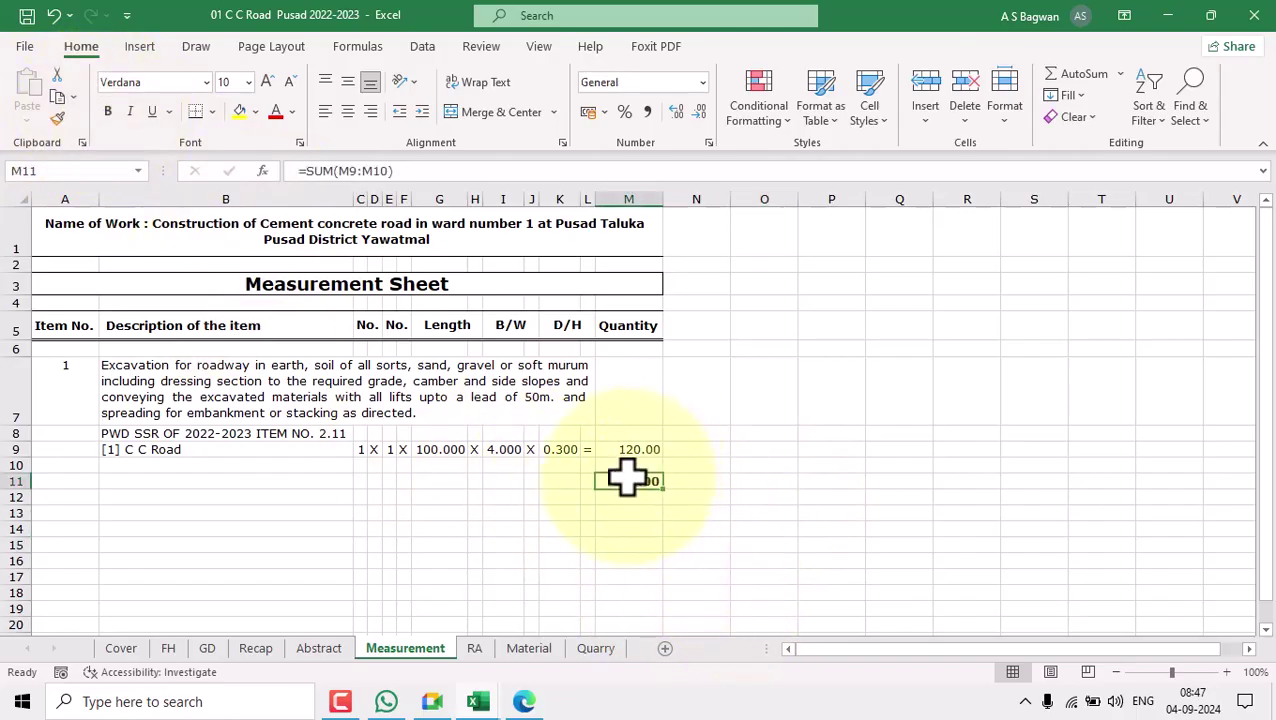
double_click(628, 480)
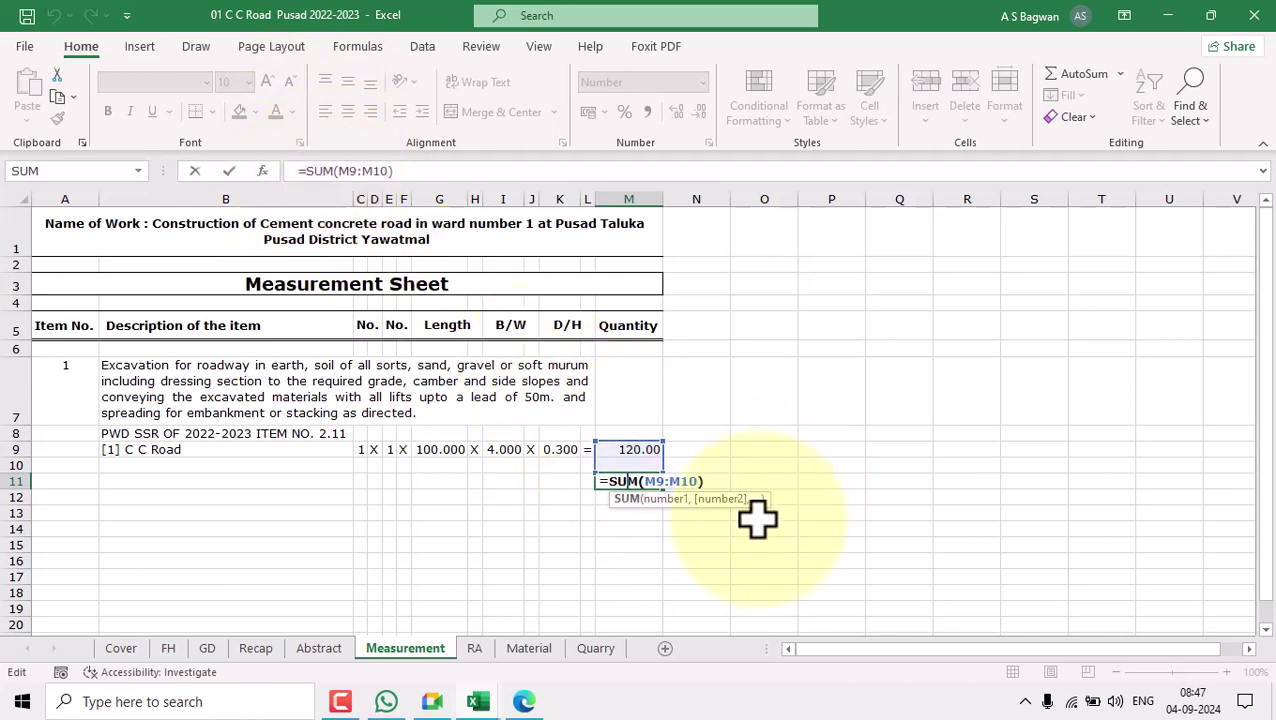
click(780, 555)
click(644, 480)
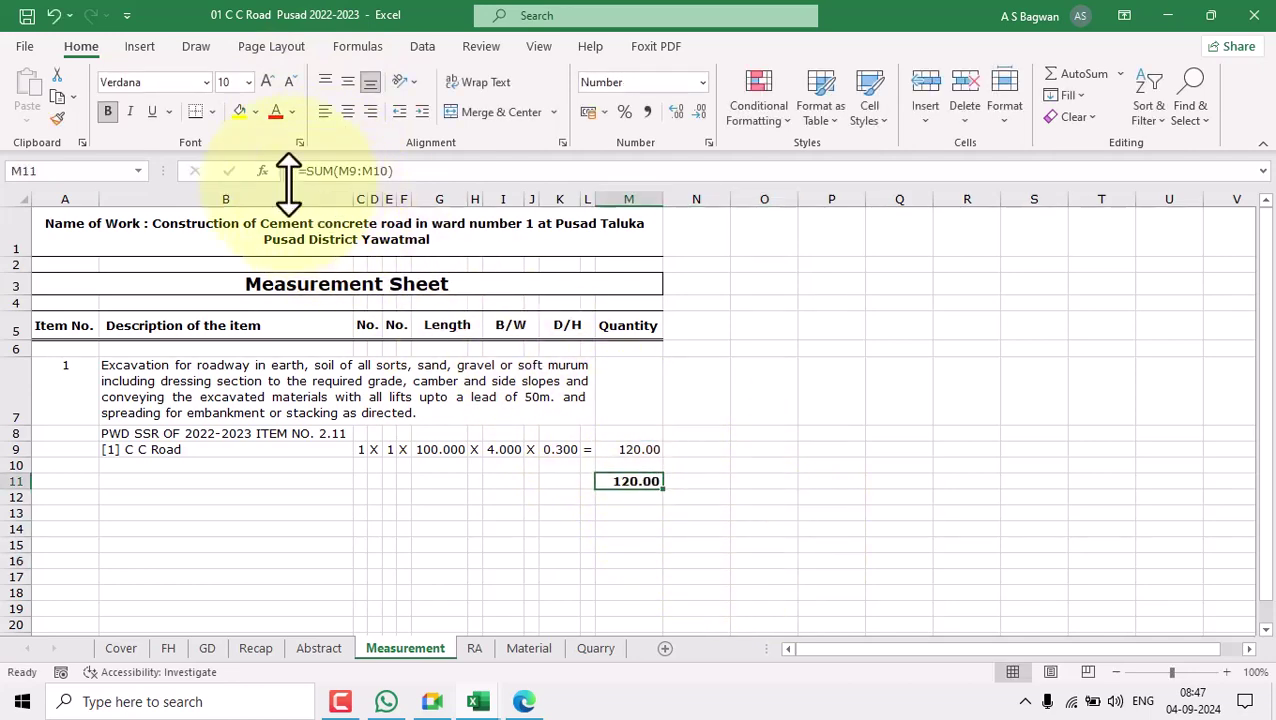
drag(764, 497, 764, 482)
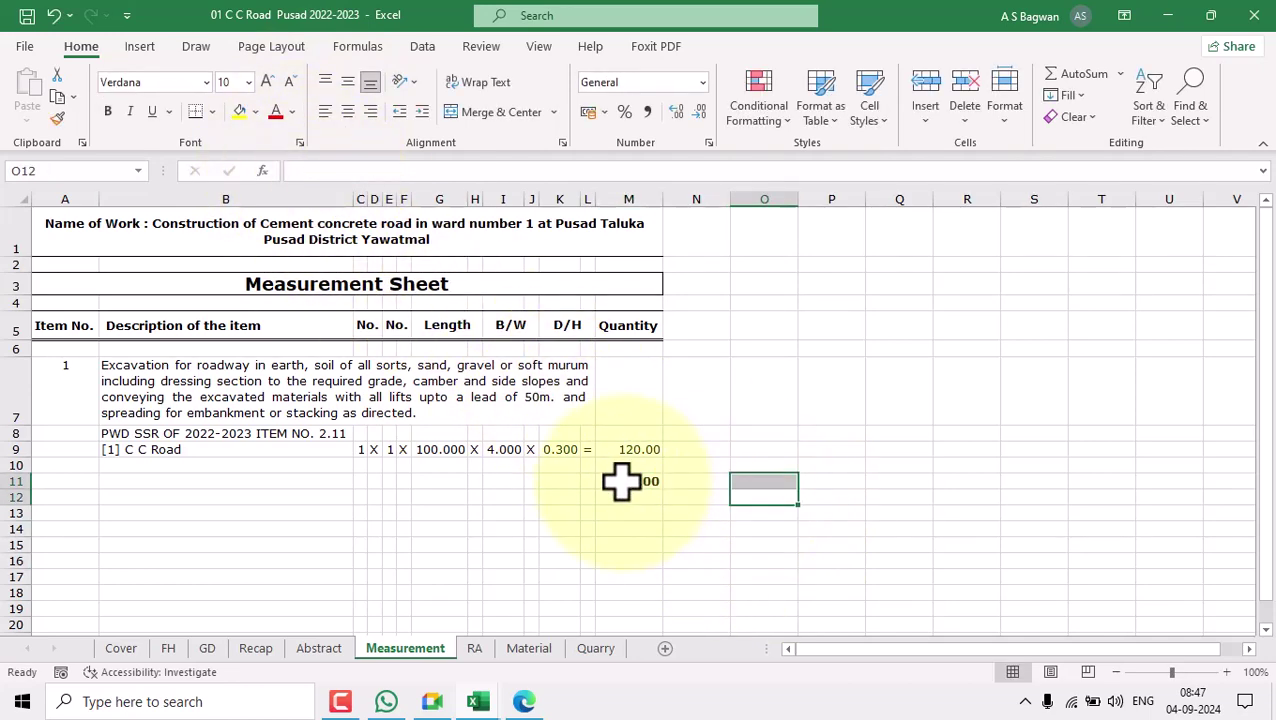
double_click(620, 482)
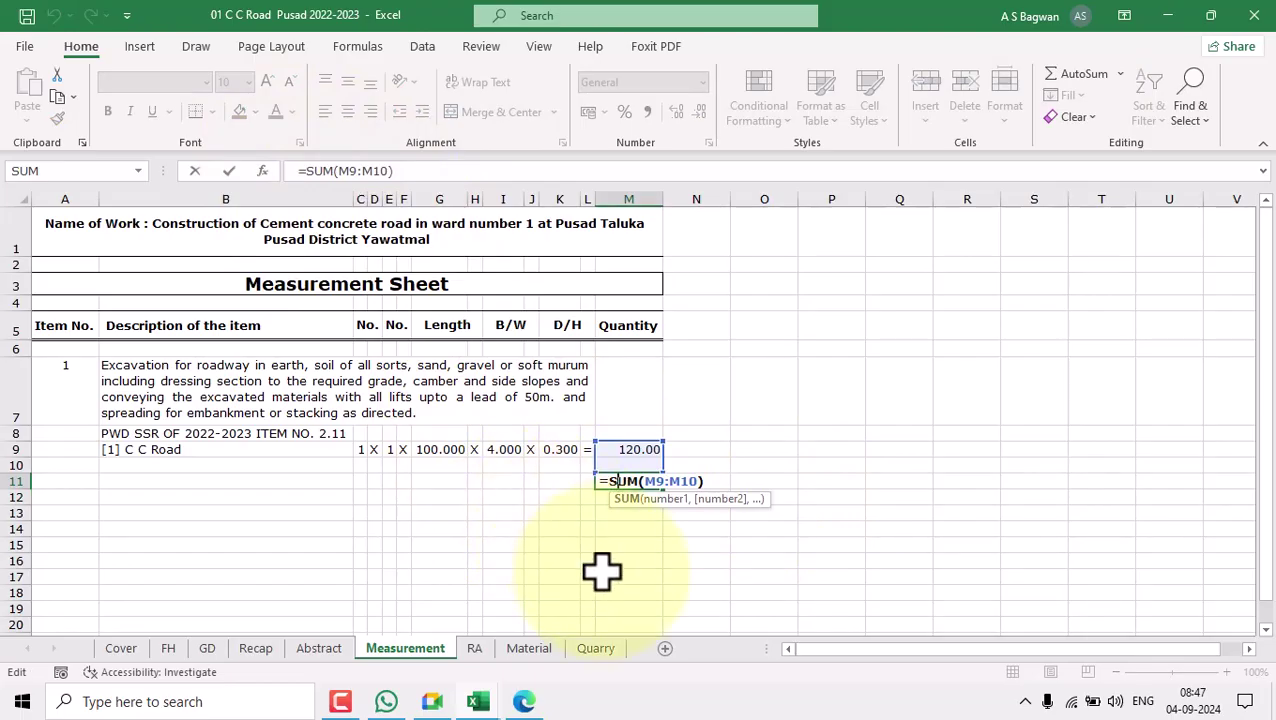
key(Escape)
click(775, 527)
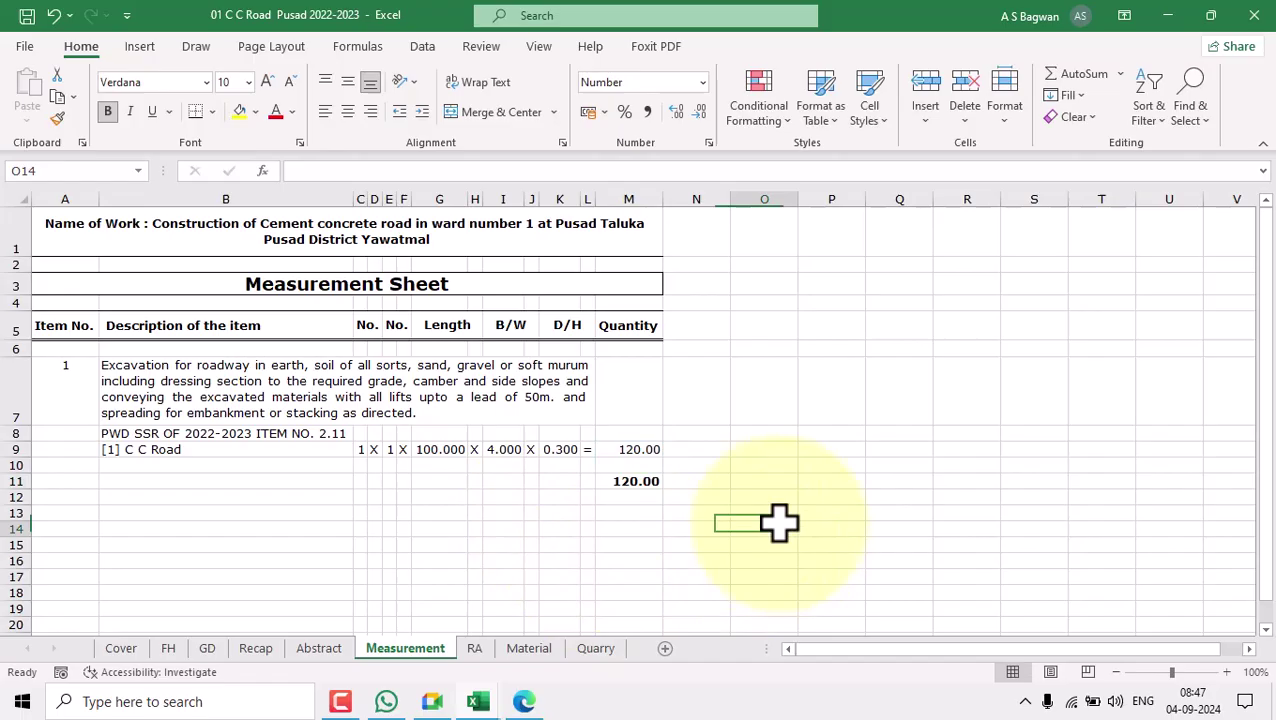
Round the total in cell M11 to two decimals with the formula =ROUND(SUM(M9:M10),2).
click(636, 482)
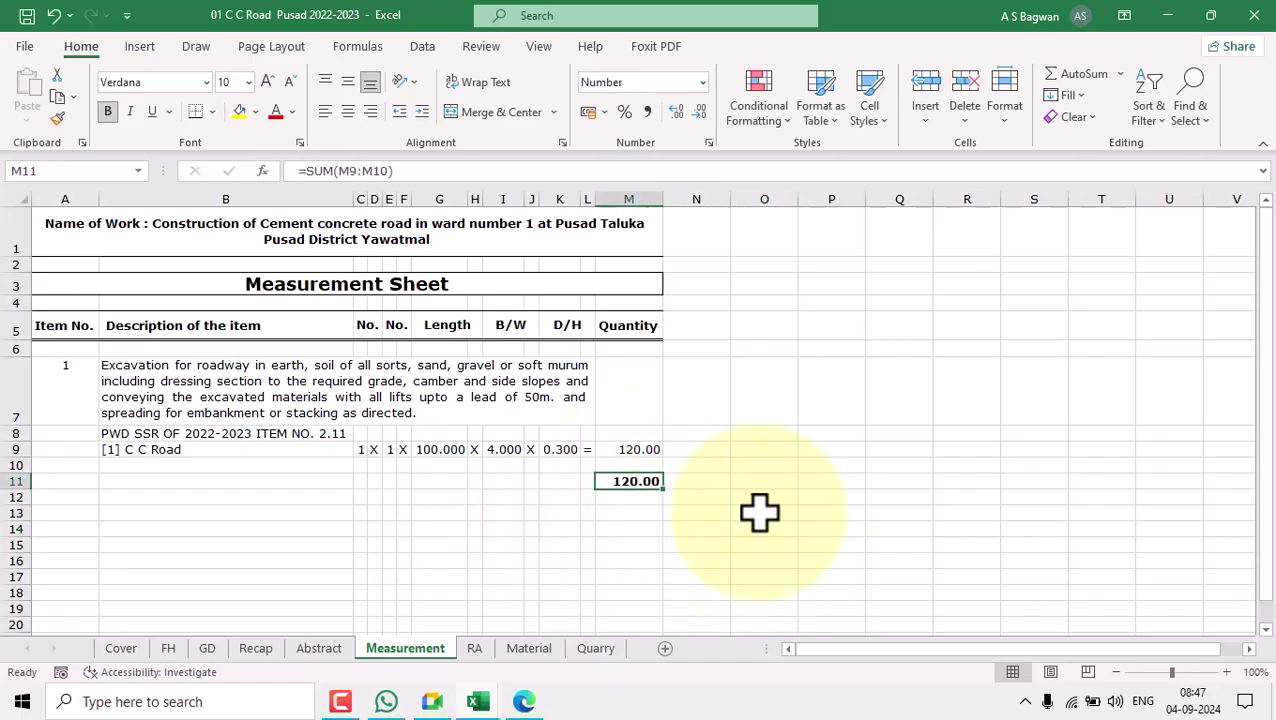
click(307, 170)
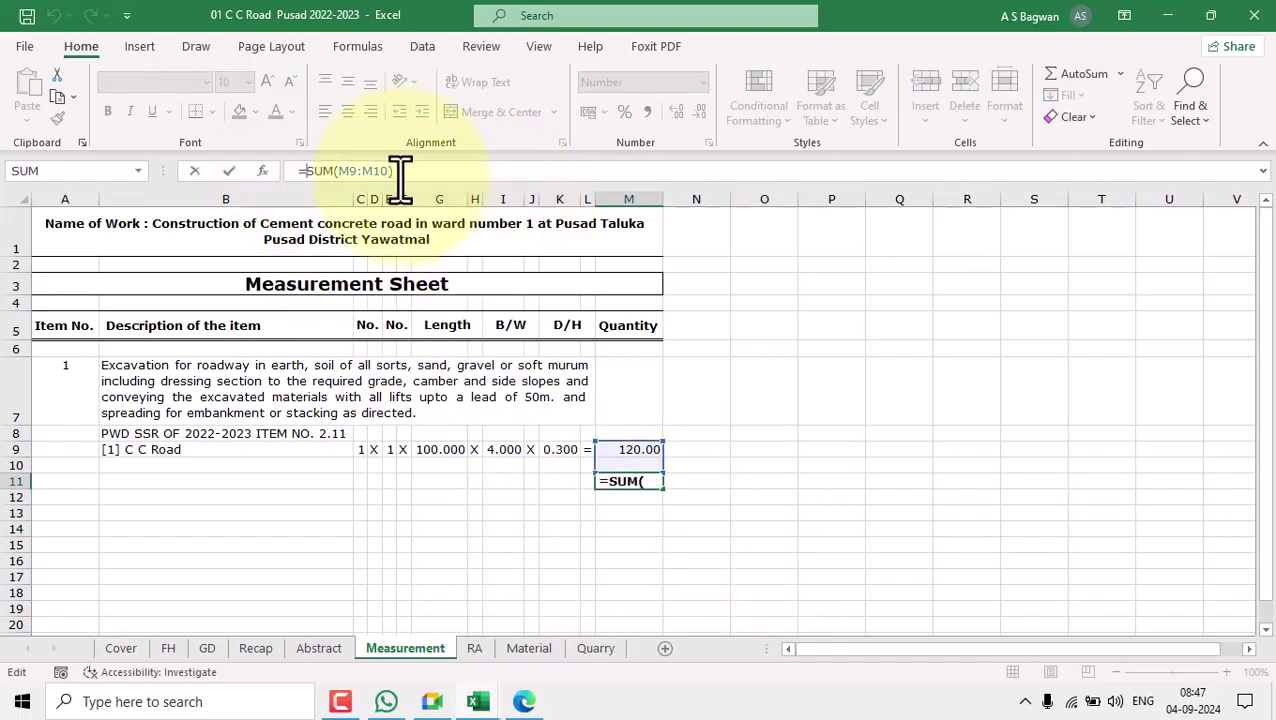
text(rou)
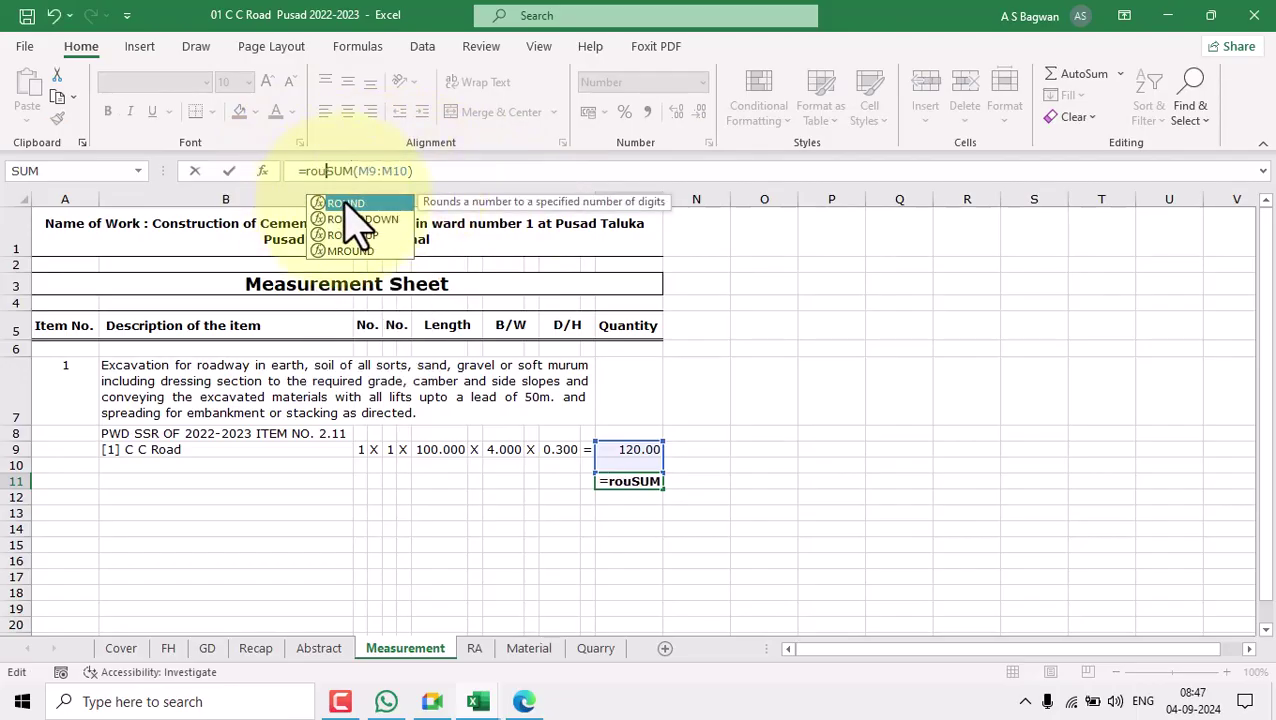
key(Tab)
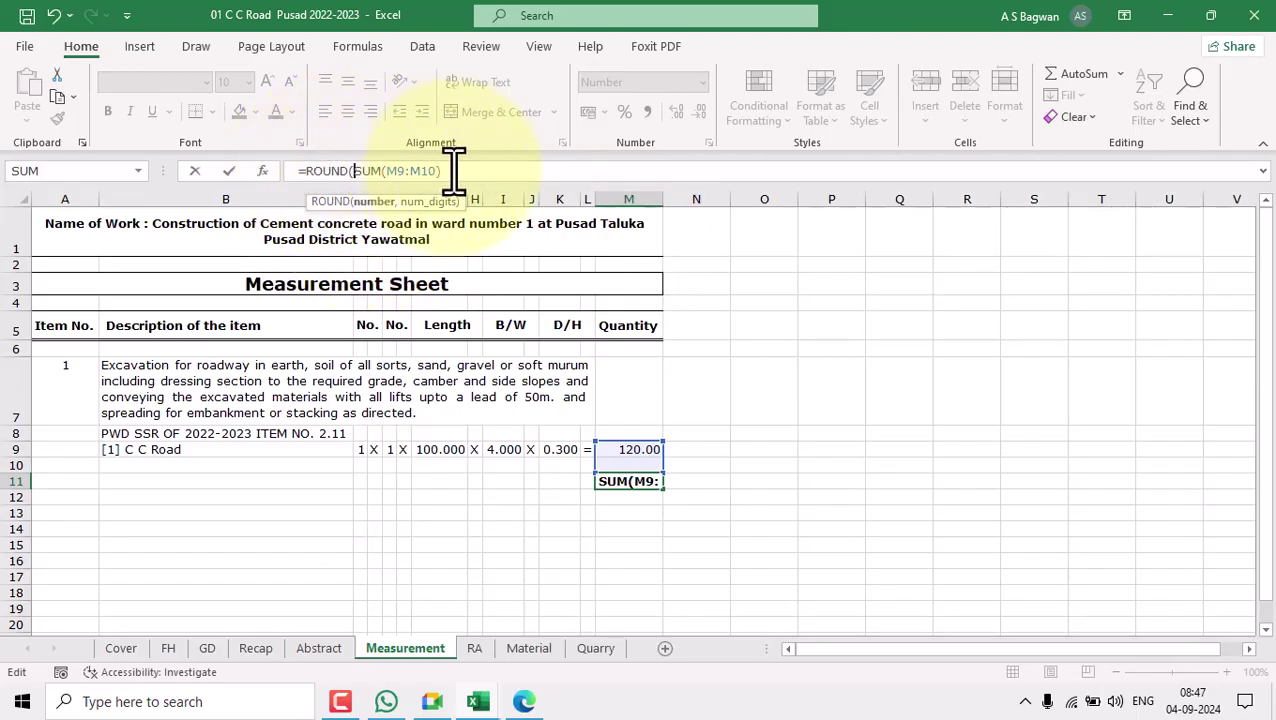
click(593, 171)
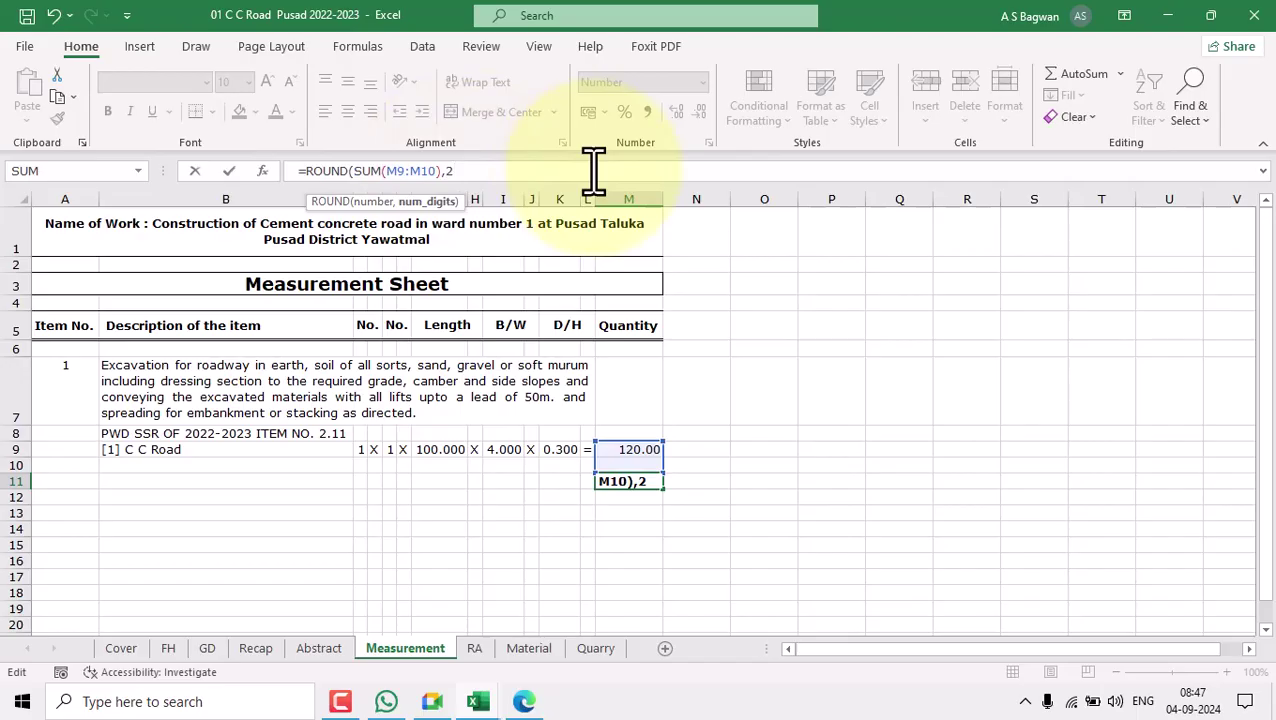
key(Return)
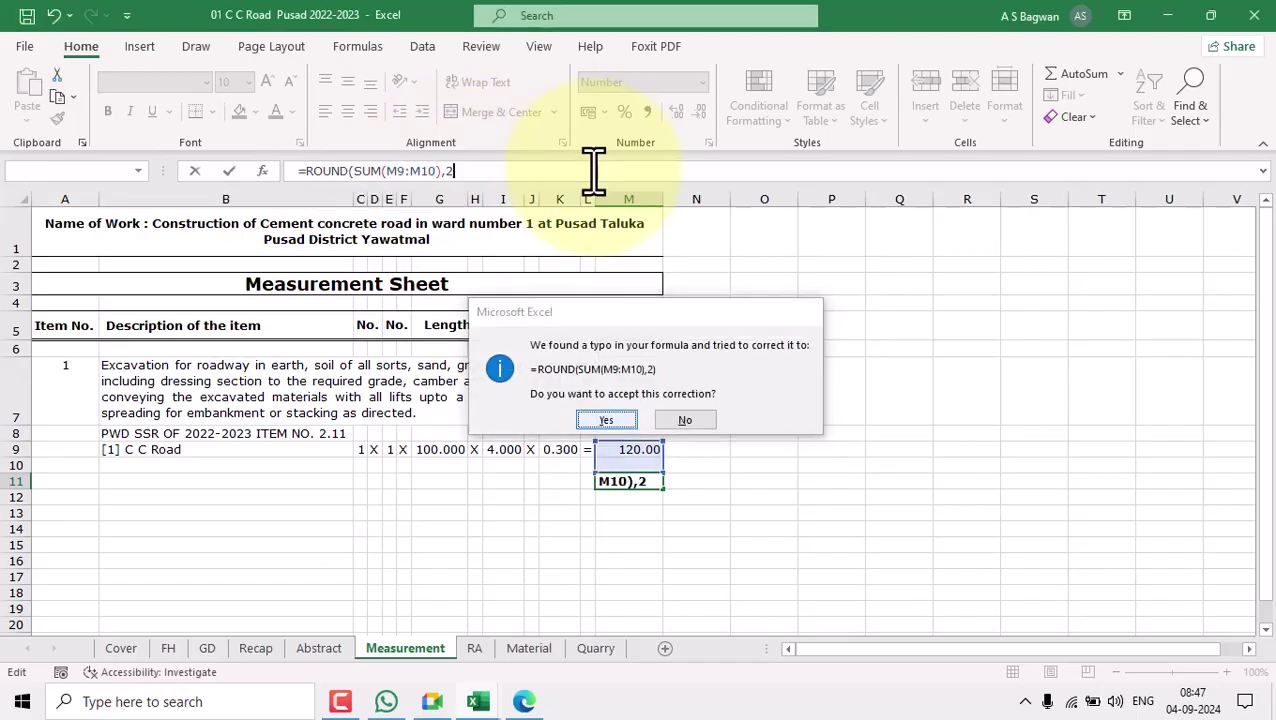
key(Return)
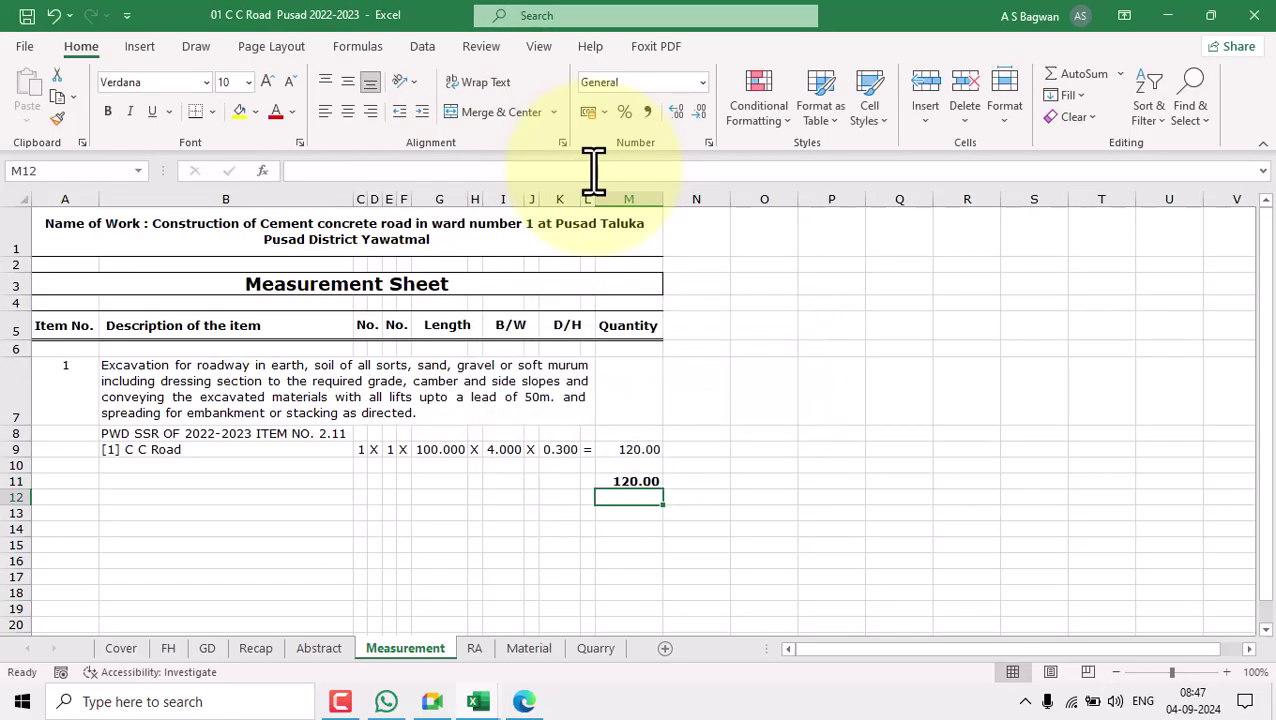
Apply a top and bottom border to the total row across cells C11:M11.
click(362, 479)
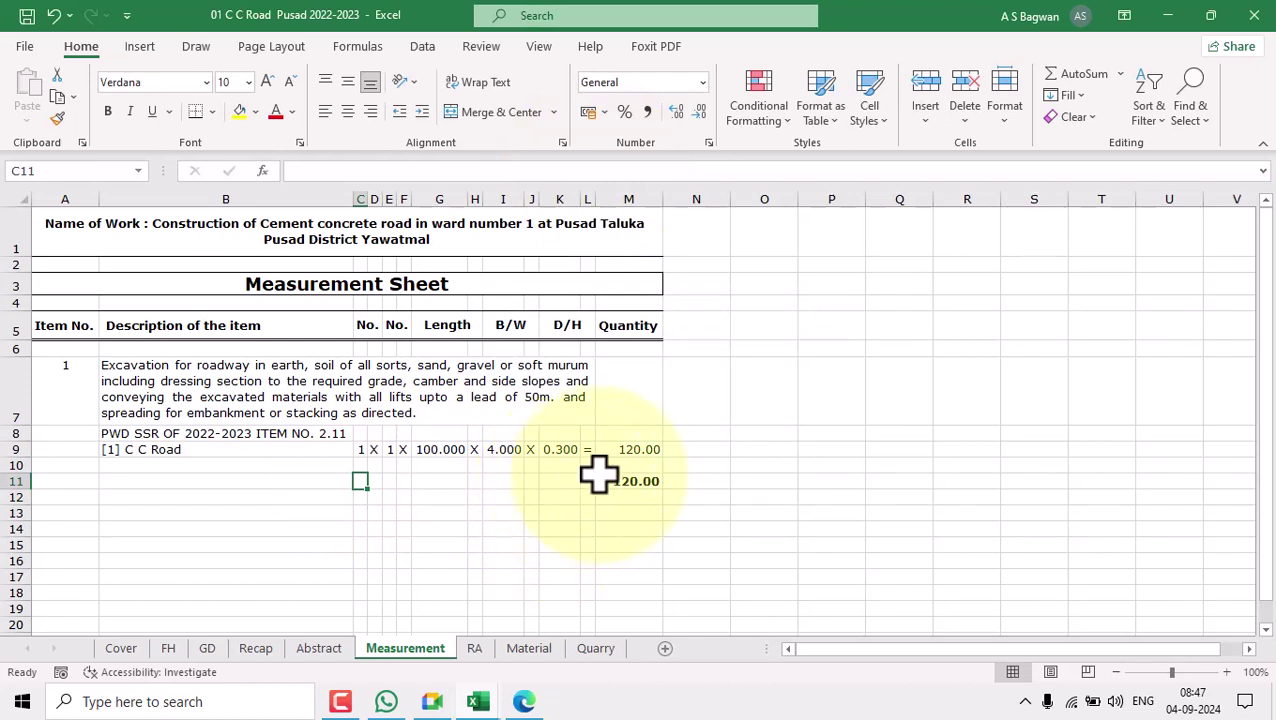
shift+click(640, 481)
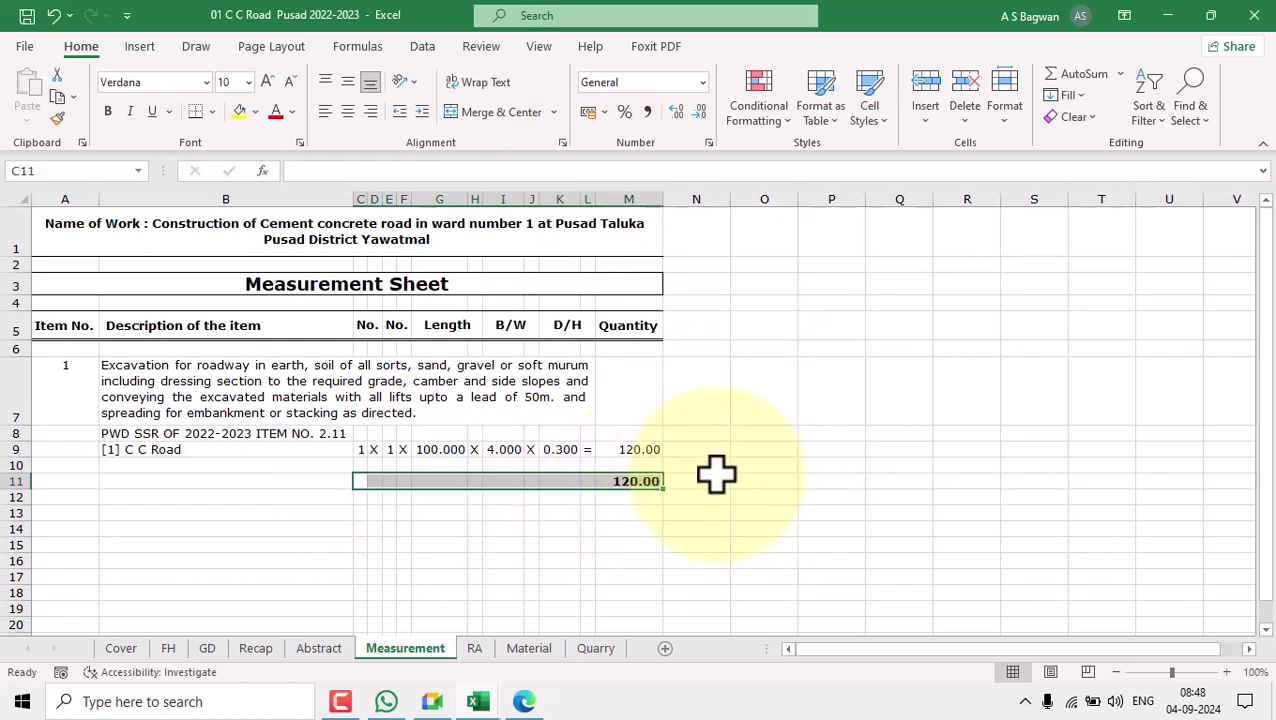
click(212, 112)
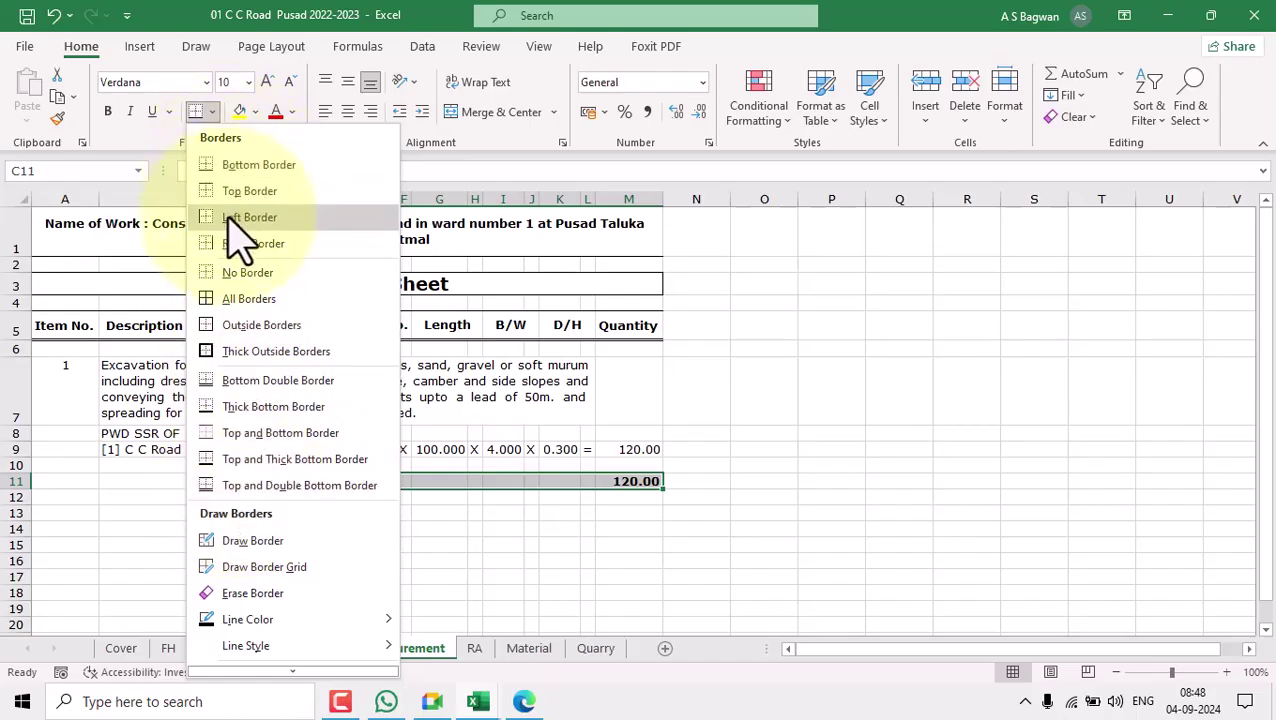
click(249, 433)
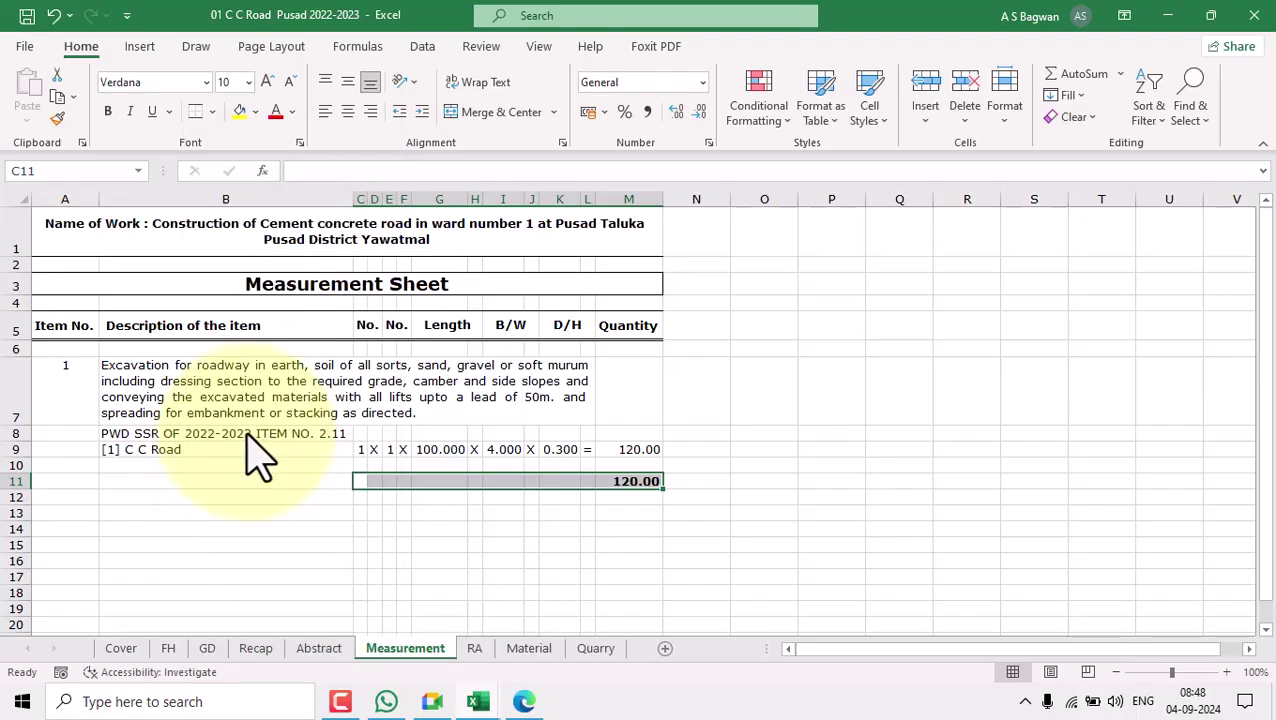
click(738, 497)
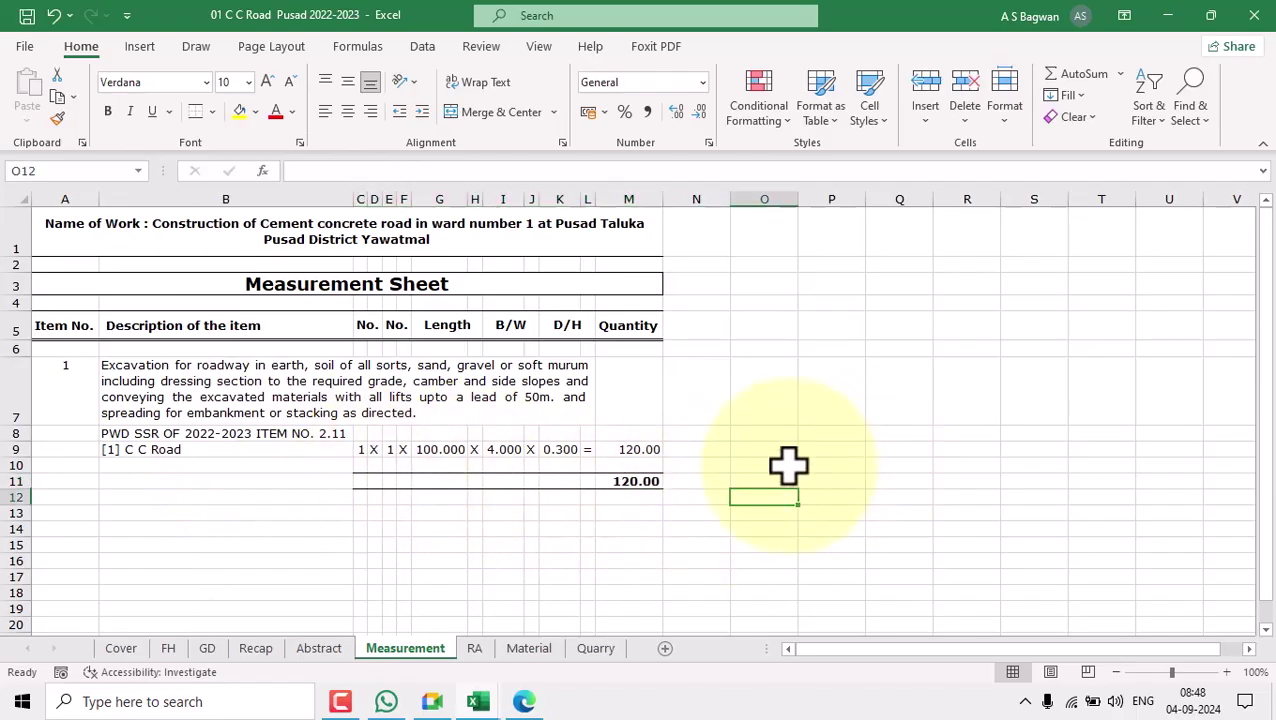
Merge and center cells C11:K11 in the total row and switch to capital letters.
click(360, 482)
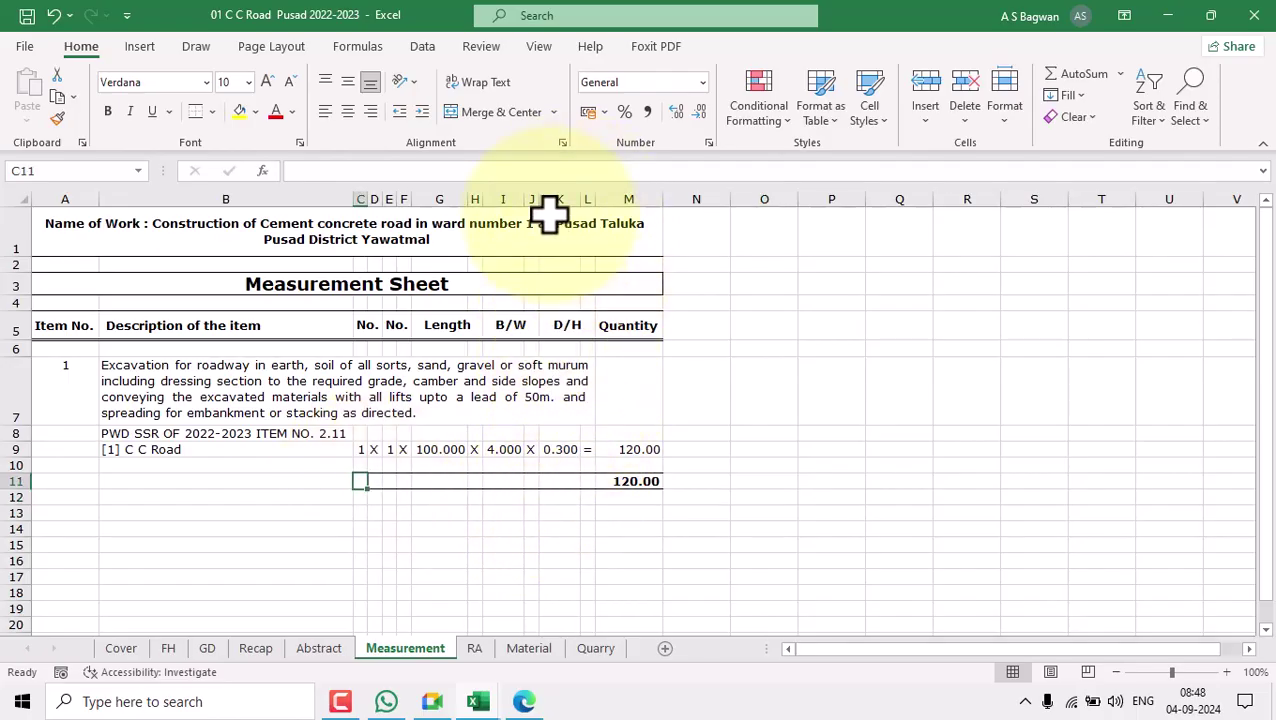
shift+click(561, 478)
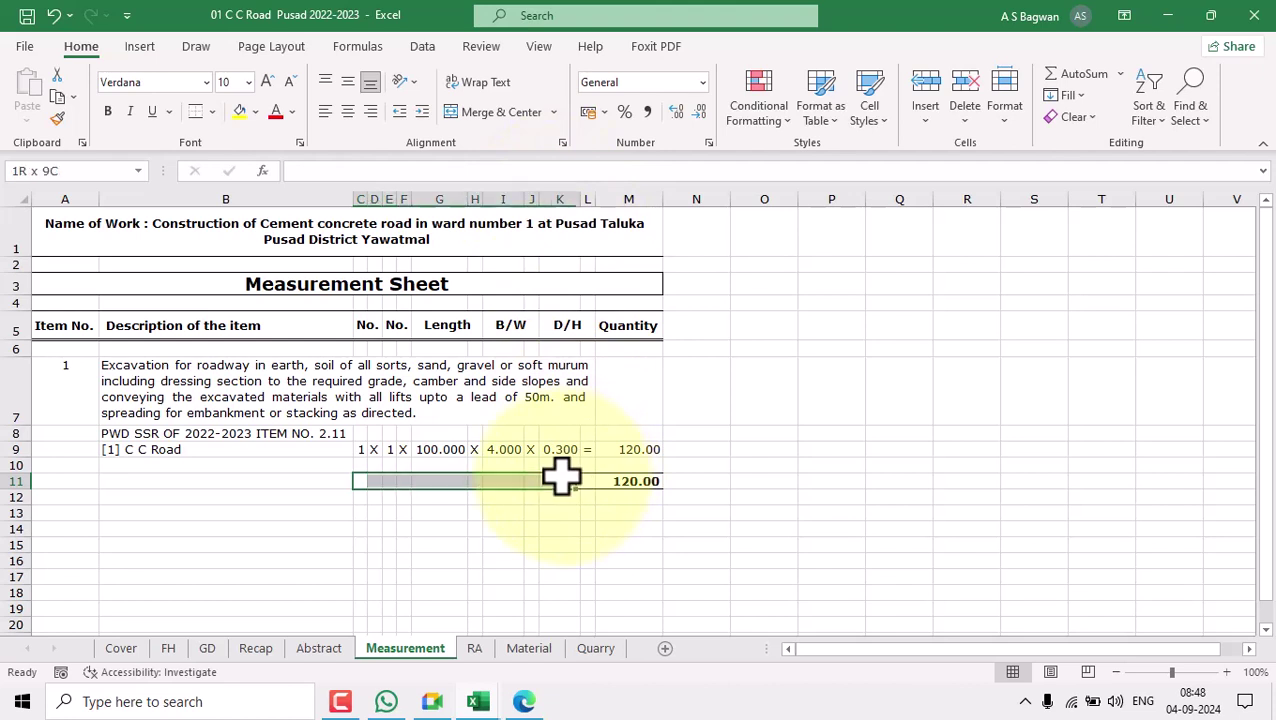
click(467, 112)
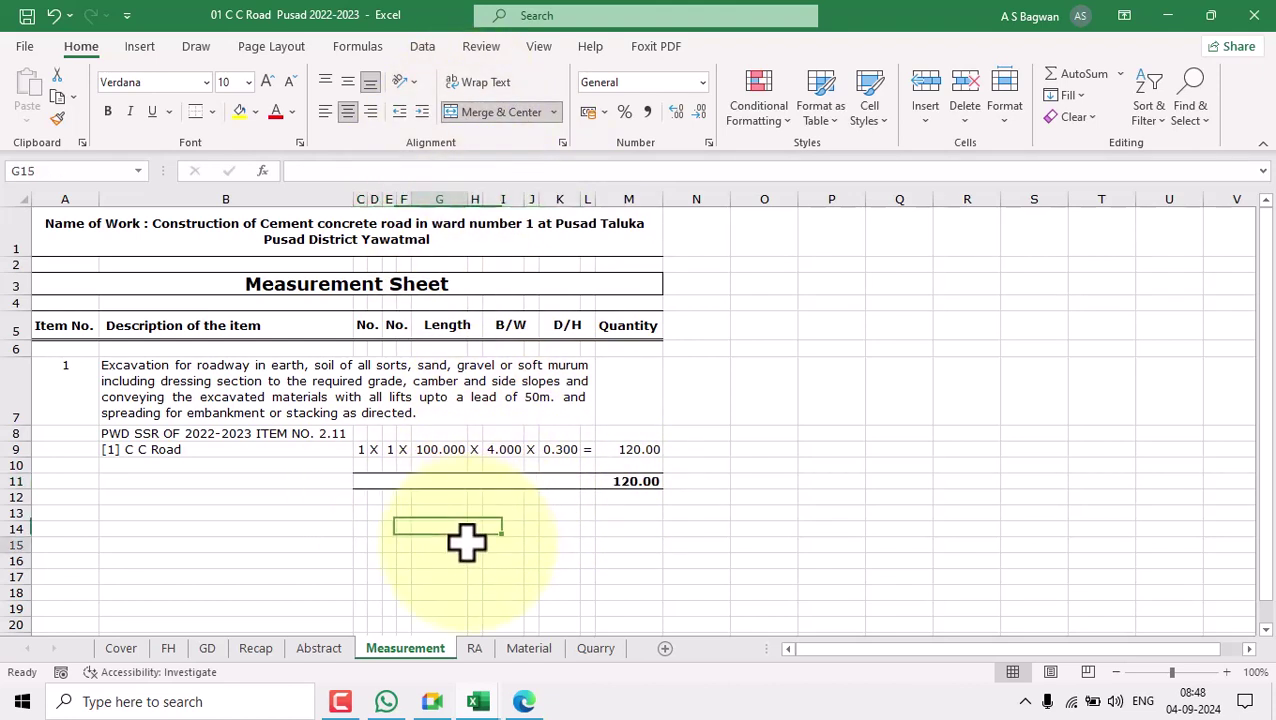
key(Caps_Lock)
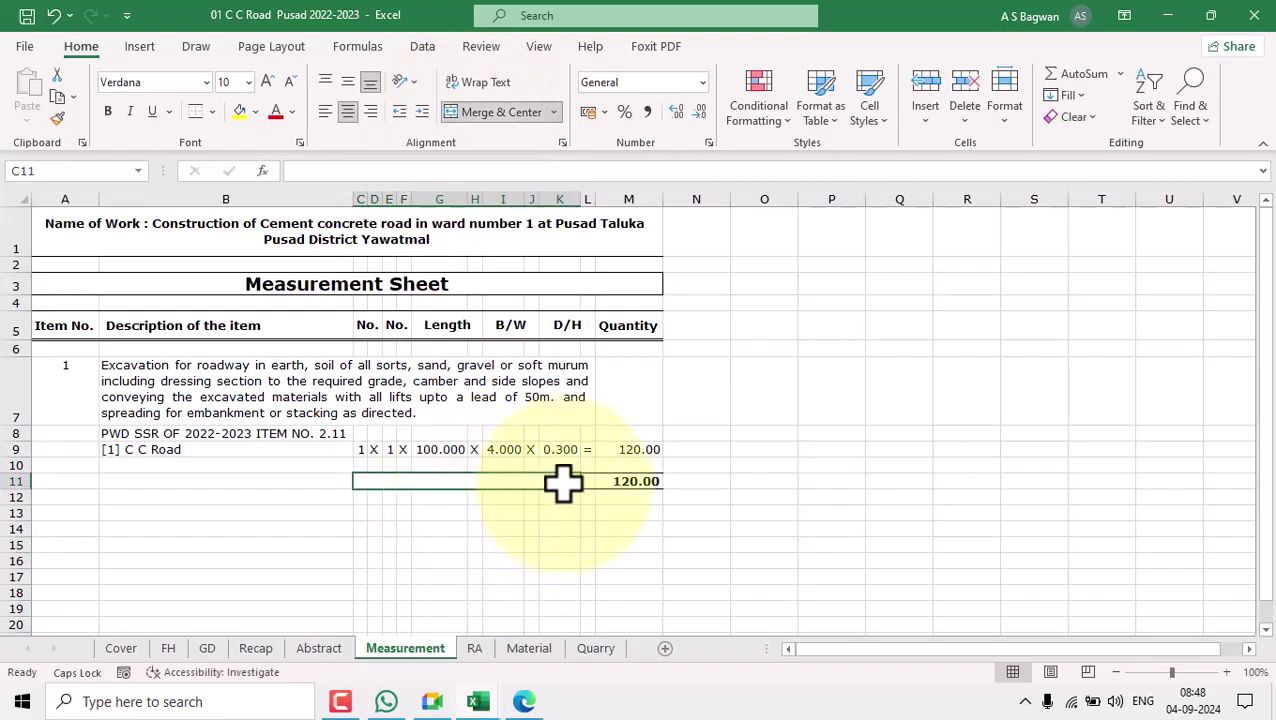
Enter the label TOTAL QUANTITY in the merged cell C11:K11 of the total row.
text(TOTAL QU)
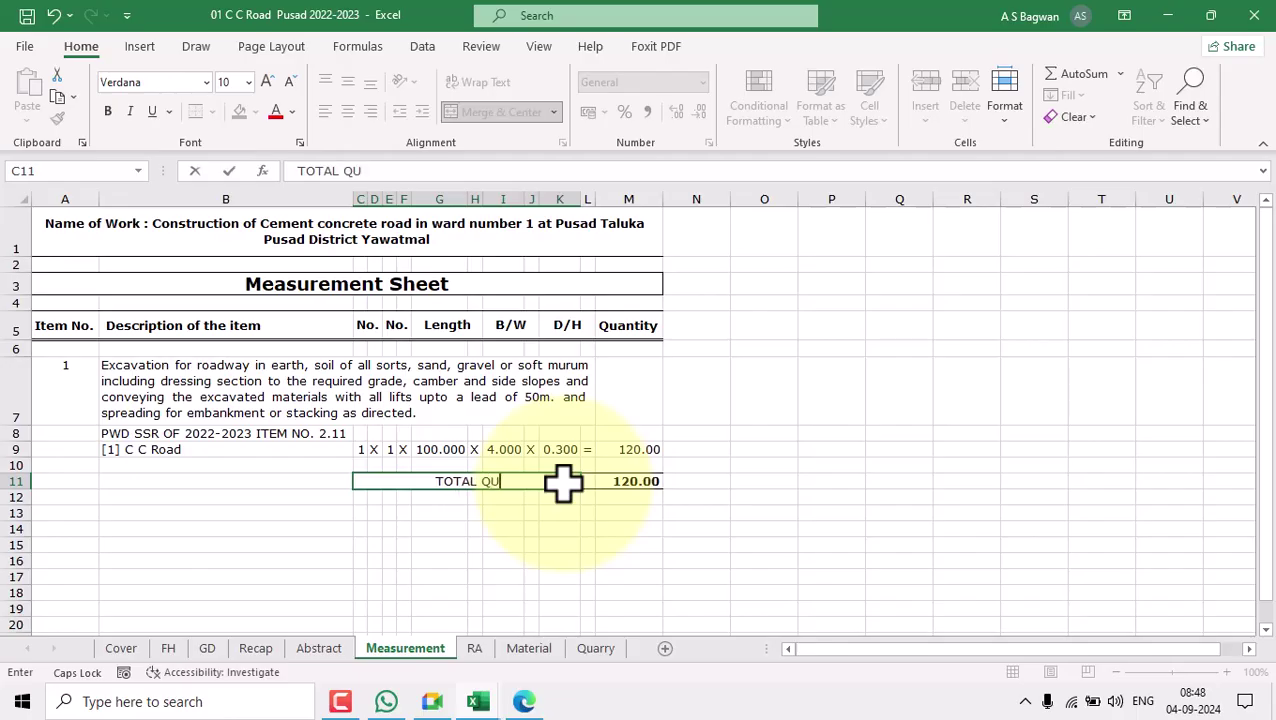
text(ANTI)
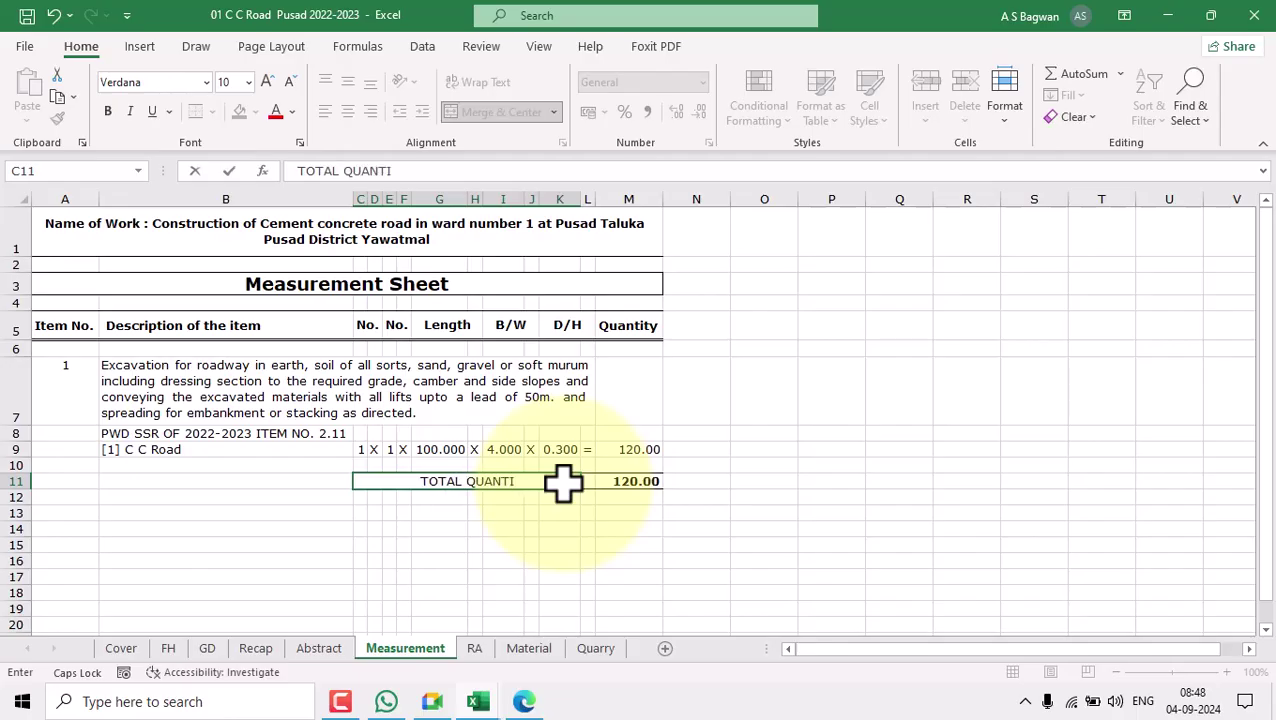
text(TY)
click(501, 546)
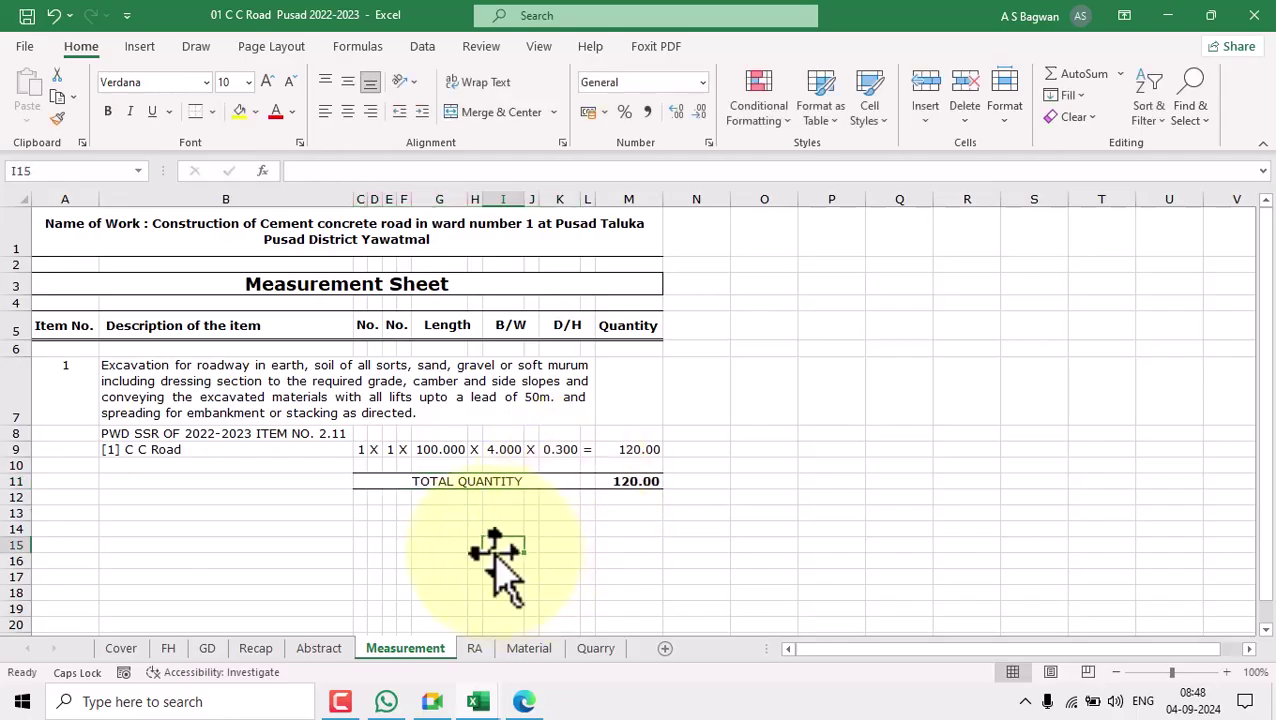
Make the TOTAL QUANTITY label in merged cell C11 bold and align it to the left.
click(543, 488)
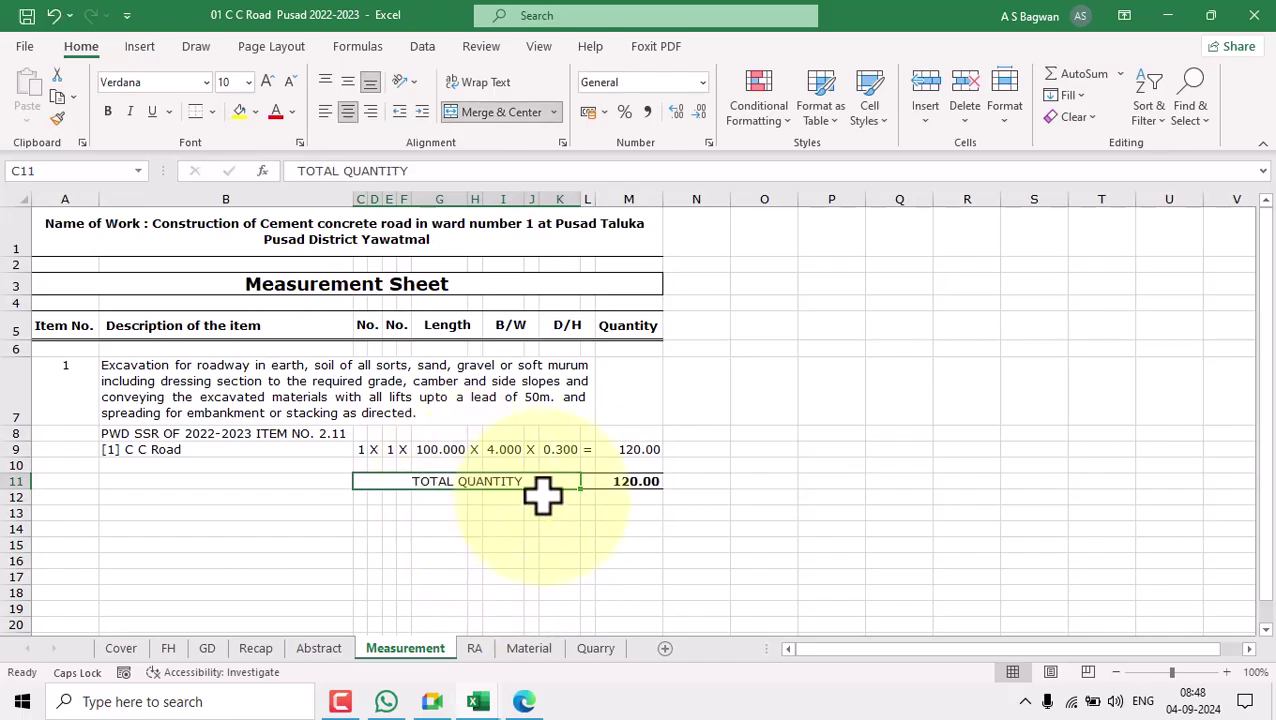
click(108, 113)
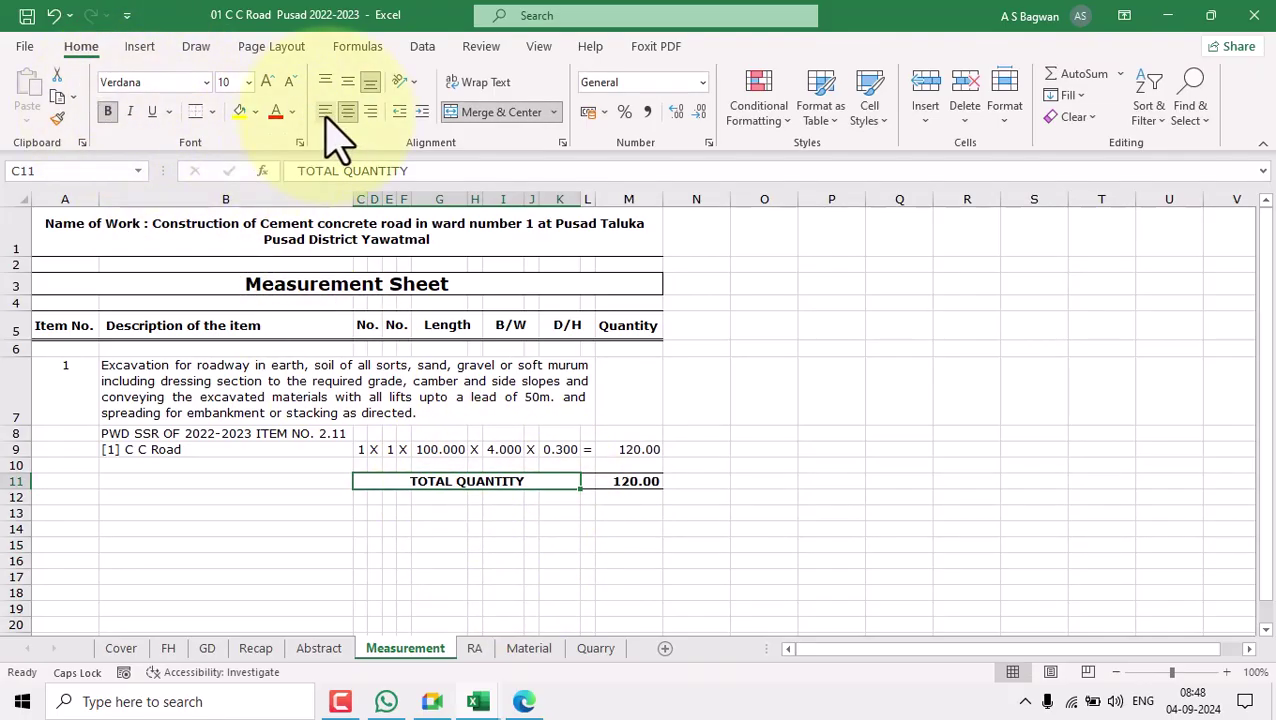
click(403, 513)
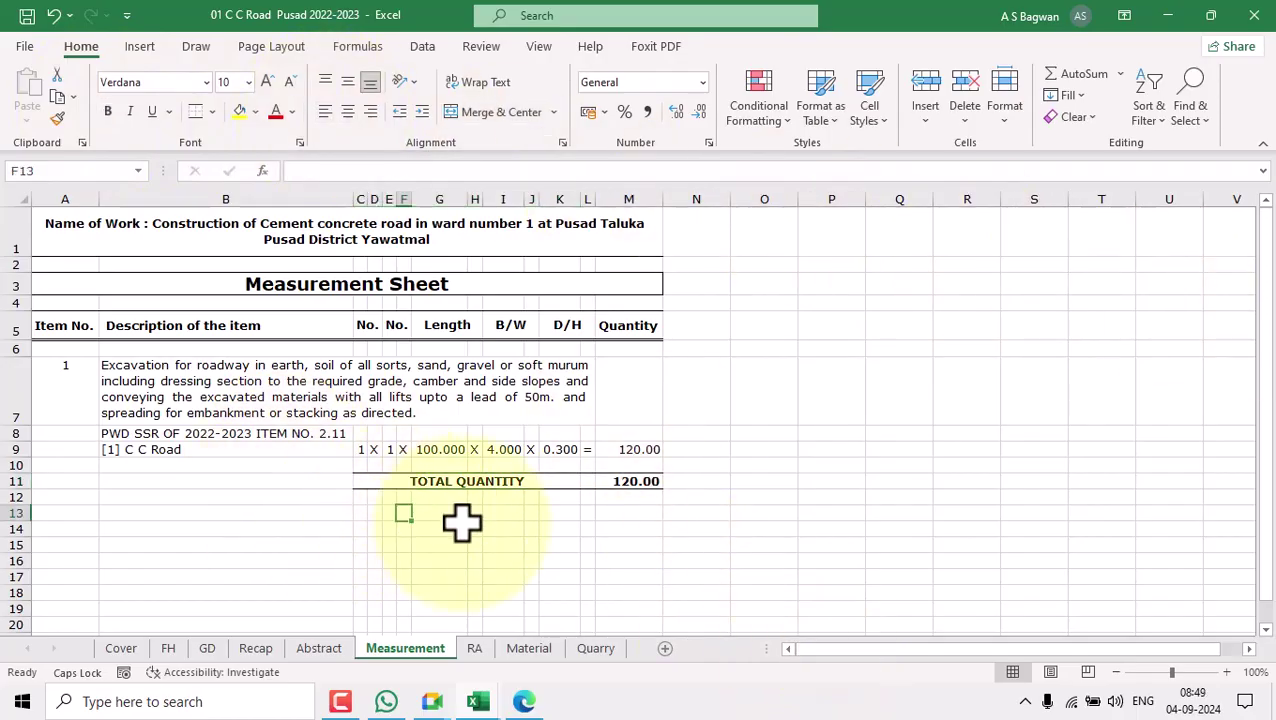
click(456, 485)
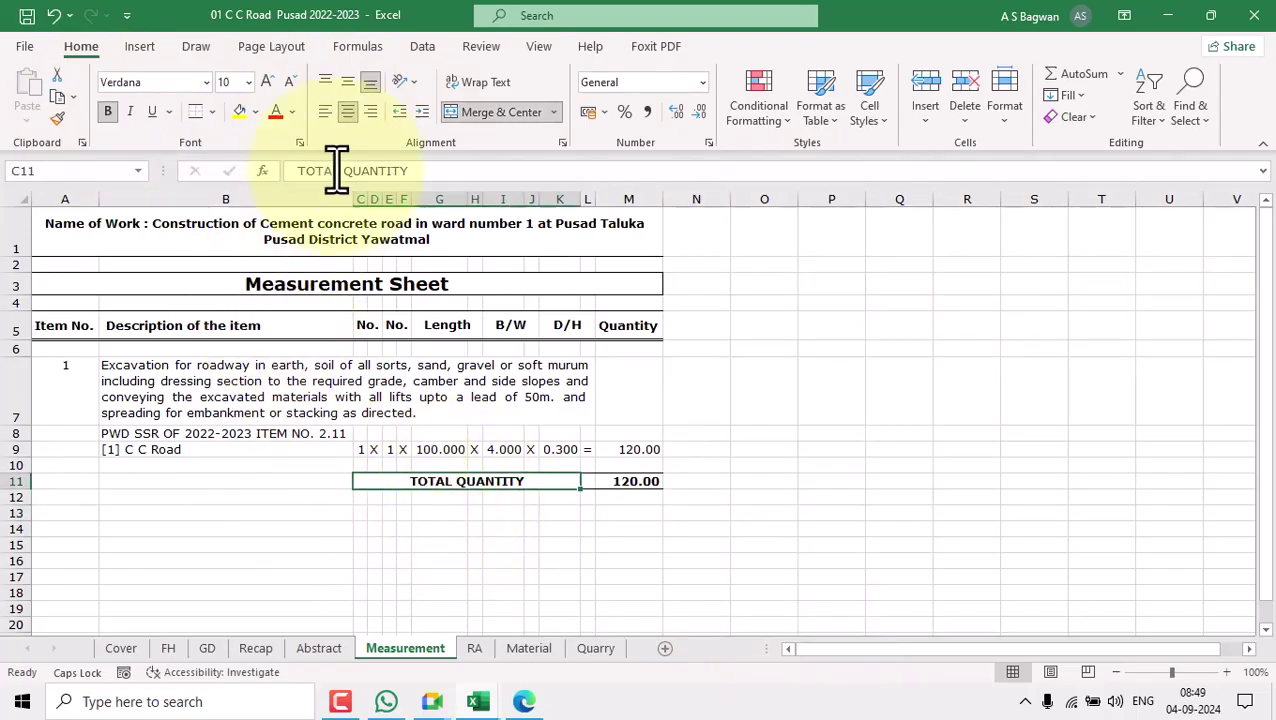
click(328, 128)
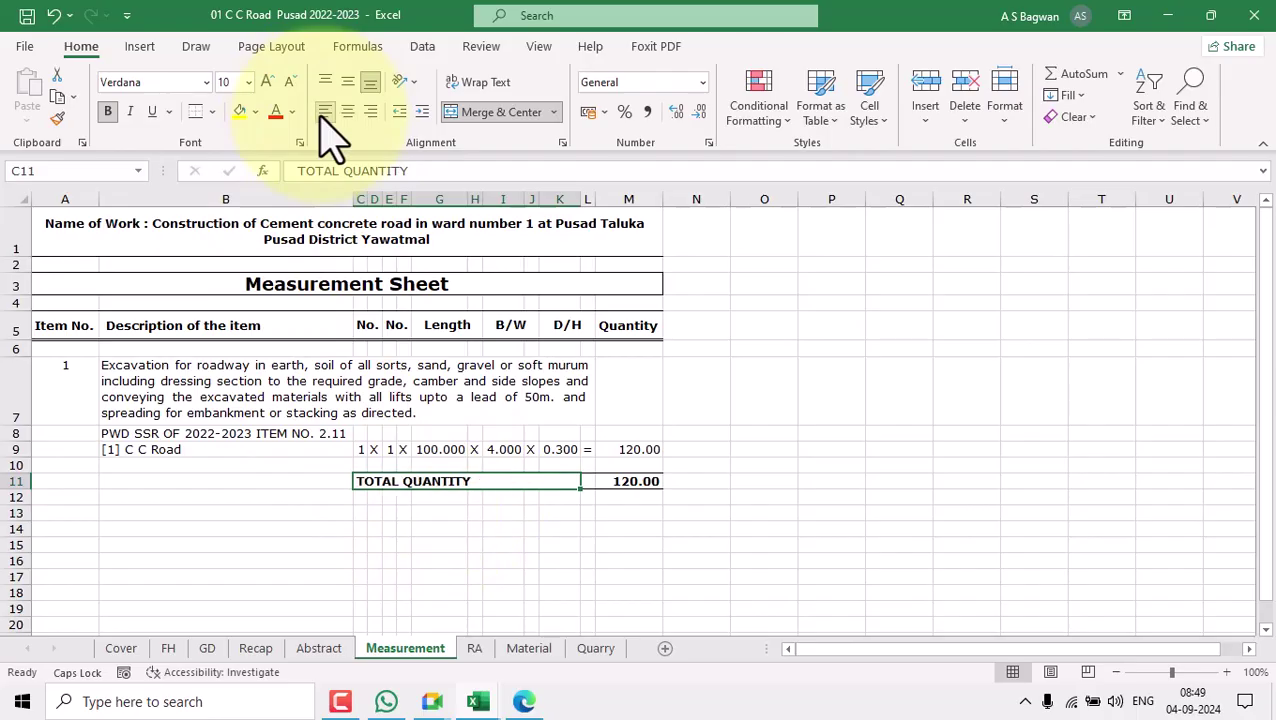
Enter the unit Cu.M. in cell M12 below the total quantity and right-align it.
click(570, 544)
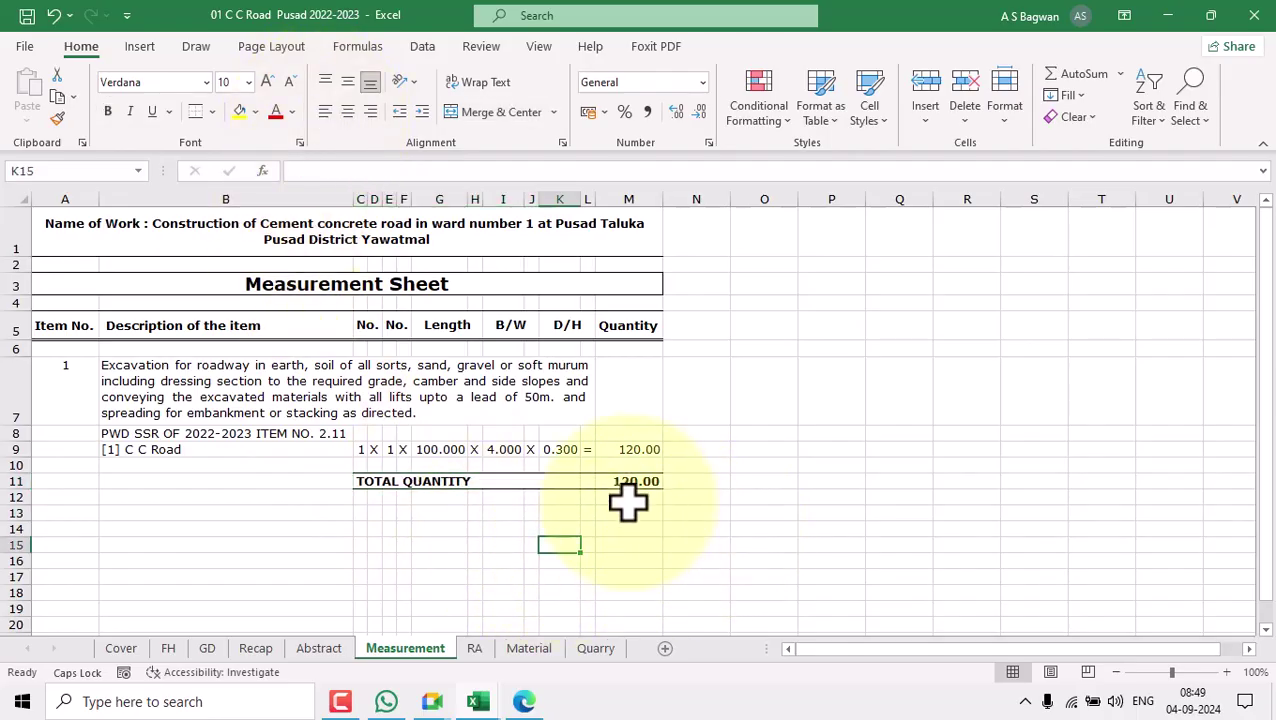
click(627, 498)
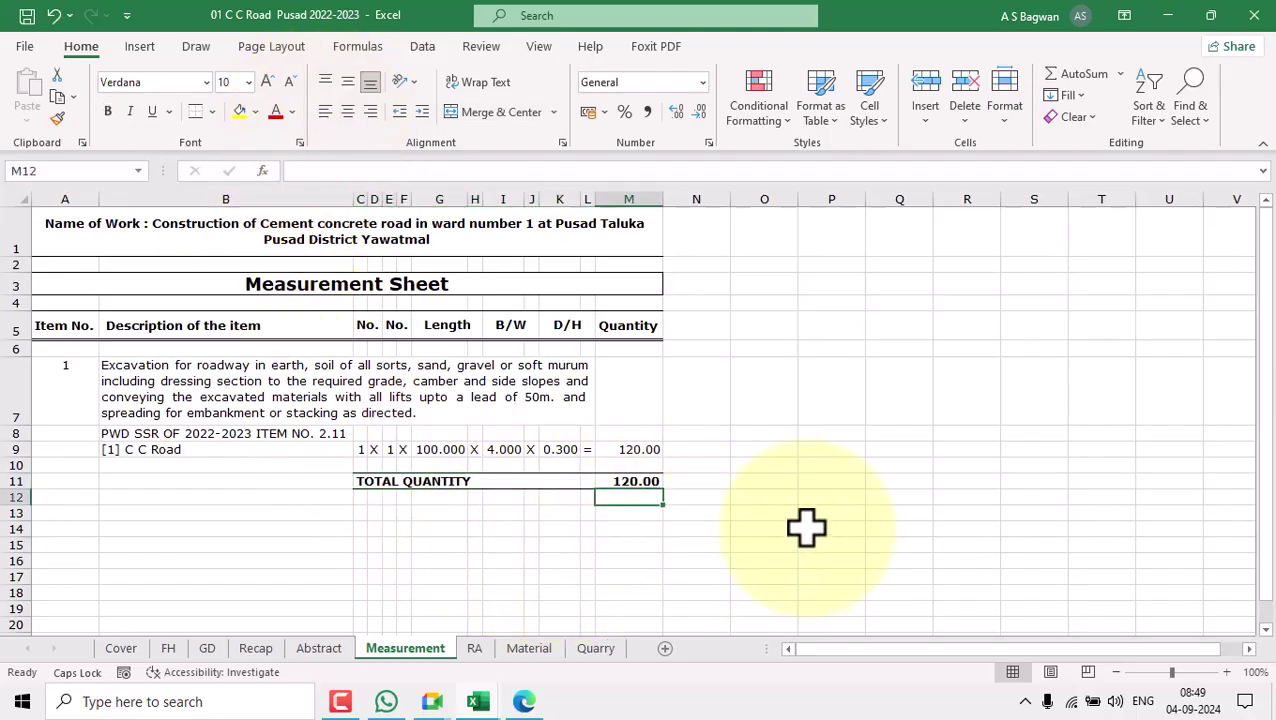
key(Caps_Lock)
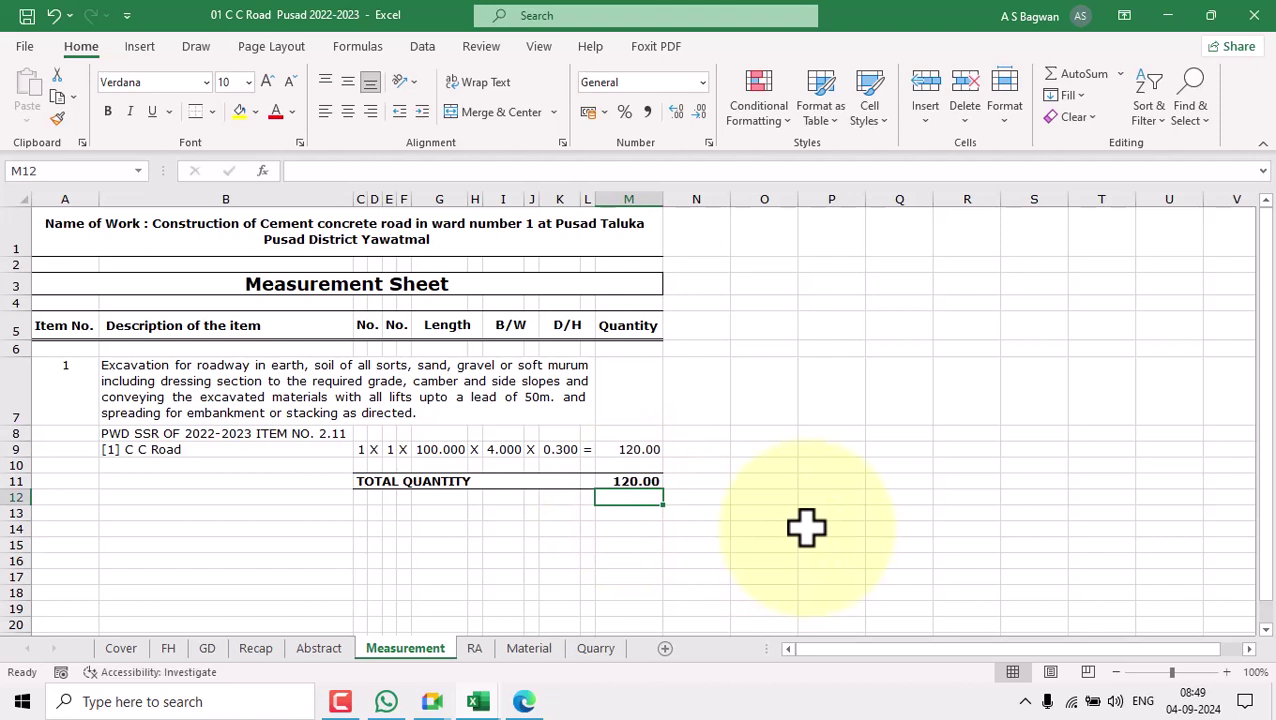
text(Cu.M)
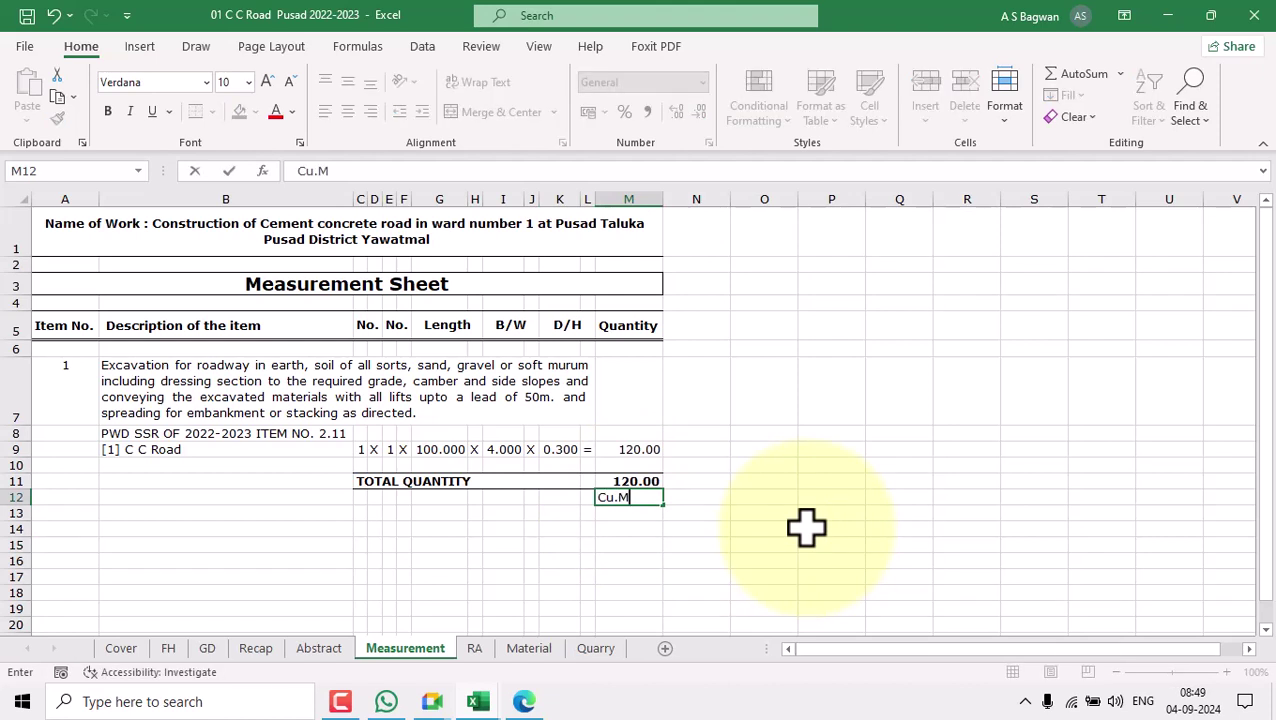
text(.)
click(755, 512)
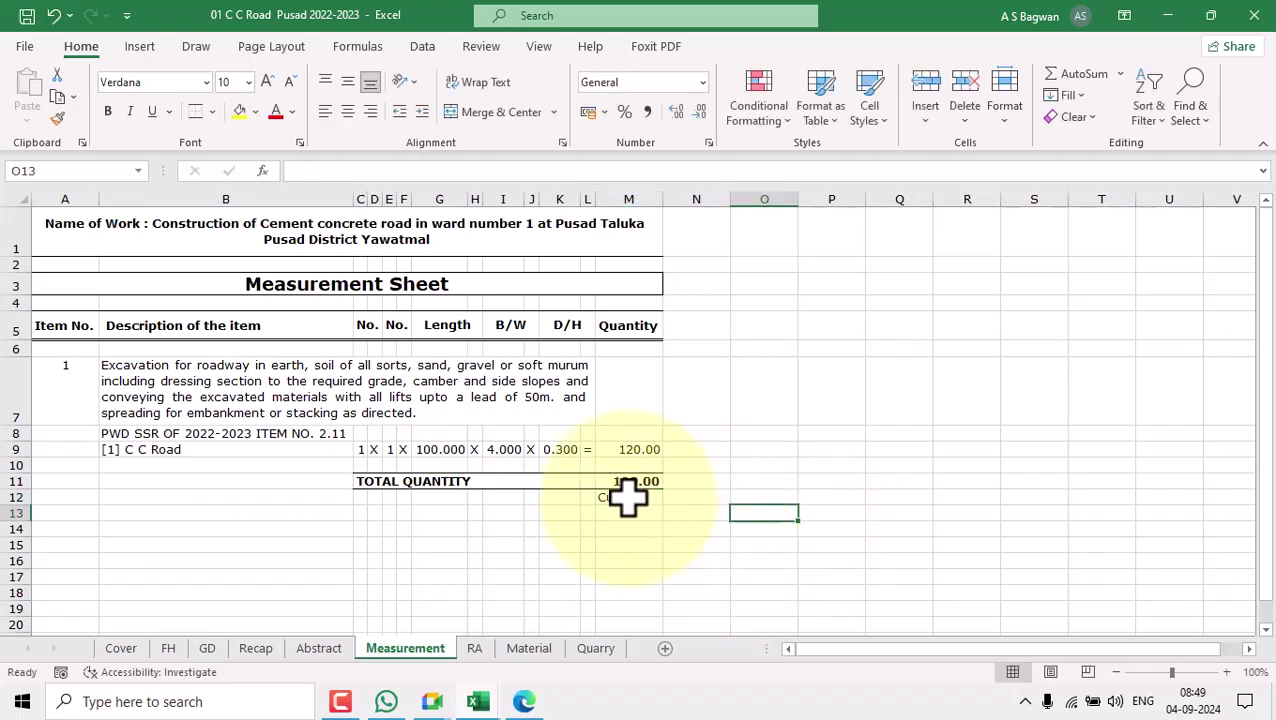
click(627, 498)
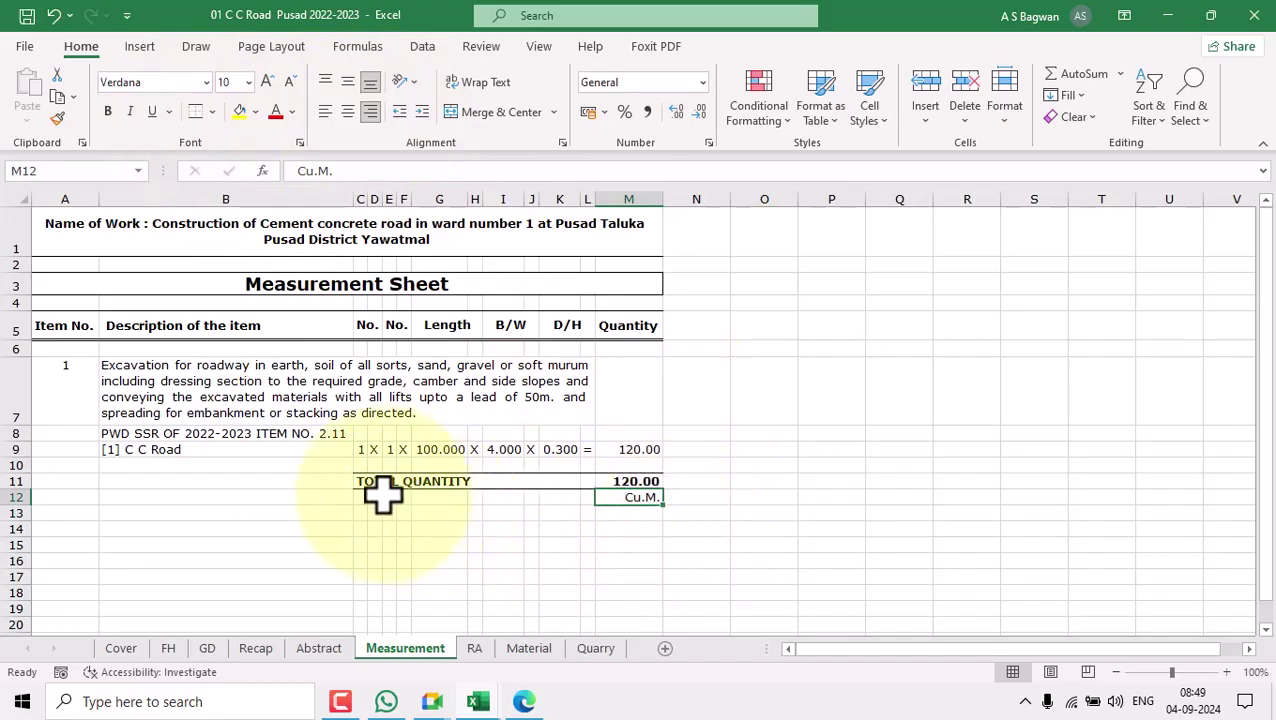
Switch to the SSR_2022-23 workbook and copy the additional specification text MORTH 301 of SSR item 2.11.
mouse_move(500, 706)
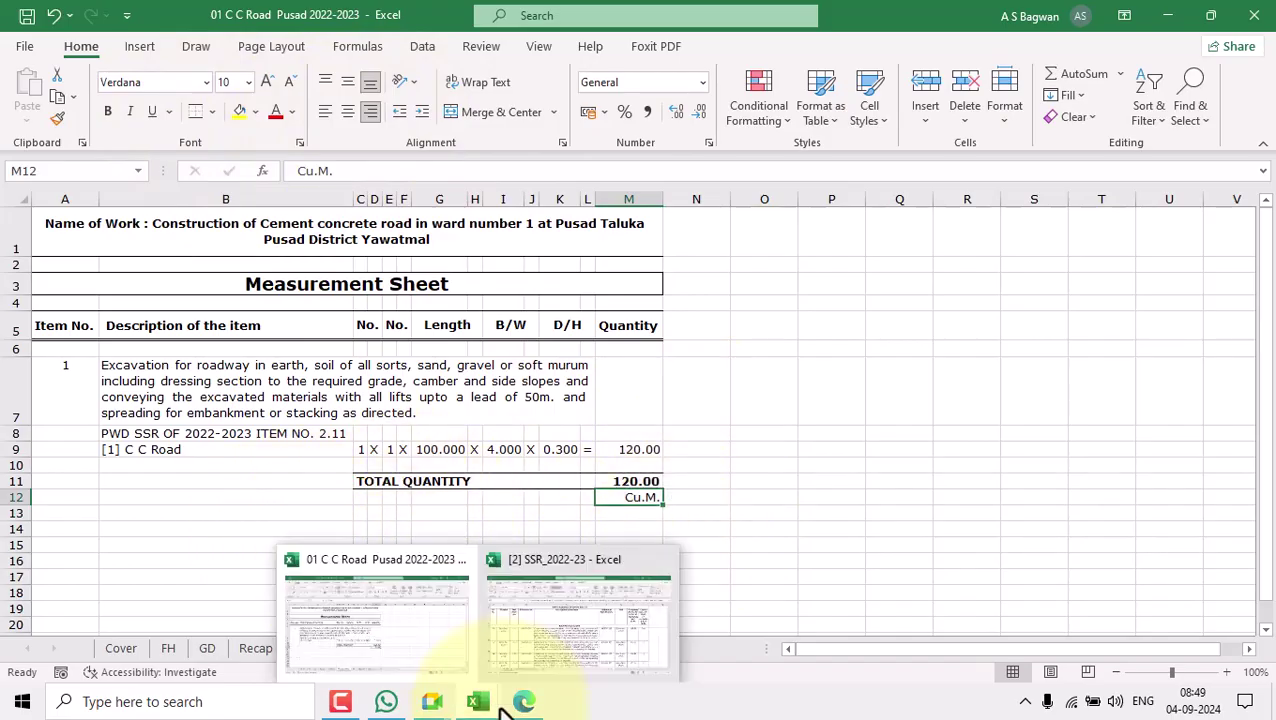
click(590, 652)
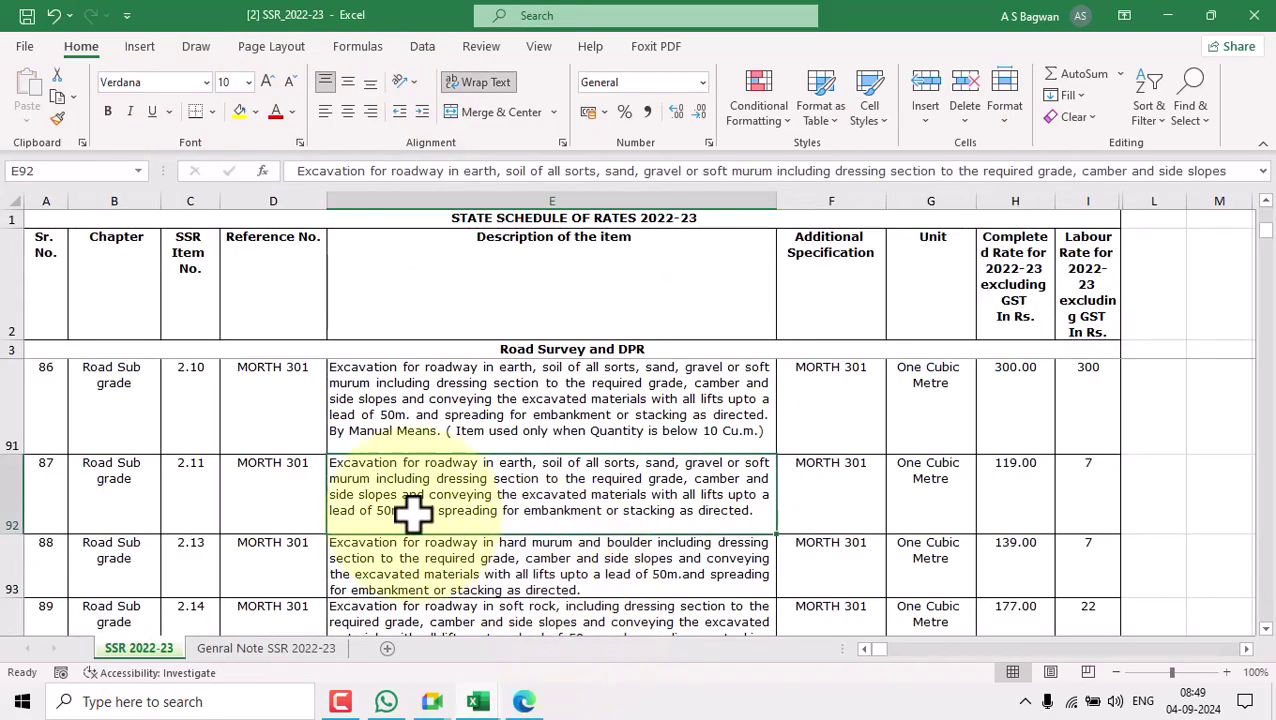
click(192, 489)
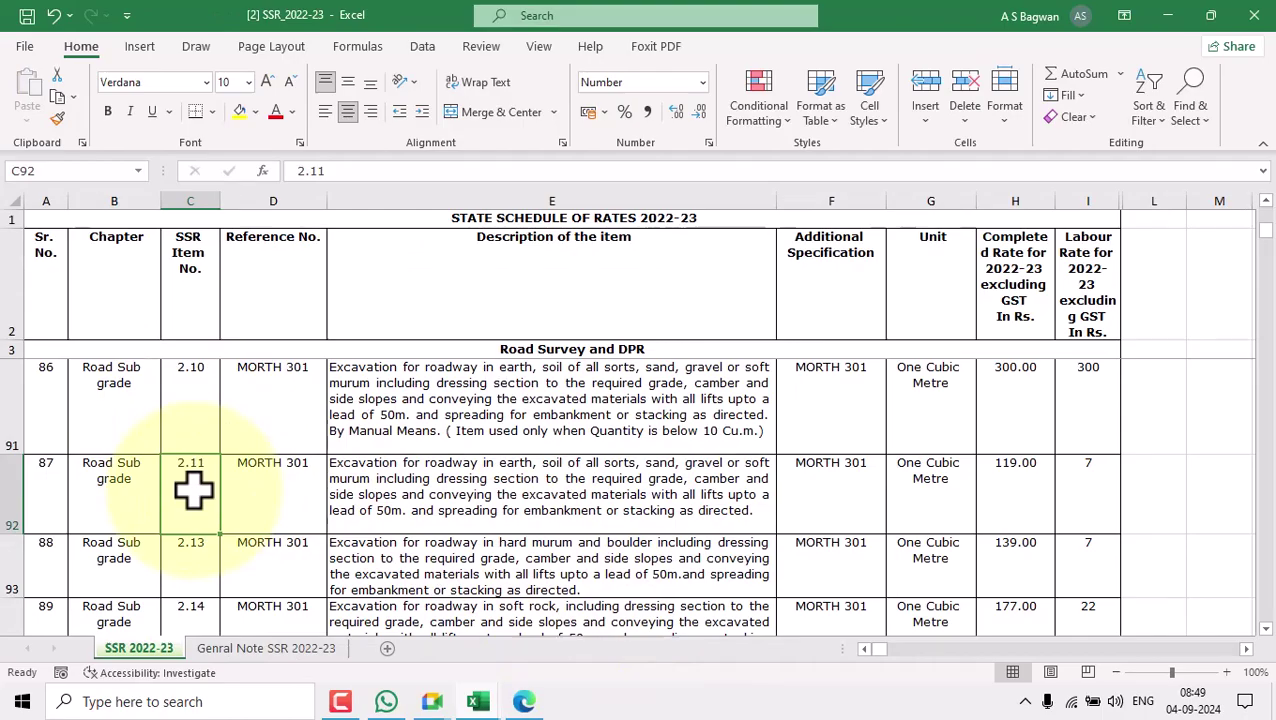
click(482, 502)
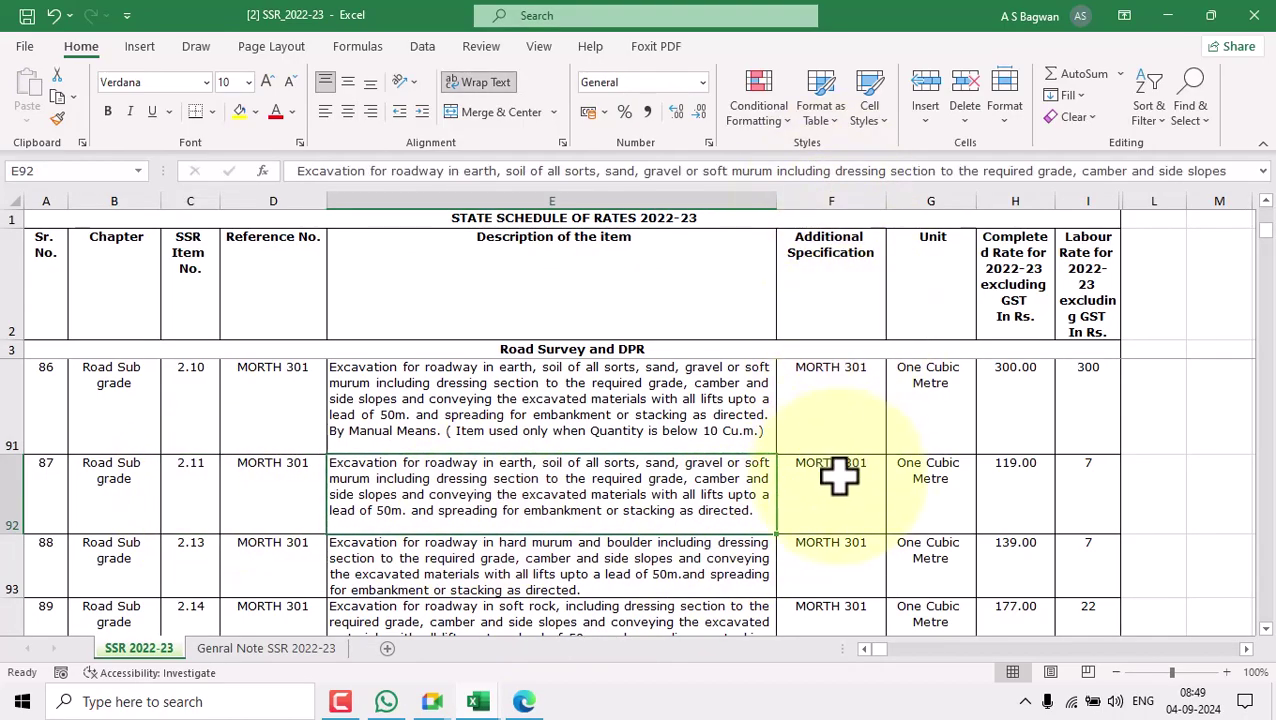
click(877, 470)
double_click(877, 465)
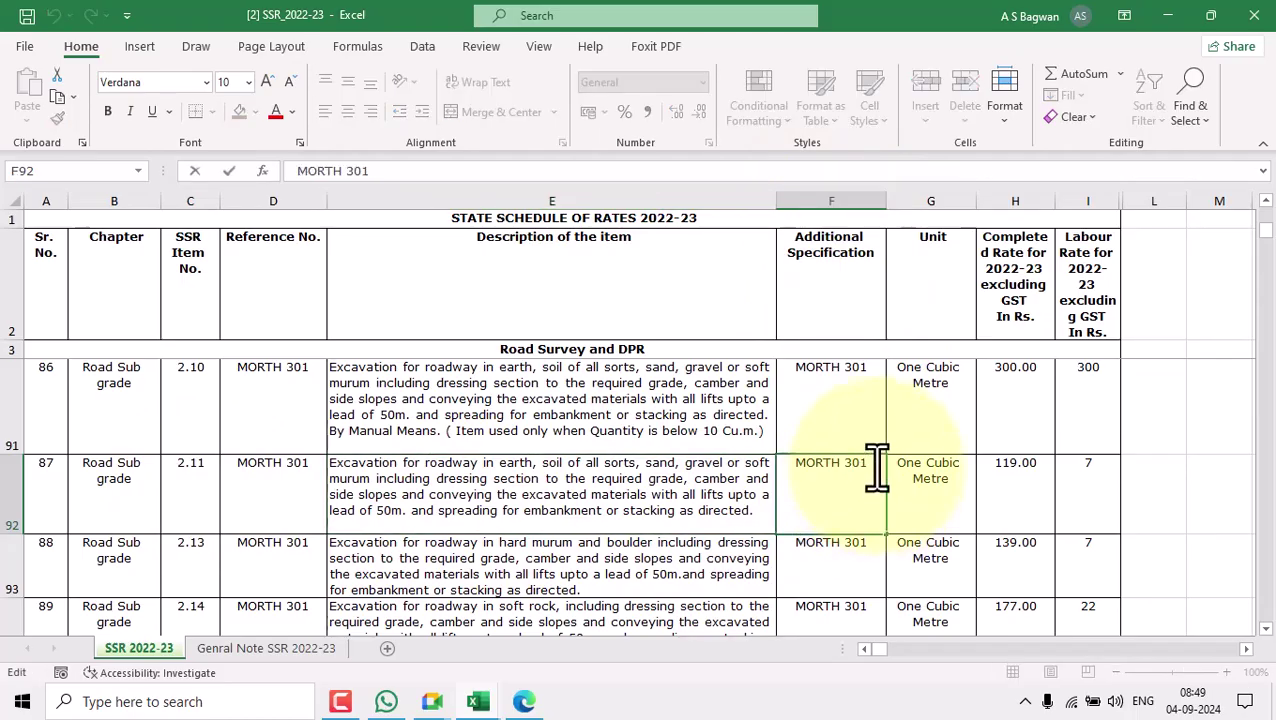
drag(877, 465, 795, 465)
key(ctrl+c)
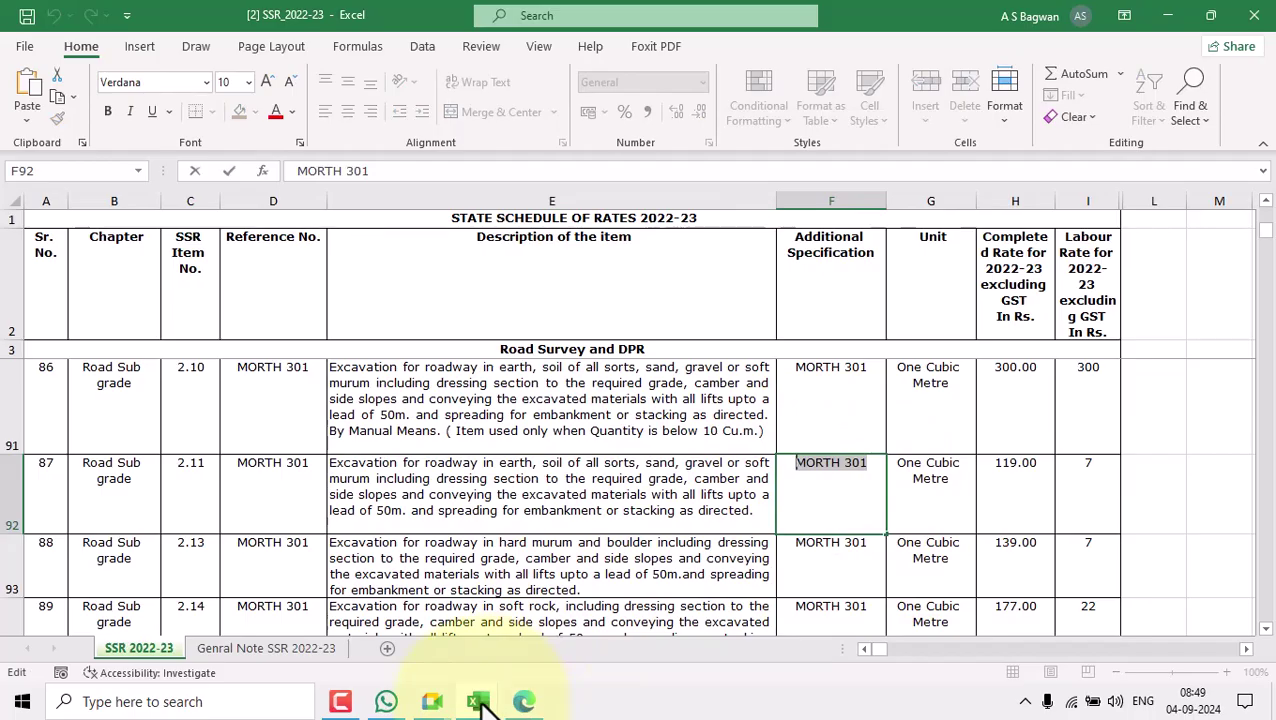
Return to the 01 C C Road Pusad workbook and append MORTH 301 to the end of the excavation description in B7.
mouse_move(481, 703)
click(352, 632)
click(348, 395)
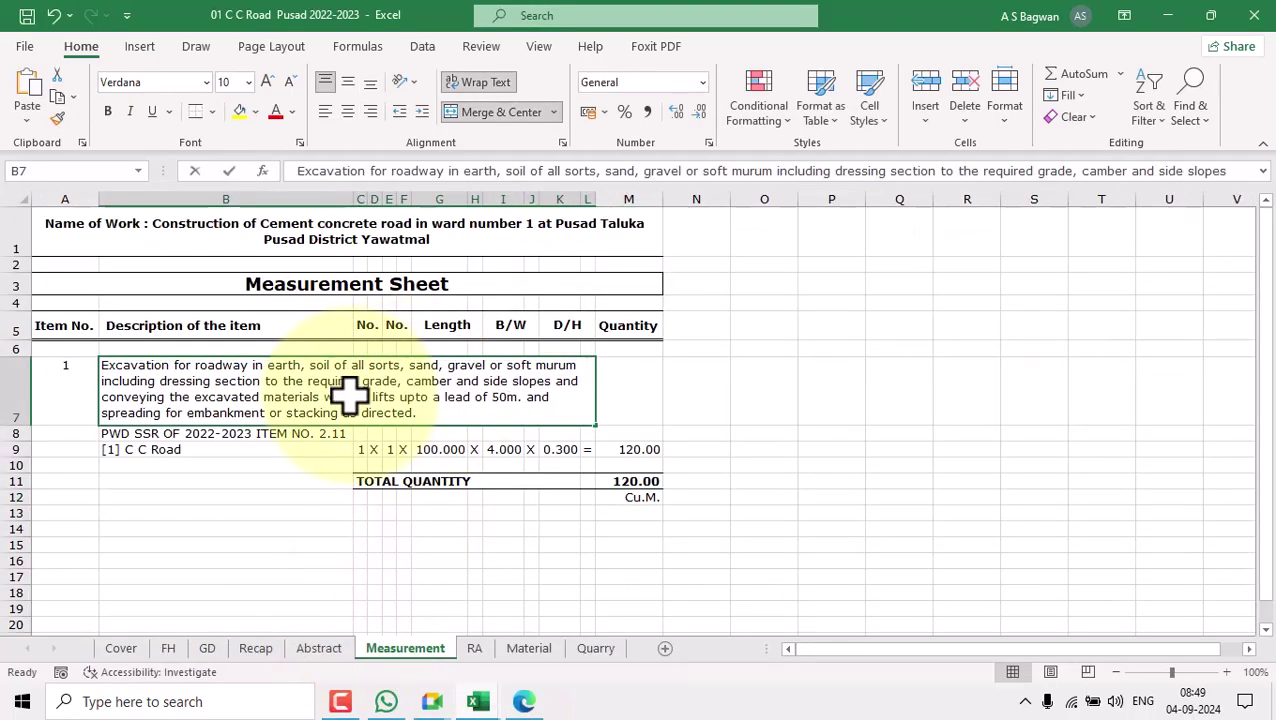
double_click(445, 418)
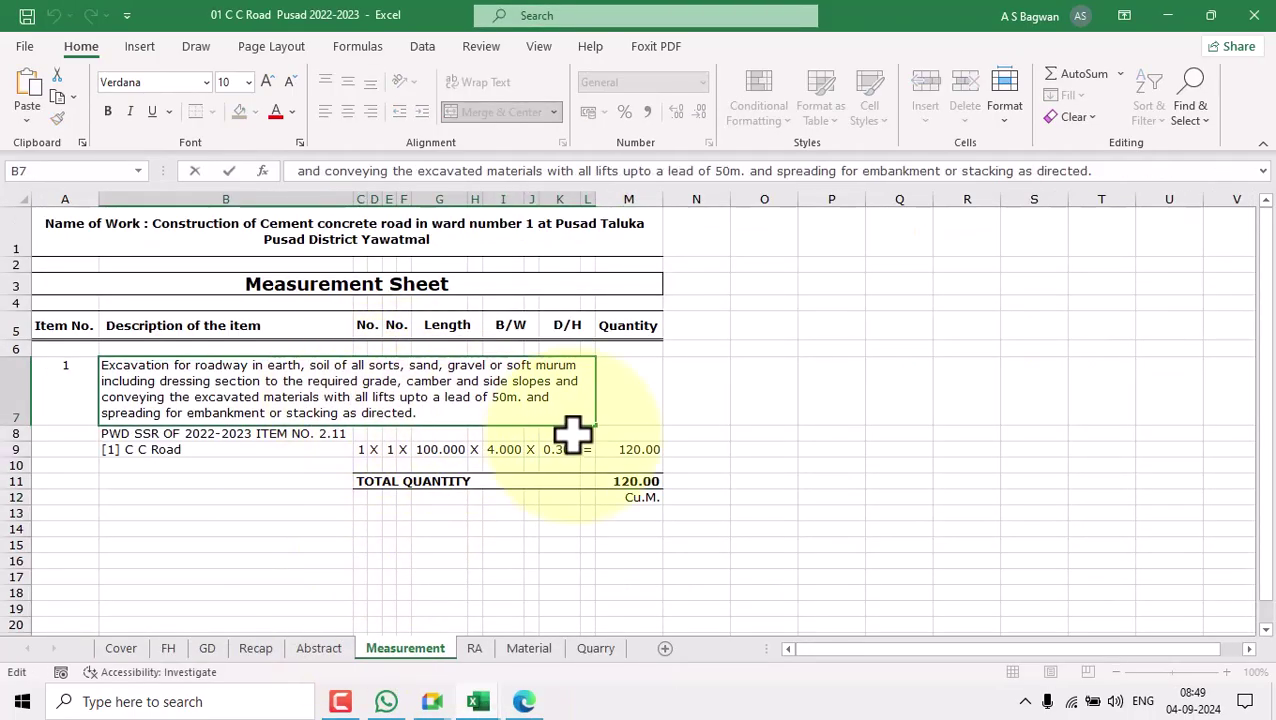
key(ctrl+v)
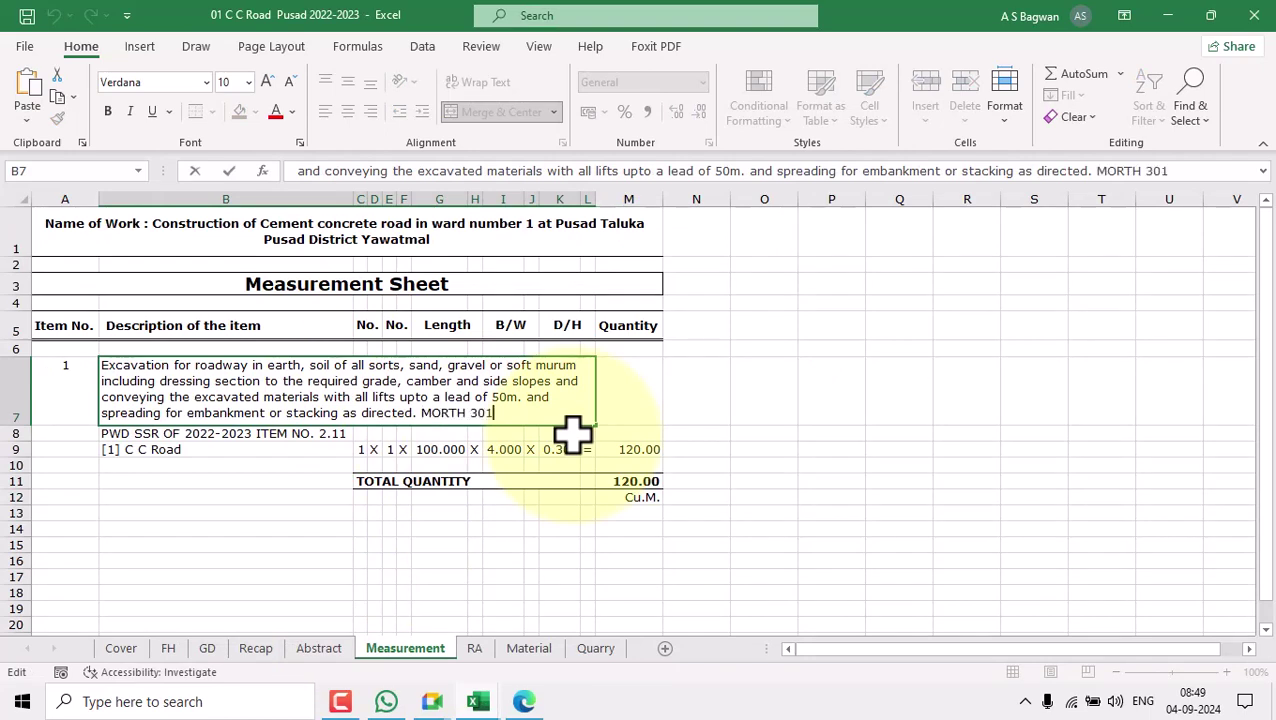
click(752, 430)
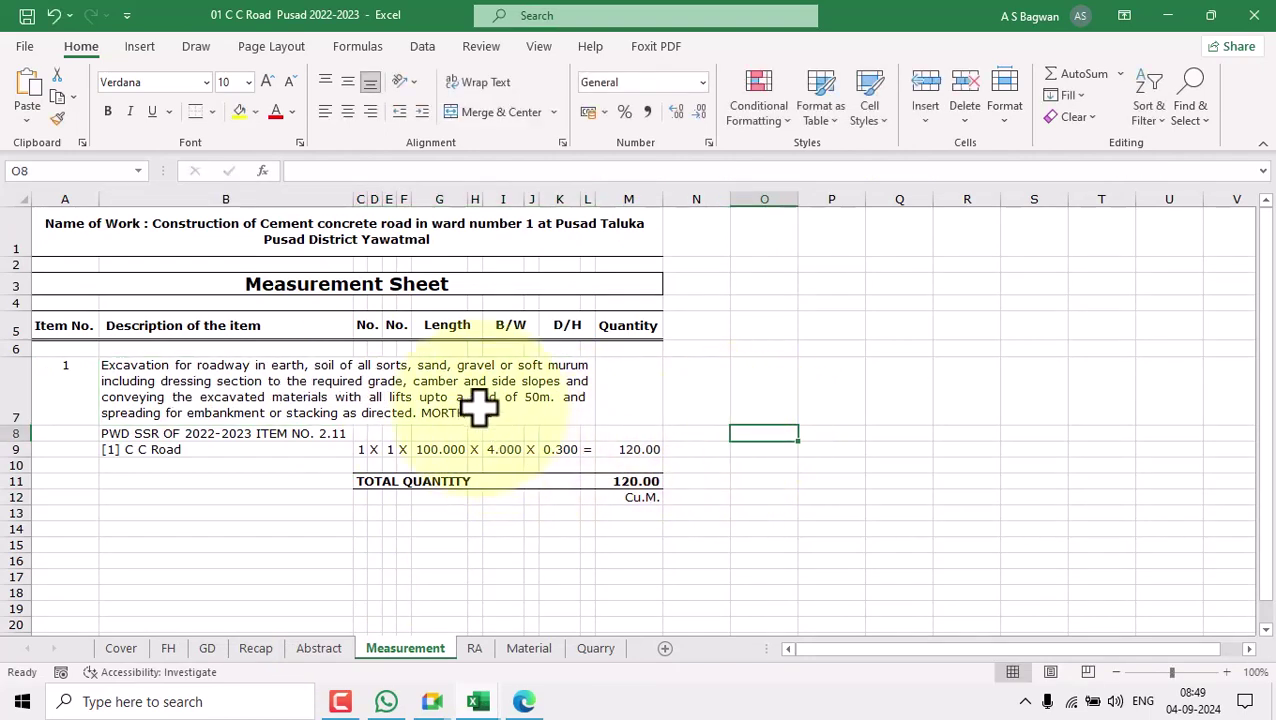
Review item 1 on the Measurement sheet: its number, description, SSR reference, C C Road measurement row and quantity formulas.
click(478, 407)
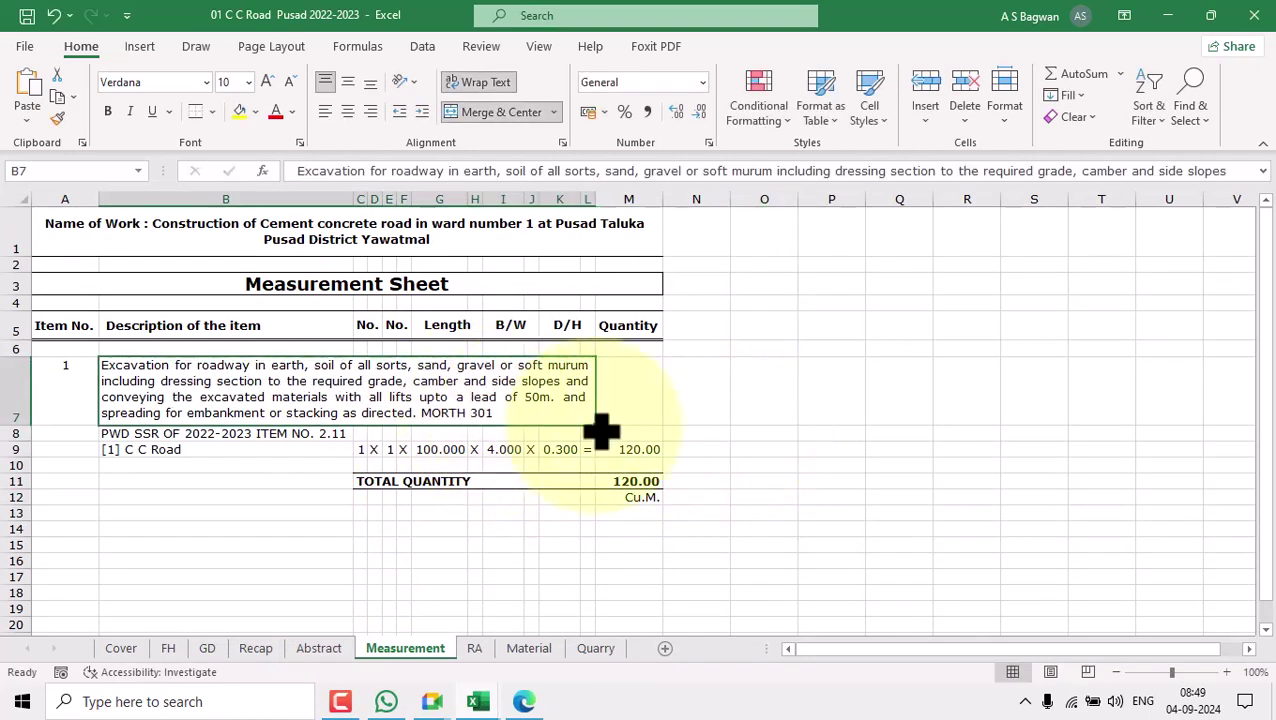
click(252, 430)
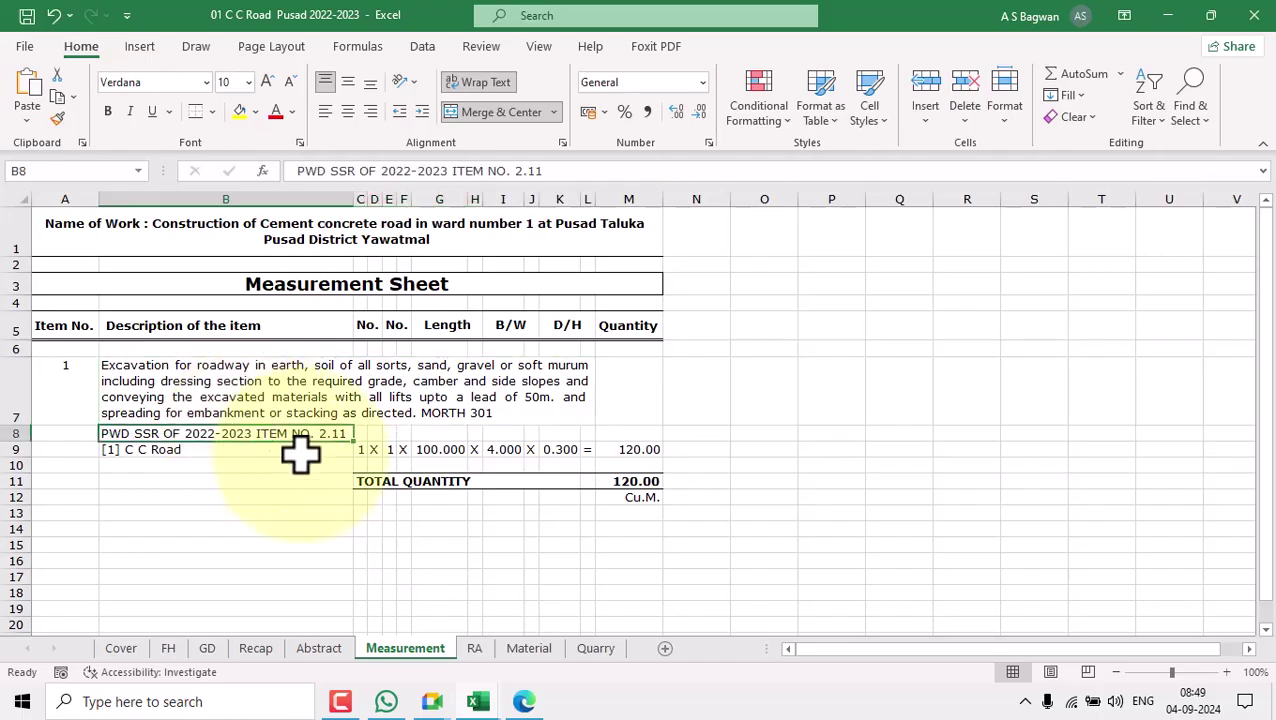
click(505, 410)
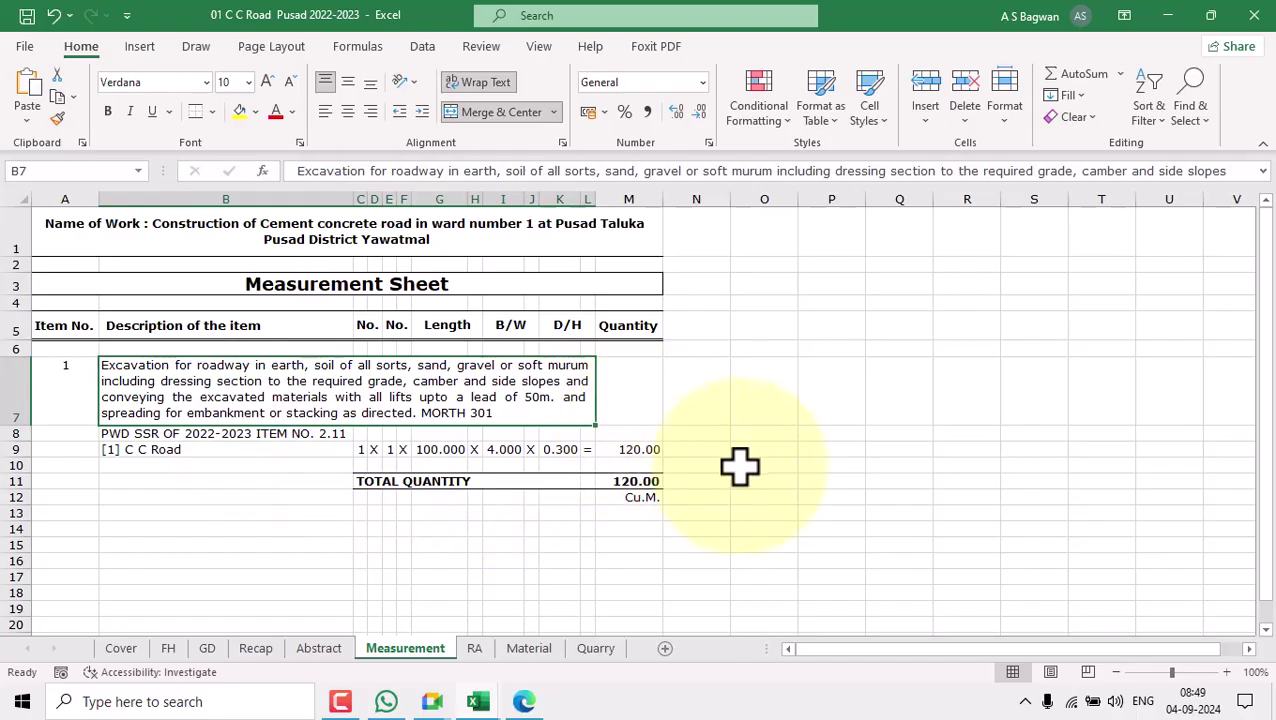
click(66, 390)
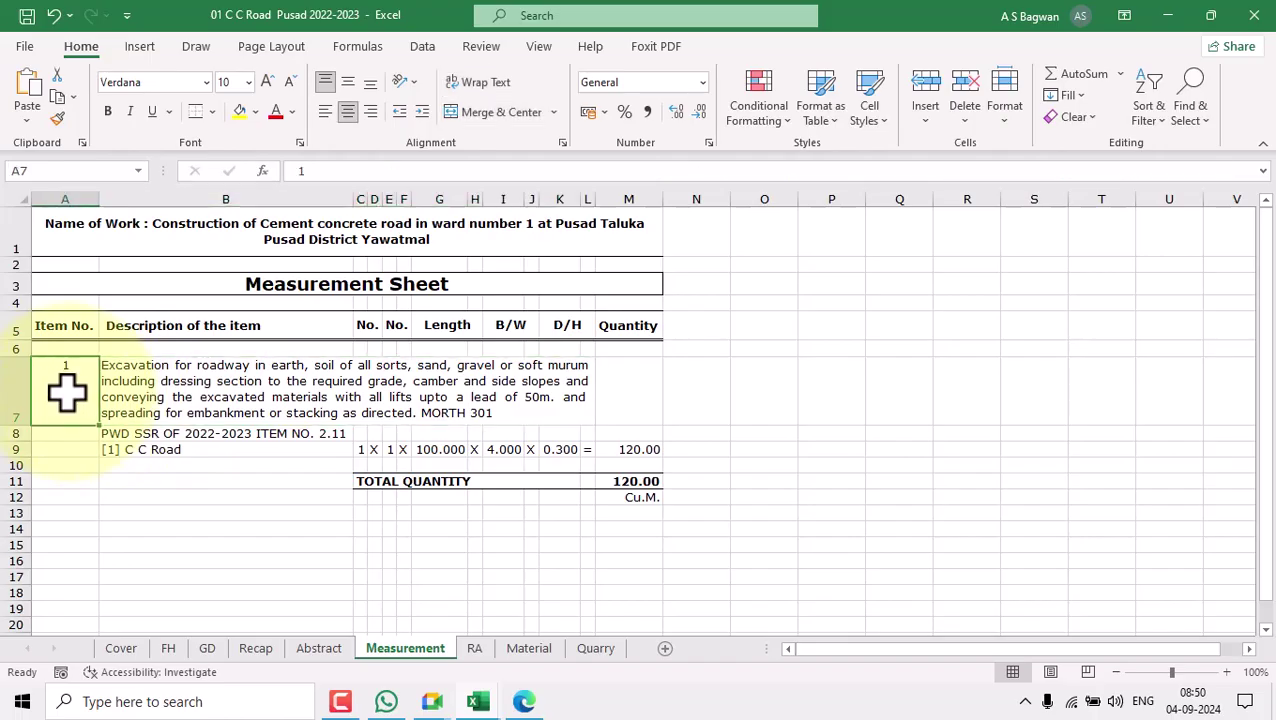
click(225, 400)
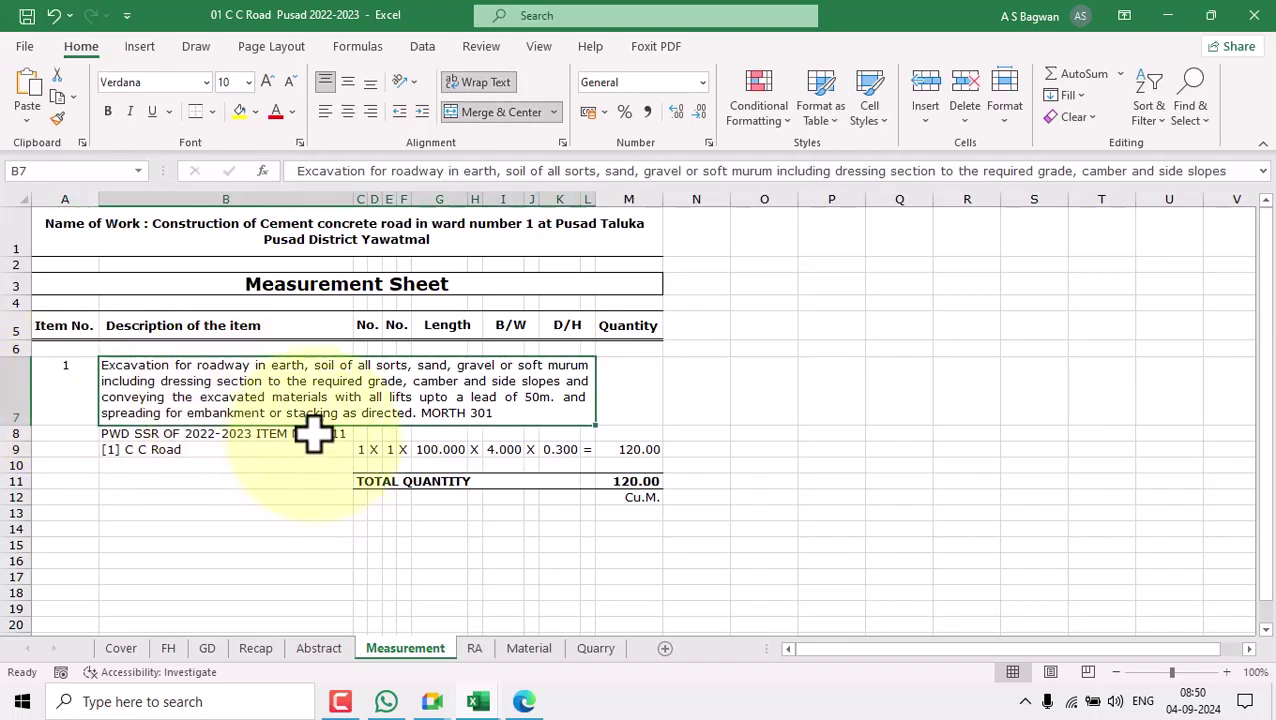
click(313, 433)
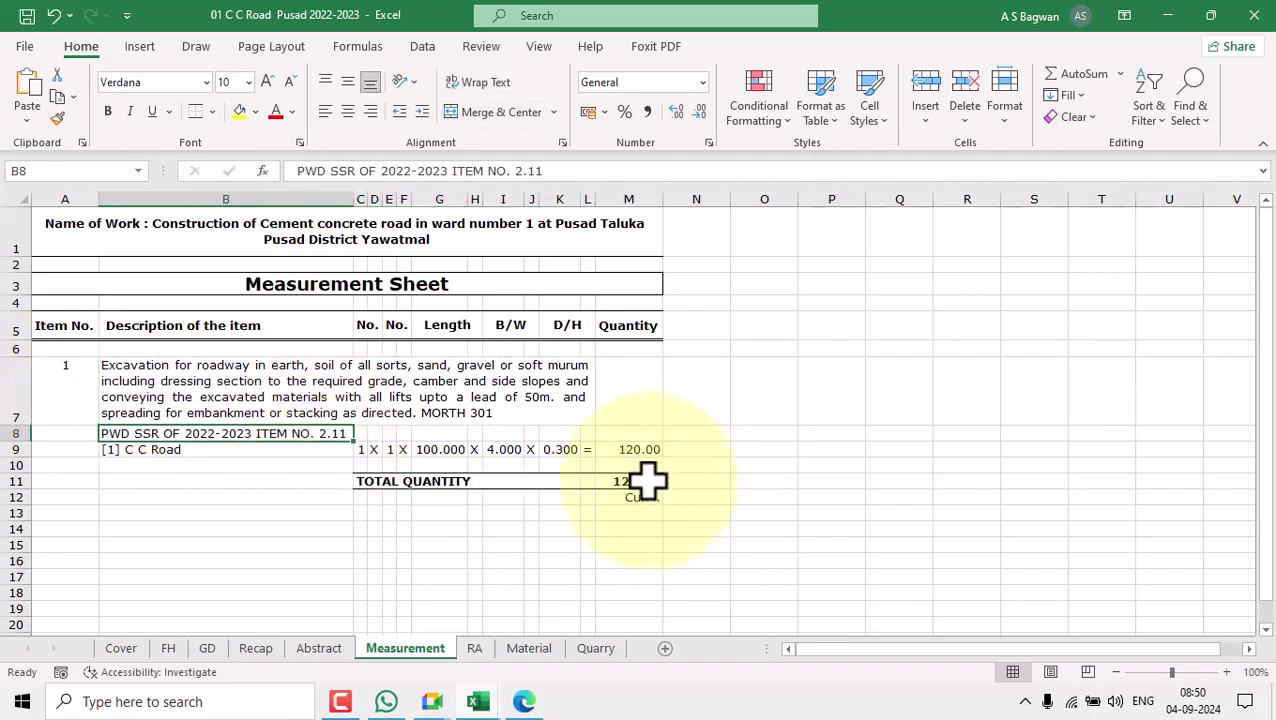
click(641, 452)
click(362, 447)
drag(362, 447, 625, 449)
click(638, 449)
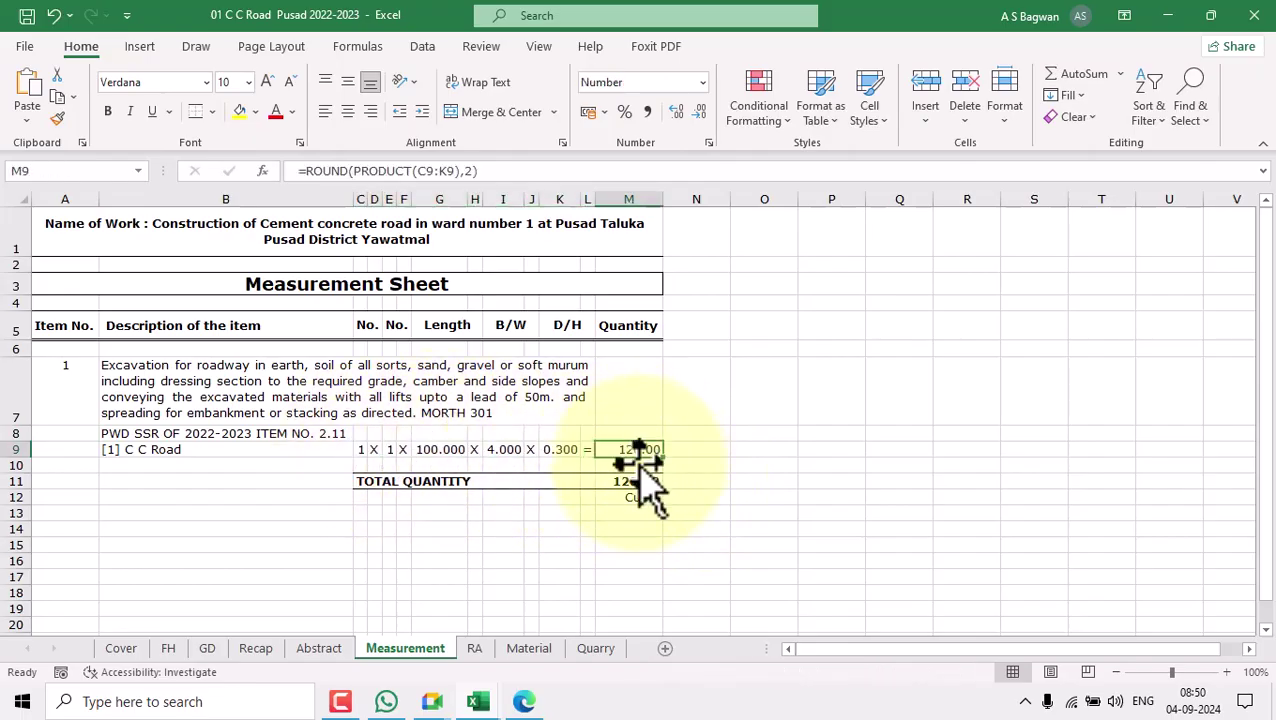
click(628, 481)
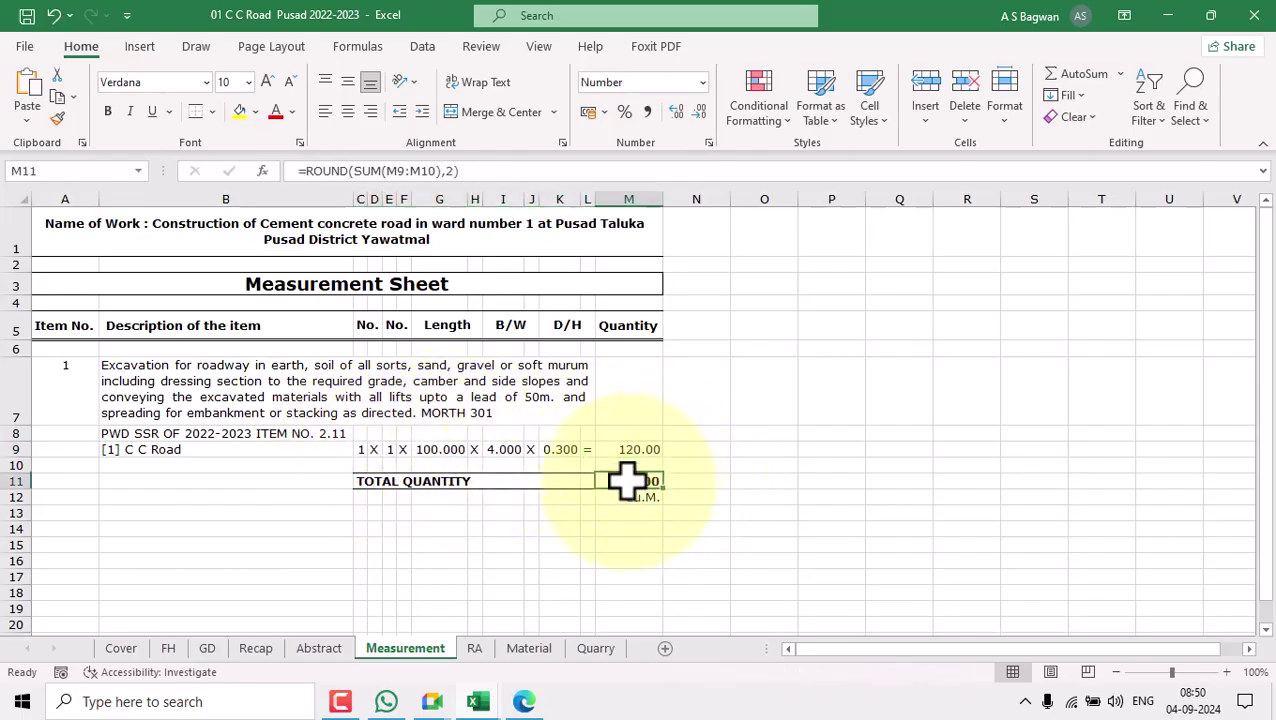
click(94, 390)
click(165, 390)
click(630, 485)
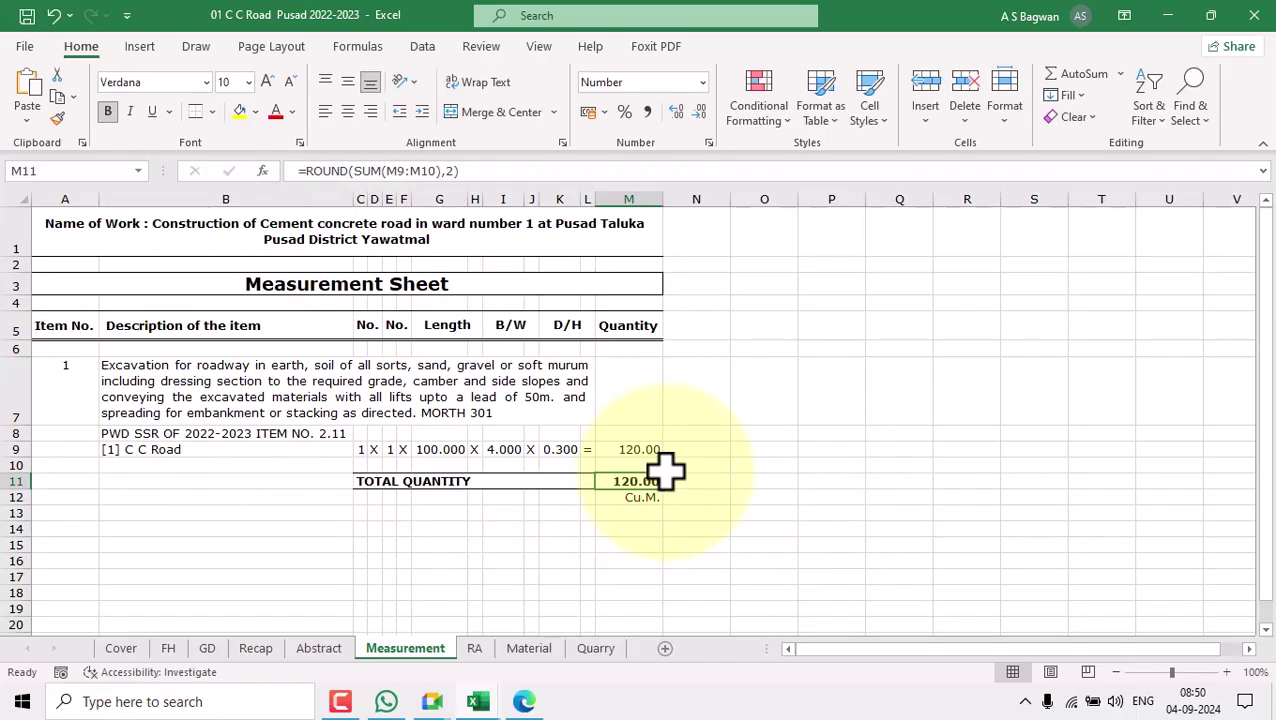
click(475, 648)
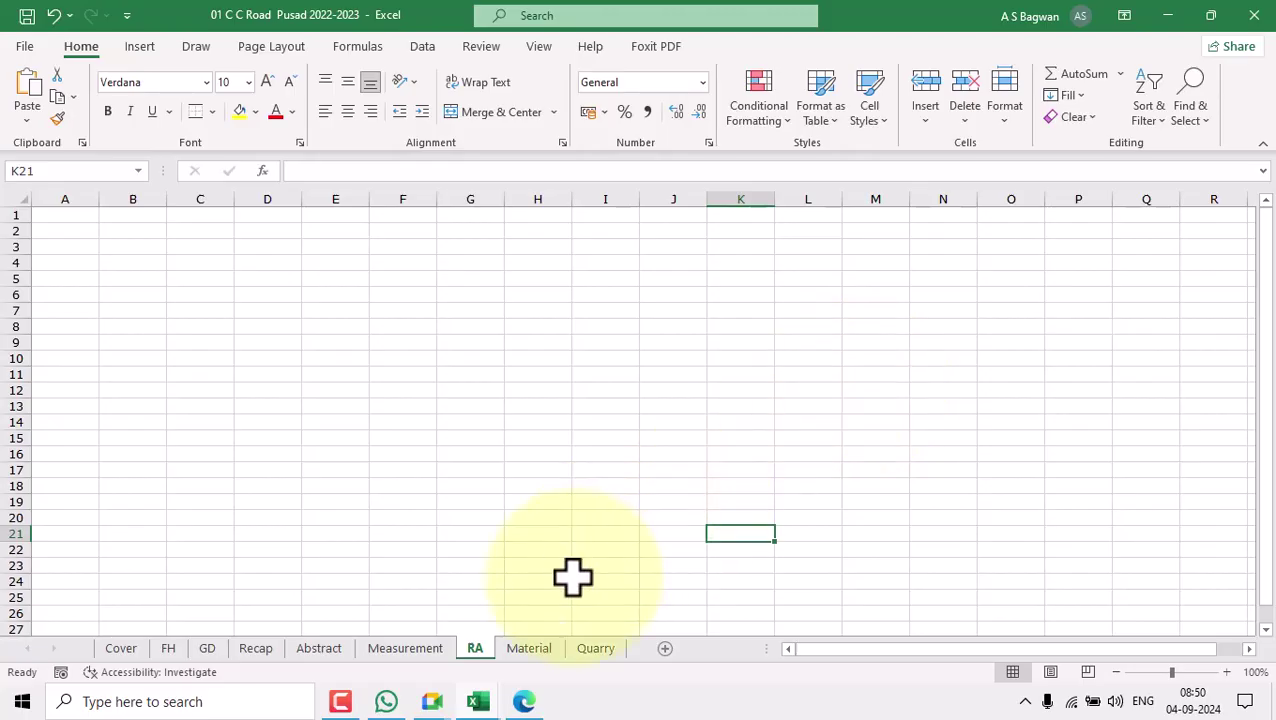
click(405, 648)
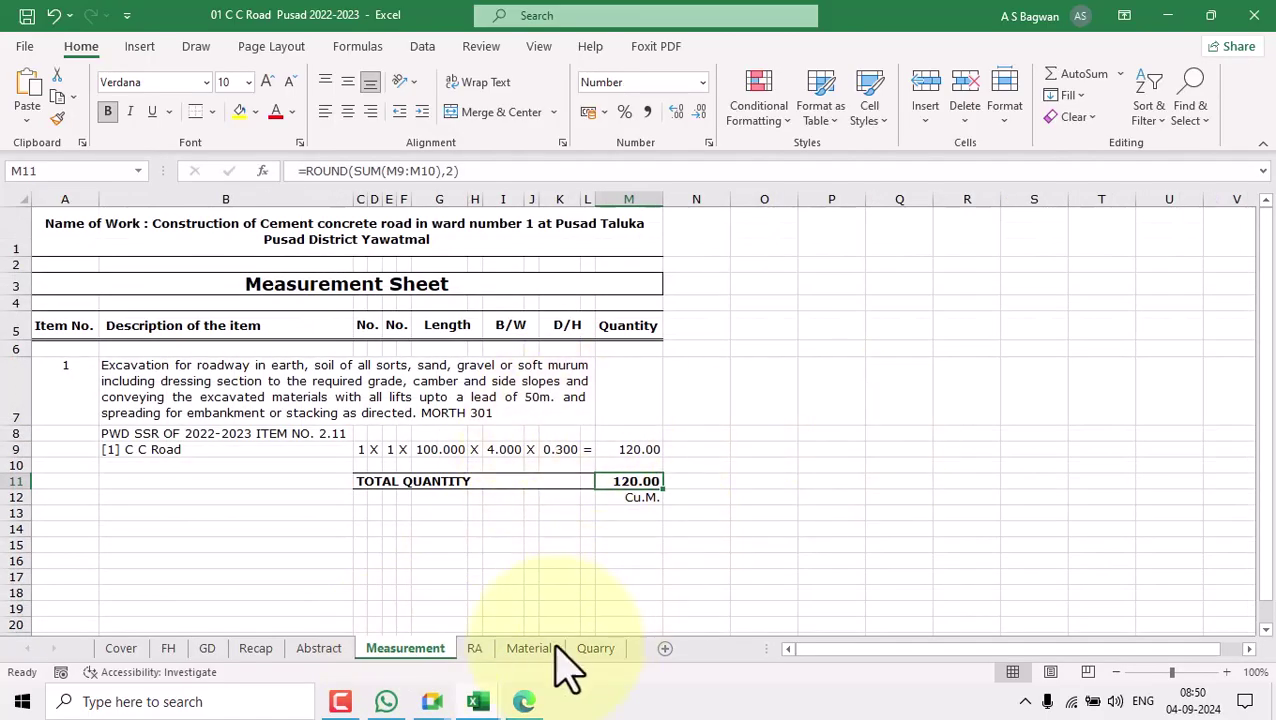
click(475, 650)
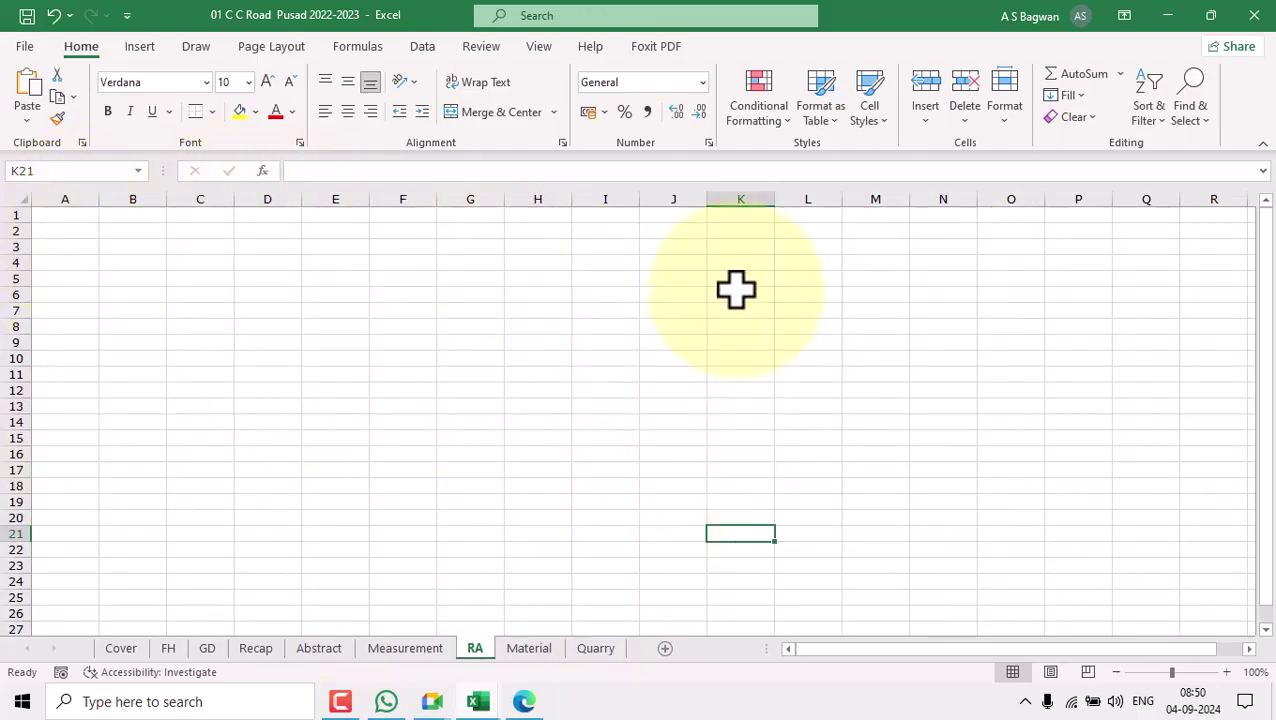
click(402, 650)
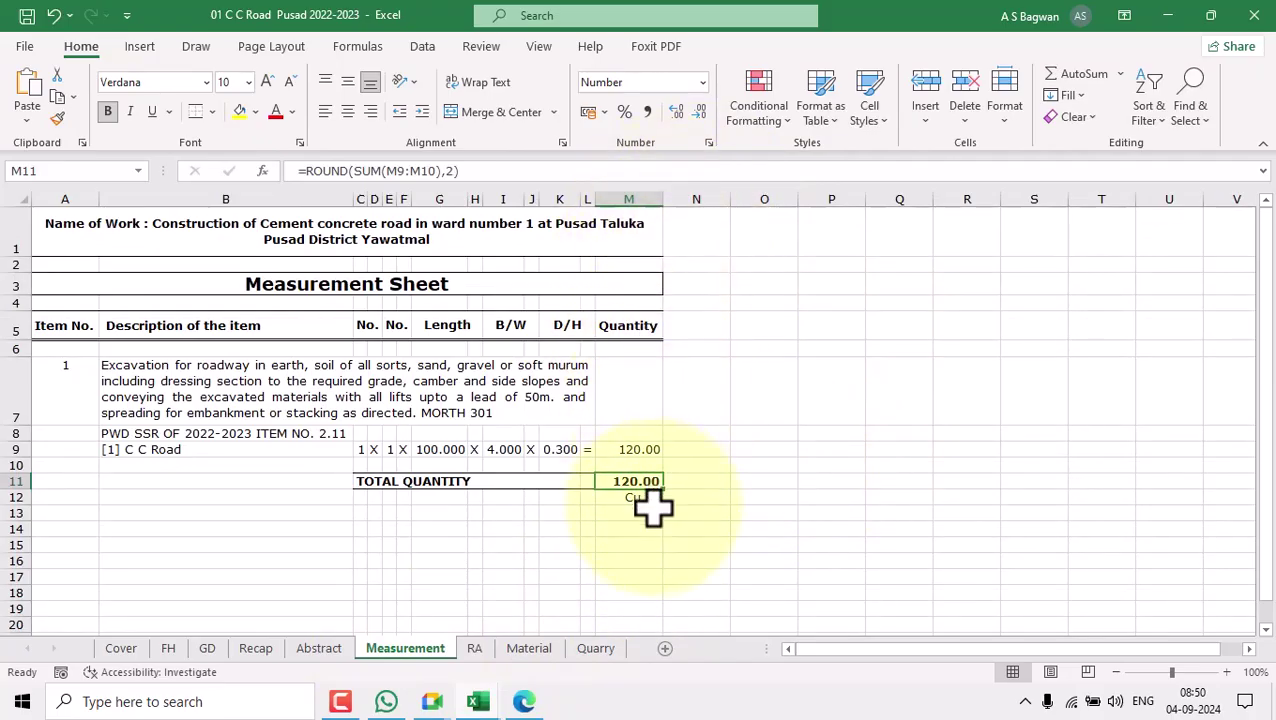
scroll(399, 542, down, 2)
scroll(694, 513, up, 2)
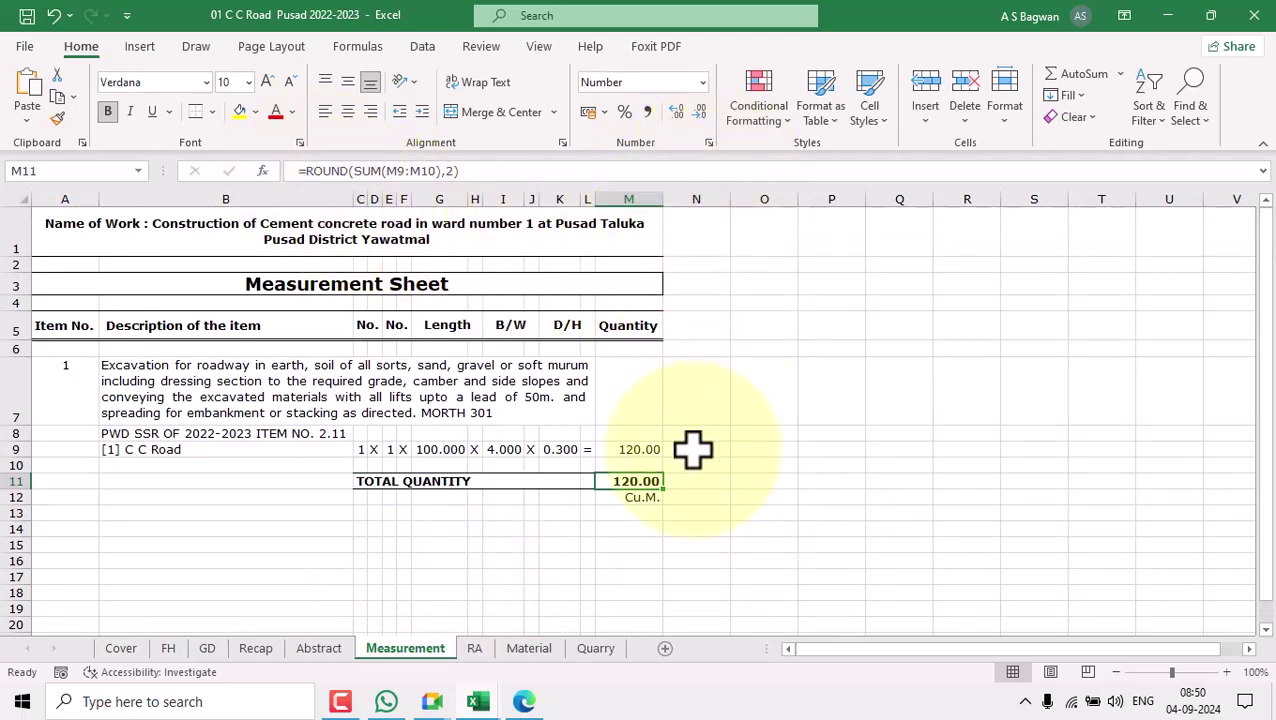
Choose a paper size for the Measurement sheet and check where its page breaks fall.
click(256, 47)
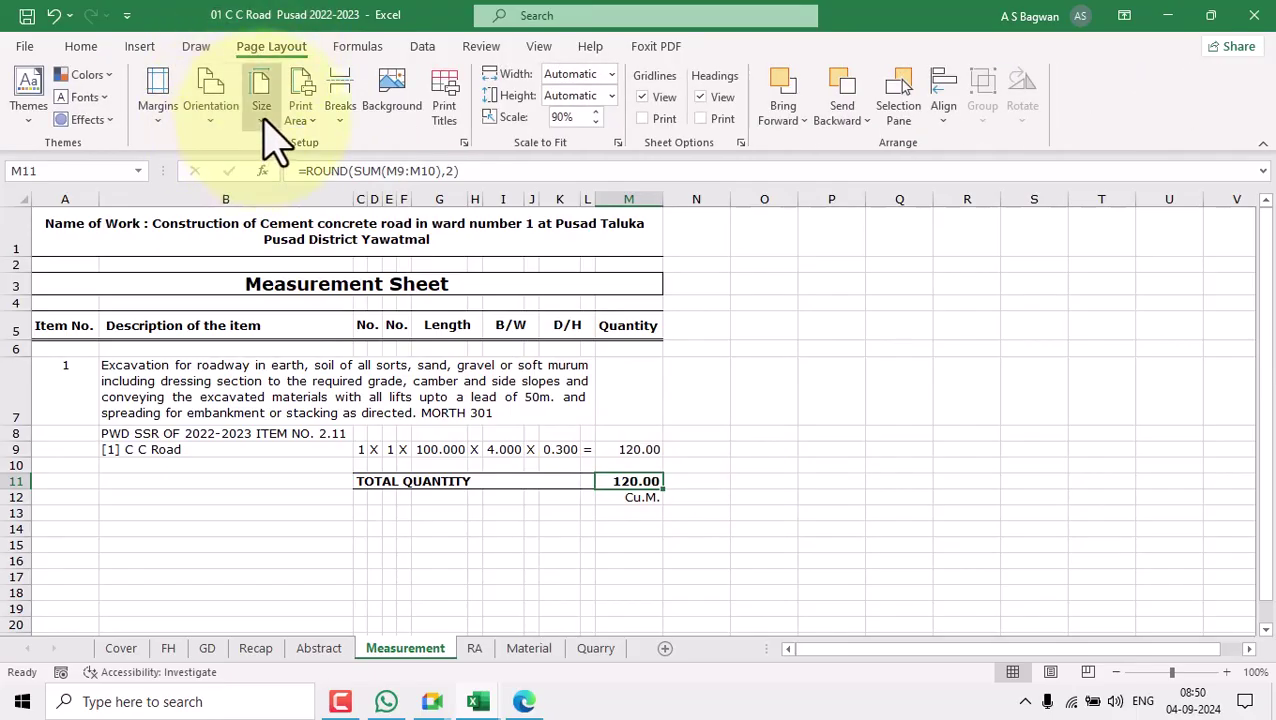
click(265, 121)
click(330, 168)
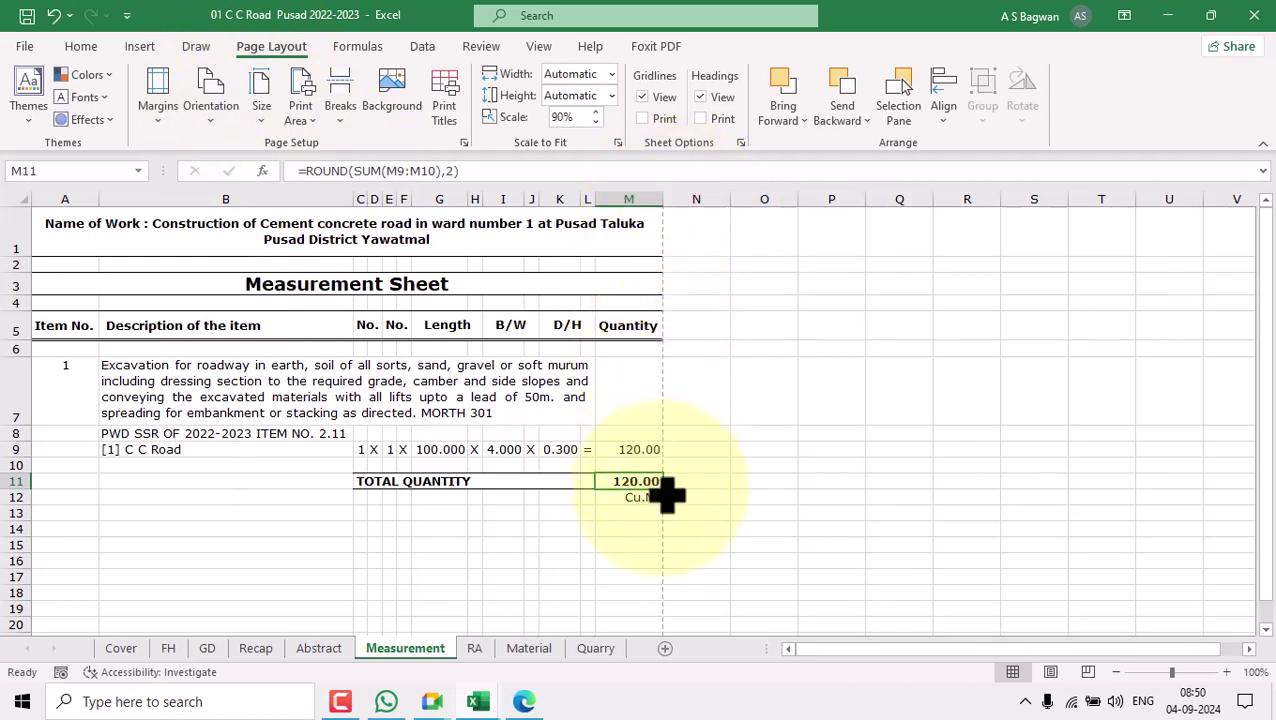
scroll(683, 495, down, 10)
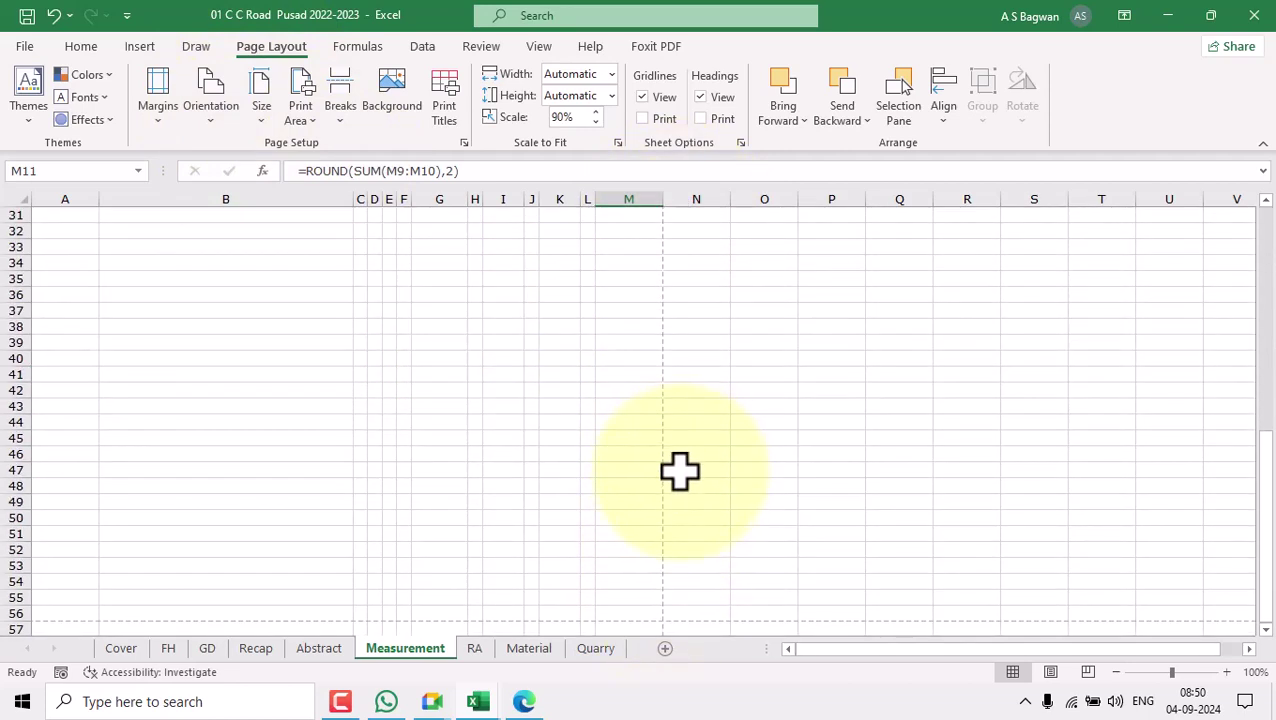
scroll(680, 472, down, 3)
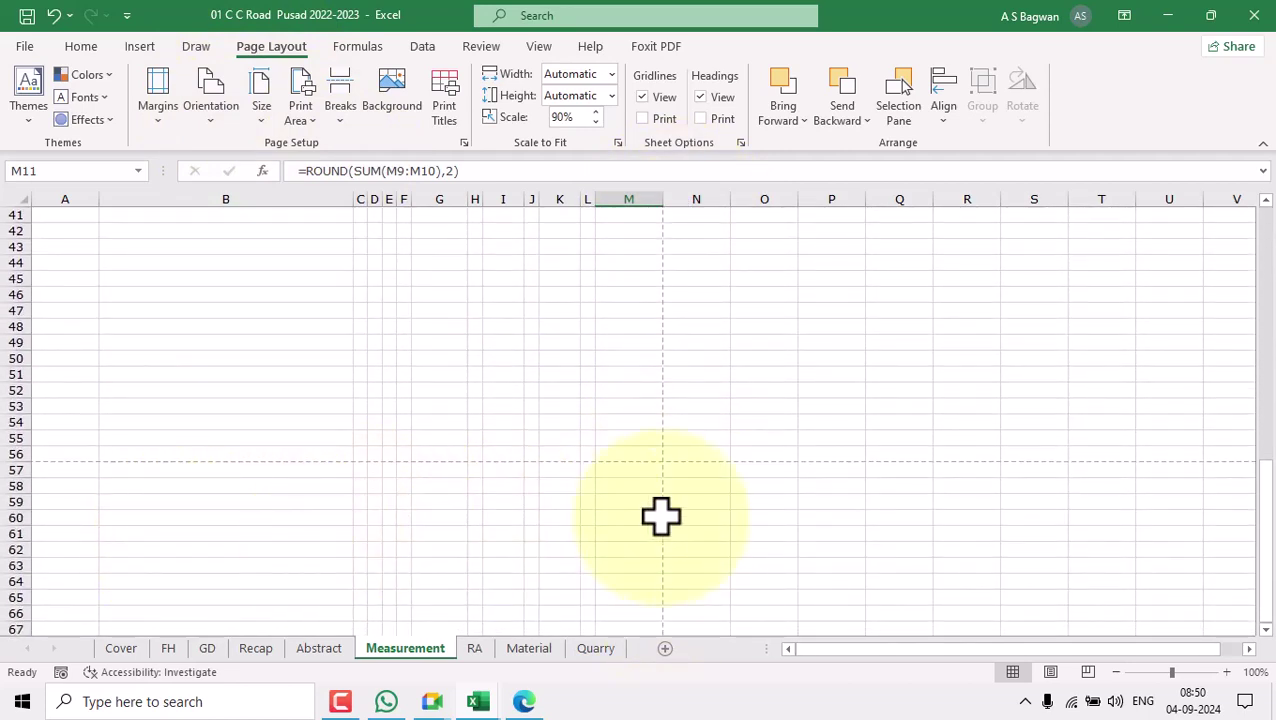
Open the RA sheet and choose a paper size for it.
click(474, 648)
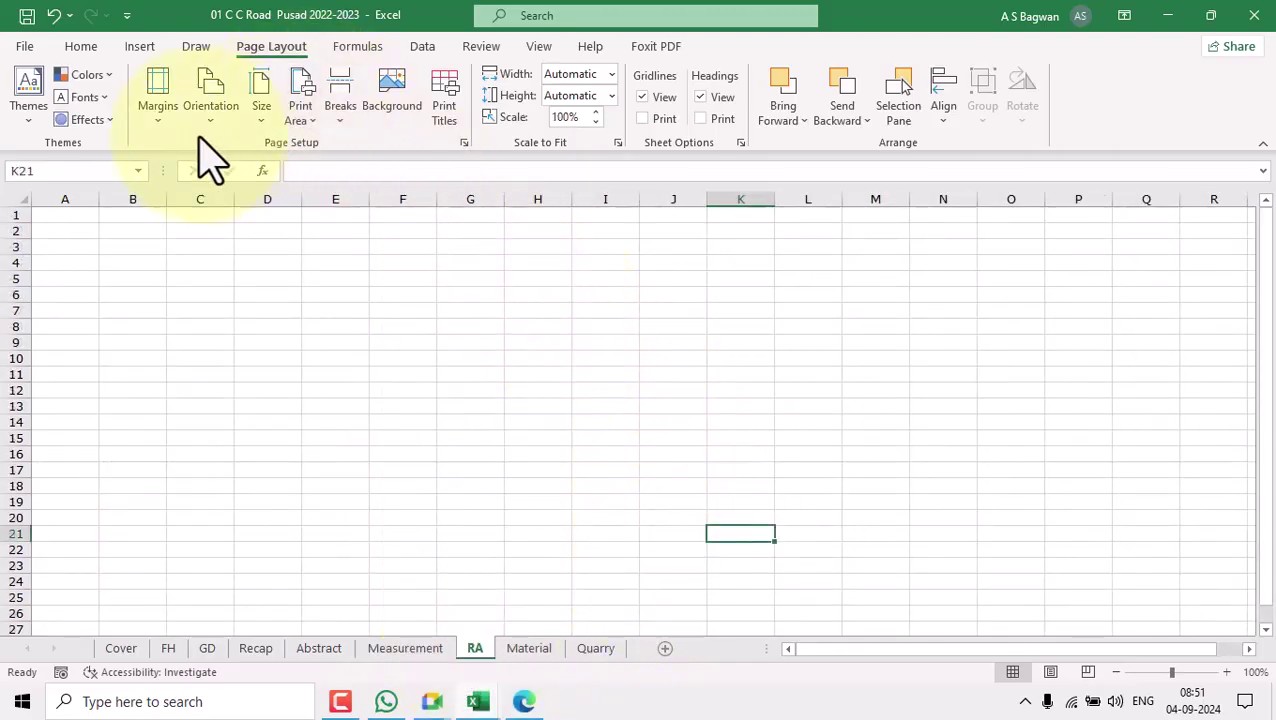
click(81, 46)
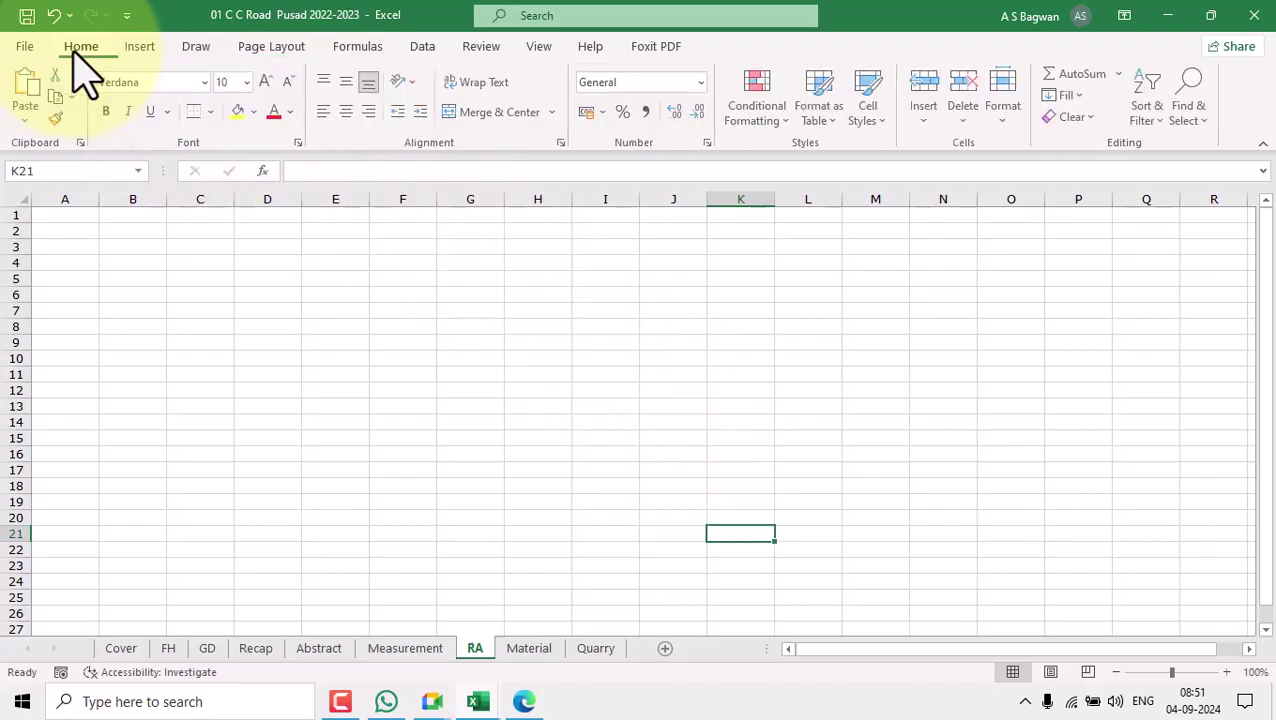
click(292, 48)
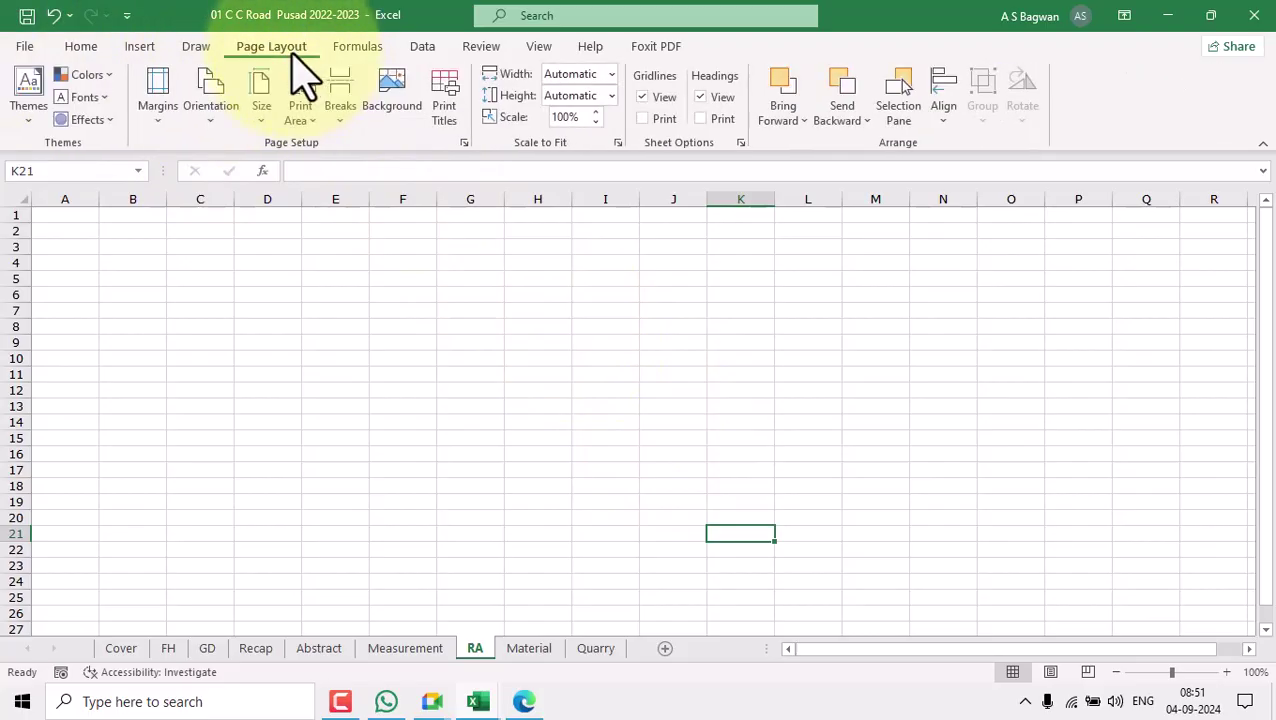
click(262, 110)
click(322, 160)
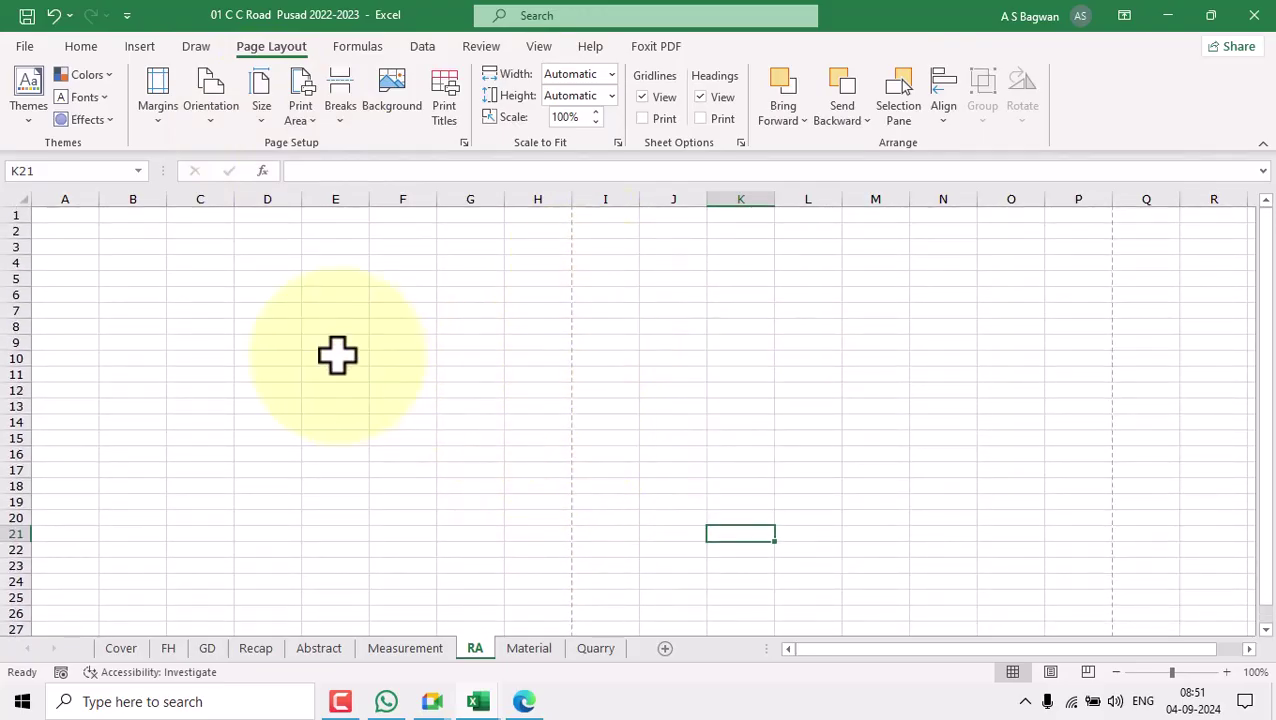
click(63, 213)
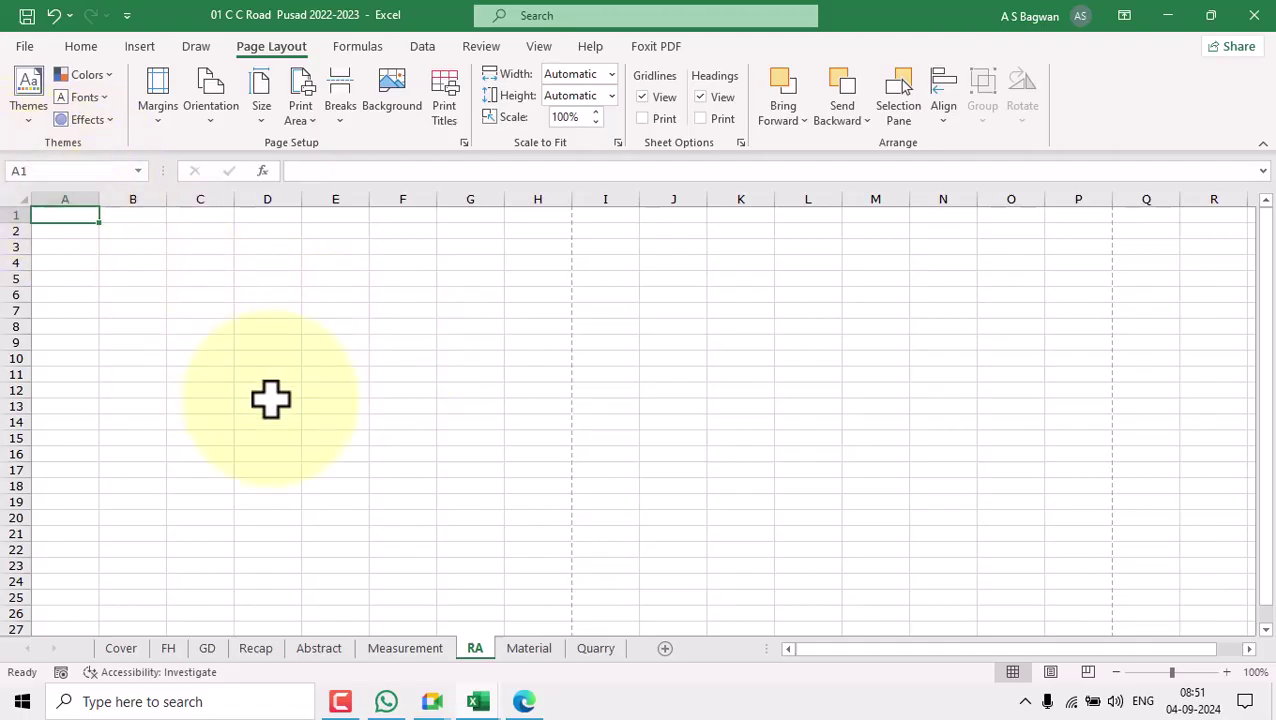
click(266, 293)
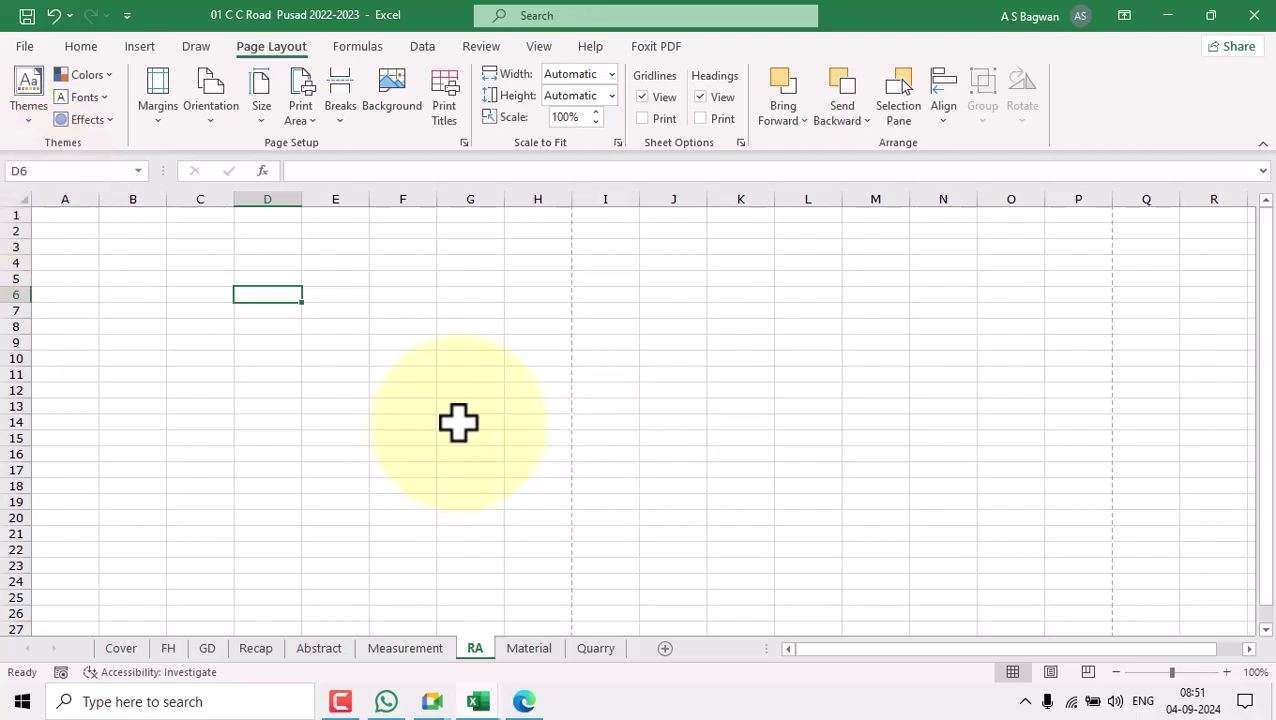
Switch to the SSR_2022-23 PDF in Edge and look through its index and approval circular up to the Section A General Notes.
click(524, 701)
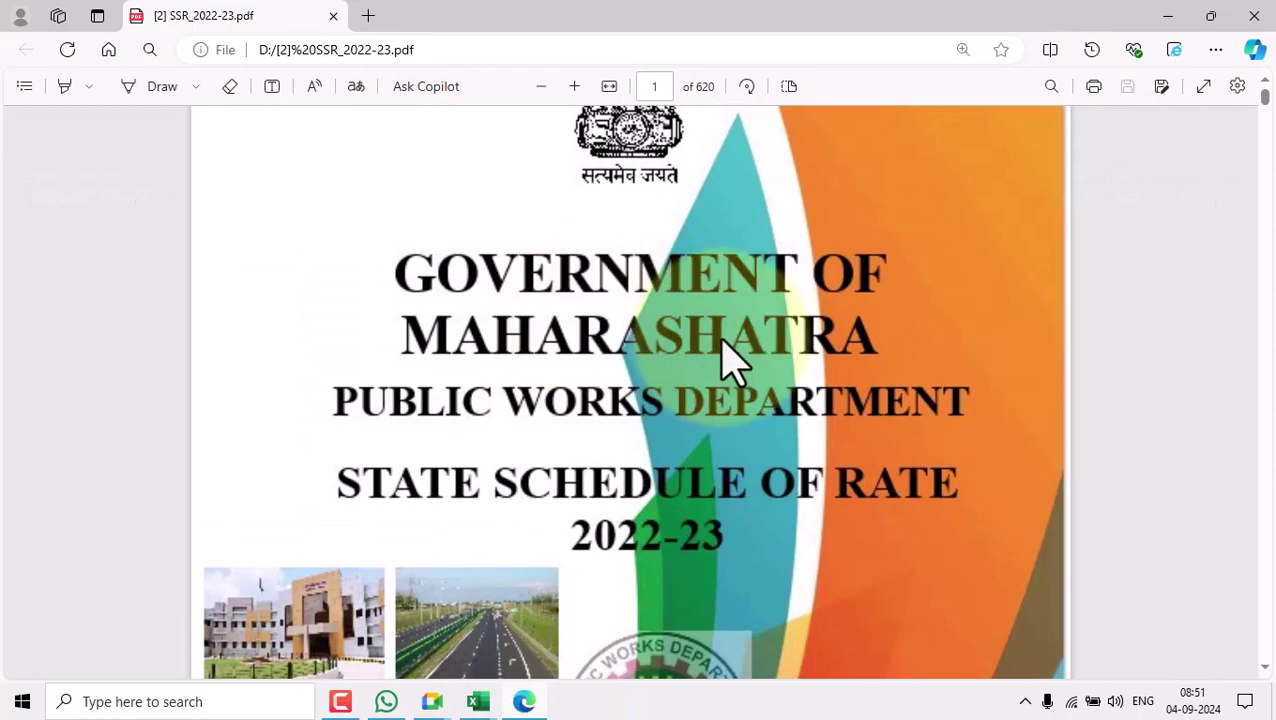
scroll(712, 380, down, 5)
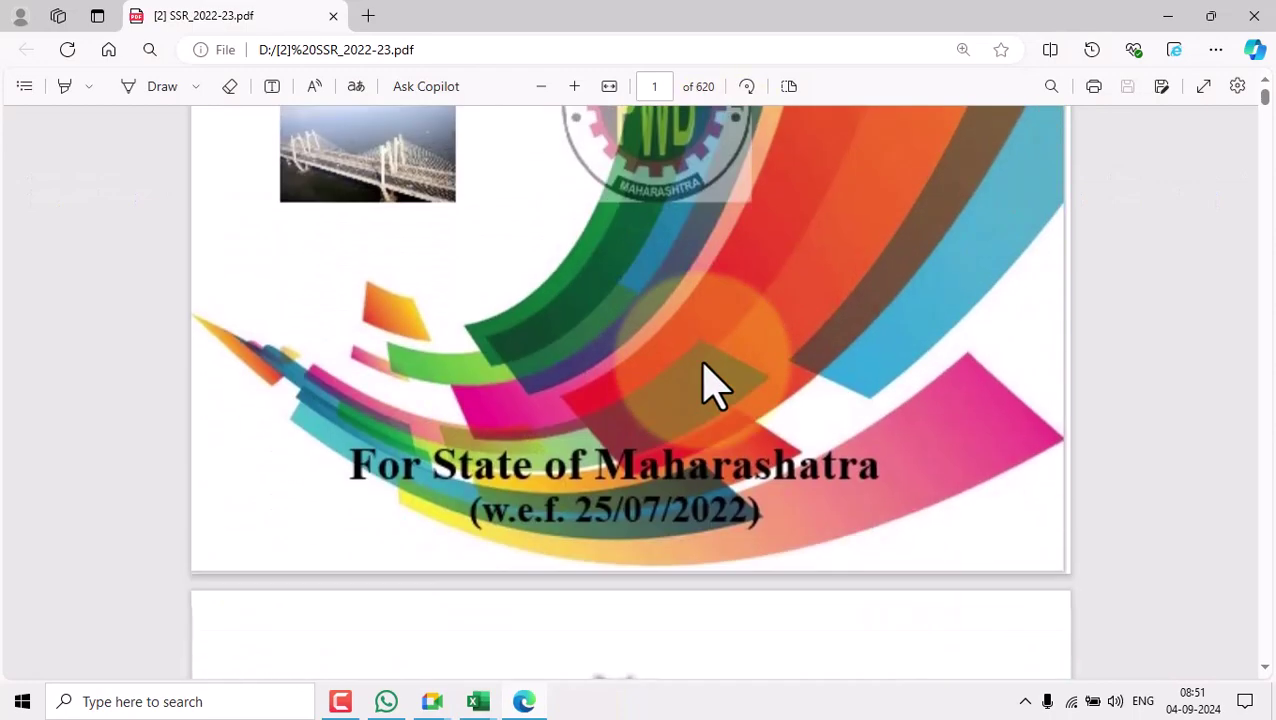
scroll(703, 366, down, 15)
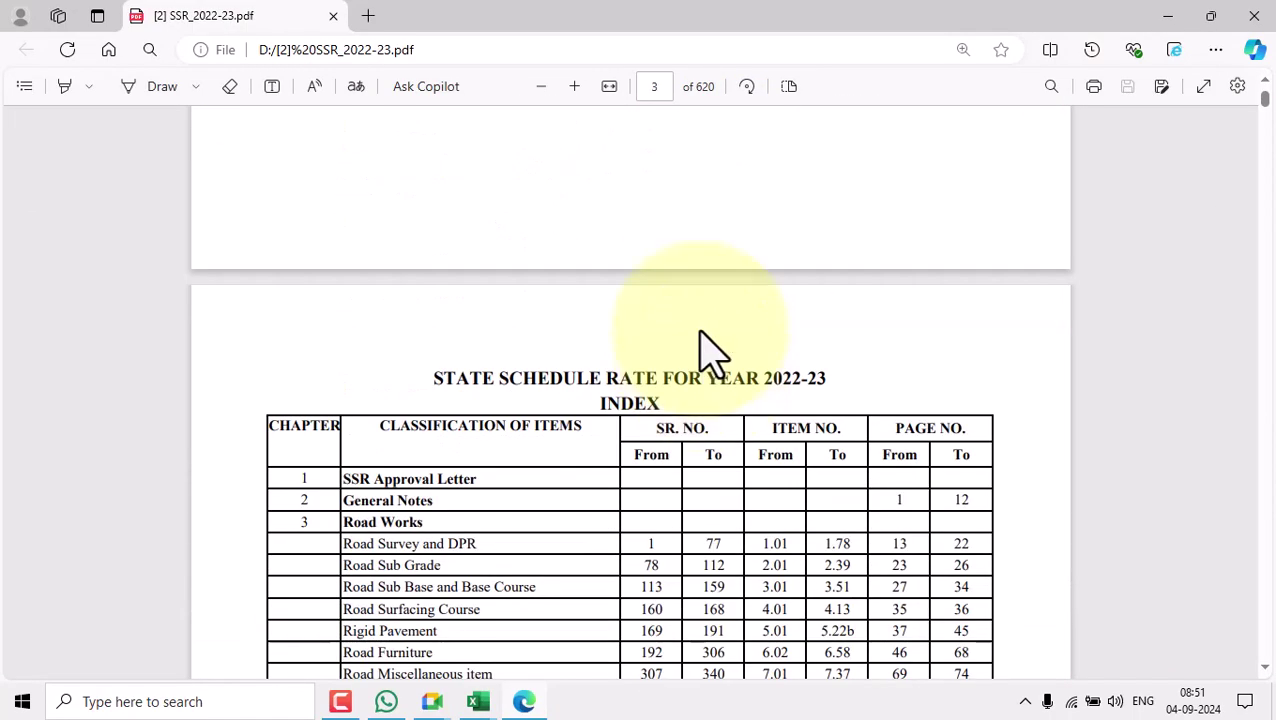
scroll(672, 364, down, 5)
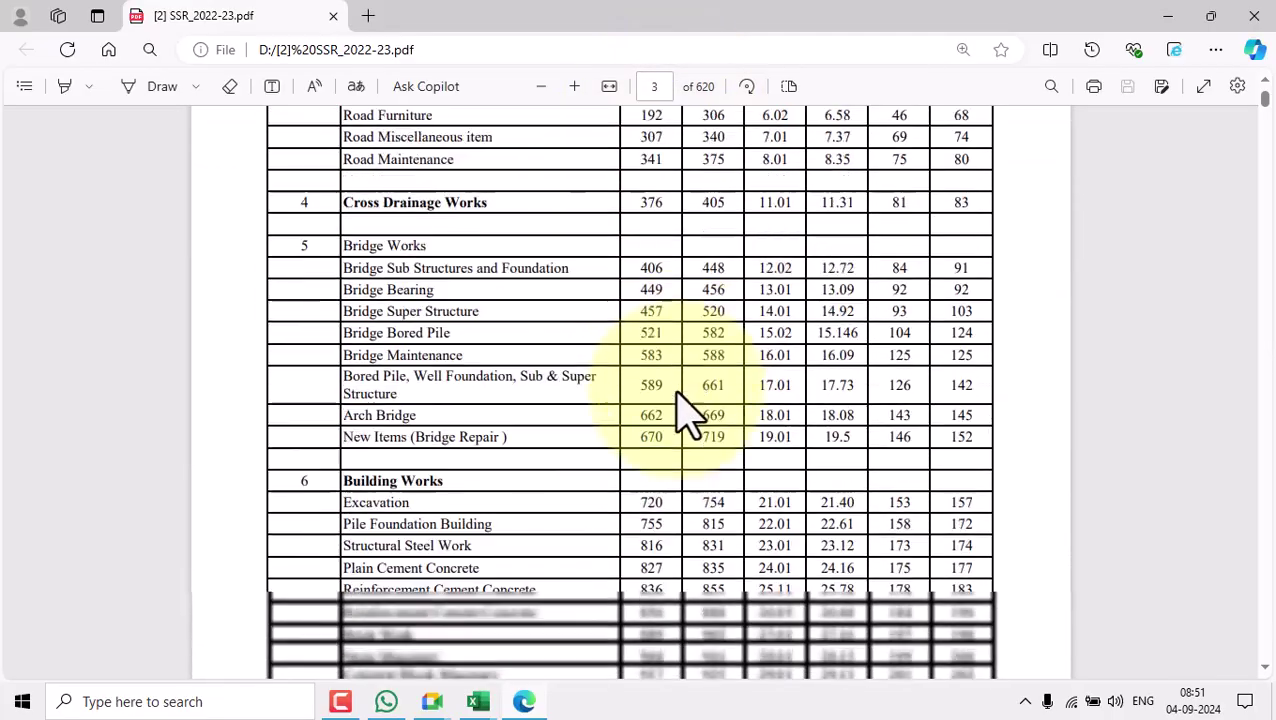
scroll(680, 410, down, 6)
scroll(815, 390, down, 3)
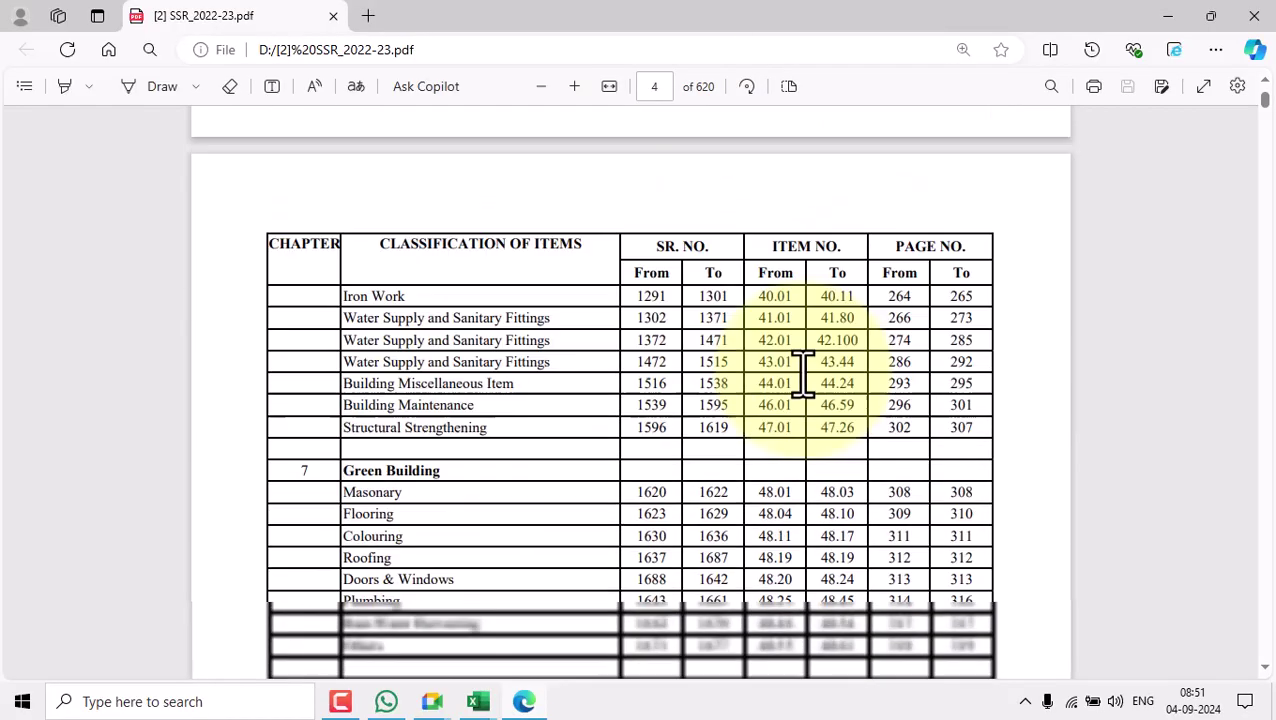
scroll(803, 375, down, 12)
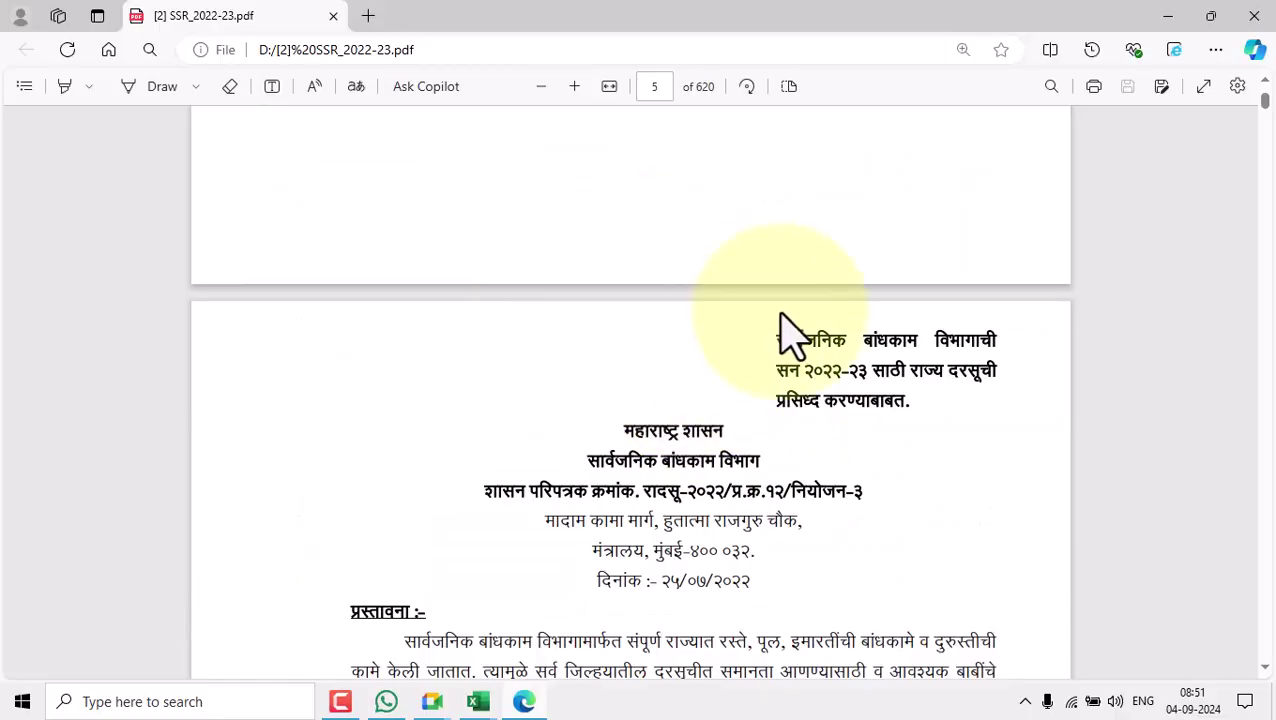
scroll(790, 330, down, 15)
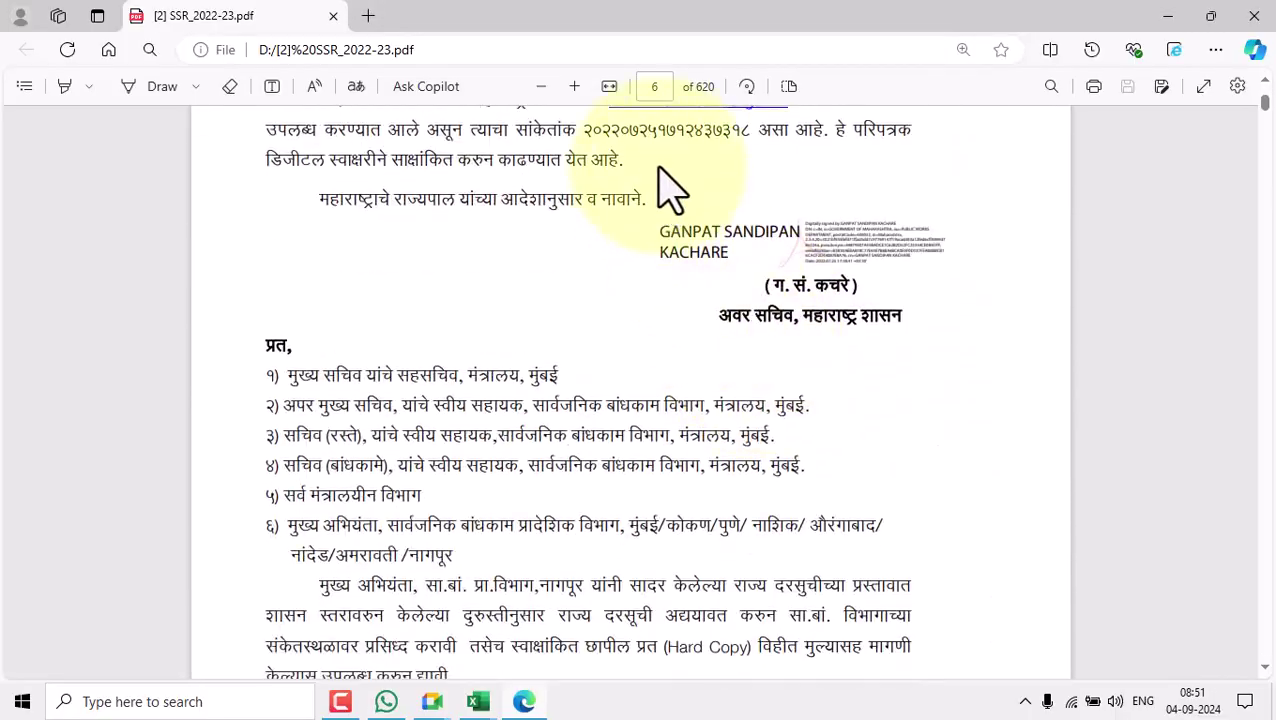
scroll(755, 368, down, 10)
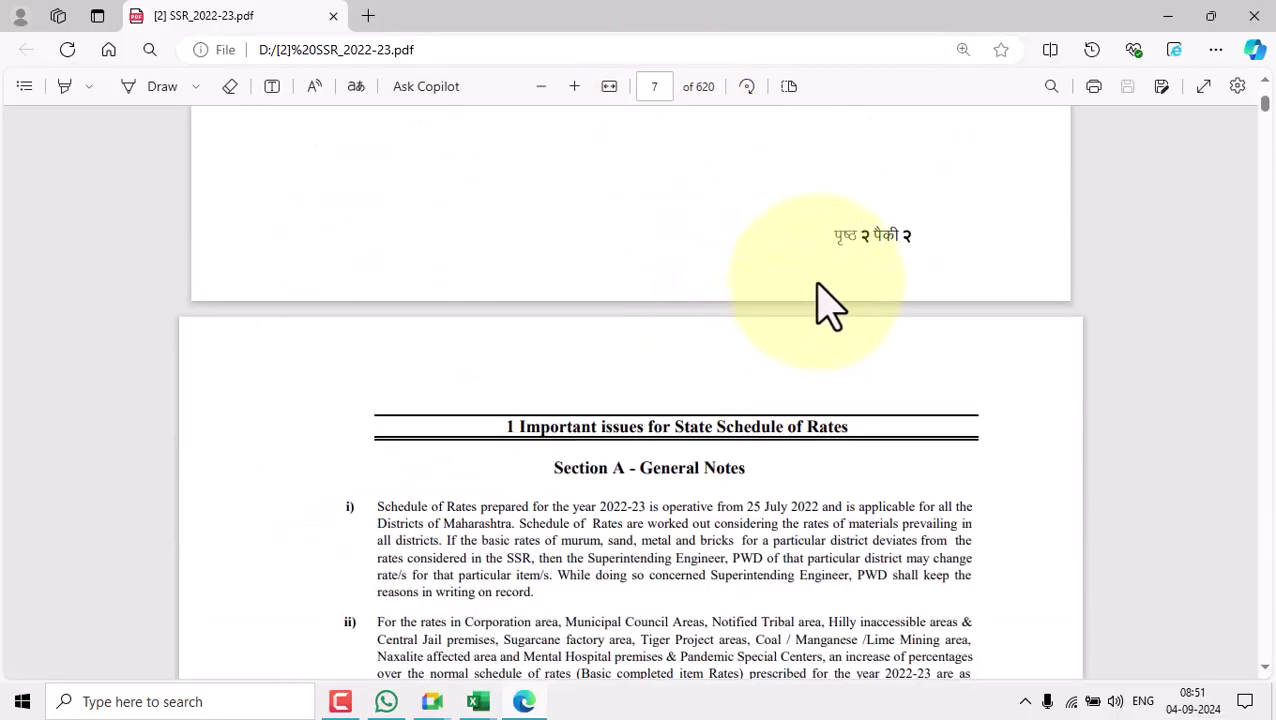
Examine general notes i and ii on page 7 for the rates' applicability and the percentage increases for specific areas.
scroll(712, 427, down, 13)
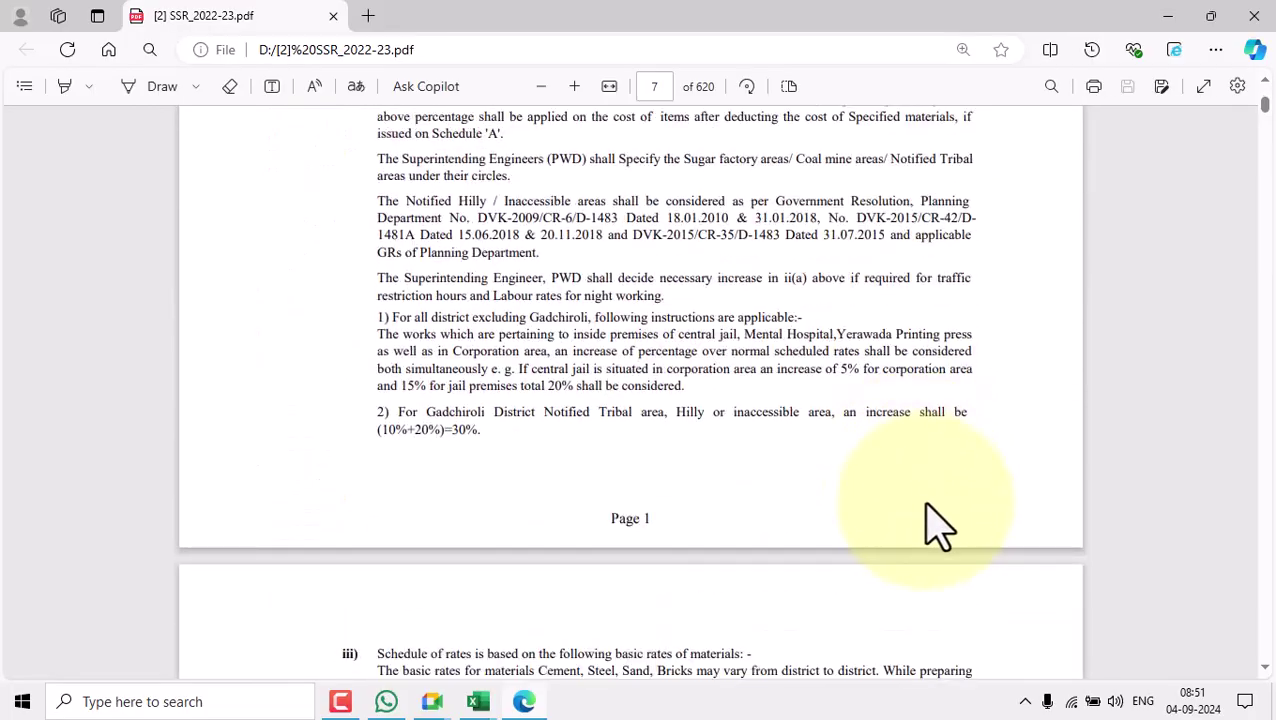
scroll(772, 497, down, 1)
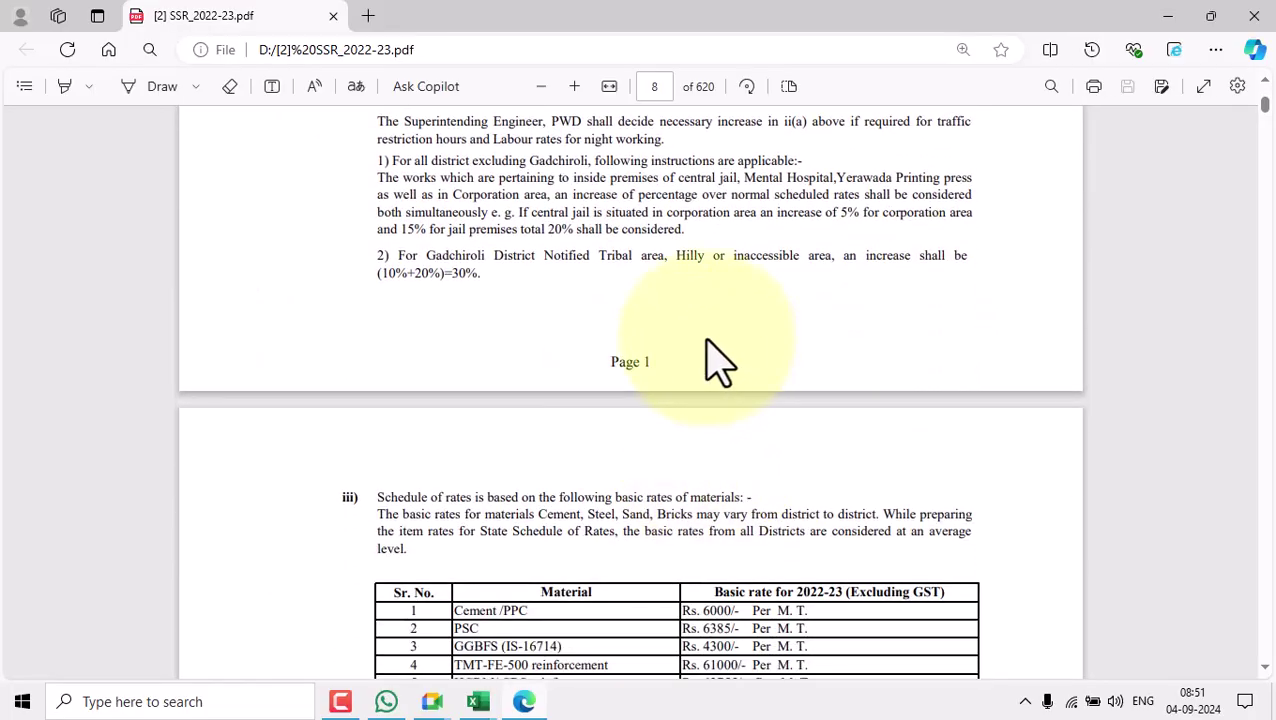
scroll(703, 478, up, 10)
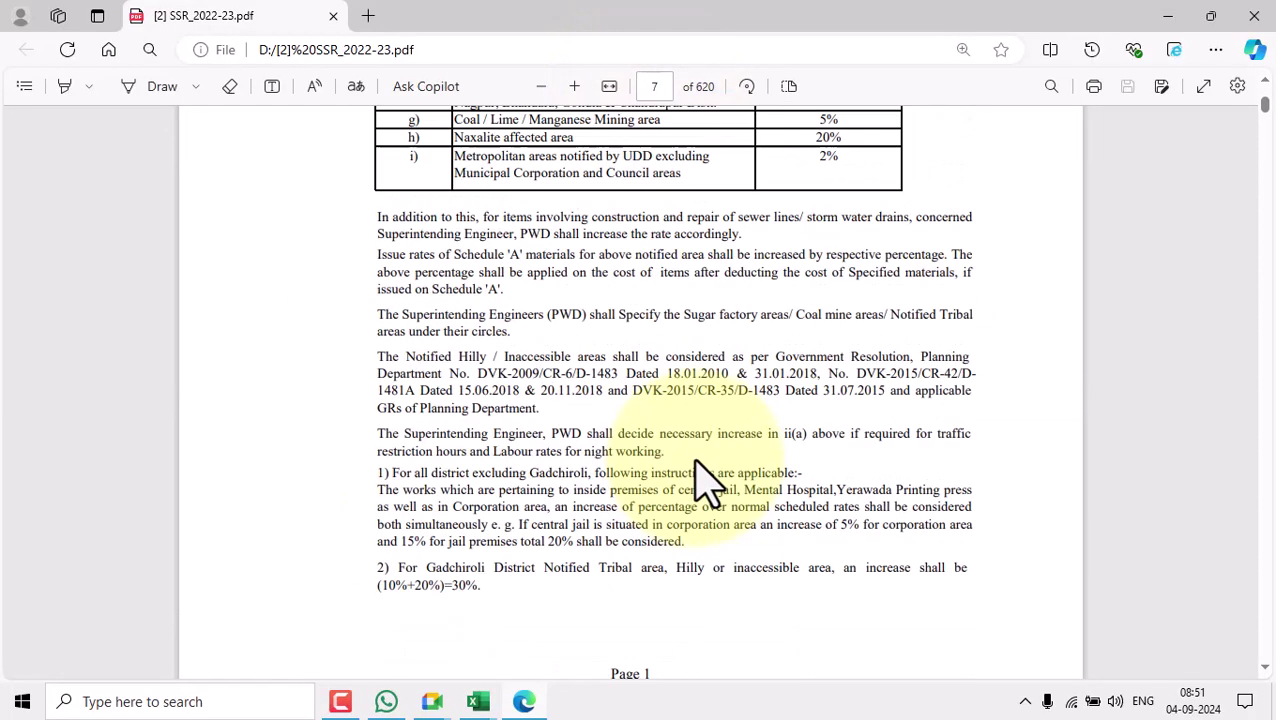
scroll(769, 449, up, 6)
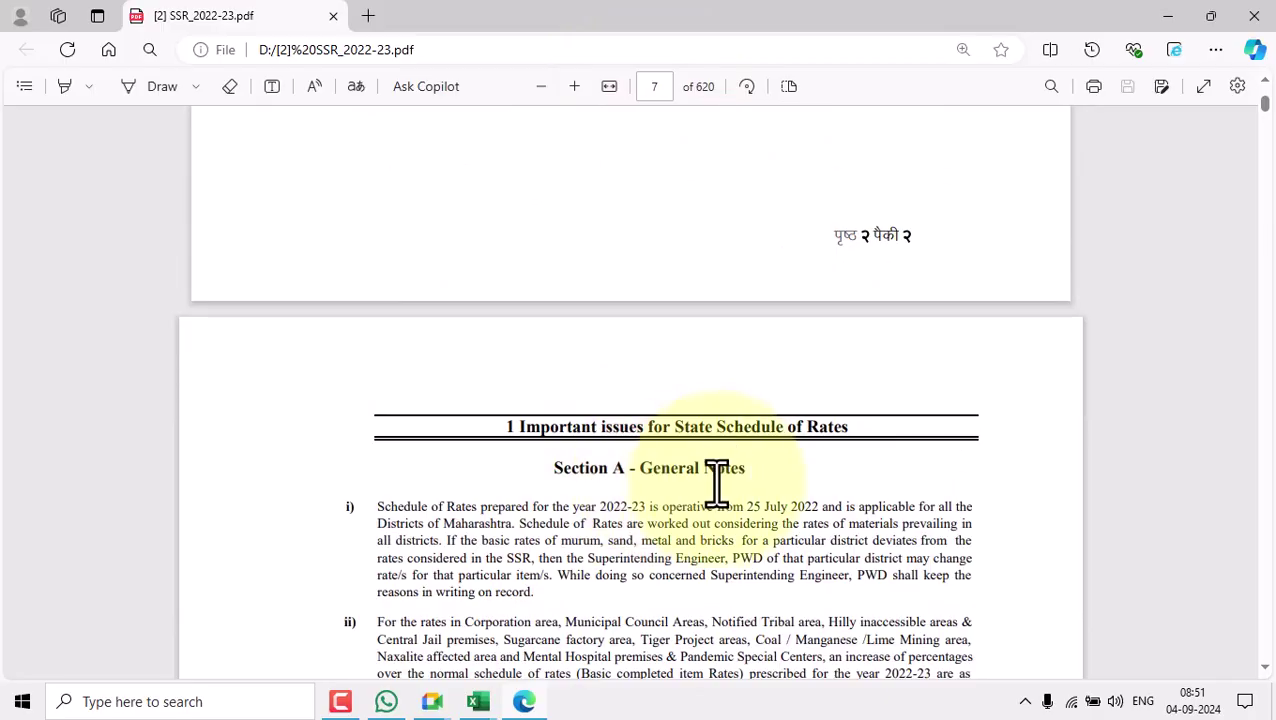
scroll(800, 465, down, 9)
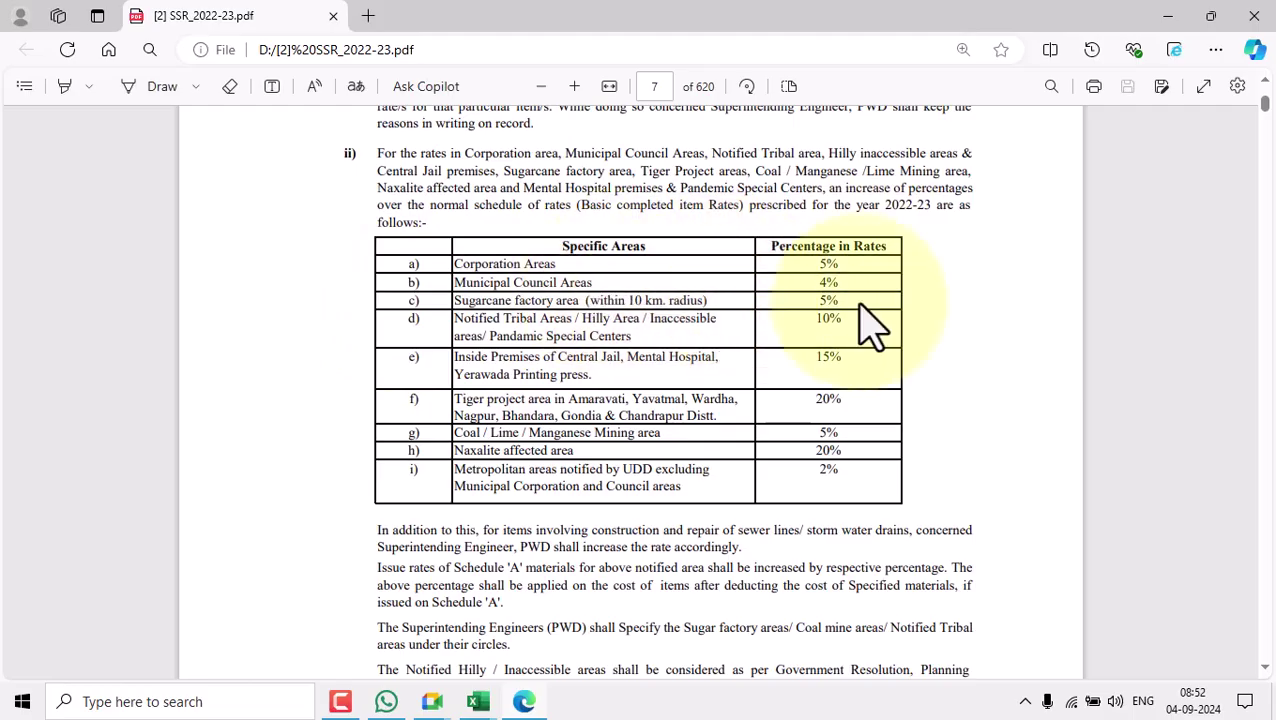
scroll(769, 399, down, 3)
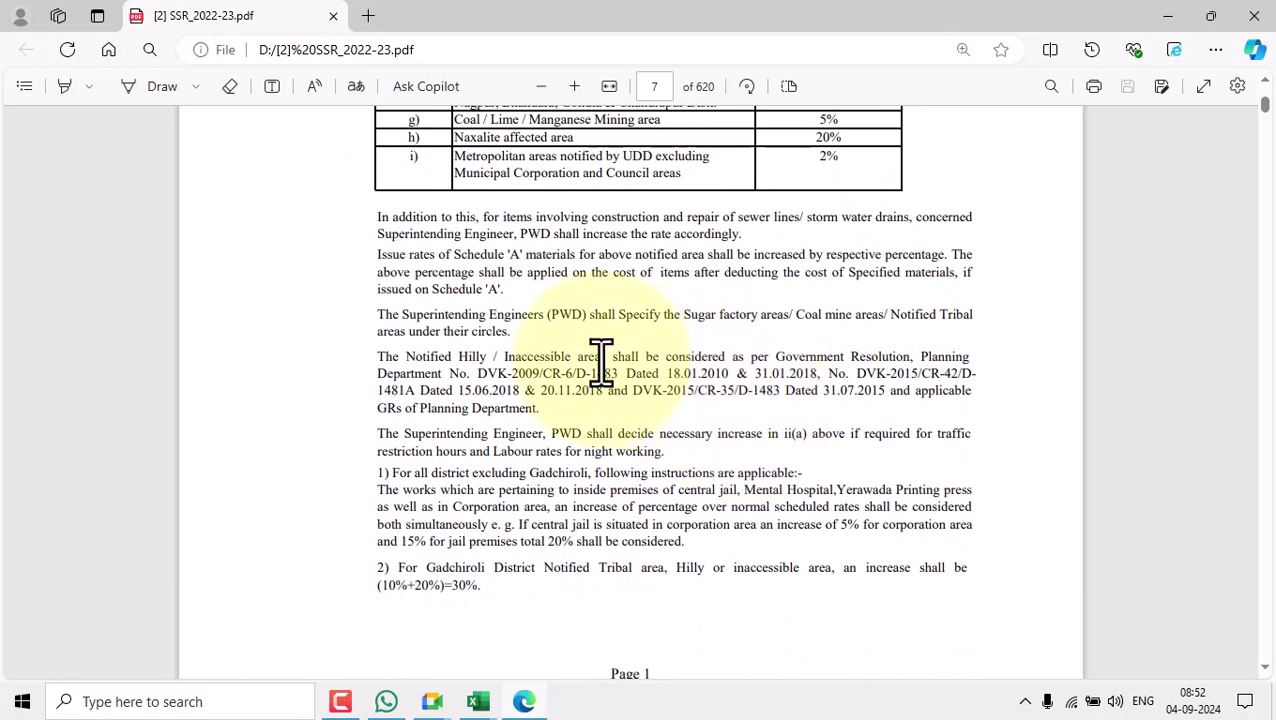
scroll(640, 485, up, 5)
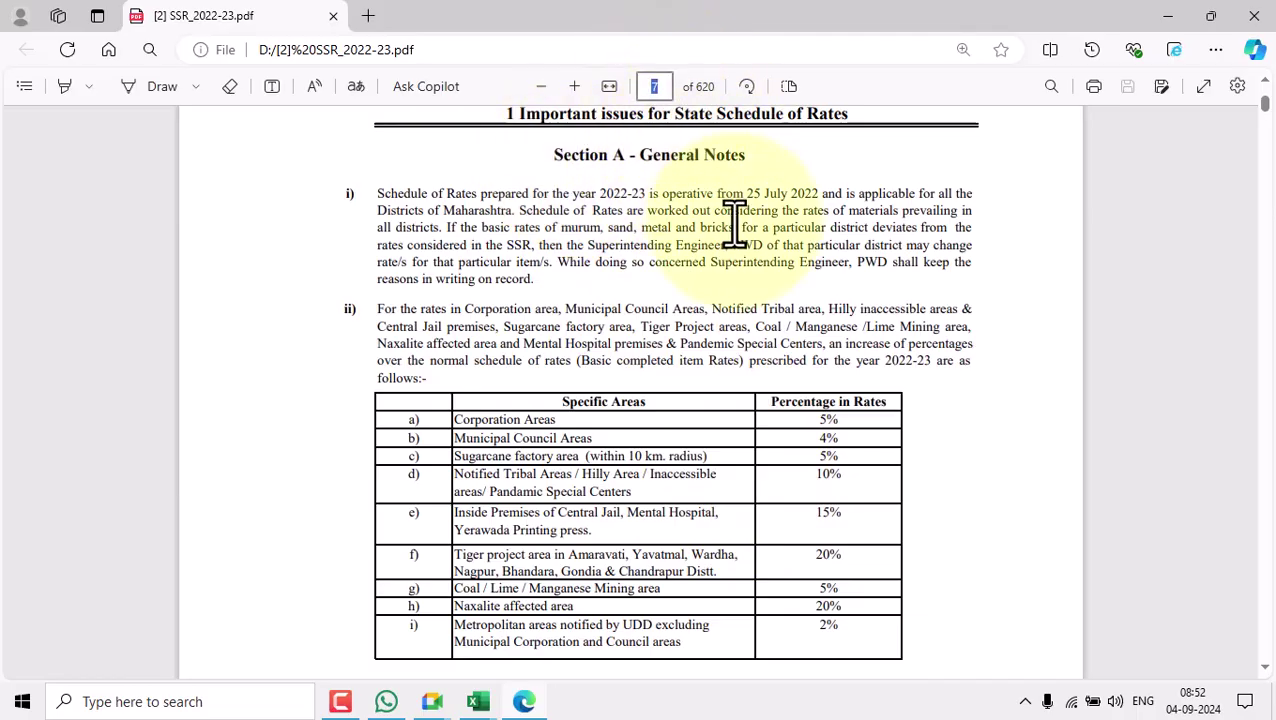
Skim ahead to Section B on preparing estimates, return to page 7 and recheck the percentage table for corporation and municipal council areas.
scroll(735, 222, down, 10)
scroll(765, 440, down, 15)
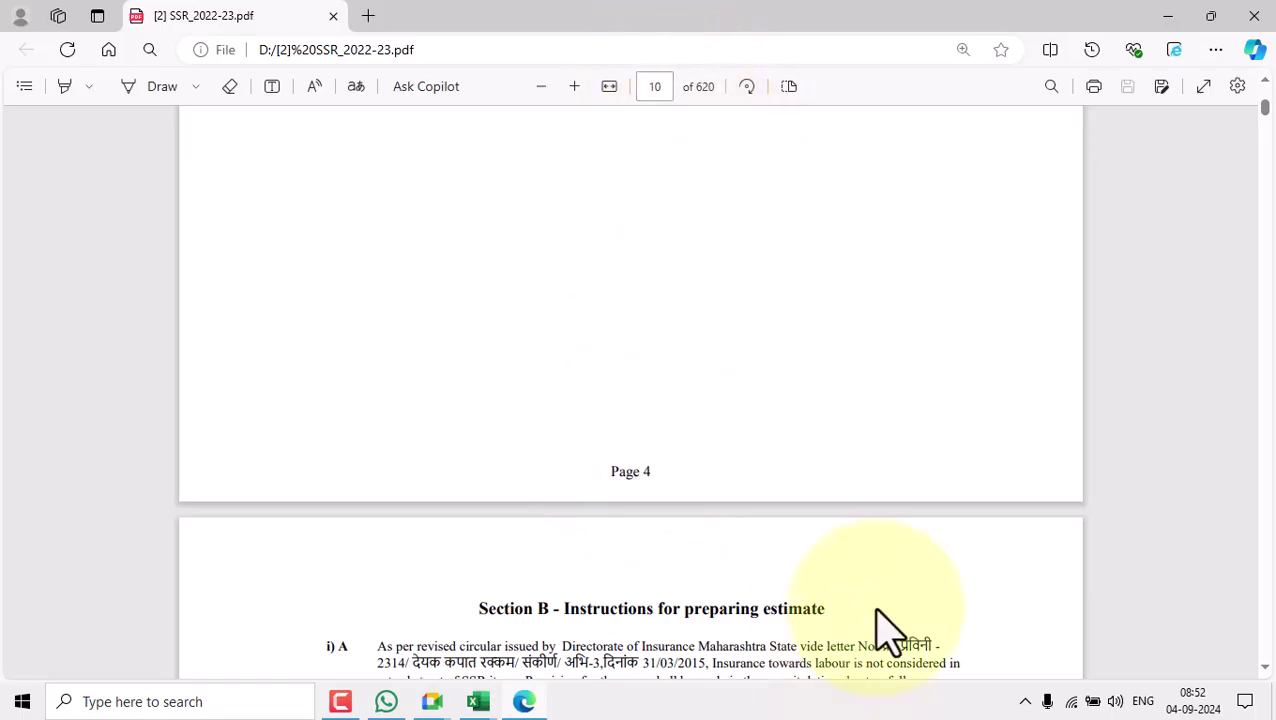
click(666, 86)
key(Return)
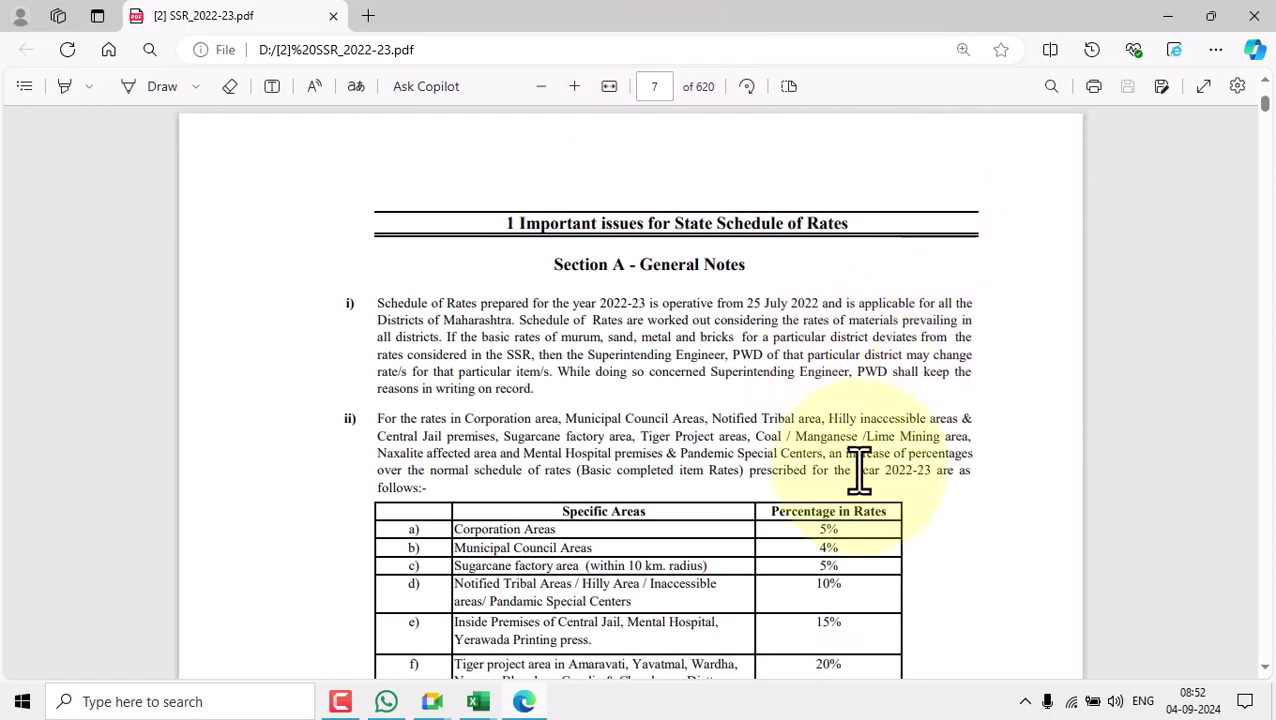
scroll(792, 549, down, 5)
scroll(662, 578, down, 3)
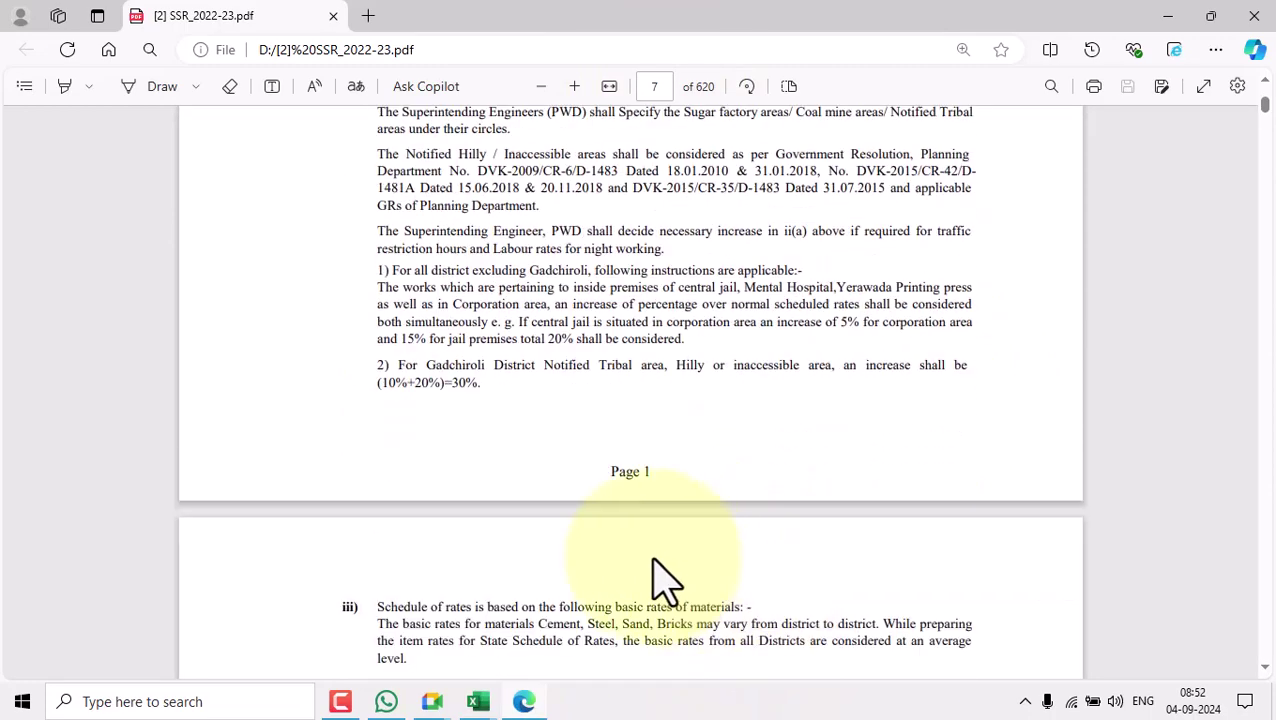
scroll(700, 500, up, 6)
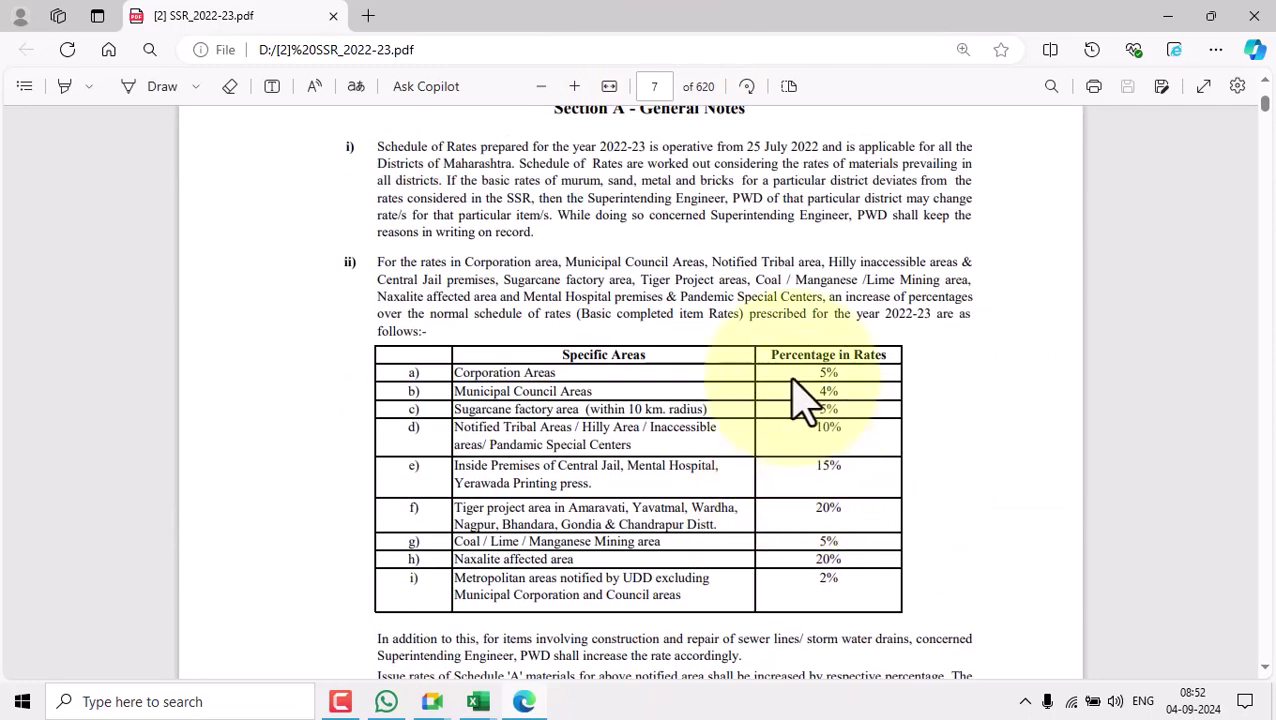
scroll(800, 400, up, 2)
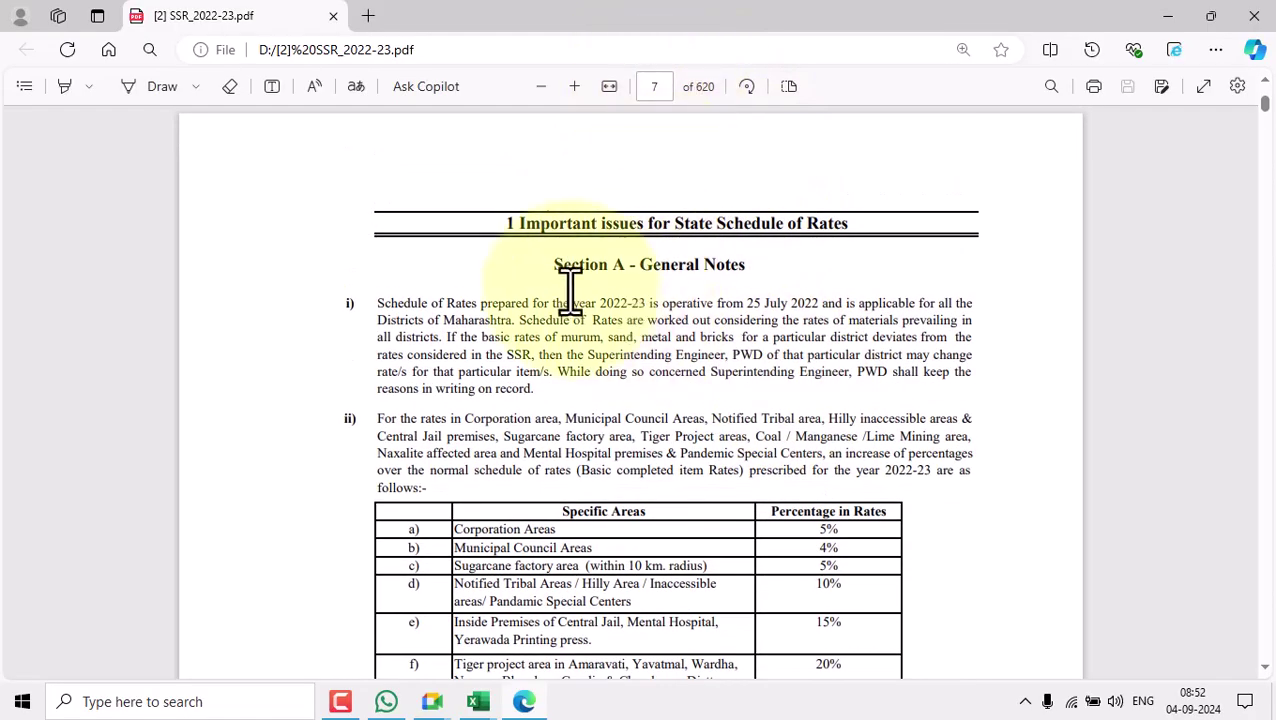
scroll(528, 362, down, 2)
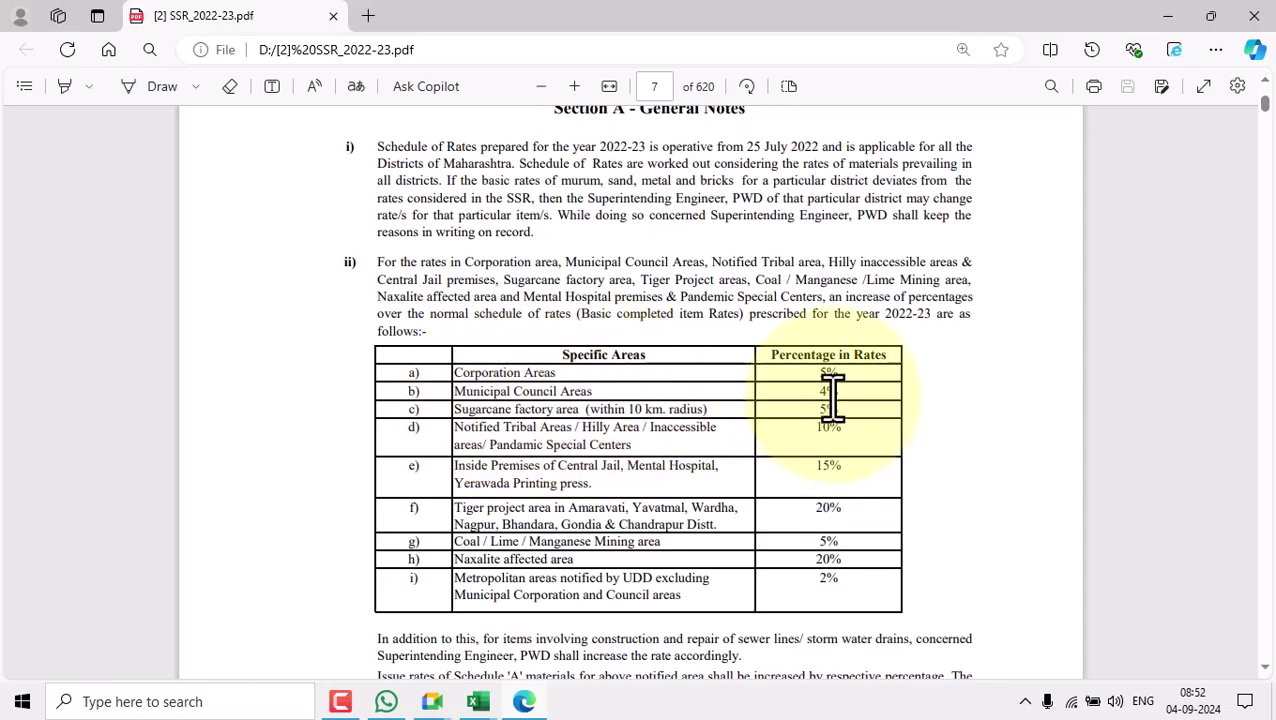
scroll(833, 398, down, 6)
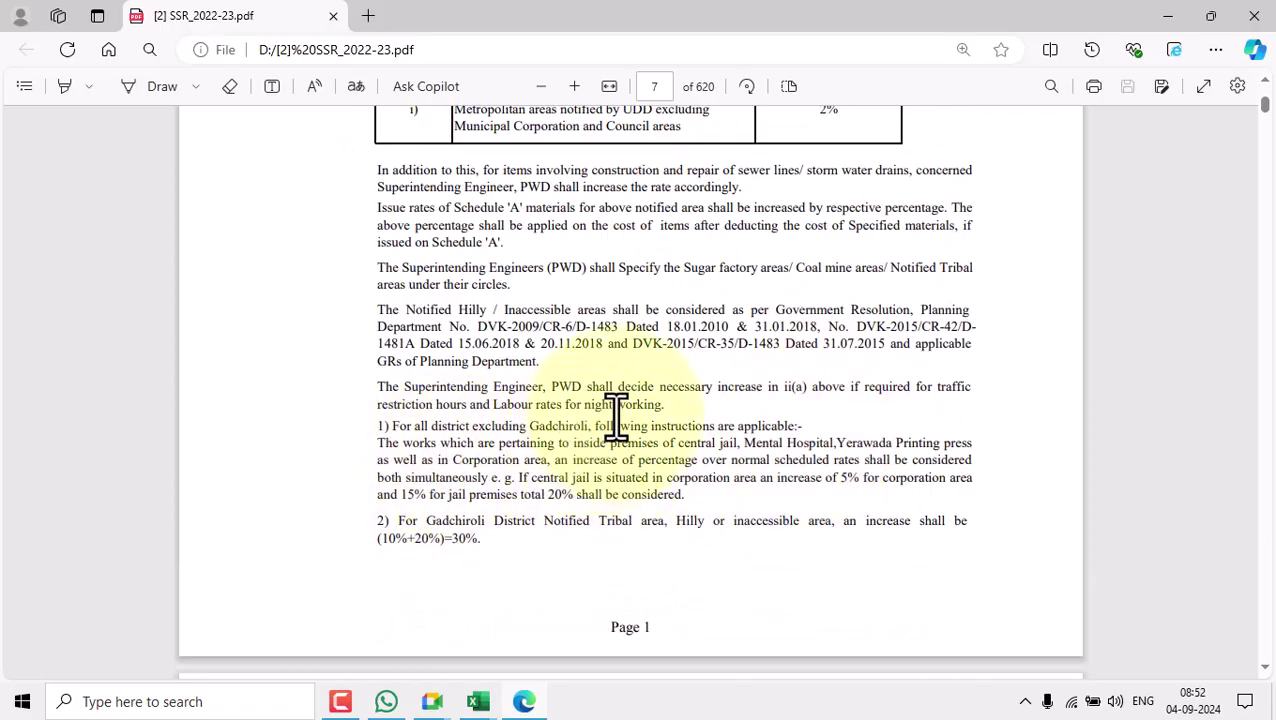
Examine the basic material rates in note iii and the GST, labour cess, overhead and contractor's profit provisions in note iv.
scroll(621, 430, down, 5)
scroll(624, 430, down, 10)
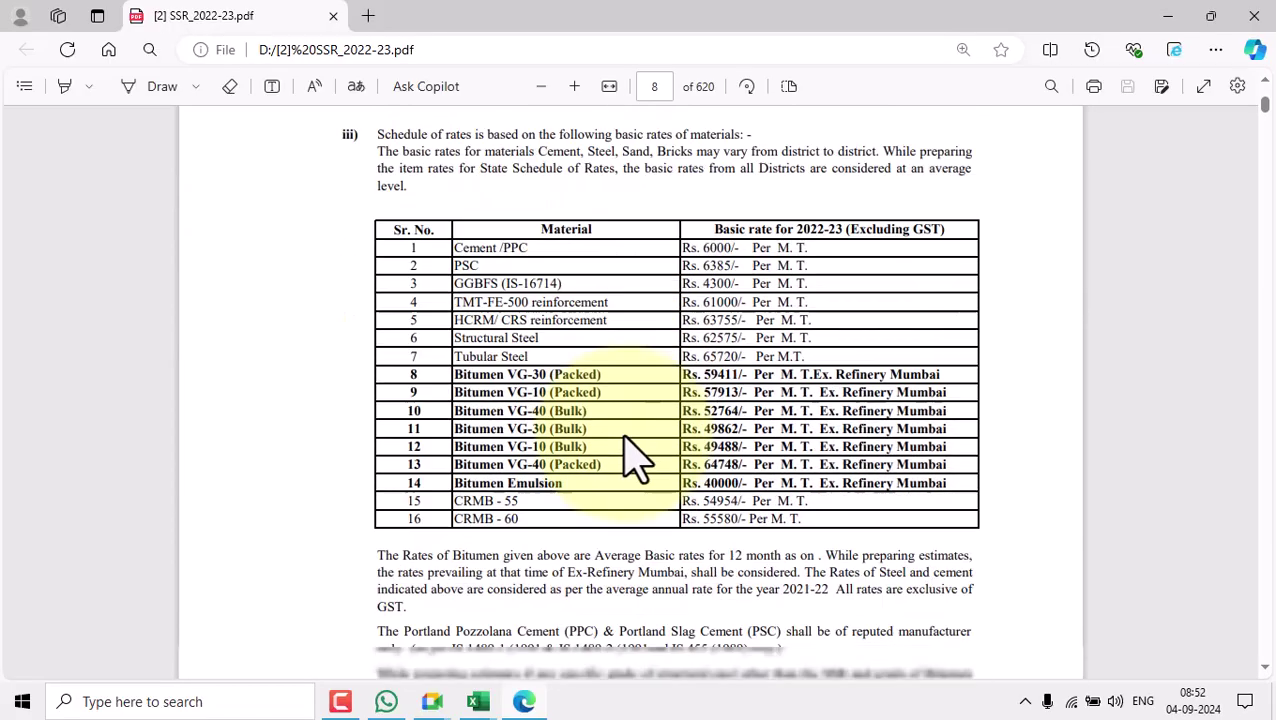
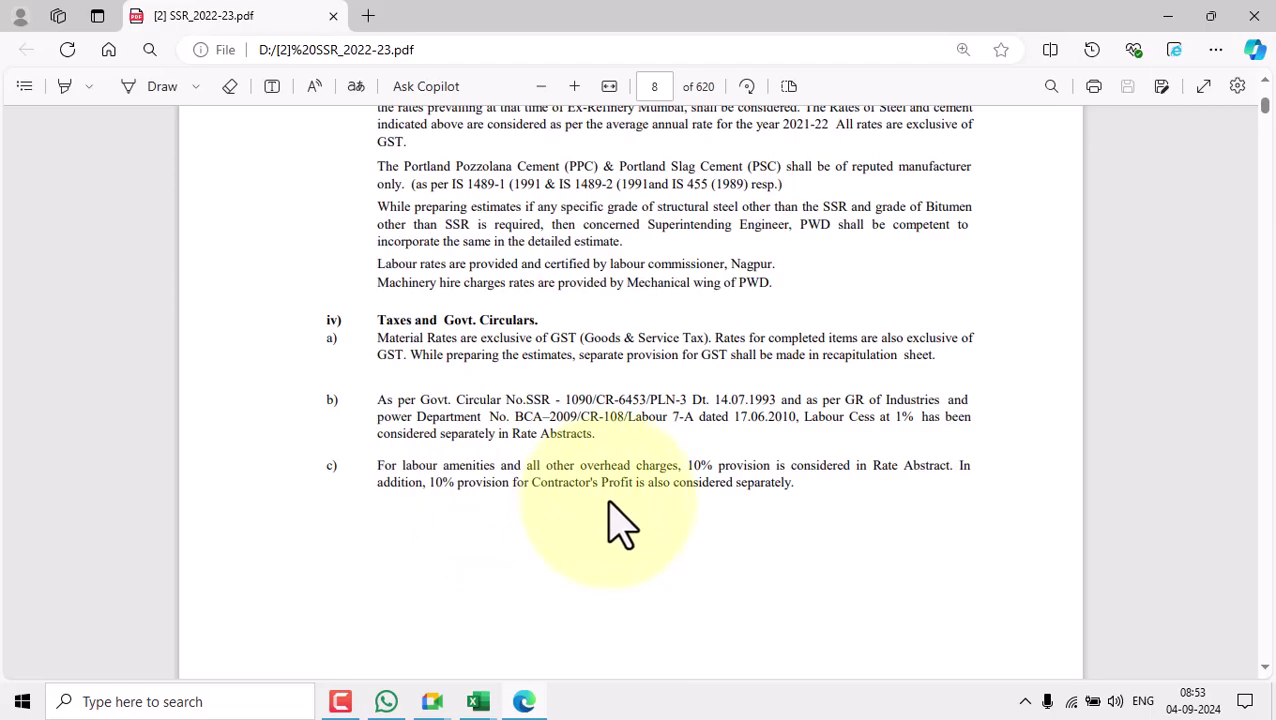
scroll(649, 464, up, 9)
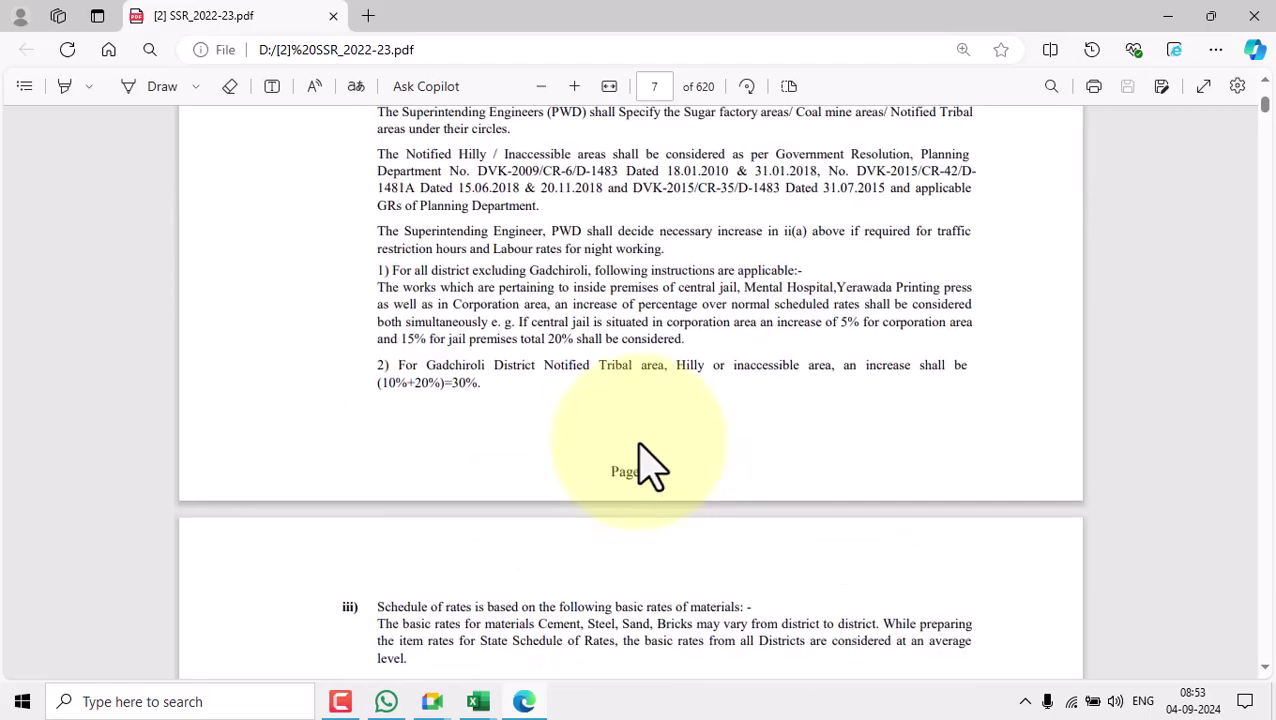
scroll(649, 464, up, 10)
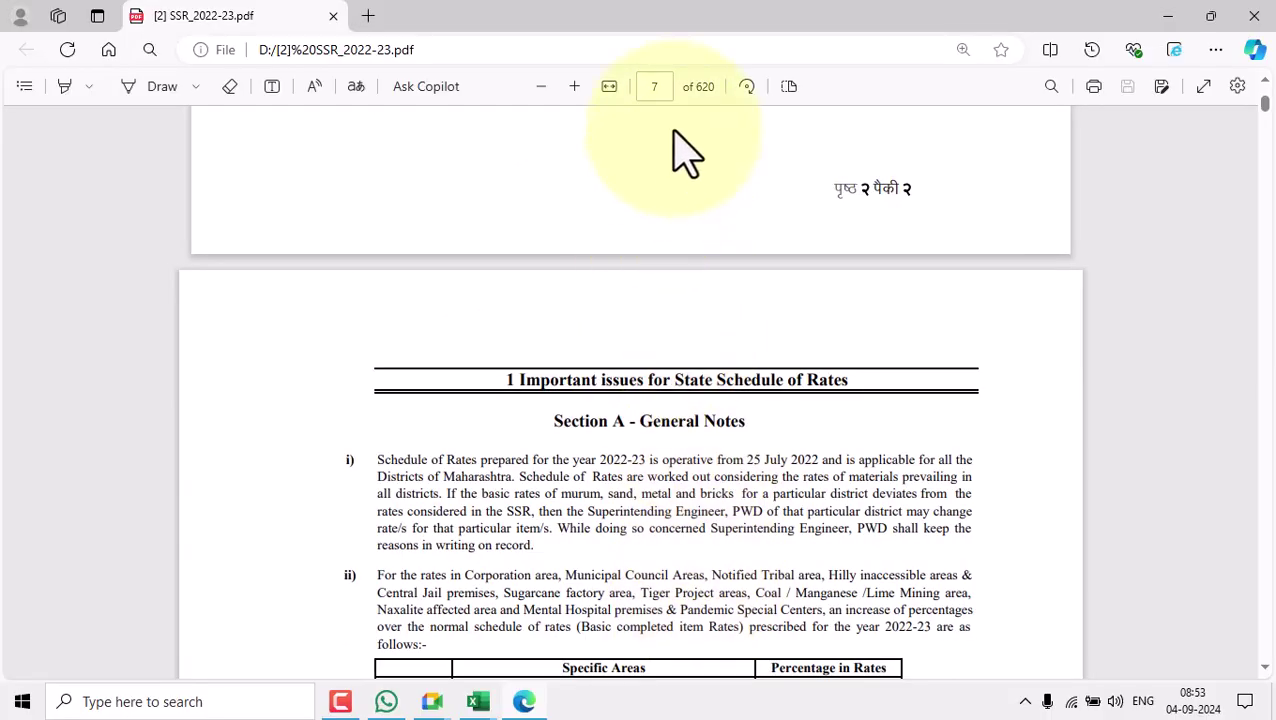
scroll(689, 421, down, 5)
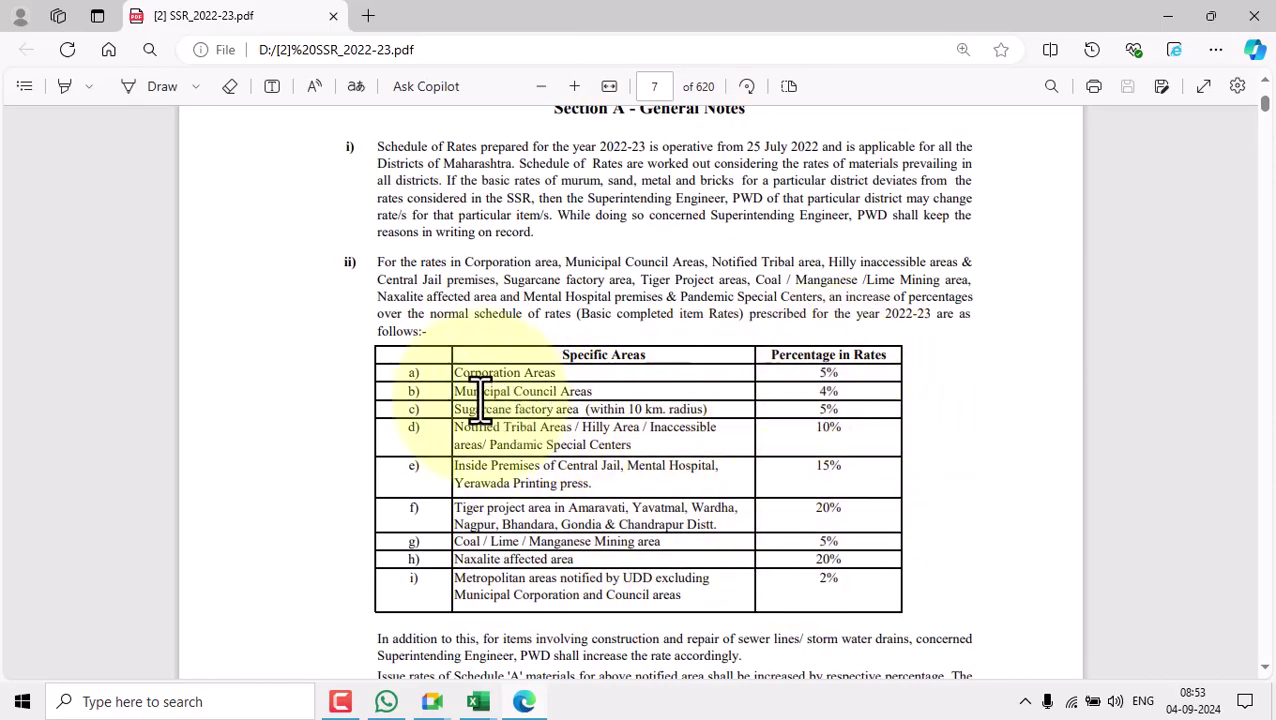
scroll(558, 405, down, 12)
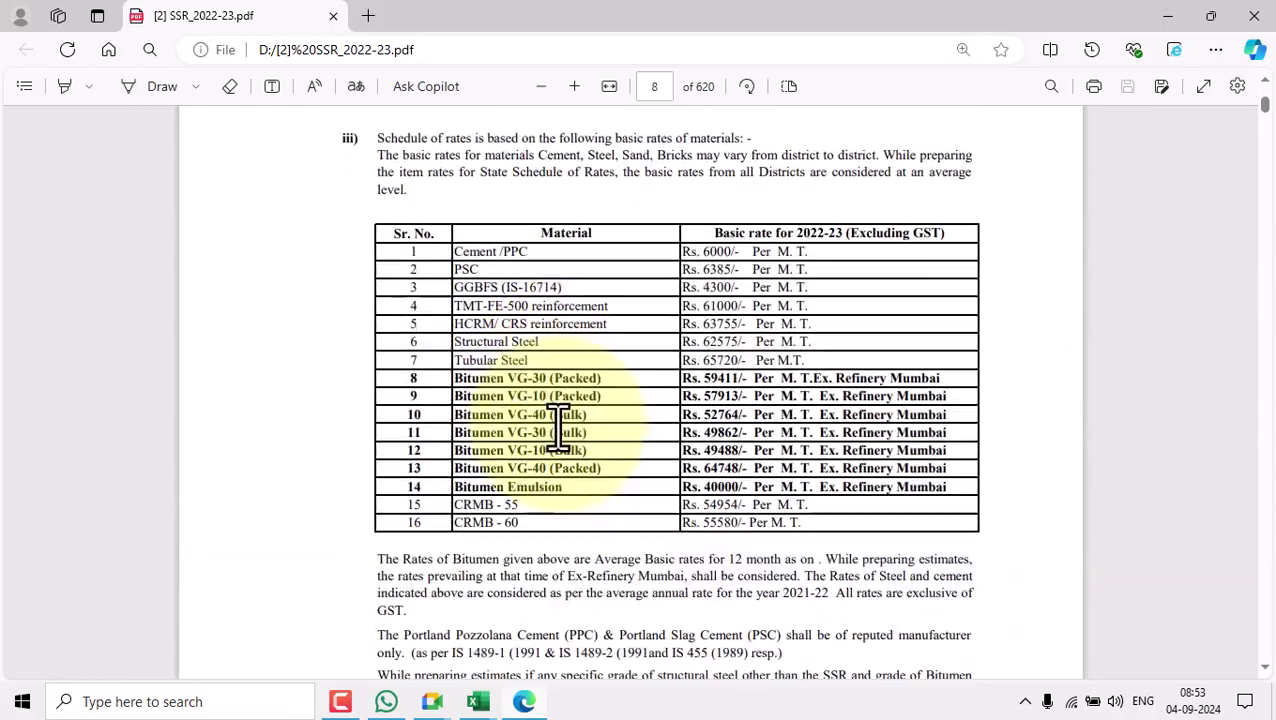
scroll(558, 430, down, 5)
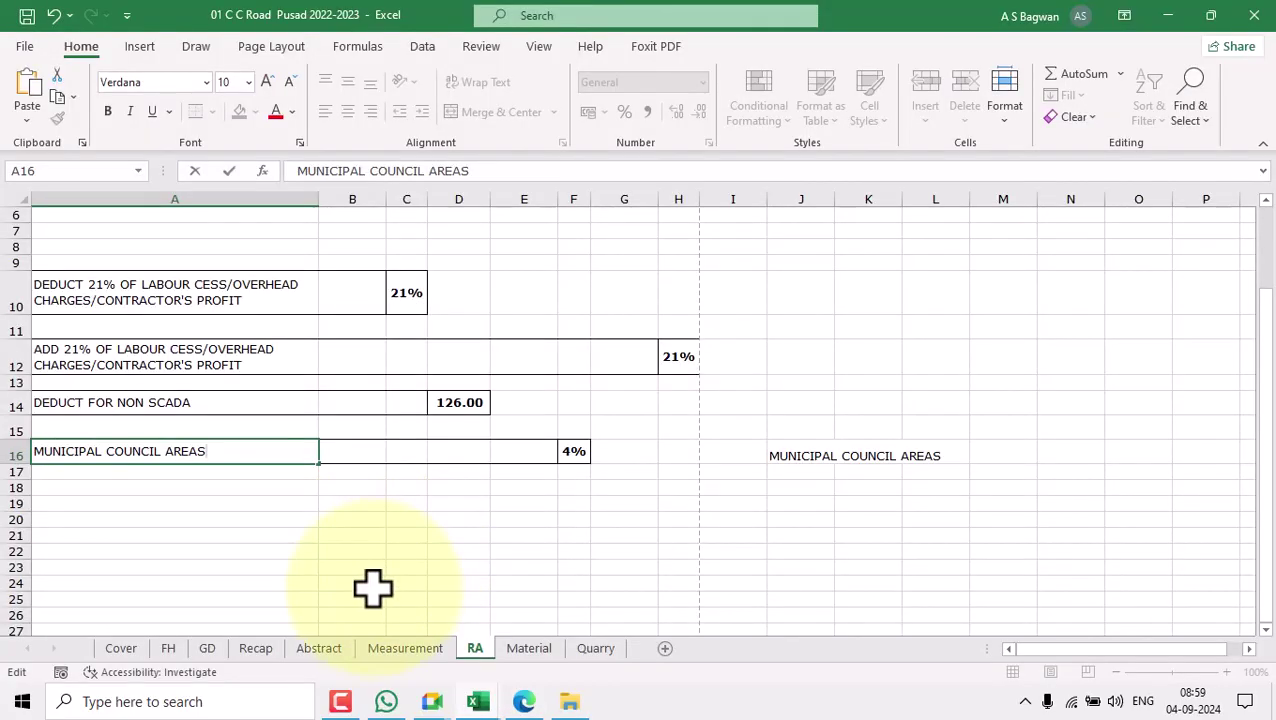
Finish the MUNICIPAL COUNCIL AREAS label in A16 and clear the duplicate text from J16.
click(300, 537)
click(805, 455)
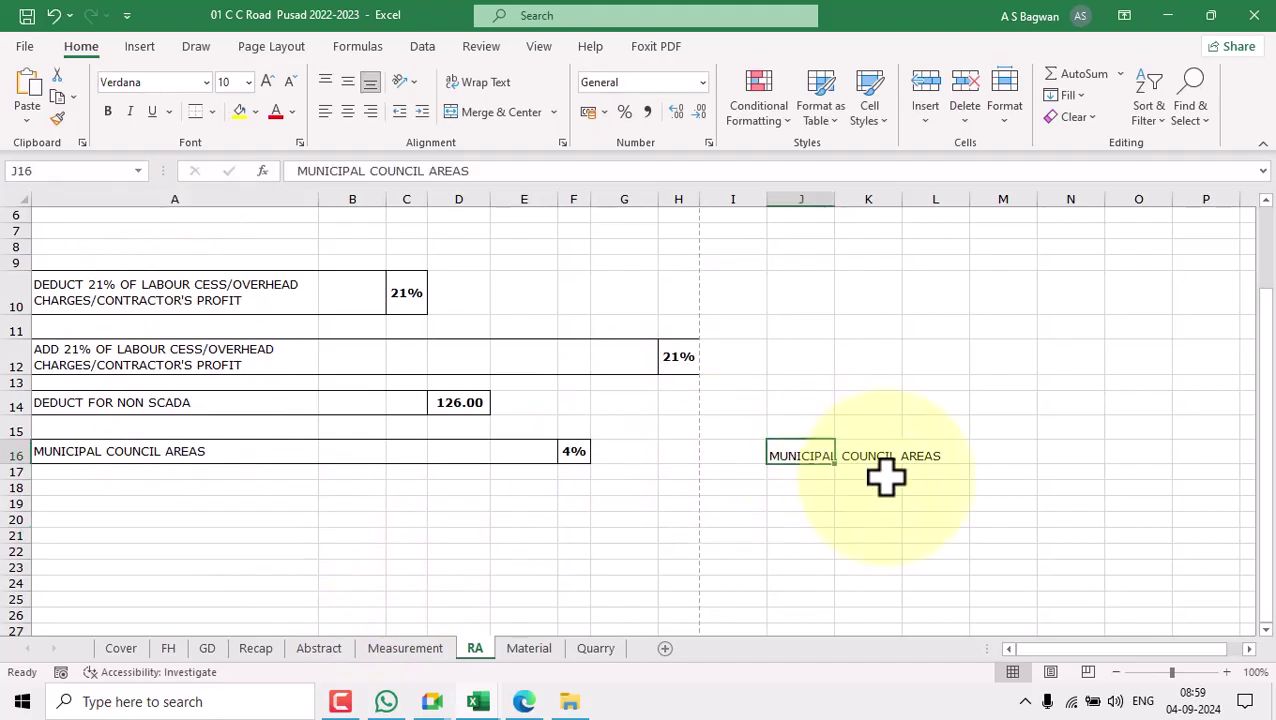
key(Delete)
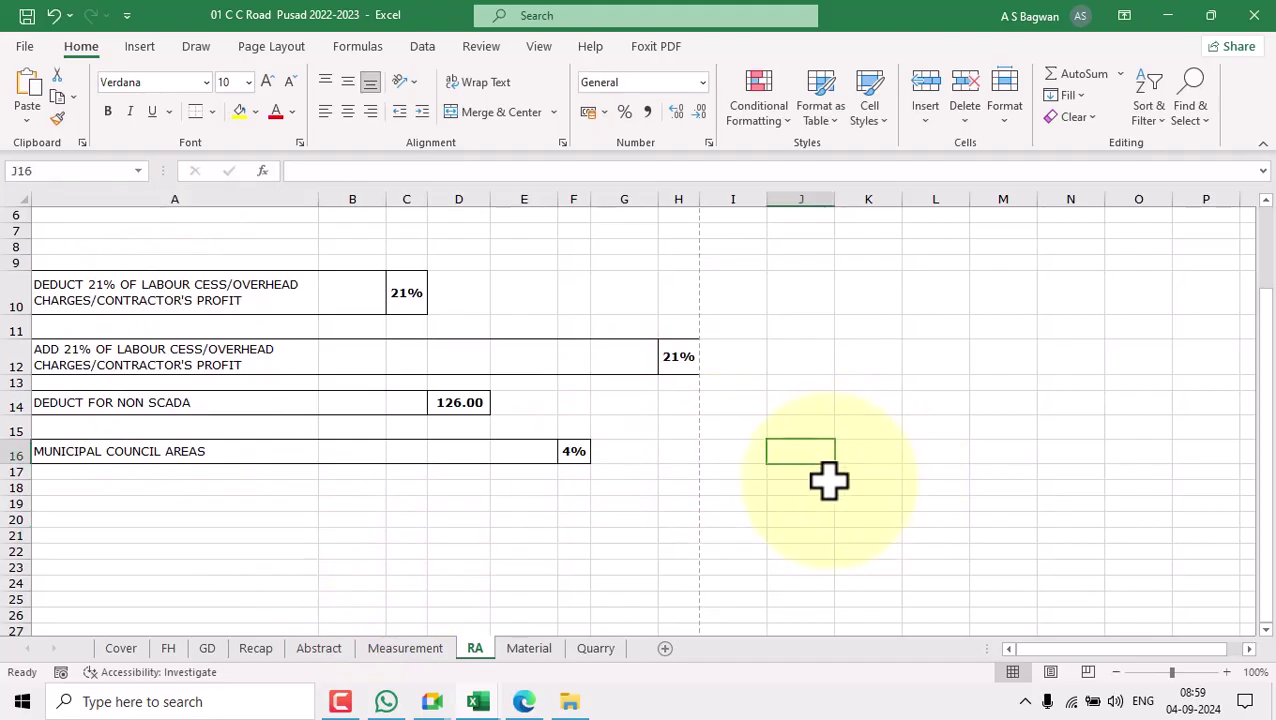
click(172, 293)
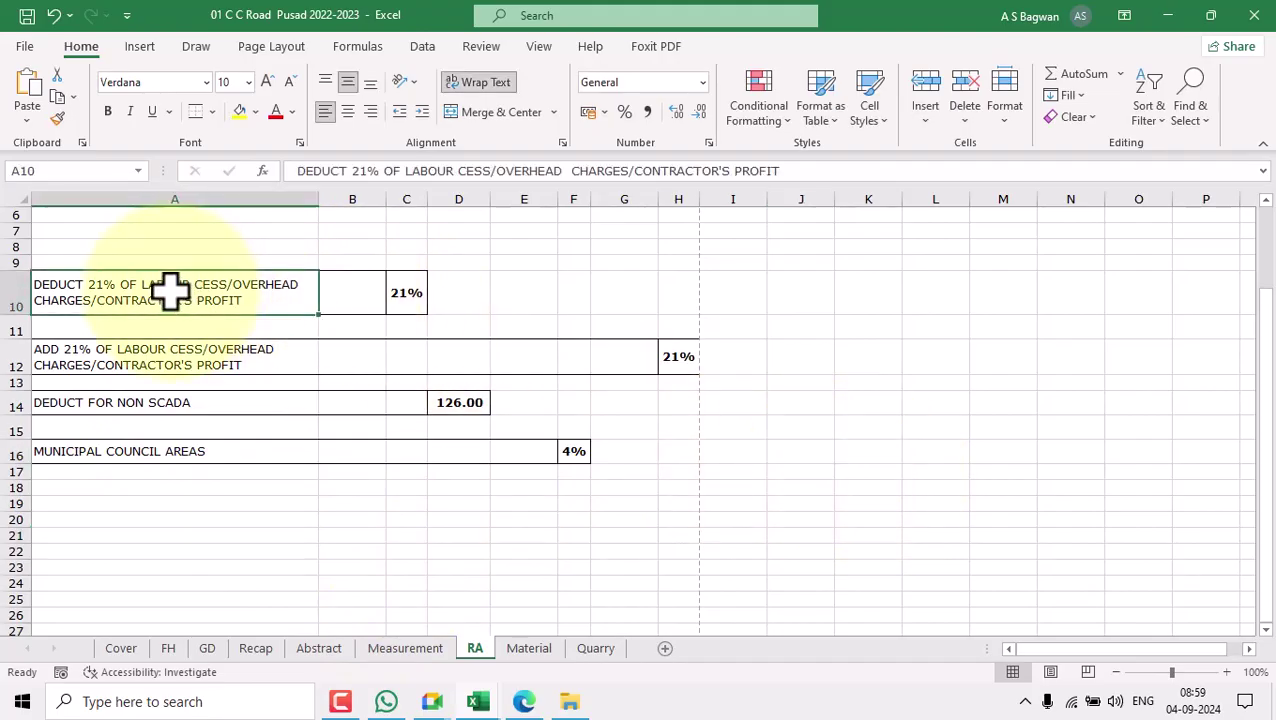
click(580, 452)
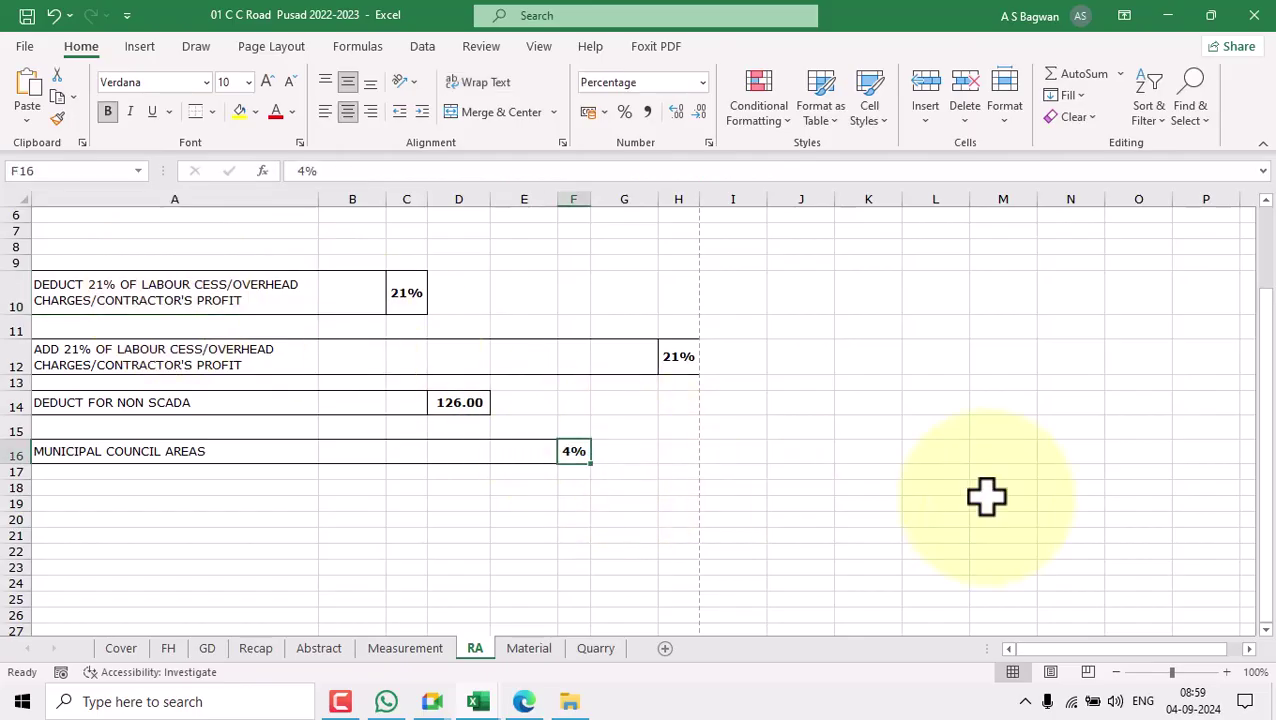
Insert a blank sheet column before column A, ahead of the deduction and addition labels.
scroll(743, 421, down, 2)
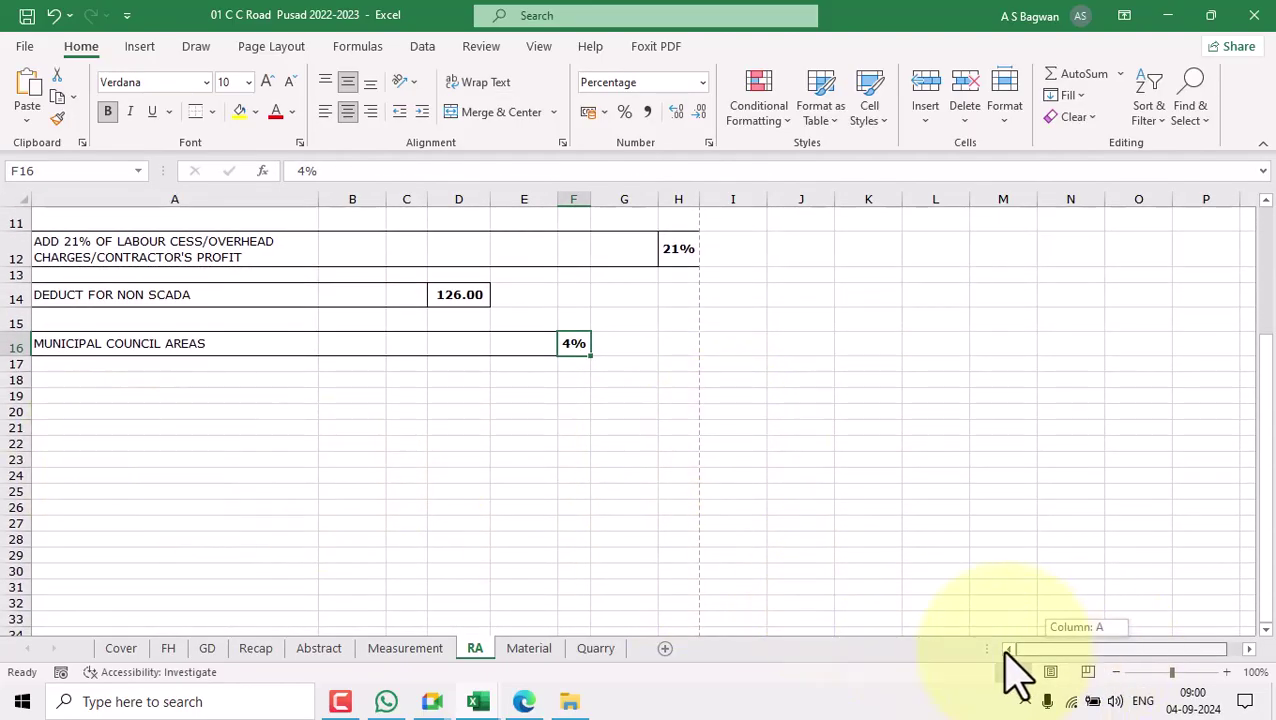
click(270, 187)
click(303, 447)
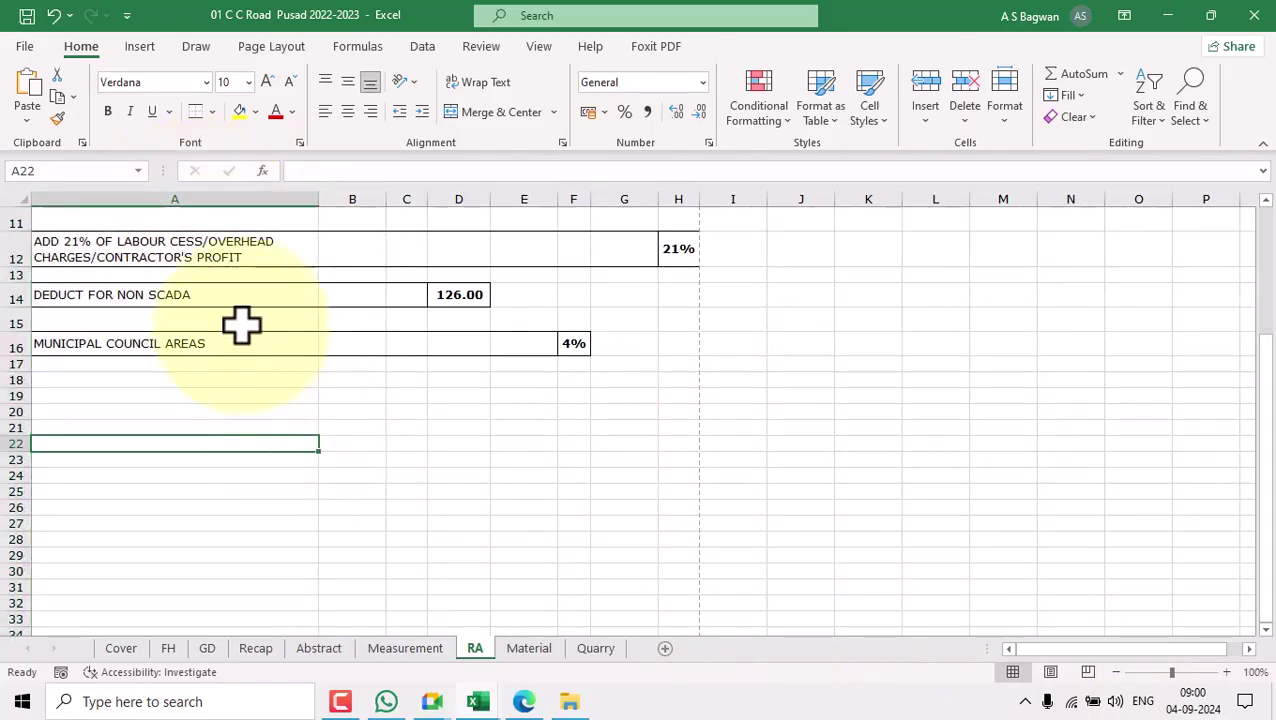
click(270, 190)
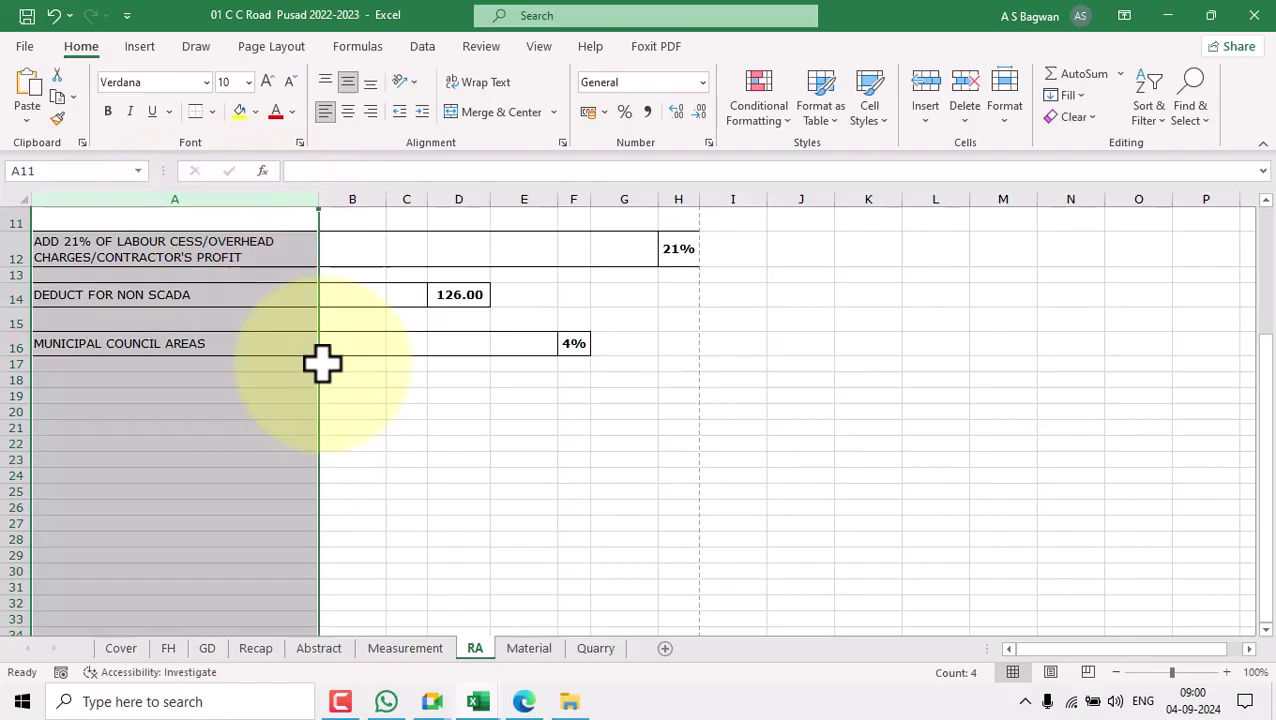
click(439, 460)
click(289, 190)
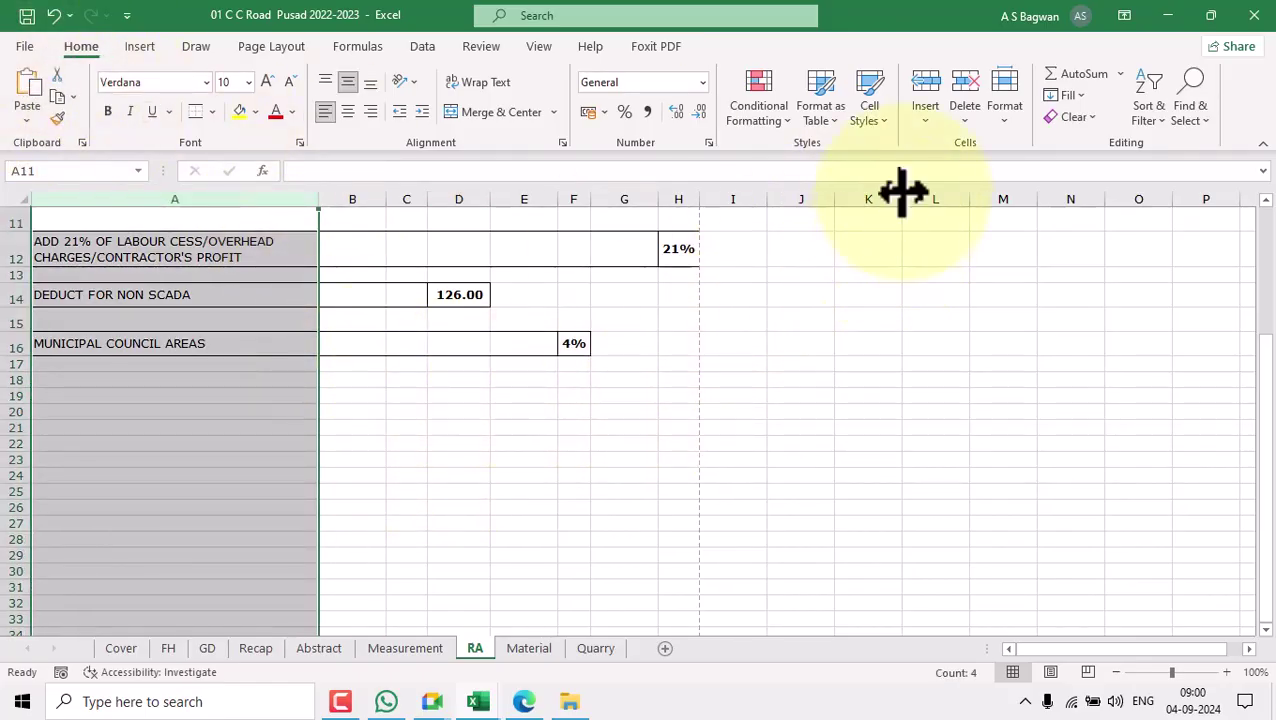
click(925, 118)
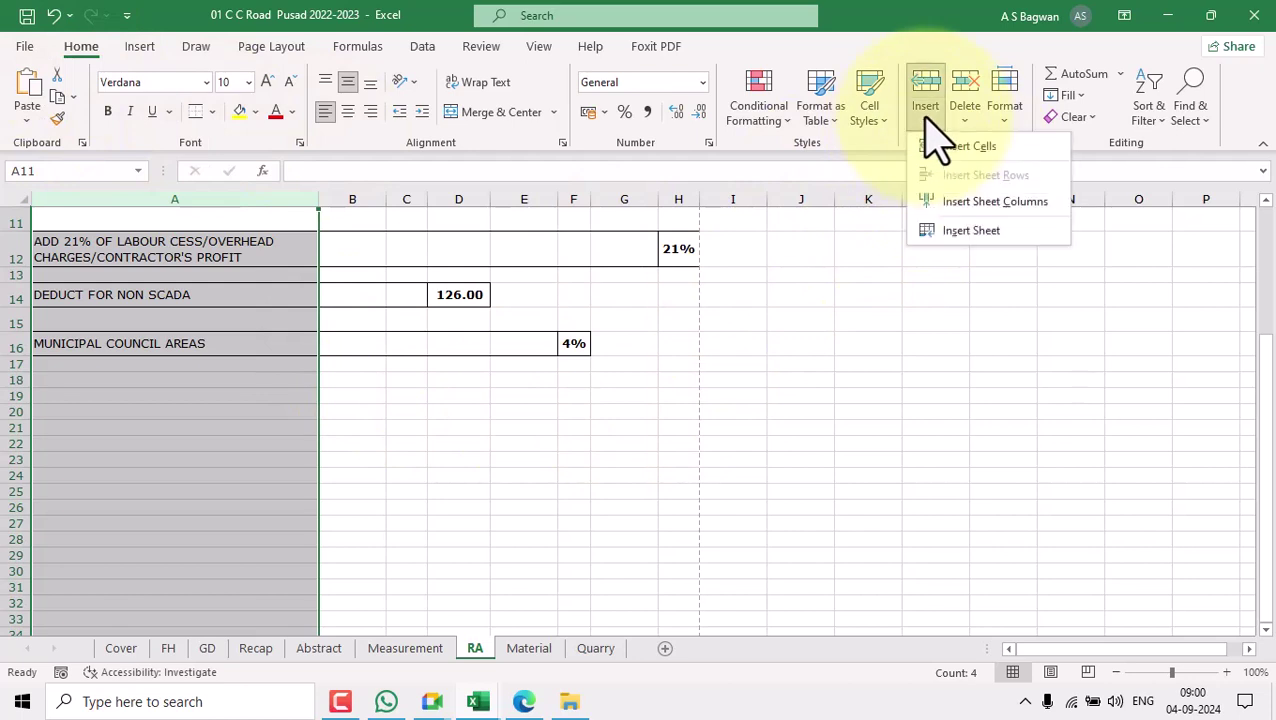
click(987, 205)
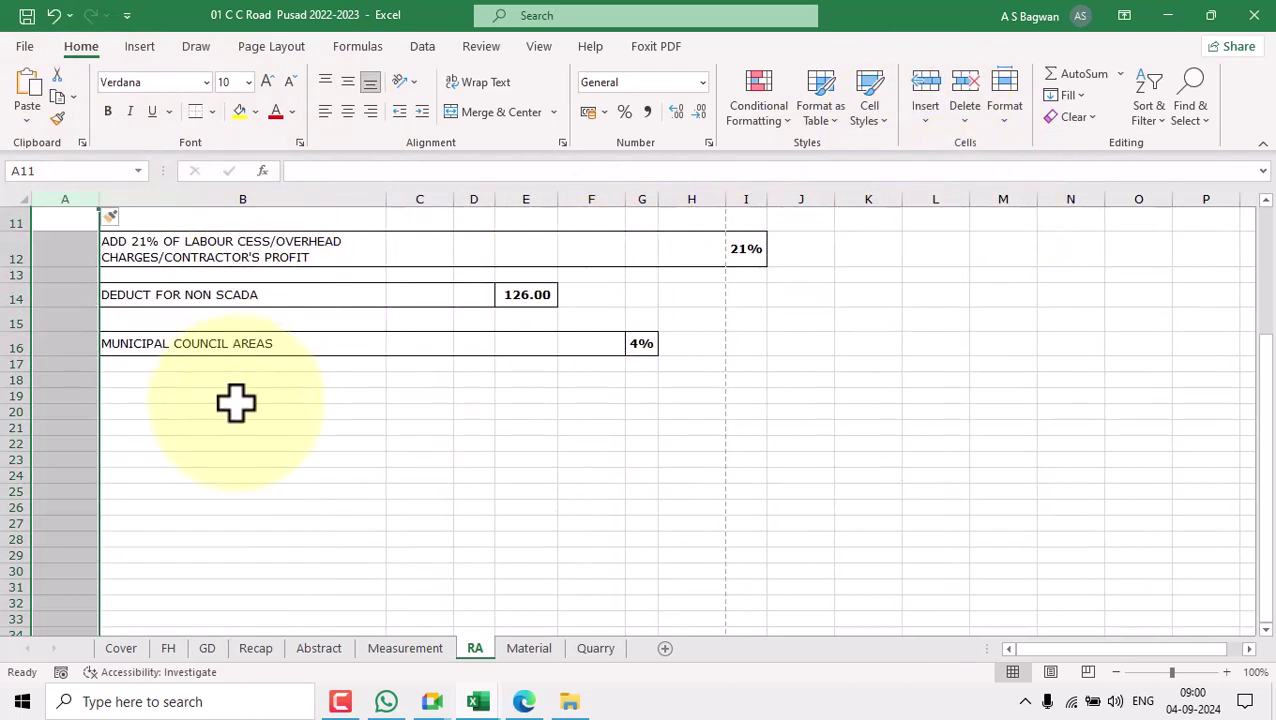
click(515, 412)
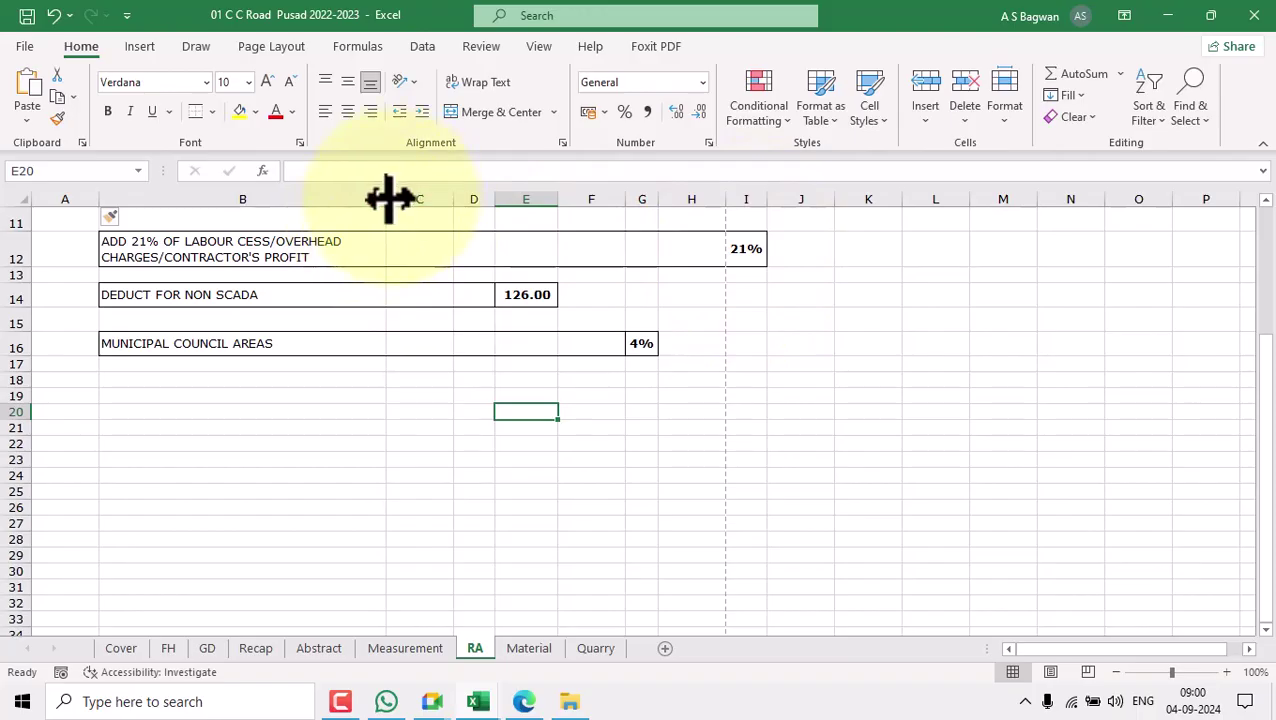
Narrow column B slightly and set the RA sheet's print scale to 75%.
drag(389, 197, 367, 199)
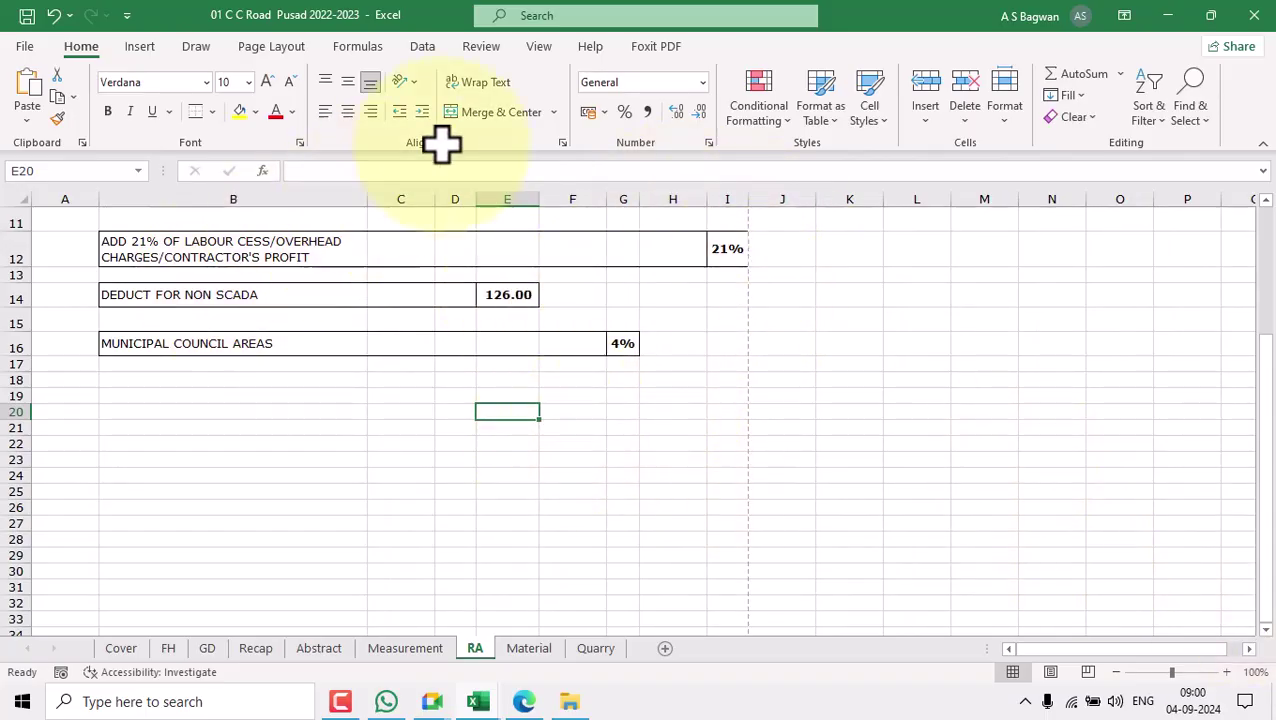
key(ctrl+z)
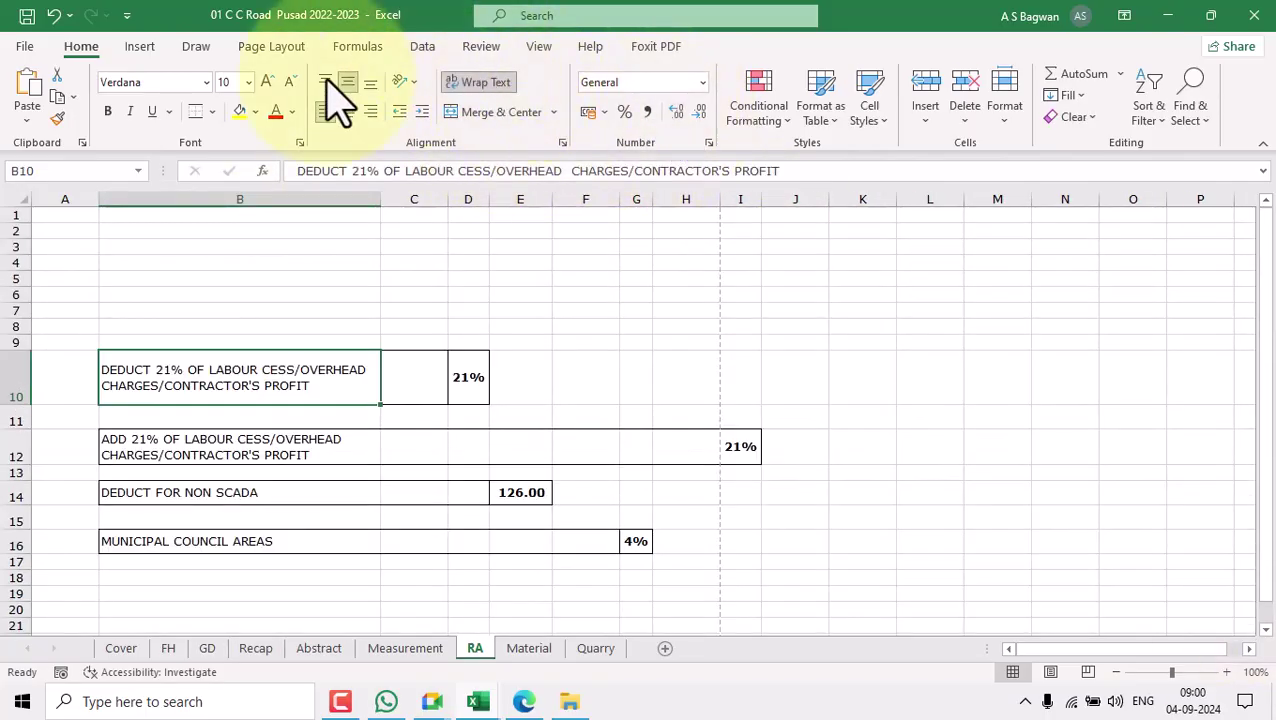
click(271, 46)
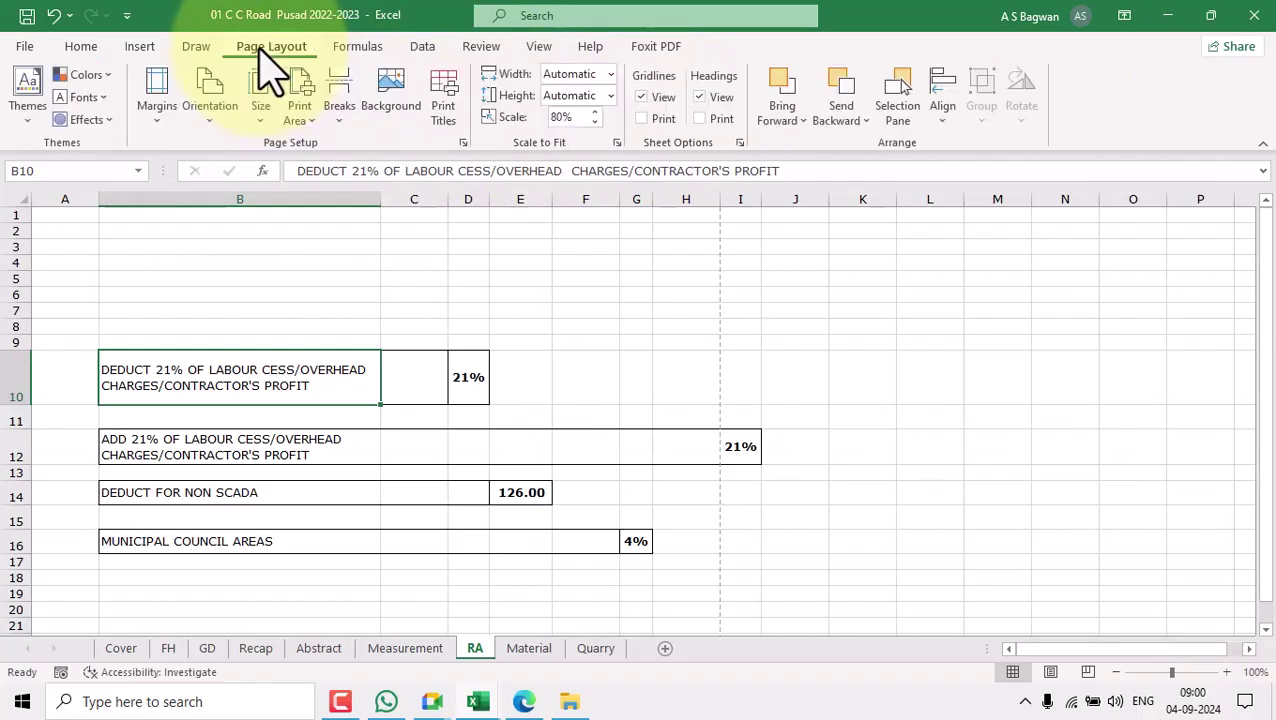
click(595, 121)
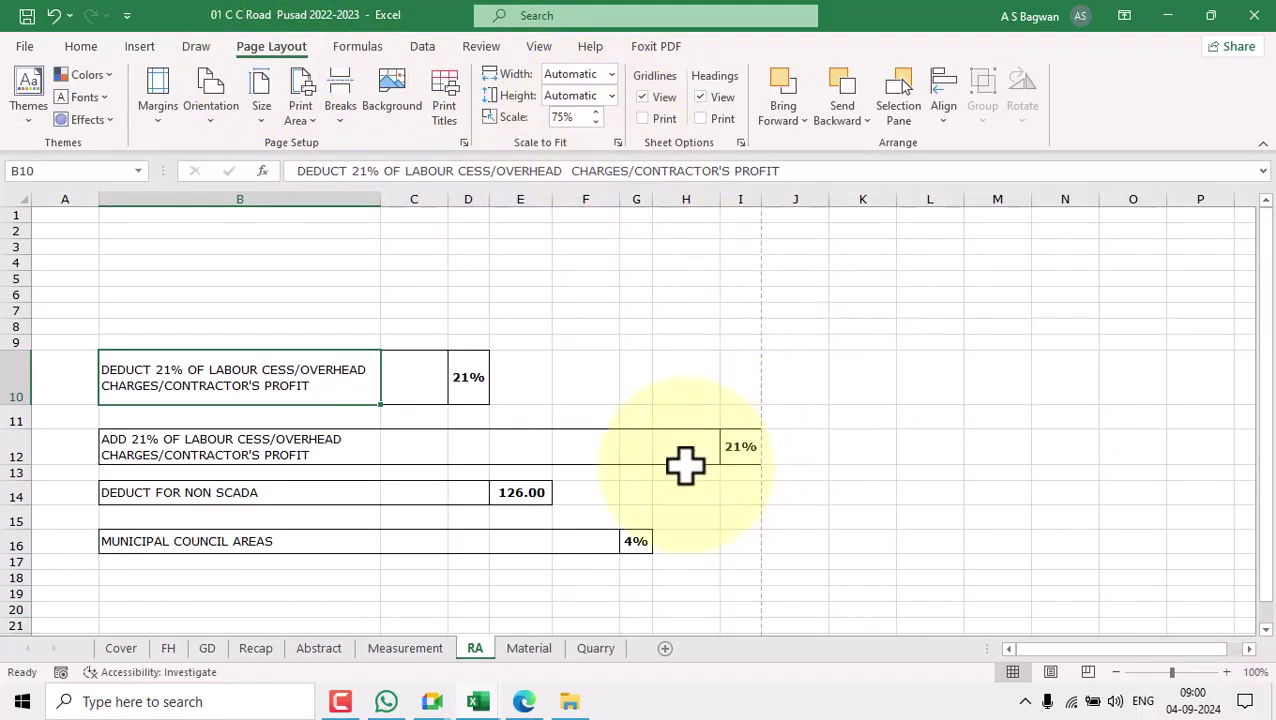
Link A22 of the RA sheet to the first item number with the formula =Measurement!A7.
scroll(685, 463, down, 3)
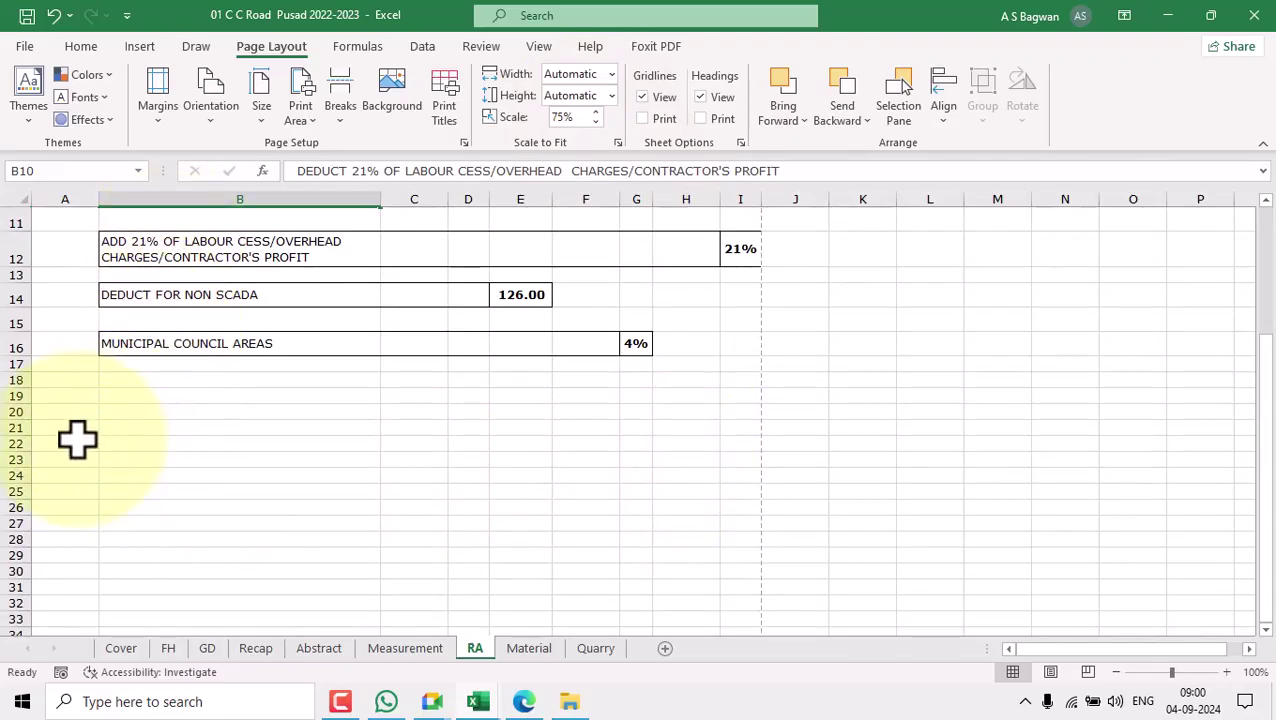
click(75, 441)
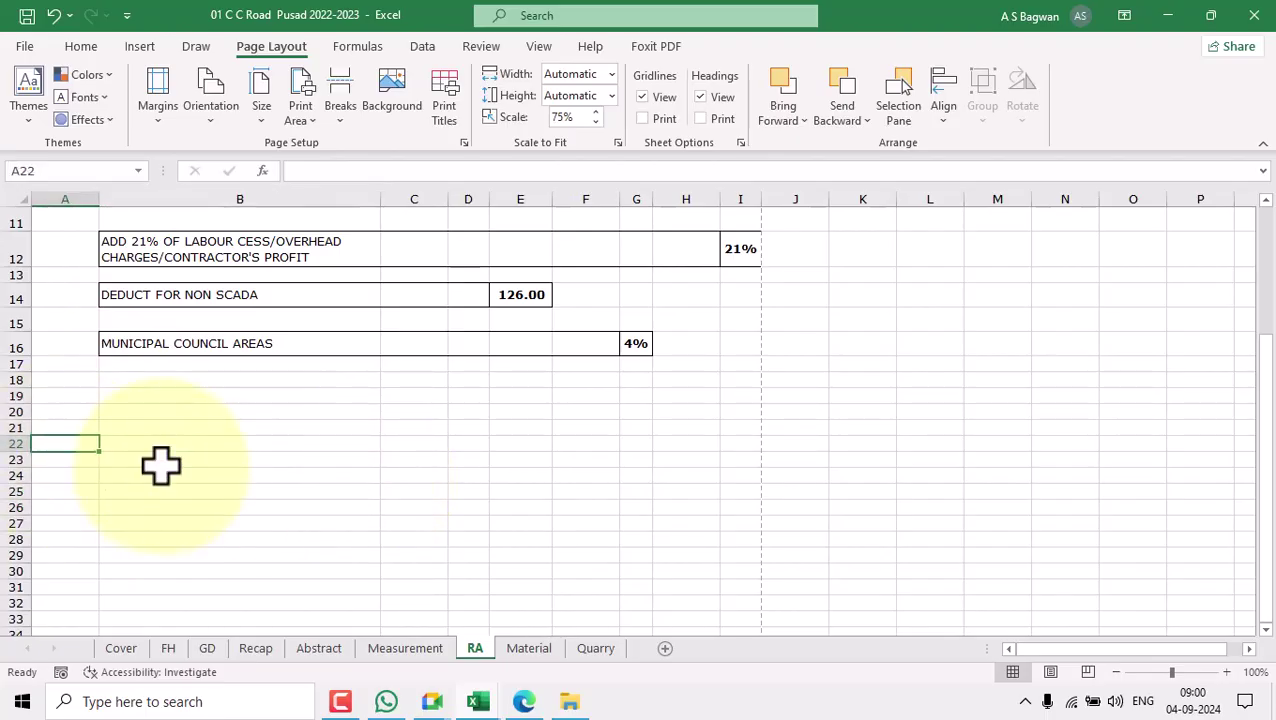
text(=)
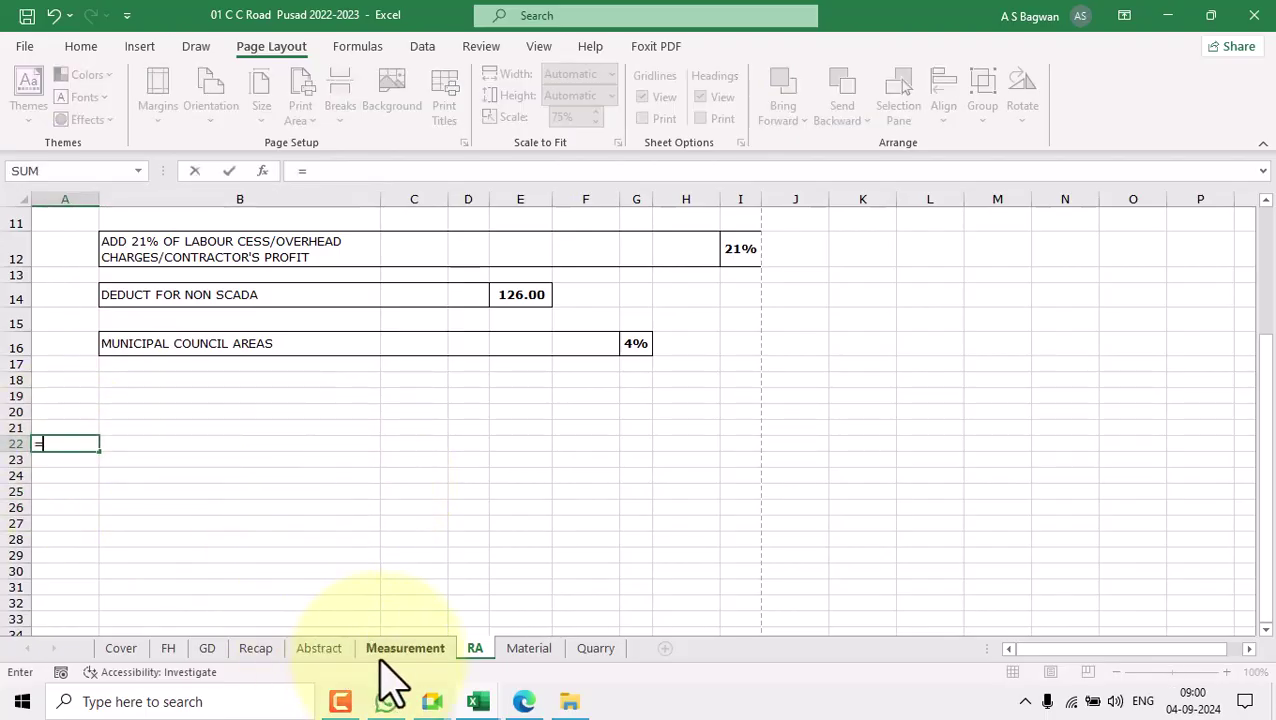
click(402, 648)
scroll(148, 367, up, 13)
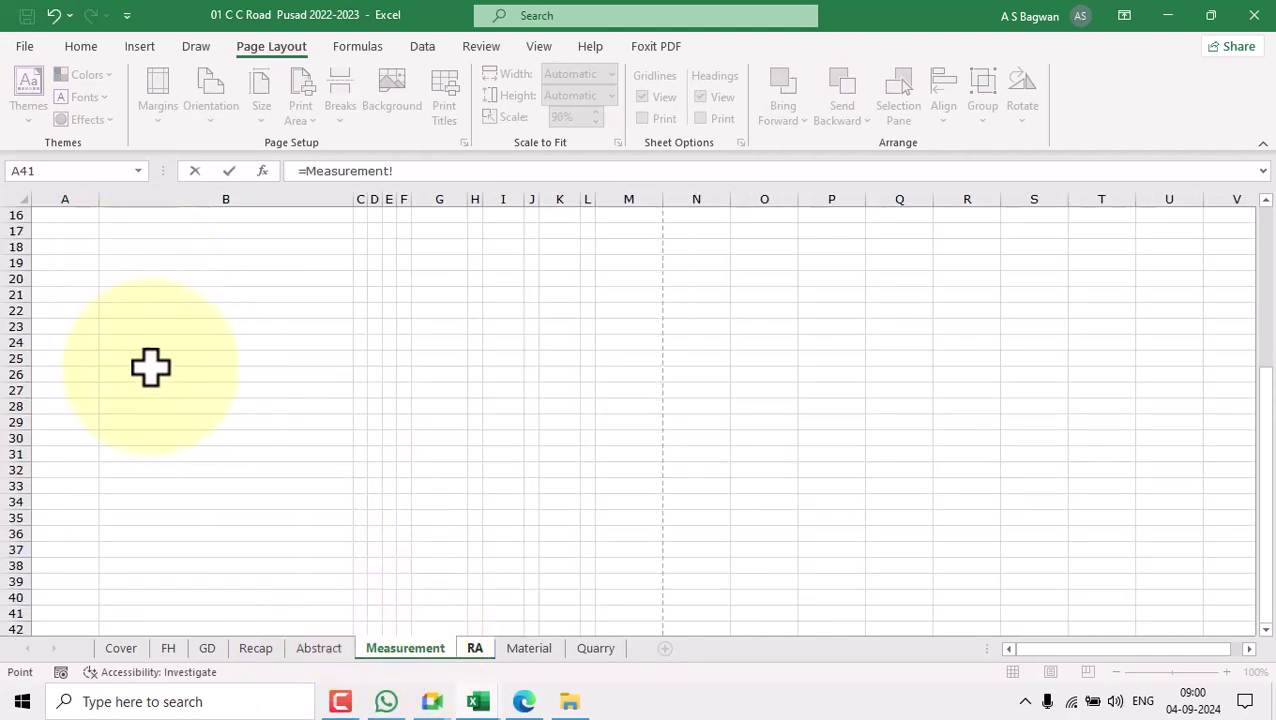
click(61, 388)
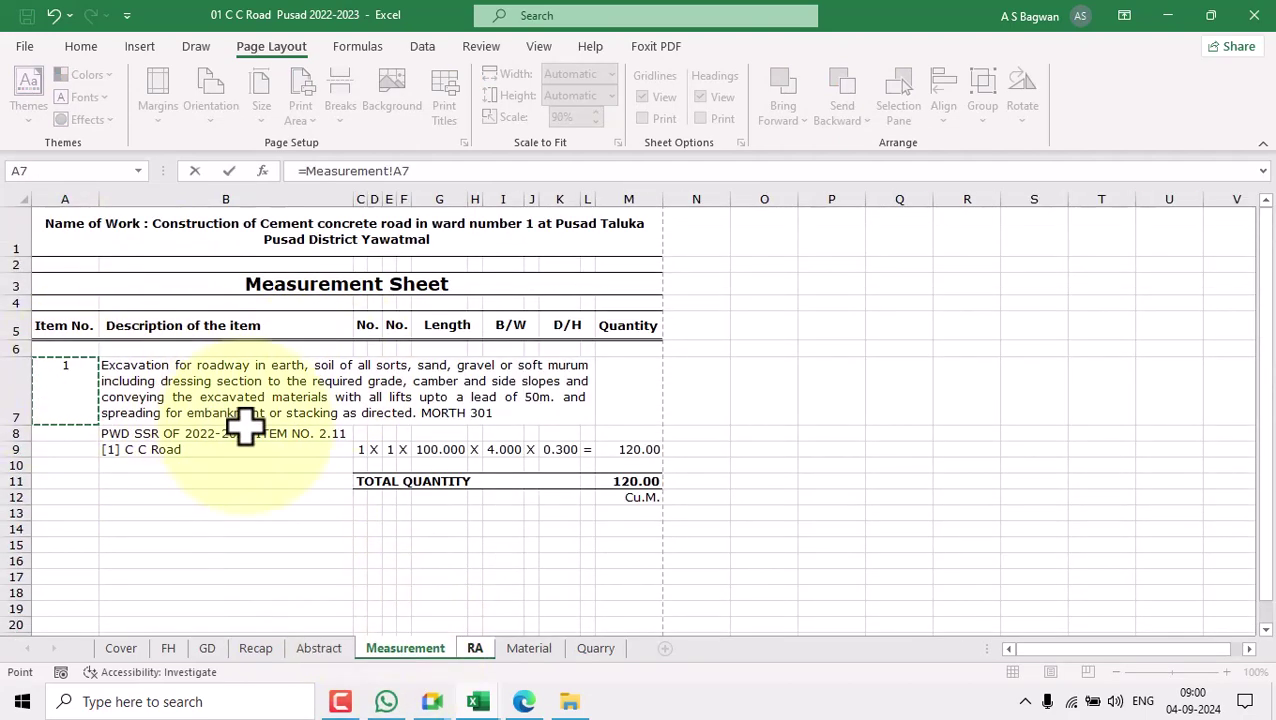
key(Return)
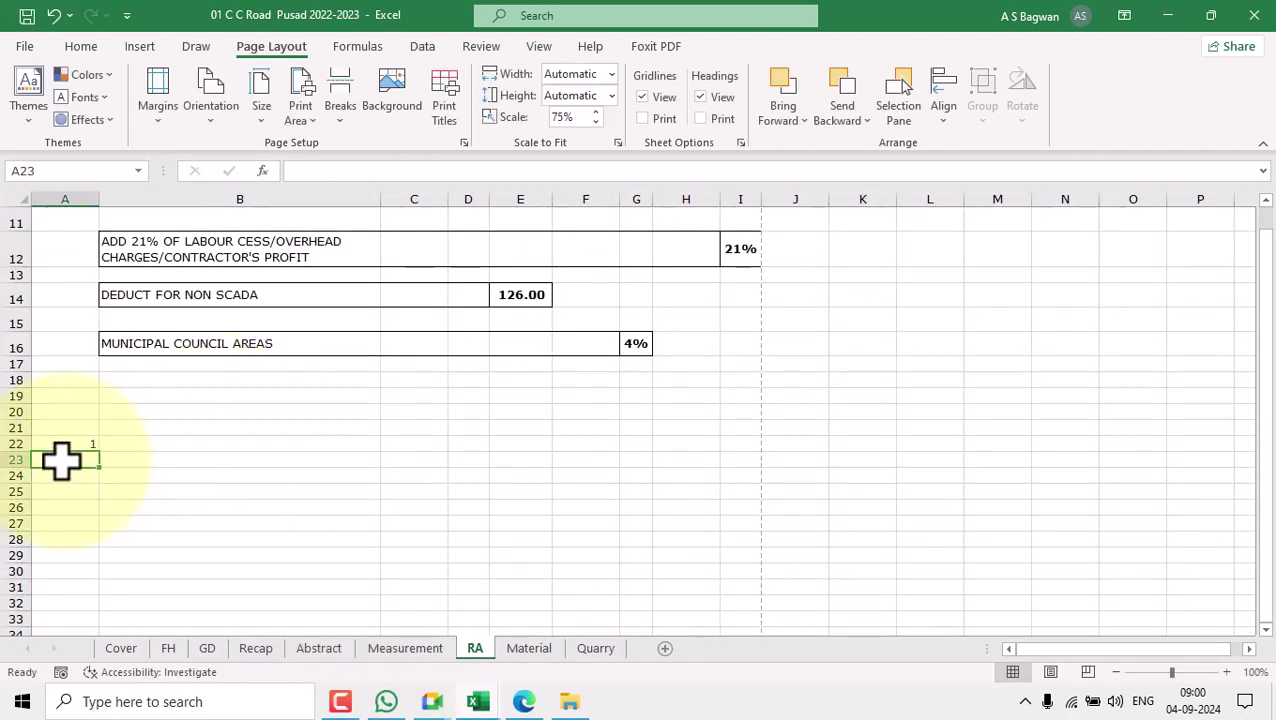
click(73, 447)
Link B22 to the excavation item's description with the formula =Measurement!B7.
click(195, 443)
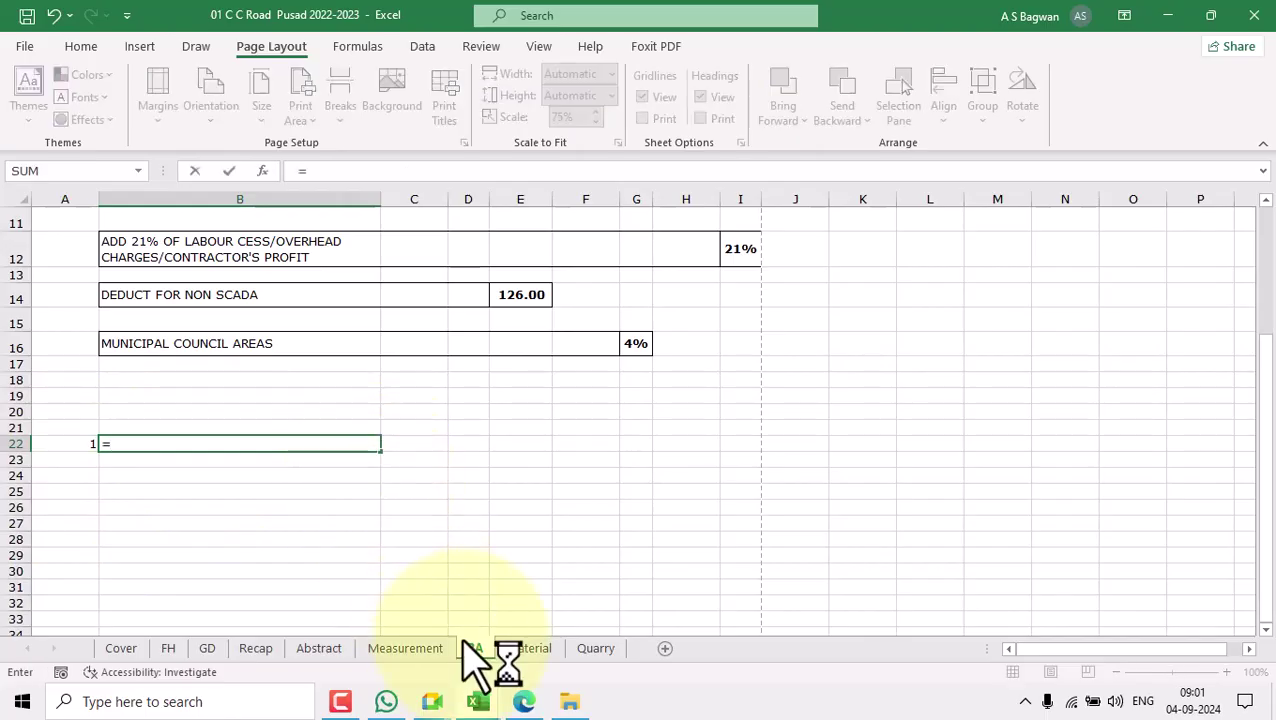
click(408, 649)
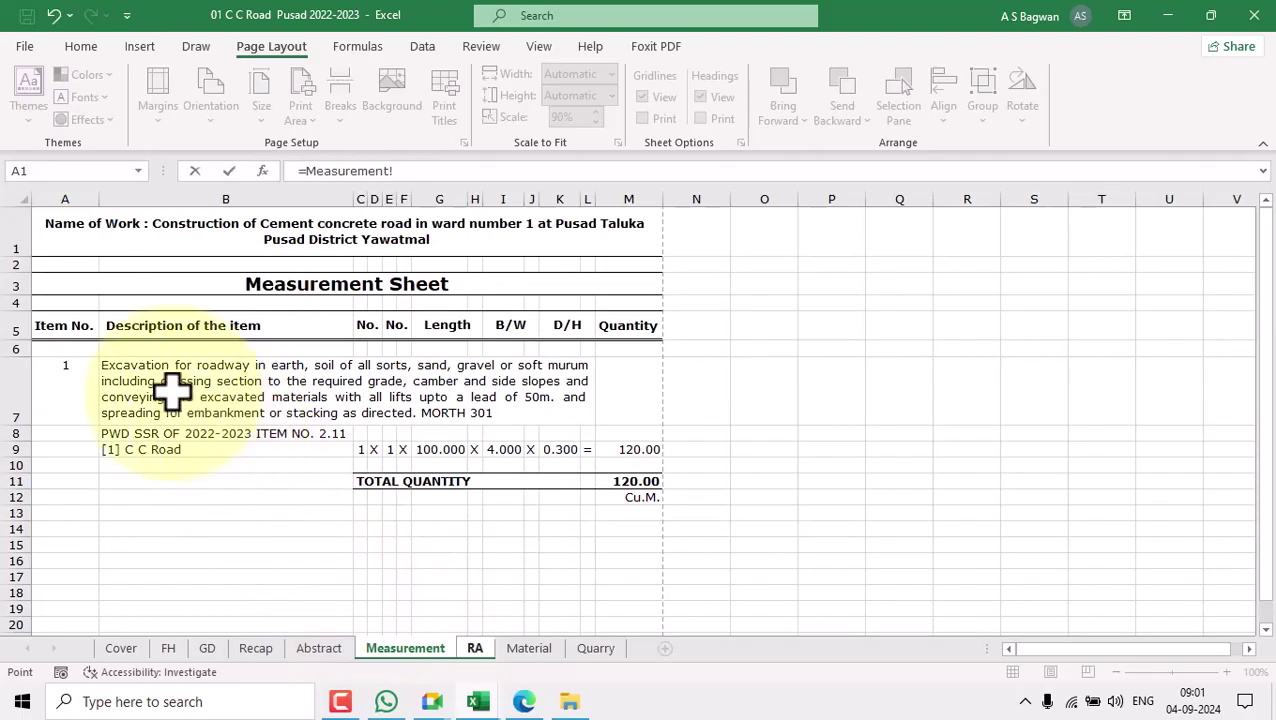
click(172, 392)
key(Return)
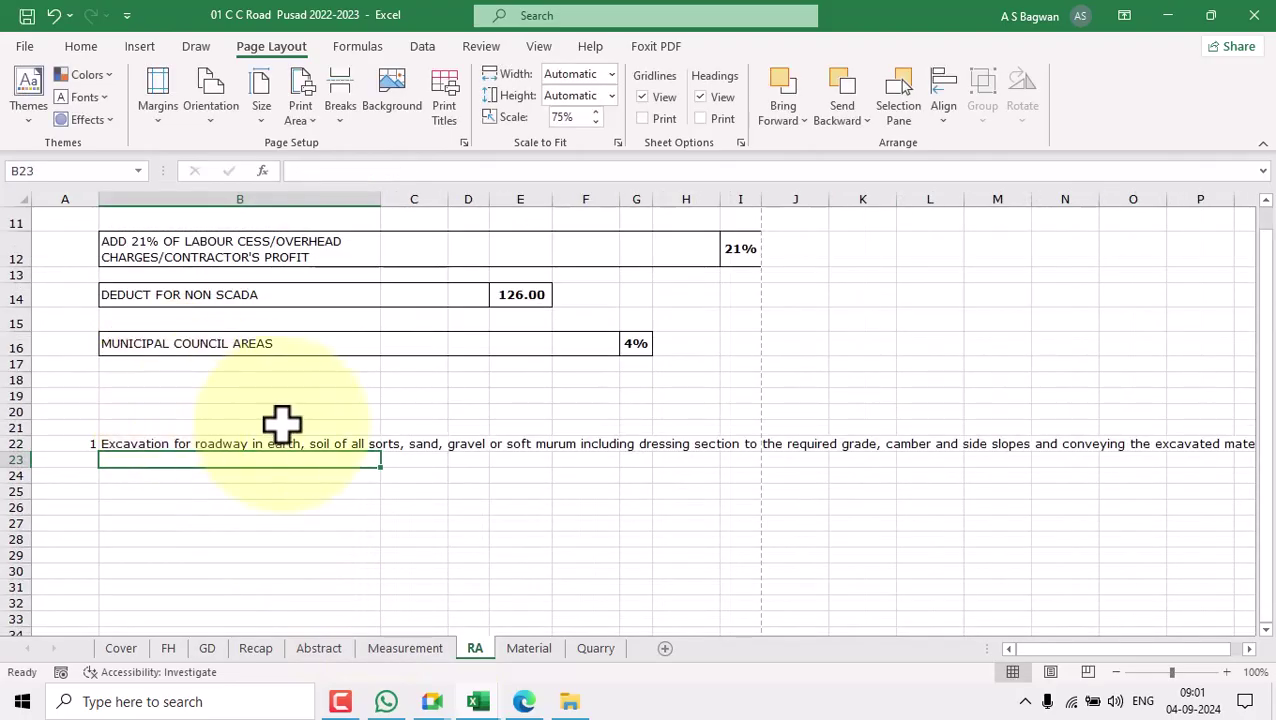
Wrap the excavation description in B22 and align it to Justify horizontally and Top vertically.
click(275, 446)
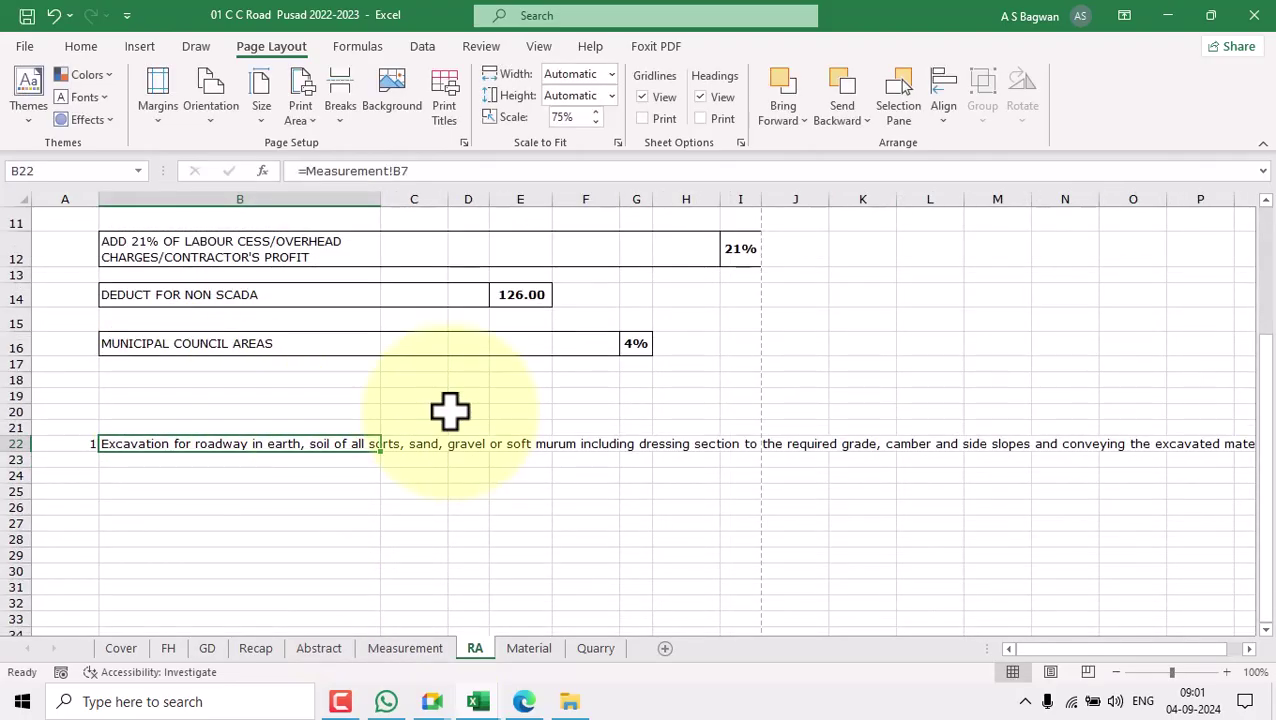
click(81, 47)
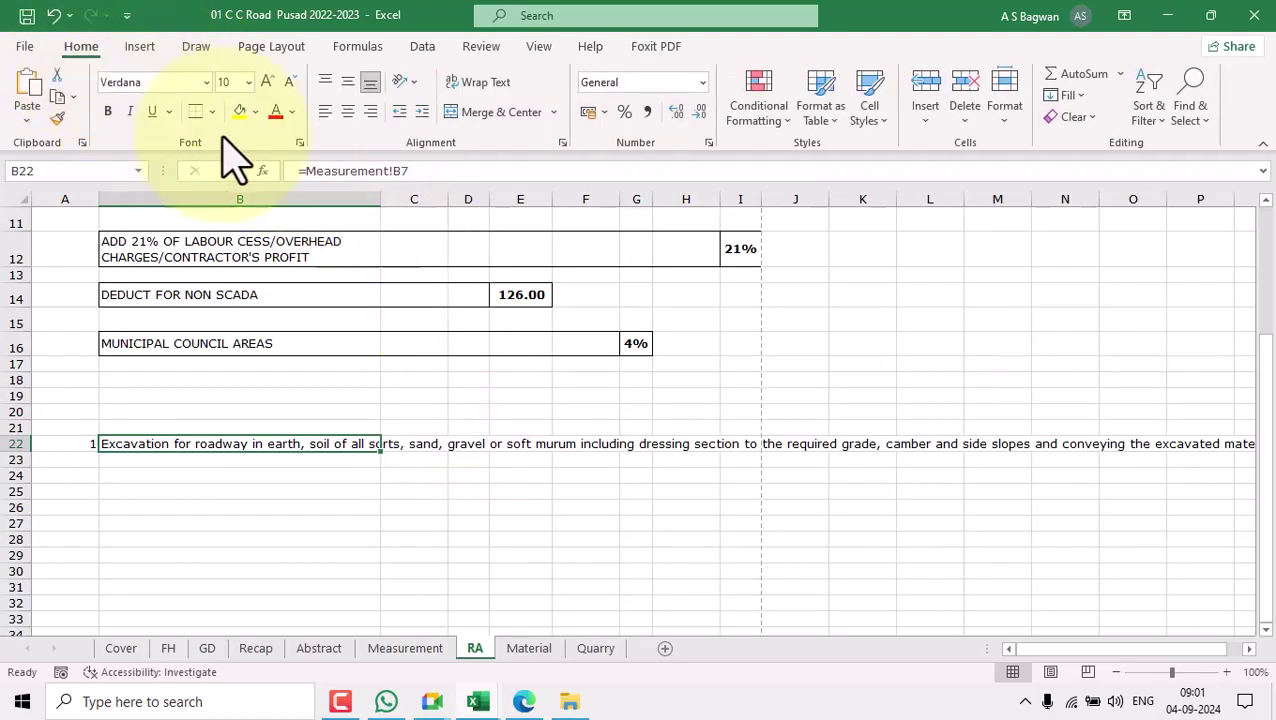
click(460, 113)
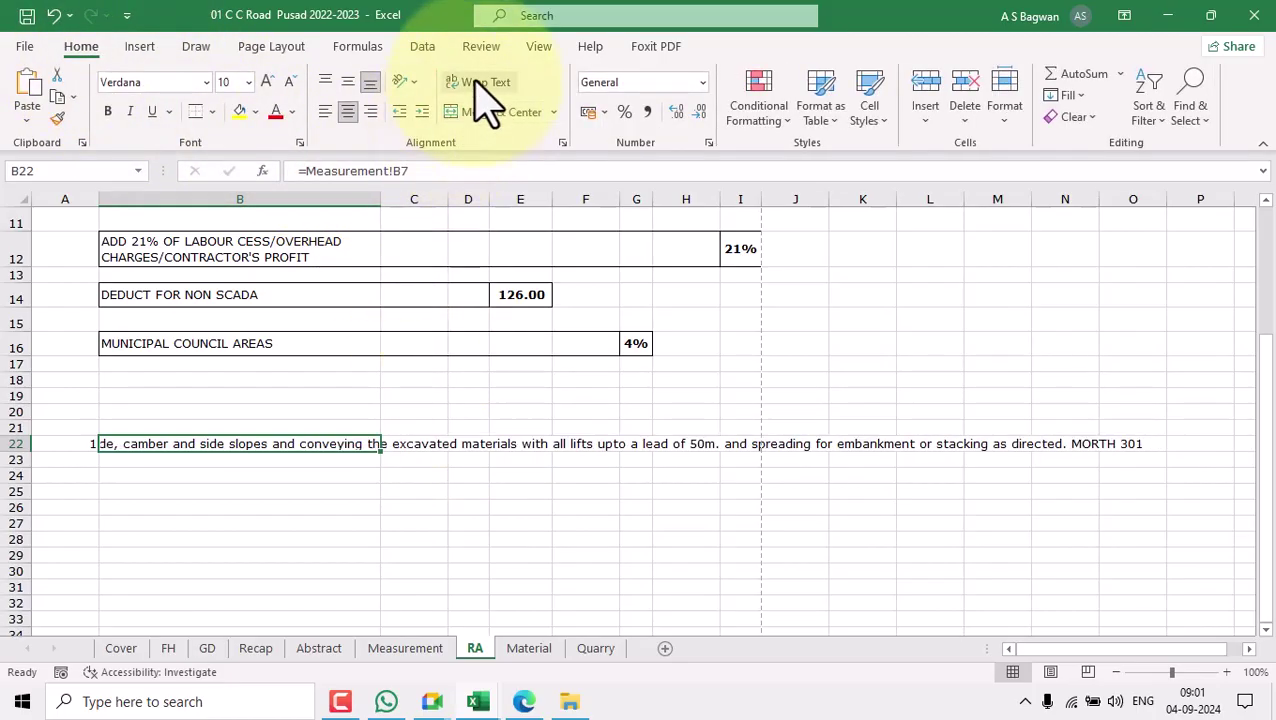
click(480, 83)
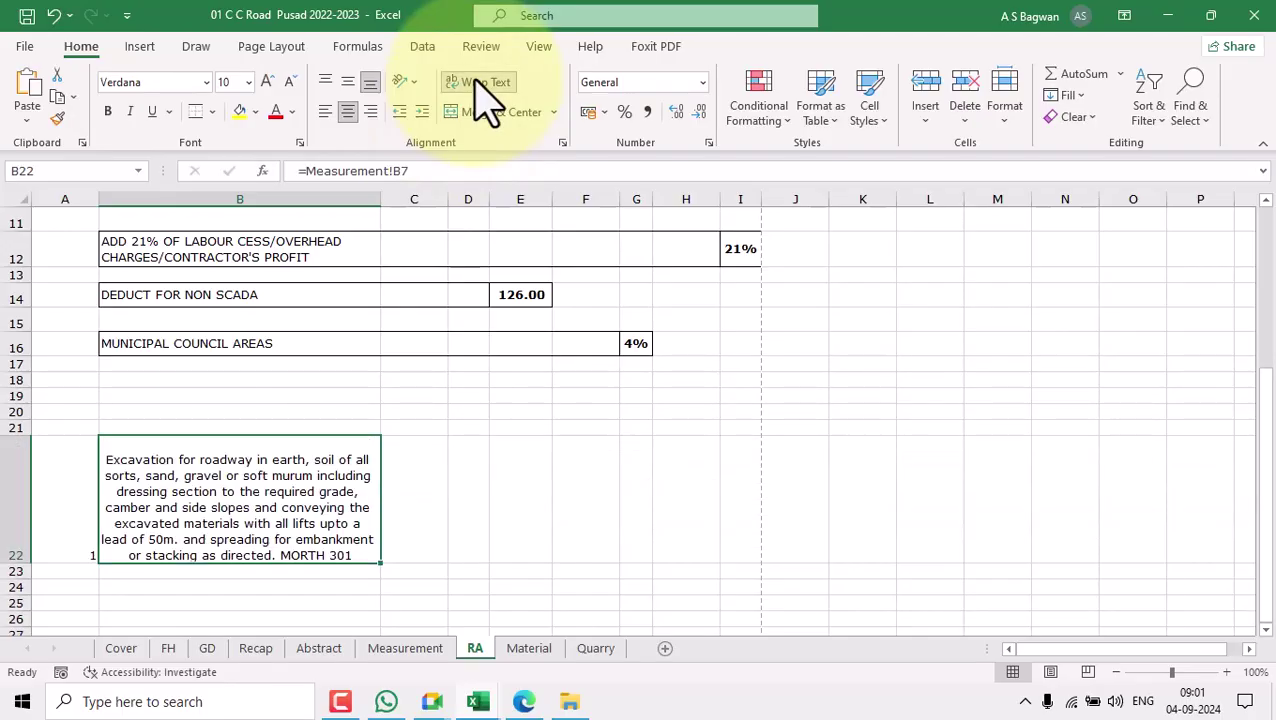
click(561, 142)
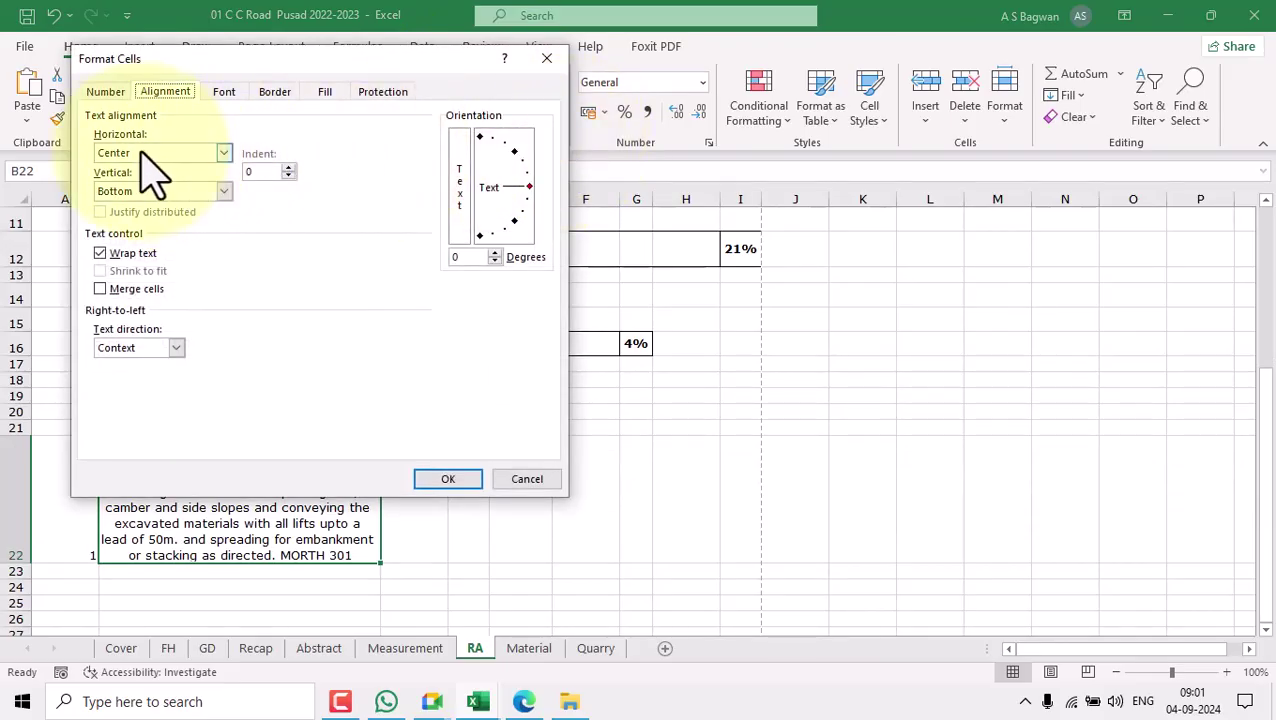
click(185, 153)
click(112, 231)
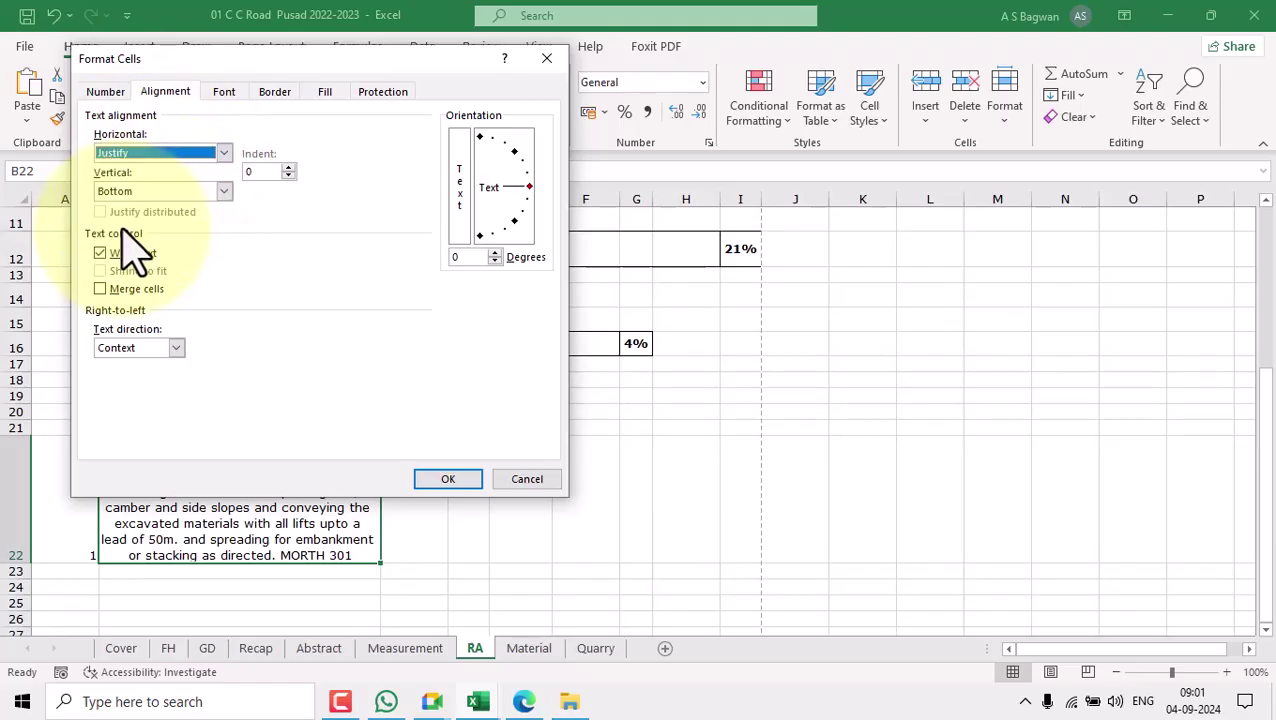
click(177, 191)
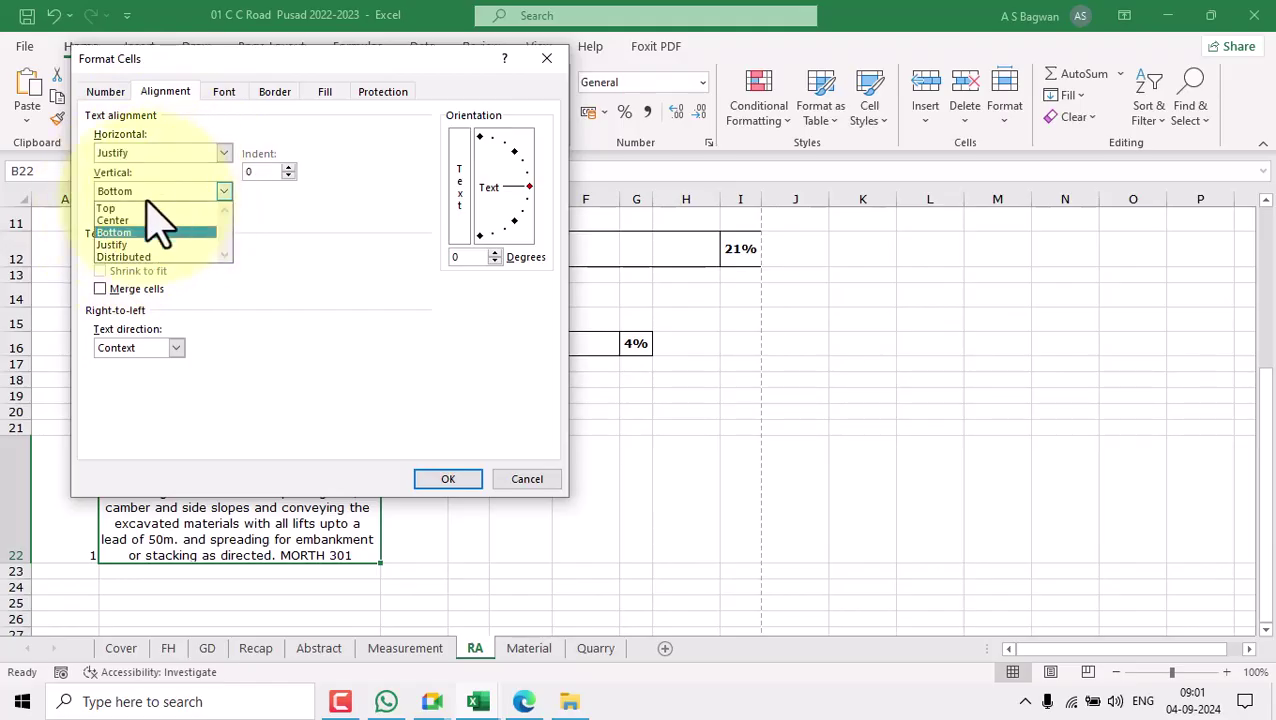
click(110, 208)
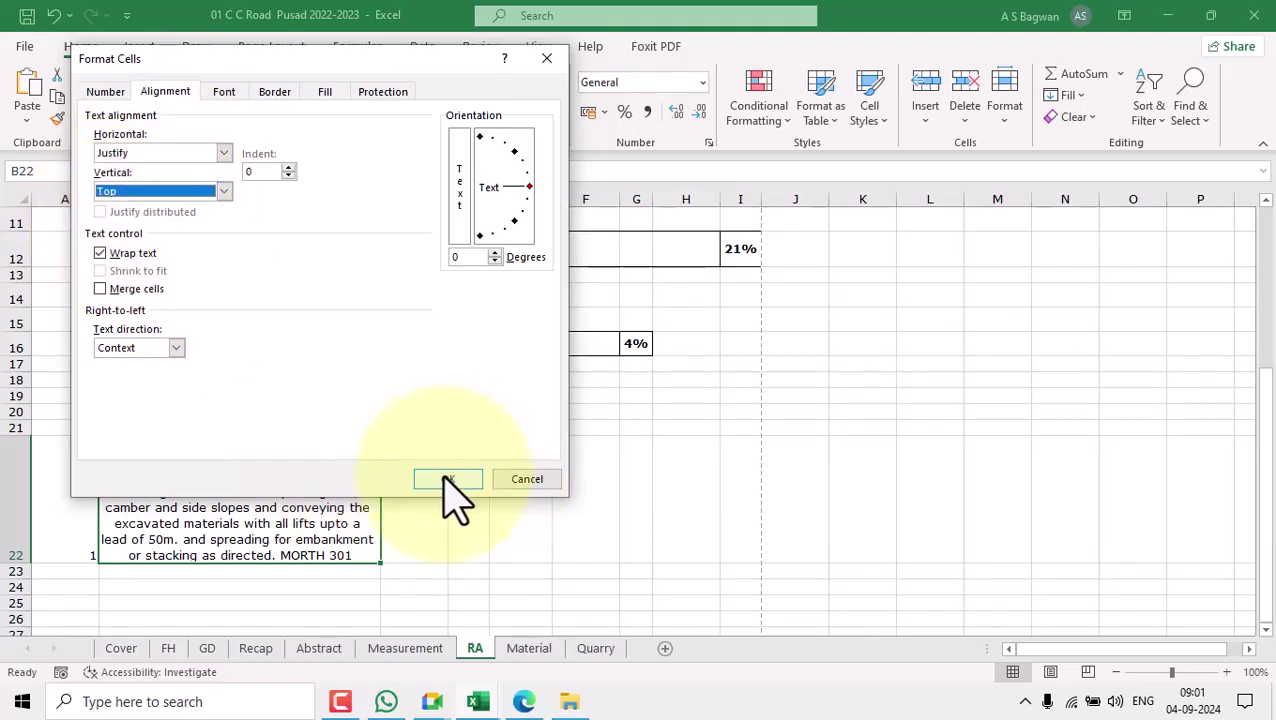
click(447, 480)
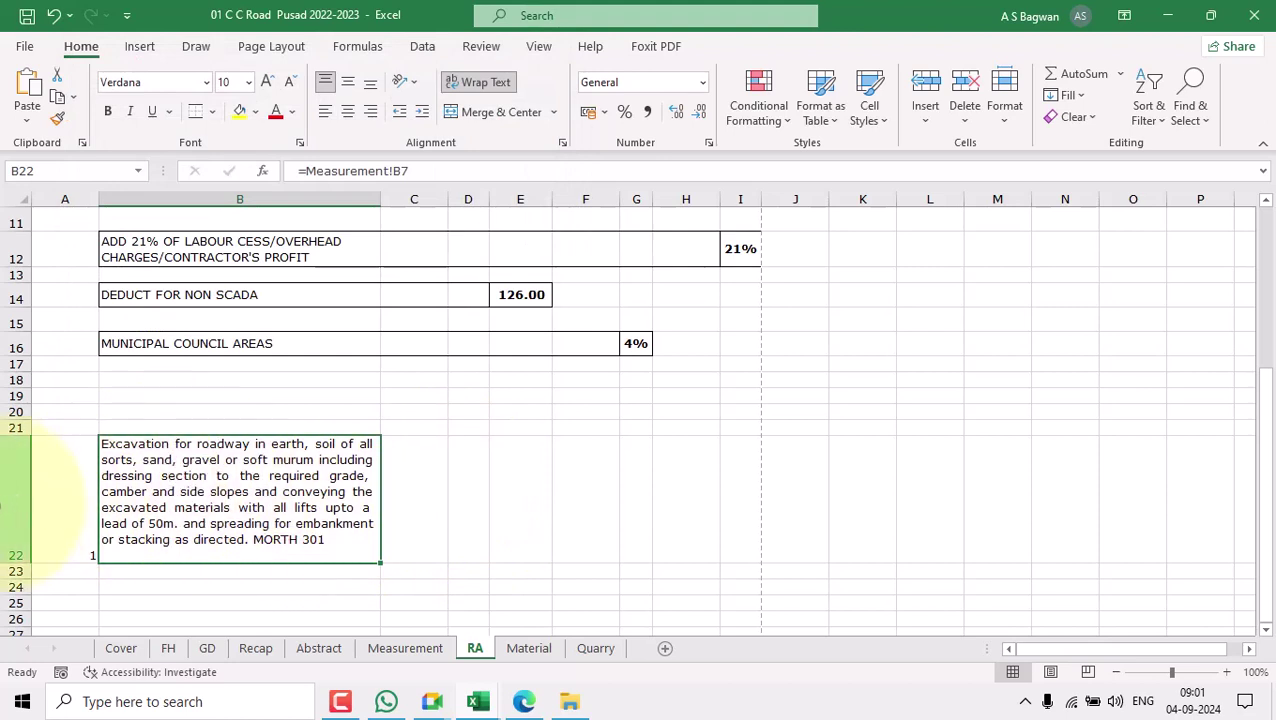
Align the item number in A22 to the top and center it horizontally.
click(62, 488)
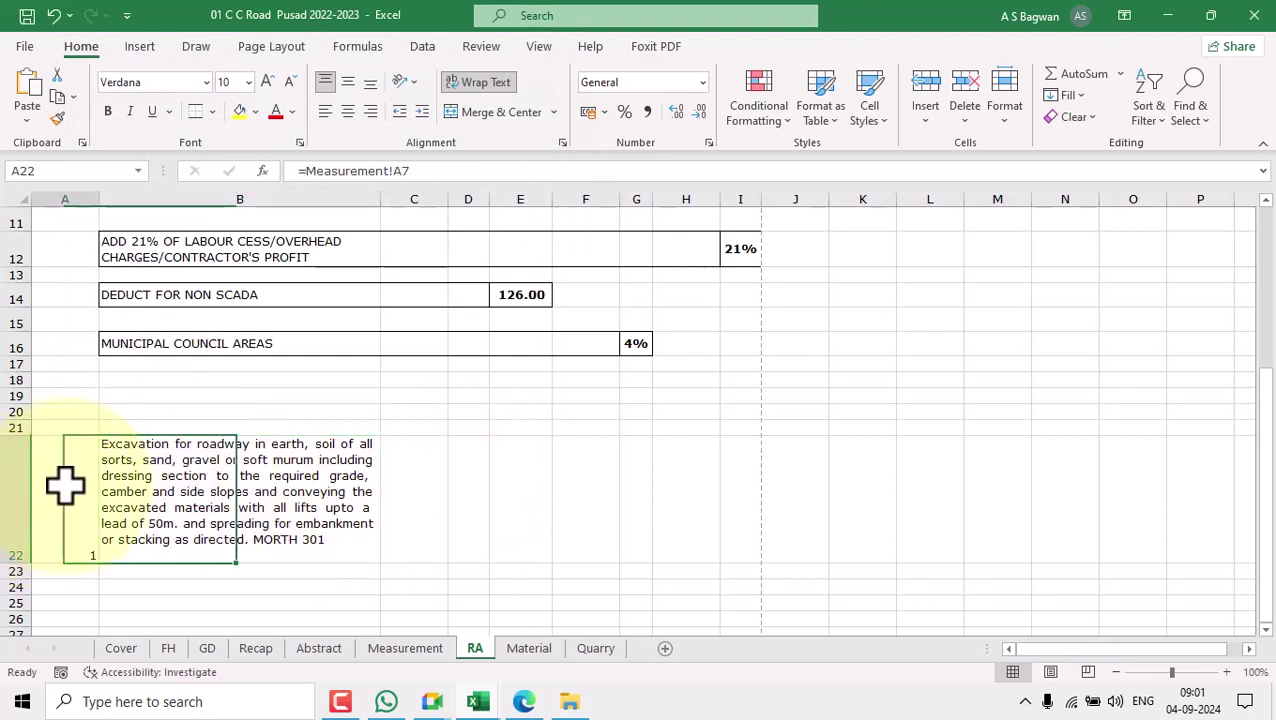
click(327, 82)
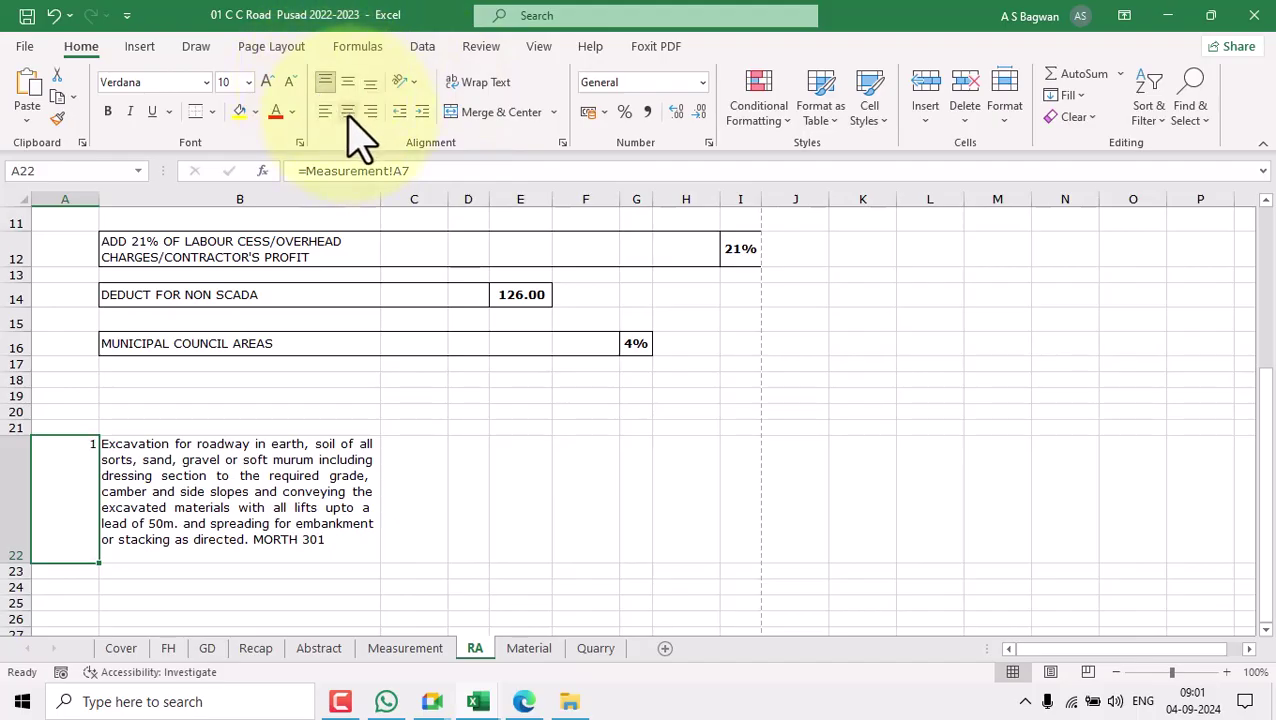
click(348, 112)
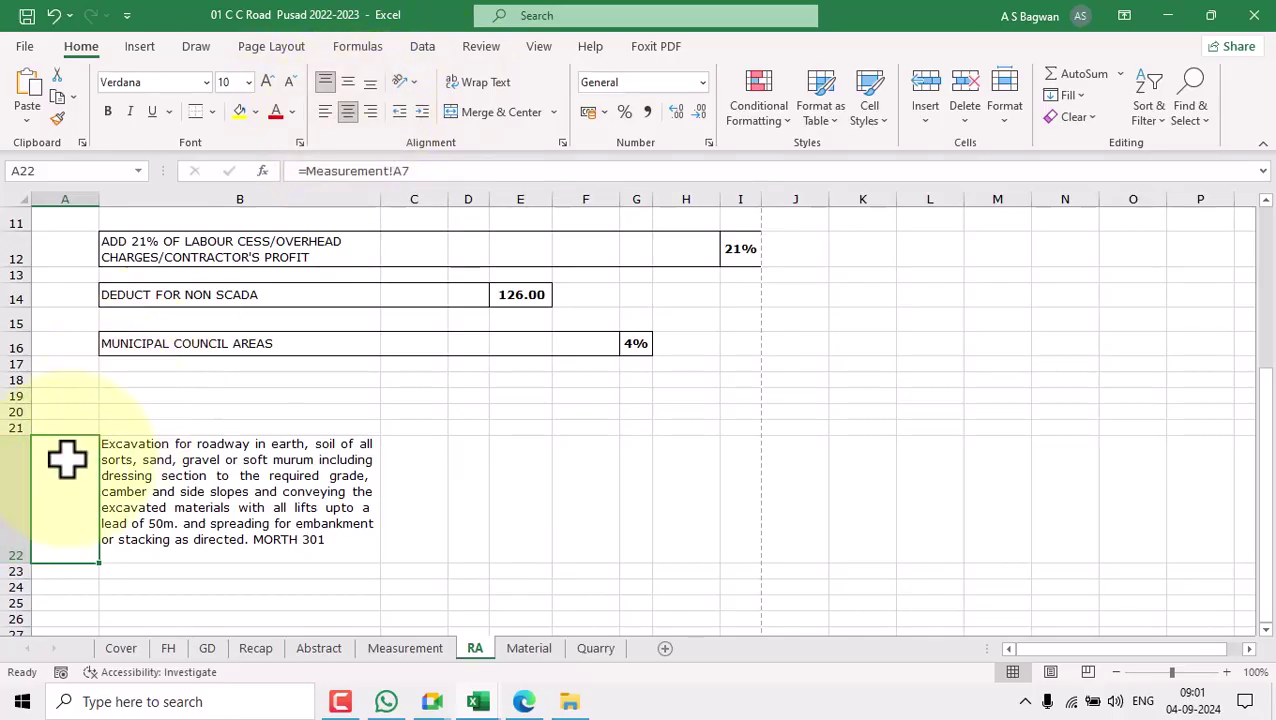
Link B23 to the item's SSR reference with the formula =Measurement!B8.
click(195, 545)
click(197, 569)
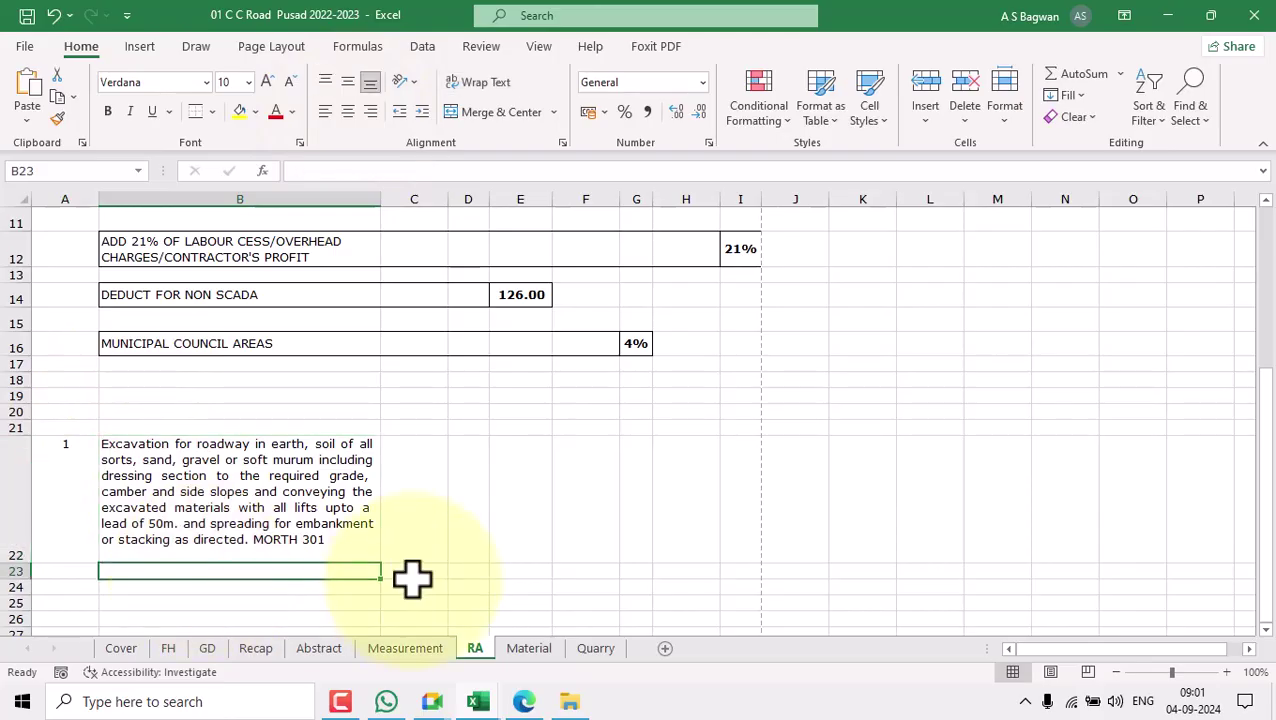
text(=)
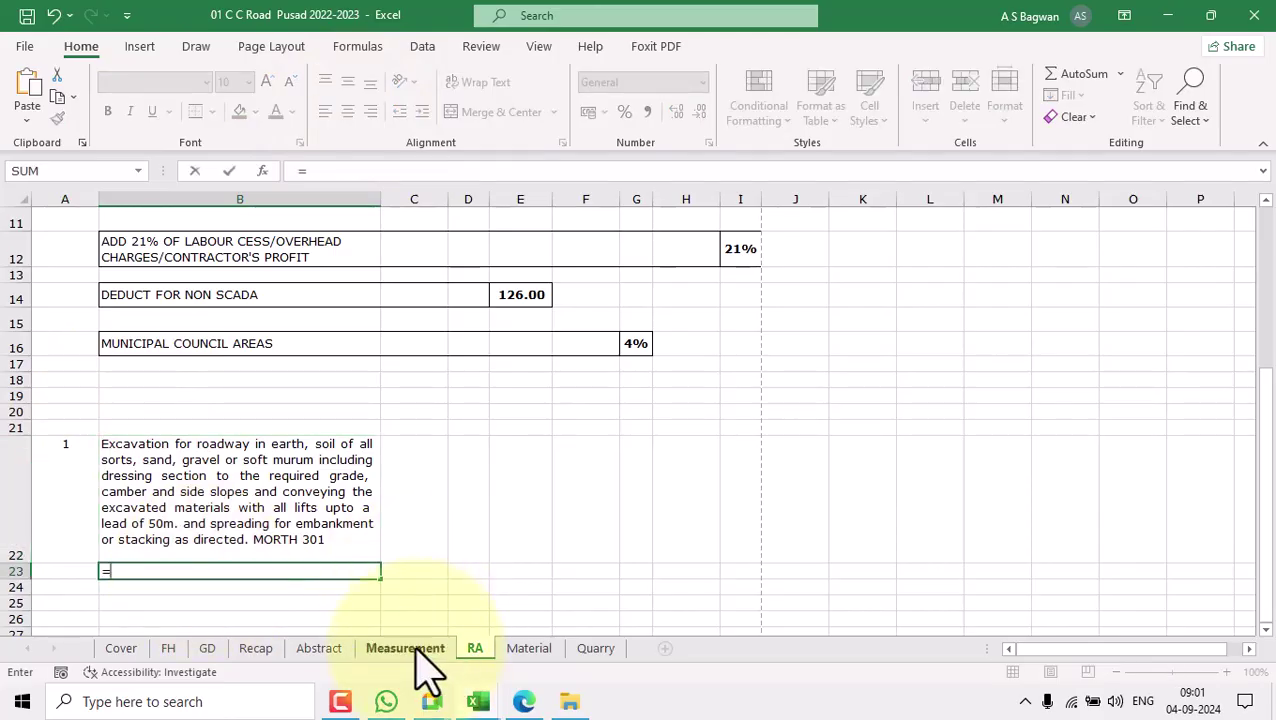
click(417, 648)
click(253, 433)
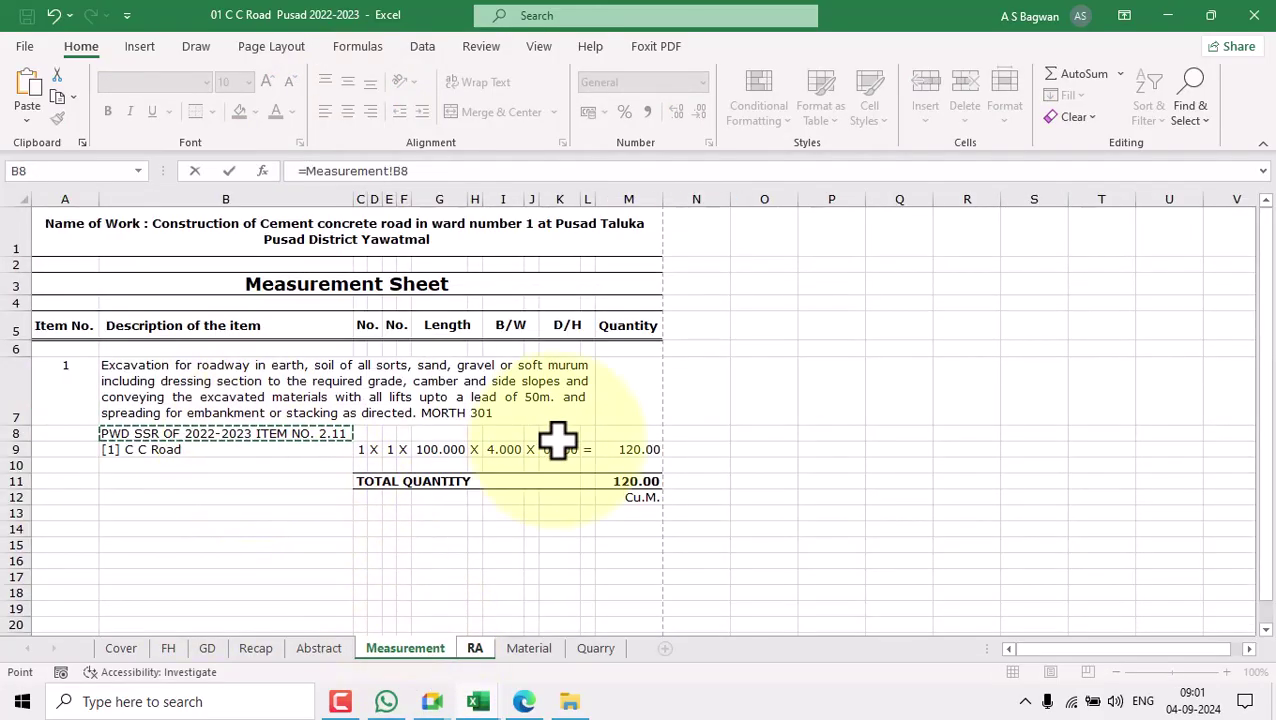
key(Return)
Copy the completed rate 119 of SSR item 2.11 from the SSR_2022-23 workbook and return to the RA sheet of the road workbook.
scroll(491, 464, down, 2)
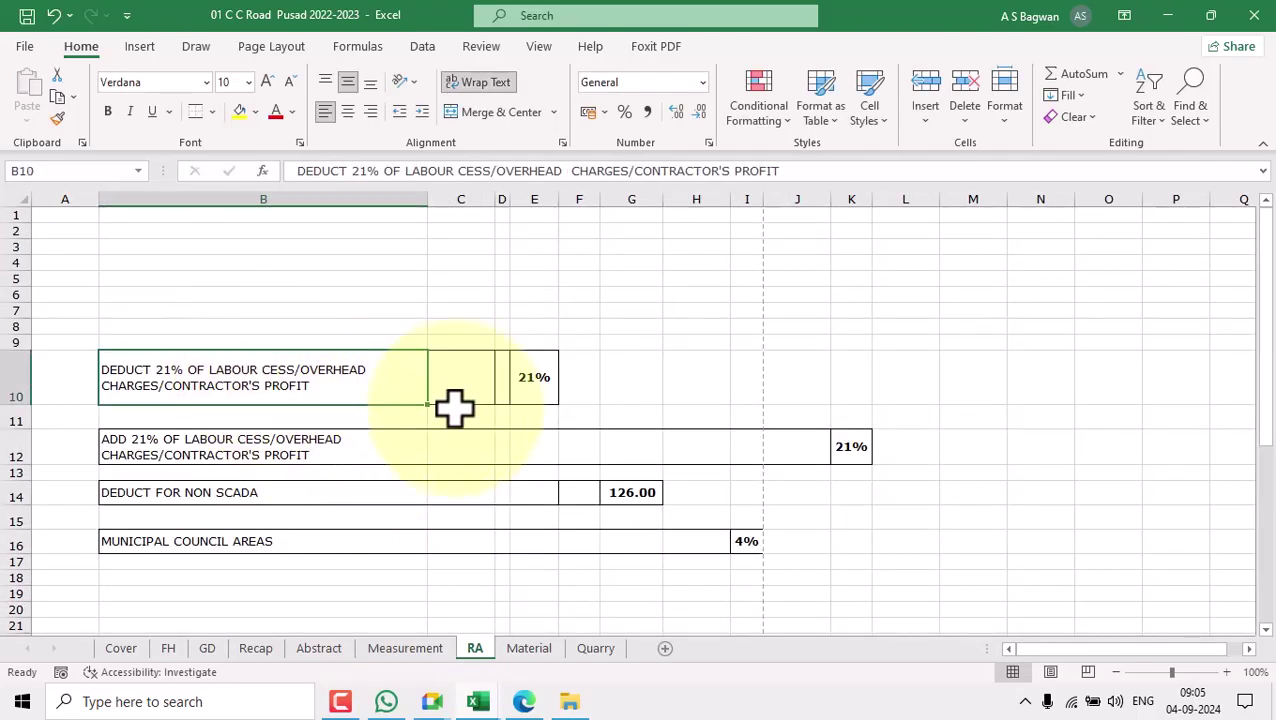
scroll(455, 405, down, 5)
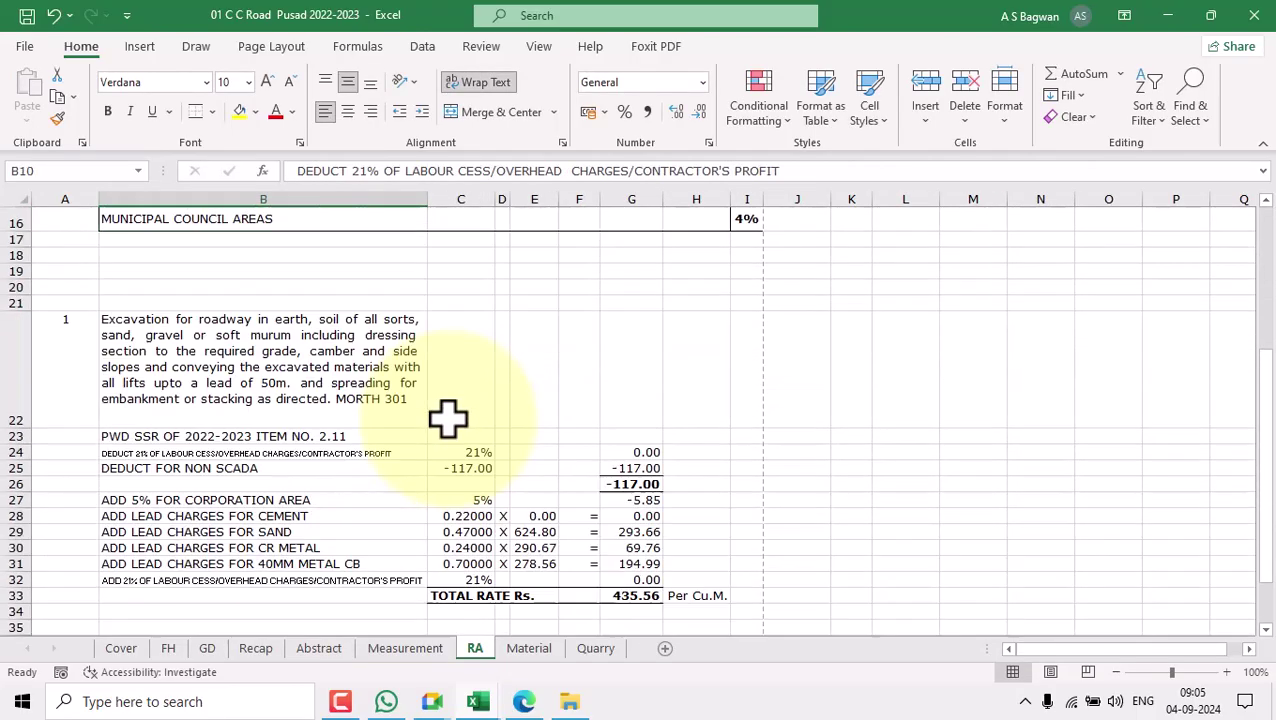
click(473, 456)
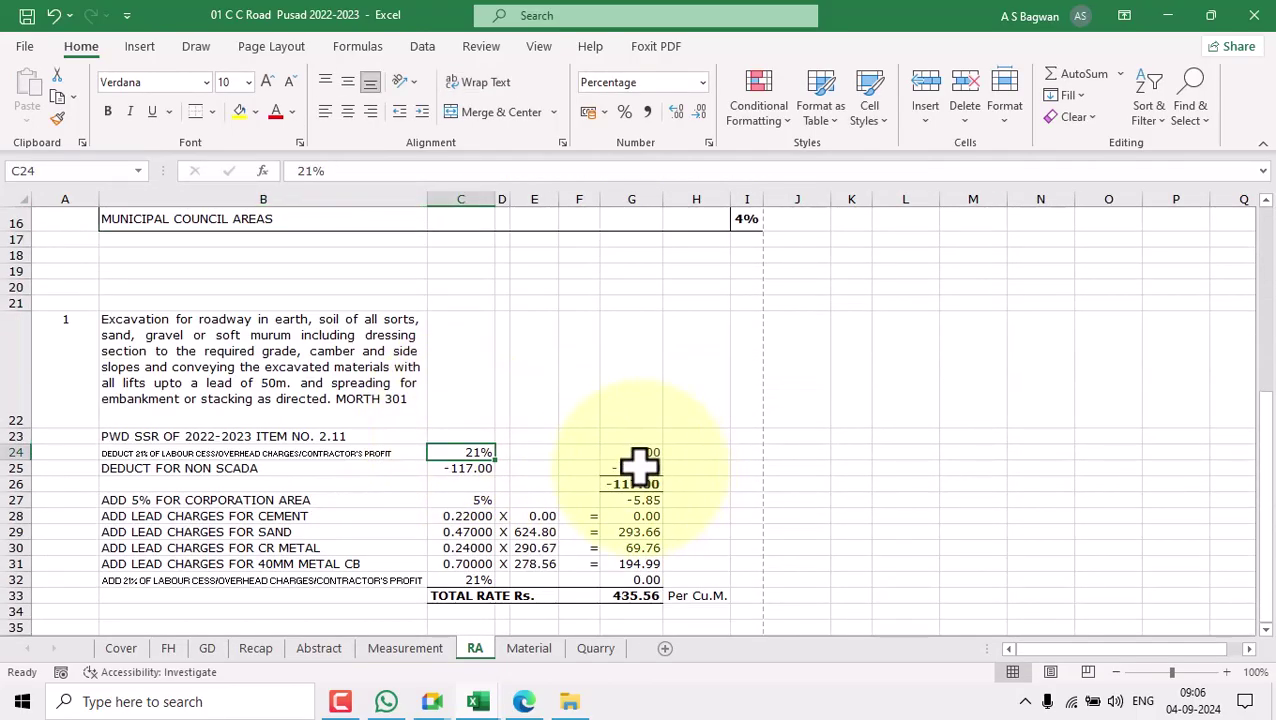
click(384, 384)
click(649, 373)
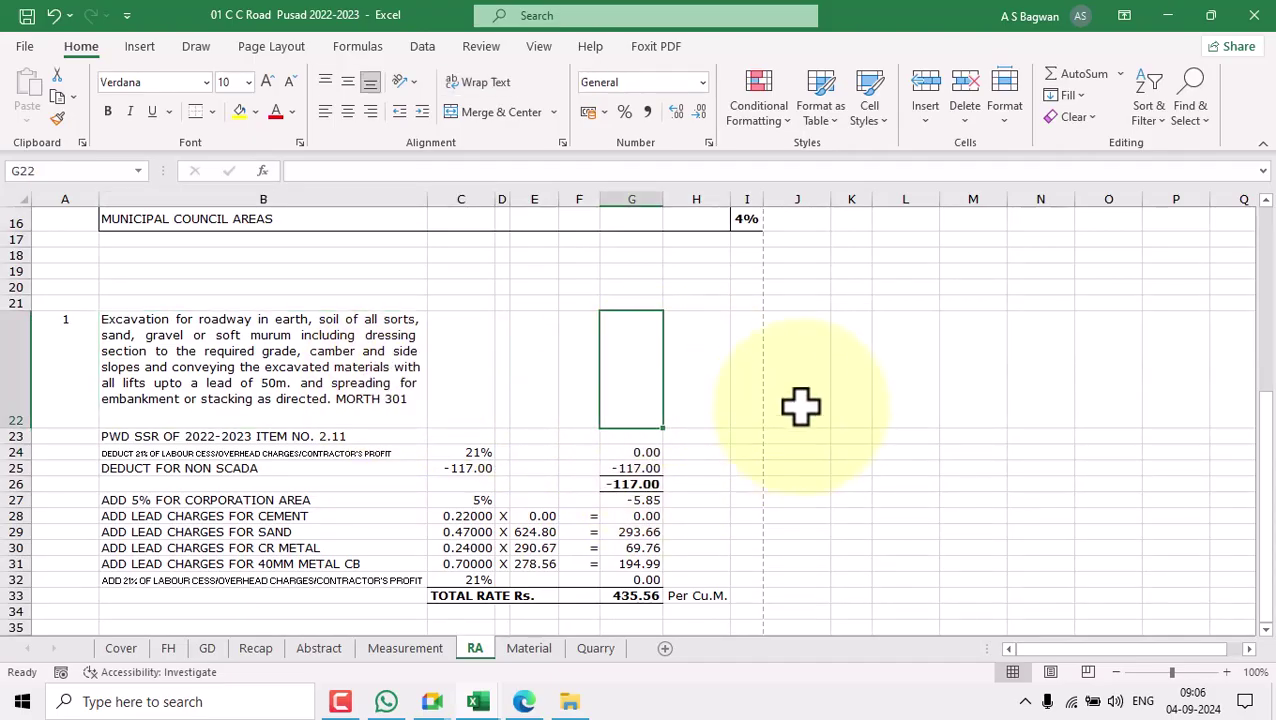
click(478, 706)
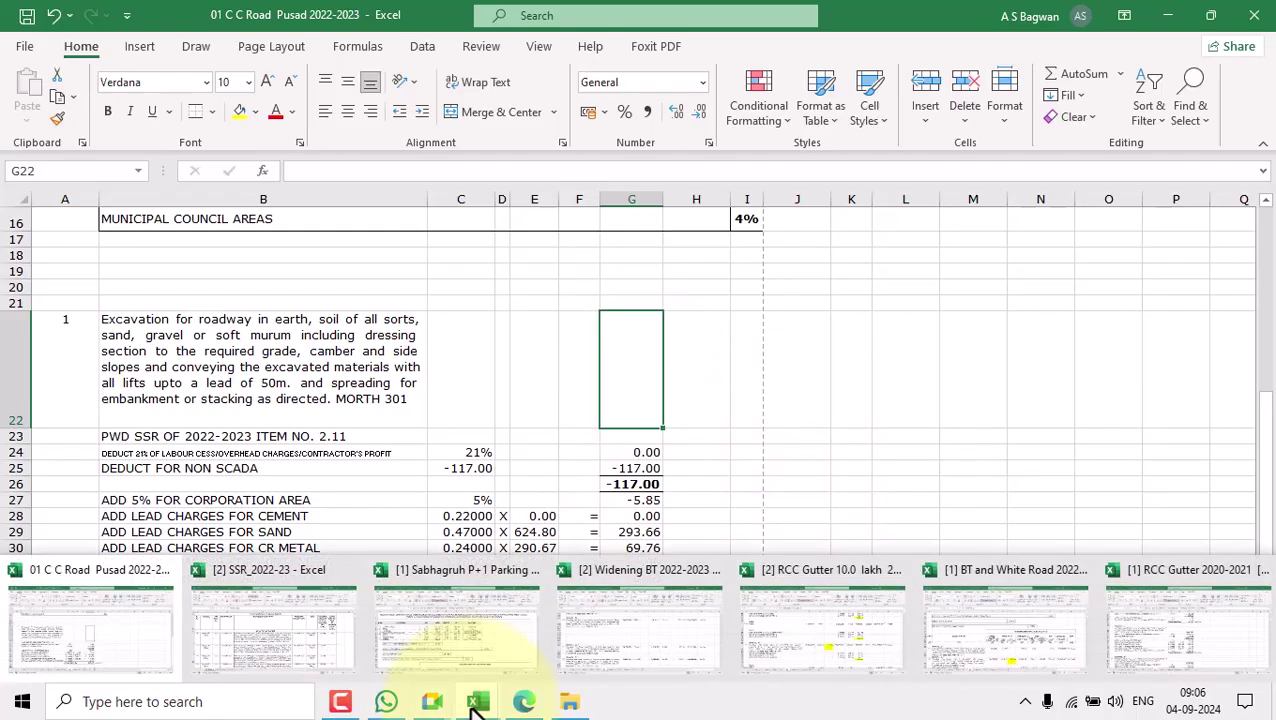
click(273, 647)
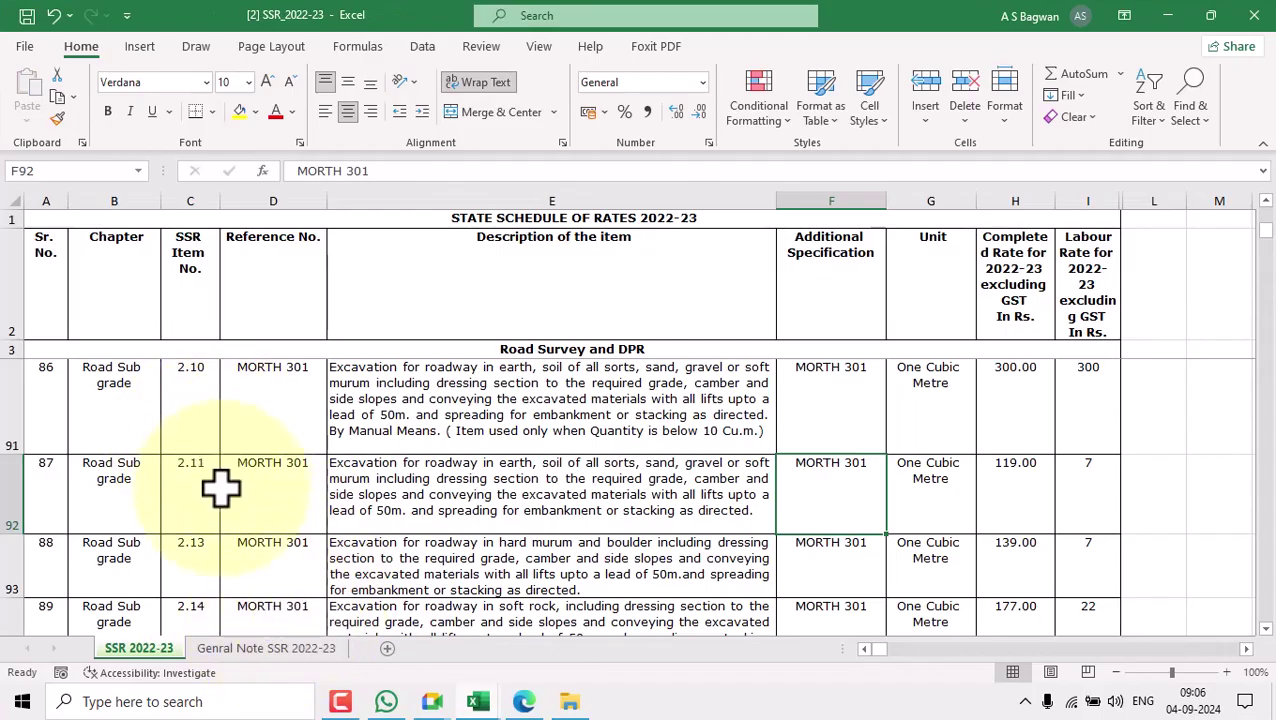
click(1015, 495)
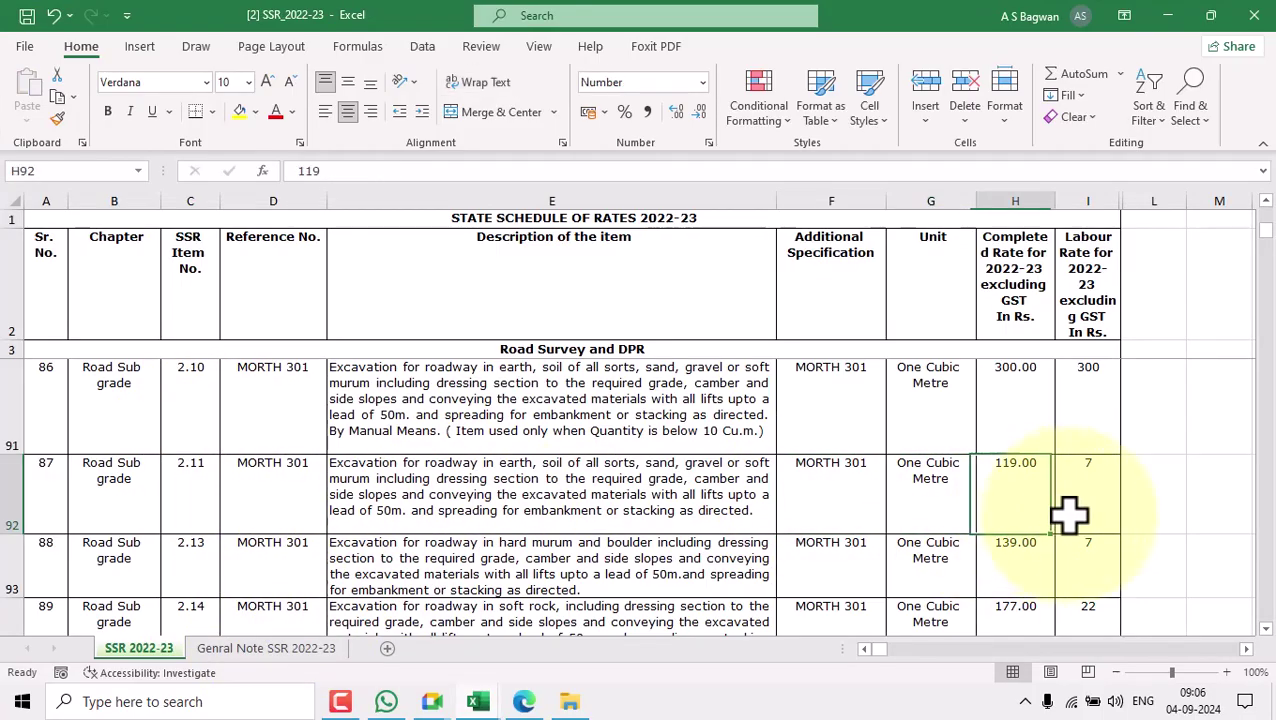
double_click(1042, 463)
drag(1042, 463, 968, 464)
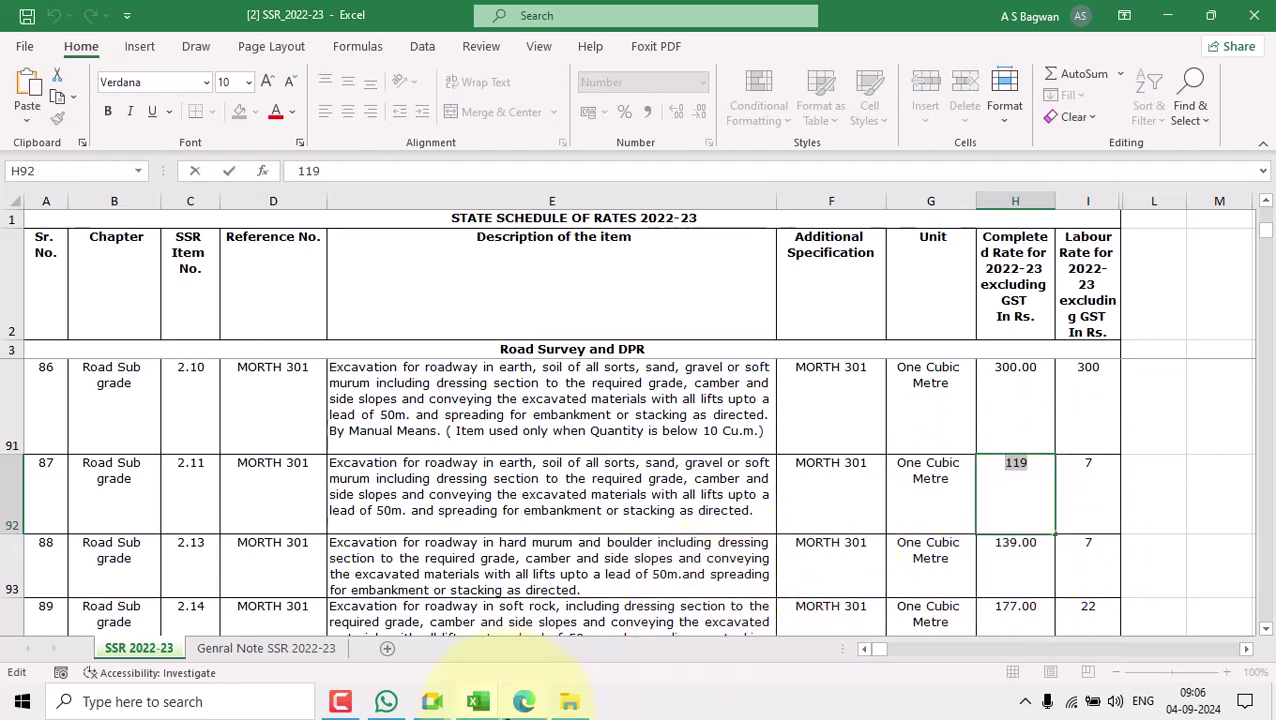
mouse_move(479, 703)
click(162, 634)
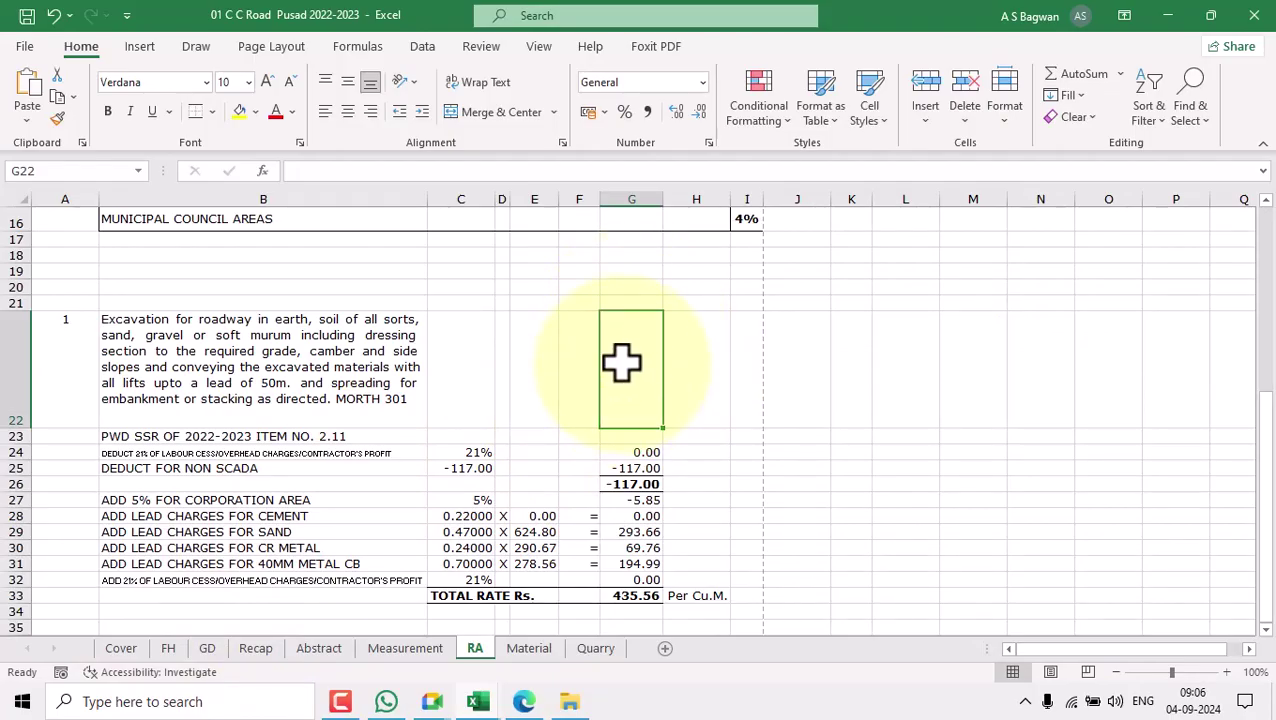
Enter the copied rate 119 in G22, on the excavation description's row.
double_click(621, 362)
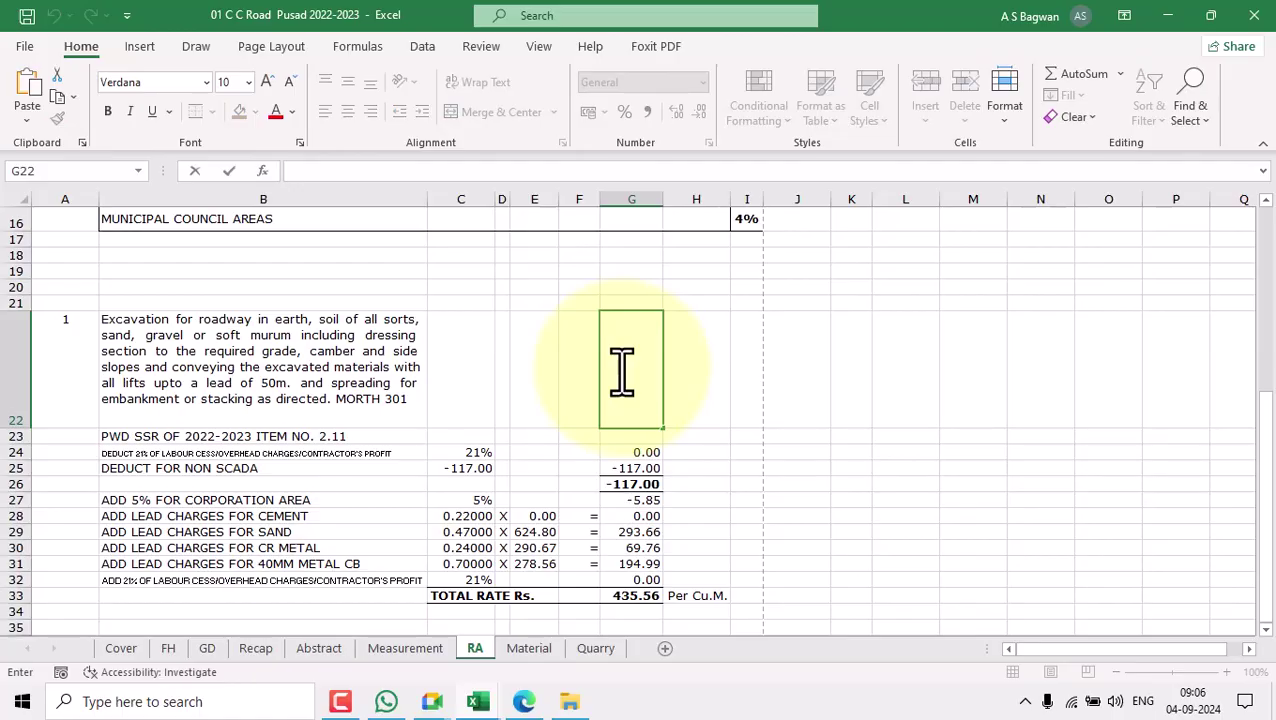
click(810, 390)
click(343, 383)
click(370, 436)
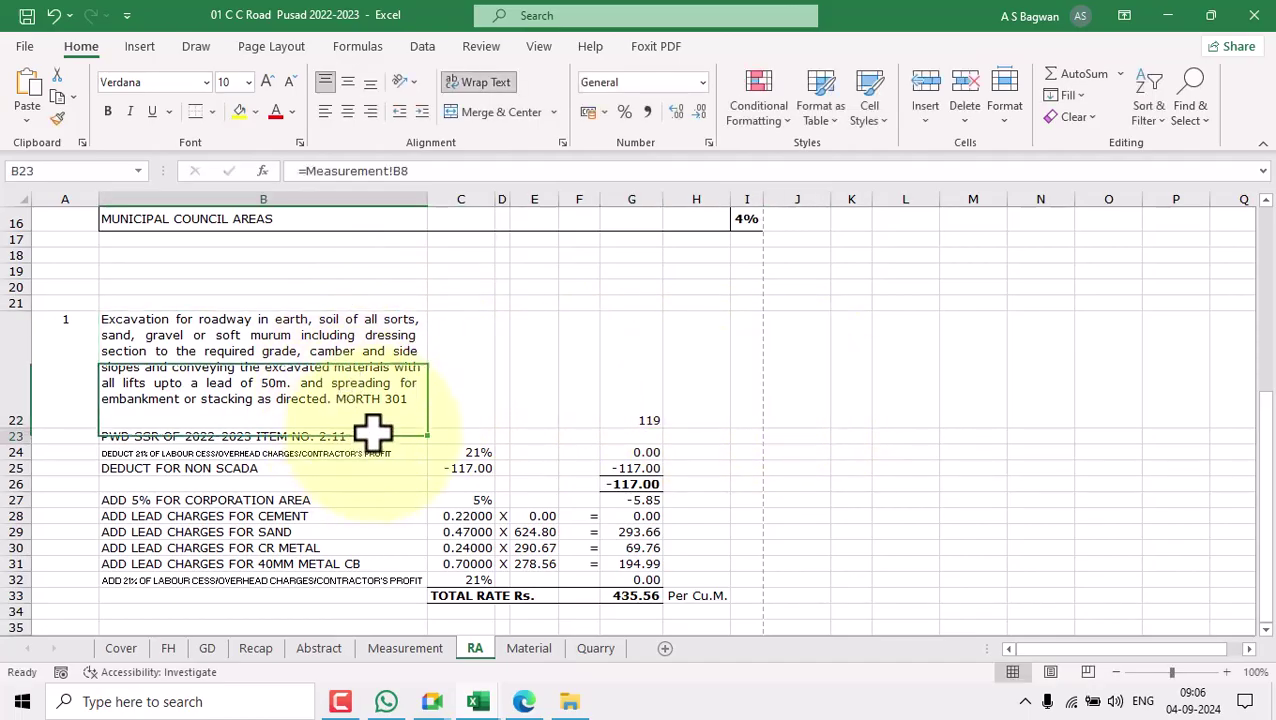
click(408, 378)
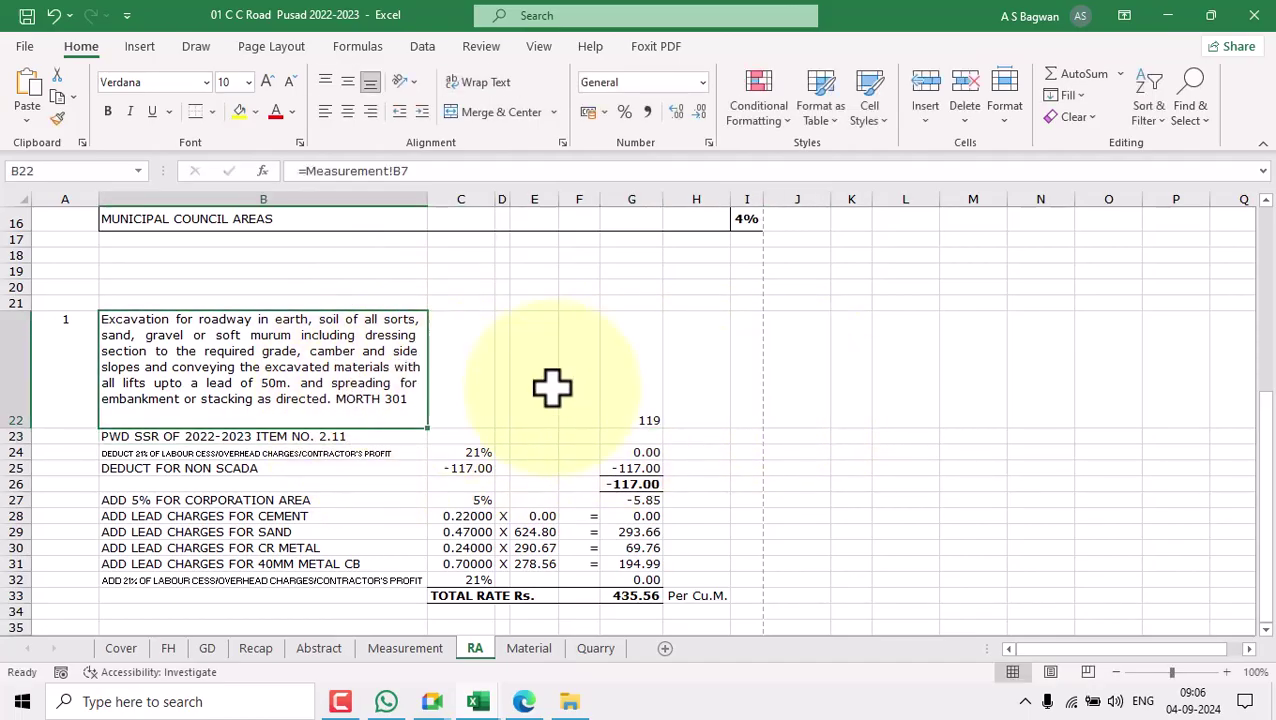
click(615, 378)
Enter the rate 119 in G23, on the PWD SSR item number's row.
click(382, 437)
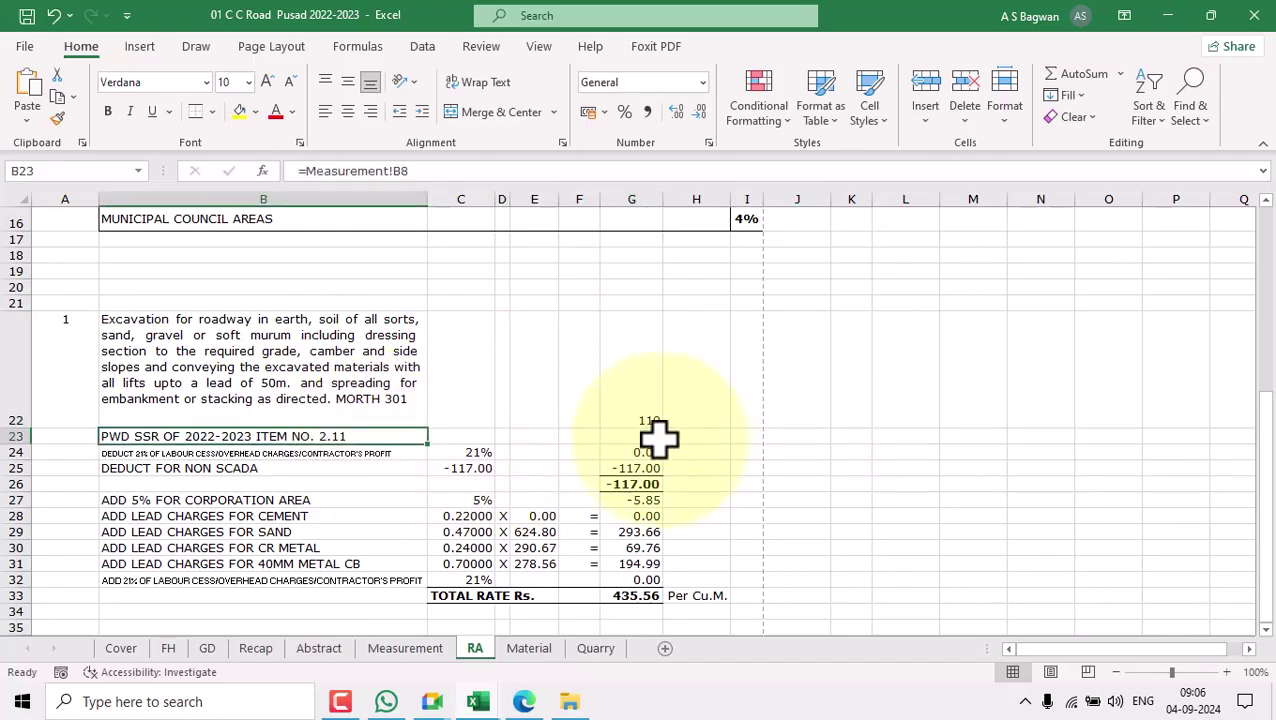
click(636, 435)
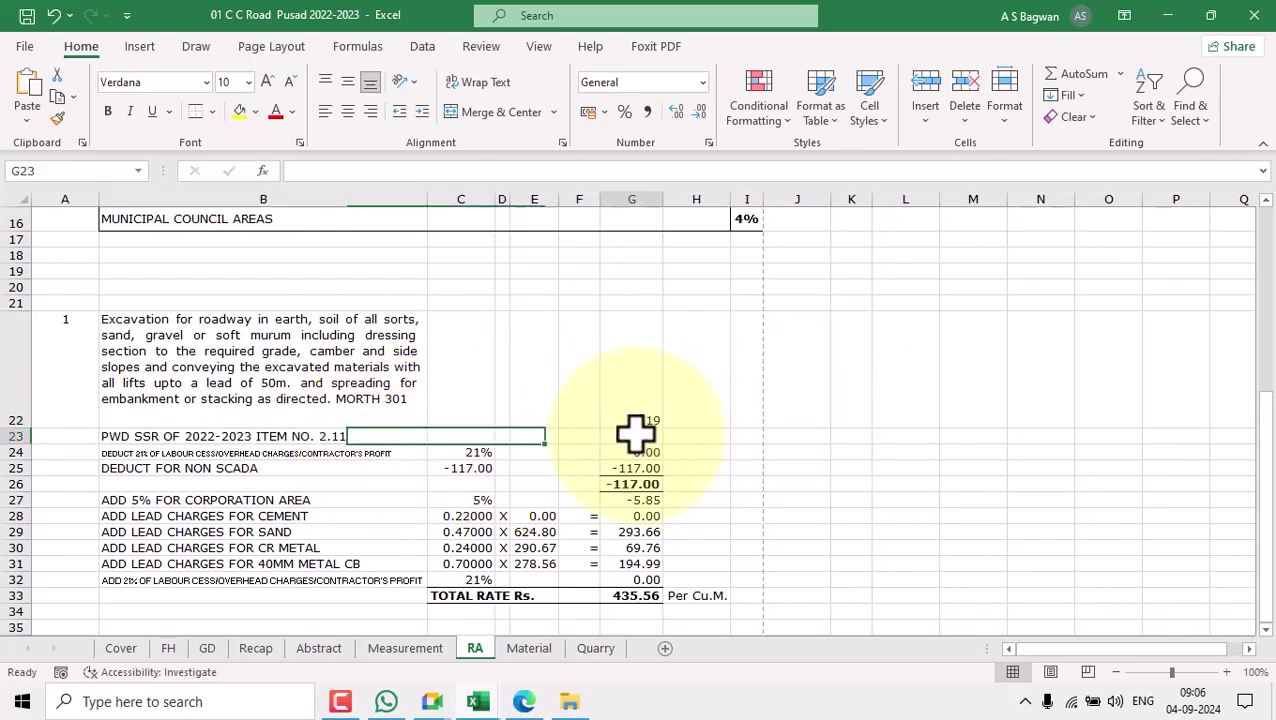
key(BackSpace)
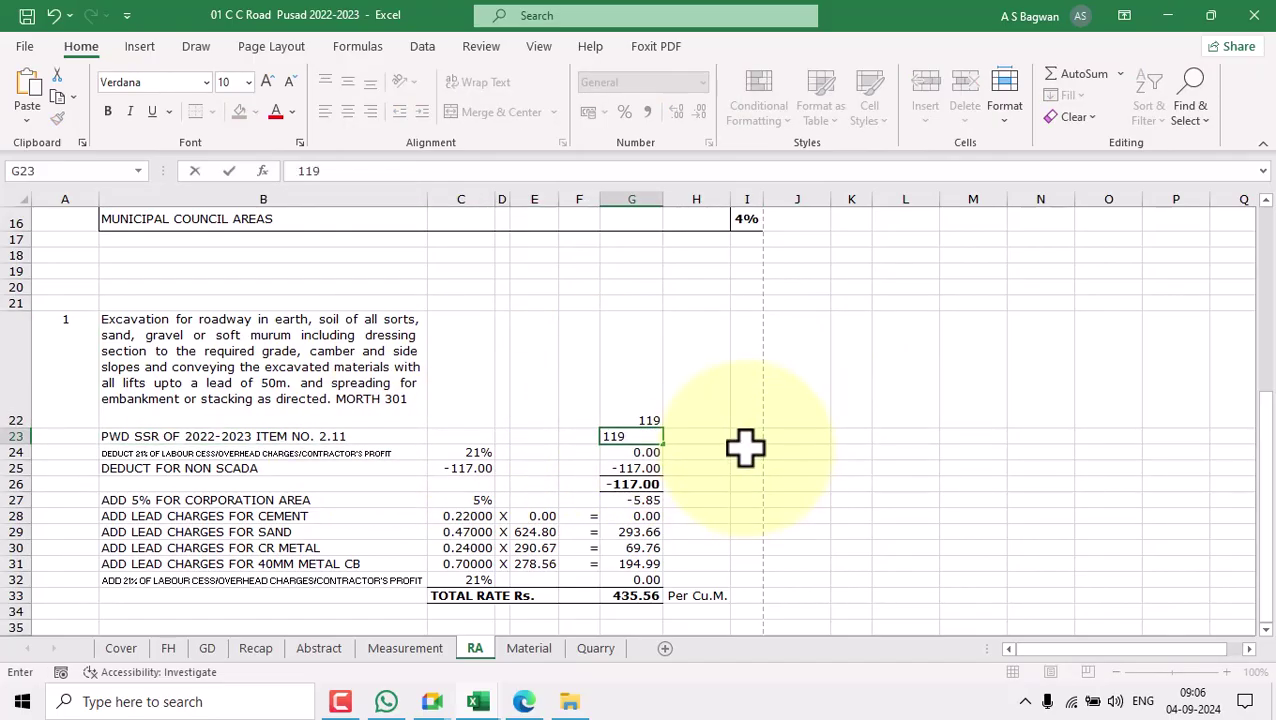
click(880, 444)
Clear the duplicate rate from G22.
click(632, 413)
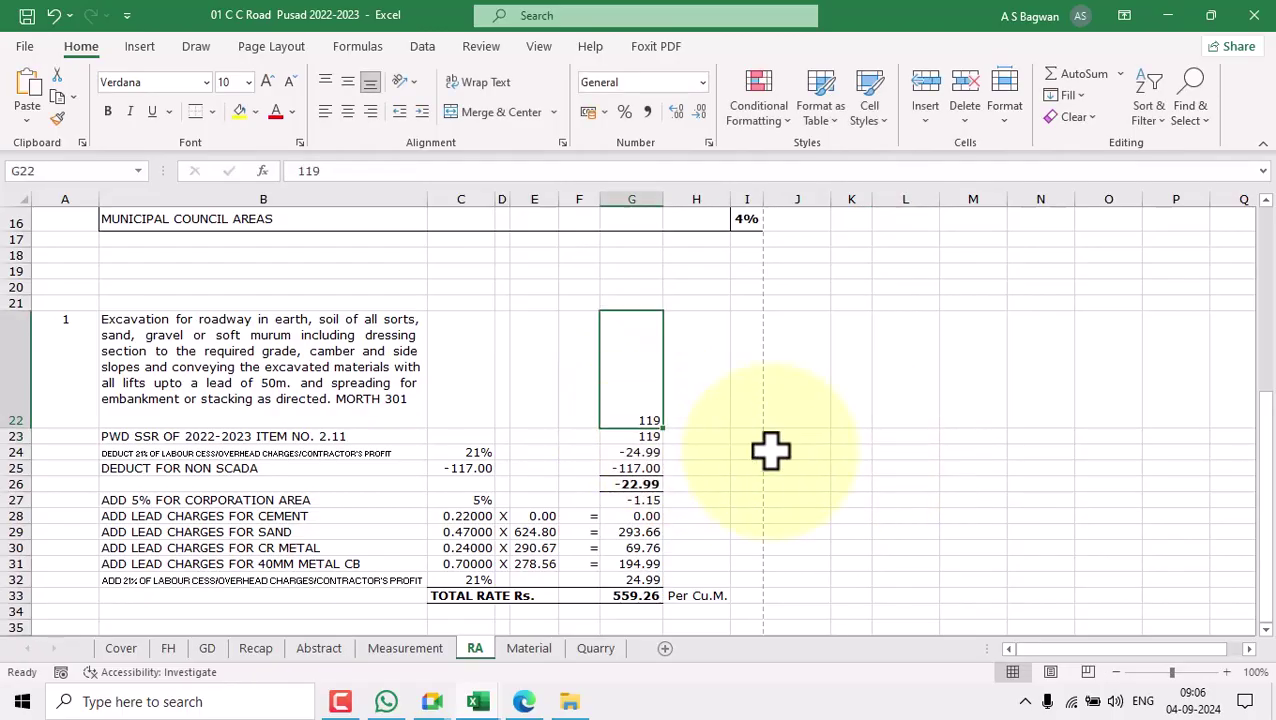
click(282, 393)
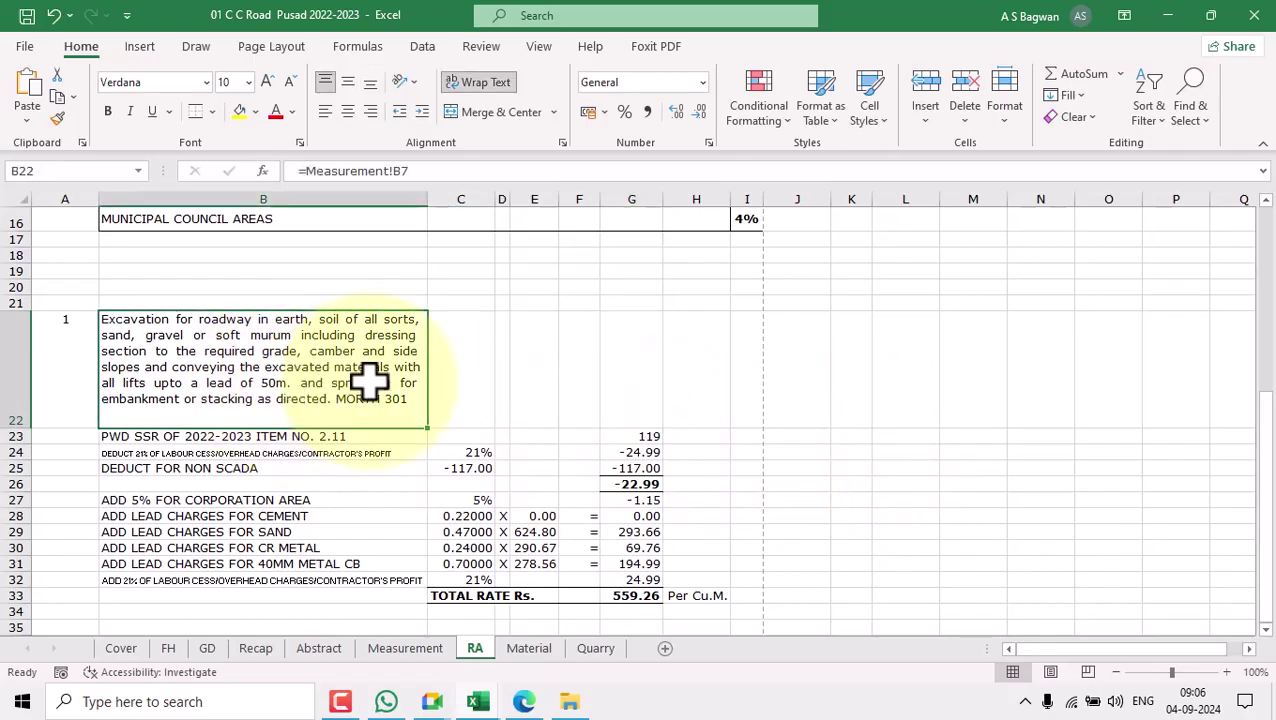
click(641, 366)
Make the rate in G23 bold and show it with two decimal places.
click(641, 433)
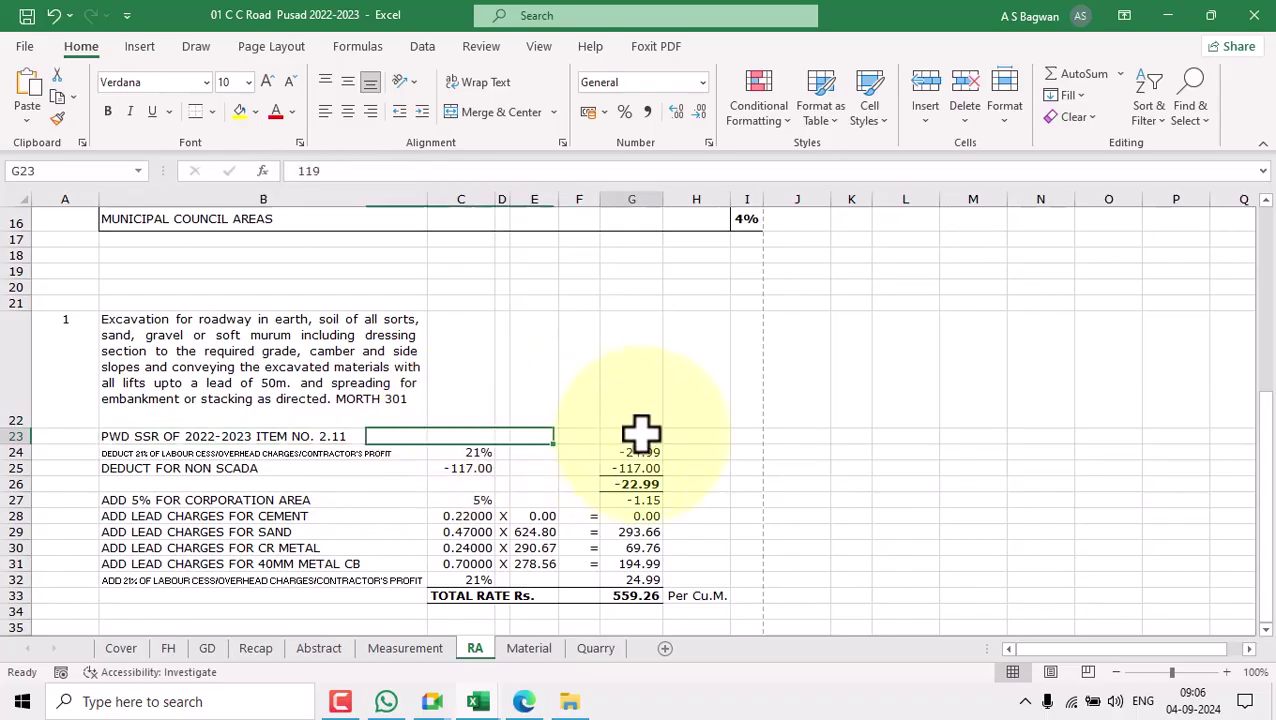
click(216, 421)
click(851, 436)
click(638, 436)
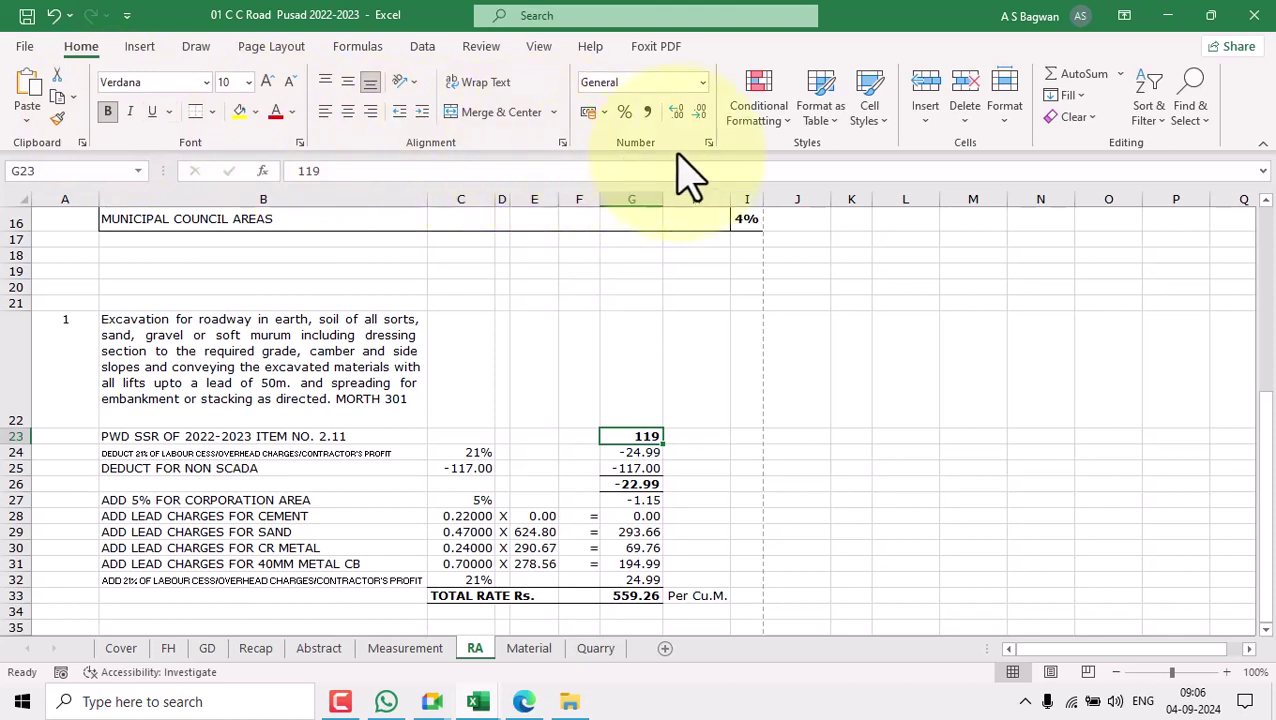
click(677, 112)
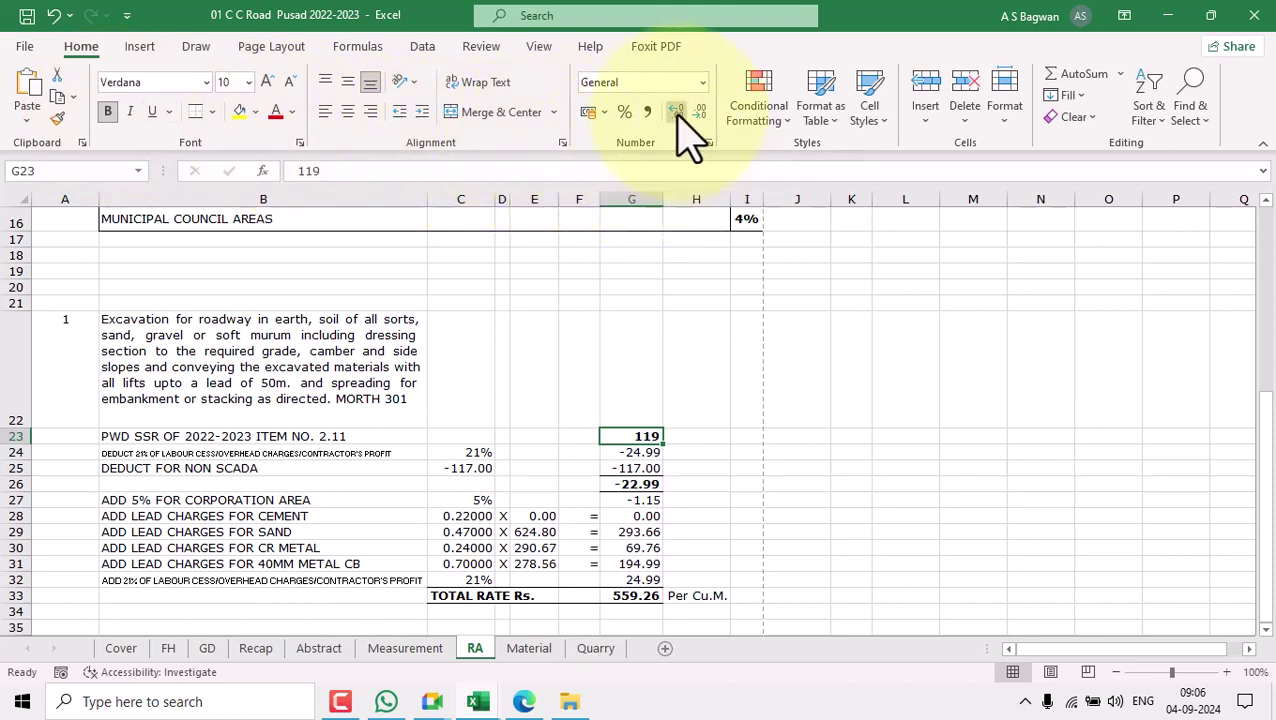
Reduce the height of row 22 slightly so it fits the excavation description closely.
scroll(393, 427, down, 1)
click(251, 413)
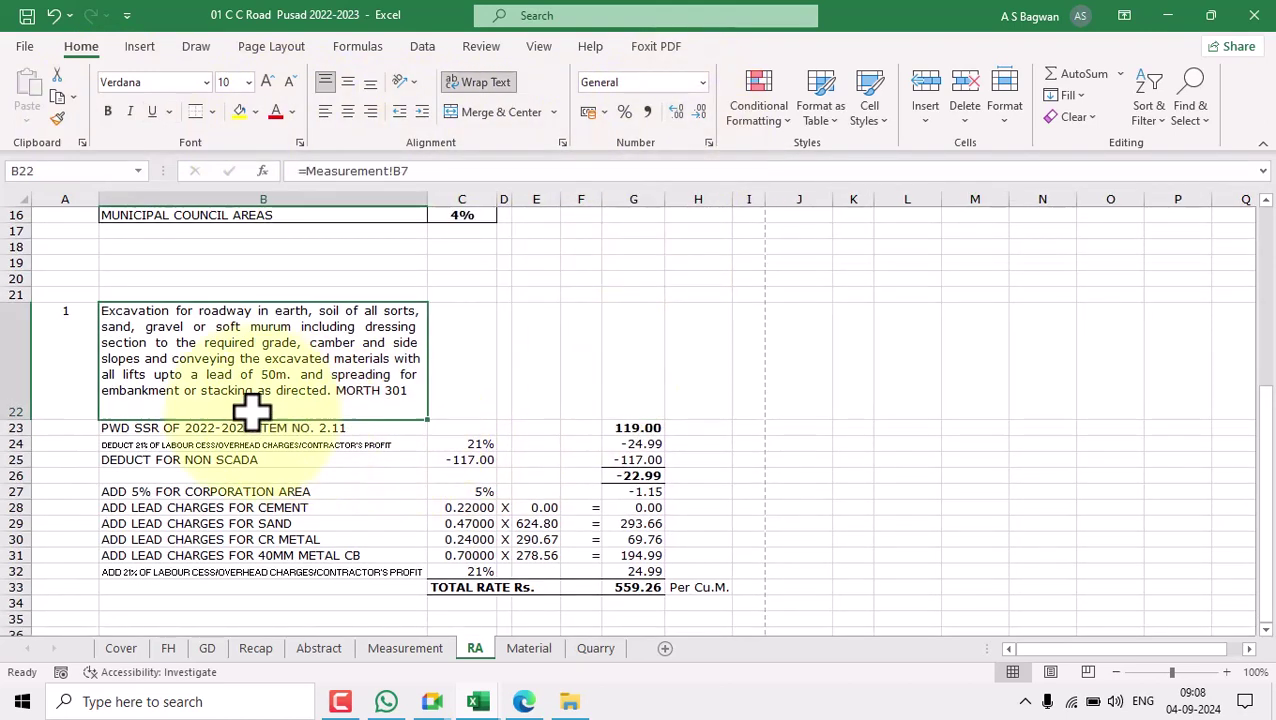
drag(22, 420, 23, 409)
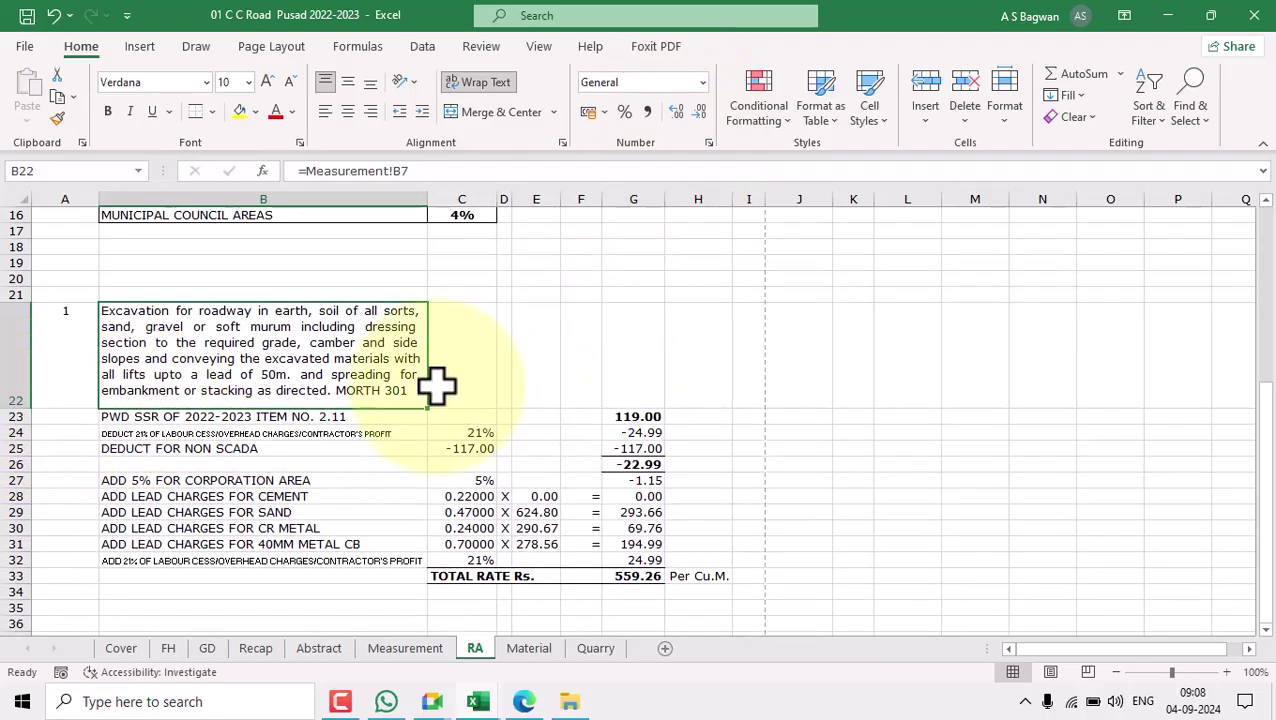
click(85, 347)
click(270, 373)
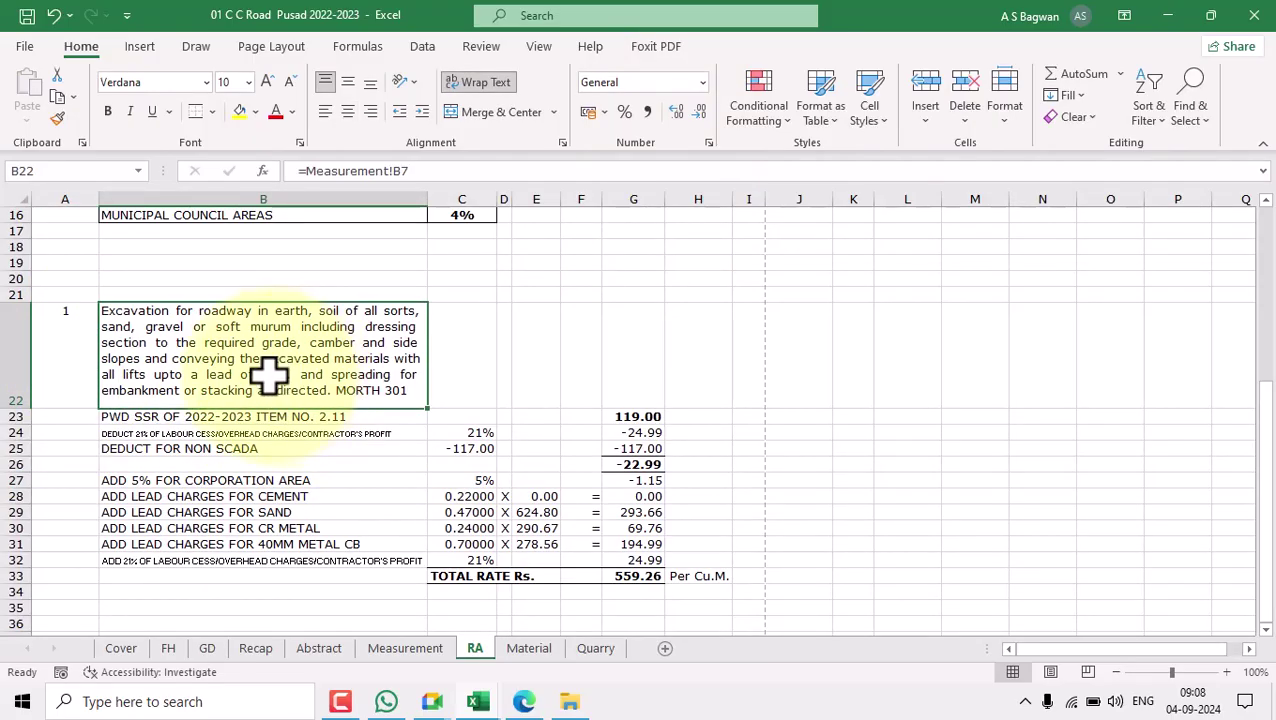
click(80, 353)
click(342, 420)
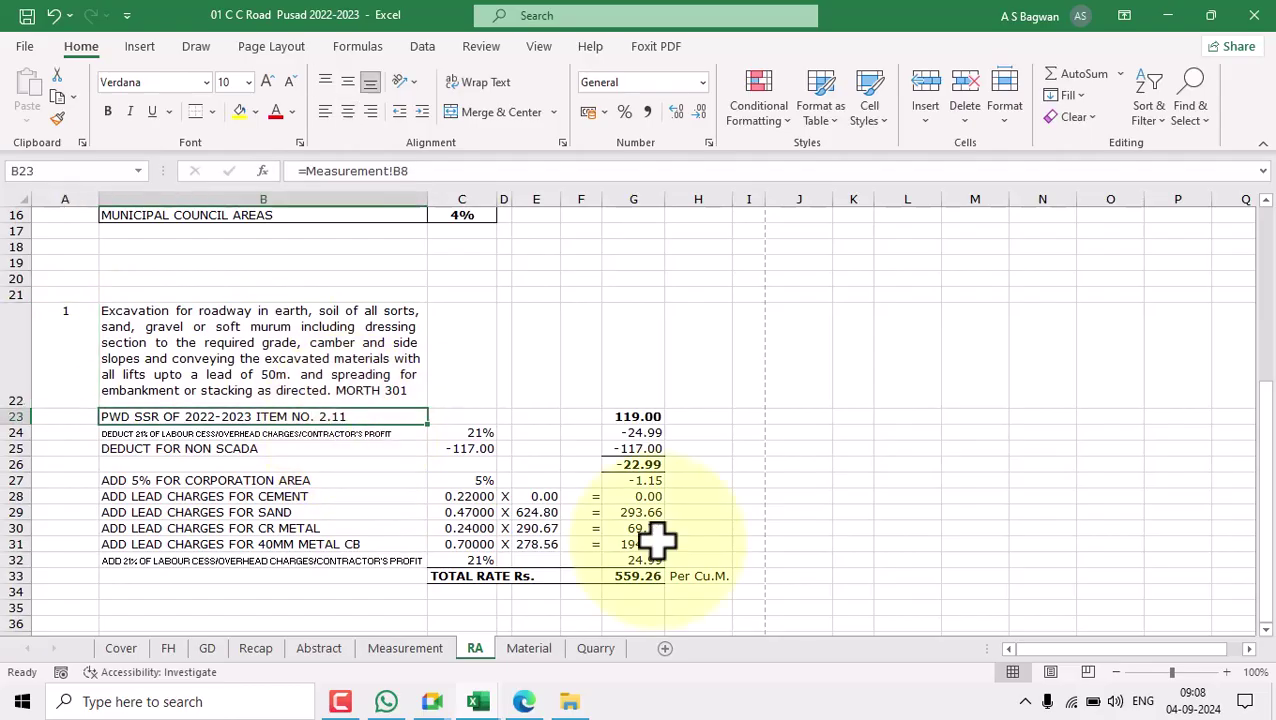
Replace the unit in H33 beside the total rate with the formula =Measurement!M12.
click(707, 575)
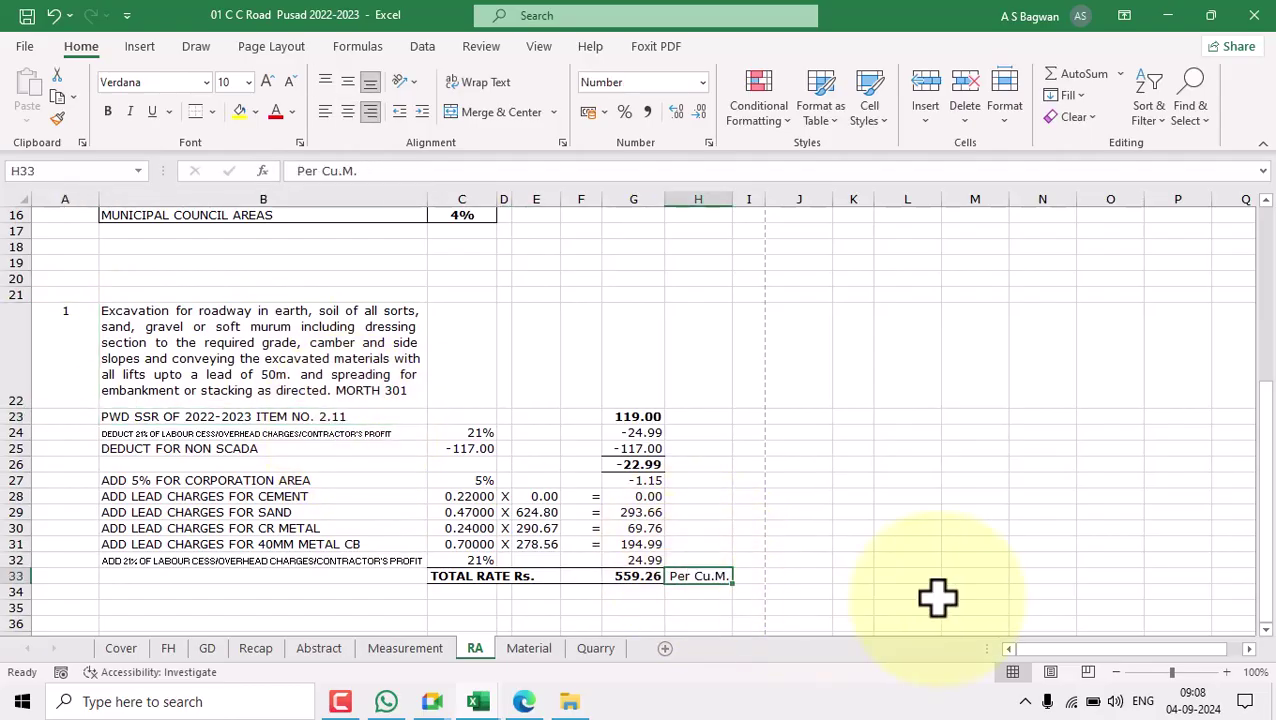
click(252, 648)
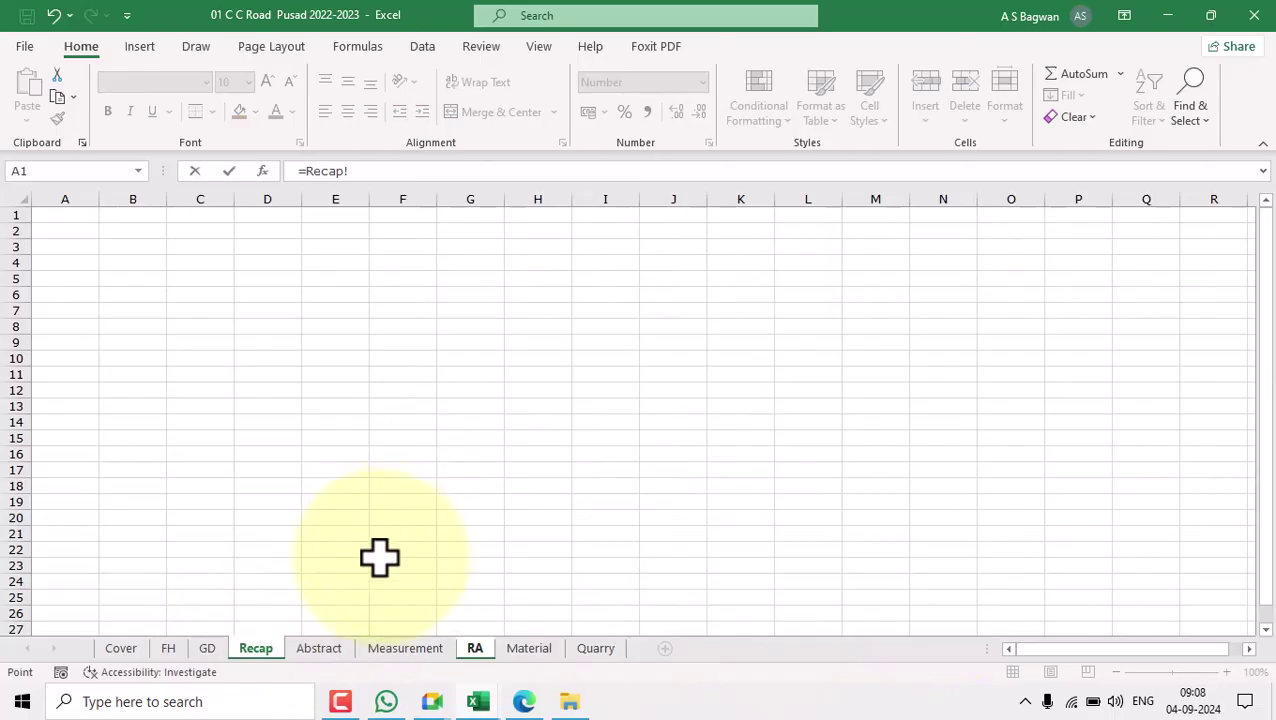
click(392, 650)
click(641, 500)
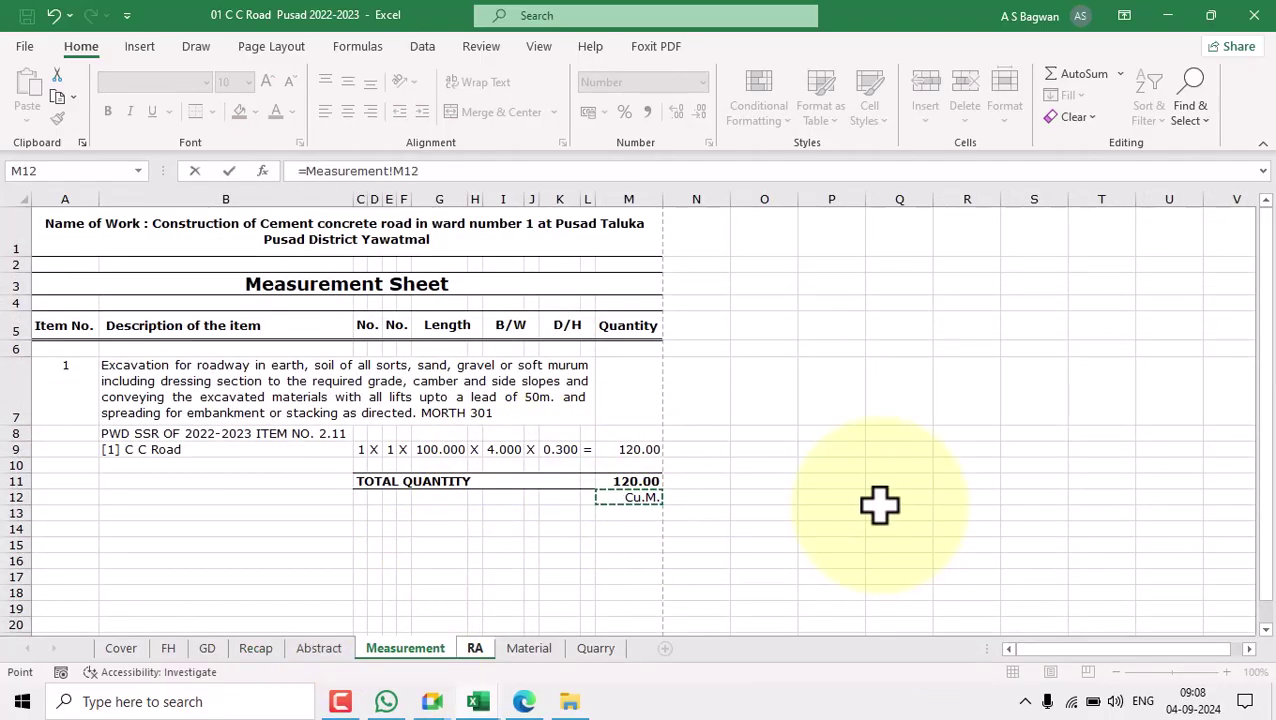
key(Return)
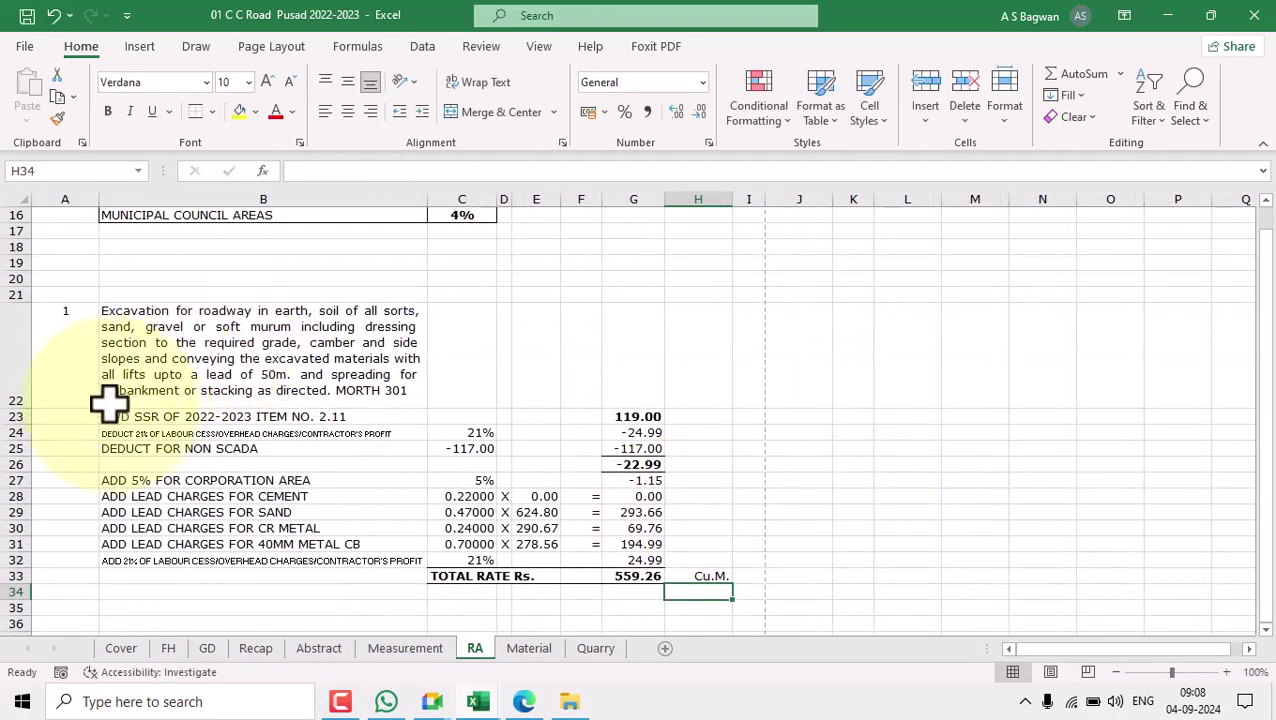
click(108, 402)
click(384, 415)
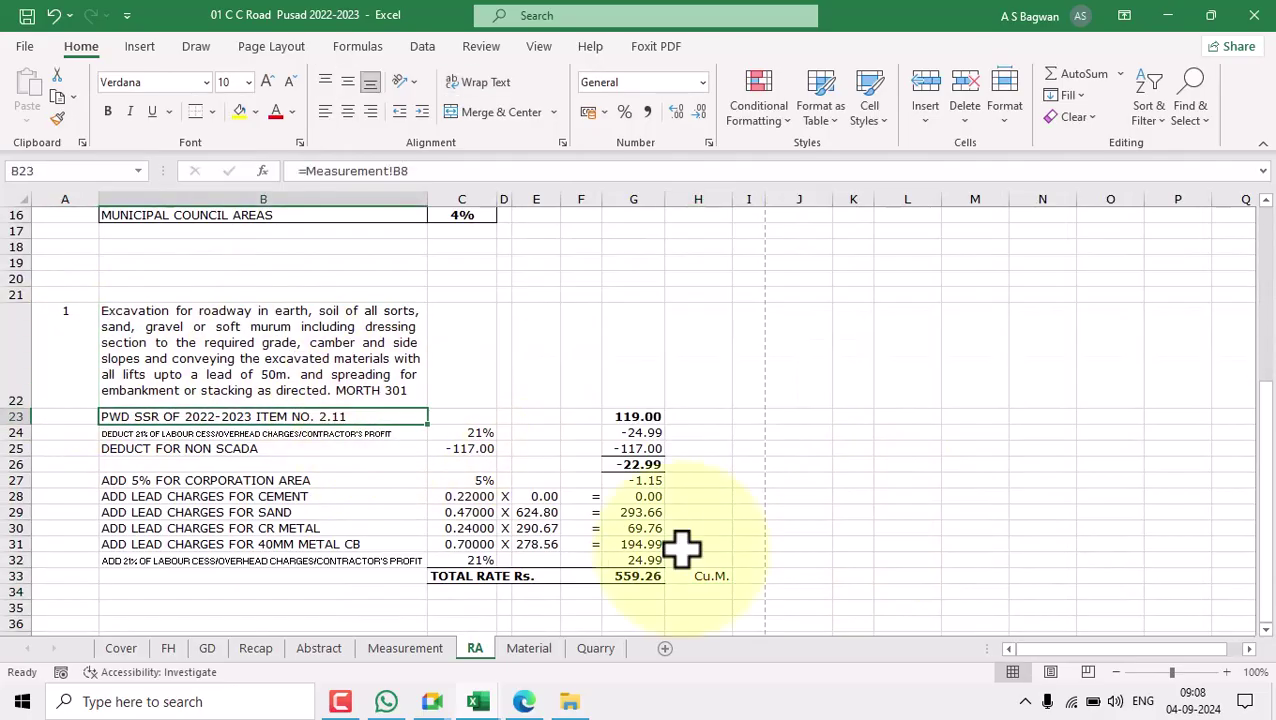
Check the unit and the 2.11 excavation rate on the RA sheet against the SSR_2022-23 workbook.
click(712, 574)
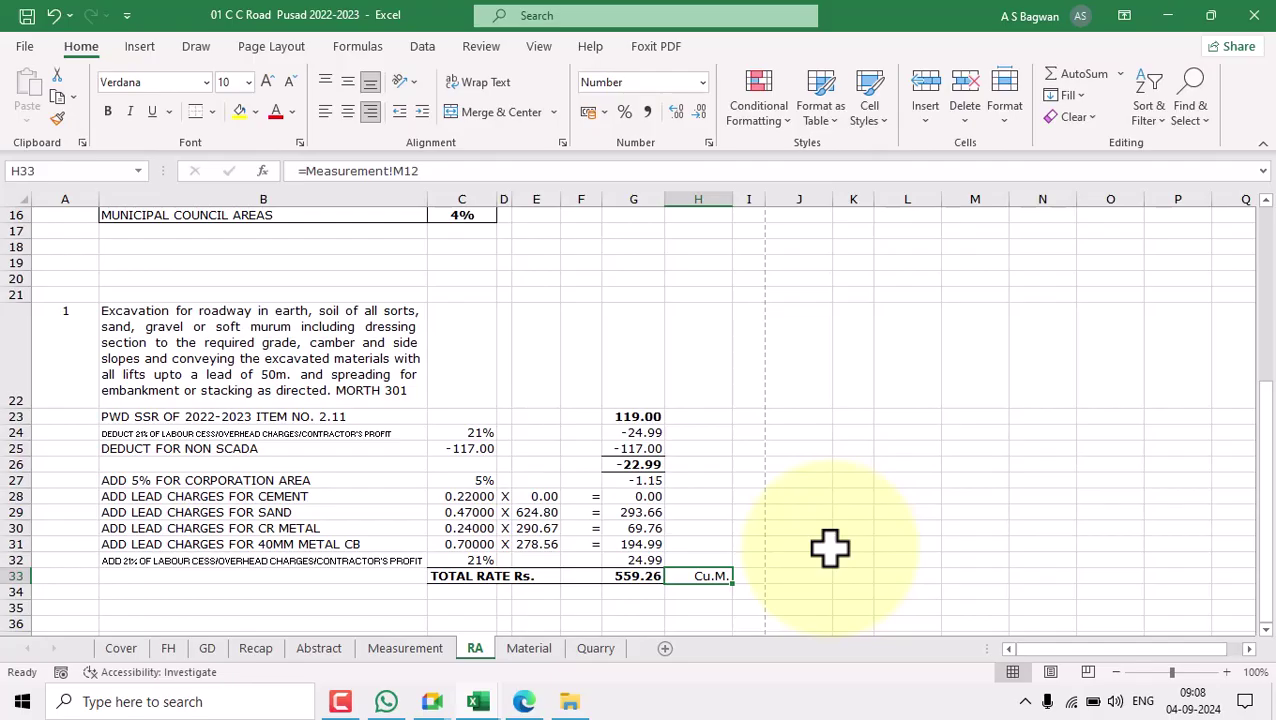
click(636, 418)
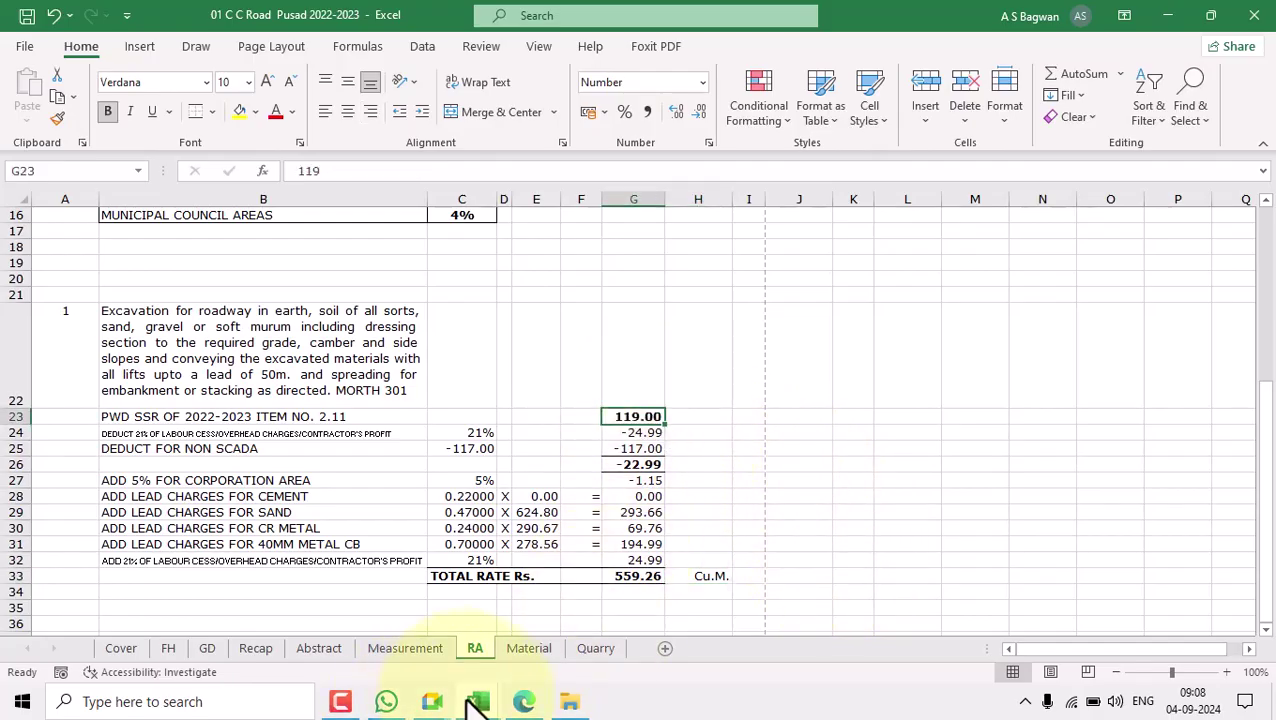
mouse_move(478, 703)
click(303, 648)
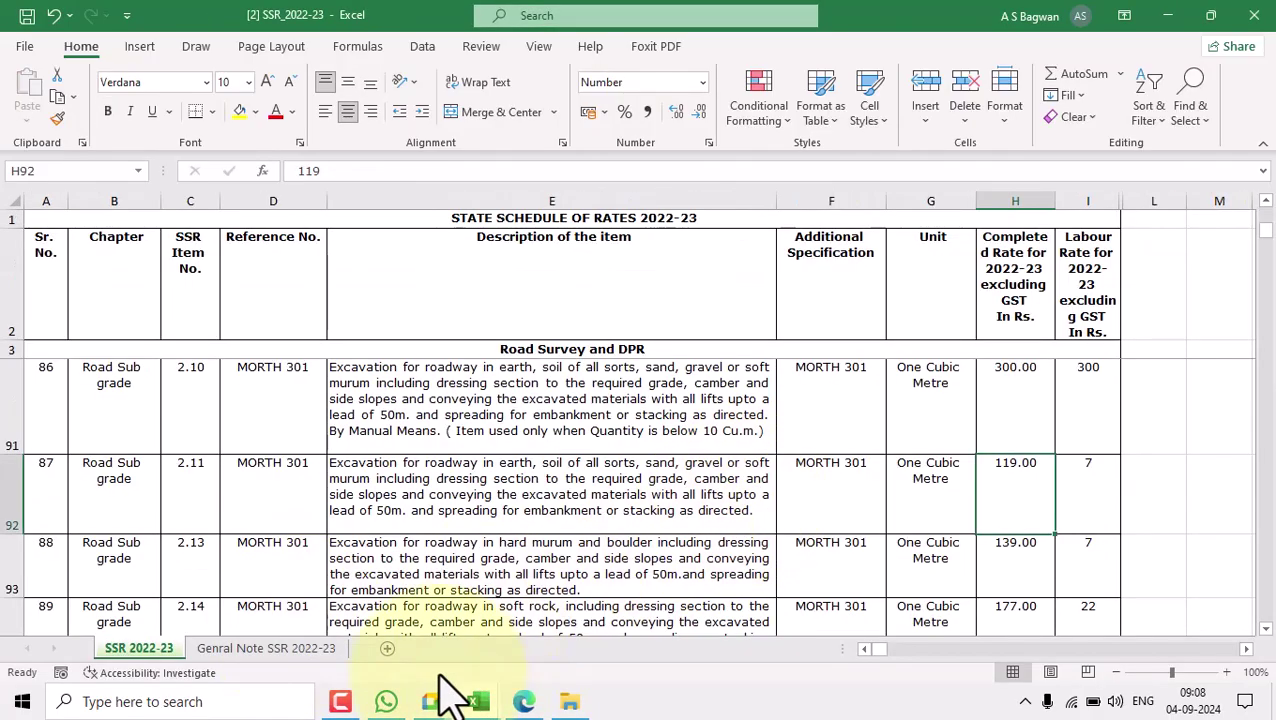
click(145, 640)
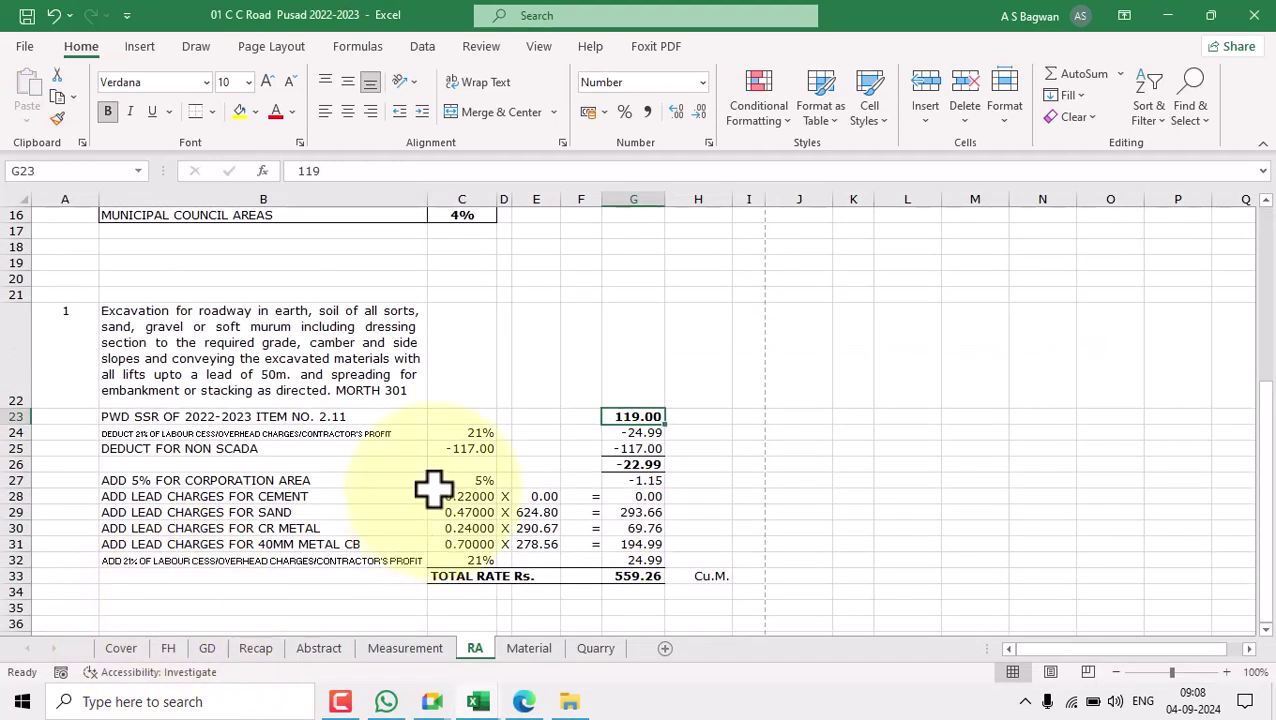
Fine-tune the height of row 22 so the excavation description ends just above the SSR item line.
click(190, 380)
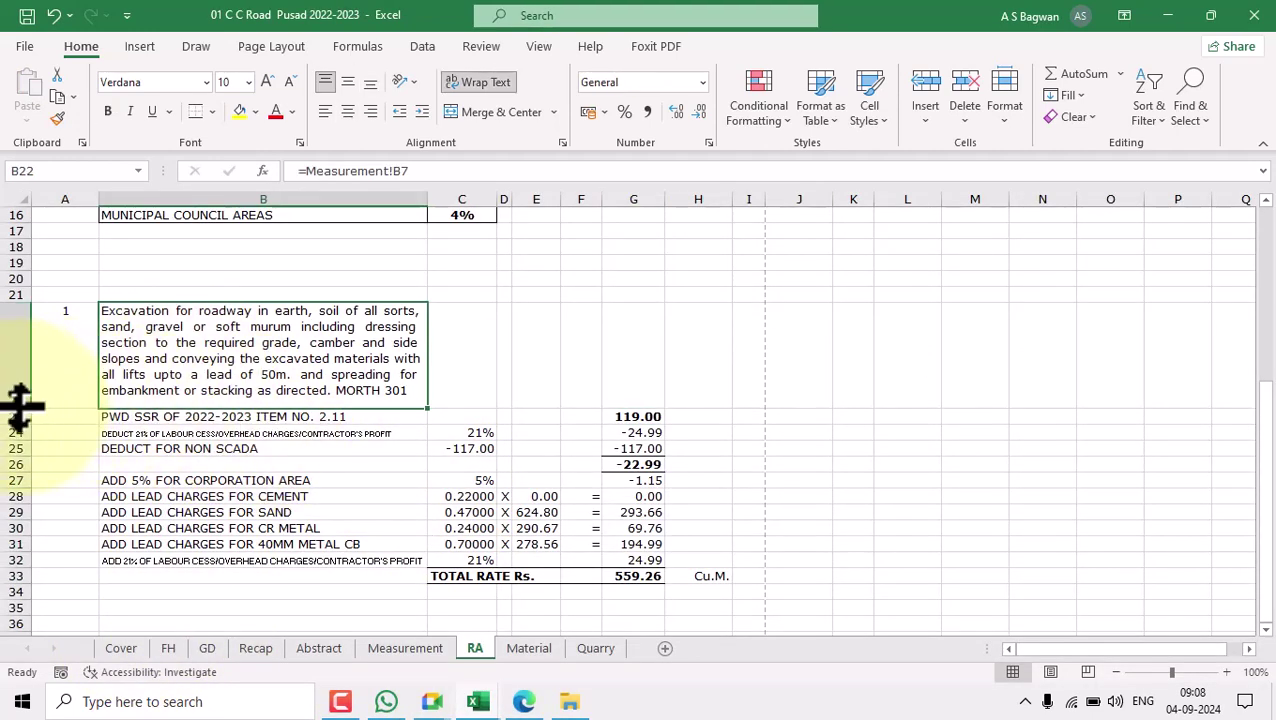
drag(20, 406, 43, 399)
click(632, 405)
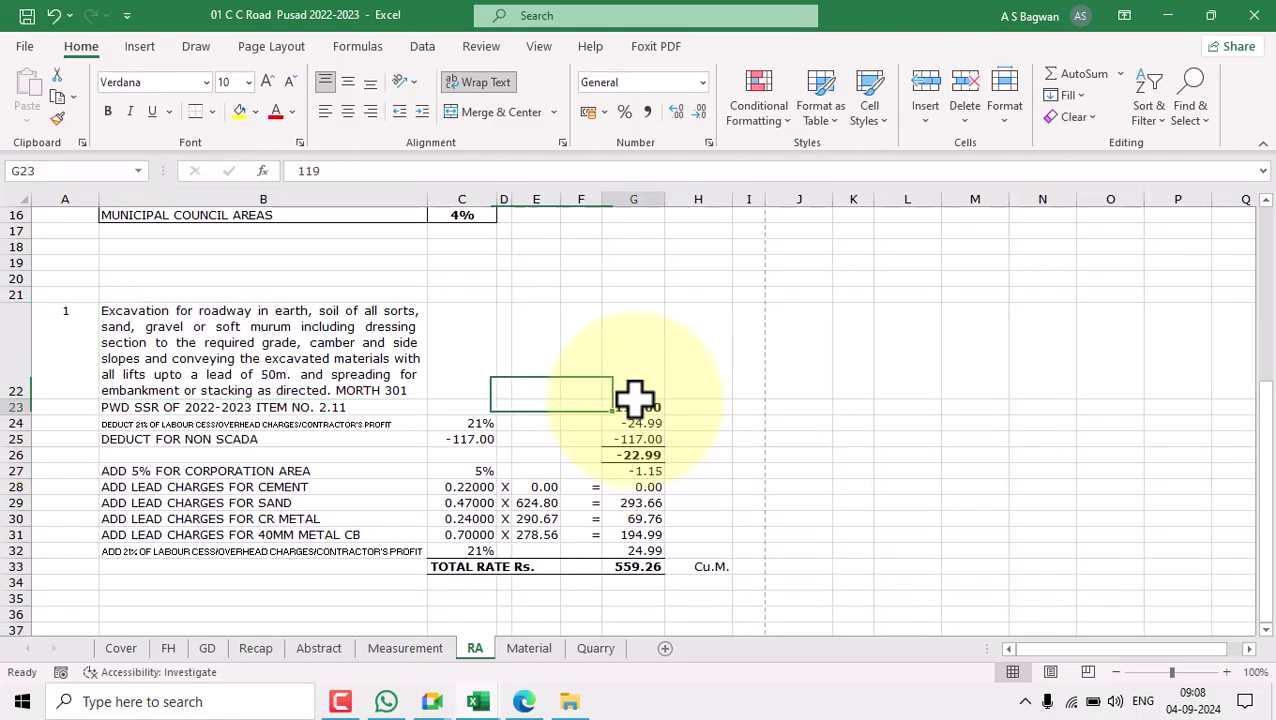
drag(16, 398, 19, 403)
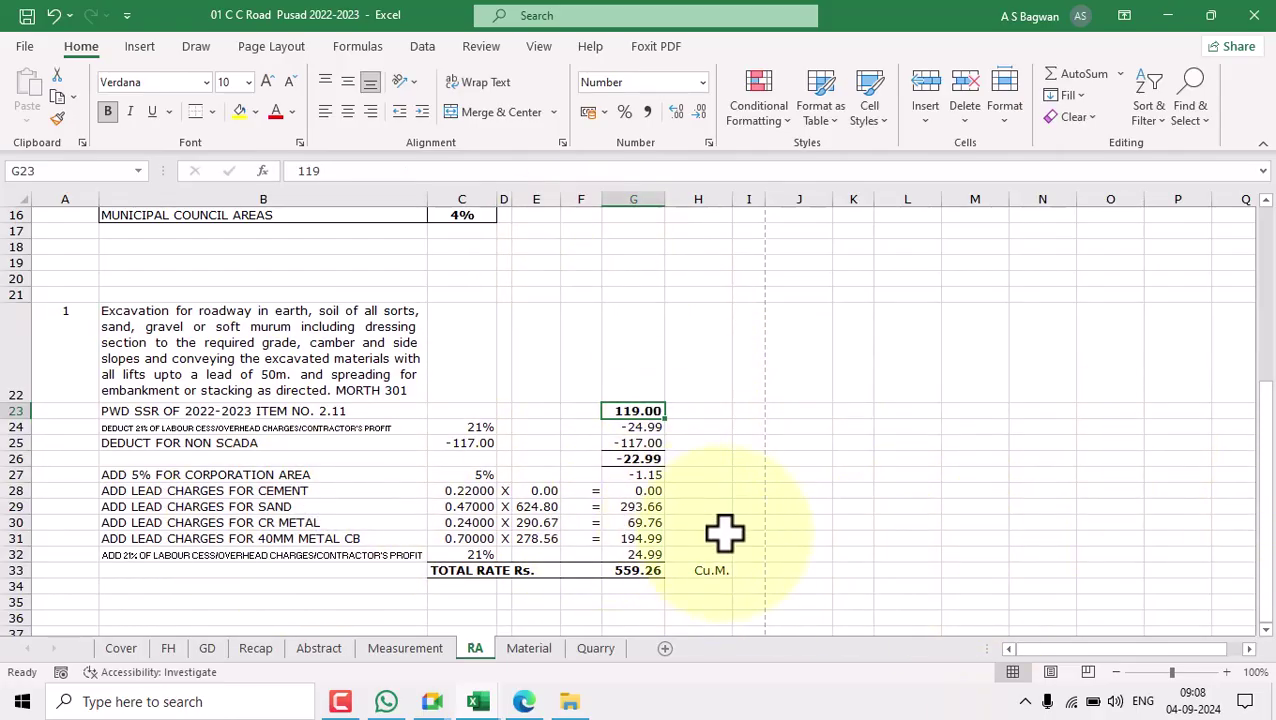
Link the labour cess deduction percentage in C24 to the input table with the absolute formula =$C$10.
click(464, 429)
click(795, 476)
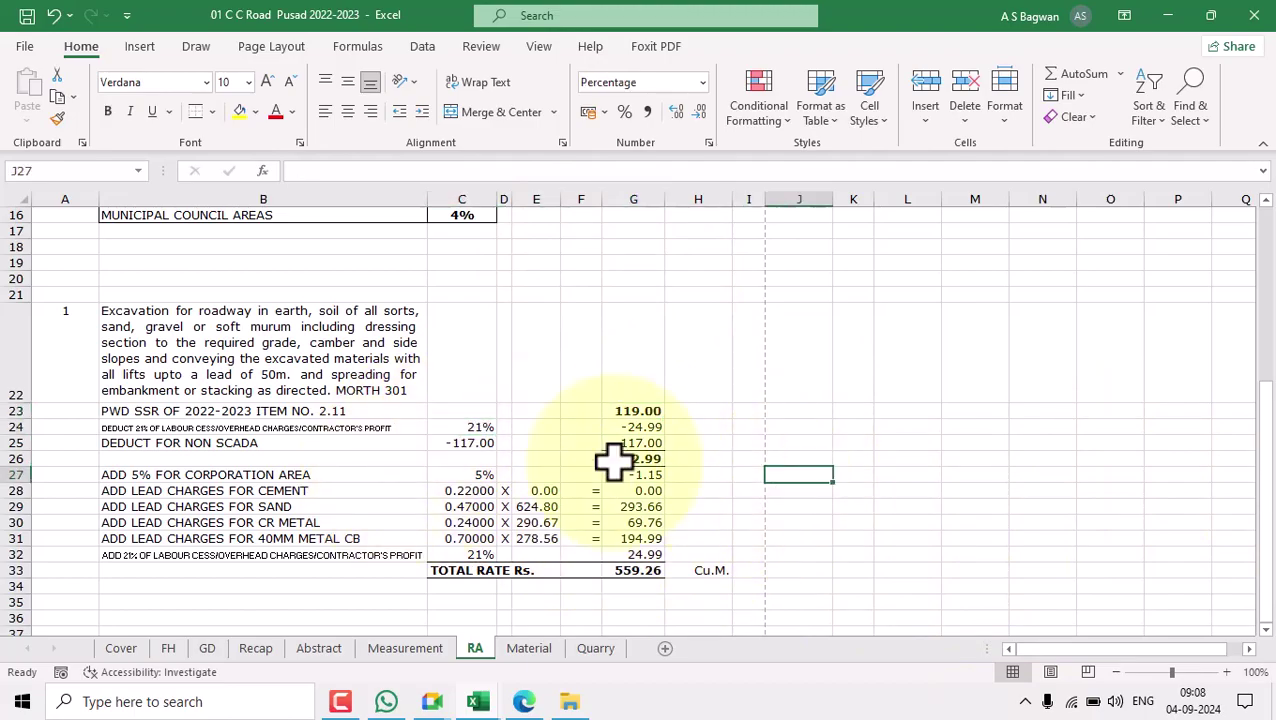
key(ctrl+z)
key(ctrl+z)
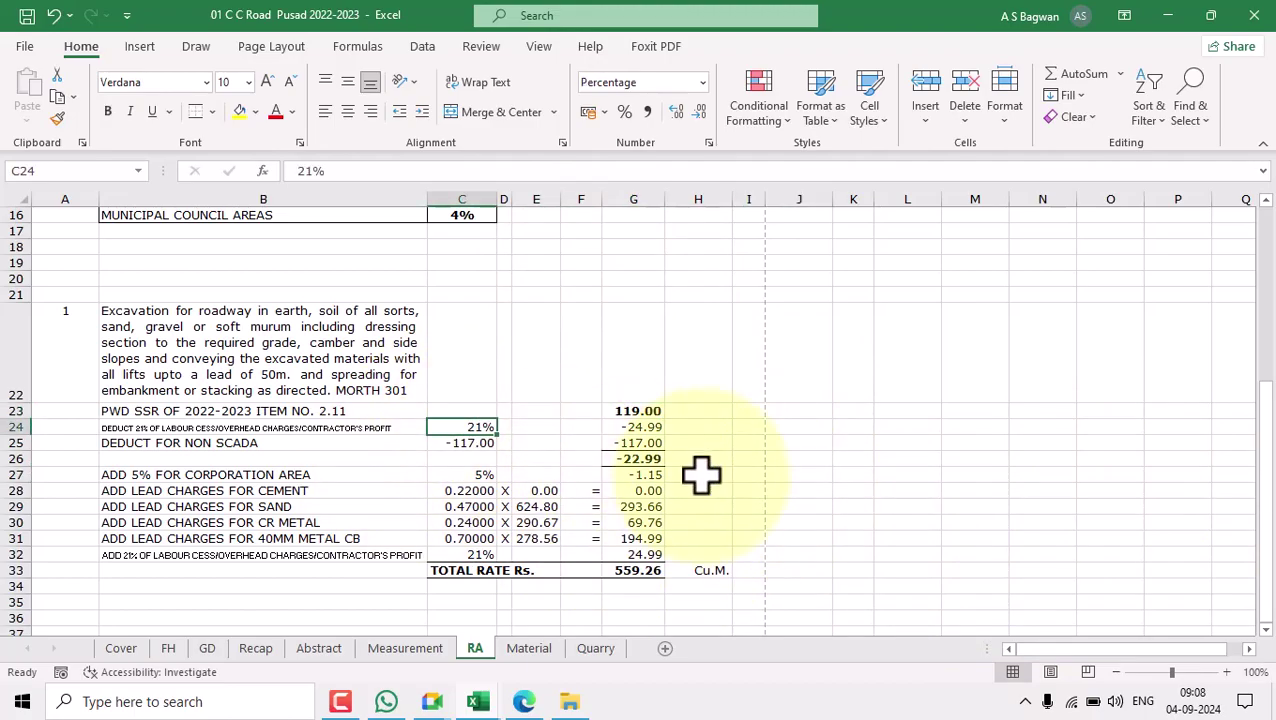
scroll(701, 476, up, 5)
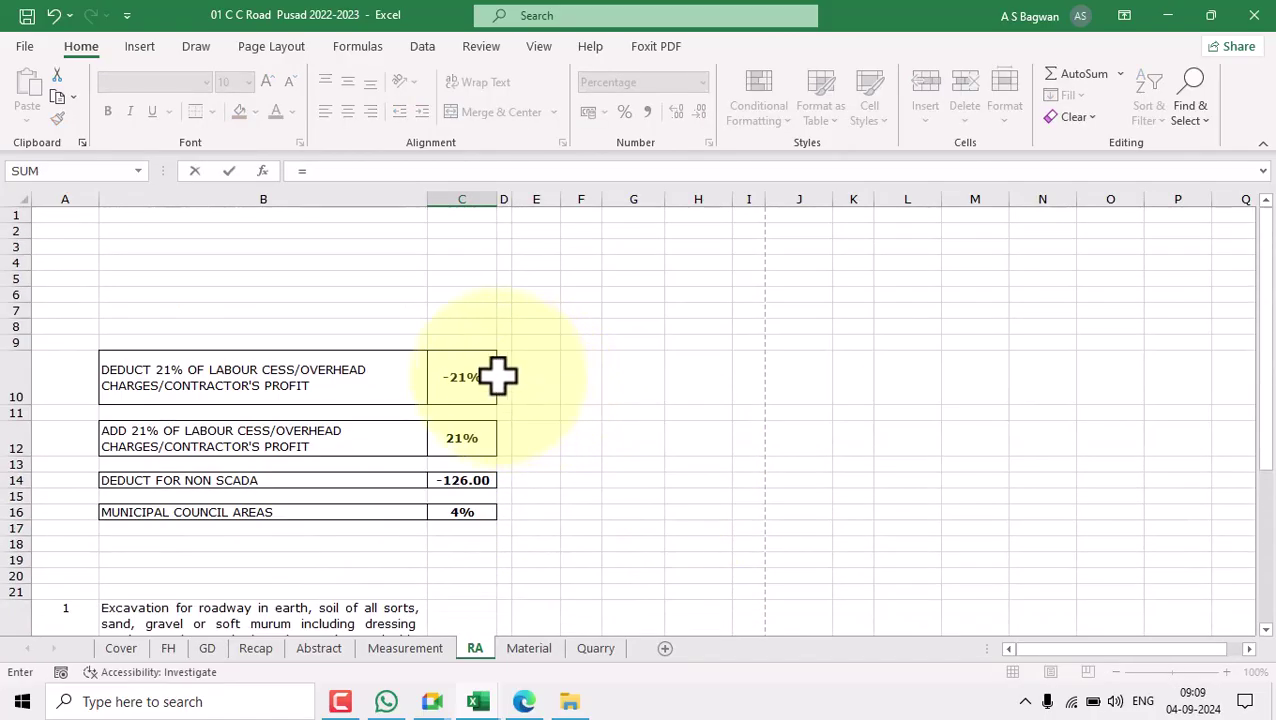
click(464, 380)
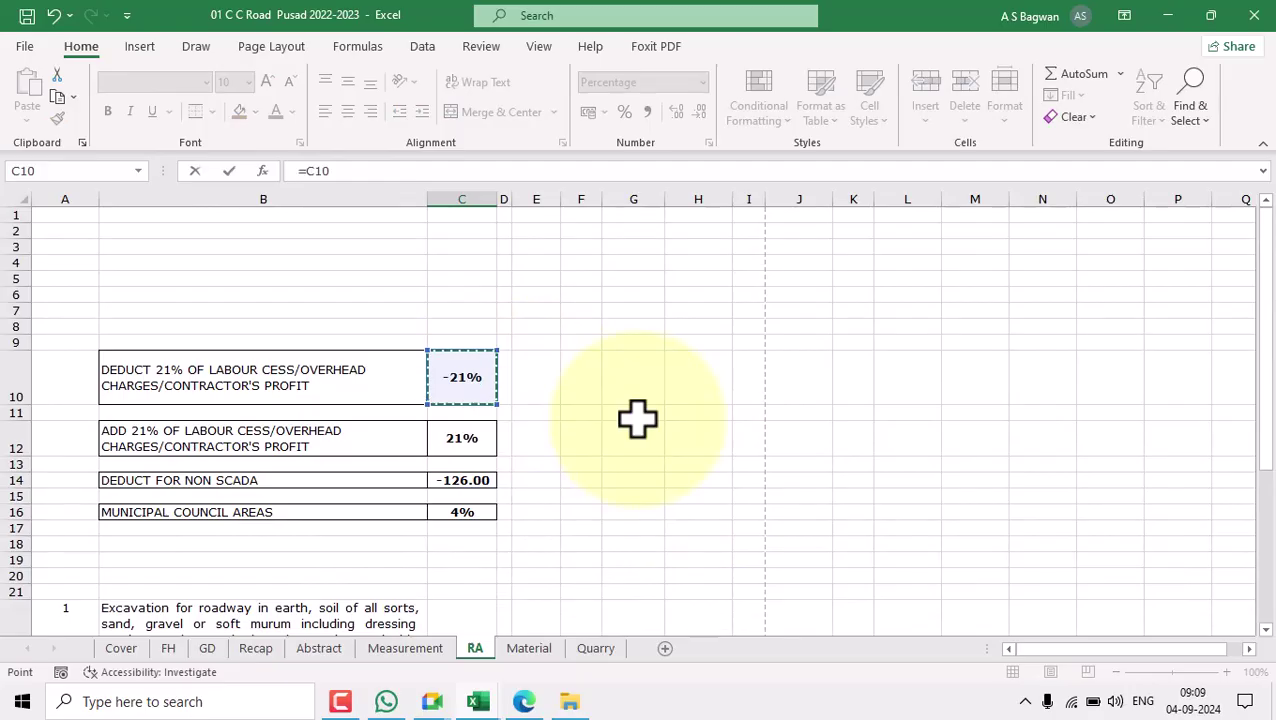
key(F4)
key(Return)
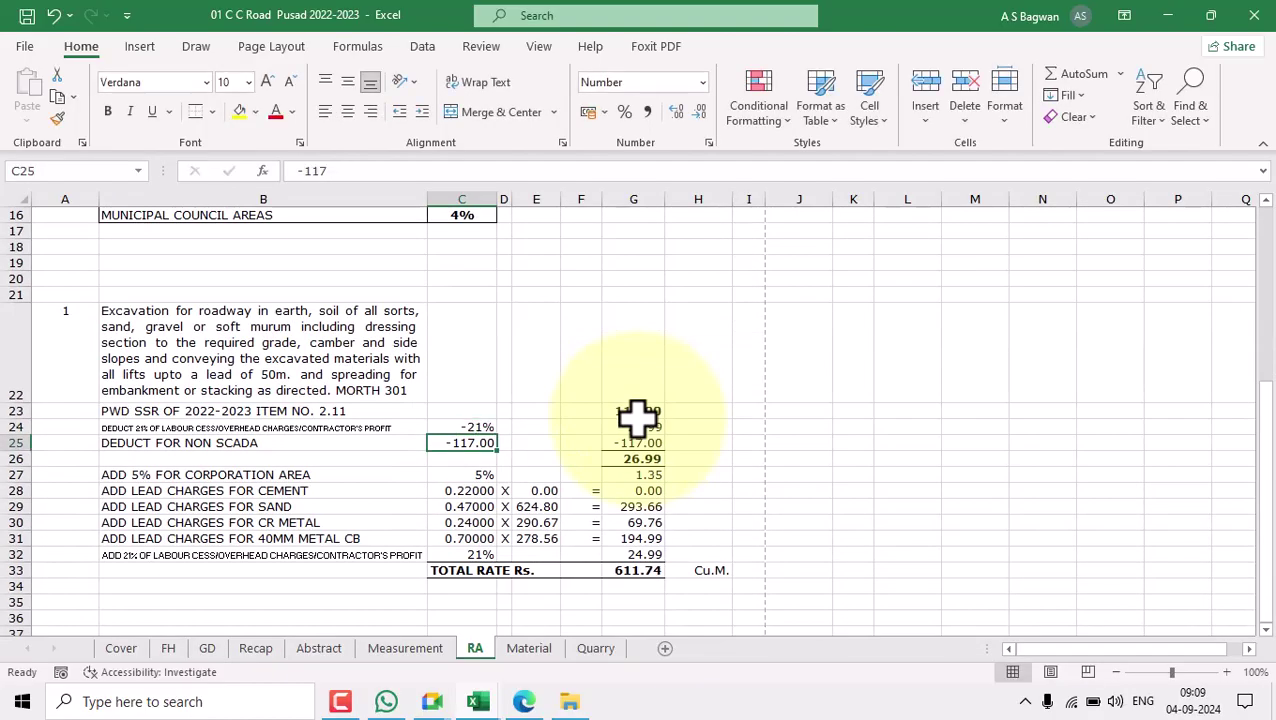
Link the non-SCADA deduction in C25 to the input table with the absolute formula =$C$14.
drag(424, 488, 305, 464)
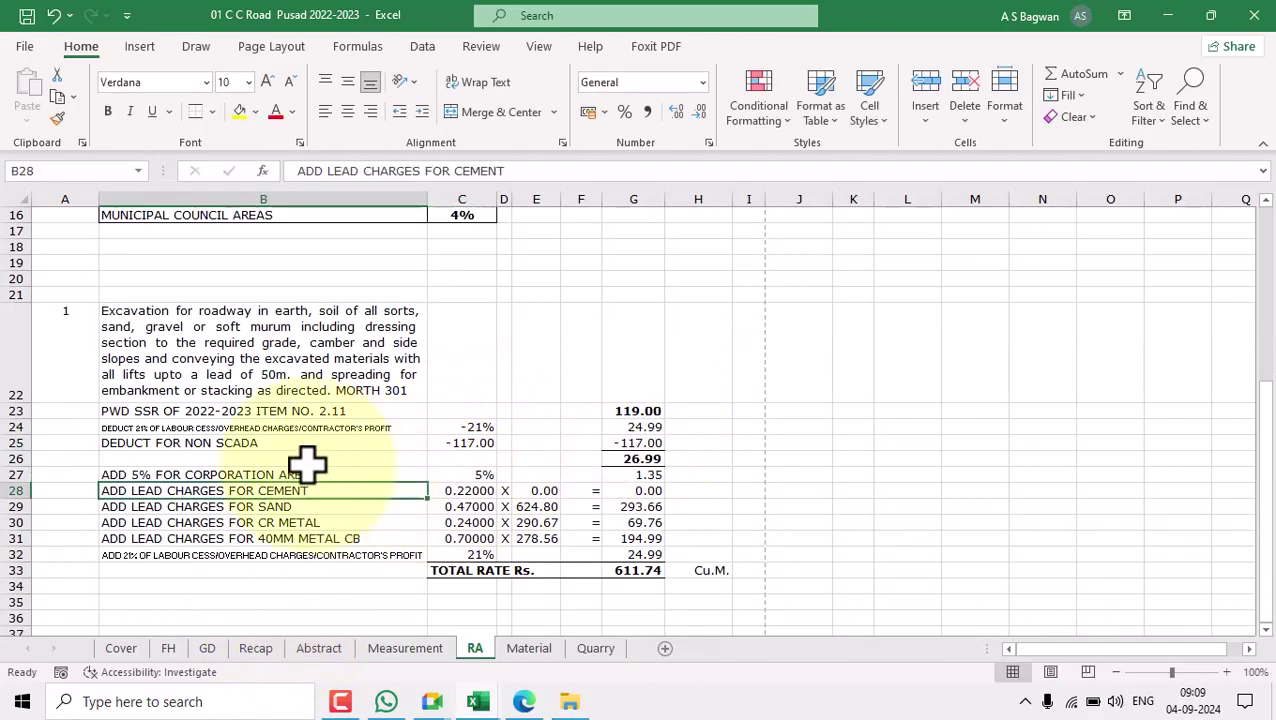
click(242, 447)
click(471, 443)
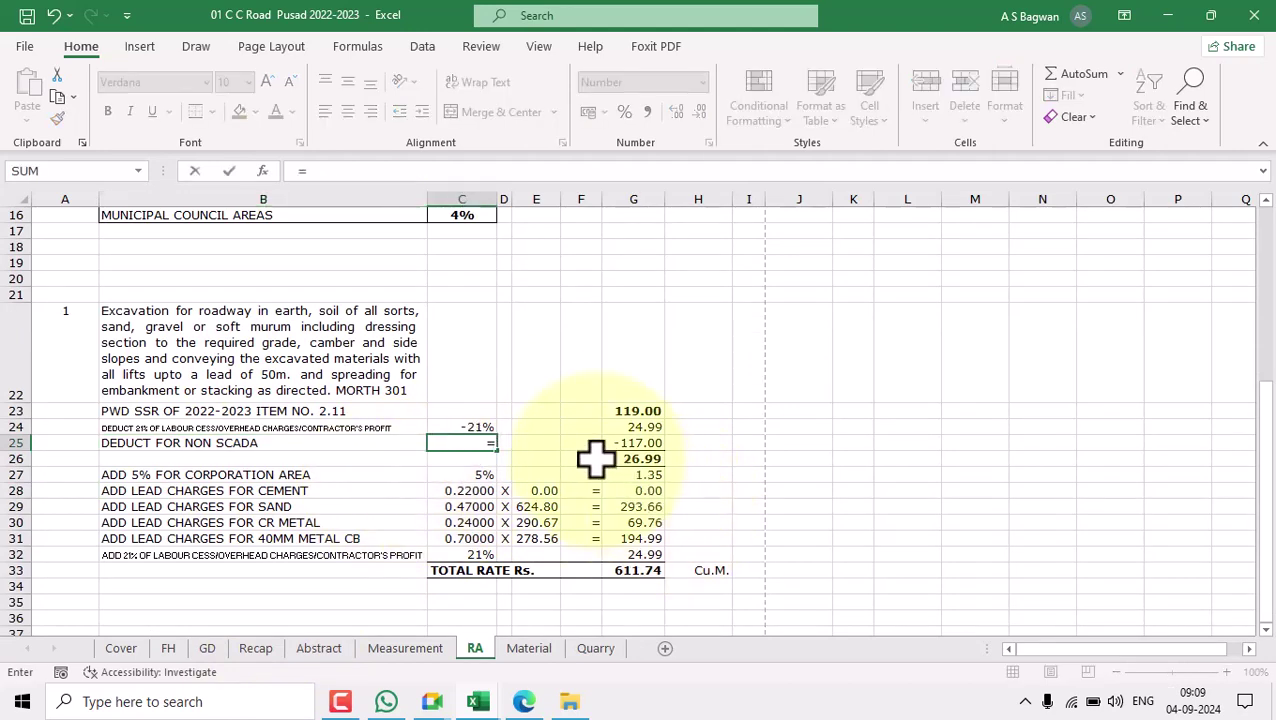
scroll(668, 500, up, 5)
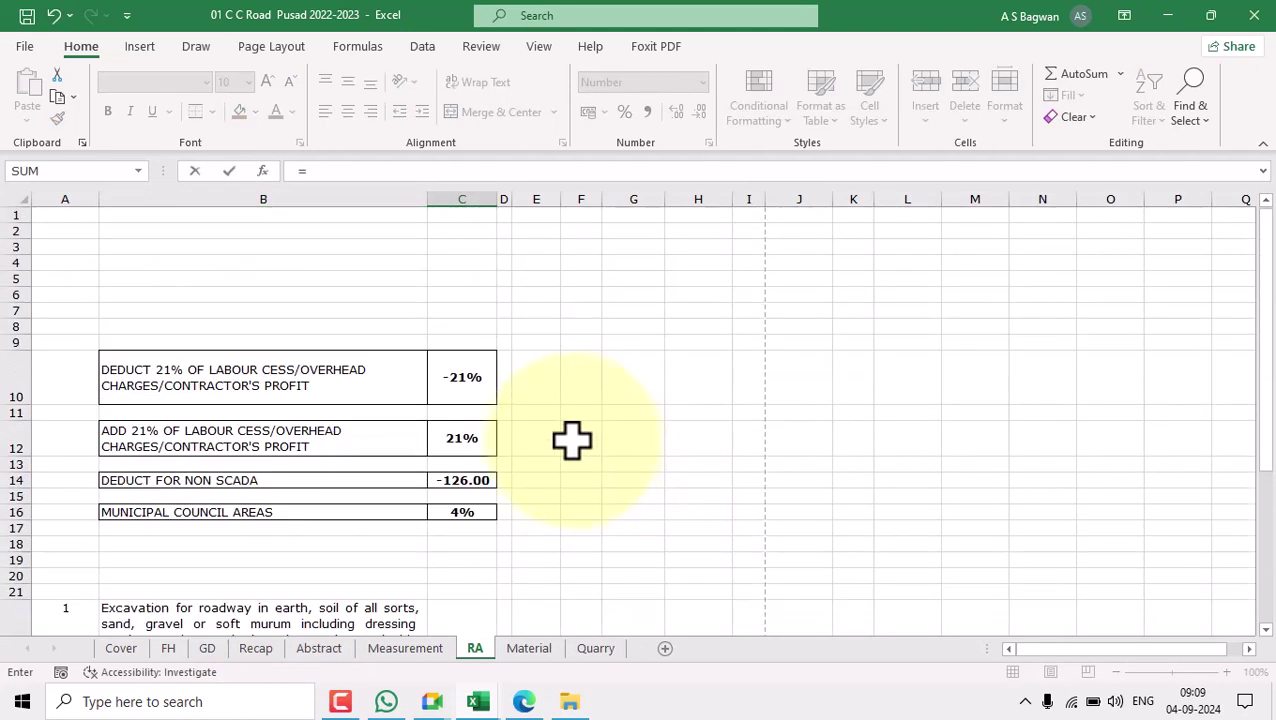
click(461, 438)
click(465, 480)
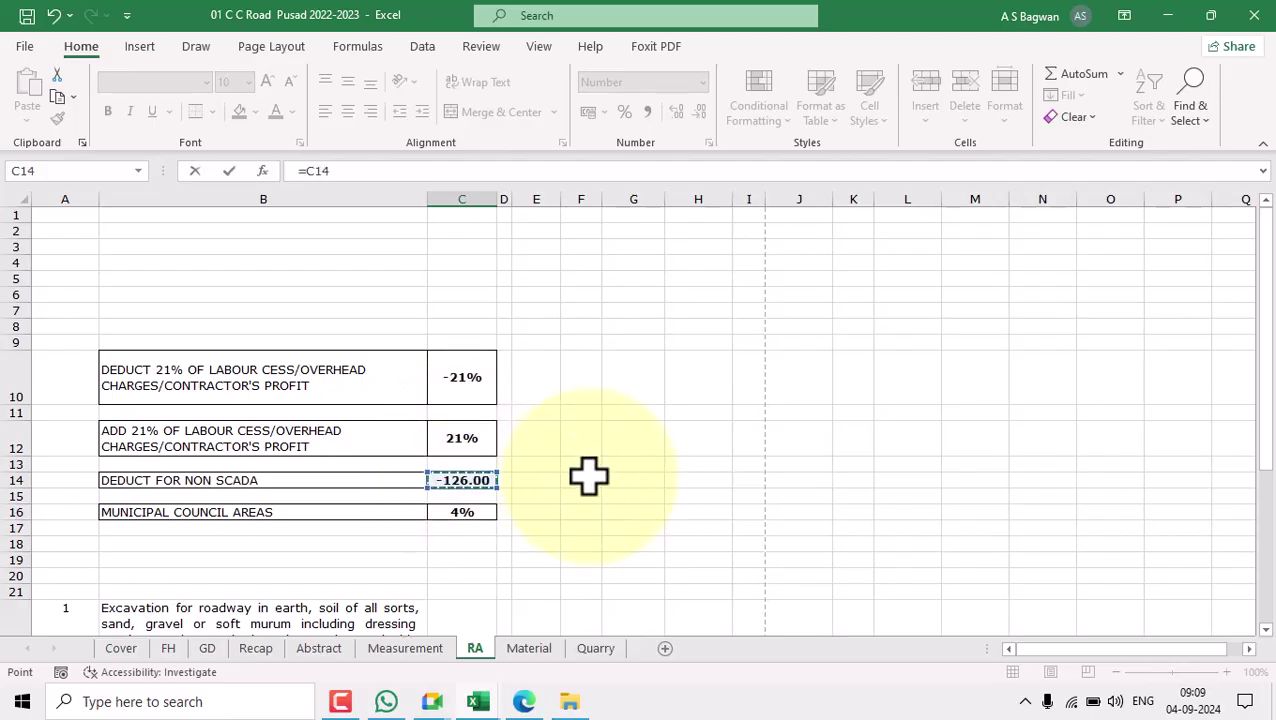
key(F4)
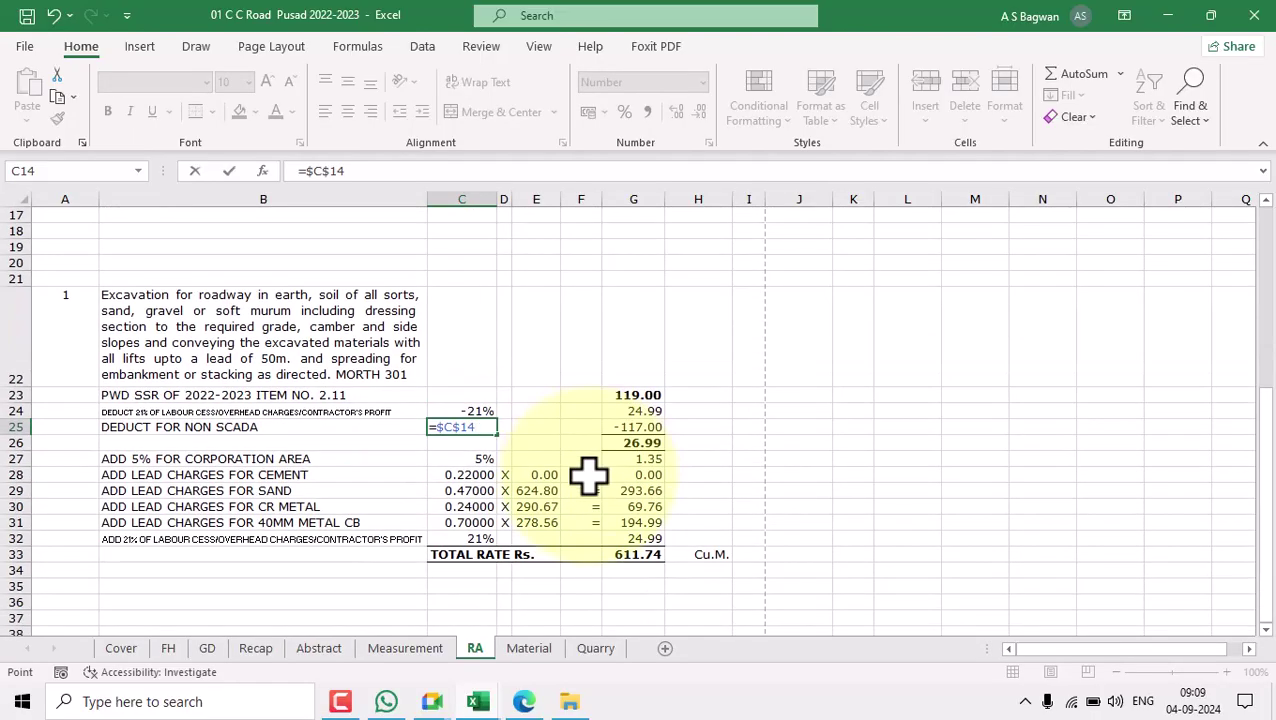
key(Return)
Review the lead charge quantities in C28:C31 and the linked formulas in C24 and C25.
click(299, 350)
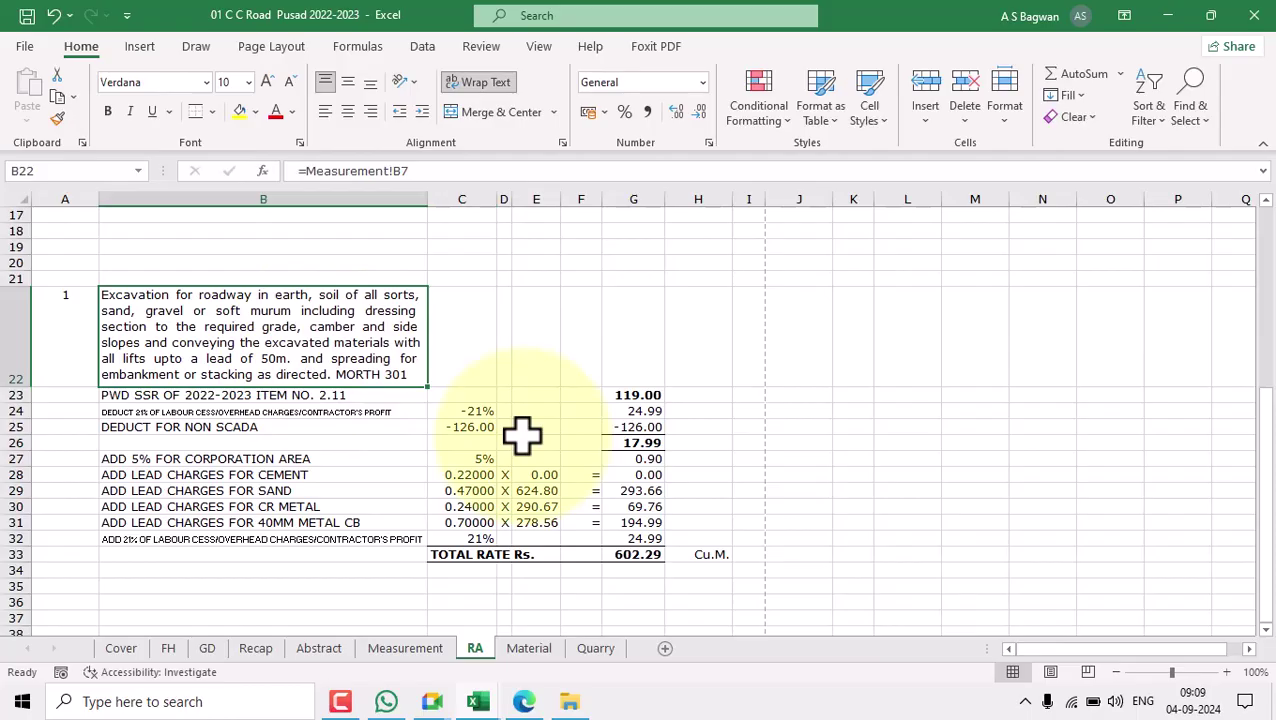
drag(476, 475, 476, 522)
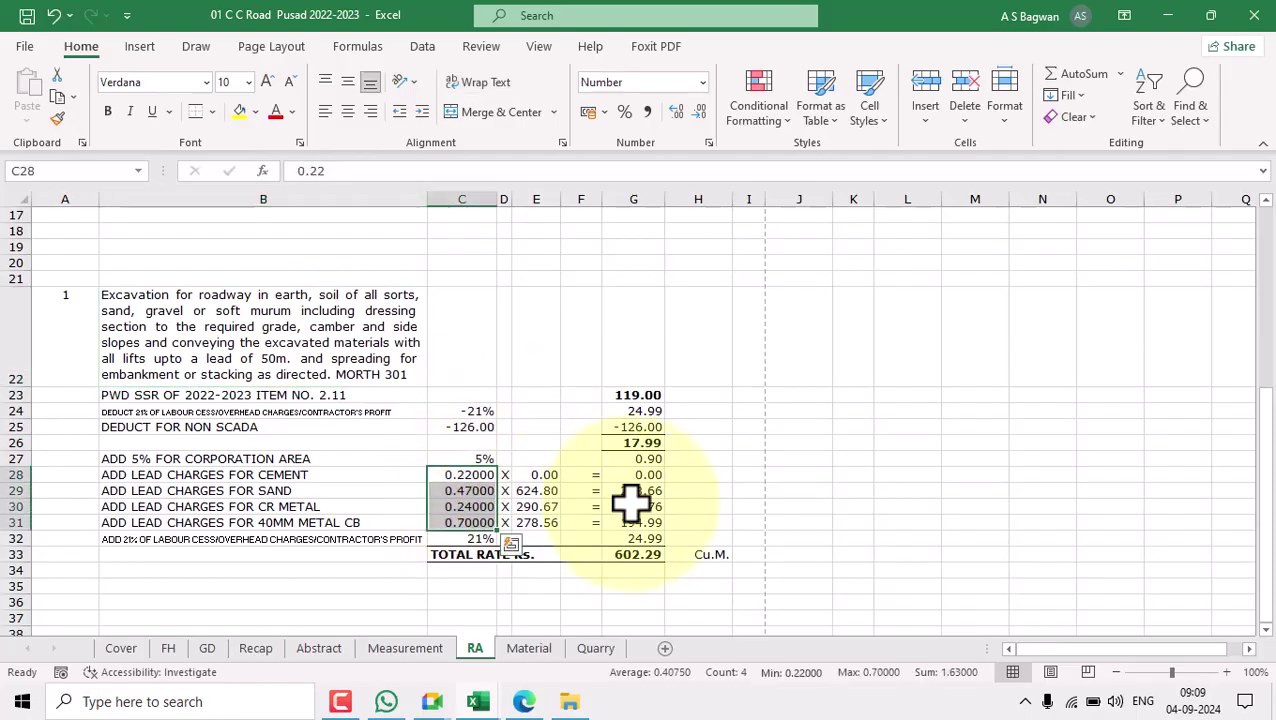
click(365, 411)
click(476, 410)
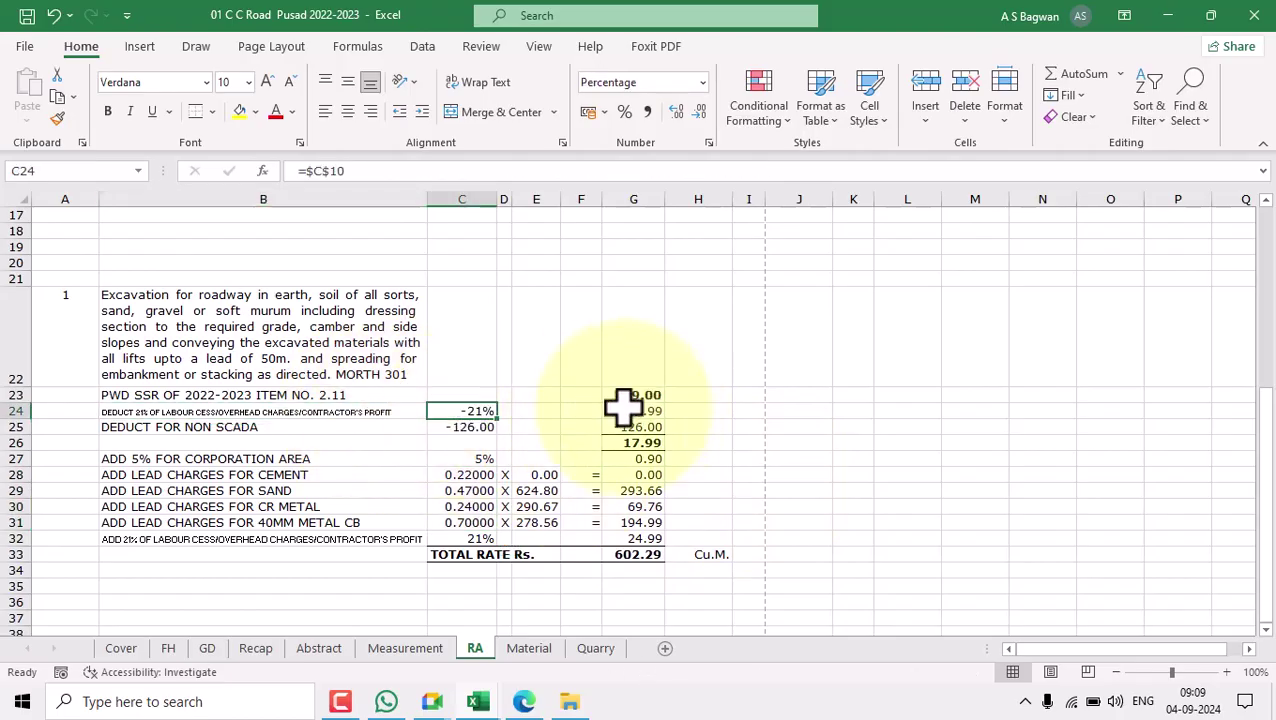
click(476, 426)
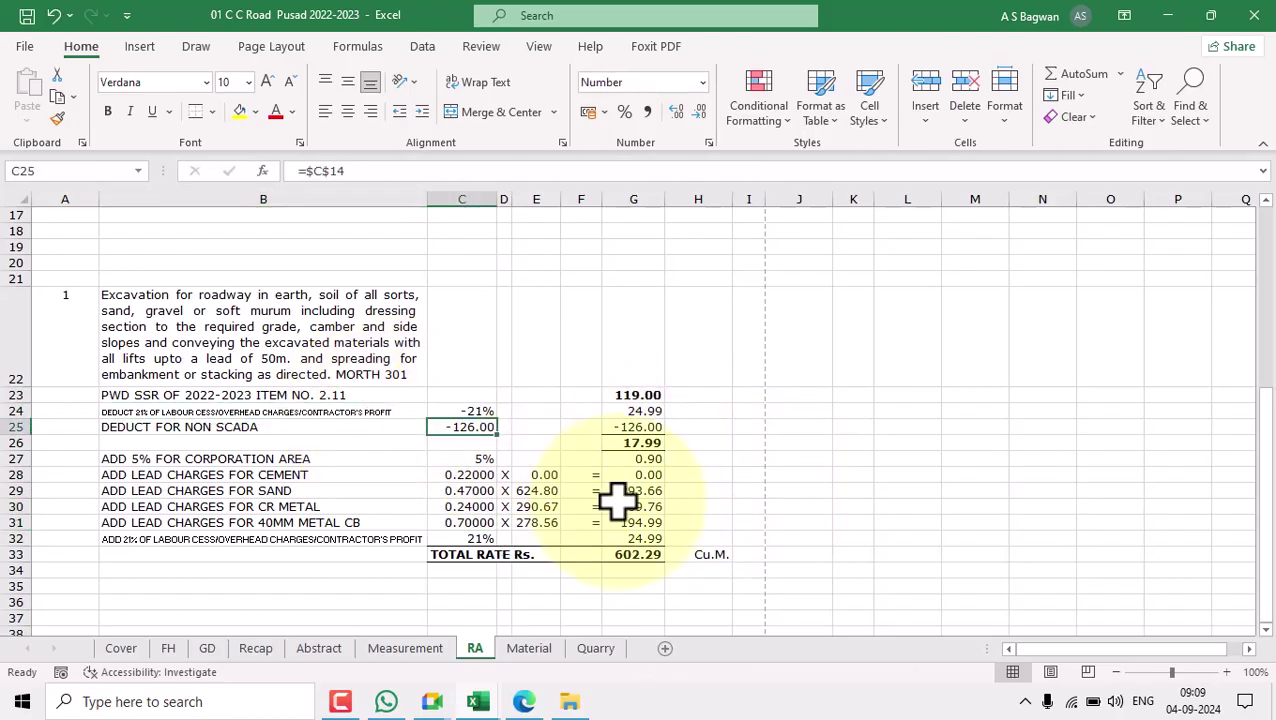
Link the corporation area percentage in C27 to the municipal council areas value with the formula =$C$16.
click(350, 459)
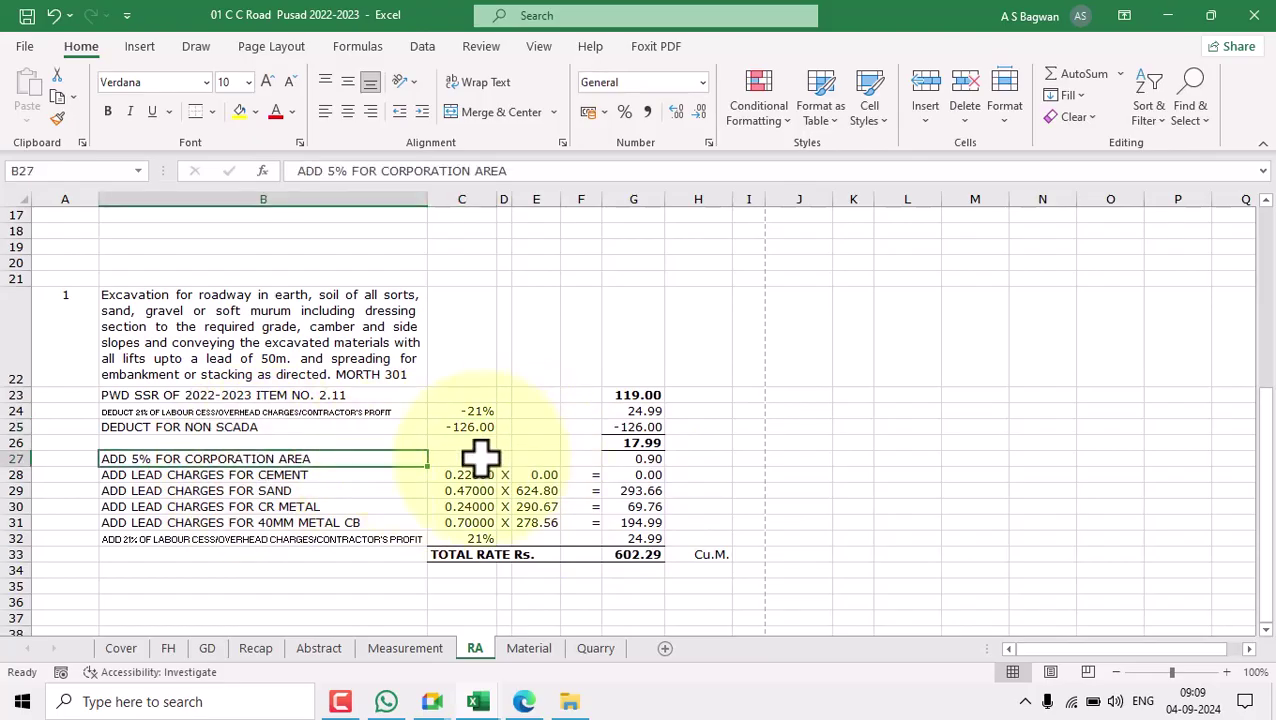
click(399, 492)
click(462, 458)
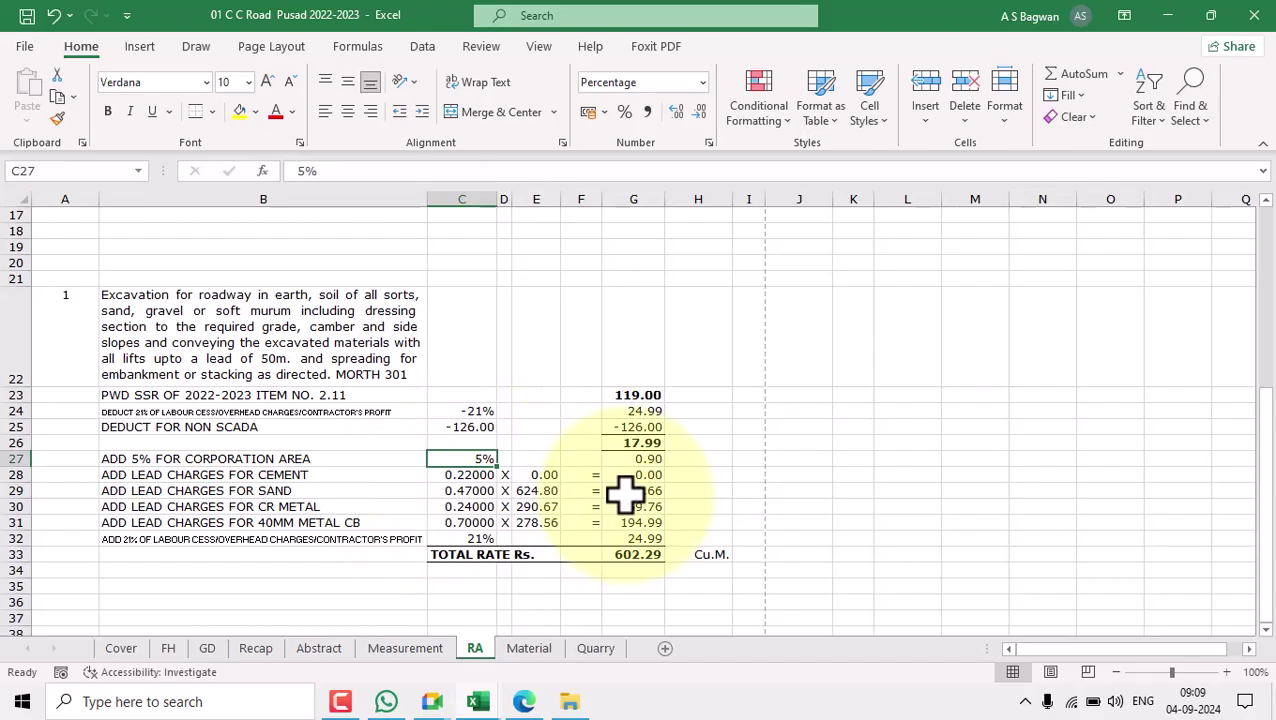
text(=)
scroll(507, 416, up, 5)
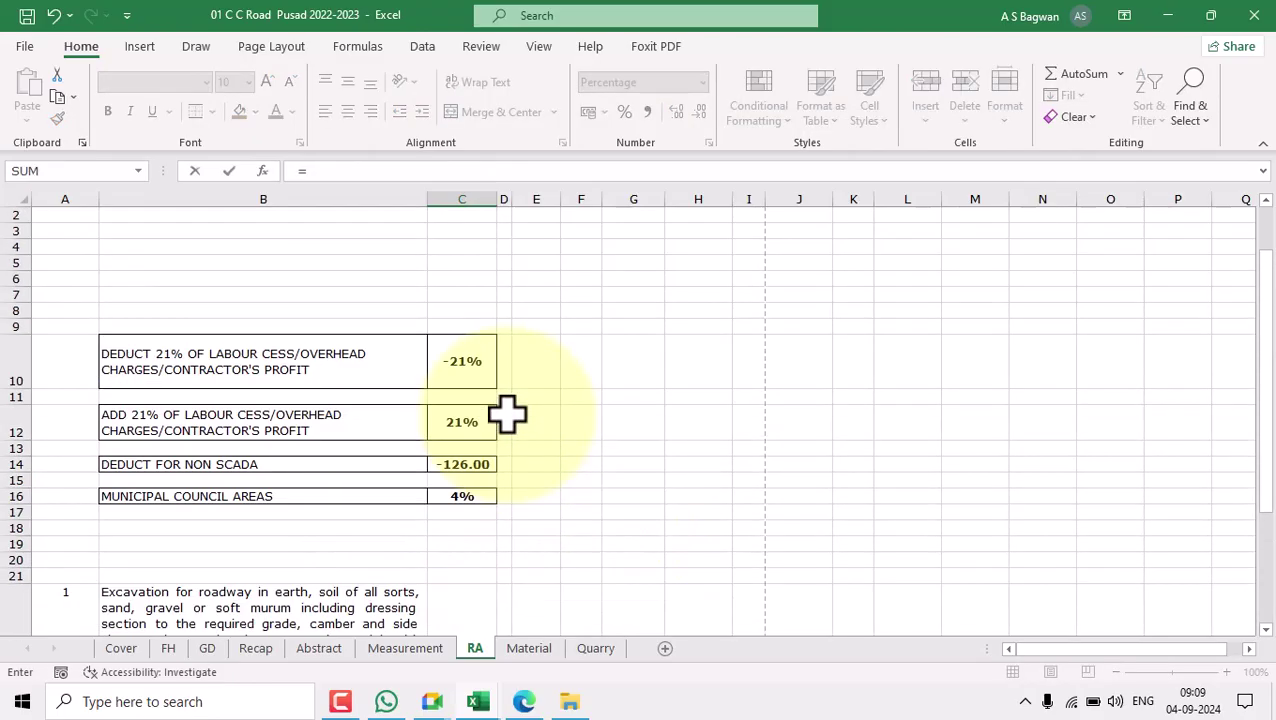
click(463, 498)
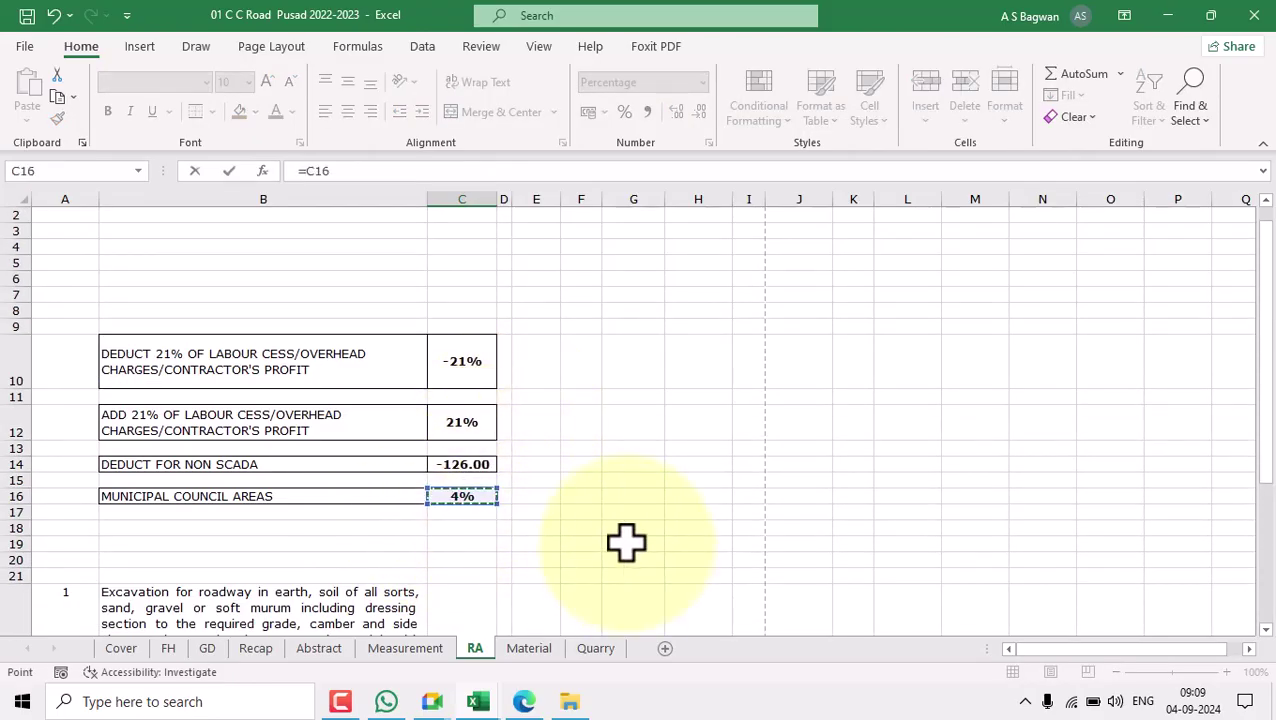
scroll(626, 543, down, 6)
key(Return)
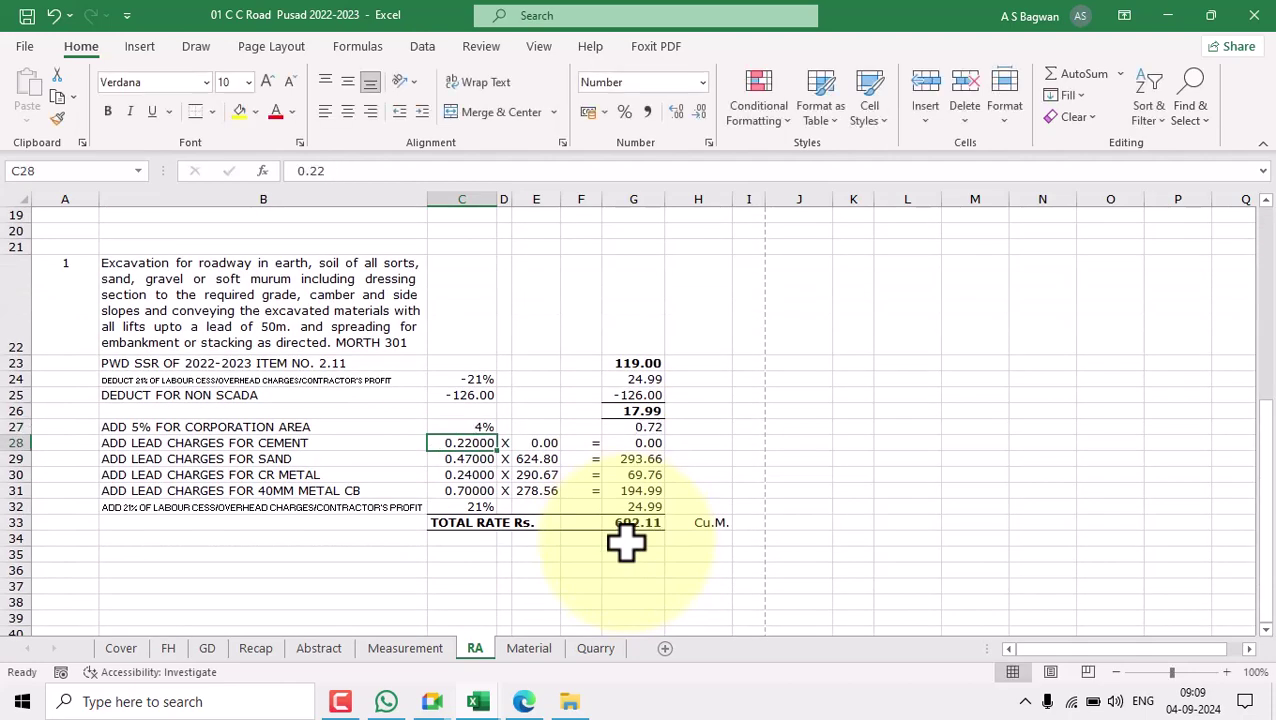
Review the links in C24, C25 and C27, and set the labour cess addition in C32 to =$C$12.
click(462, 379)
click(465, 395)
click(475, 427)
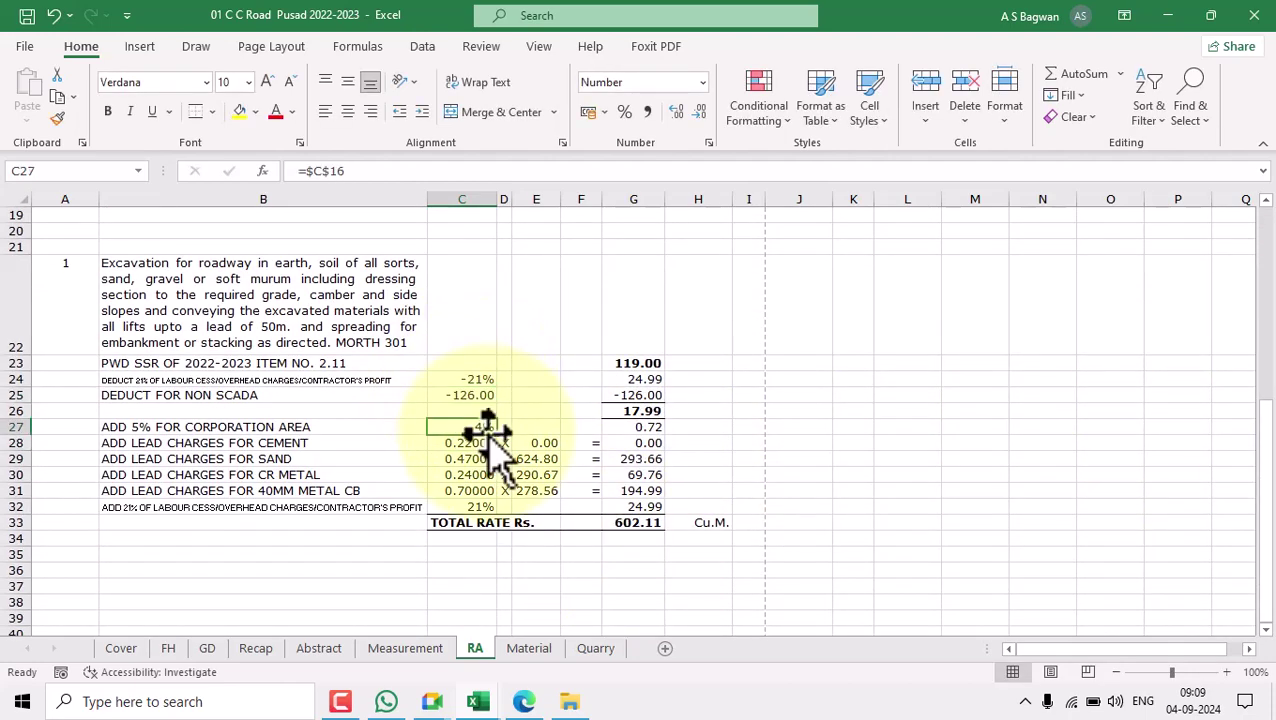
click(484, 508)
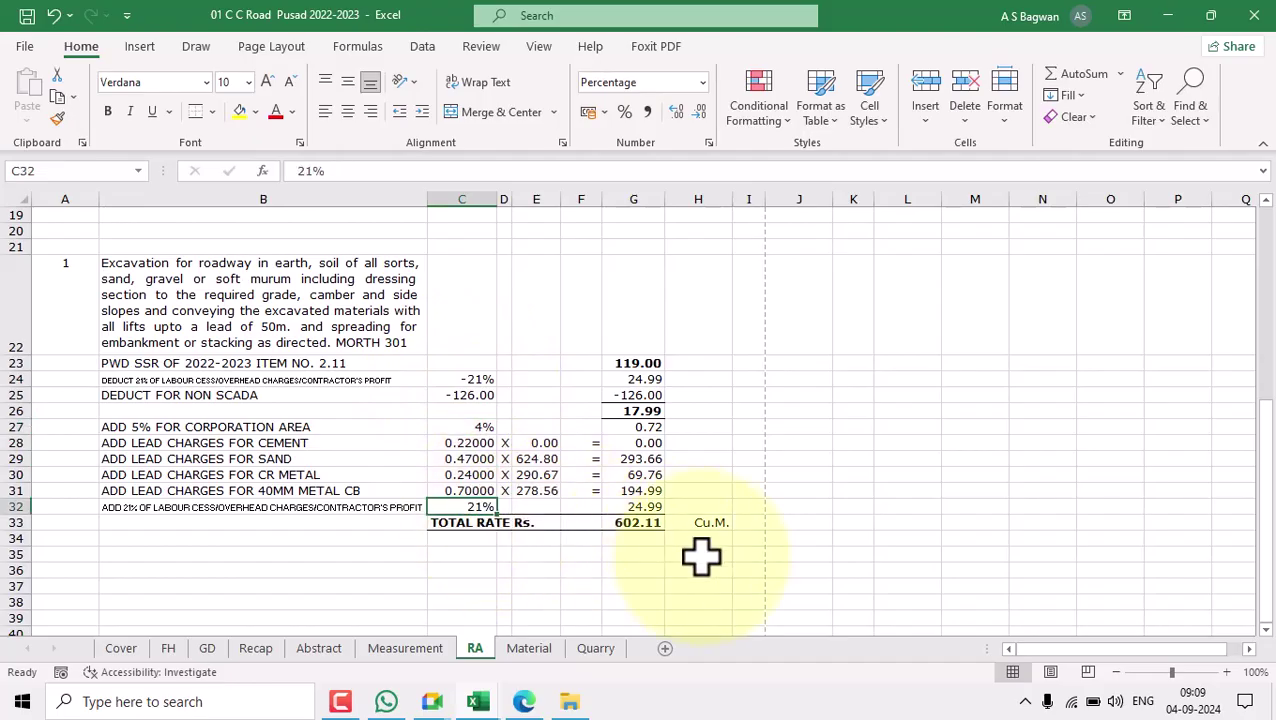
text(=)
scroll(607, 507, up, 4)
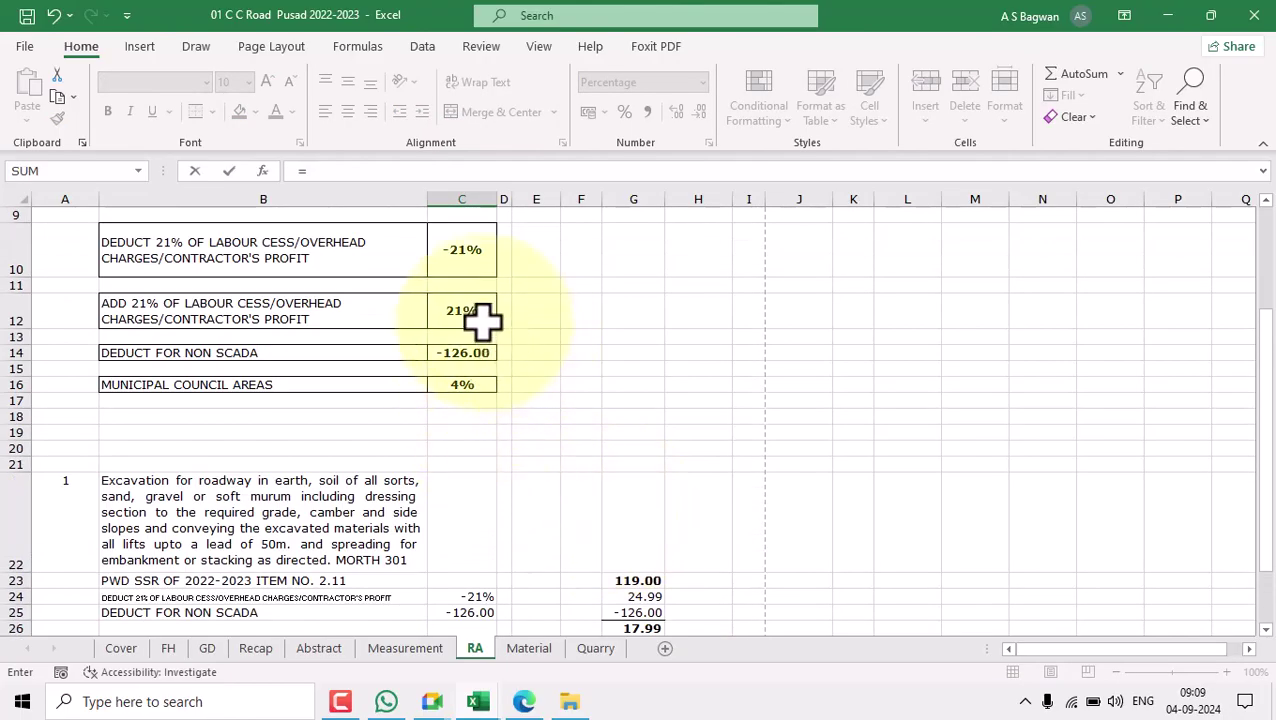
click(466, 316)
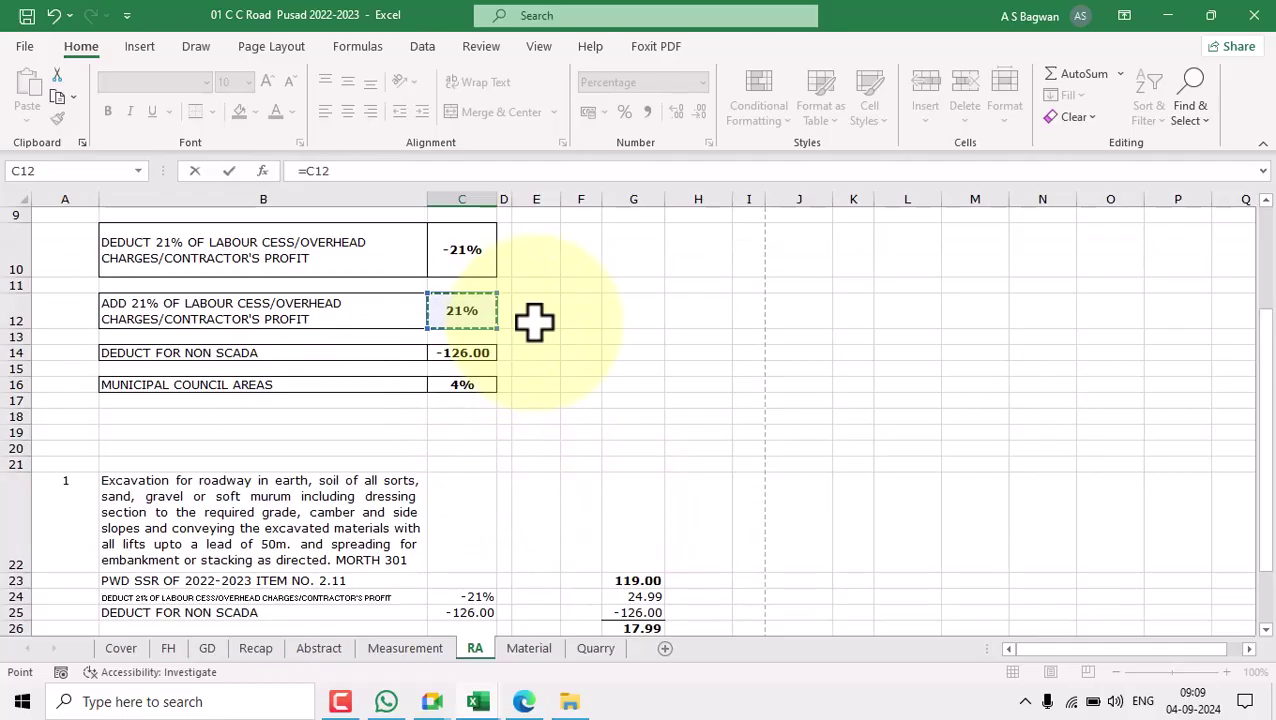
key(F4)
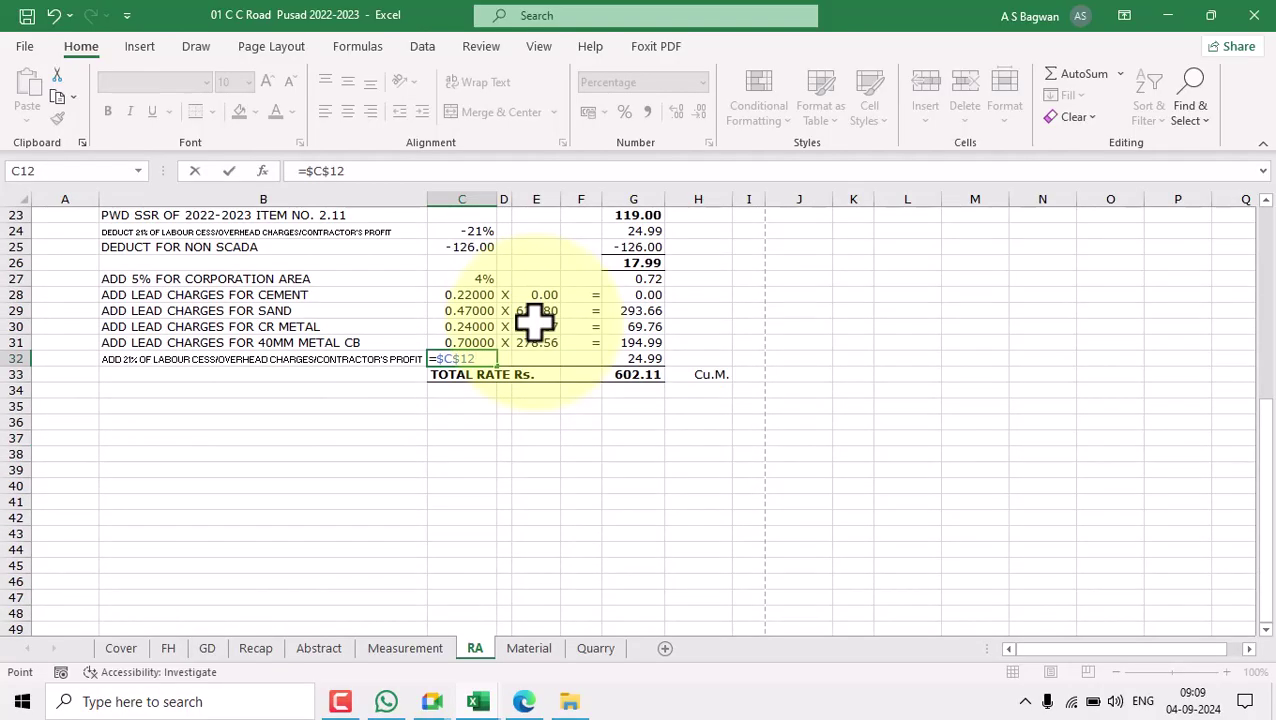
key(Return)
Clear the old calculated amounts in G24:G25 and G27:G32 of the excavation rate analysis.
scroll(498, 327, up, 2)
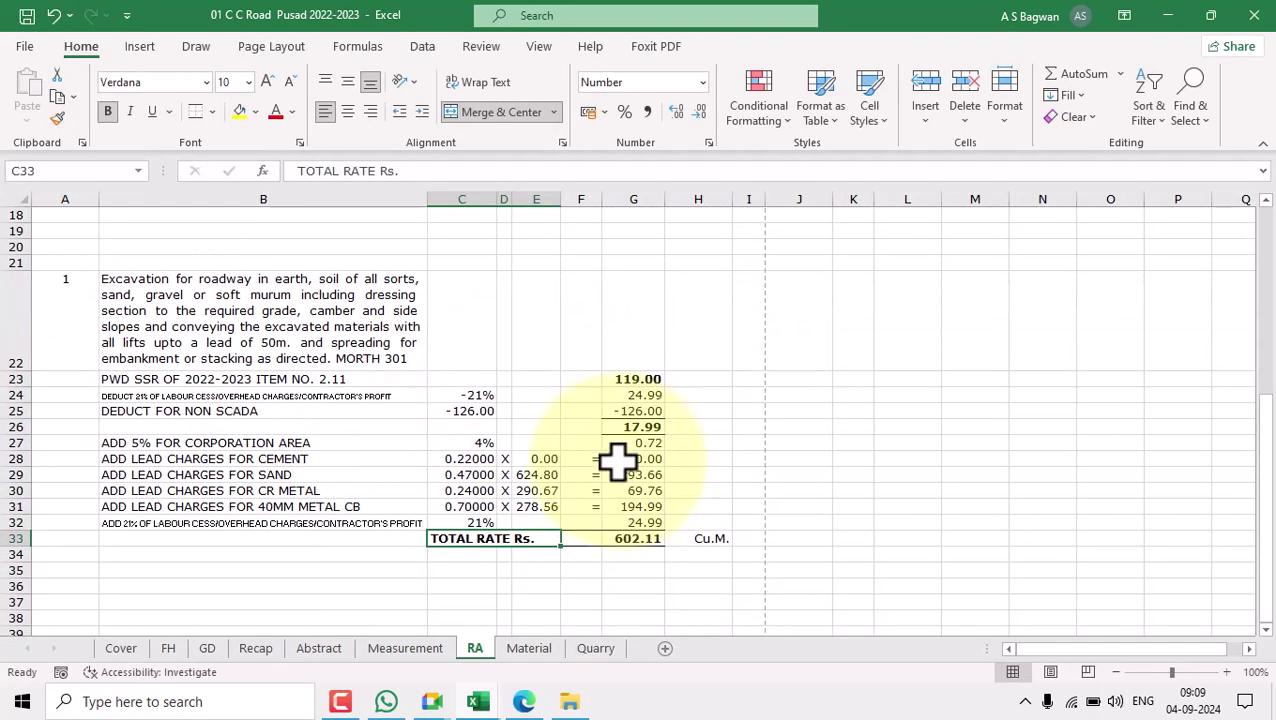
click(472, 397)
click(638, 379)
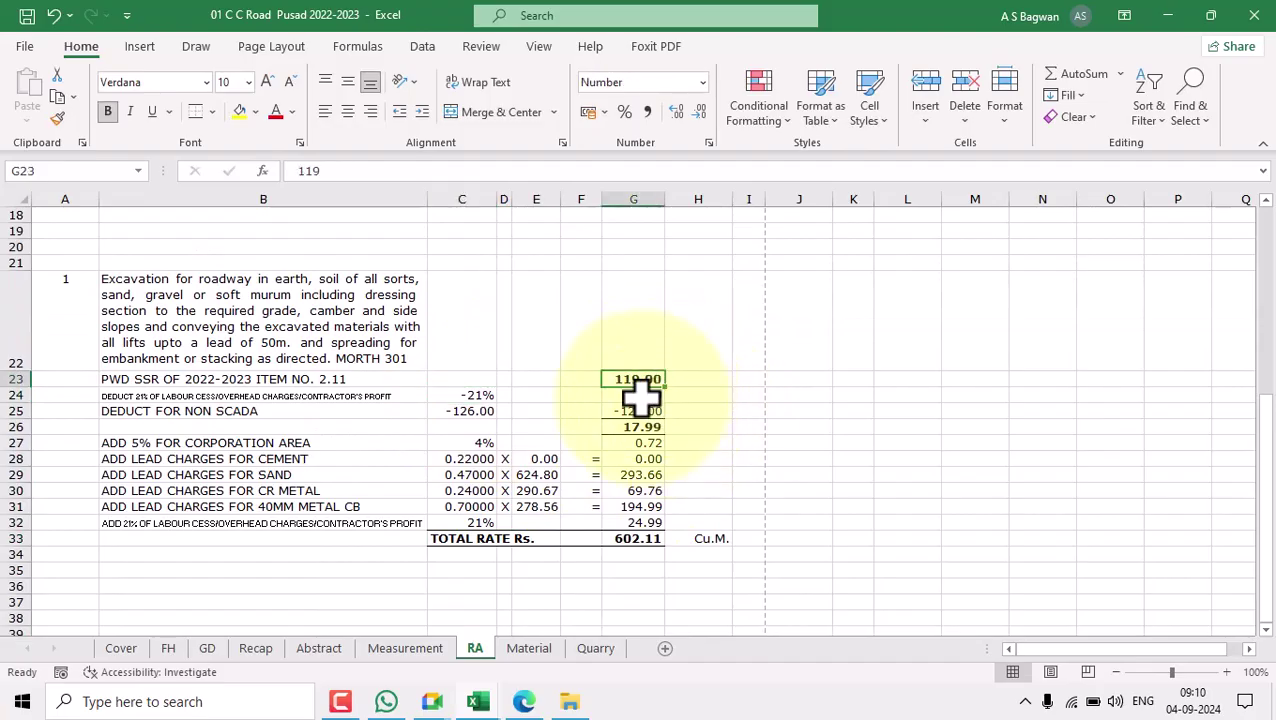
click(641, 395)
drag(643, 400, 652, 521)
key(Delete)
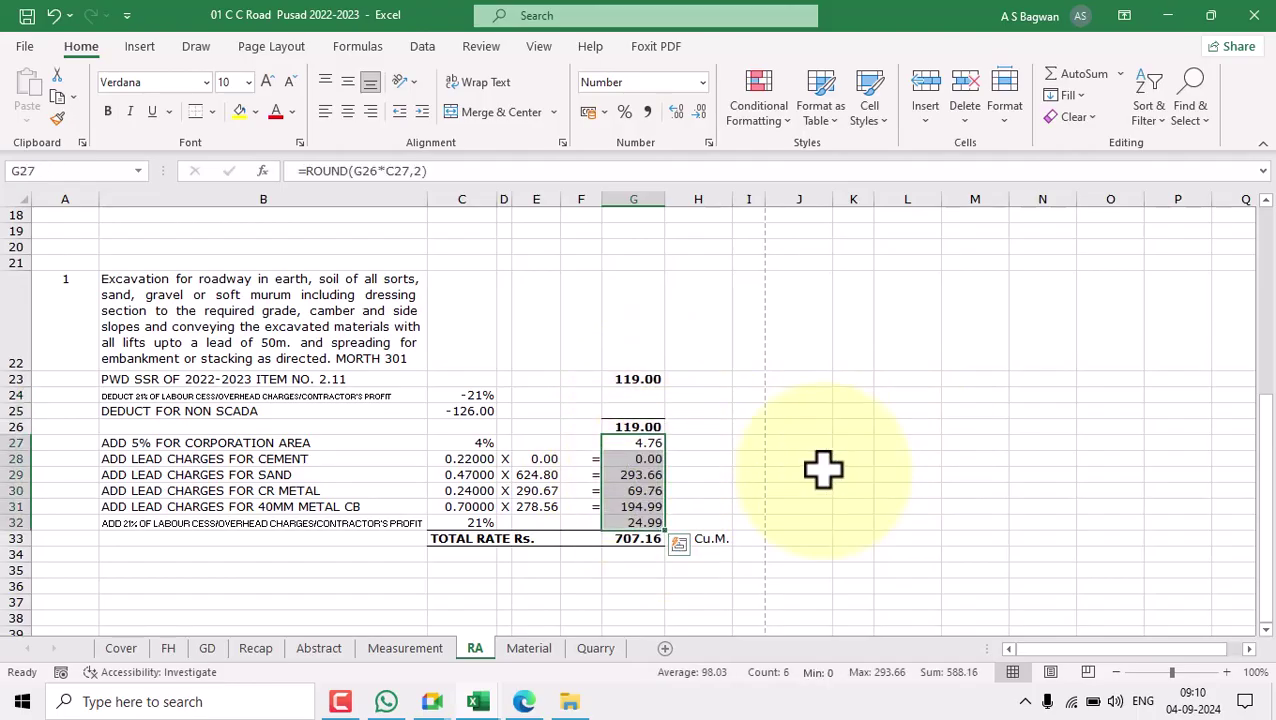
key(Delete)
click(818, 472)
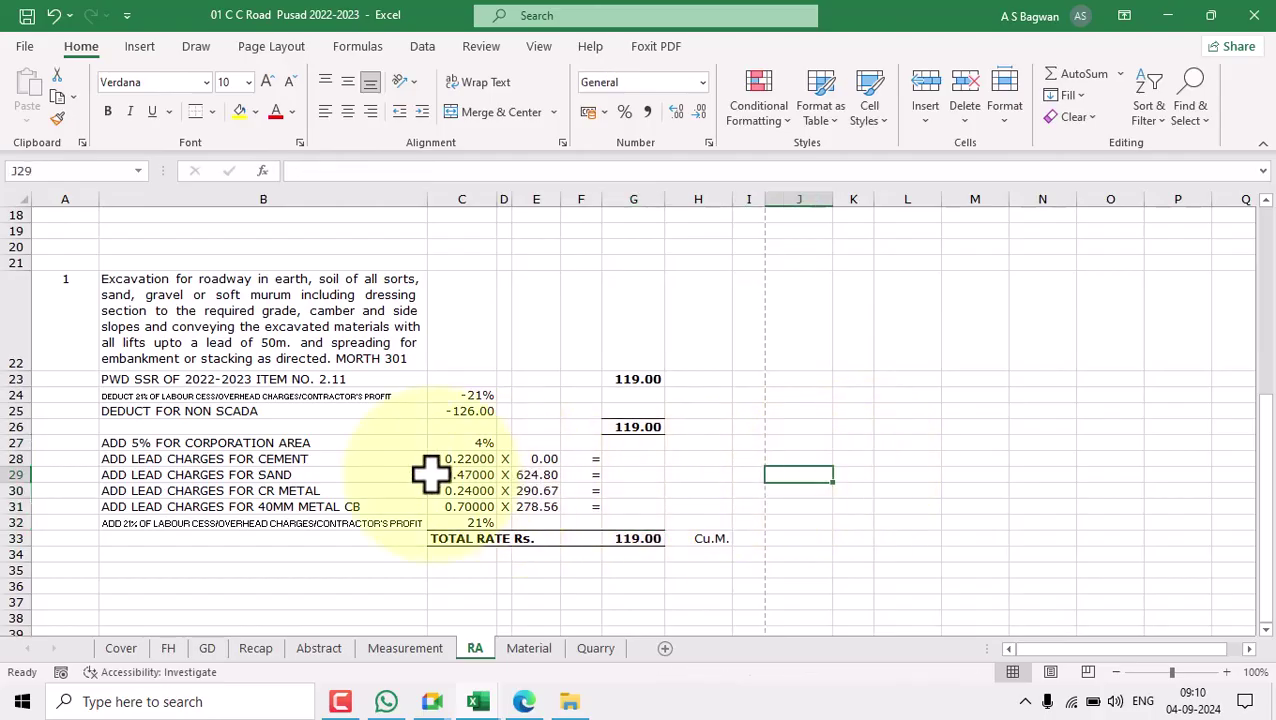
Clear the lead charge rows for cement, sand, CR metal and 40MM metal in B28:G31 of the excavation rate analysis.
click(290, 519)
click(334, 457)
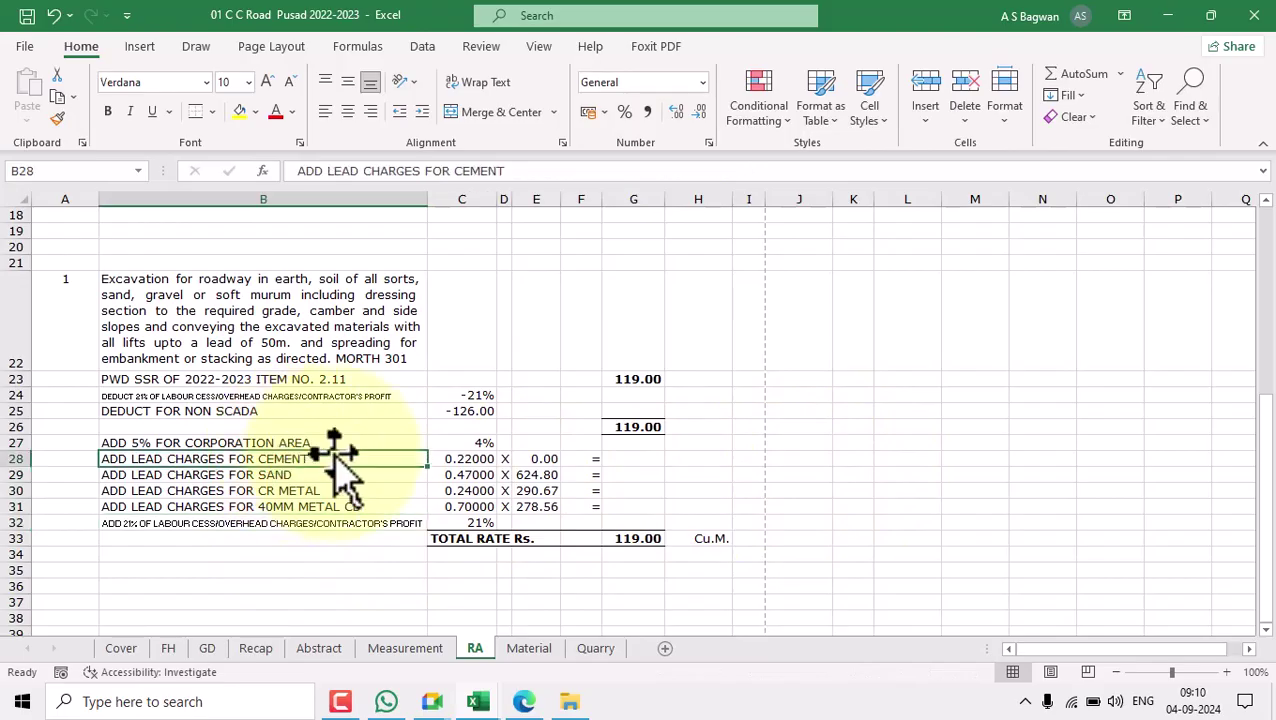
drag(334, 458, 645, 500)
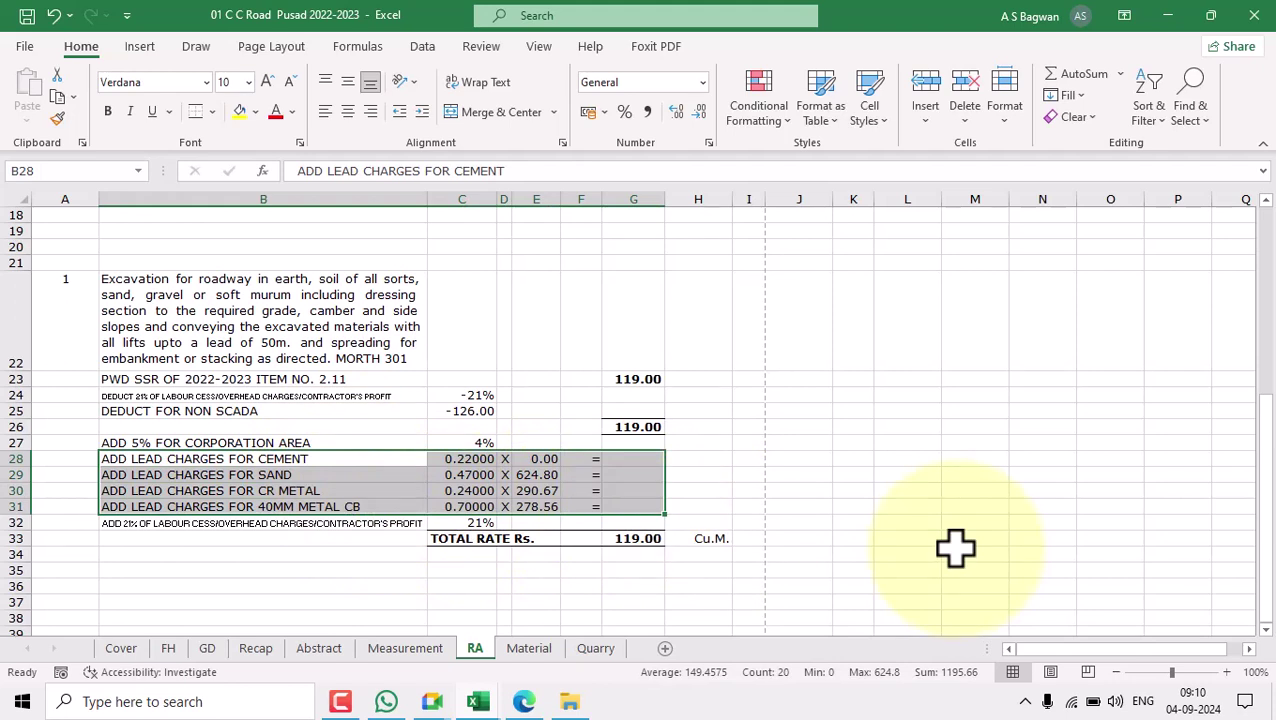
key(Delete)
click(806, 498)
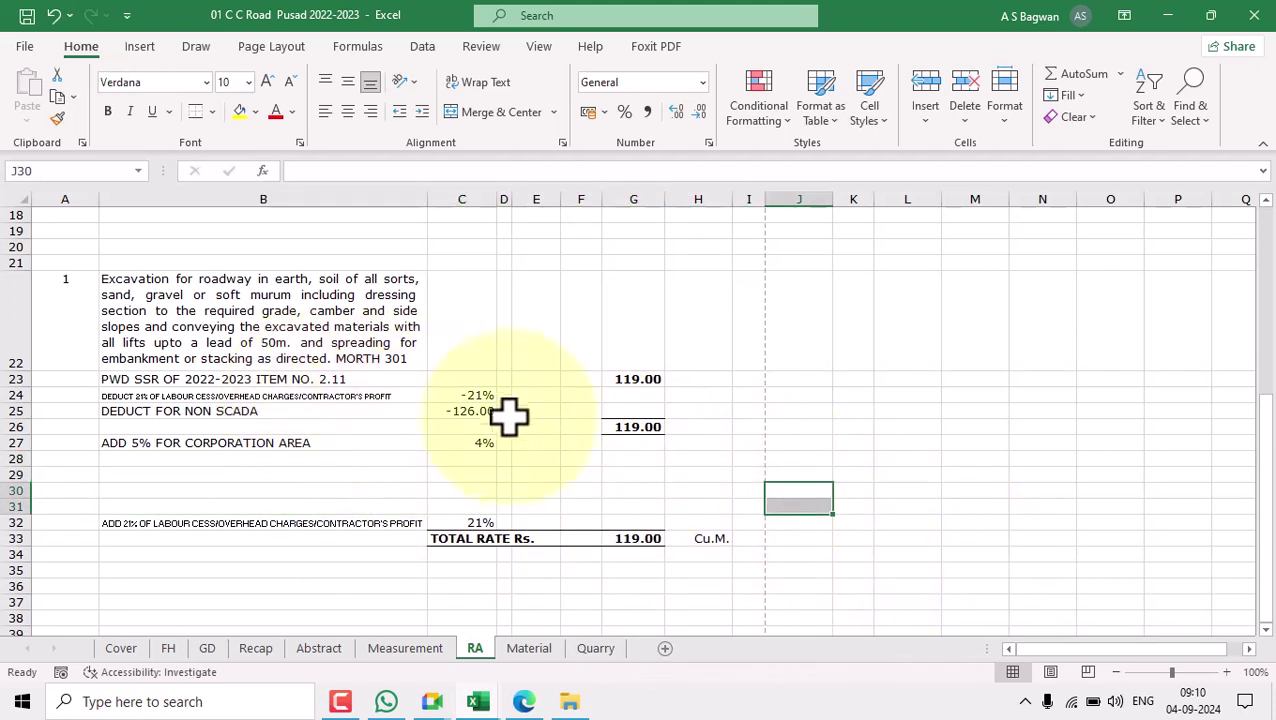
Link the labour cess deduction label in B24 to the reference label with the formula =$B$10.
click(472, 395)
click(380, 397)
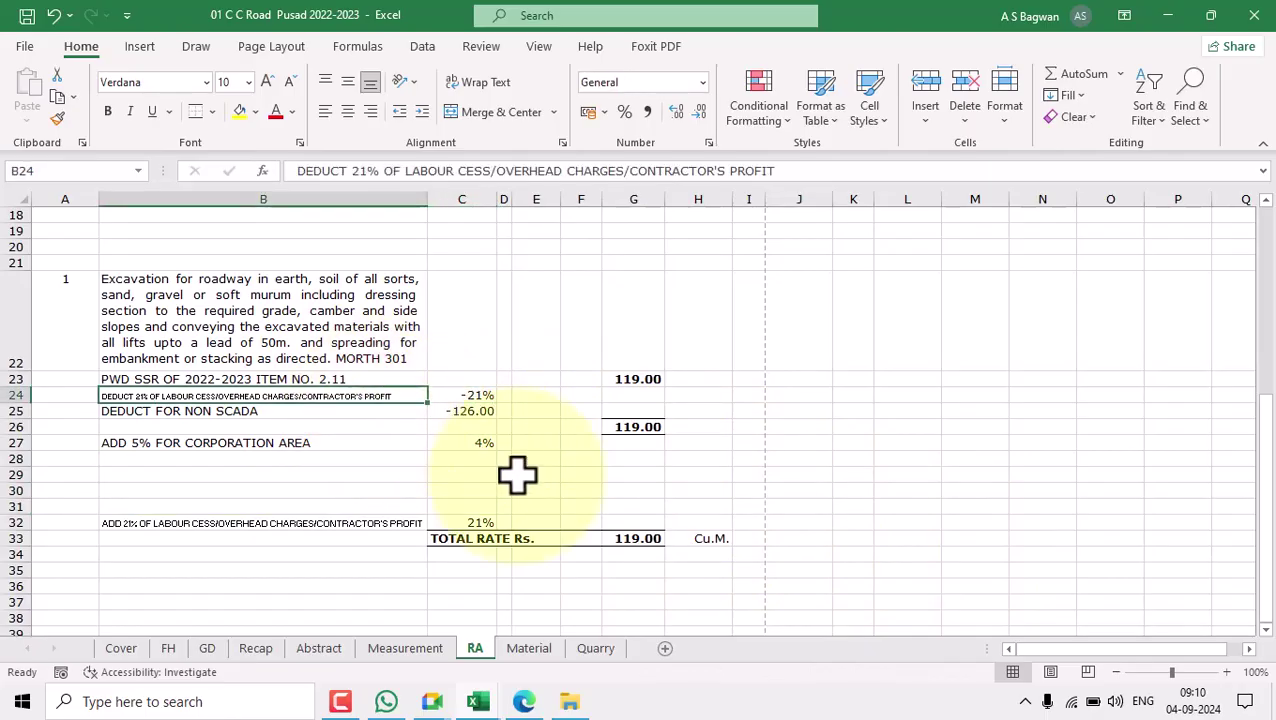
text(=)
scroll(470, 450, up, 5)
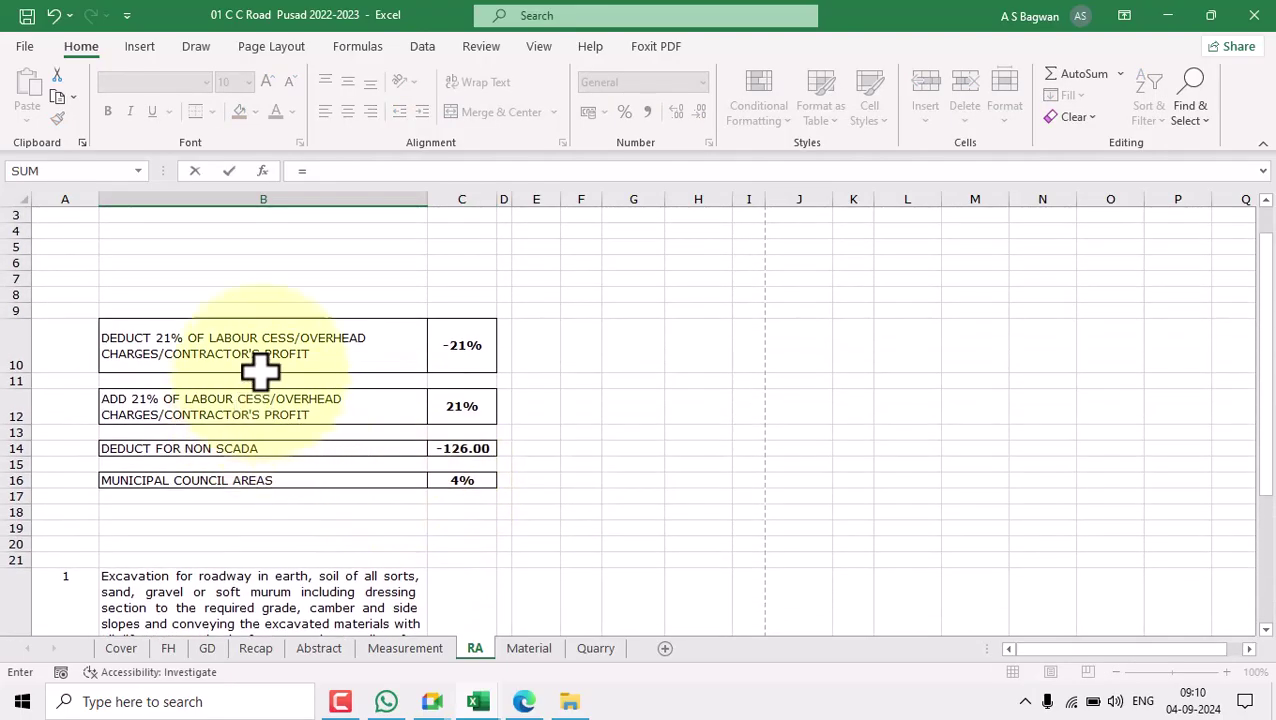
click(240, 348)
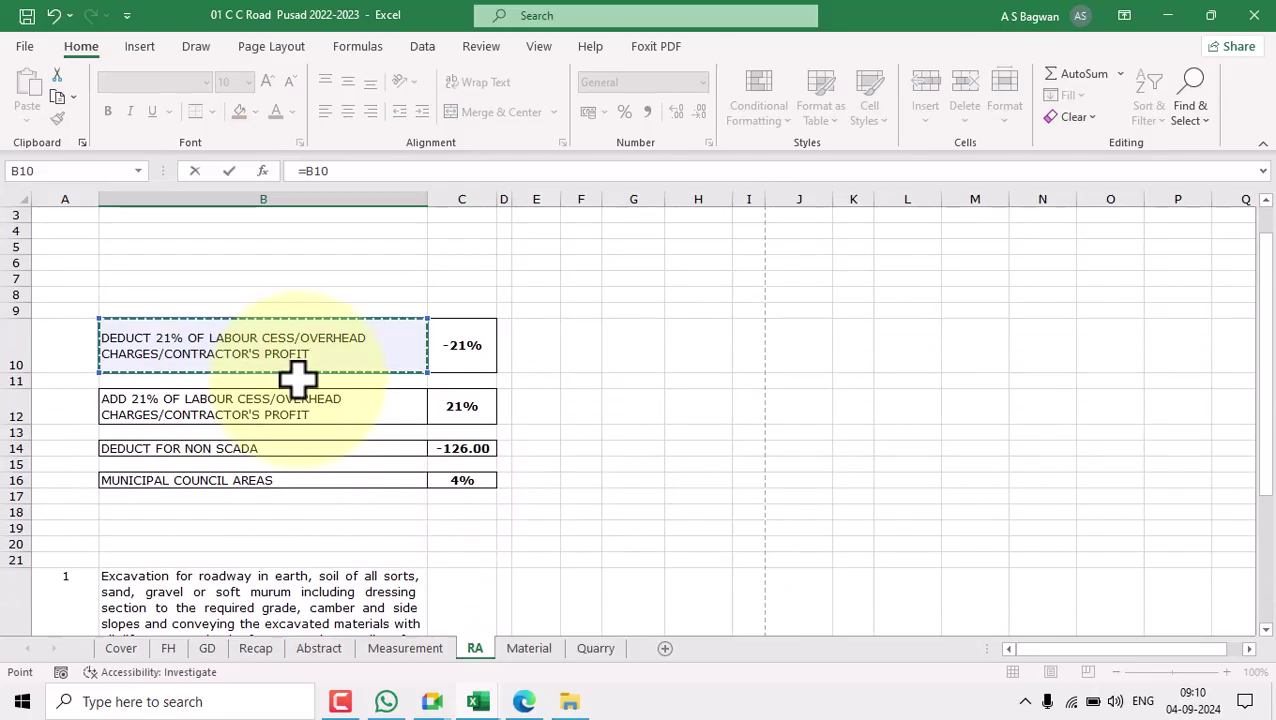
scroll(298, 378, down, 5)
key(Return)
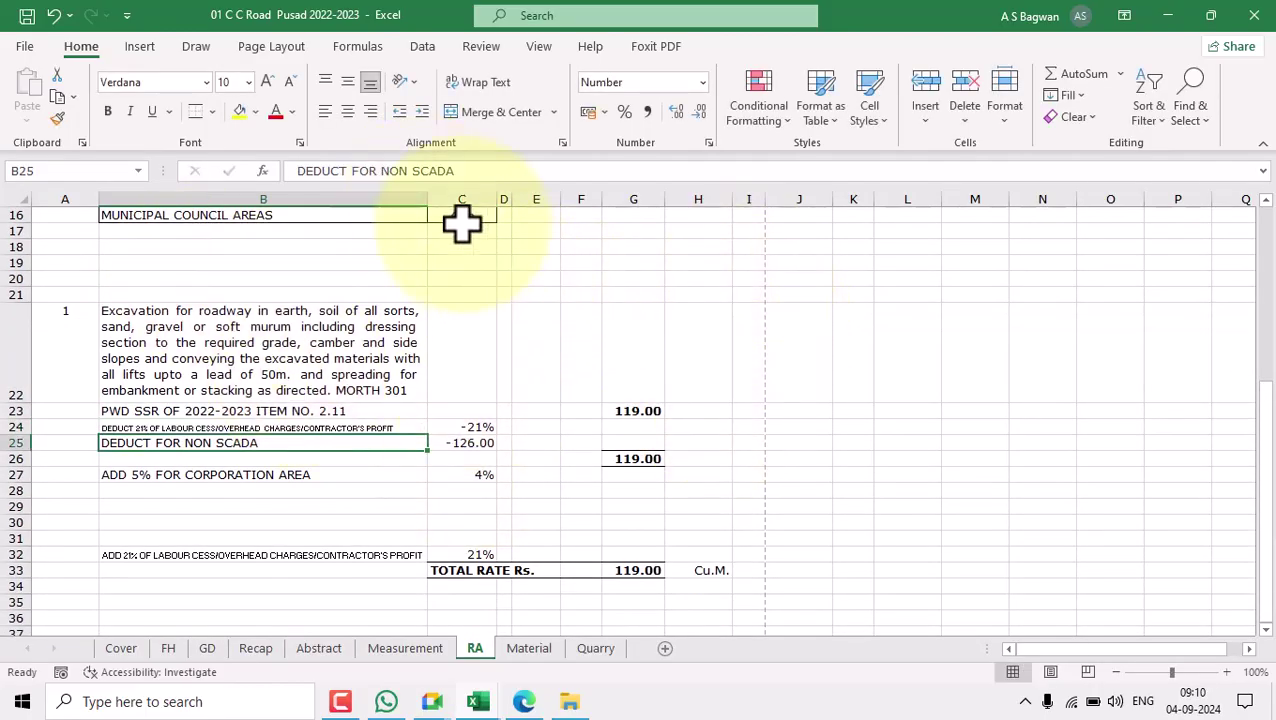
Widen column B slightly and wrap the text of the deduction label in B24.
drag(427, 199, 448, 201)
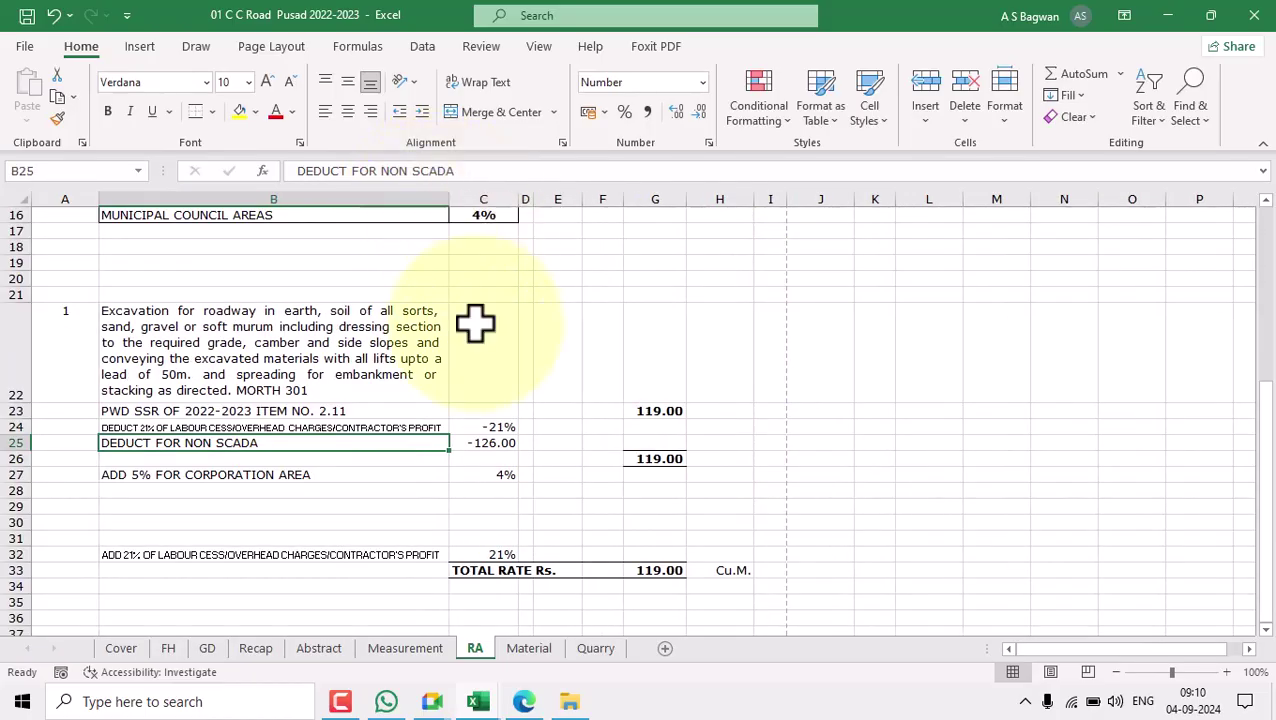
click(316, 427)
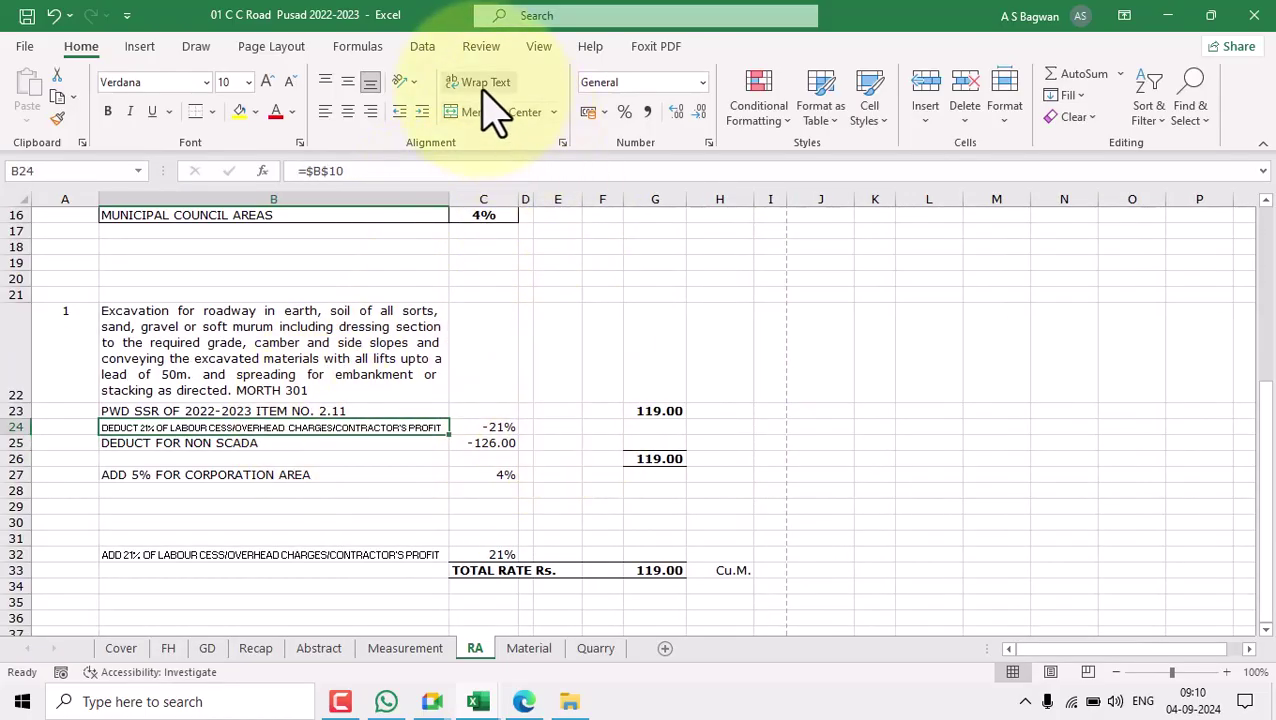
click(484, 84)
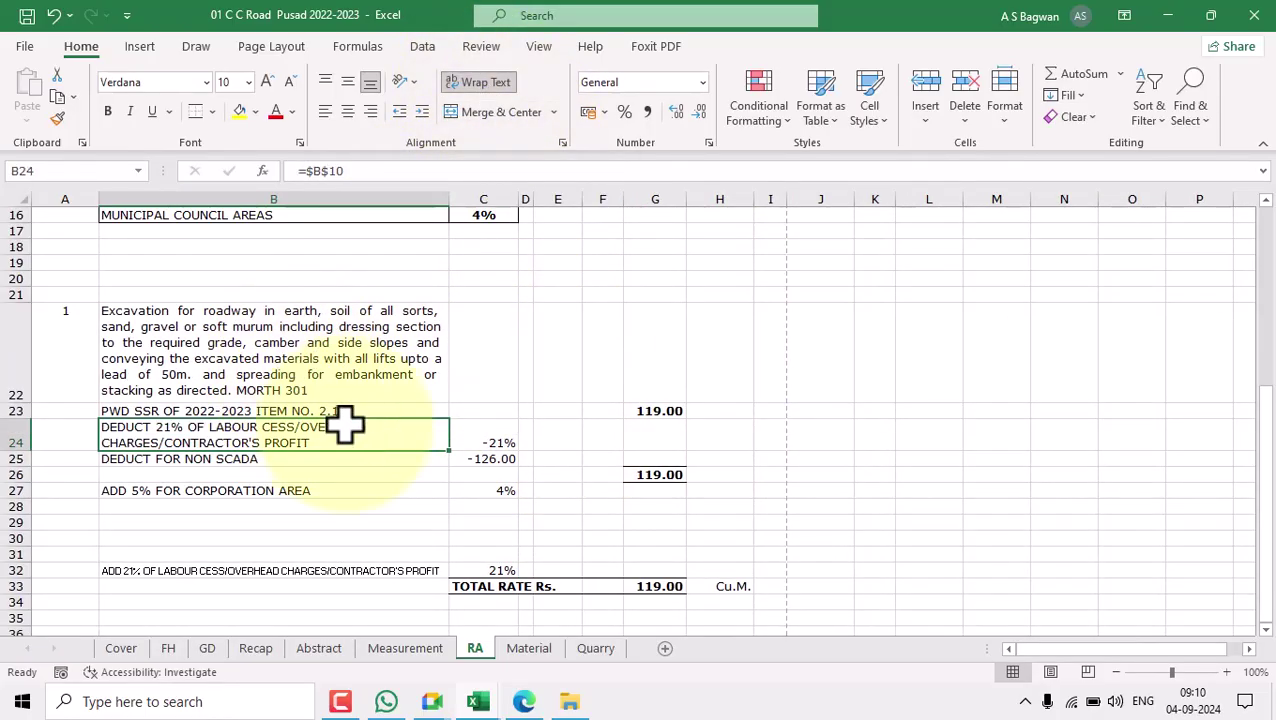
click(658, 438)
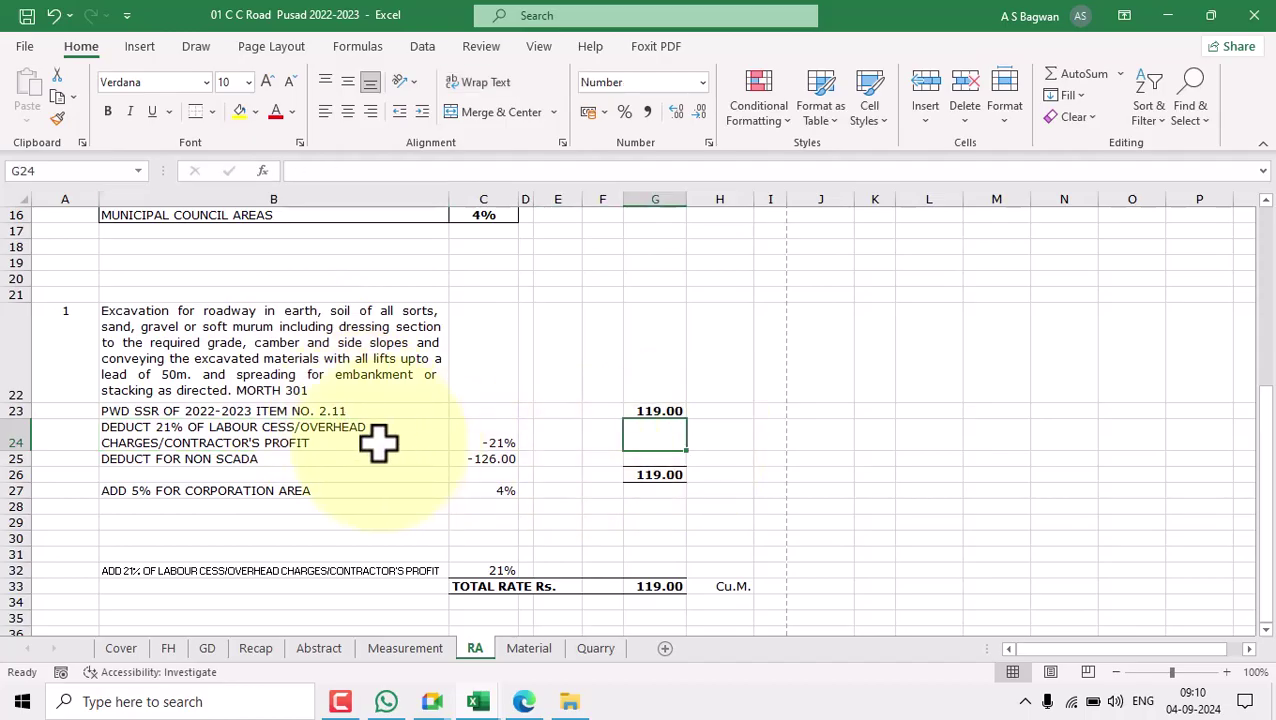
Link the description in B25 to the DEDUCT FOR NON SCADA label in B14.
click(379, 440)
key(Down)
text(=)
scroll(366, 494, up, 3)
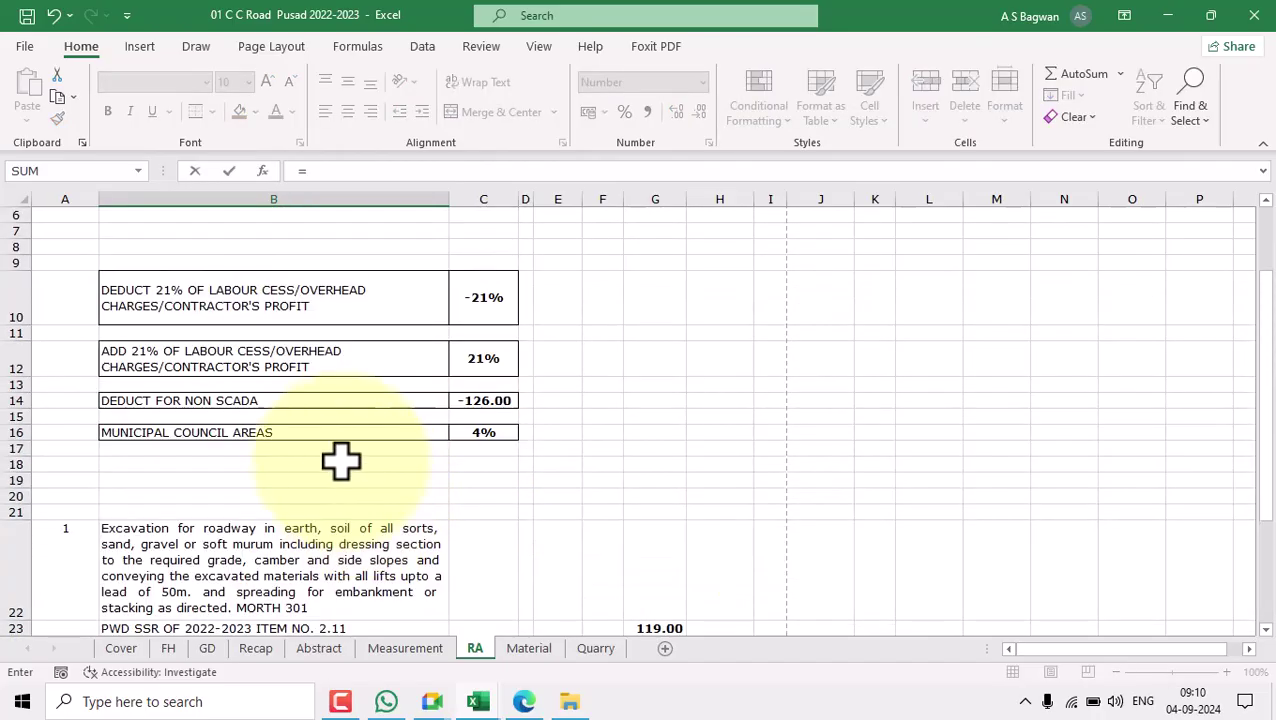
click(183, 400)
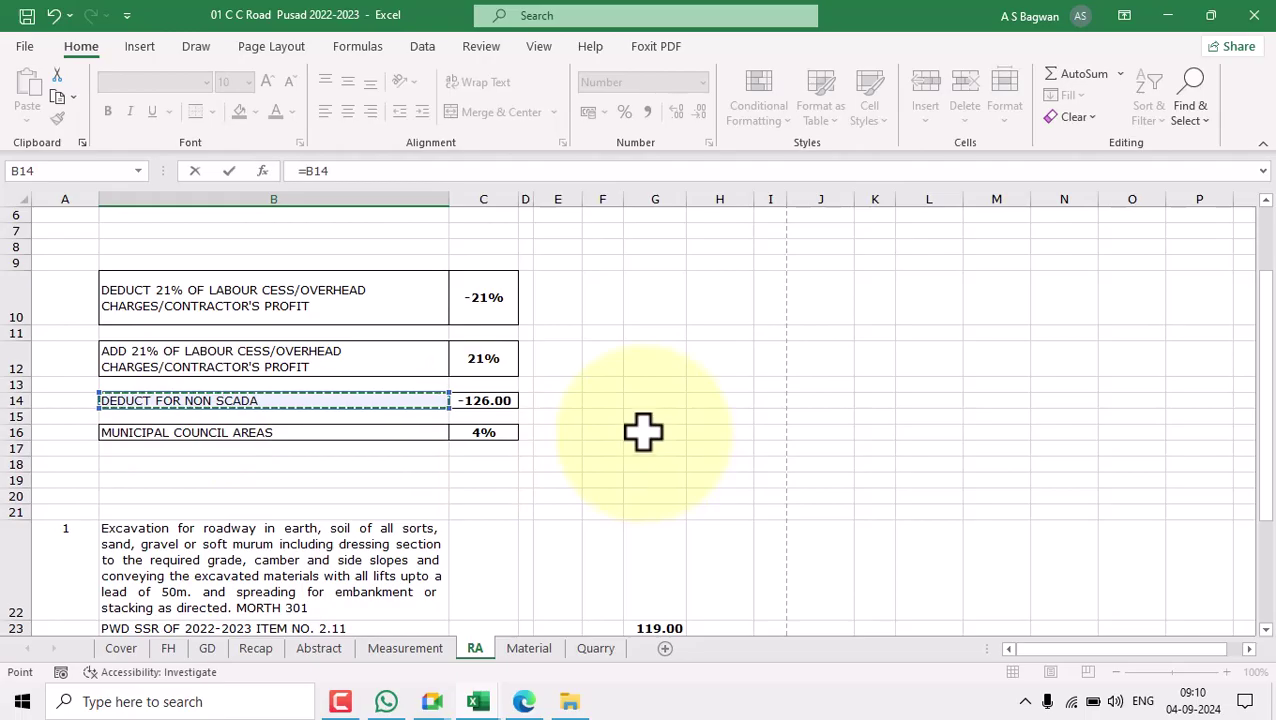
scroll(643, 432, down, 4)
key(Return)
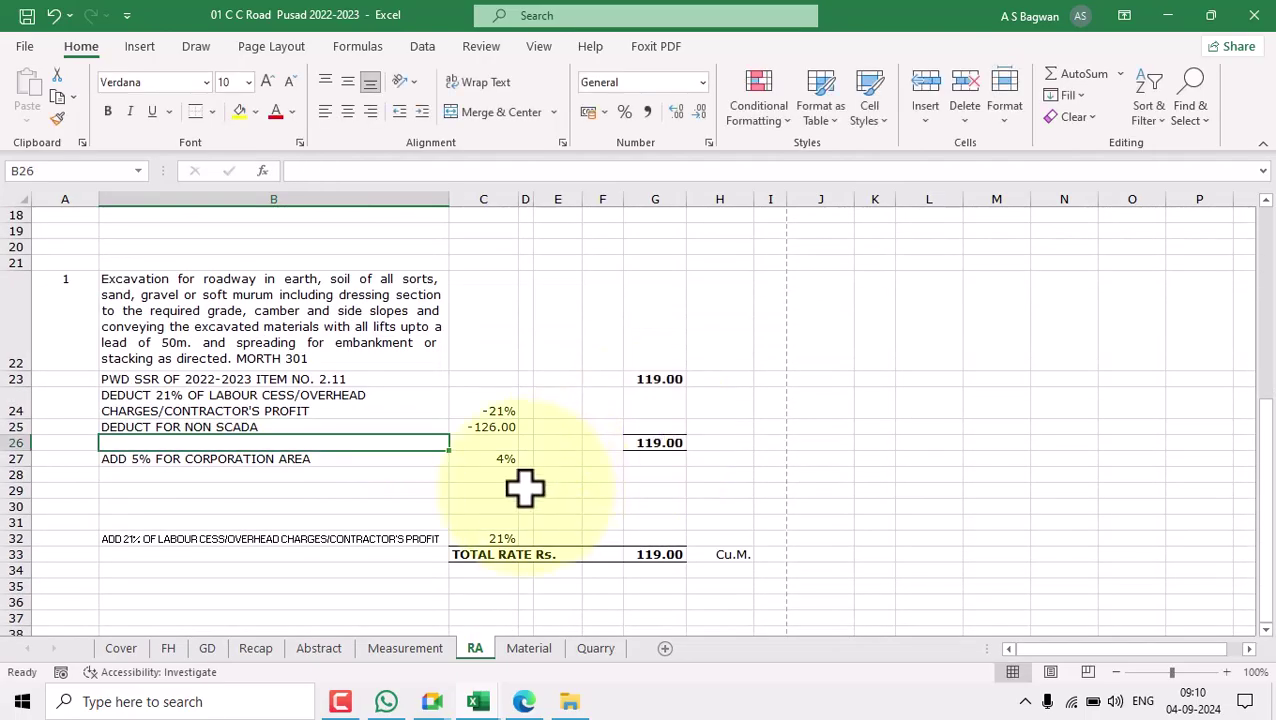
Replace the corporation area label in B27 with a link to the municipal council areas label, =$B$16.
click(405, 458)
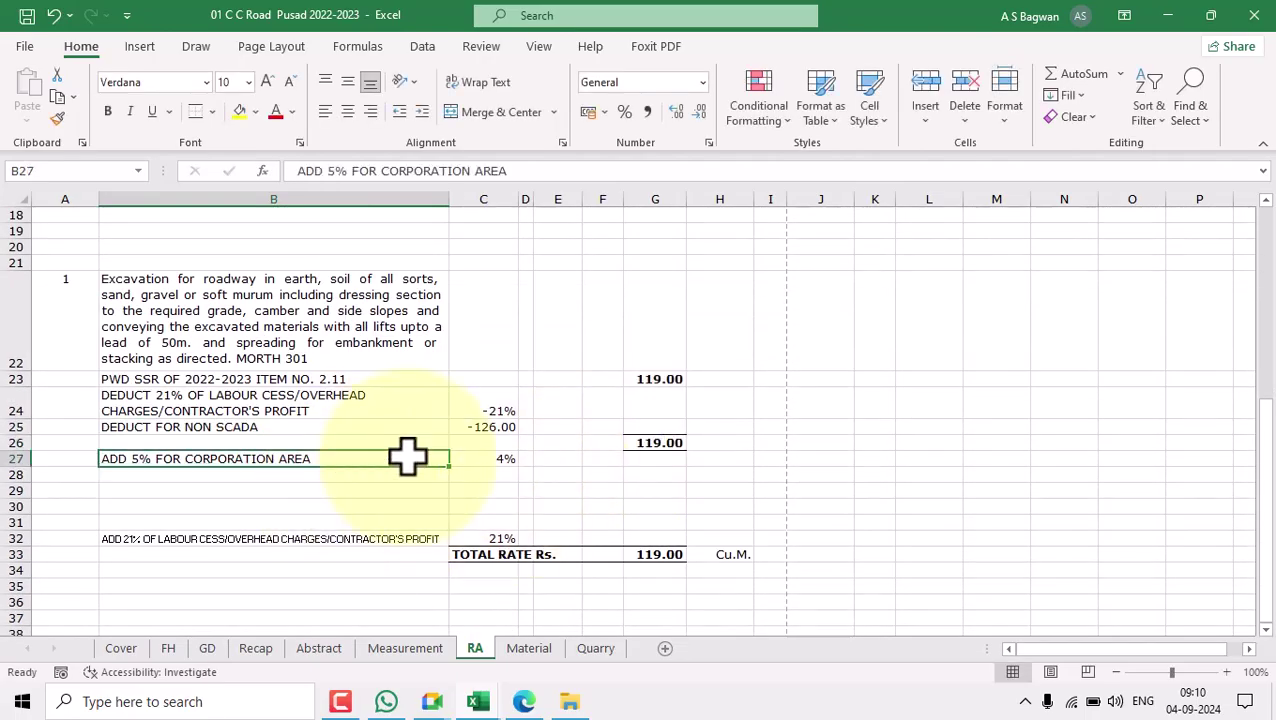
text(=)
scroll(330, 420, up, 3)
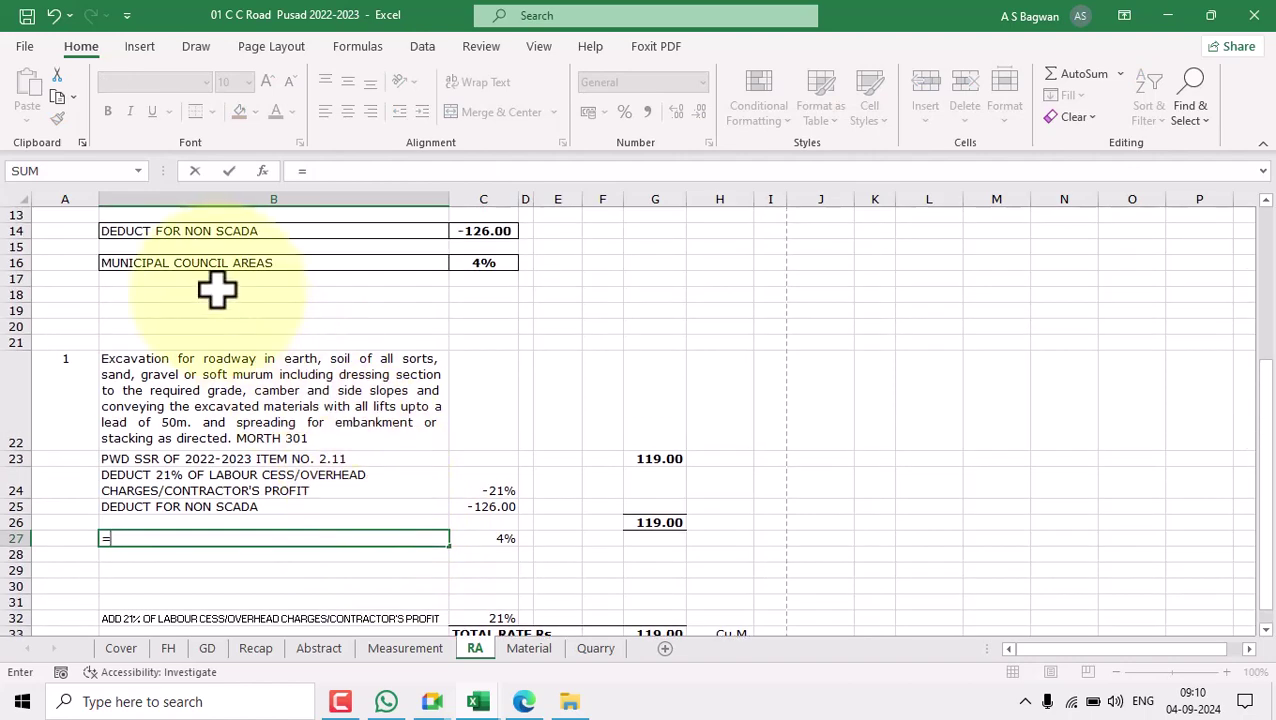
scroll(280, 350, up, 3)
scroll(460, 576, down, 5)
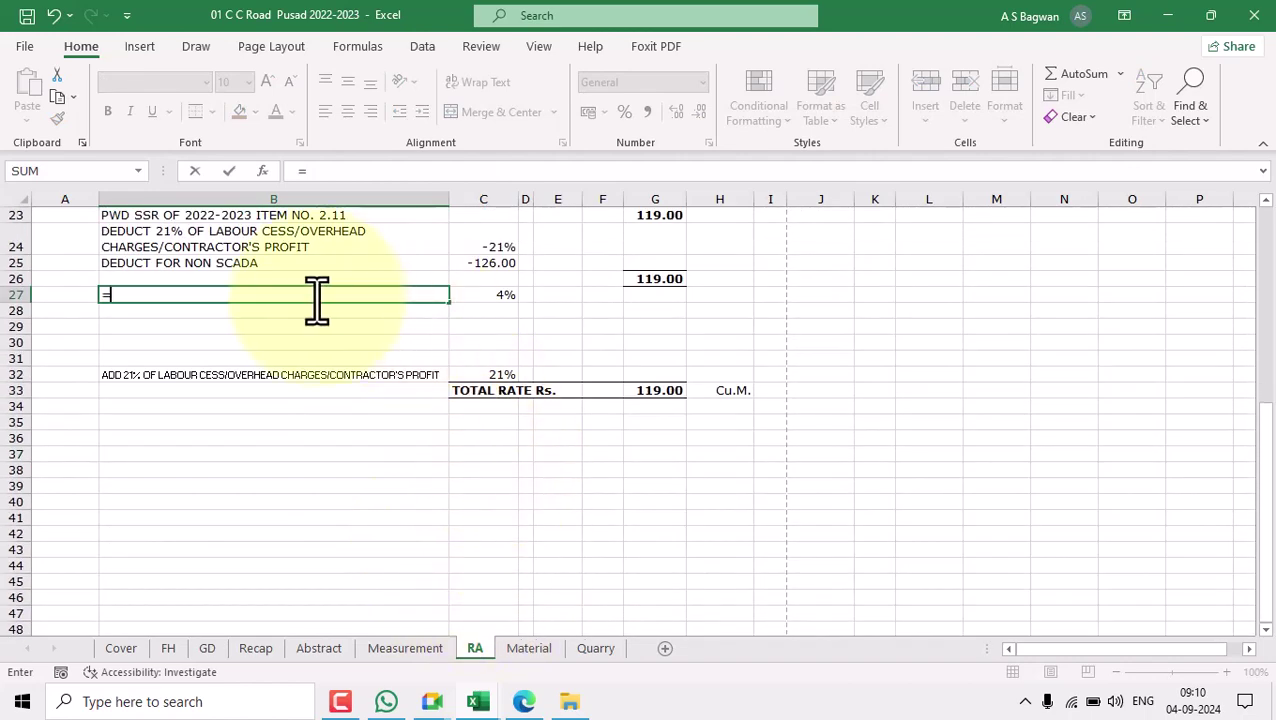
scroll(347, 400, up, 5)
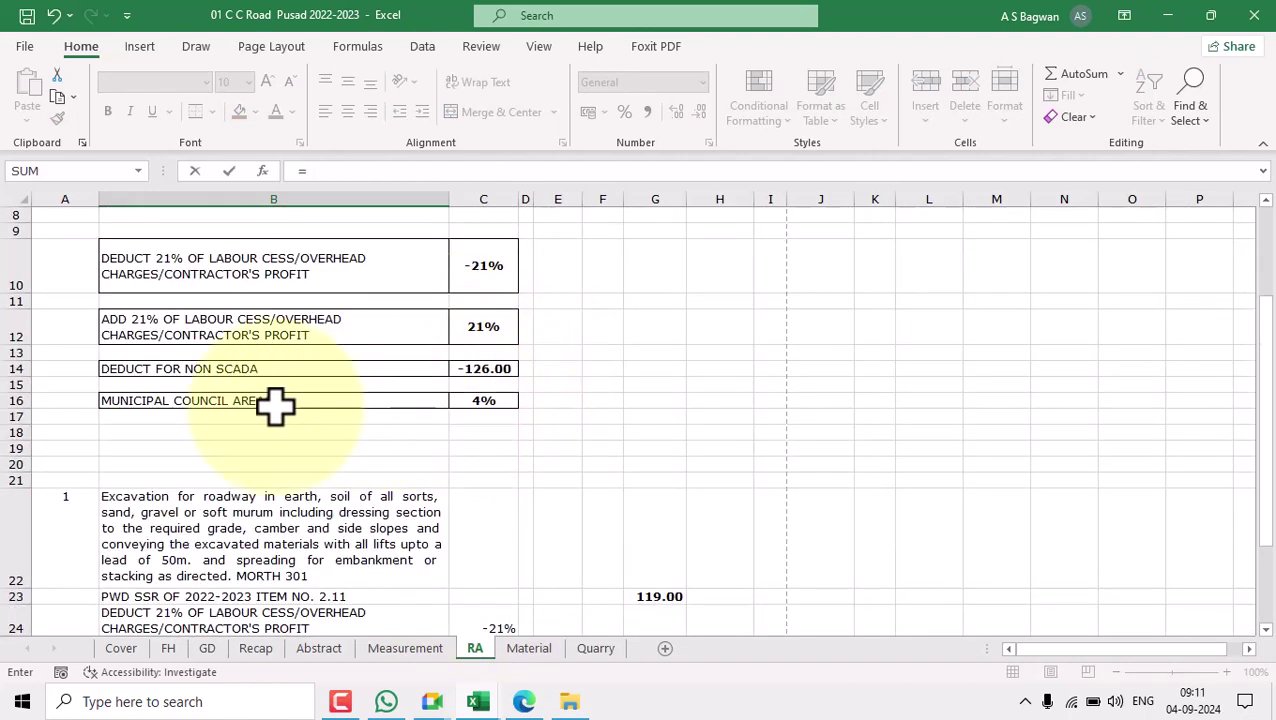
click(330, 401)
scroll(456, 418, down, 4)
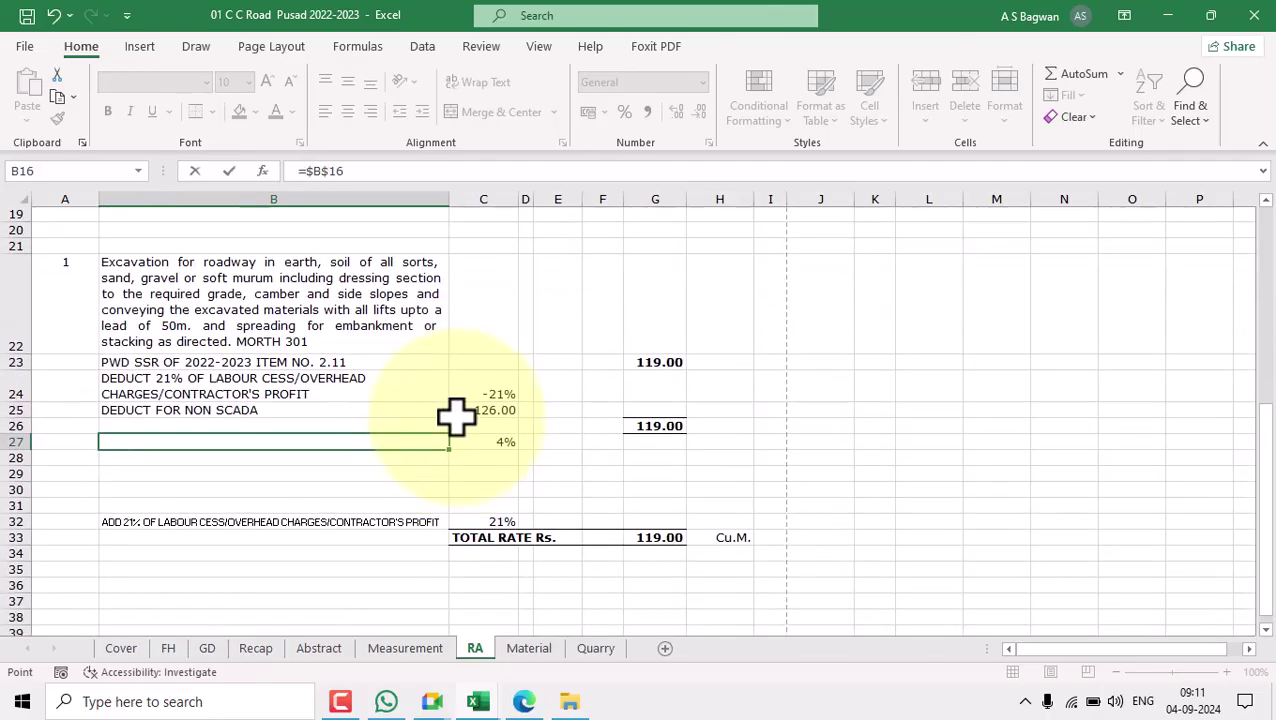
key(Return)
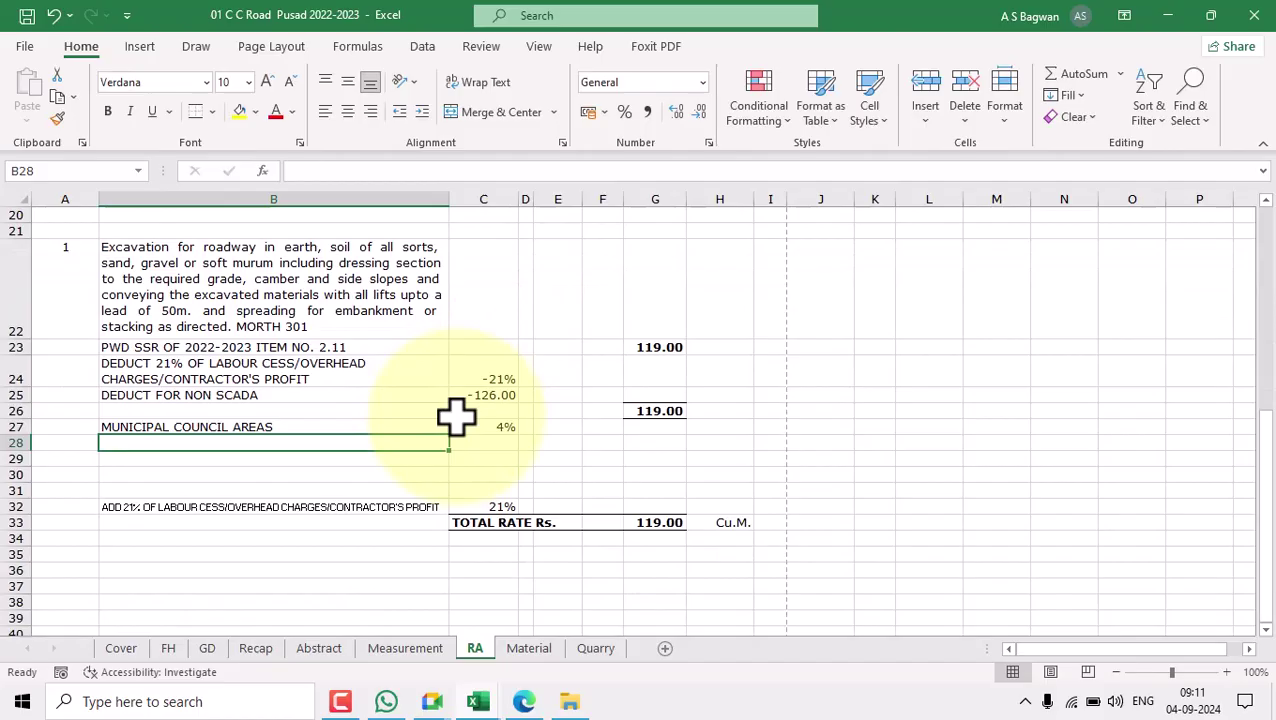
Link the labour cess addition label in B32 to the reference label with the formula =$B$12.
click(388, 506)
text(=)
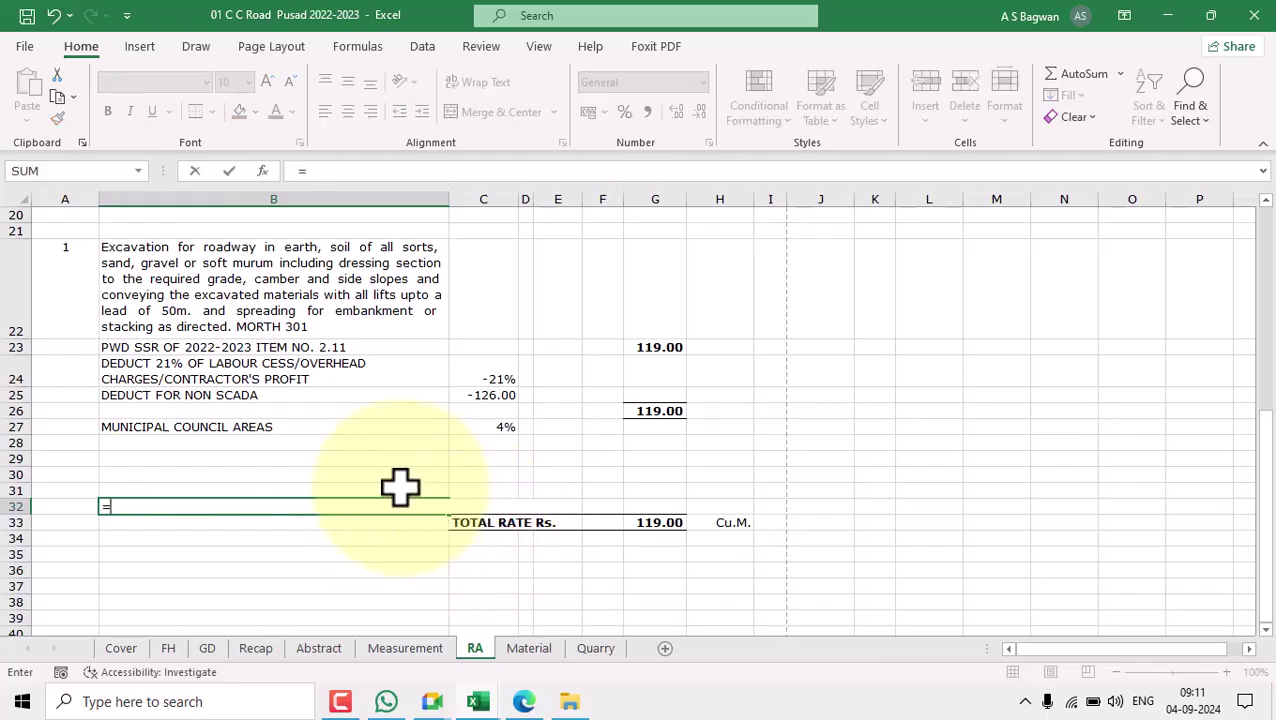
scroll(399, 484, up, 4)
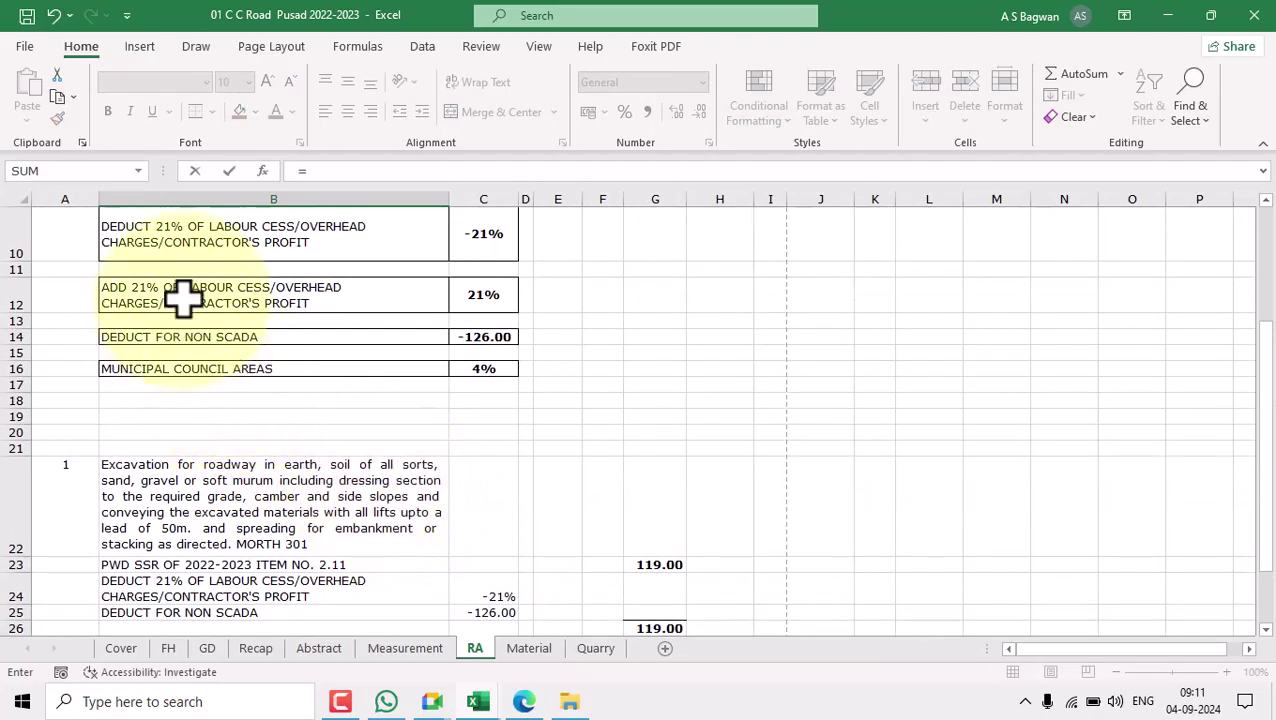
click(284, 302)
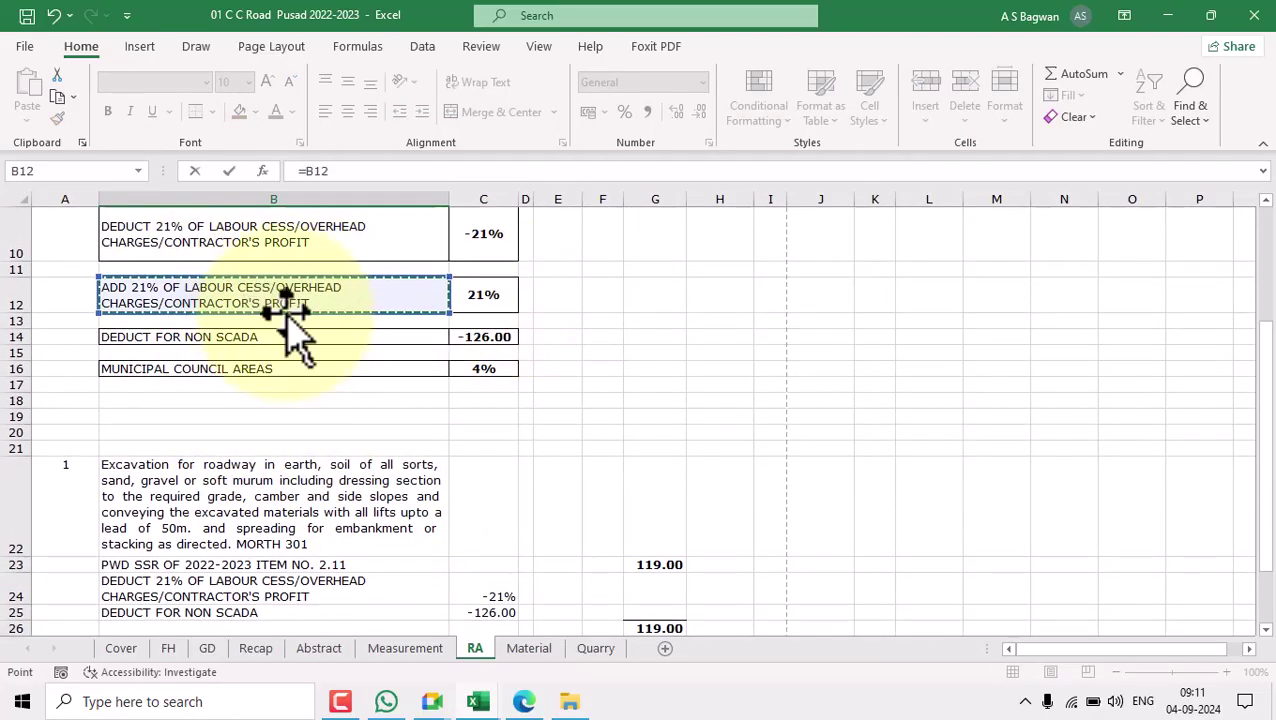
scroll(295, 310, down, 5)
key(F4)
key(Return)
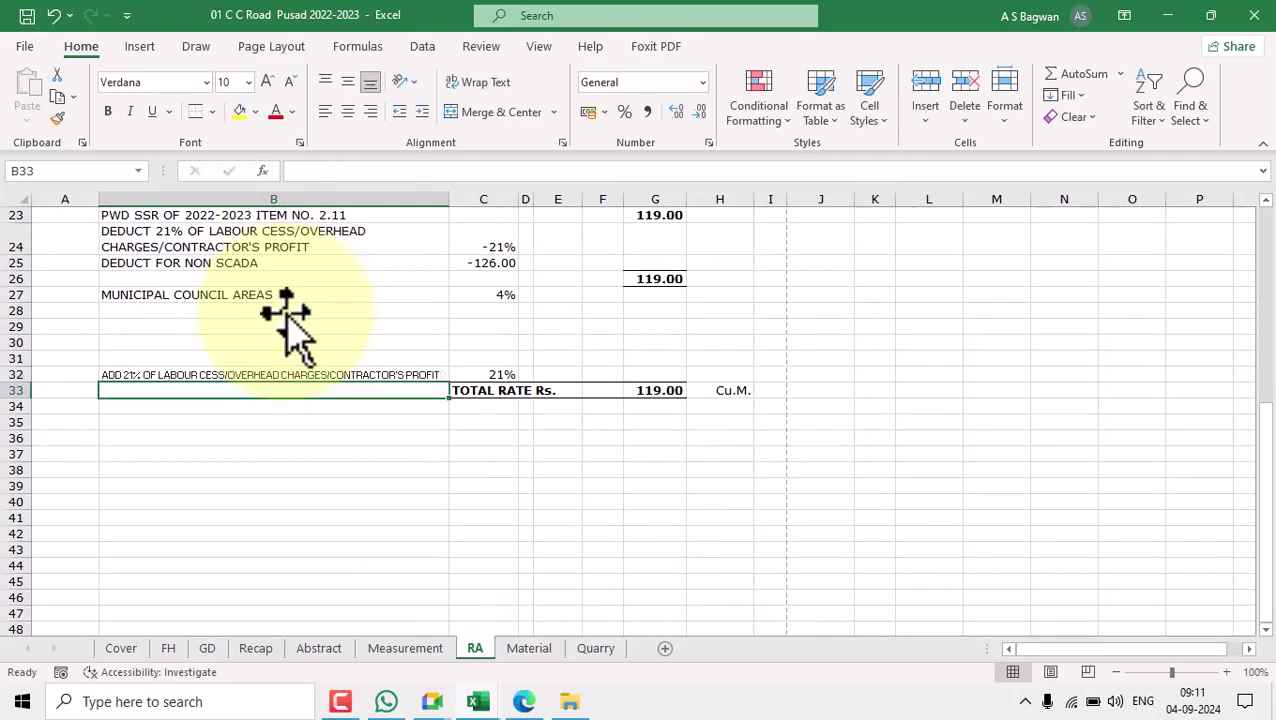
Check the linked deductions in C24 and C25, and enter 0 in E25 of the DEDUCT FOR NON SCADA row.
scroll(640, 350, up, 2)
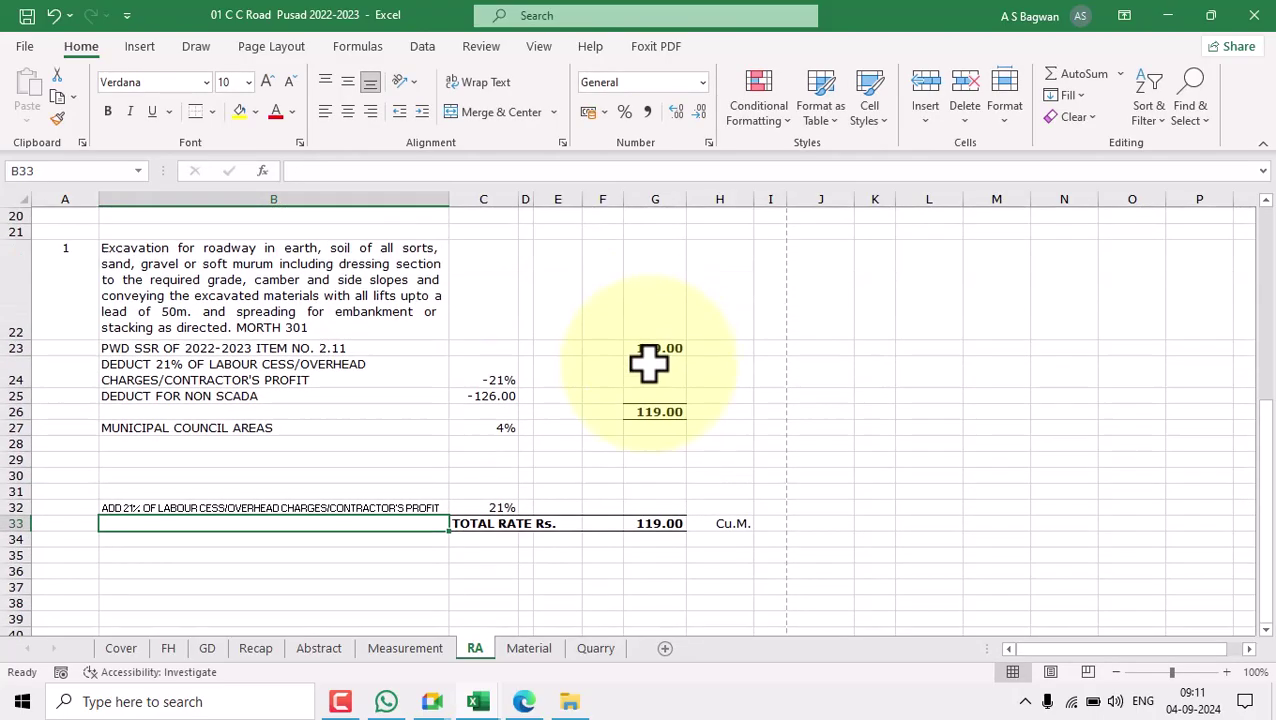
click(322, 401)
click(490, 413)
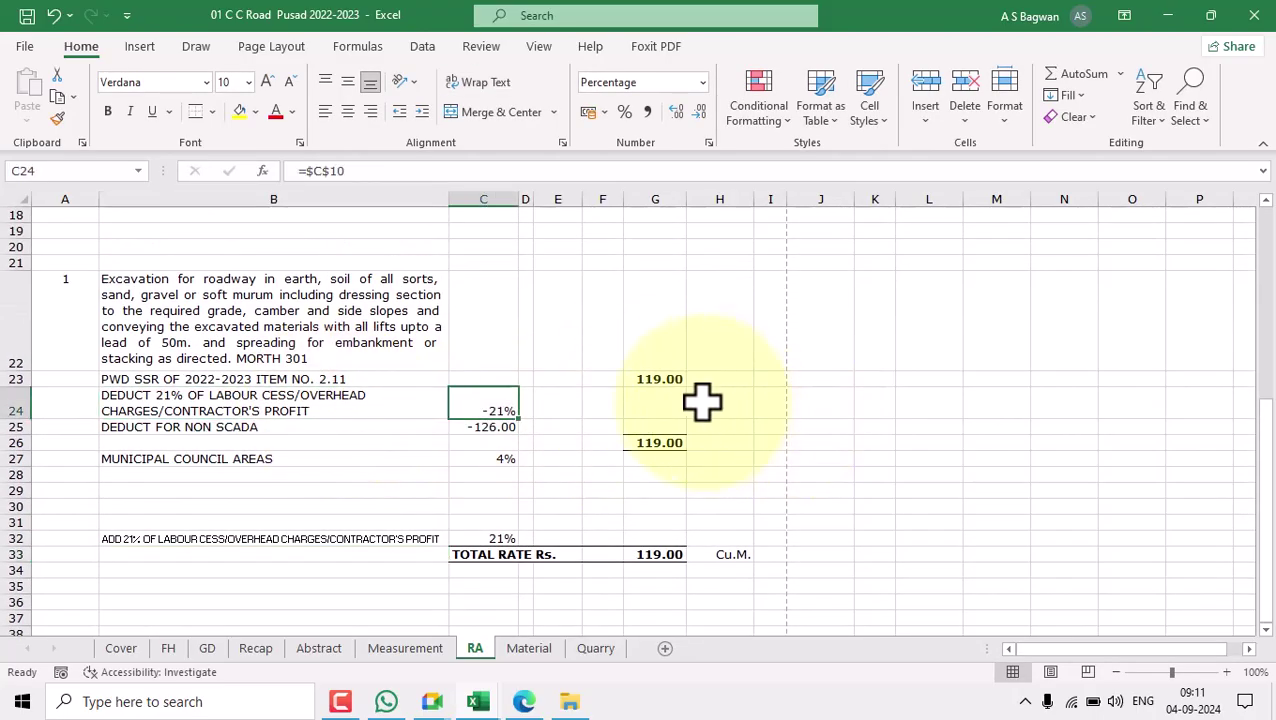
click(652, 403)
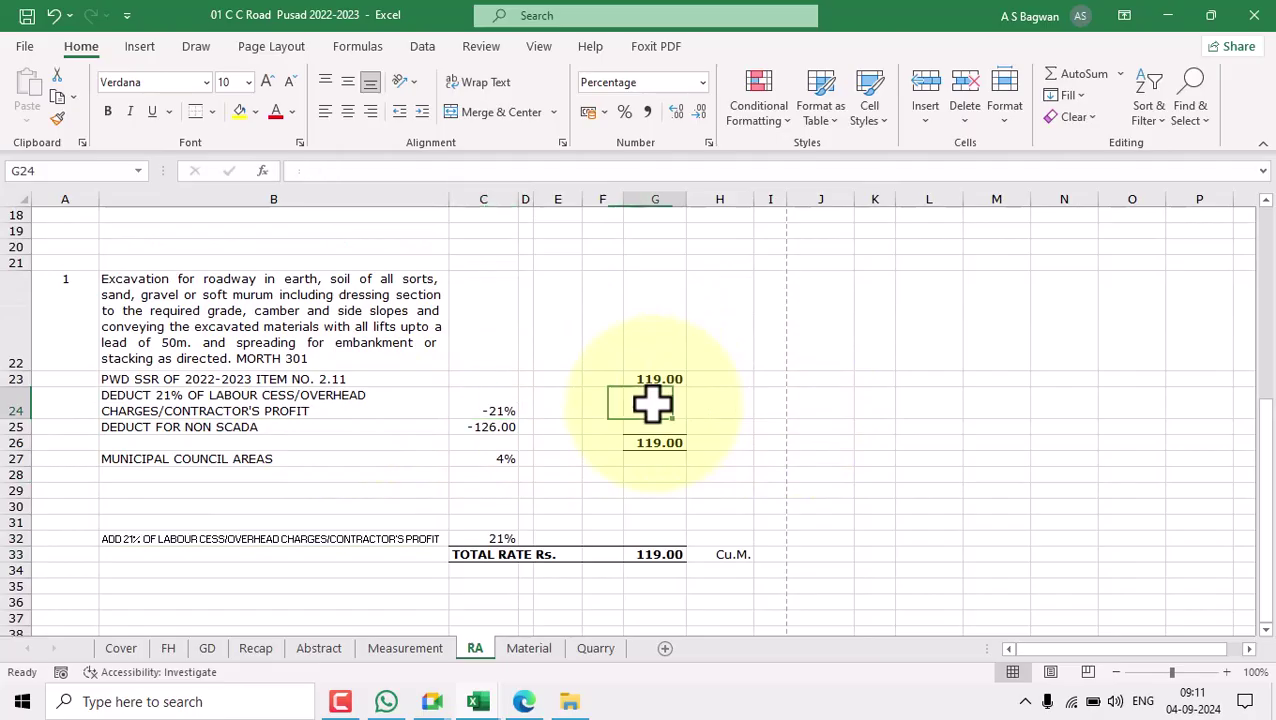
click(358, 427)
click(490, 427)
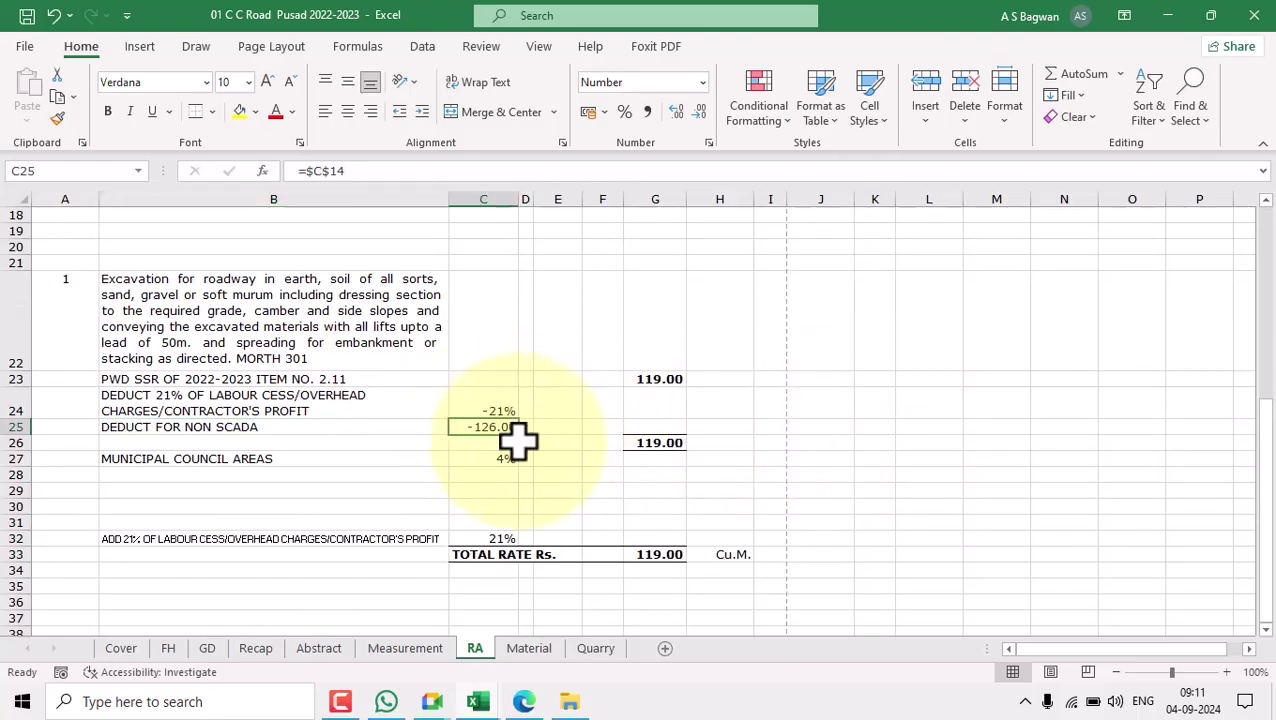
click(497, 472)
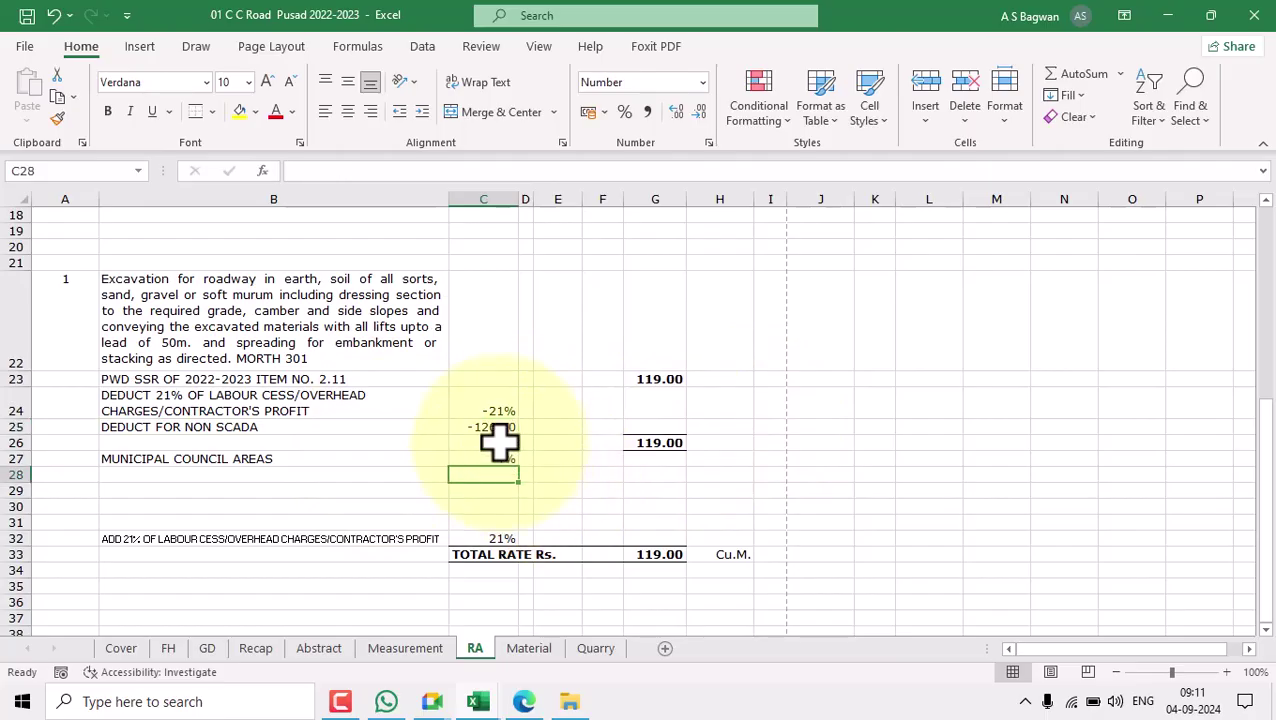
click(560, 427)
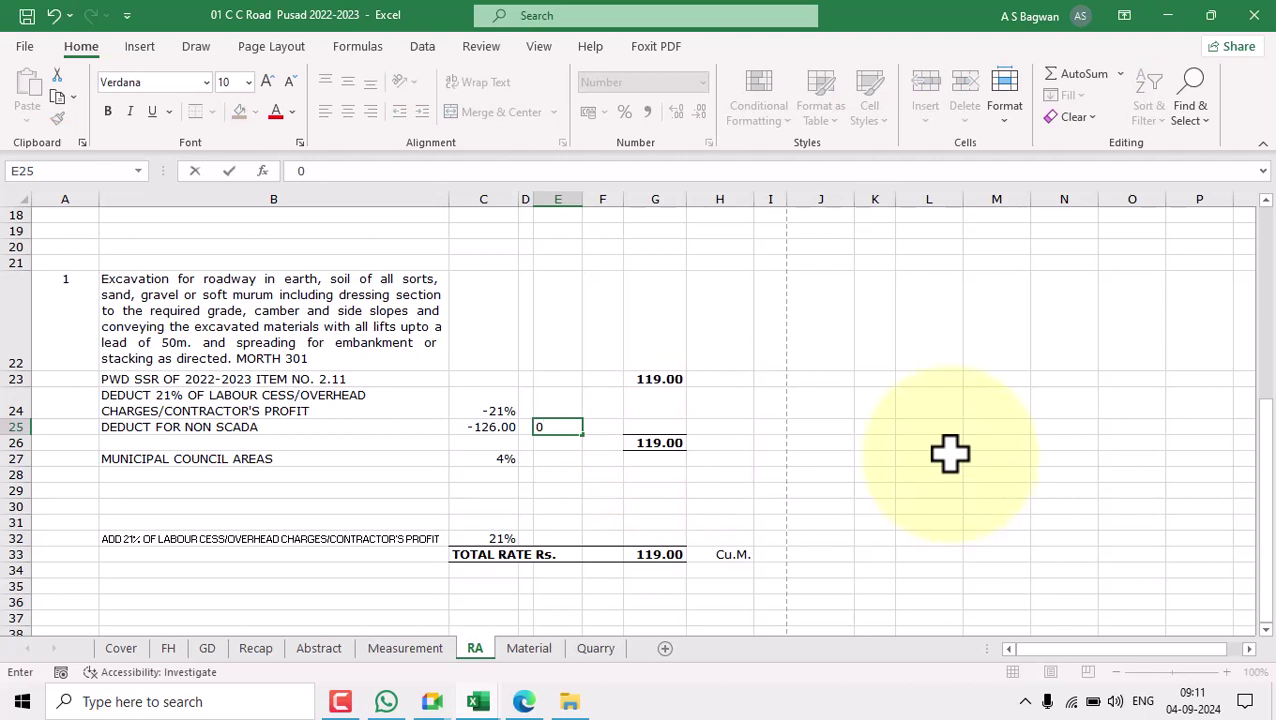
key(Tab)
Review the labels in B24:B31 and the entries in E25, C27, B32 and the total rate row.
drag(374, 398, 367, 532)
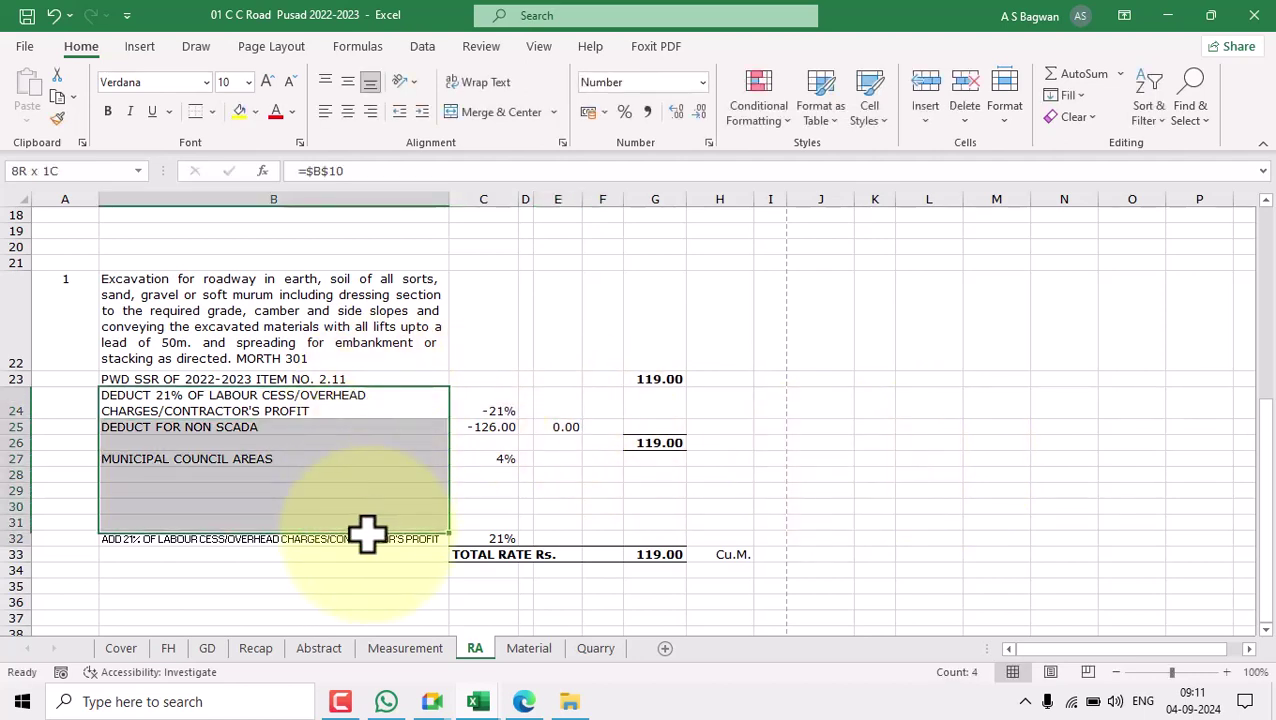
click(837, 487)
click(569, 430)
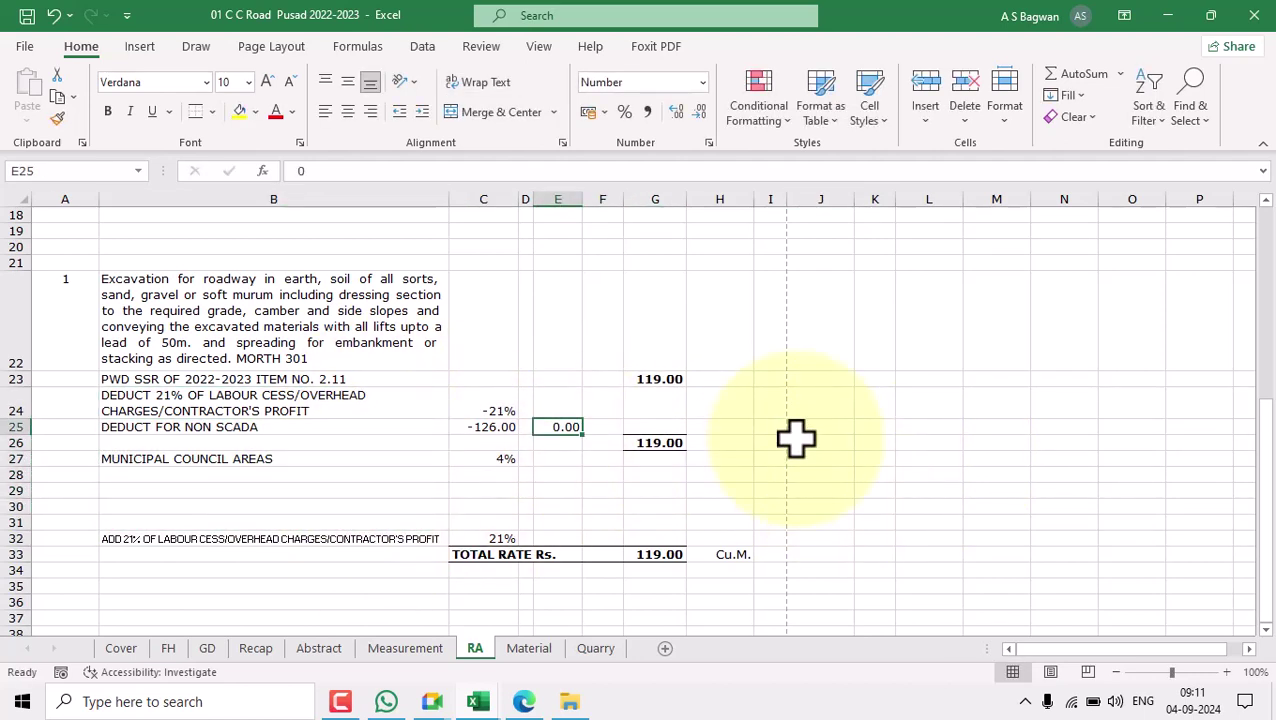
click(498, 456)
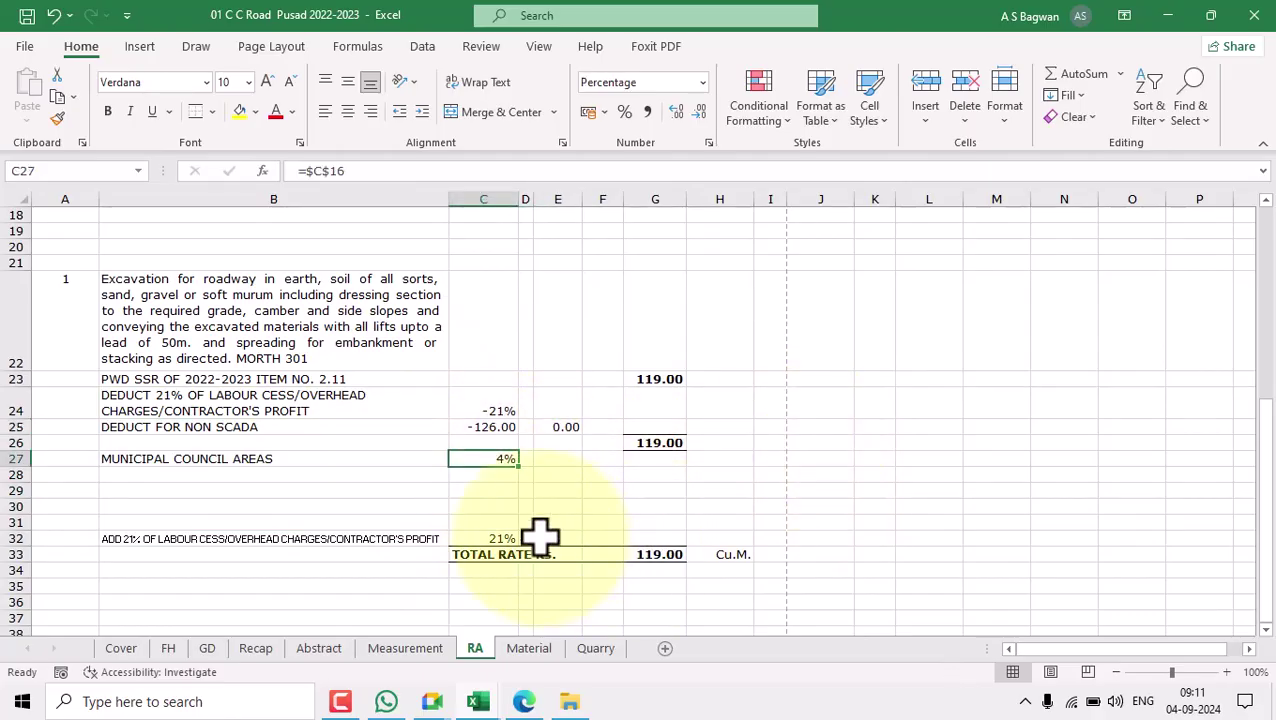
click(427, 538)
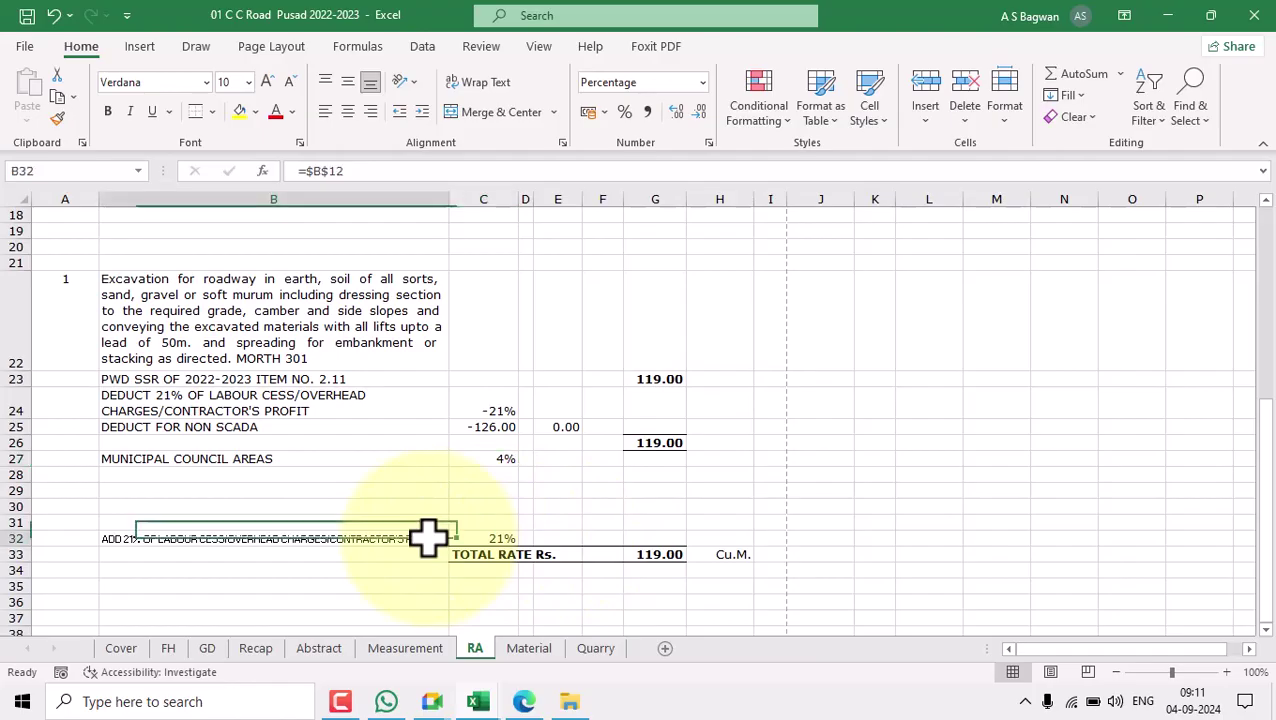
click(495, 555)
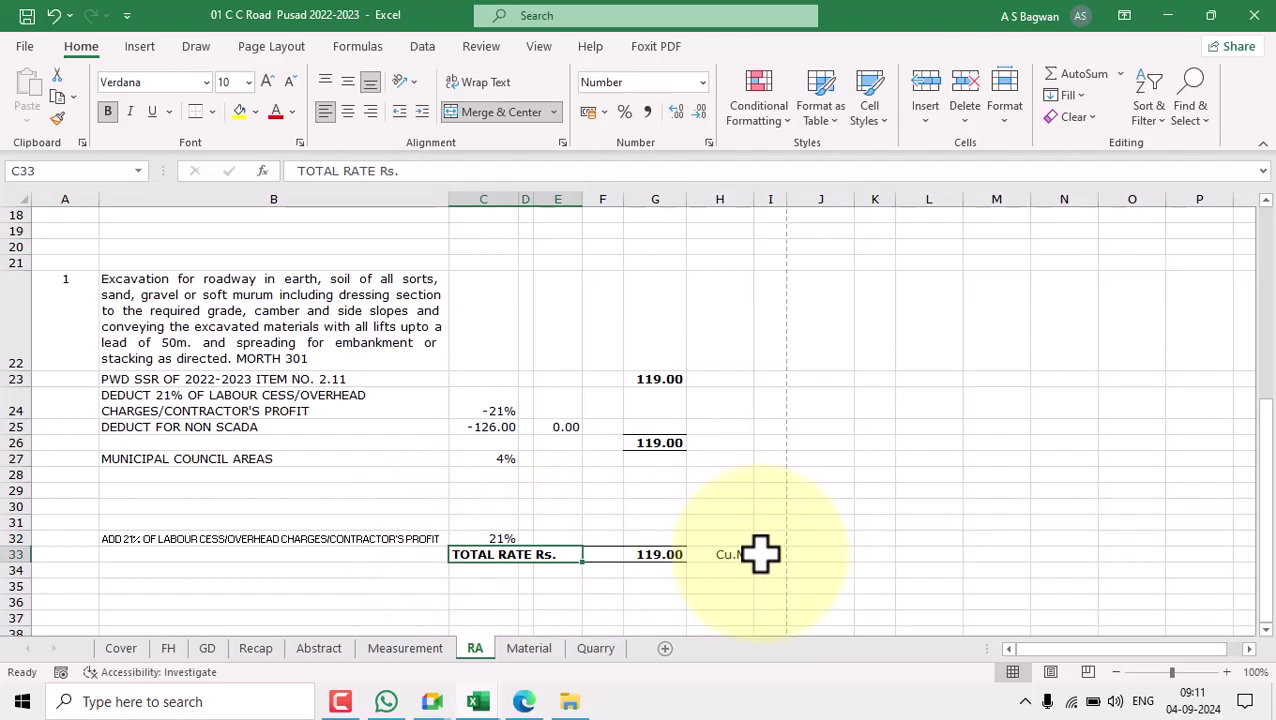
Wrap the text of the labour cess addition label in B32 and check the total rate formula in G33.
click(403, 541)
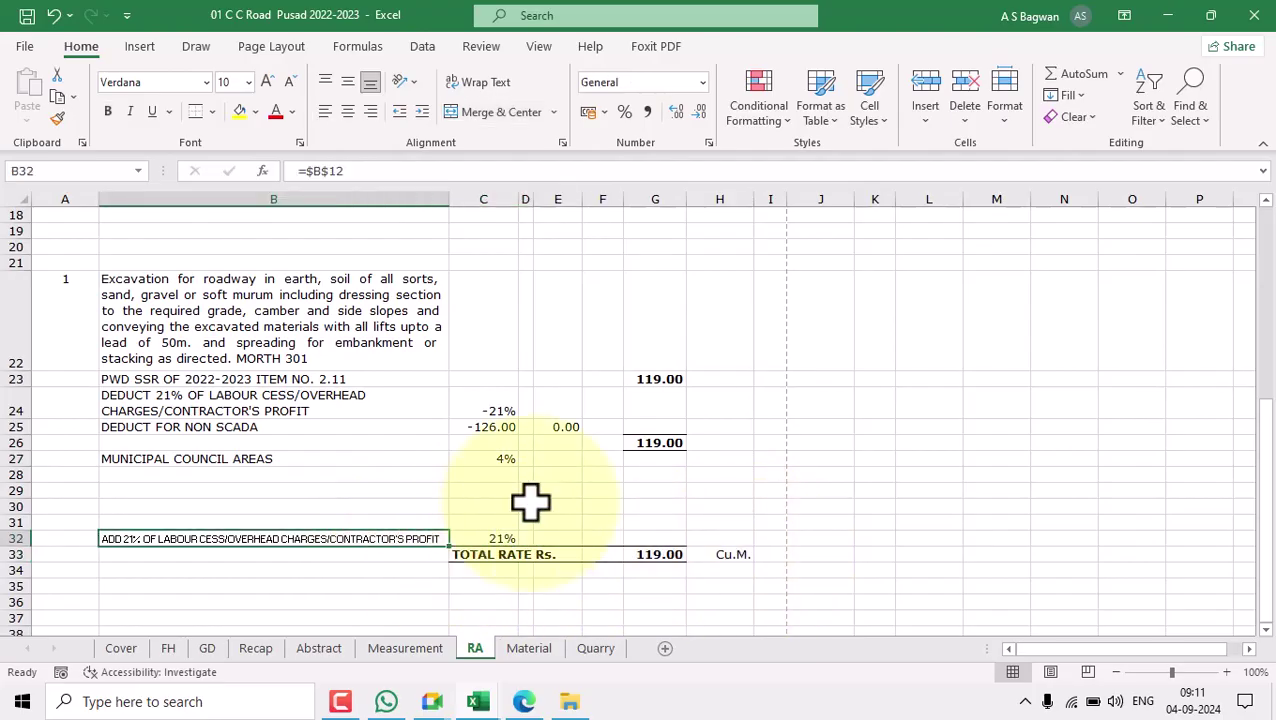
click(478, 84)
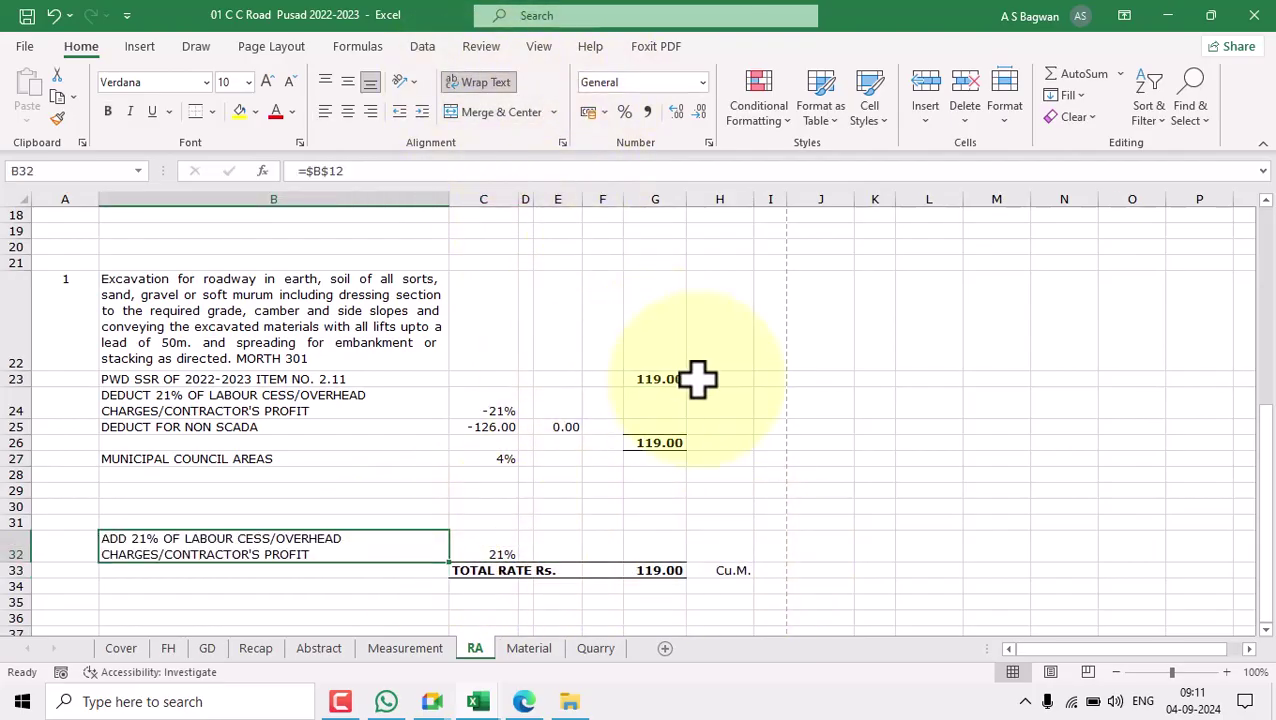
click(800, 570)
click(648, 568)
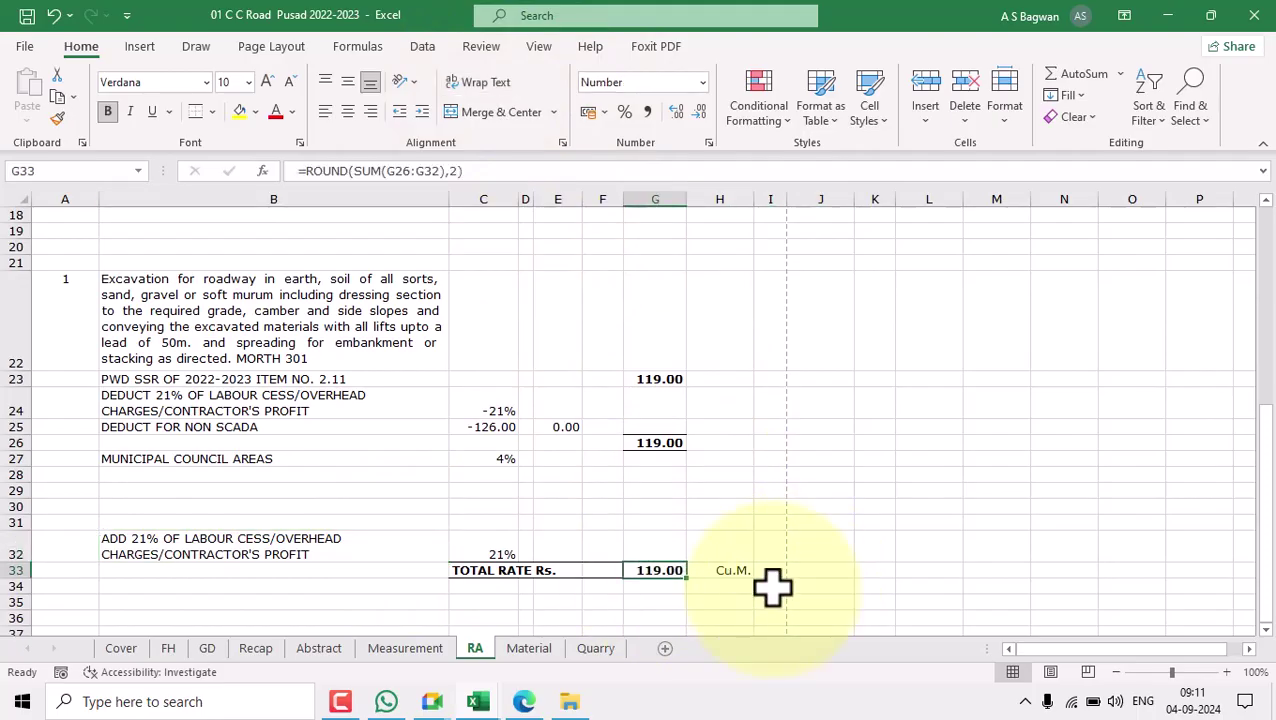
Insert a blank sheet row at row 33, directly above the TOTAL RATE Rs. row.
click(427, 575)
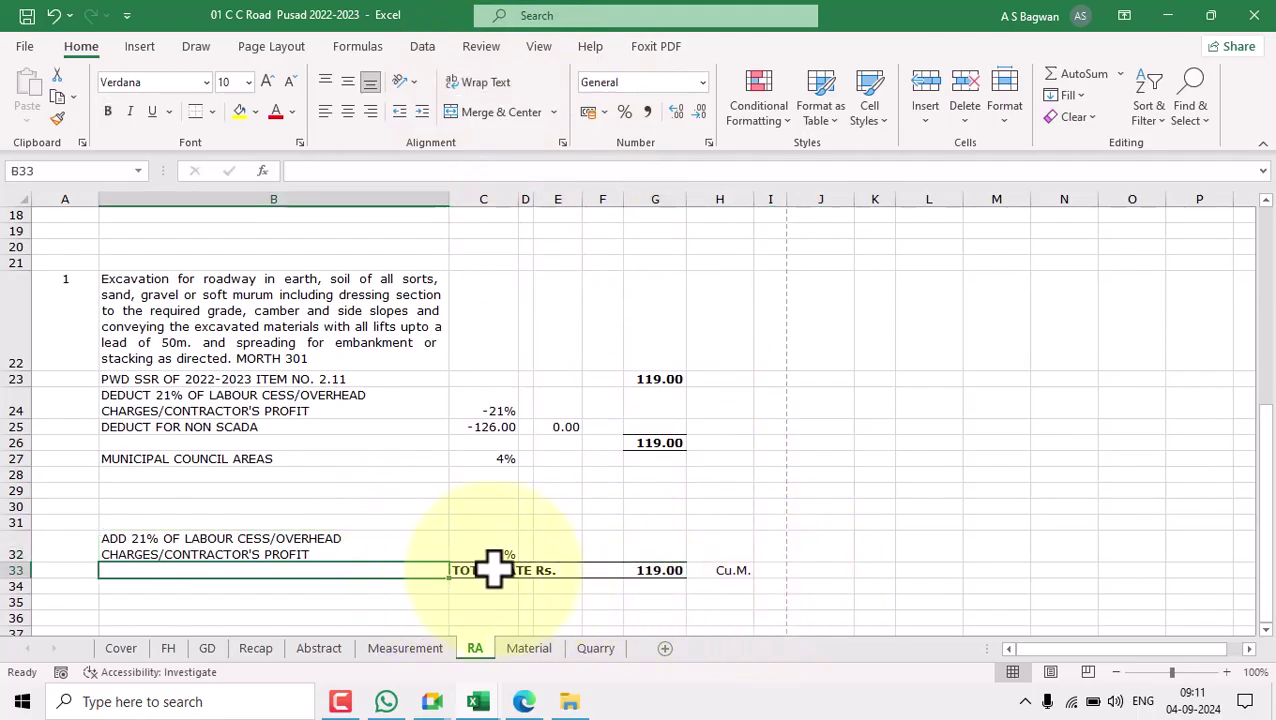
click(922, 120)
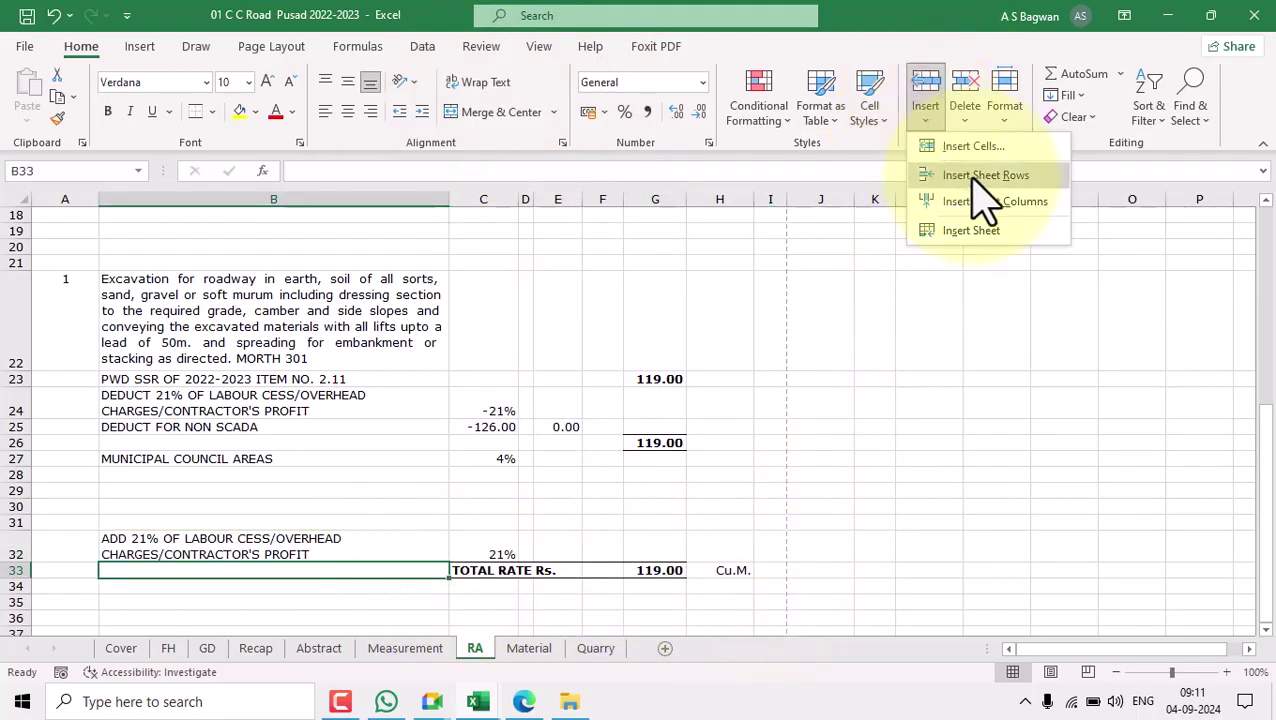
click(985, 175)
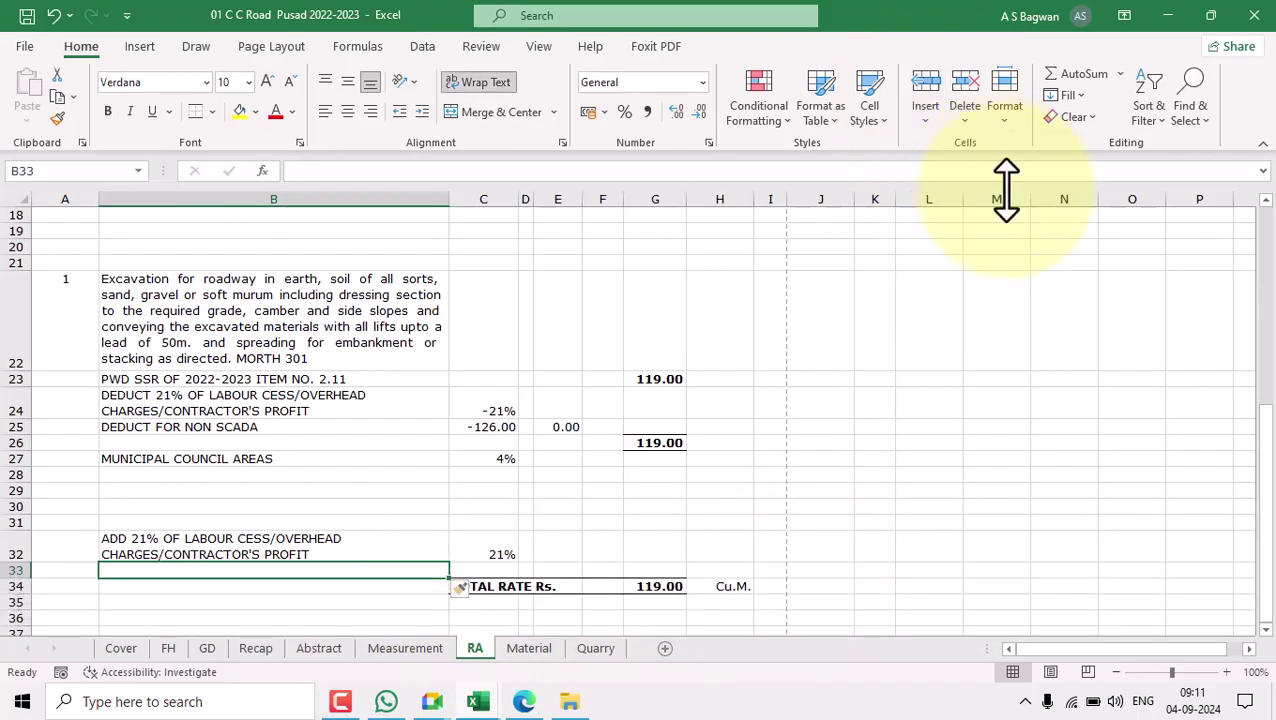